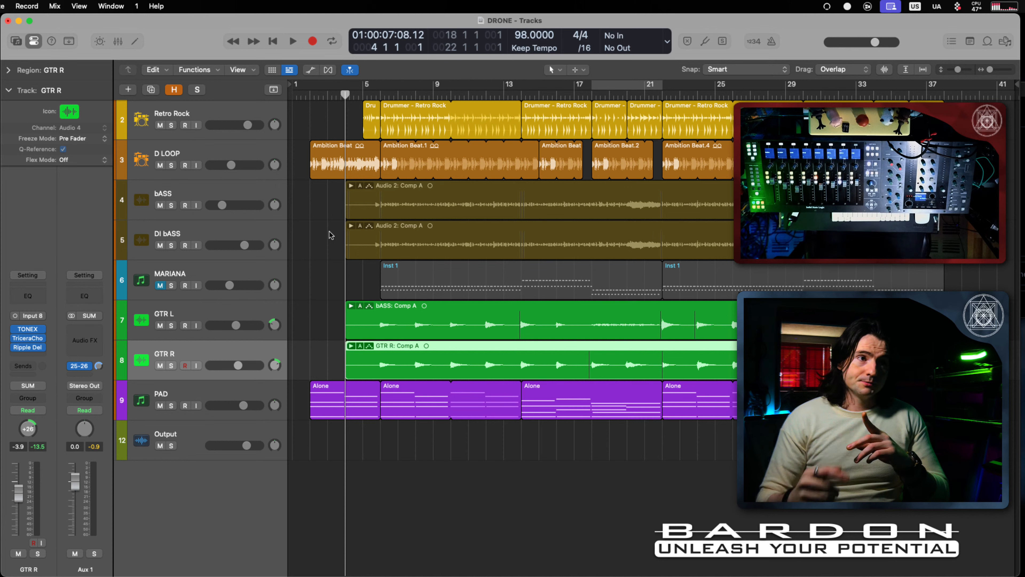
Step: Select the Retro Rock track and switch its Drum Kit Designer instrument to the Multi-Output version in the mixer
{"action": "left_click", "coordinate": [226, 118]}
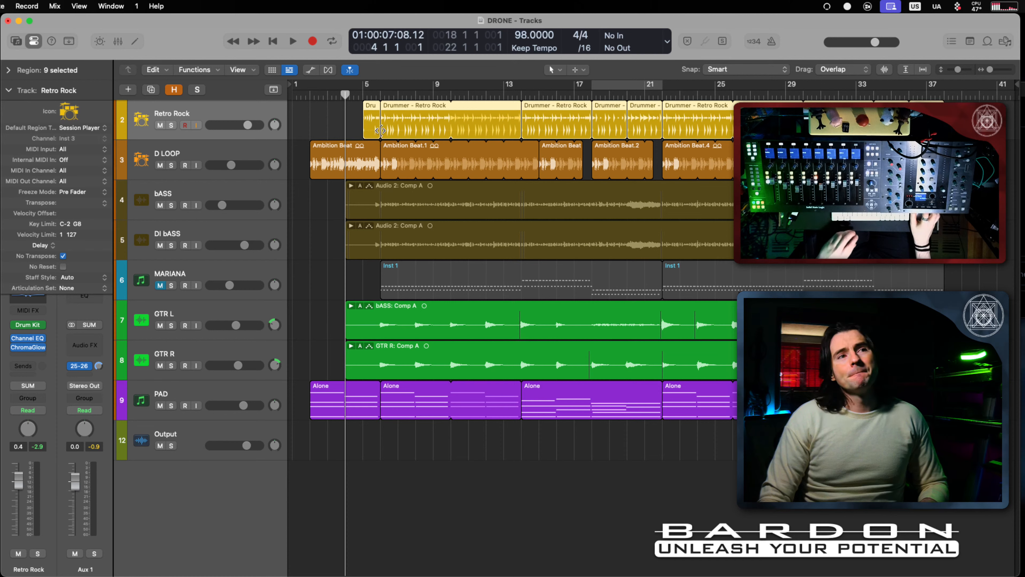
{"action": "left_click", "coordinate": [333, 115]}
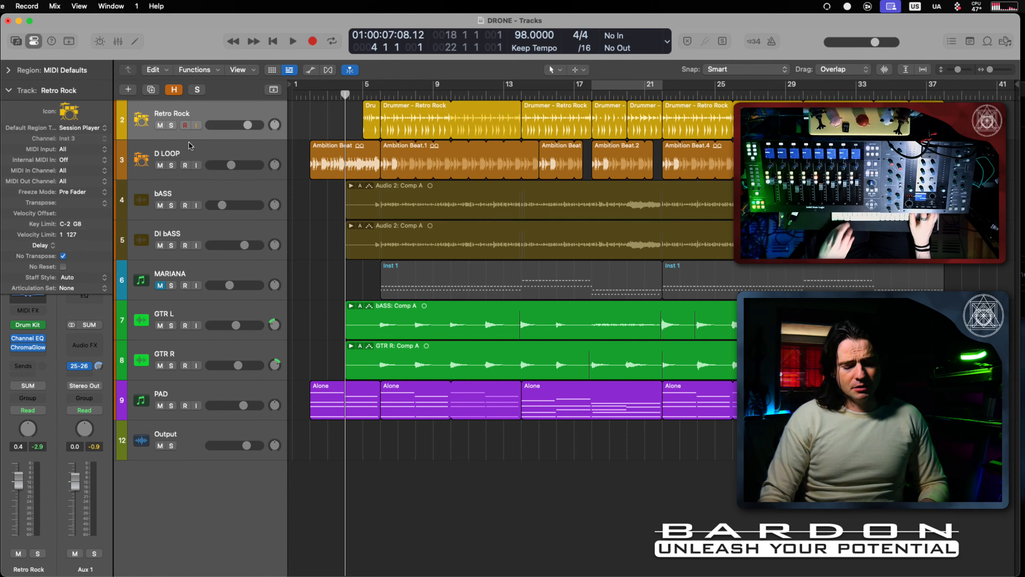
{"action": "key", "text": "x"}
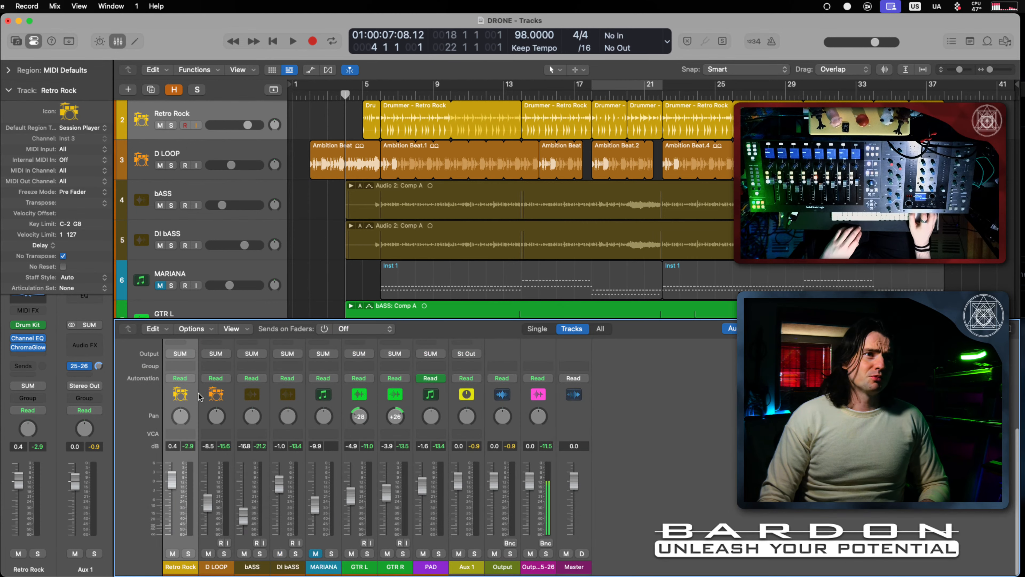
{"action": "scroll", "coordinate": [198, 420], "scroll_direction": "up", "scroll_amount": 8}
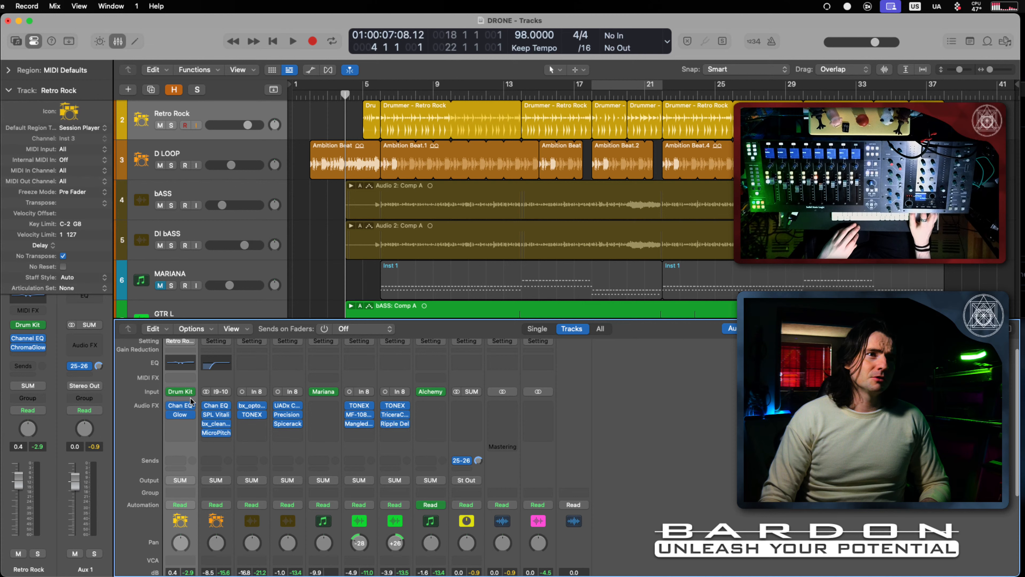
{"action": "mouse_move", "coordinate": [194, 397]}
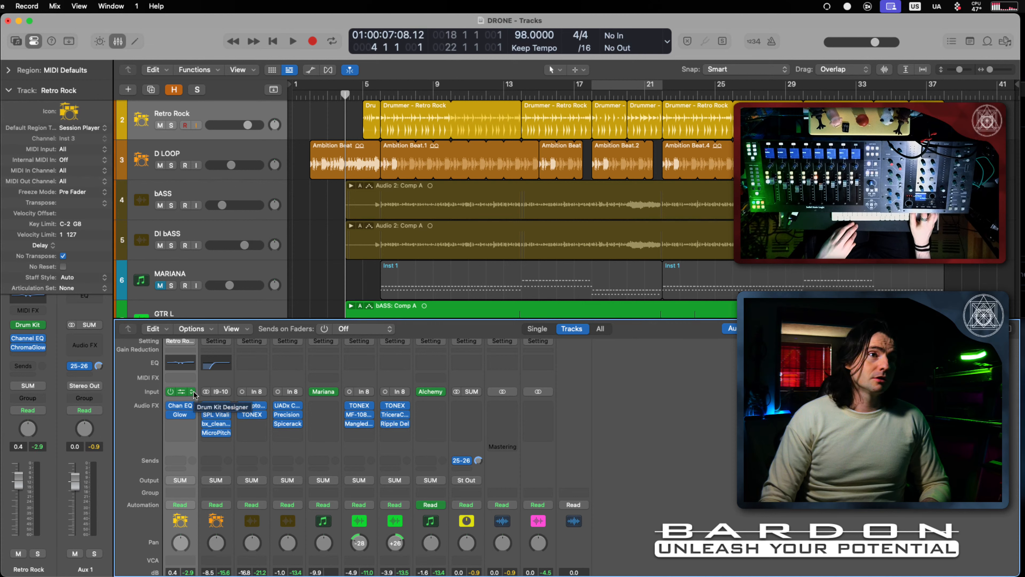
{"action": "left_click", "coordinate": [194, 395]}
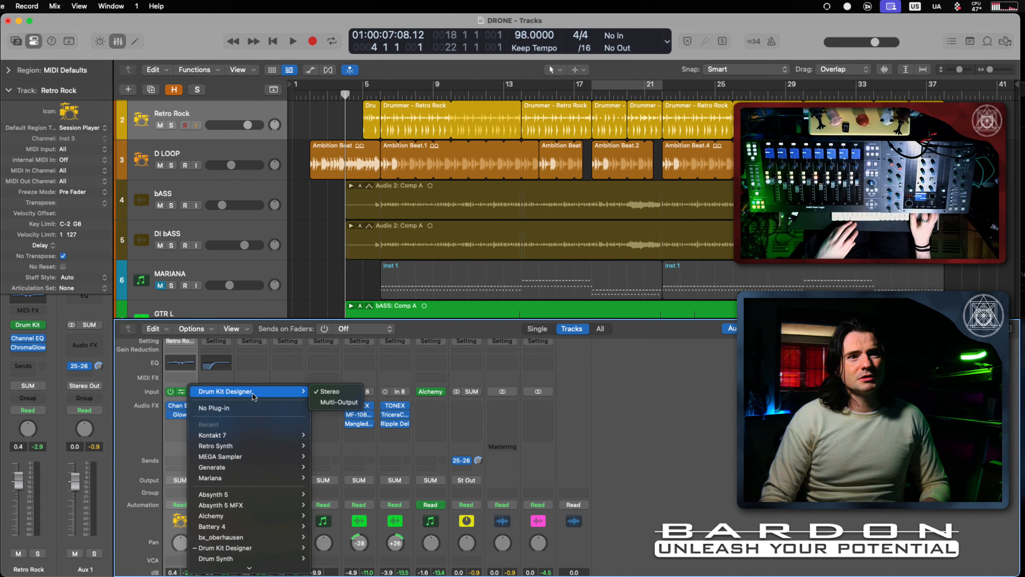
{"action": "left_click", "coordinate": [341, 402]}
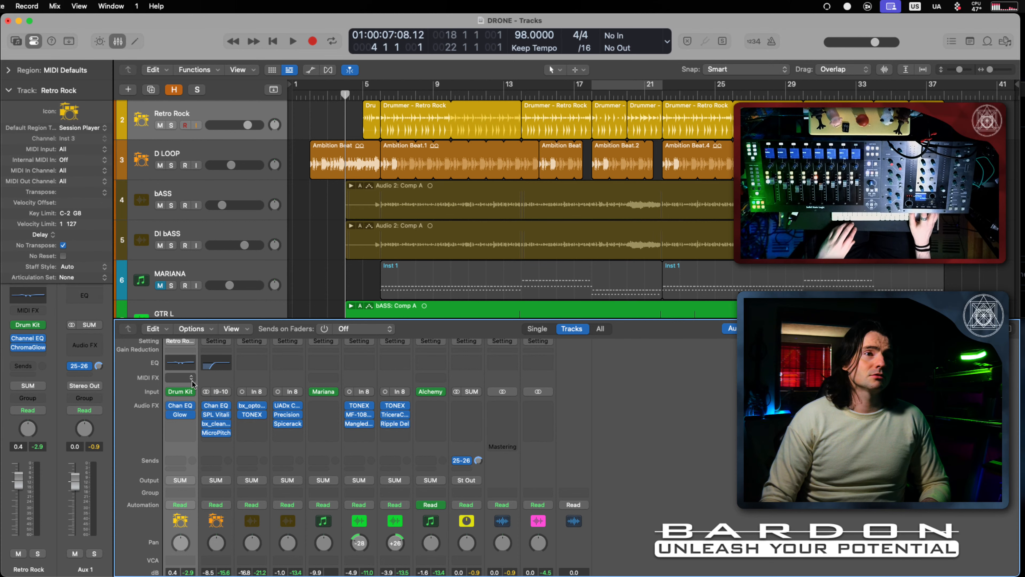
Step: Add Kick, Snare, Toms and Hi-Hat/Perc aux outputs to the Retro Rock channel, removing the surplus Aux 6
{"action": "scroll", "coordinate": [192, 384], "scroll_direction": "down", "scroll_amount": 6}
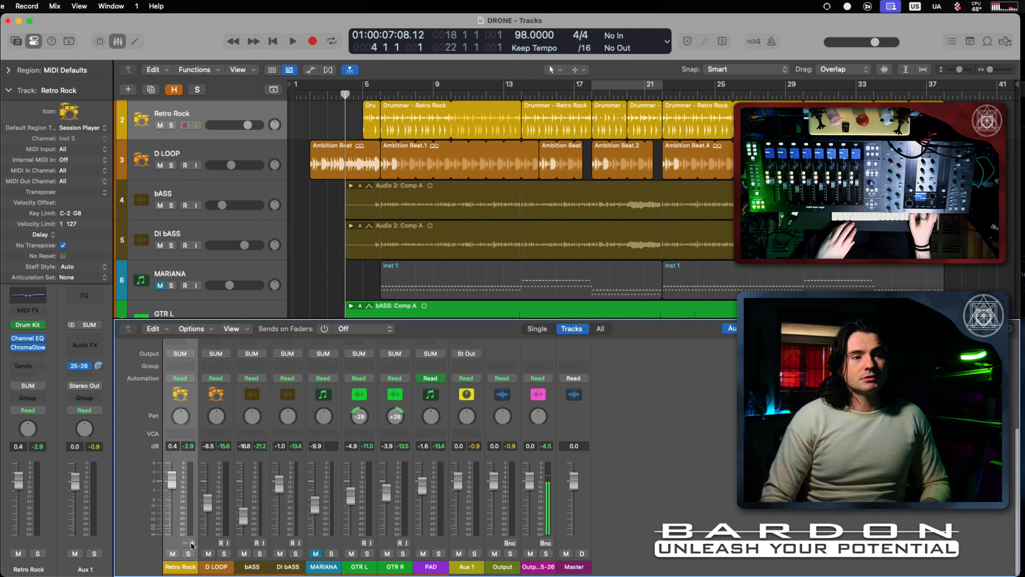
{"action": "left_click", "coordinate": [192, 542]}
{"action": "left_click", "coordinate": [192, 543]}
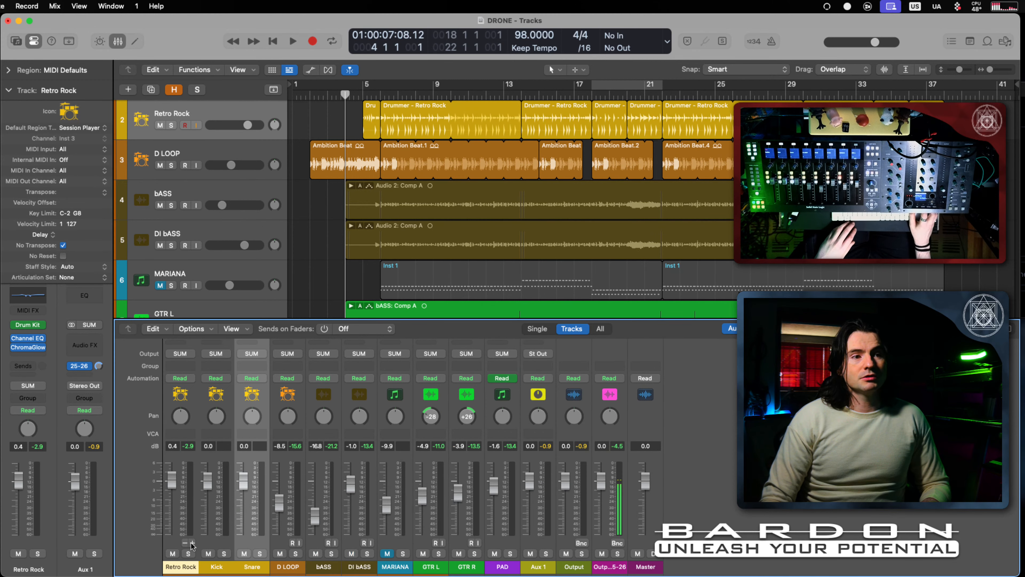
{"action": "left_click", "coordinate": [192, 543]}
{"action": "left_click", "coordinate": [193, 543]}
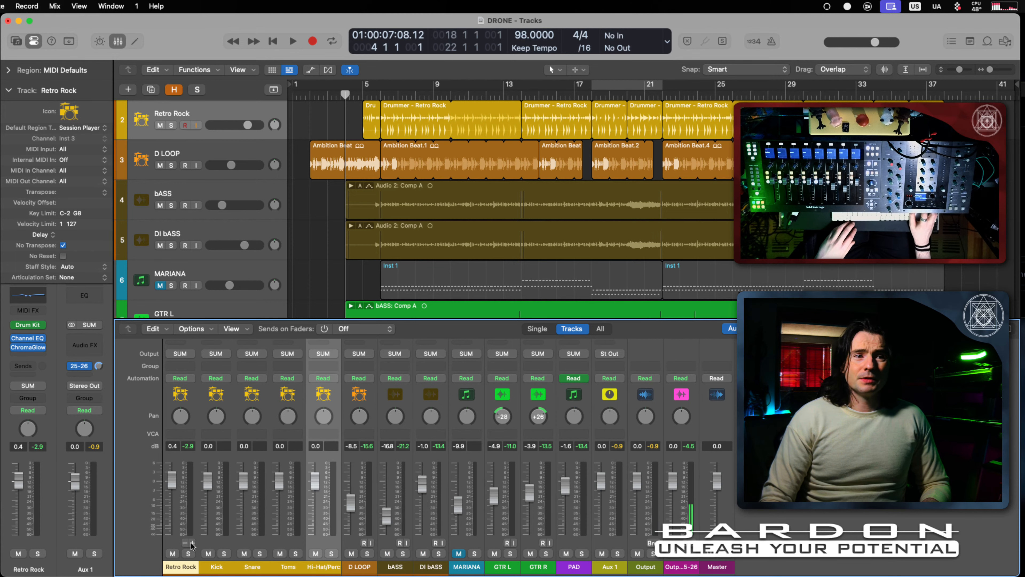
{"action": "left_click", "coordinate": [192, 543]}
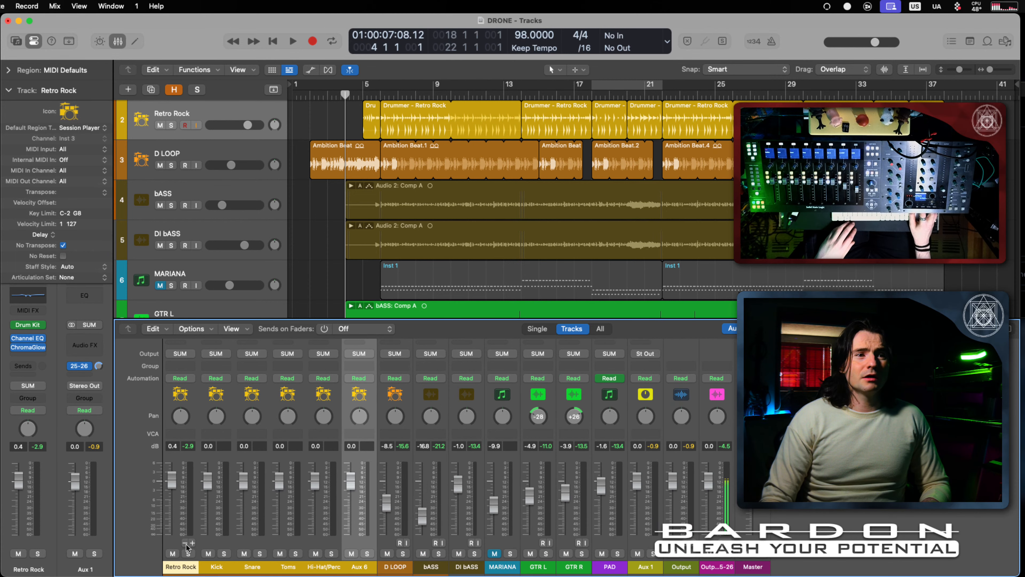
{"action": "left_click", "coordinate": [185, 543]}
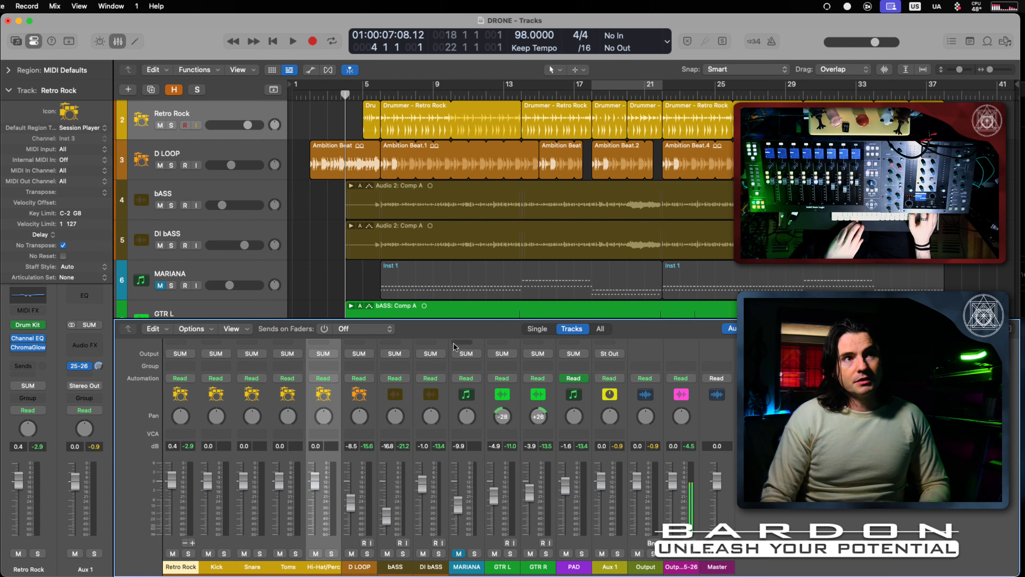
Step: Set a cycle range from bar 6 to bar 14 and audition the Snare channel in solo
{"action": "left_click_drag", "start_coordinate": [384, 88], "coordinate": [522, 87]}
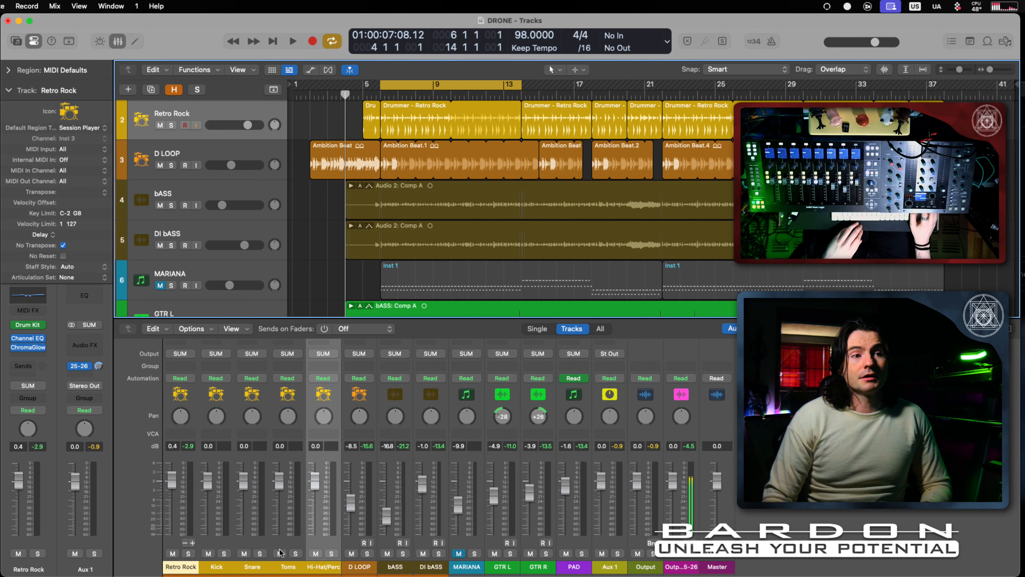
{"action": "key", "text": "space"}
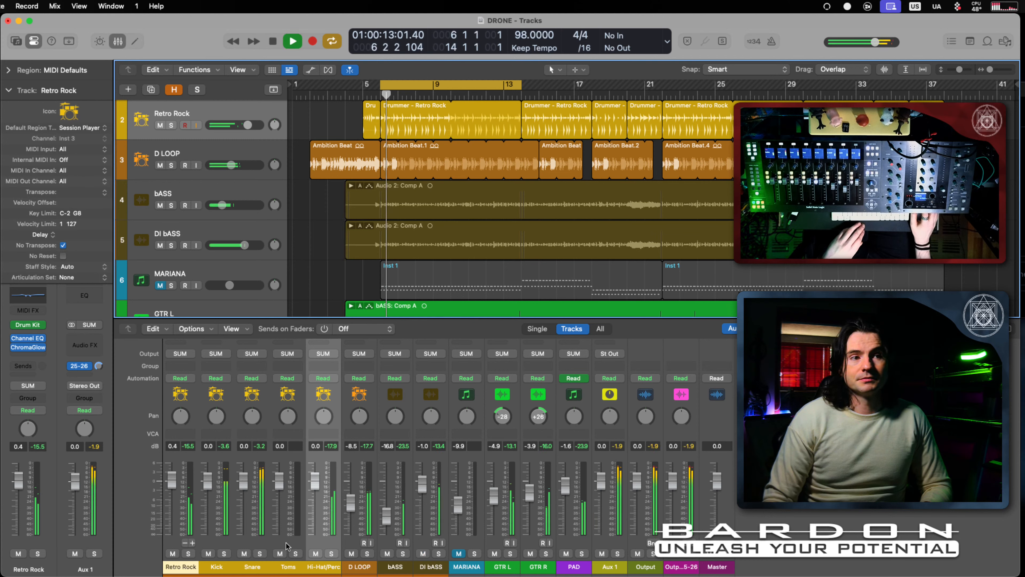
{"action": "left_click", "coordinate": [259, 554]}
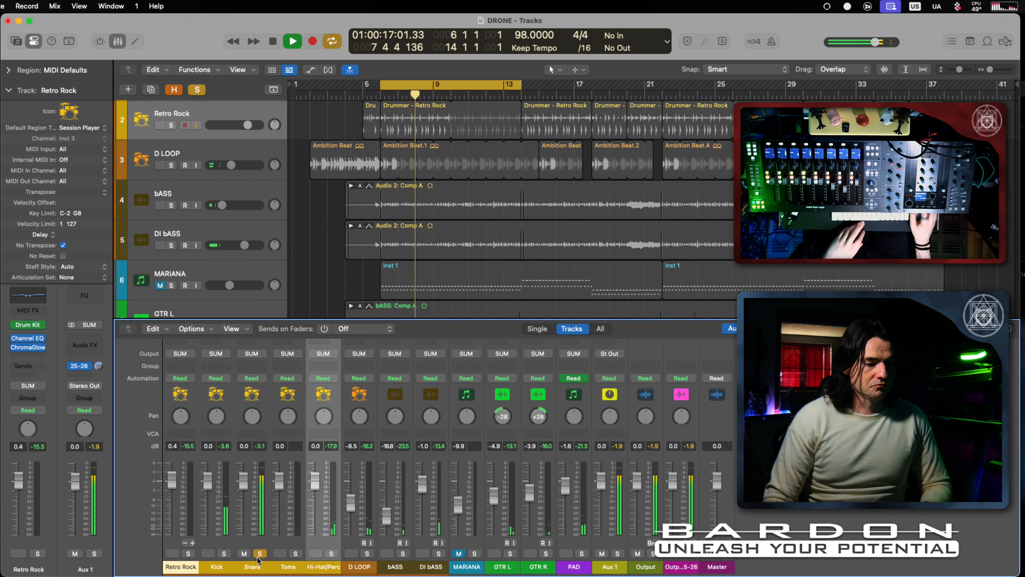
{"action": "key", "text": "space"}
{"action": "left_click", "coordinate": [259, 554]}
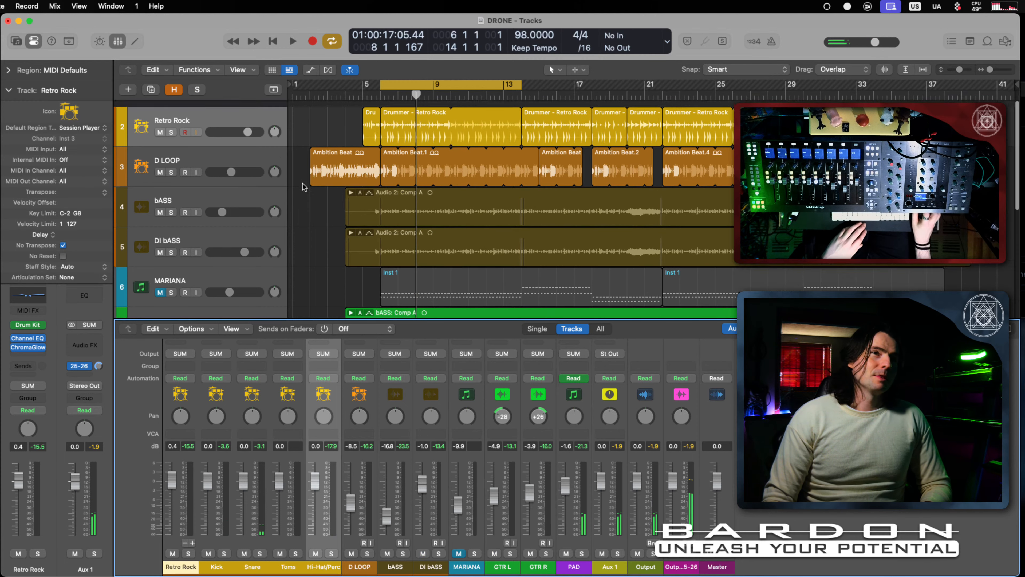
Step: Create tracks for the Kick, Snare, Toms and Hi-Hat/Perc channel strips and hide the mixer
{"action": "left_click", "coordinate": [220, 569]}
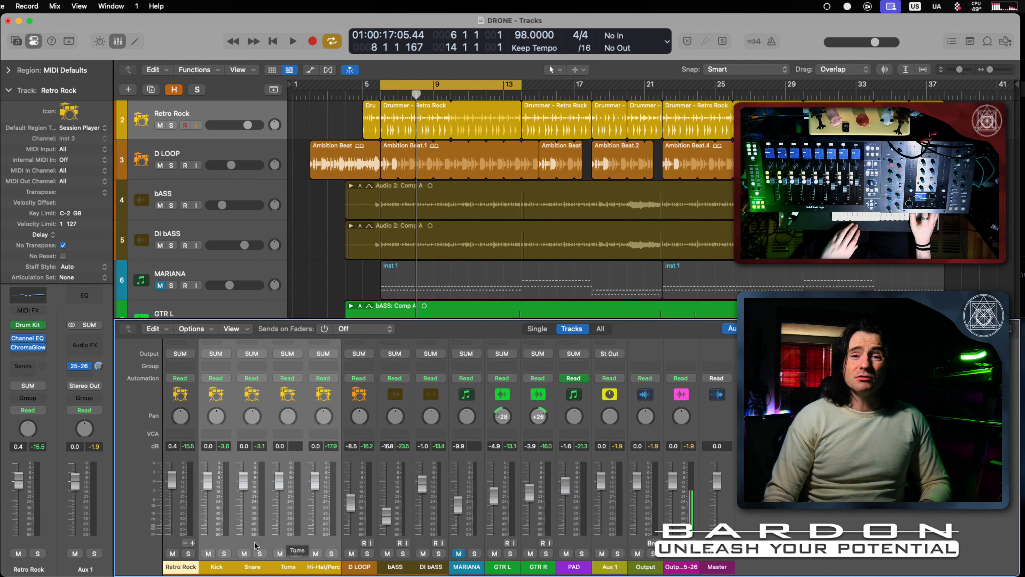
{"action": "right_click", "coordinate": [212, 565]}
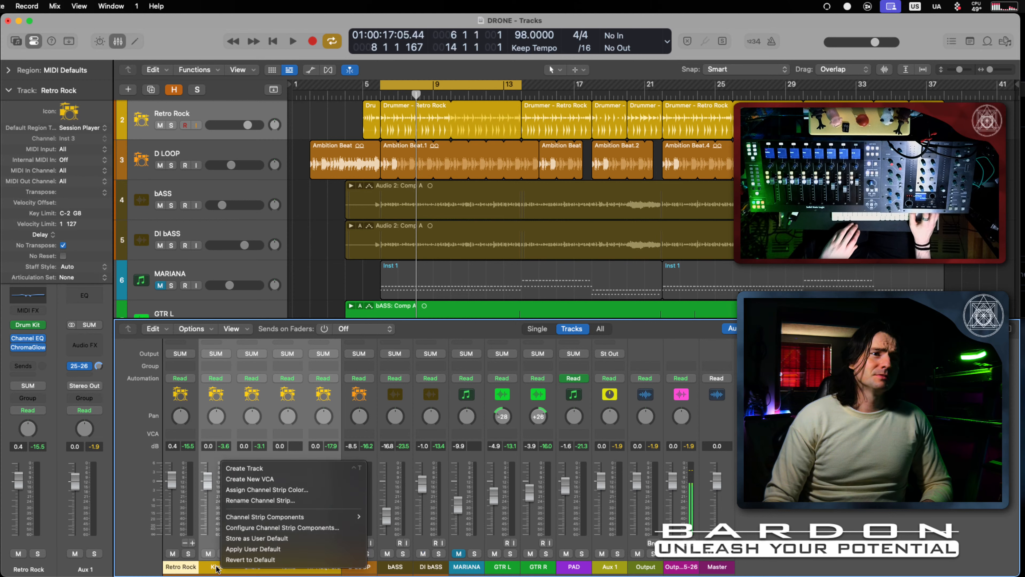
{"action": "left_click", "coordinate": [275, 470]}
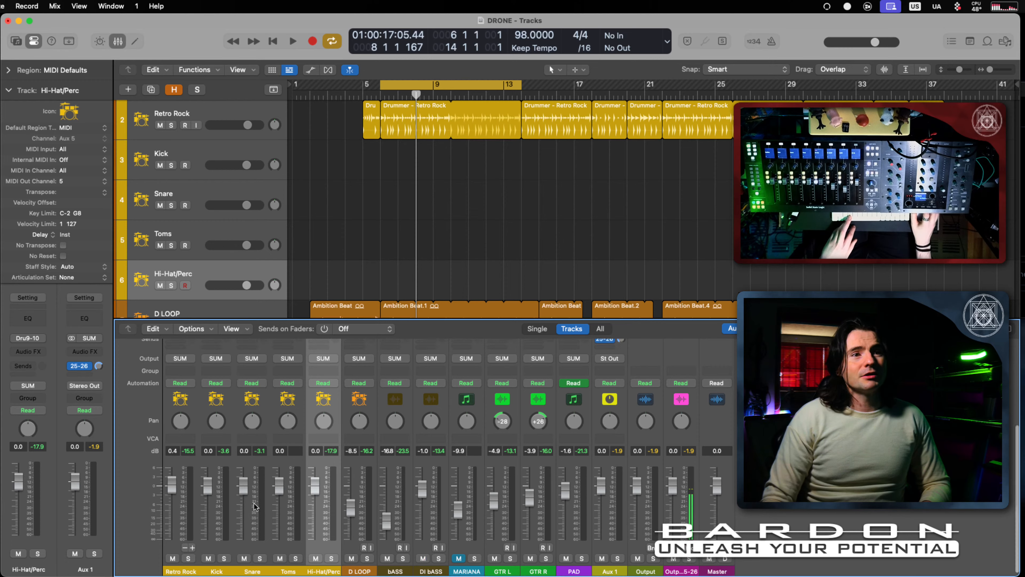
{"action": "scroll", "coordinate": [325, 444], "scroll_direction": "up", "scroll_amount": 3}
{"action": "key", "text": "x"}
Step: Go through the new Kick, Snare, Toms and Hi-Hat/Perc tracks, selecting each in turn
{"action": "left_click", "coordinate": [191, 151]}
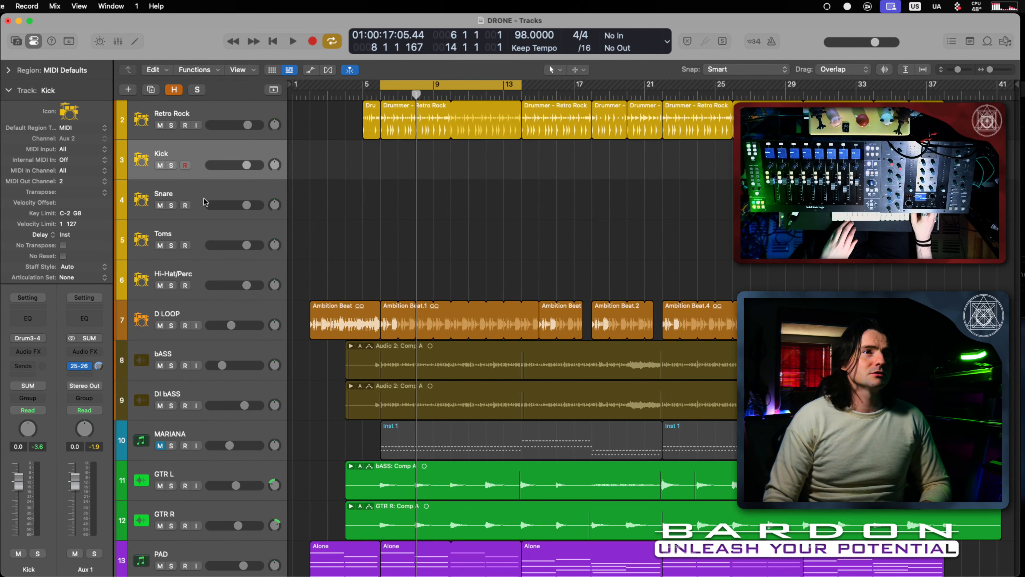
{"action": "left_click", "coordinate": [205, 200]}
{"action": "left_click", "coordinate": [205, 247]}
{"action": "left_click", "coordinate": [208, 278]}
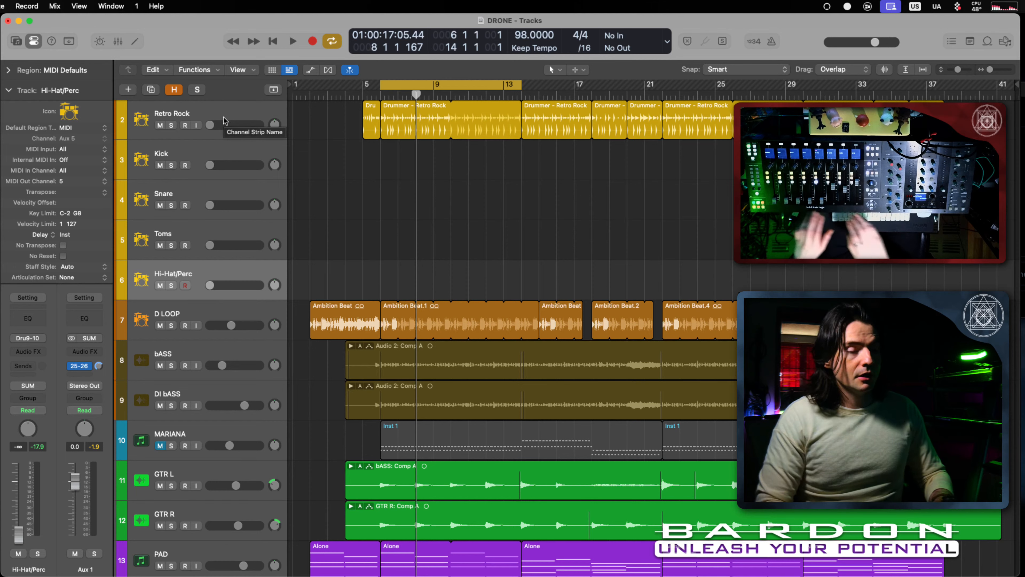
Step: Move the Retro Rock track below Hi-Hat/Perc and rename it OH
{"action": "left_click", "coordinate": [205, 114]}
{"action": "left_click_drag", "start_coordinate": [206, 113], "coordinate": [207, 280]}
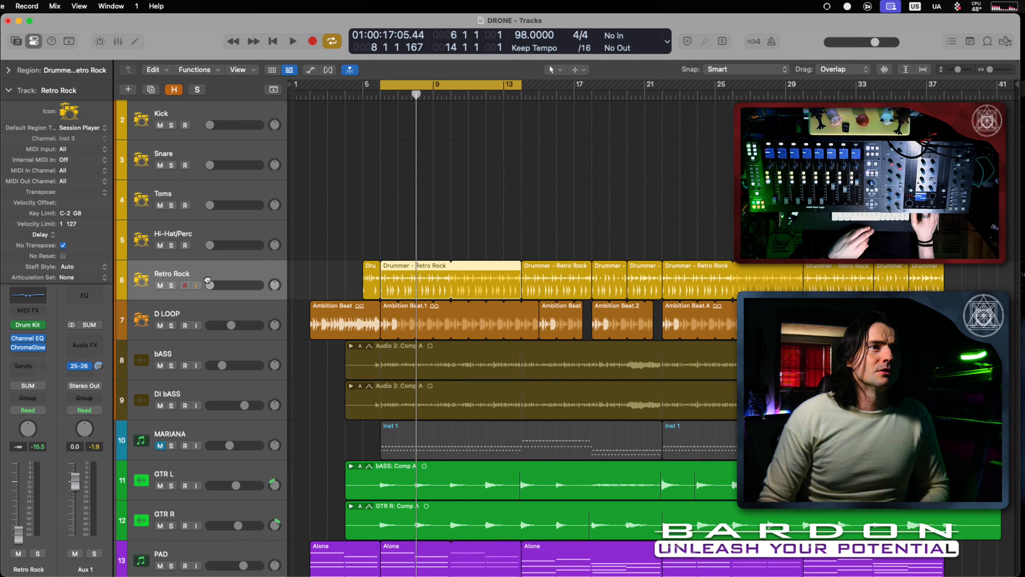
{"action": "double_click", "coordinate": [173, 276]}
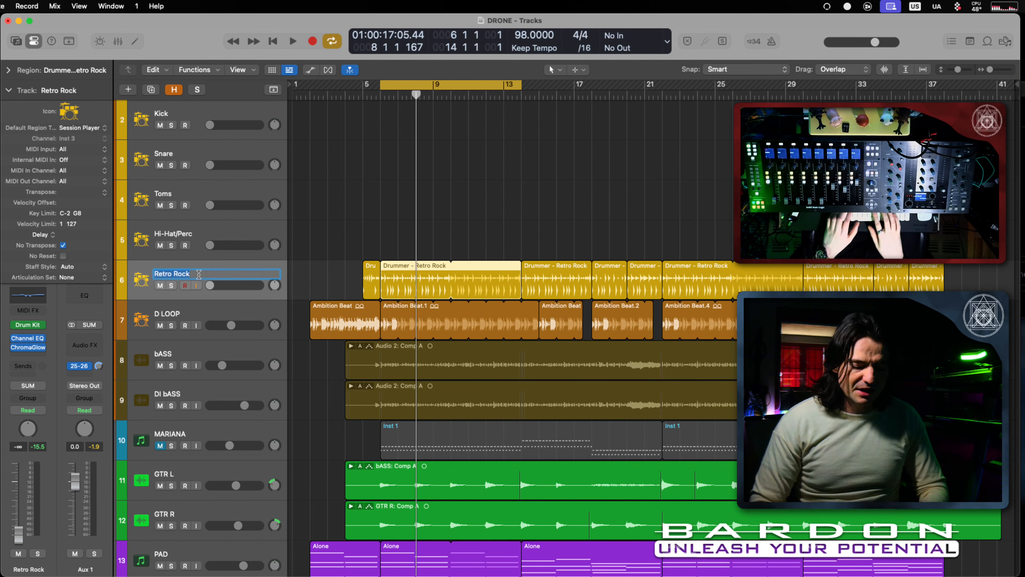
{"action": "type", "text": "aO"}
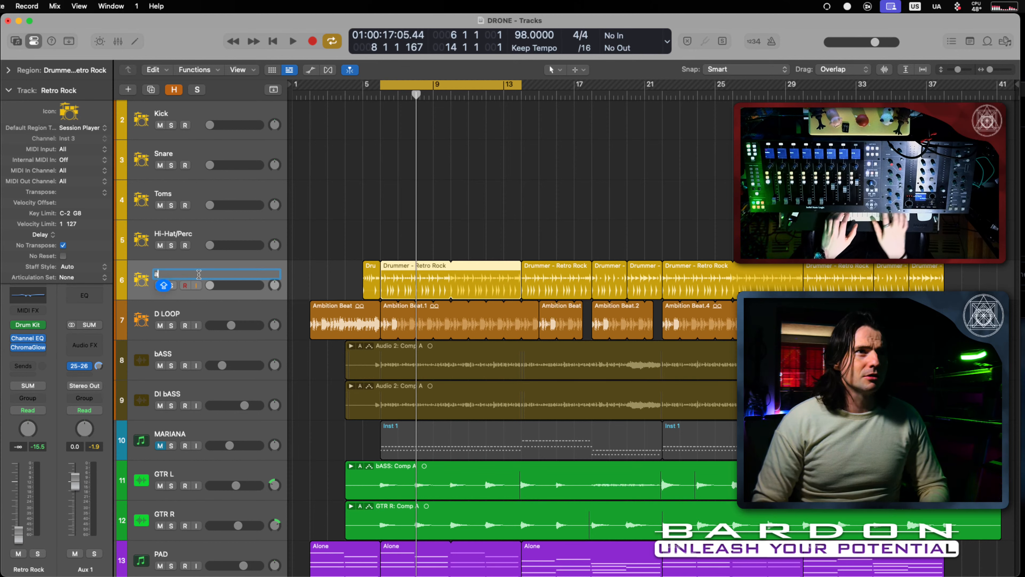
{"action": "key", "text": "BackSpace"}
{"action": "key", "text": "Caps_Lock"}
{"action": "type", "text": "o"}
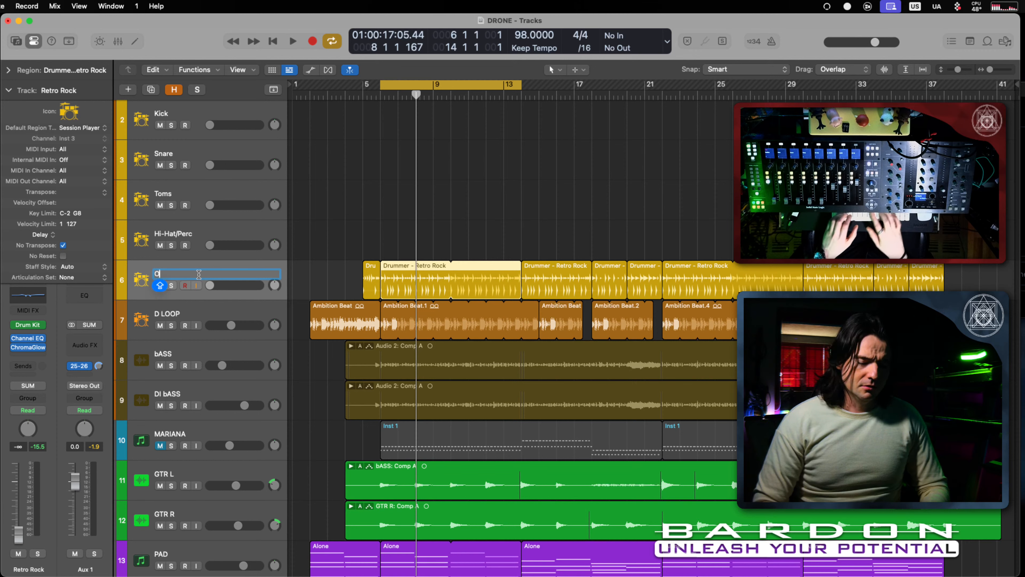
{"action": "type", "text": "H"}
{"action": "key", "text": "Return"}
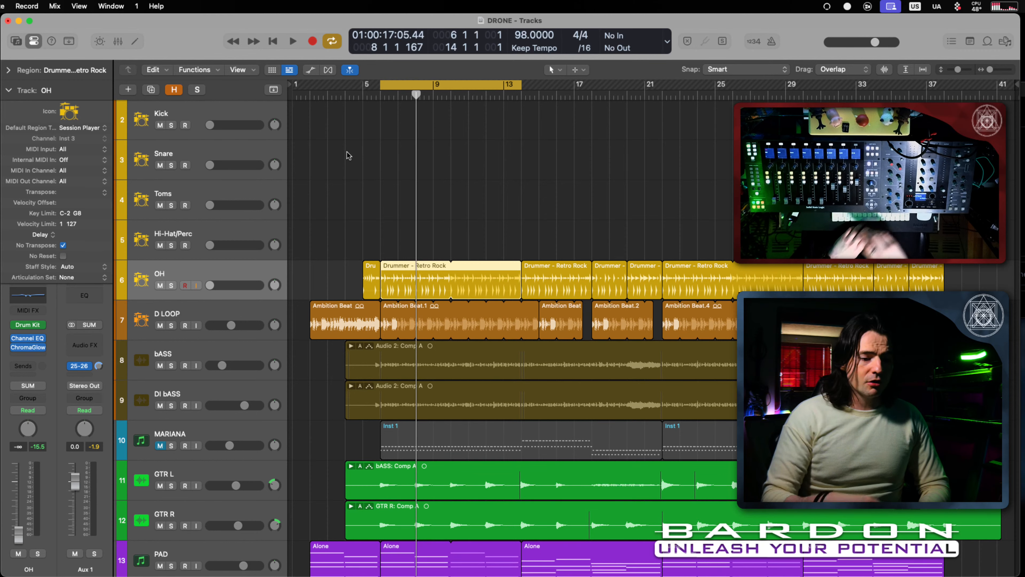
Step: Solo the drum tracks and balance them during playback: Kick 0.8, Snare -5.7, Toms -3.8, Hi-Hat/Perc -4.6, OH -1.4 dB; clear the solos
{"action": "left_click", "coordinate": [169, 126]}
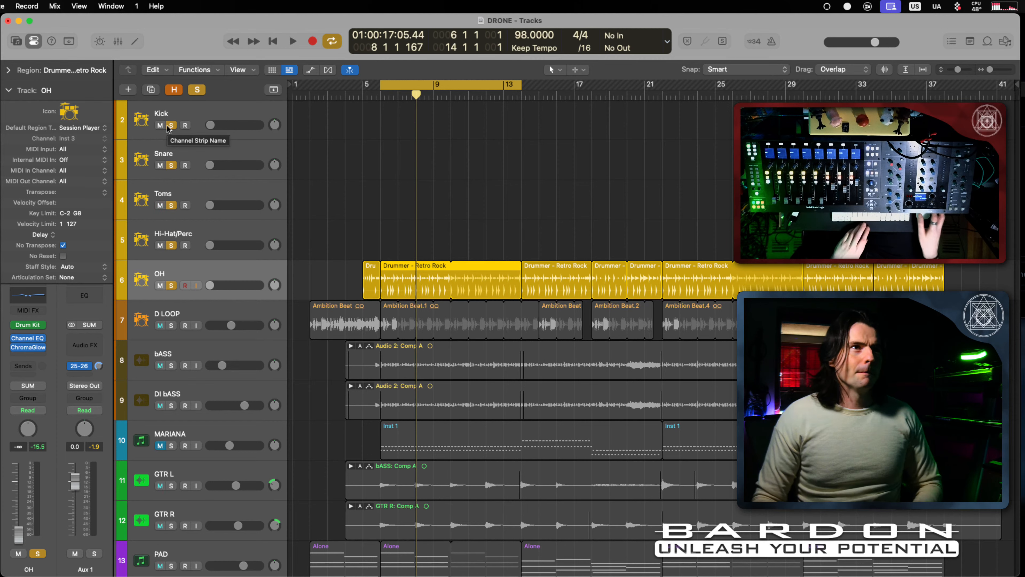
{"action": "key", "text": "space"}
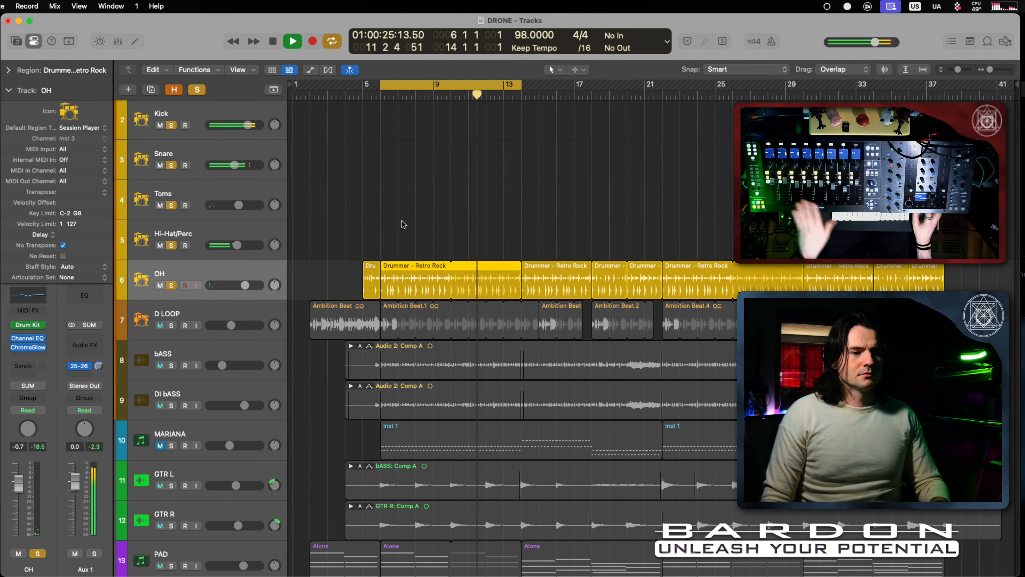
{"action": "key", "text": "ctrl+alt+super+s"}
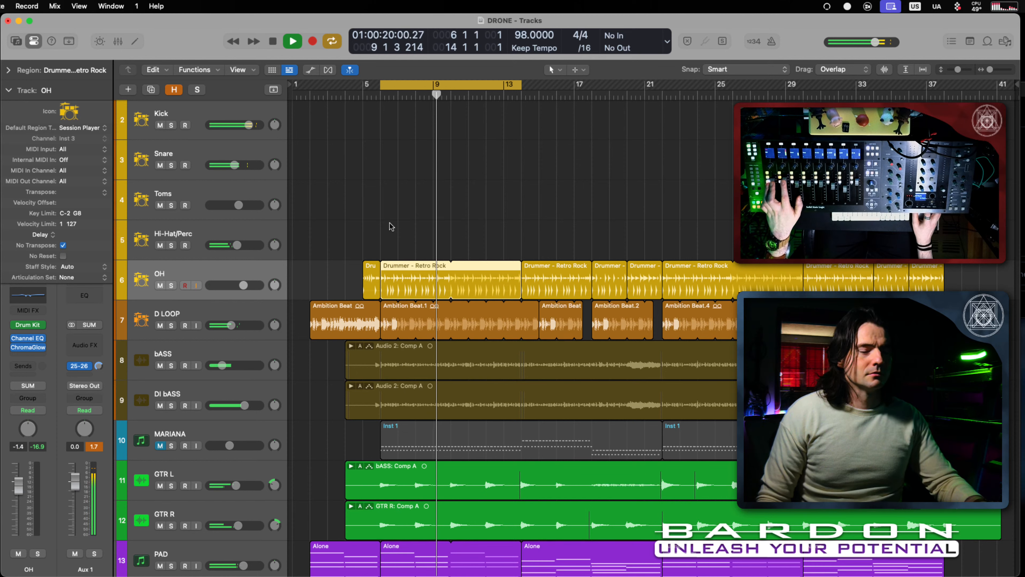
{"action": "key", "text": "space"}
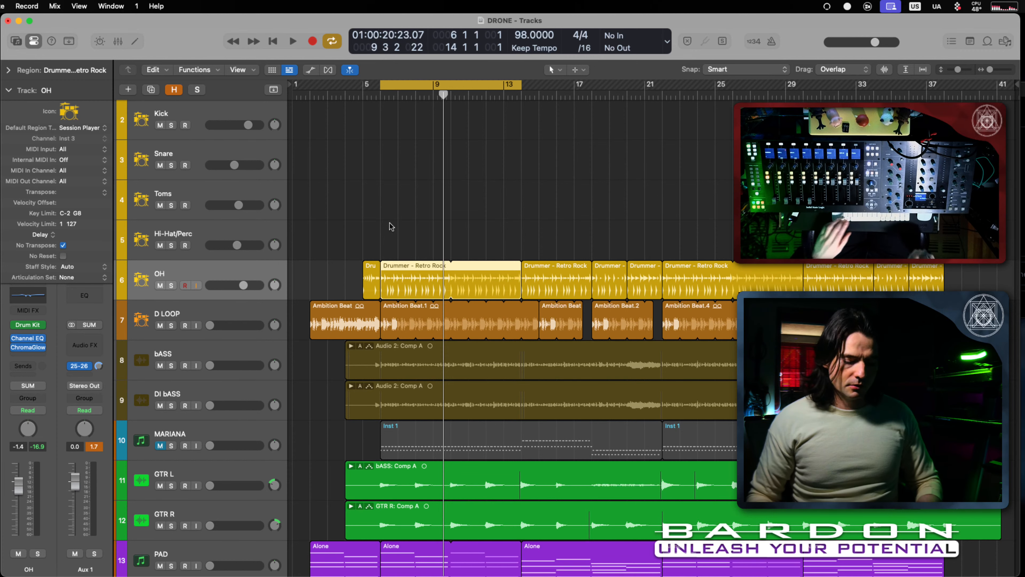
Step: Show the mixer and enlarge it until the full channel strips fit, from settings down to faders
{"action": "key", "text": "x"}
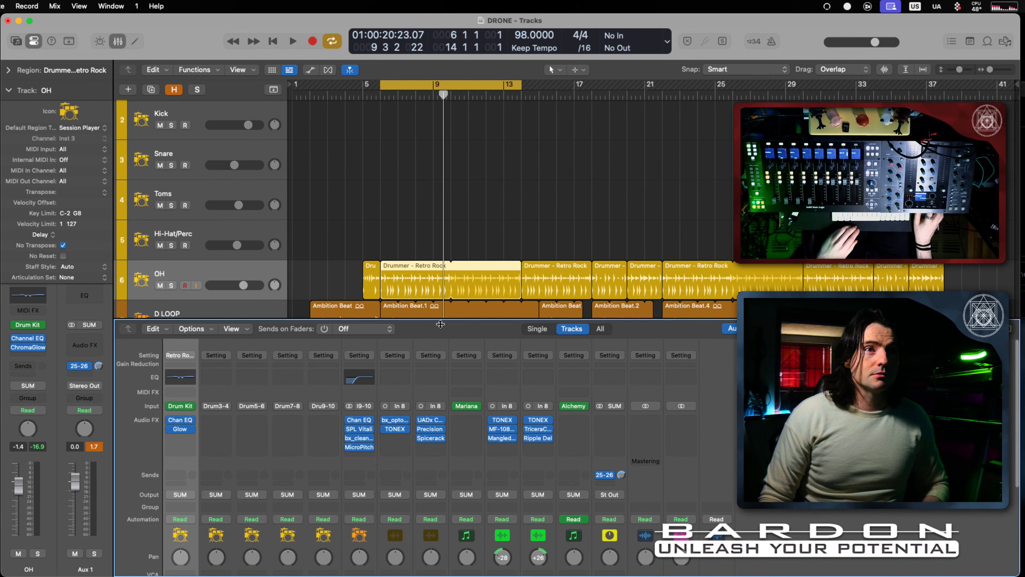
{"action": "left_click_drag", "start_coordinate": [440, 311], "coordinate": [437, 178]}
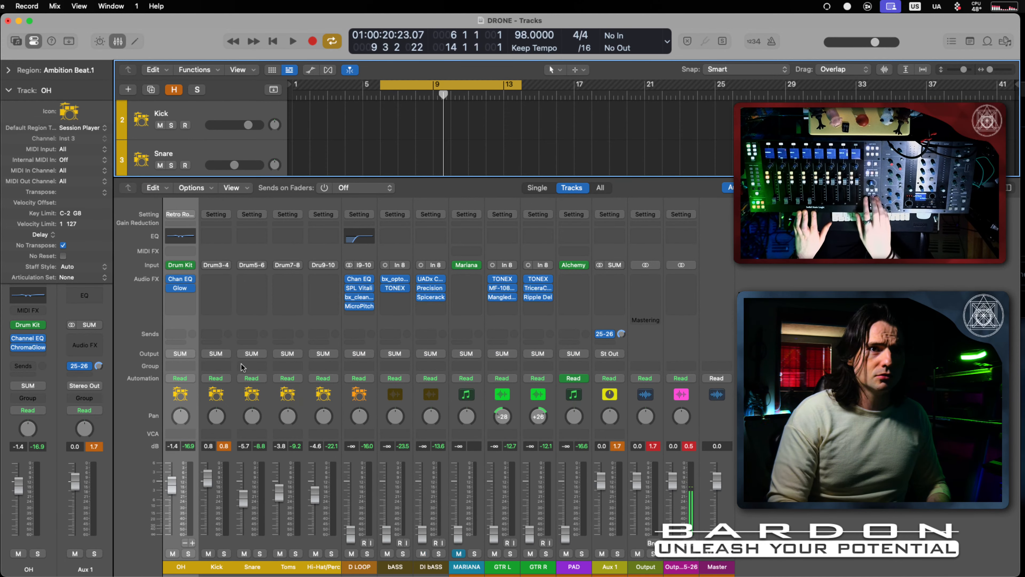
Step: Play the mix with the D LOOP, bass, guitar and PAD tracks balanced against the drums, and turn off cycle mode
{"action": "key", "text": "Page_Down"}
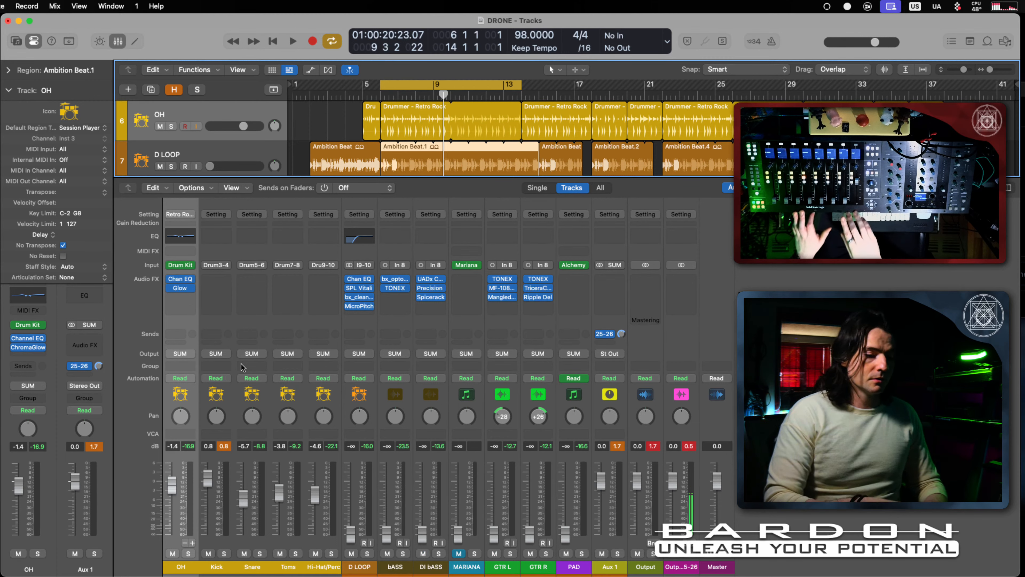
{"action": "key", "text": "space"}
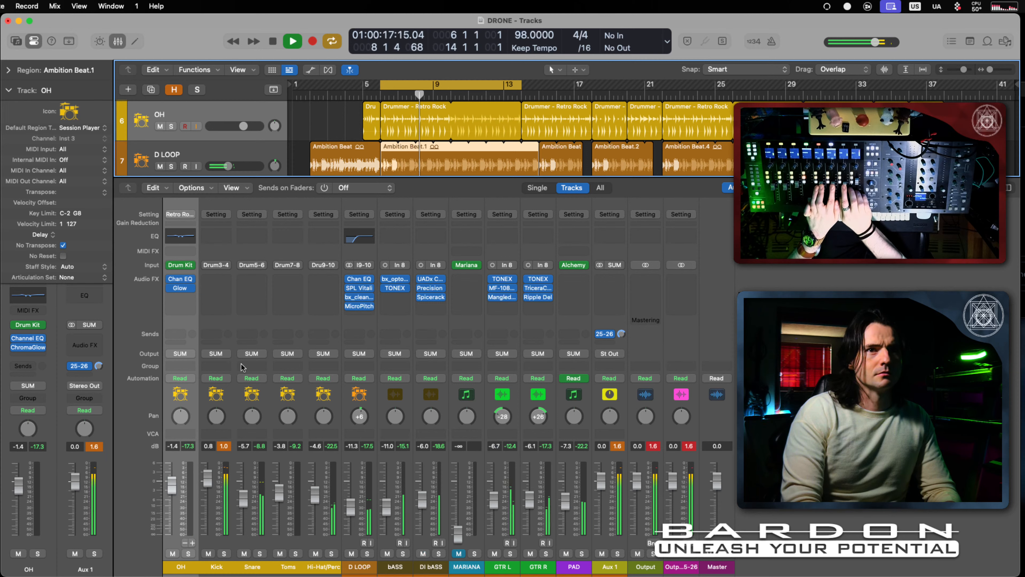
{"action": "key", "text": "c"}
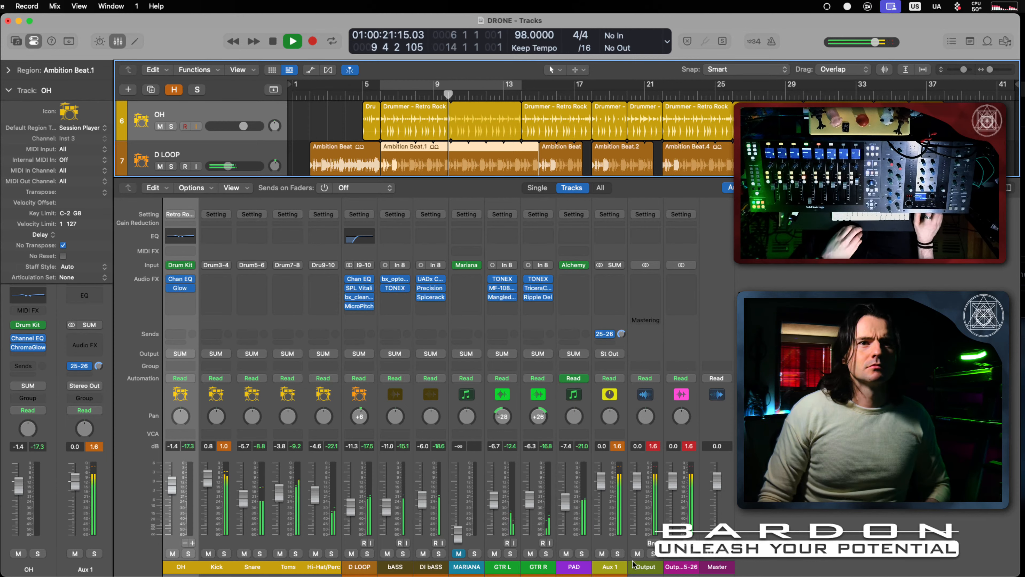
Step: Rename the Aux 1 channel strip SUM in the mixer
{"action": "left_click", "coordinate": [612, 567]}
{"action": "double_click", "coordinate": [611, 568]}
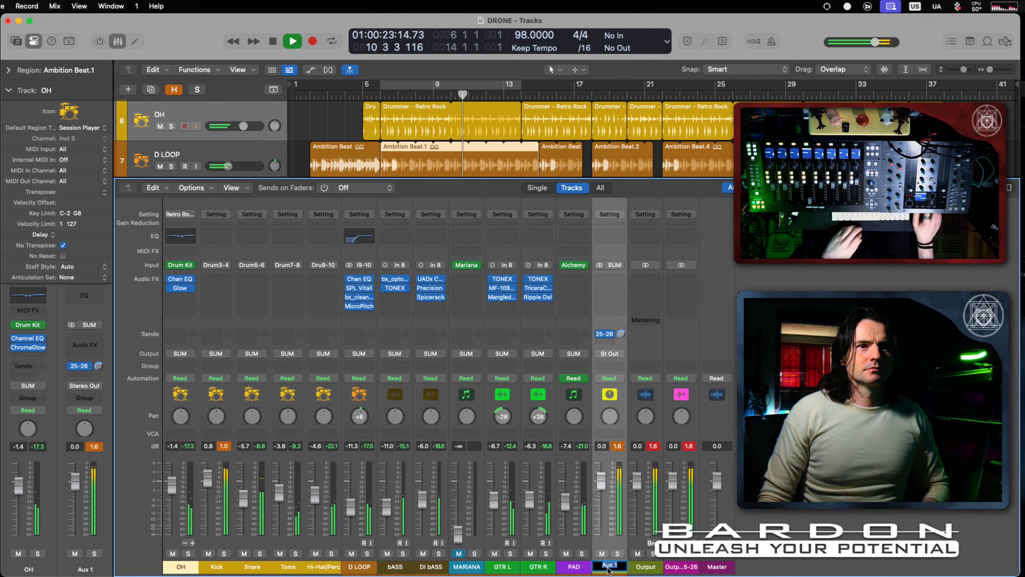
{"action": "type", "text": "SU"}
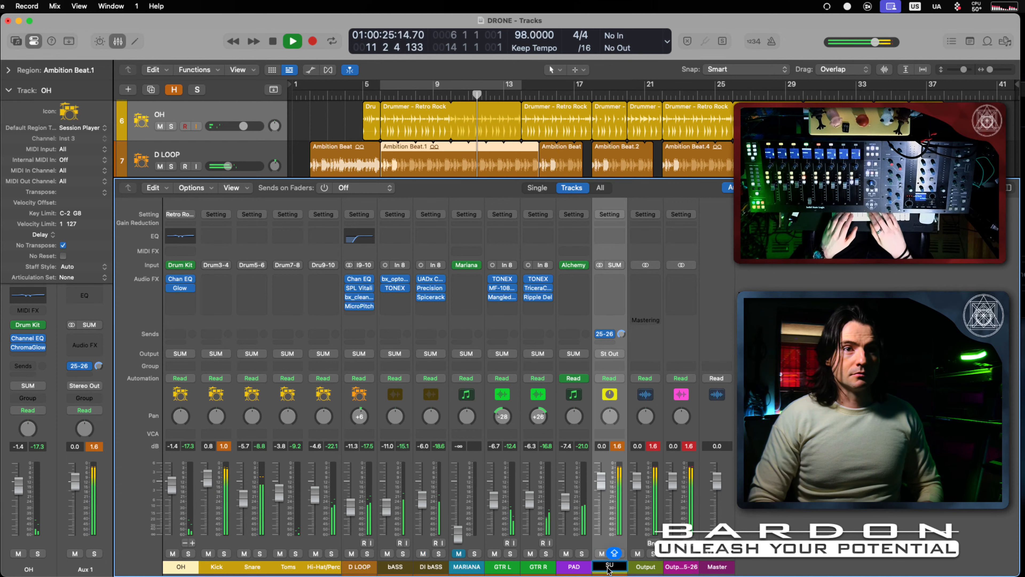
{"action": "type", "text": "M"}
{"action": "key", "text": "Return"}
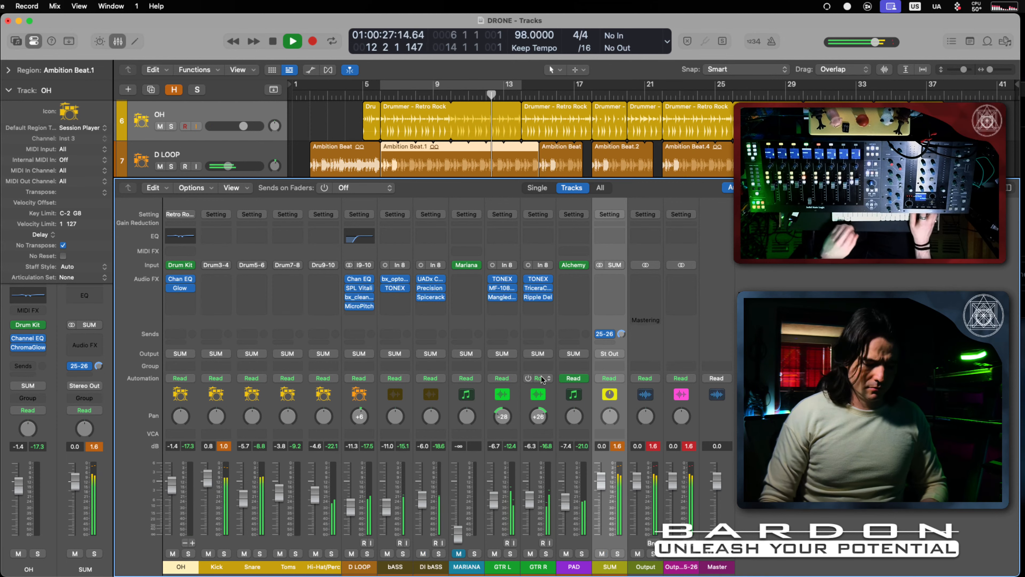
Step: Hide the mixer, clear the region selection in the Tracks area and stop playback
{"action": "key", "text": "x"}
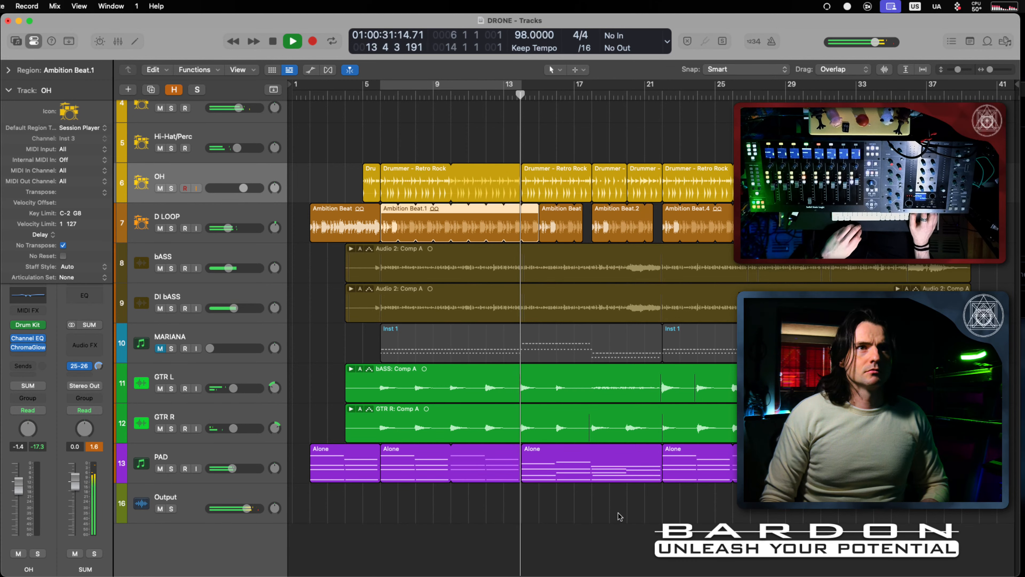
{"action": "left_click", "coordinate": [621, 522]}
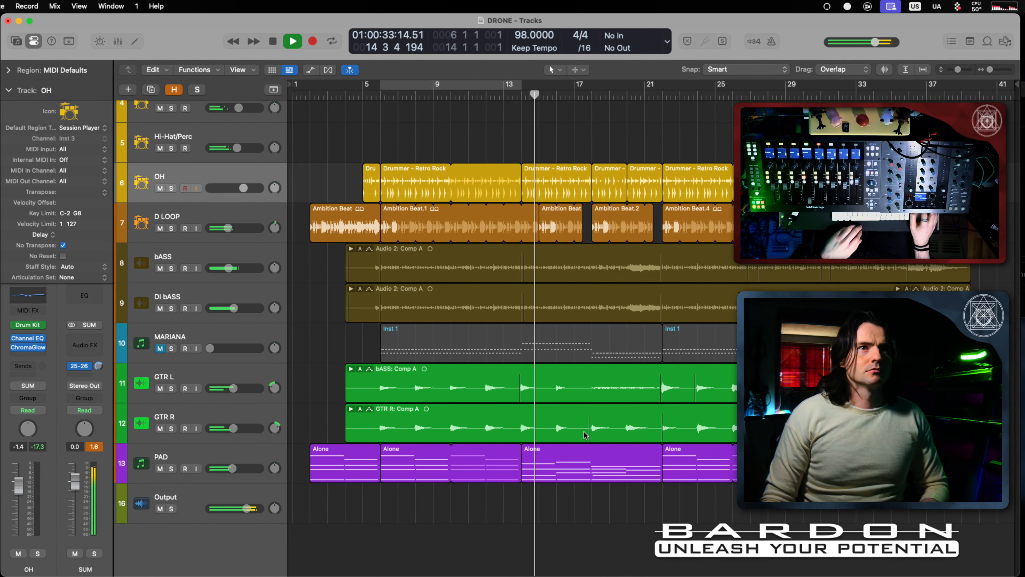
{"action": "key", "text": "space"}
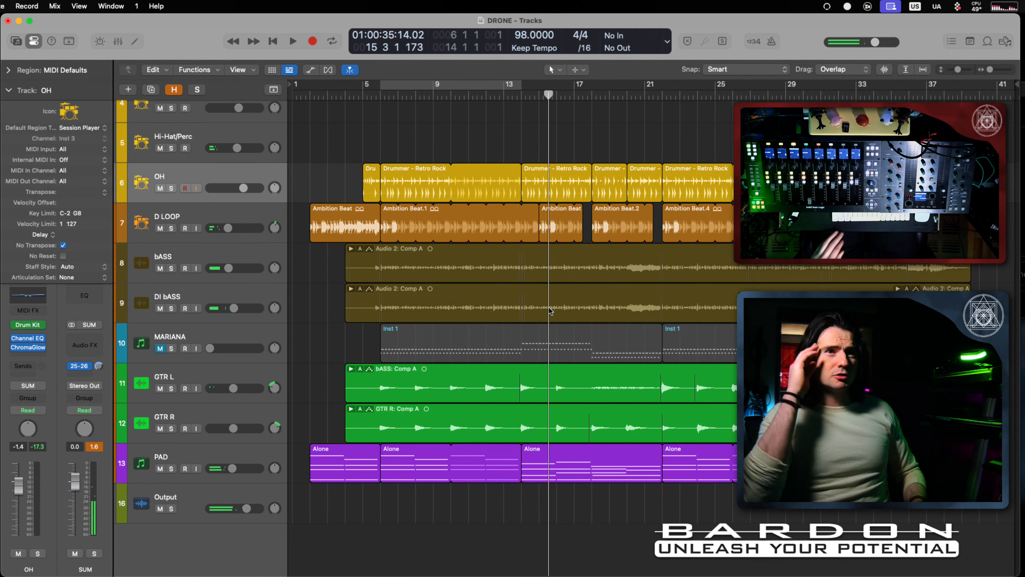
Step: Select the OH track, solo it and audition its drum regions, leaving cycle mode on over bars 6 to 14
{"action": "scroll", "coordinate": [561, 216], "scroll_direction": "up", "scroll_amount": 3}
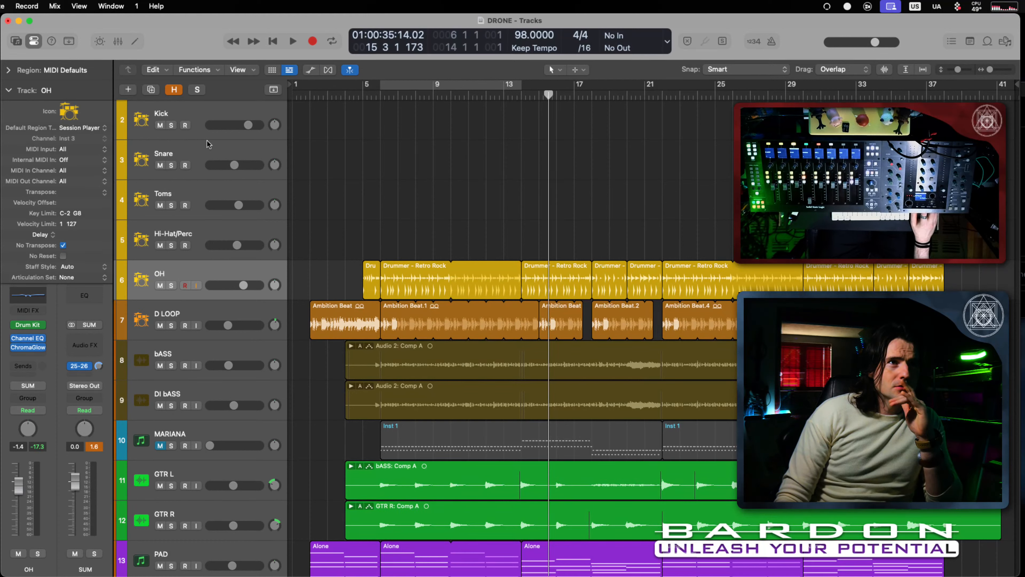
{"action": "left_click", "coordinate": [190, 118]}
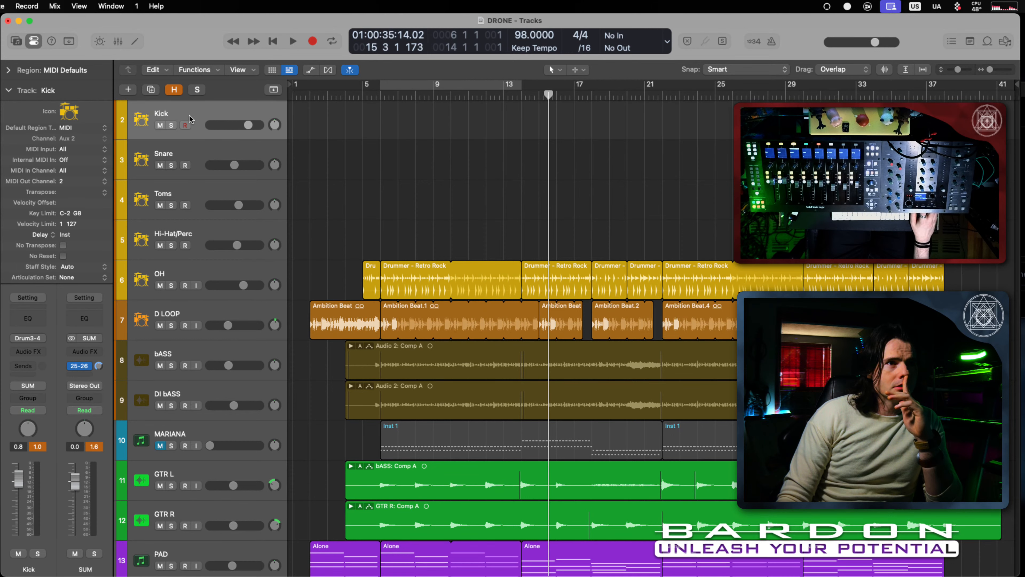
{"action": "left_click", "coordinate": [213, 273]}
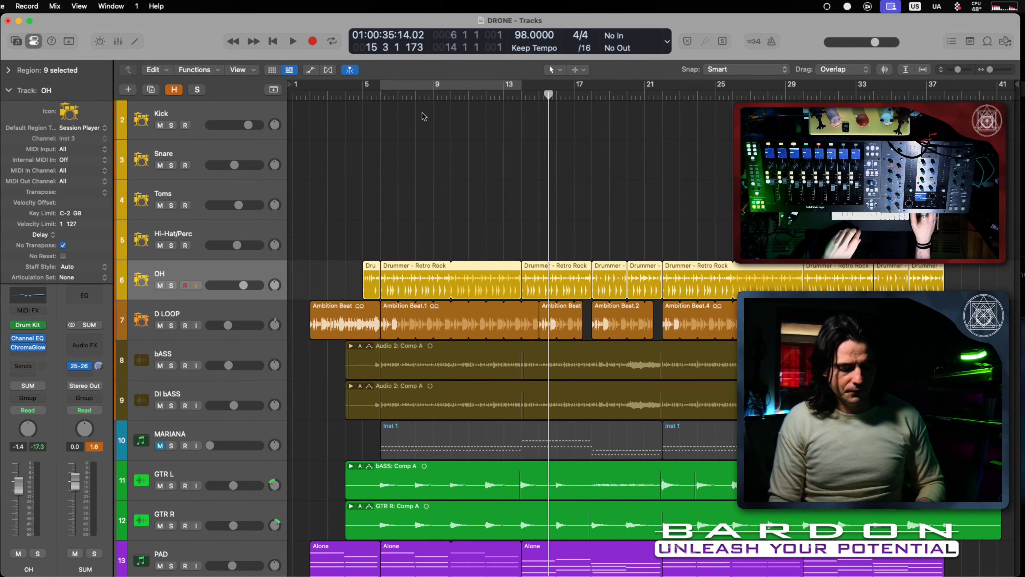
{"action": "key", "text": "c"}
{"action": "key", "text": "s"}
{"action": "key", "text": "space"}
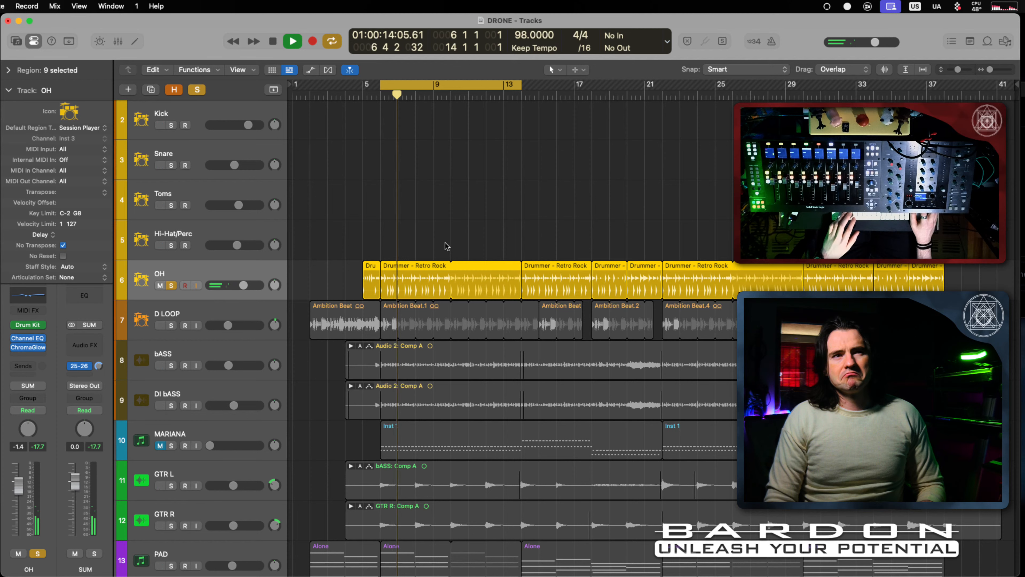
{"action": "key", "text": "c"}
{"action": "key", "text": "space"}
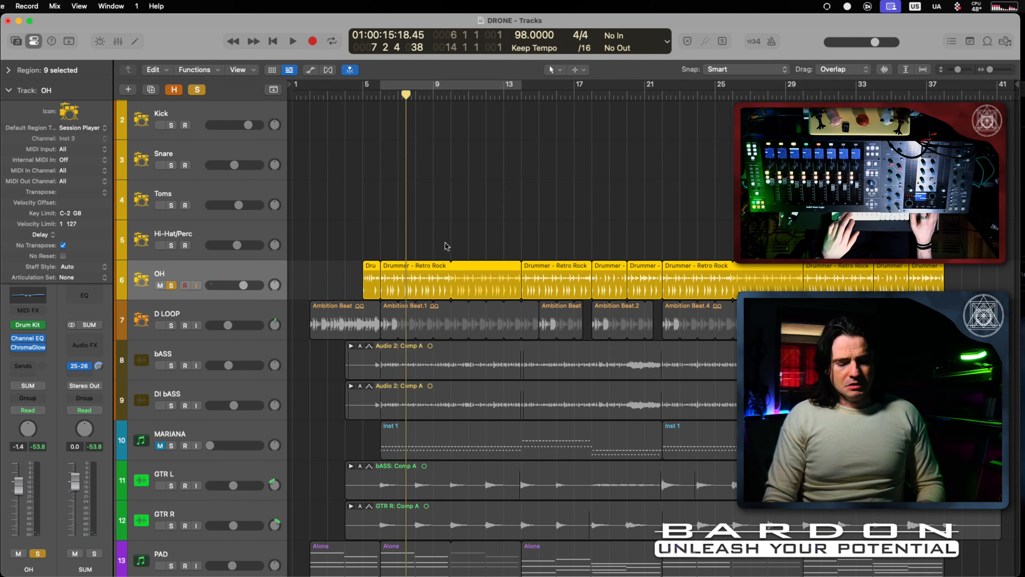
{"action": "key", "text": "c"}
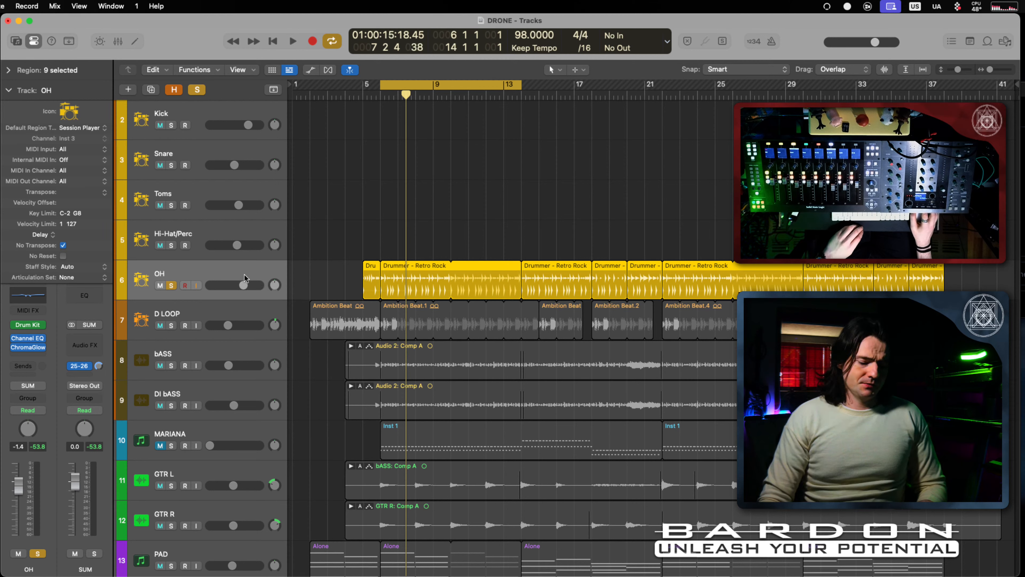
Step: Insert the UADx Sound City Studios imaging plug-in in stereo after ChromaGlow on the OH channel strip
{"action": "left_click", "coordinate": [36, 357]}
{"action": "mouse_move", "coordinate": [86, 542]}
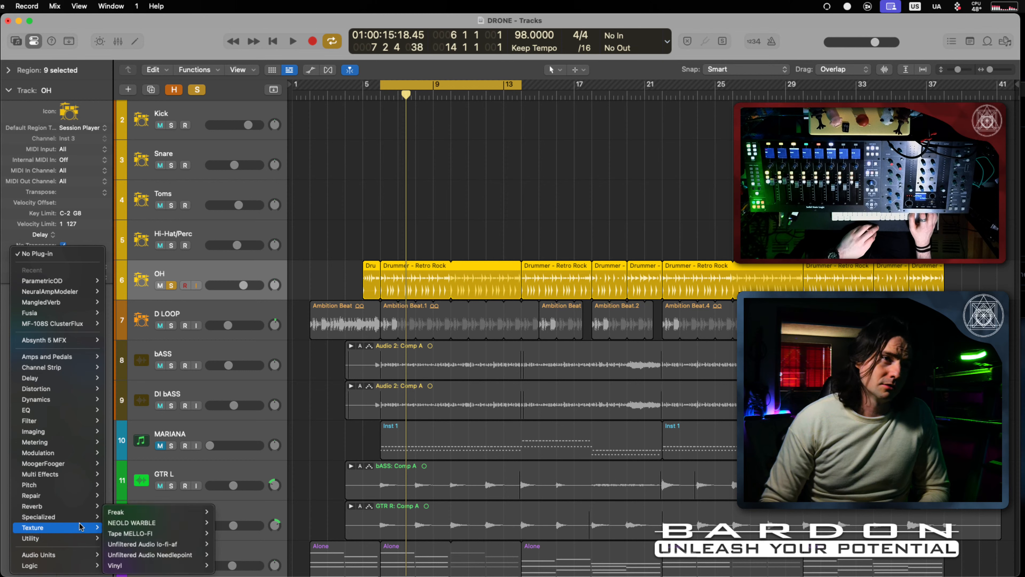
{"action": "mouse_move", "coordinate": [70, 437]}
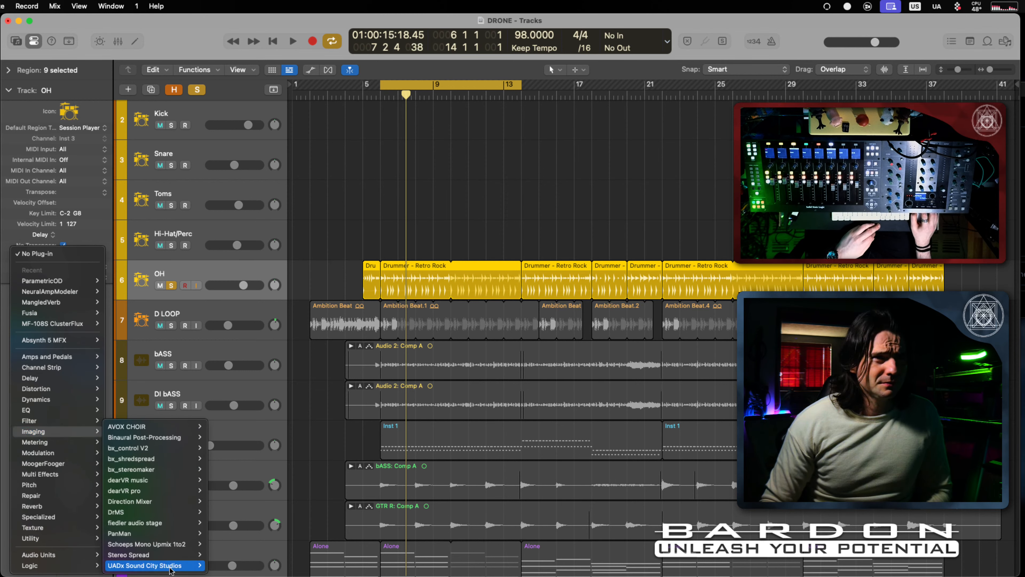
{"action": "mouse_move", "coordinate": [180, 566]}
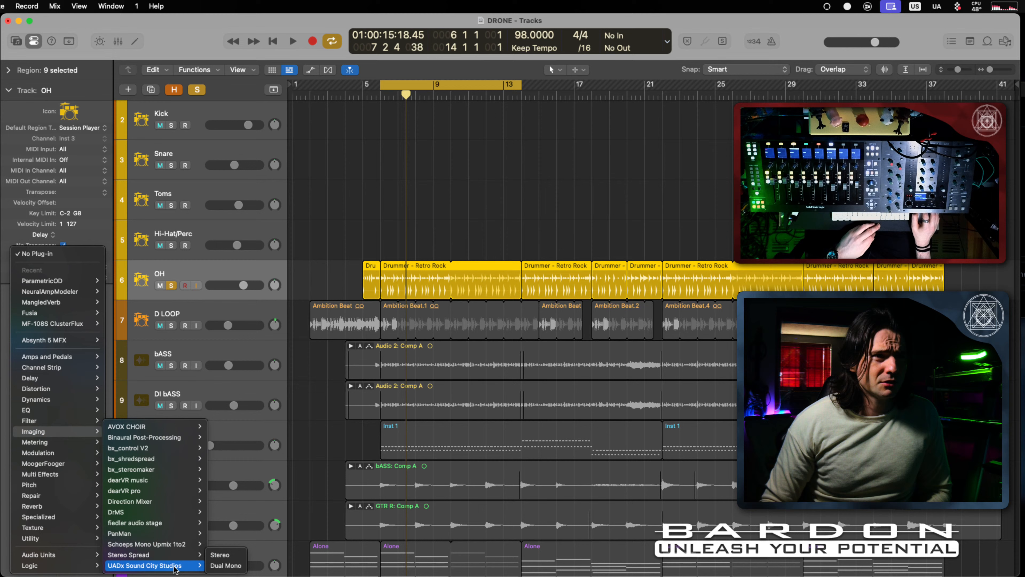
{"action": "left_click", "coordinate": [226, 555]}
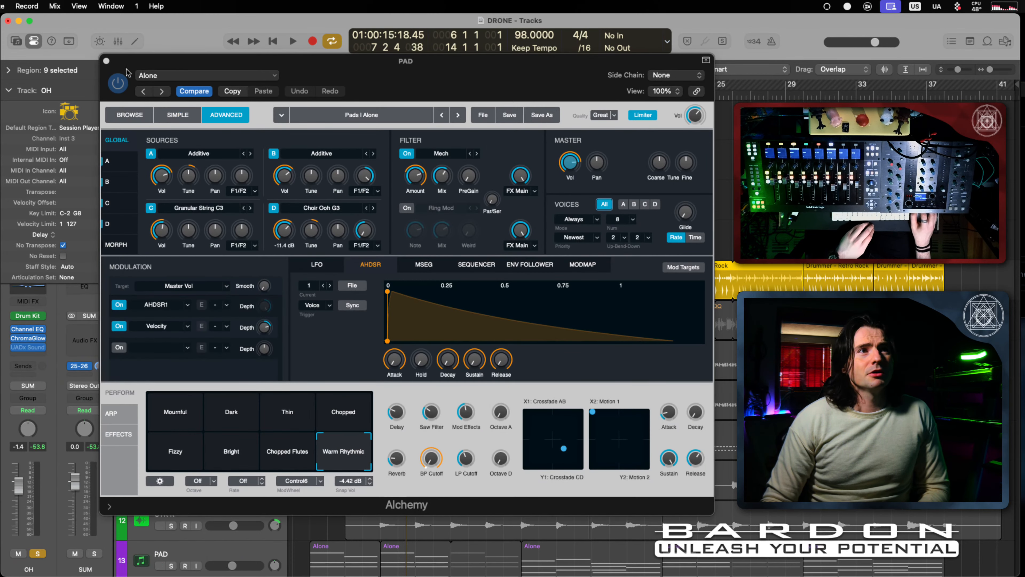
Step: Close the PAD track's Alchemy window, then open OH's Sound City Studios plug-in and reposition its window to fit the screen
{"action": "left_click", "coordinate": [107, 62]}
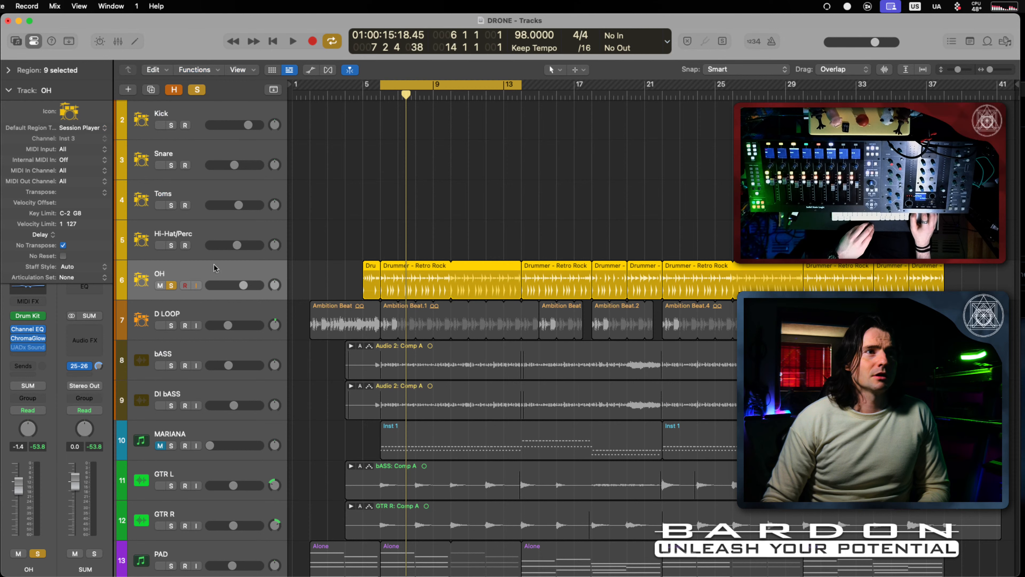
{"action": "left_click", "coordinate": [28, 348]}
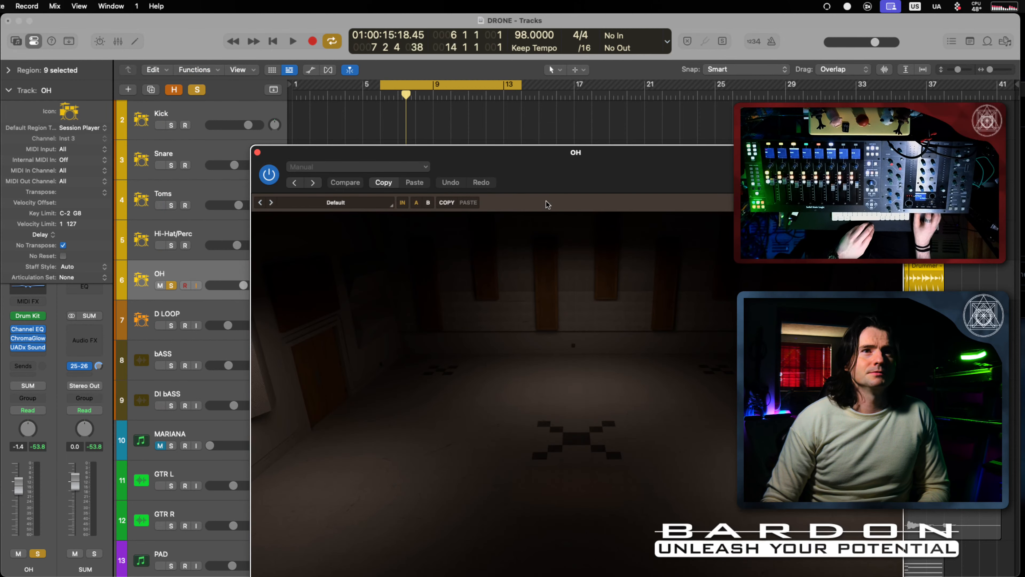
{"action": "left_click_drag", "start_coordinate": [600, 162], "coordinate": [449, 71]}
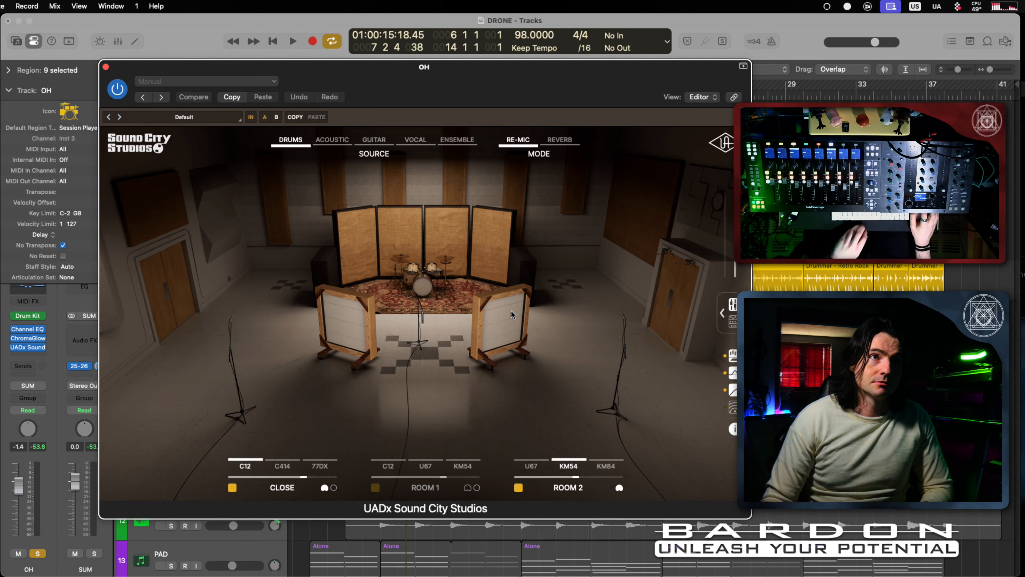
Step: Compare the soloed OH drums with Sound City Studios active and bypassed, finishing with the plug-in active
{"action": "key", "text": "space"}
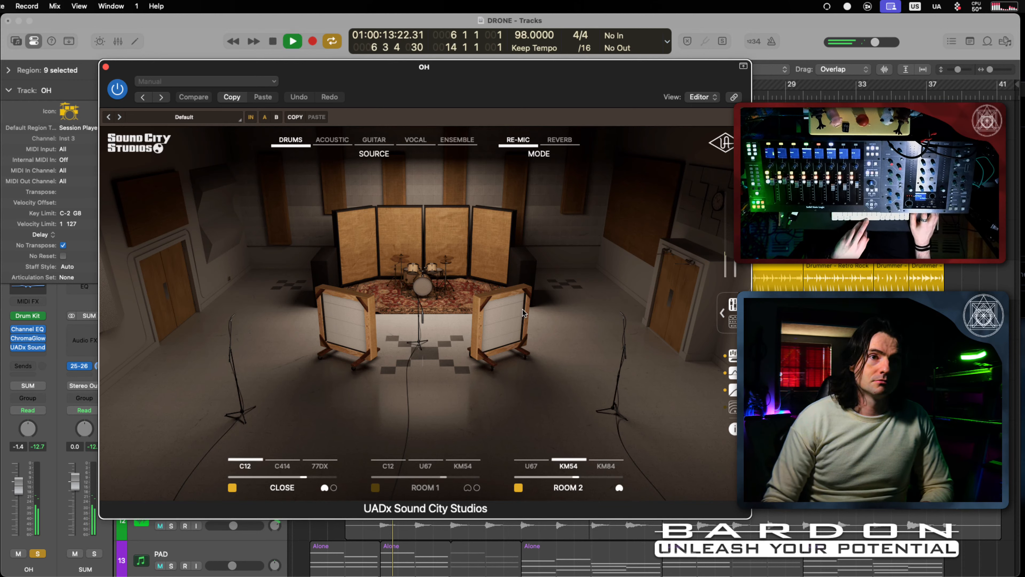
{"action": "key", "text": "space"}
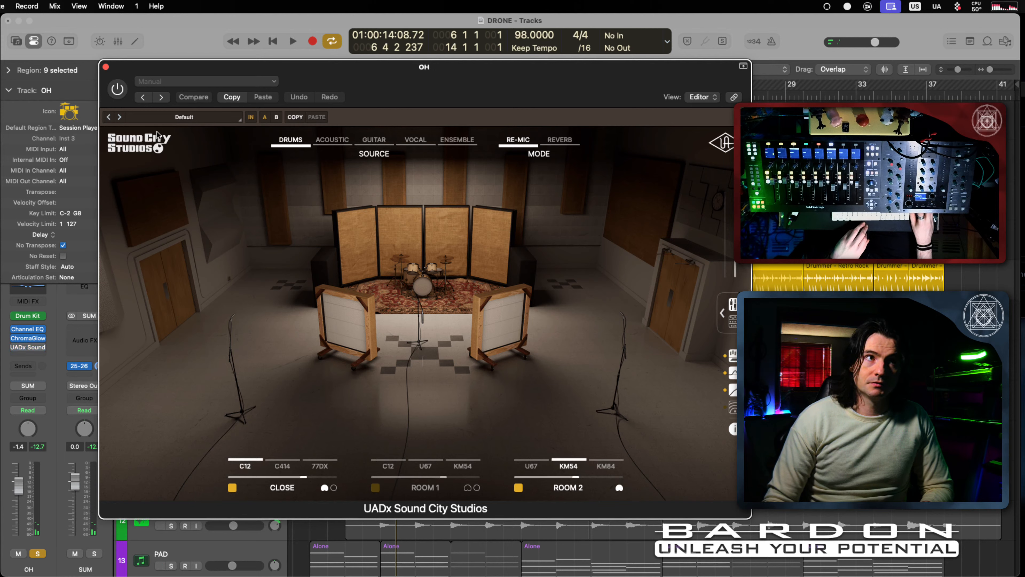
{"action": "key", "text": "space"}
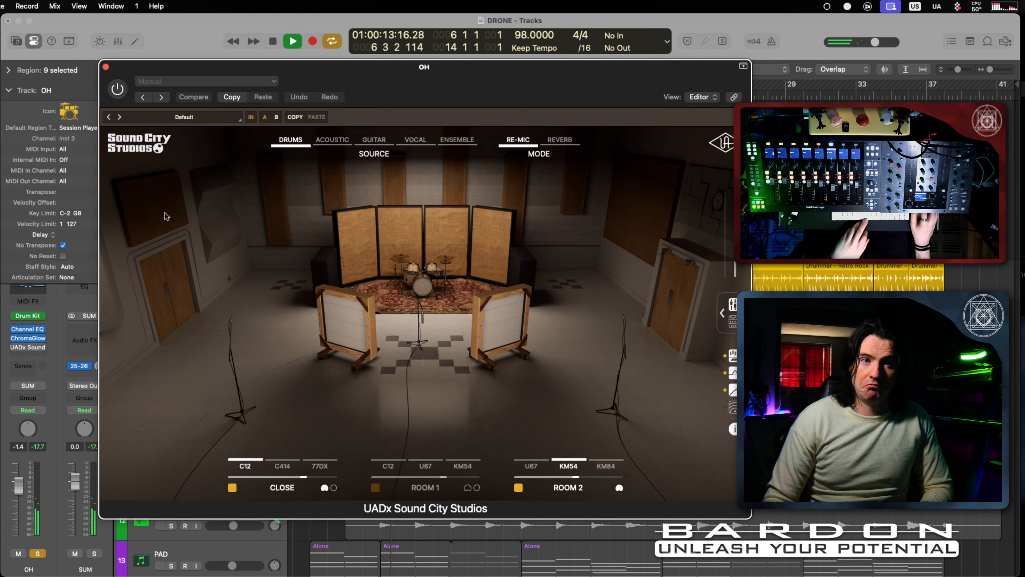
{"action": "key", "text": "space"}
{"action": "left_click", "coordinate": [118, 89]}
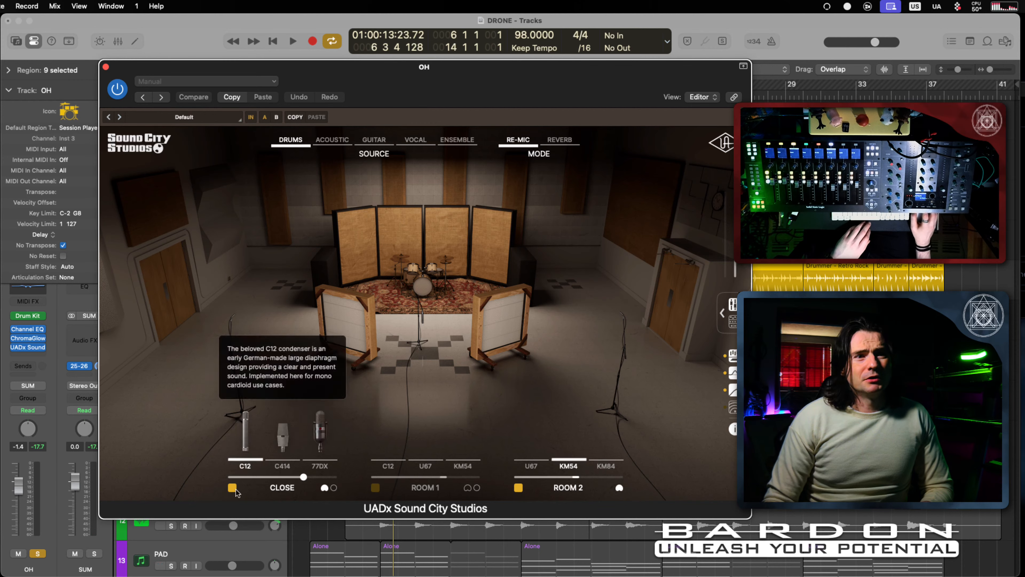
Step: Expand the Sound City Studios mixer, look over the Close and Room microphone choices, and shift the window until the master section fits
{"action": "mouse_move", "coordinate": [333, 470]}
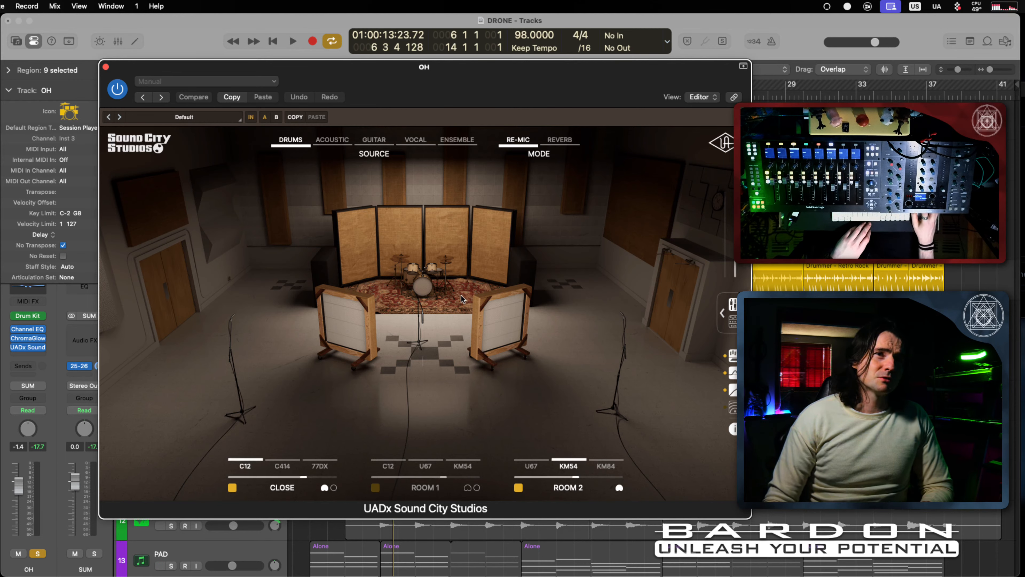
{"action": "left_click", "coordinate": [722, 315]}
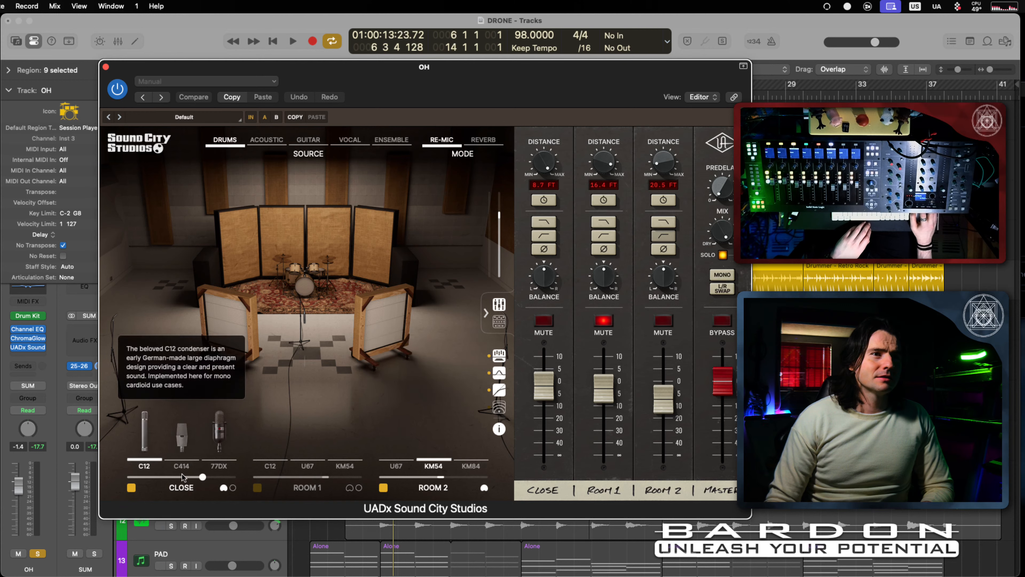
{"action": "mouse_move", "coordinate": [176, 471]}
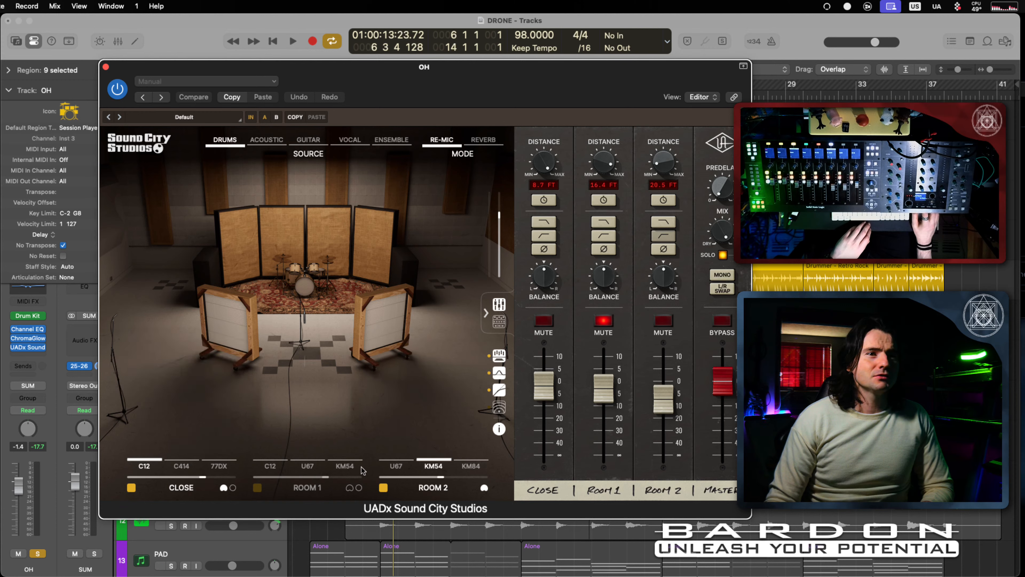
{"action": "mouse_move", "coordinate": [419, 469]}
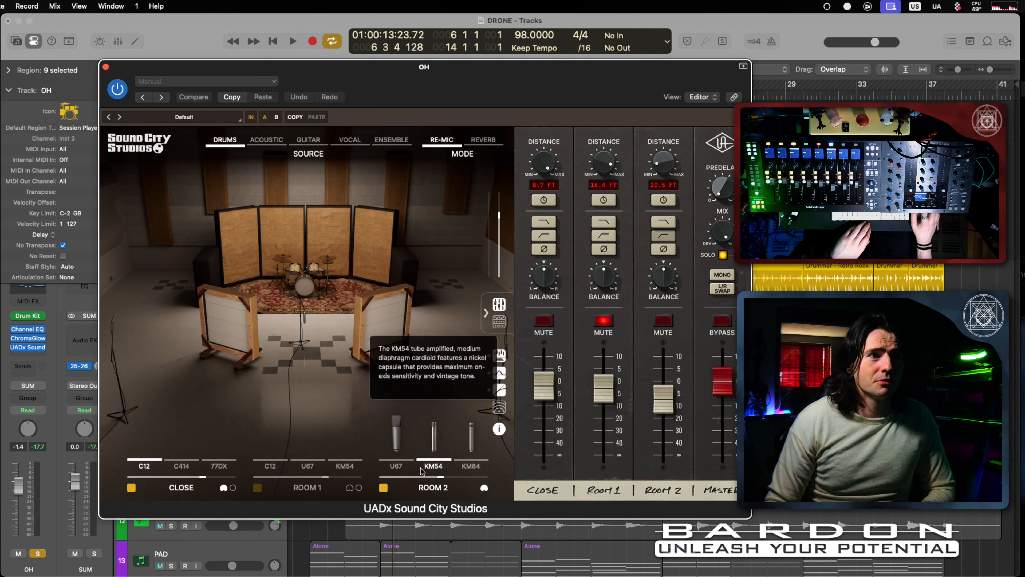
{"action": "left_click_drag", "start_coordinate": [498, 80], "coordinate": [468, 80]}
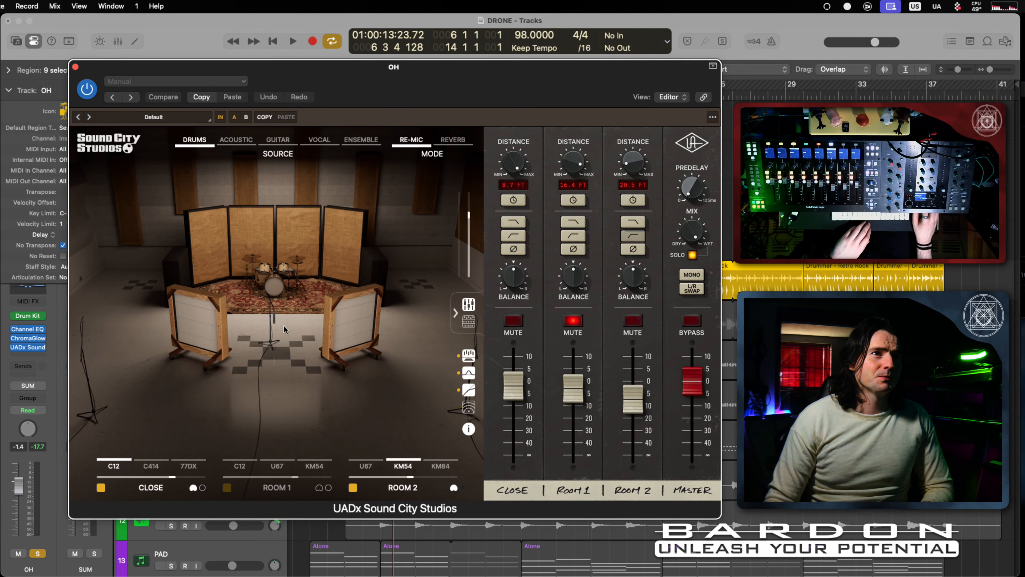
Step: Set the Close mic distance to 7.9 ft, switch off the Room 2 mics and audition the OH drums
{"action": "left_click_drag", "start_coordinate": [272, 352], "coordinate": [269, 372]}
{"action": "left_click", "coordinate": [353, 488]}
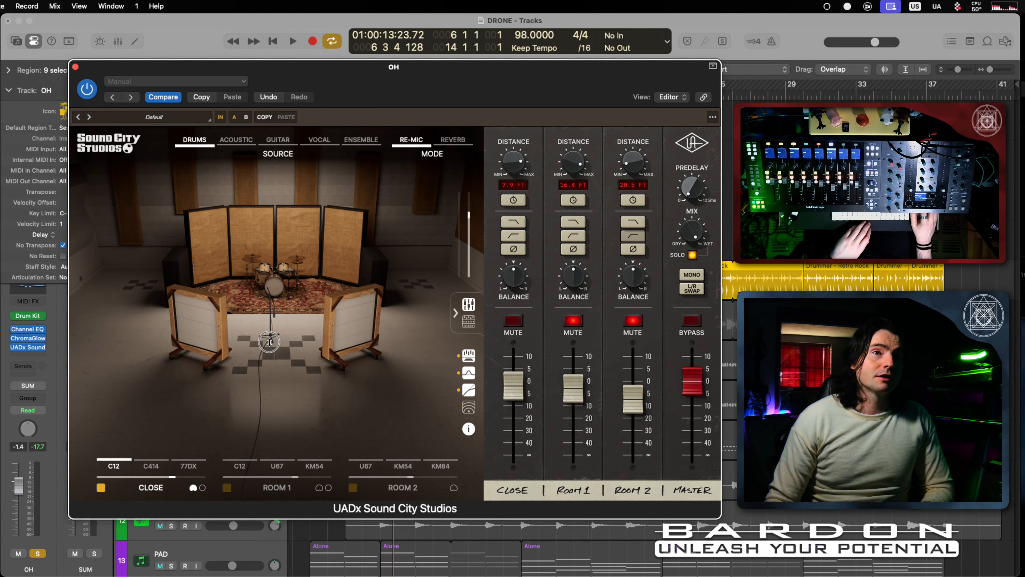
{"action": "key", "text": "space"}
{"action": "key", "text": "space"}
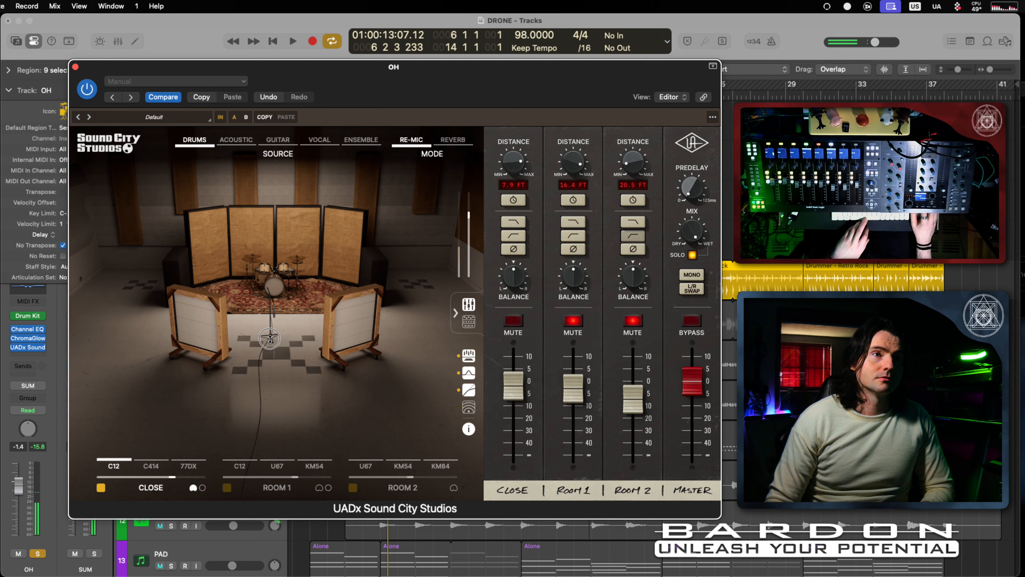
Step: Move the Close mic in the room to a distance of 8.7 ft and audition the OH drums
{"action": "left_click_drag", "start_coordinate": [273, 340], "coordinate": [271, 343]}
{"action": "key", "text": "space"}
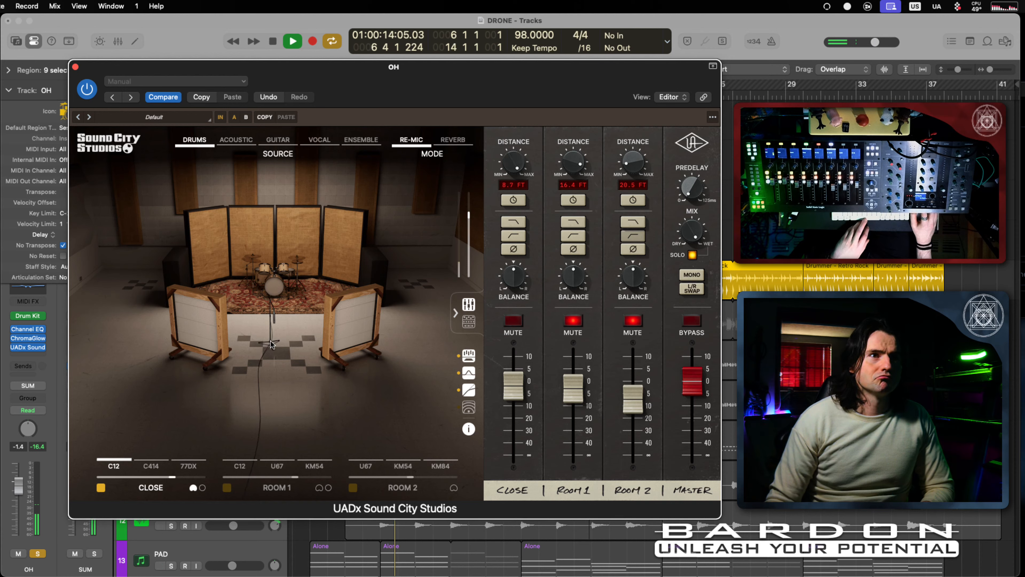
{"action": "key", "text": "space"}
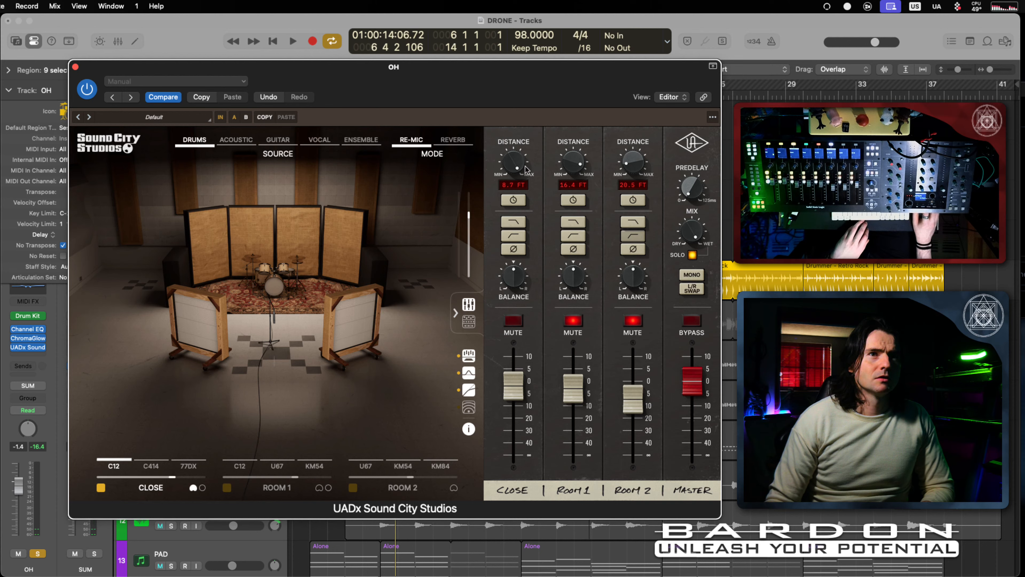
Step: Reduce the Close mic distance to 5.2 ft and audition the OH drums
{"action": "left_click_drag", "start_coordinate": [526, 169], "coordinate": [528, 294]}
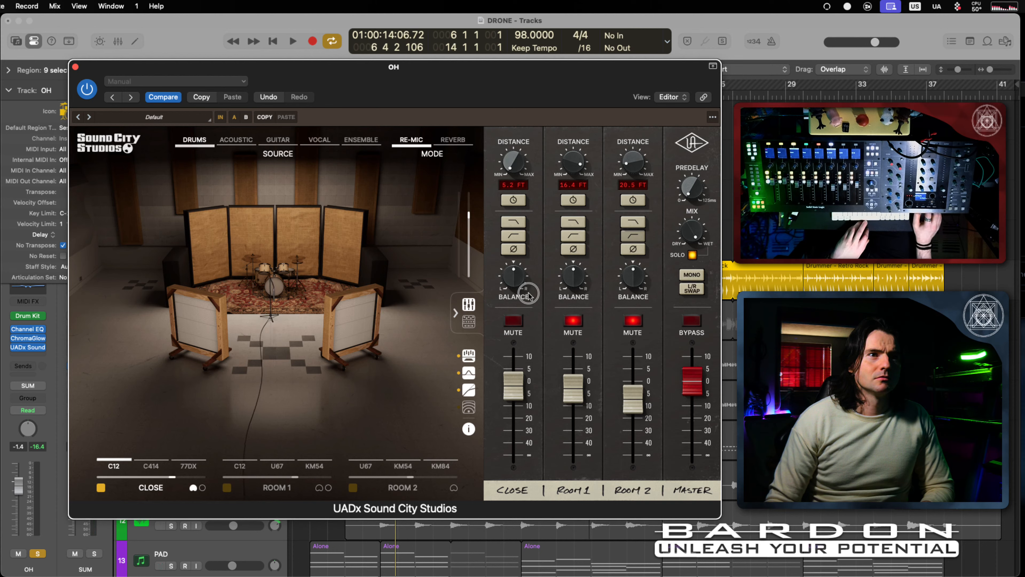
{"action": "key", "text": "space"}
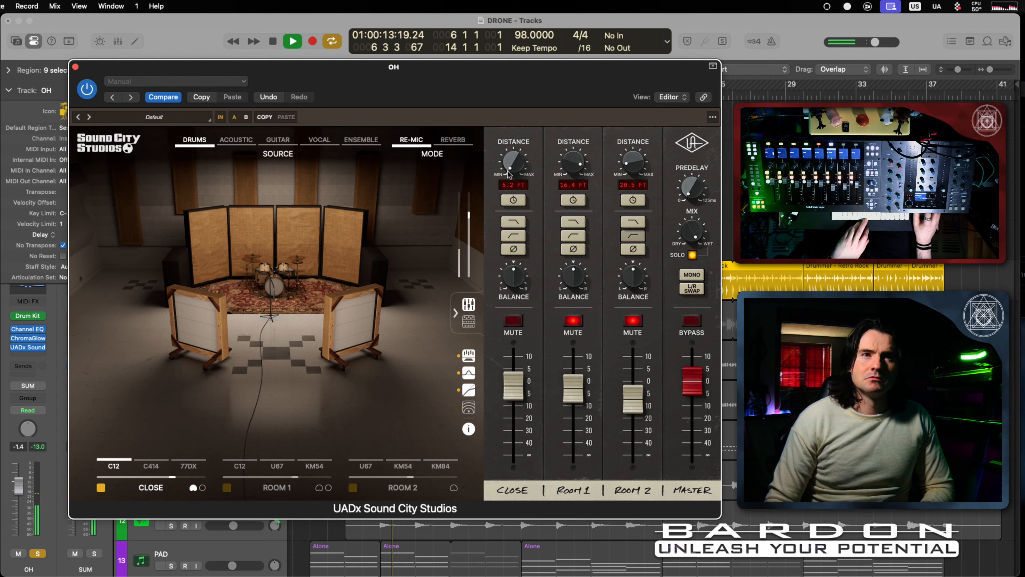
{"action": "key", "text": "space"}
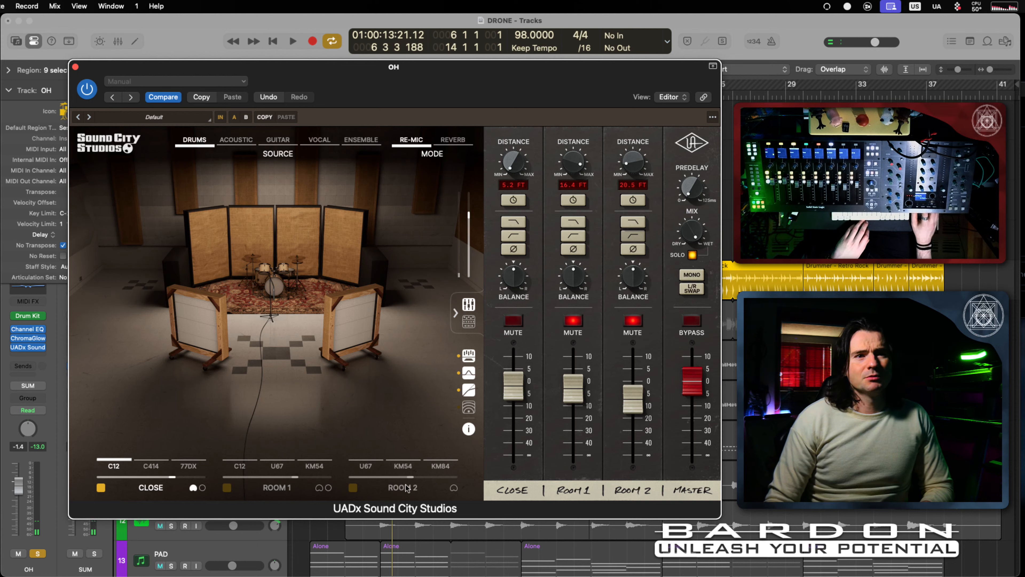
Step: Switch on the Room 1 mics and change the Close microphone to the C24 stereo pair
{"action": "left_click", "coordinate": [227, 488]}
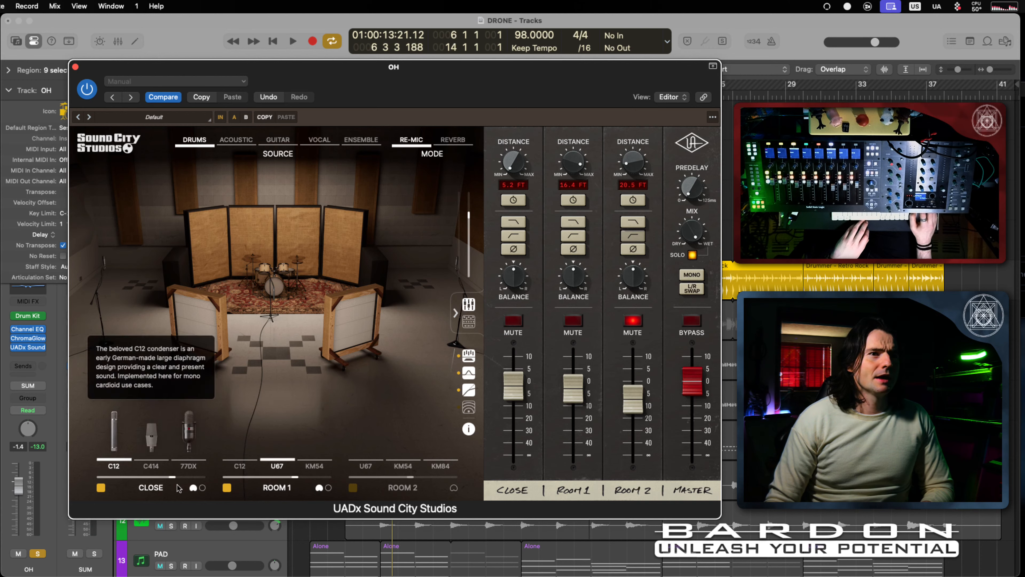
{"action": "left_click", "coordinate": [203, 487]}
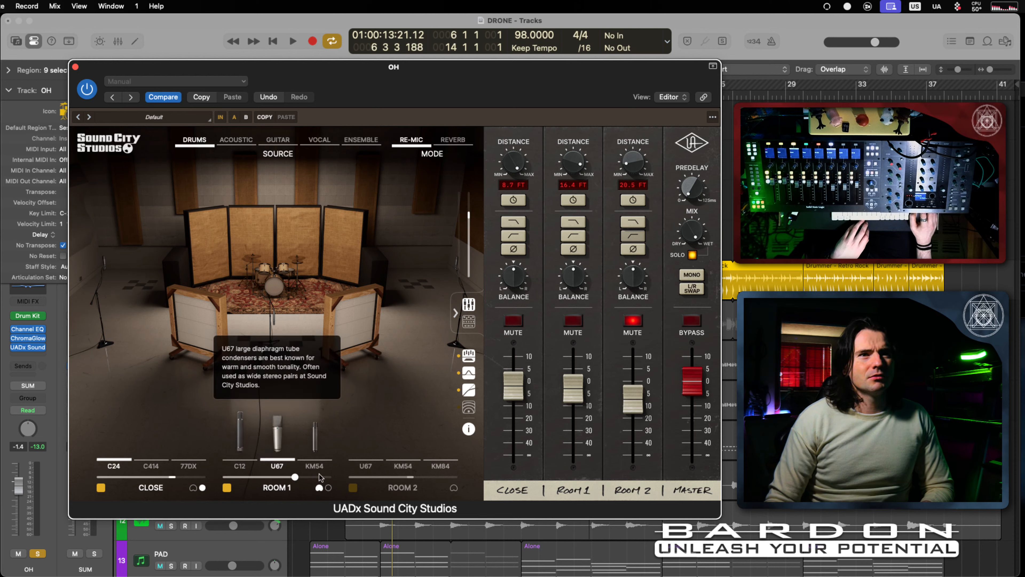
Step: Set the Close distance to 8.2 ft and the Room 1 distance to 14.3 ft, and audition the OH drums
{"action": "left_click_drag", "start_coordinate": [512, 156], "coordinate": [566, 194]}
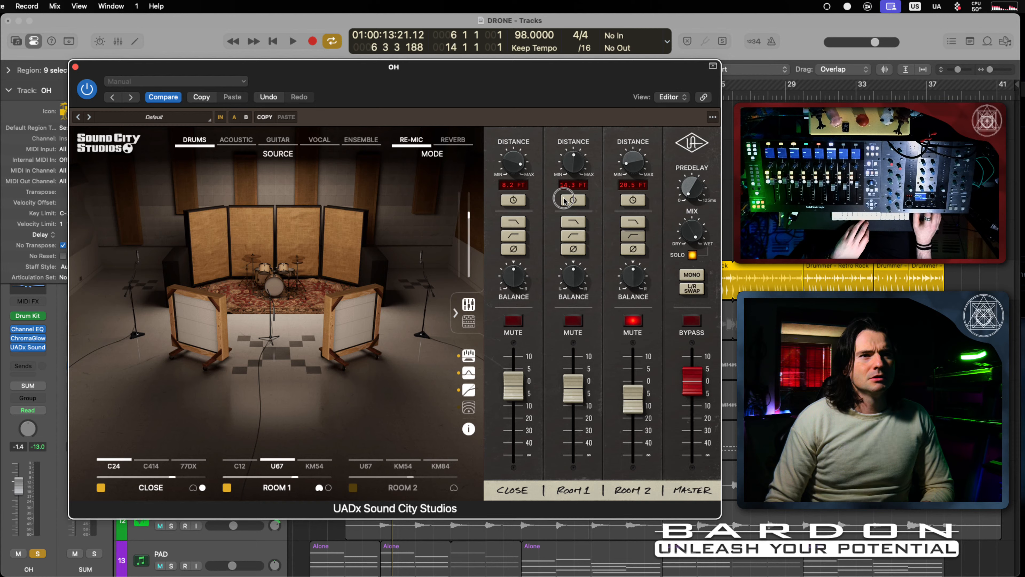
{"action": "mouse_move", "coordinate": [297, 472]}
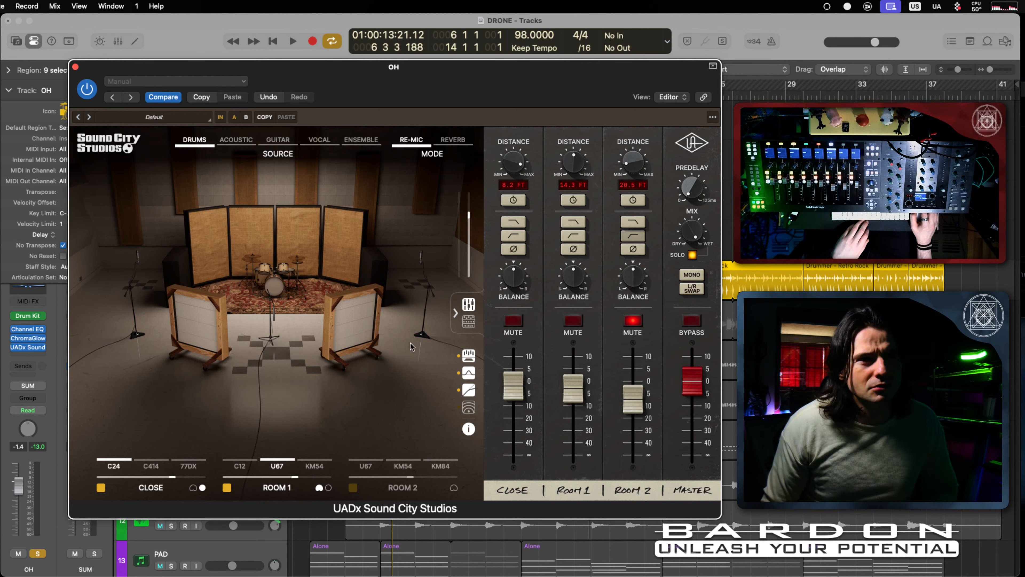
{"action": "key", "text": "space"}
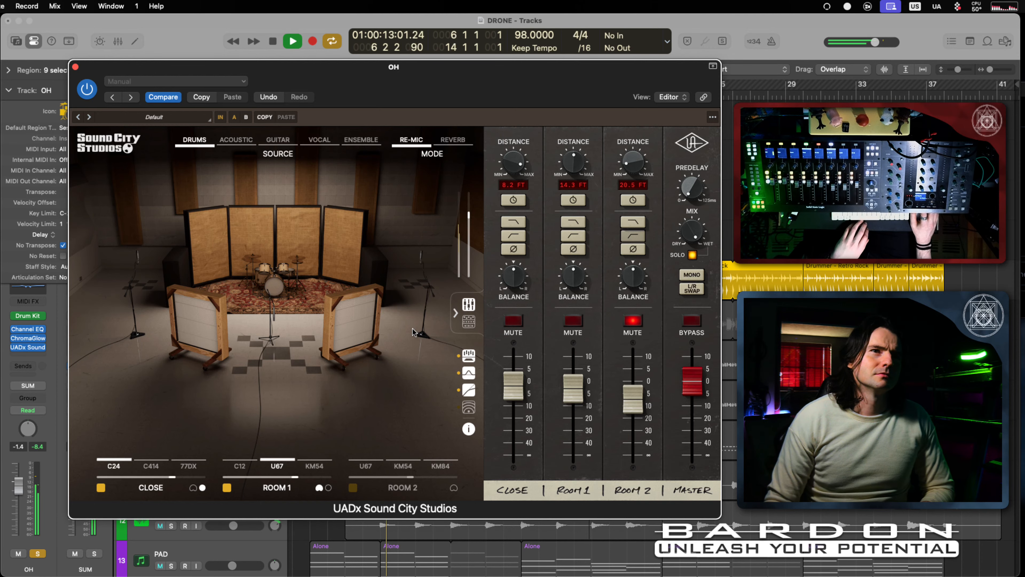
{"action": "key", "text": "space"}
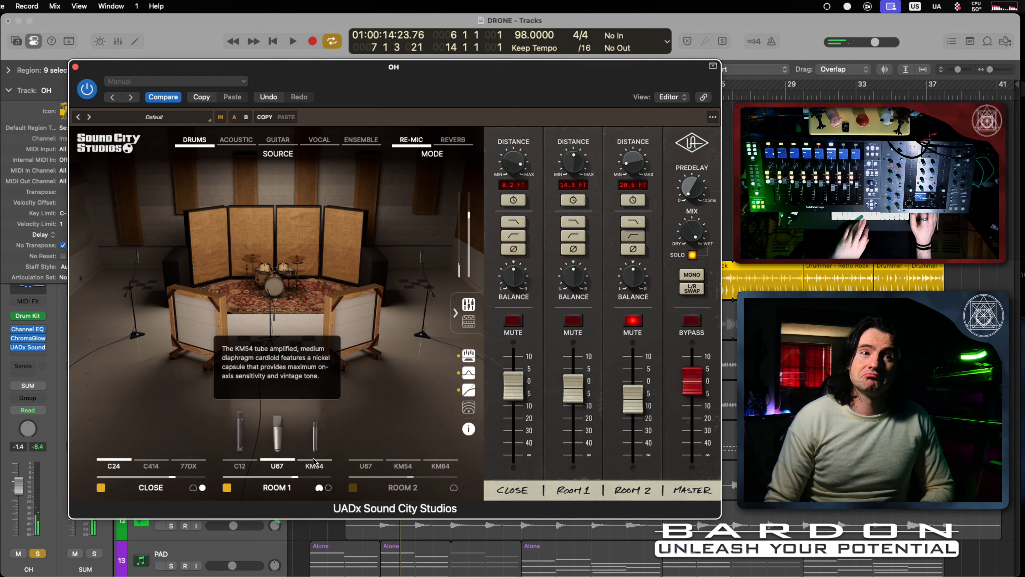
Step: Lower the Close mic fader to about -10 dB while auditioning the OH drums
{"action": "left_click_drag", "start_coordinate": [513, 387], "coordinate": [502, 515]}
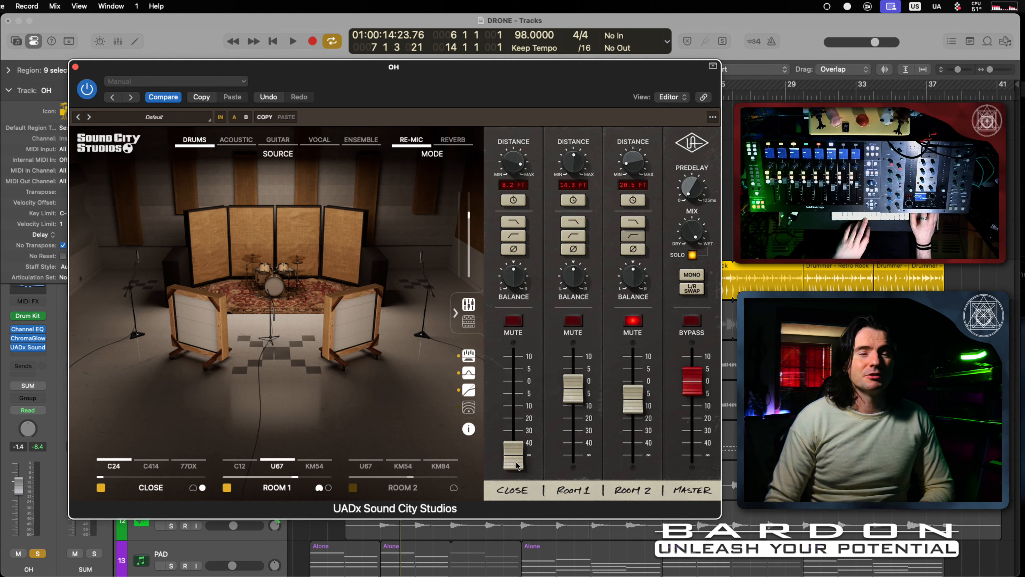
{"action": "key", "text": "space"}
{"action": "left_click_drag", "start_coordinate": [516, 461], "coordinate": [516, 399]}
{"action": "key", "text": "space"}
{"action": "key", "text": "space"}
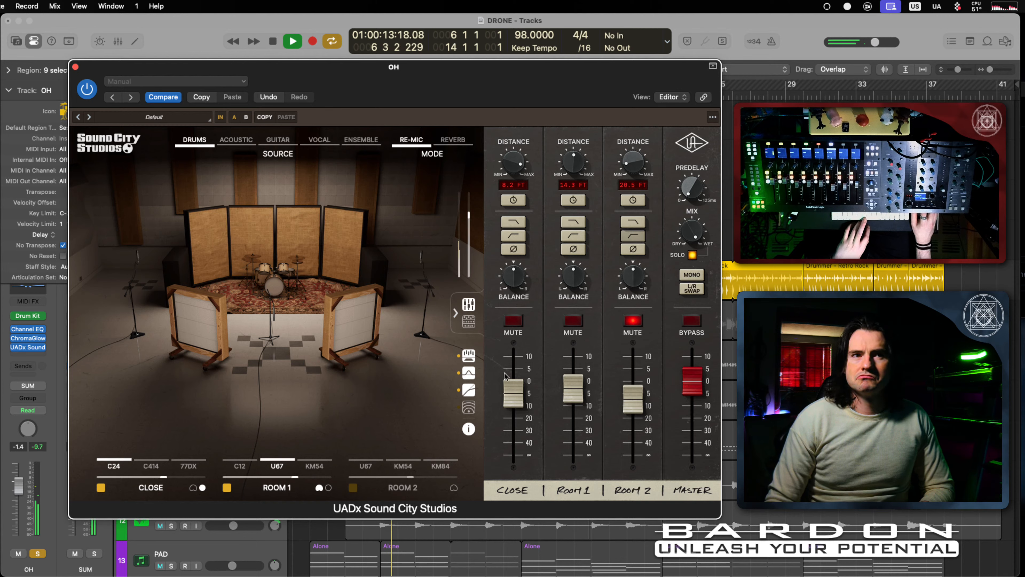
{"action": "left_click_drag", "start_coordinate": [513, 394], "coordinate": [512, 410]}
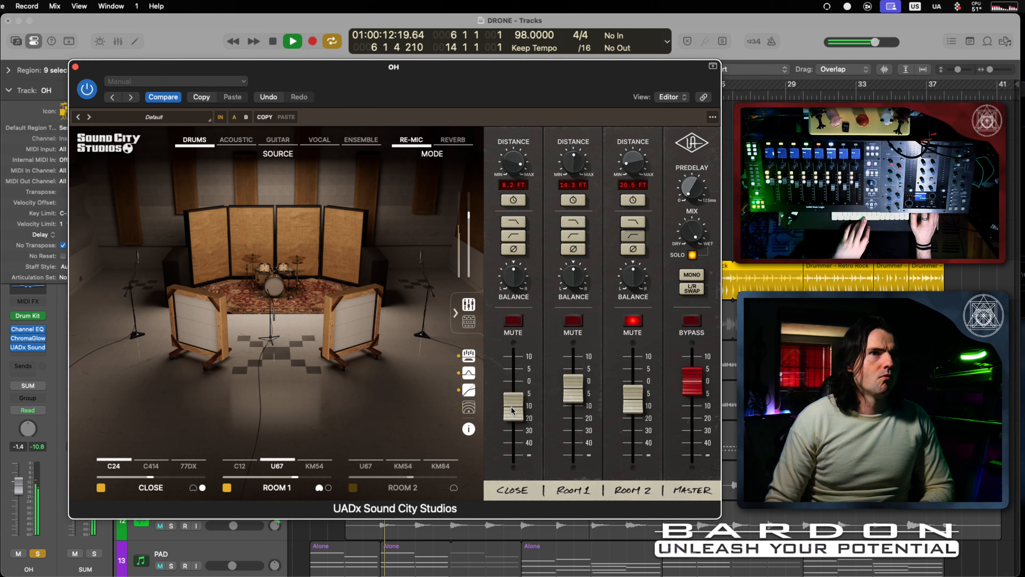
{"action": "key", "text": "space"}
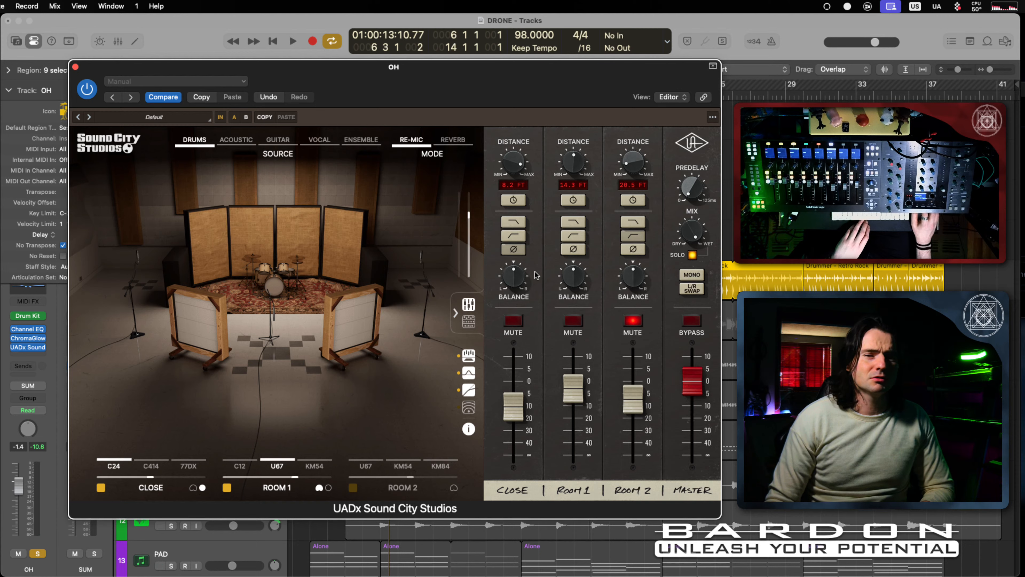
Step: Time-align the Close mics and compare the OH drums before and after the alignment
{"action": "key", "text": "space"}
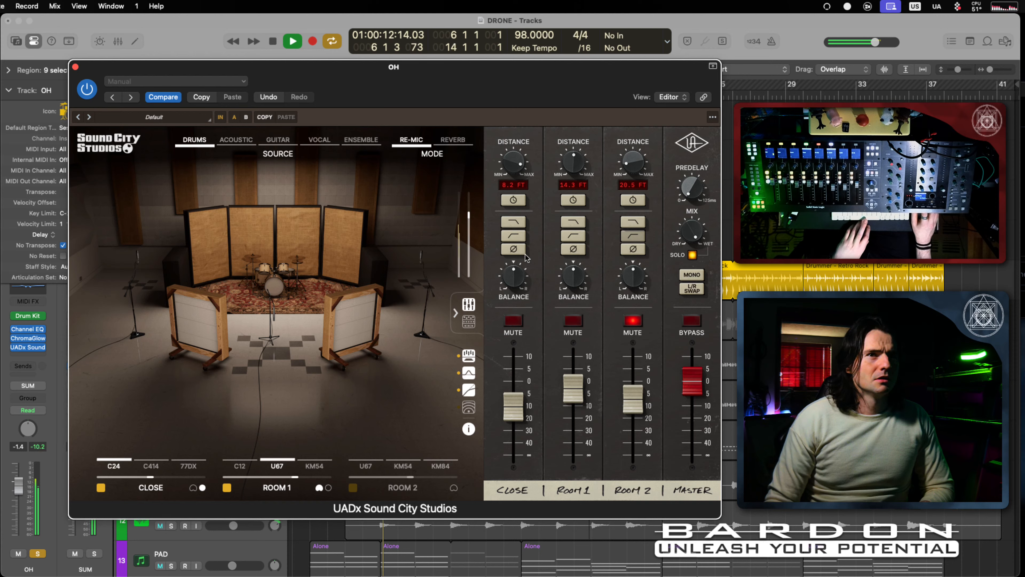
{"action": "key", "text": "space"}
{"action": "left_click", "coordinate": [510, 198]}
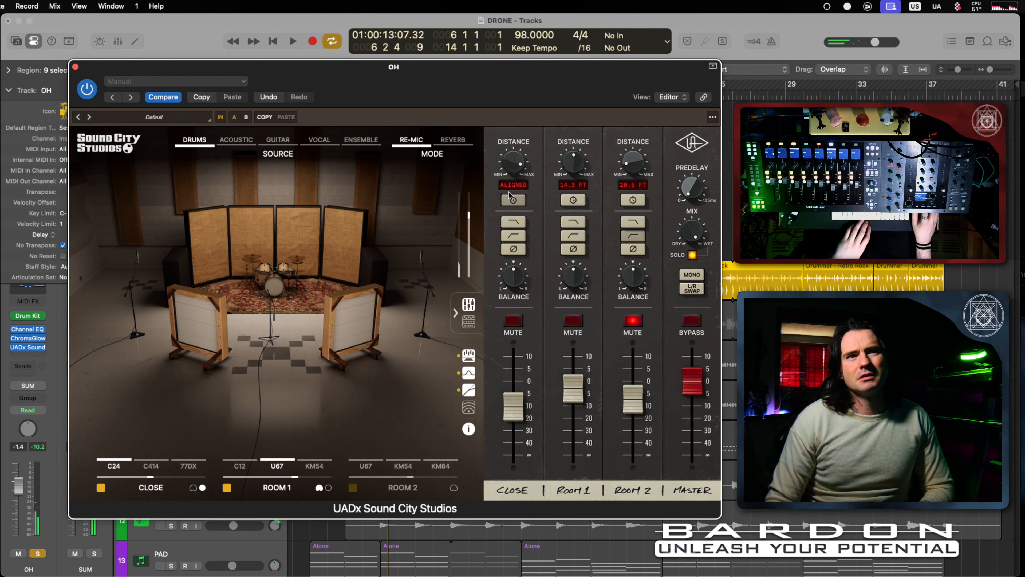
{"action": "key", "text": "space"}
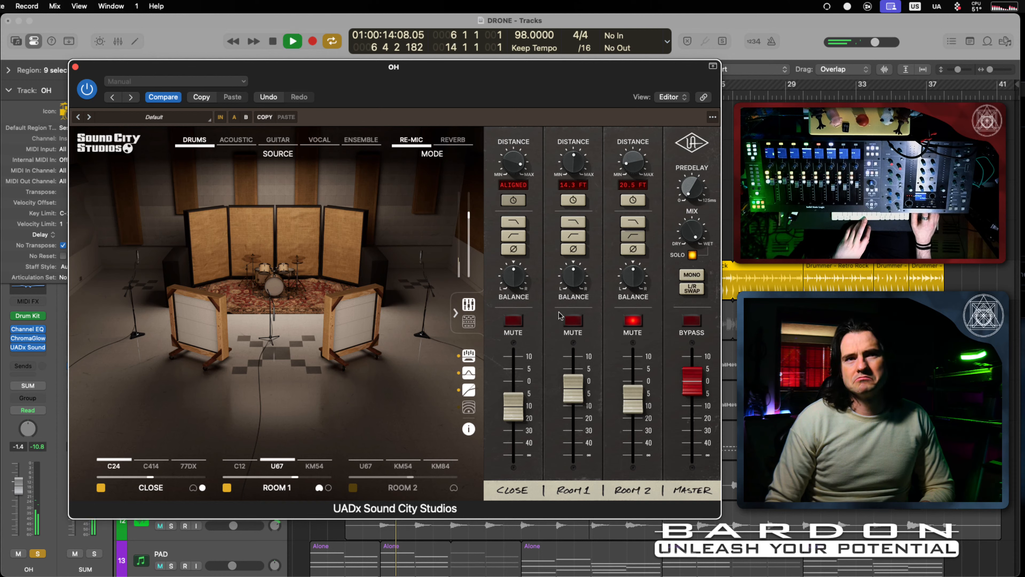
{"action": "key", "text": "space"}
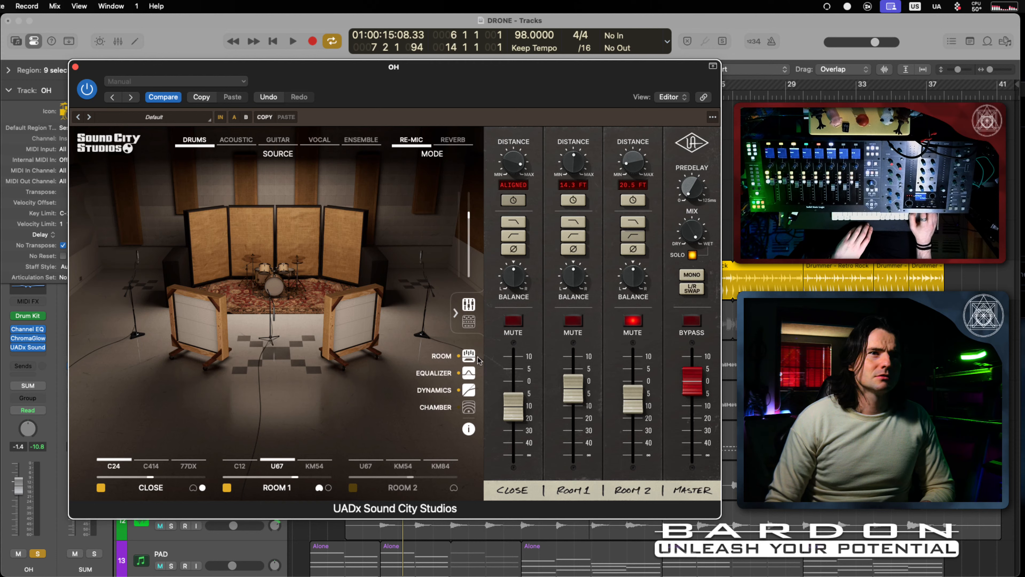
Step: Show the master effects, enable the Chamber reverb and audition the OH drums
{"action": "left_click", "coordinate": [469, 322]}
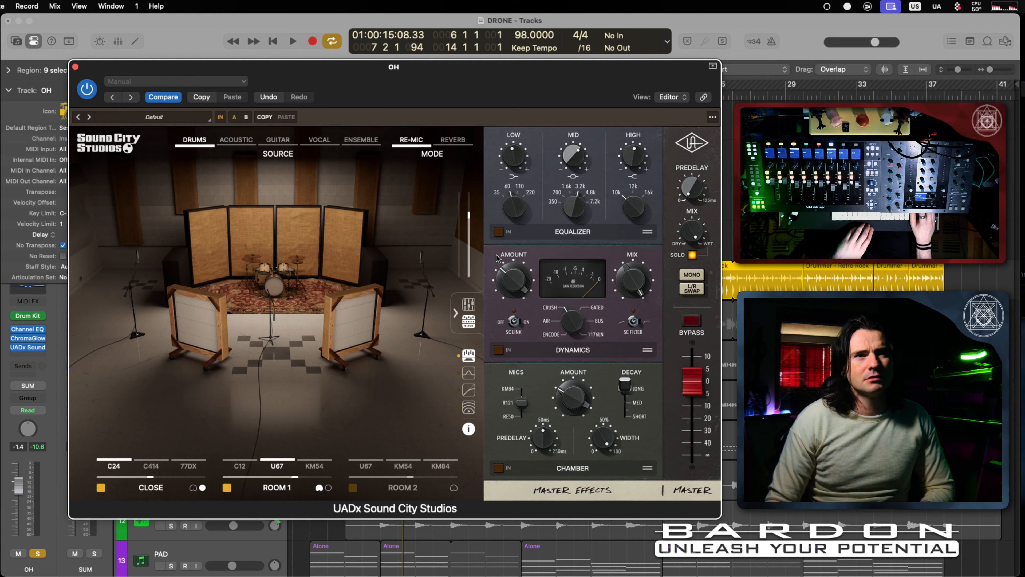
{"action": "left_click", "coordinate": [499, 469]}
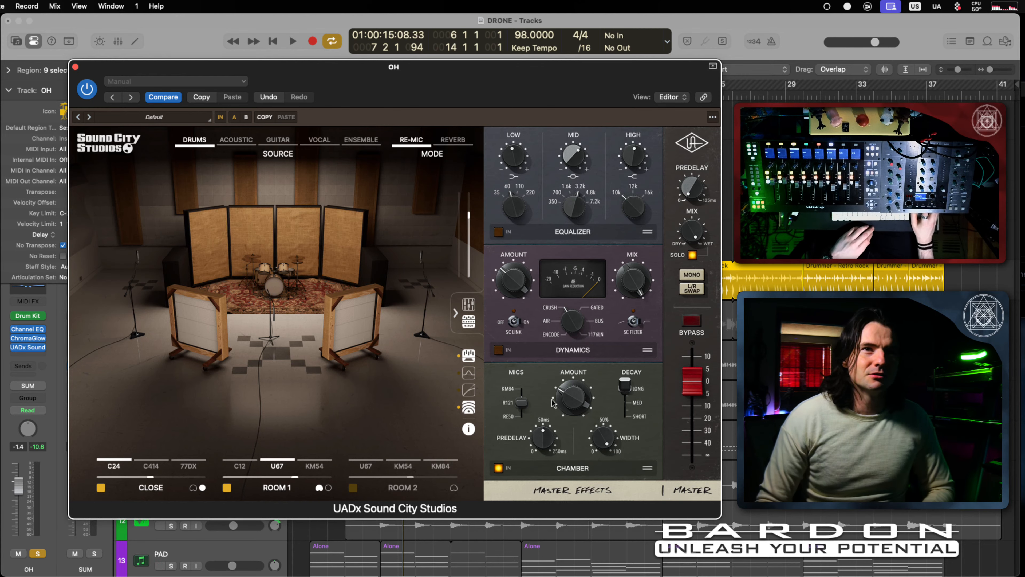
{"action": "key", "text": "space"}
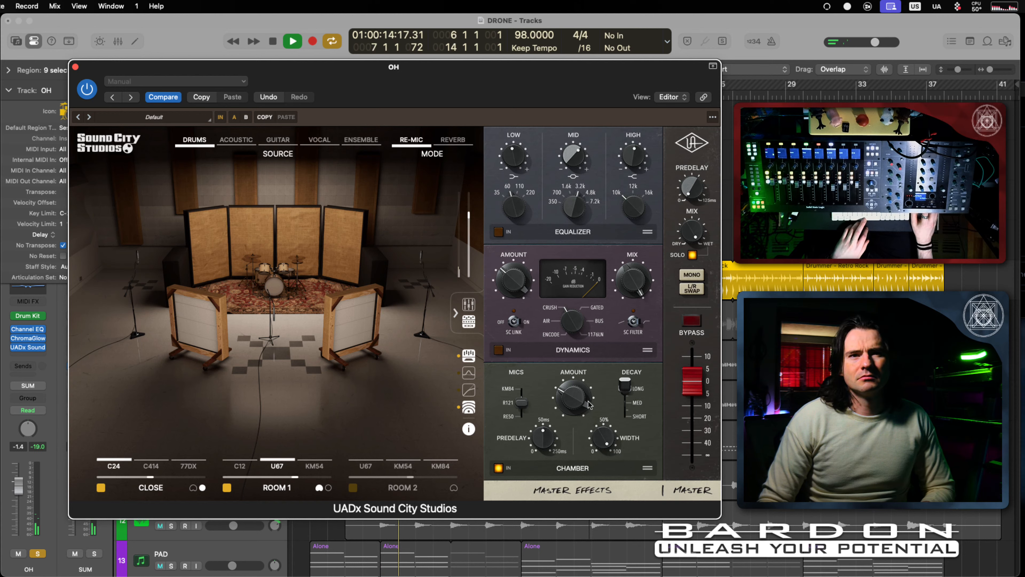
{"action": "key", "text": "space"}
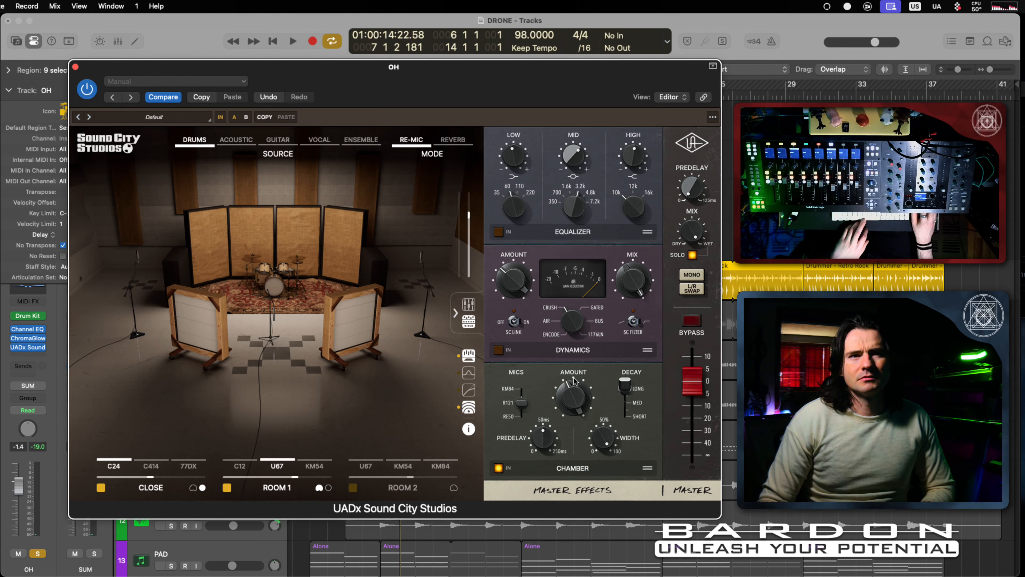
Step: Raise the Master fader to about +5 dB and compare the processed OH drums with the bypassed sound
{"action": "key", "text": "space"}
{"action": "left_click_drag", "start_coordinate": [698, 379], "coordinate": [700, 364]}
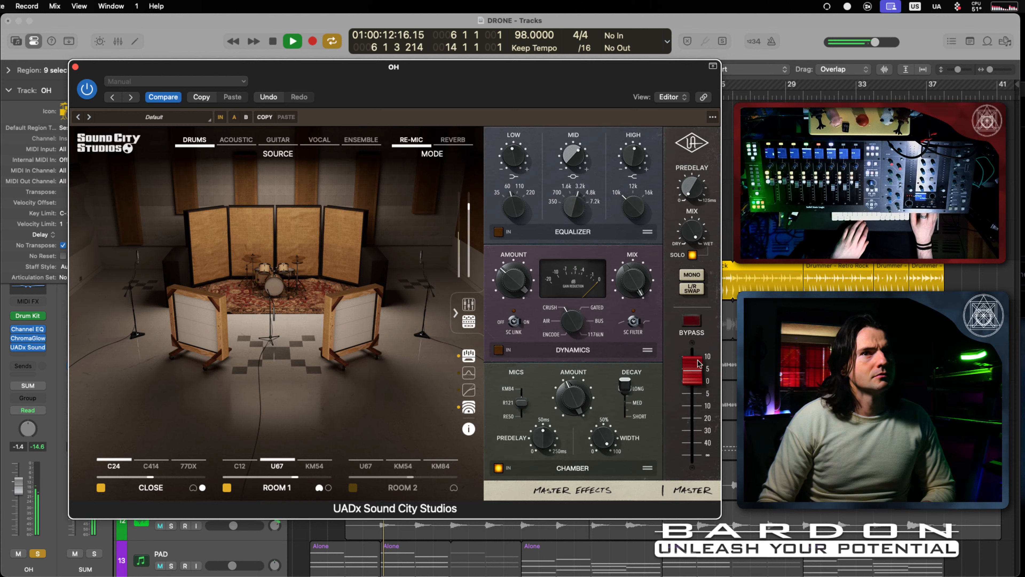
{"action": "left_click", "coordinate": [695, 326]}
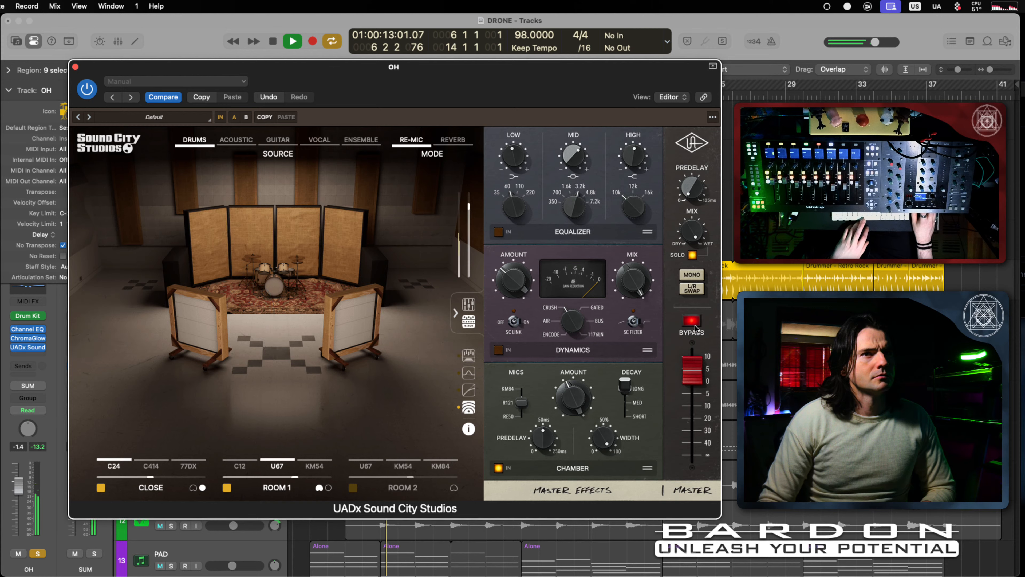
{"action": "left_click", "coordinate": [695, 326]}
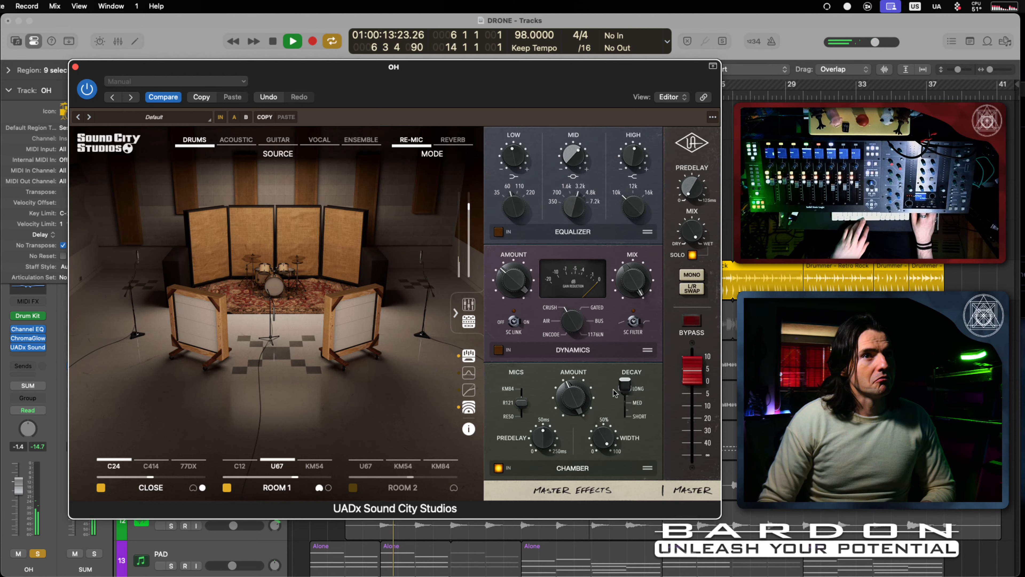
{"action": "key", "text": "space"}
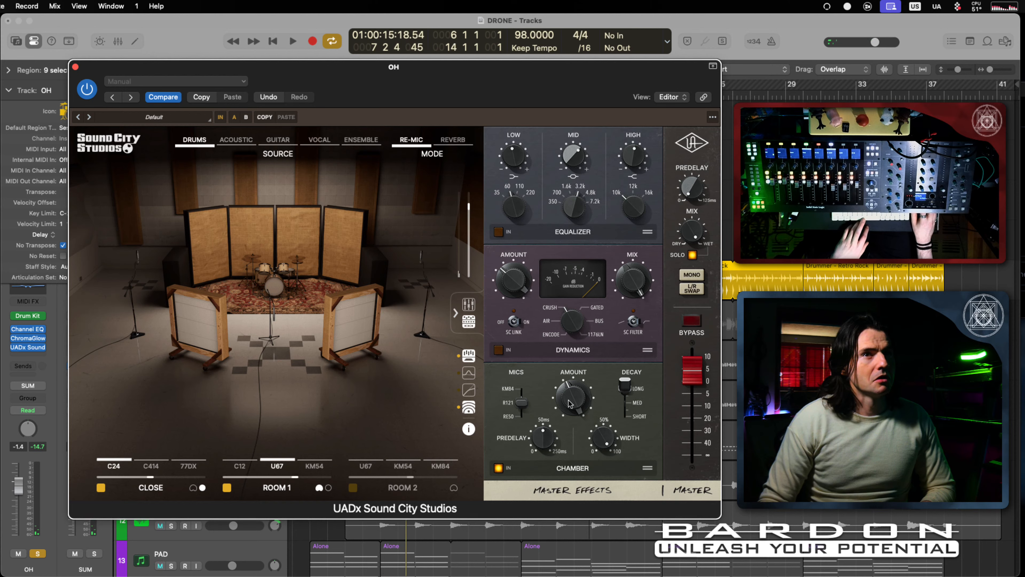
Step: Return to the mic mixer, lower the Close fader to about -20 dB and audition the OH drums
{"action": "left_click", "coordinate": [468, 303]}
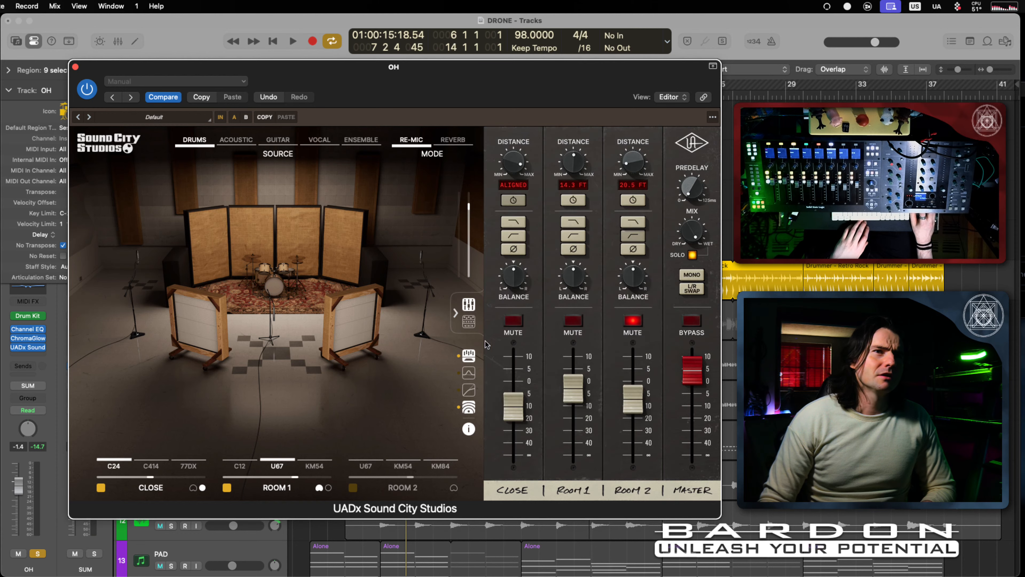
{"action": "left_click_drag", "start_coordinate": [508, 410], "coordinate": [508, 423]}
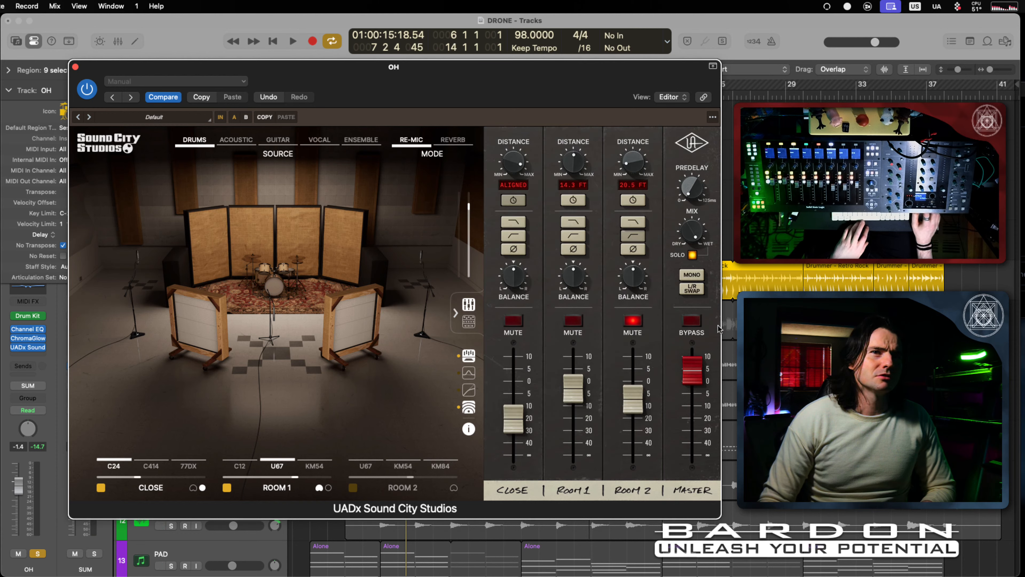
{"action": "key", "text": "space"}
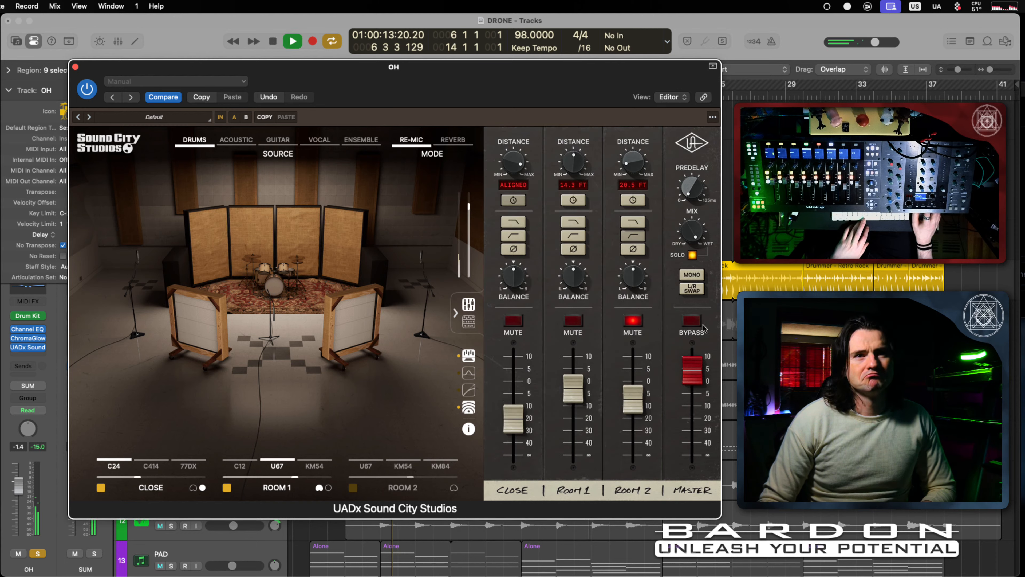
{"action": "key", "text": "space"}
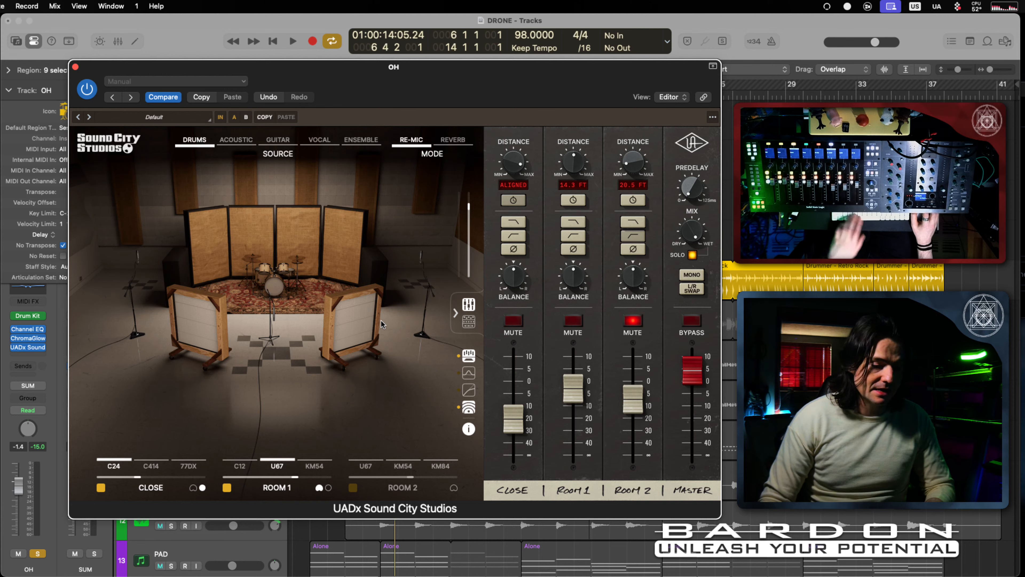
Step: Take OH out of solo, reduce the Chamber amount while the full mix plays, and close the plug-in window
{"action": "key", "text": "s"}
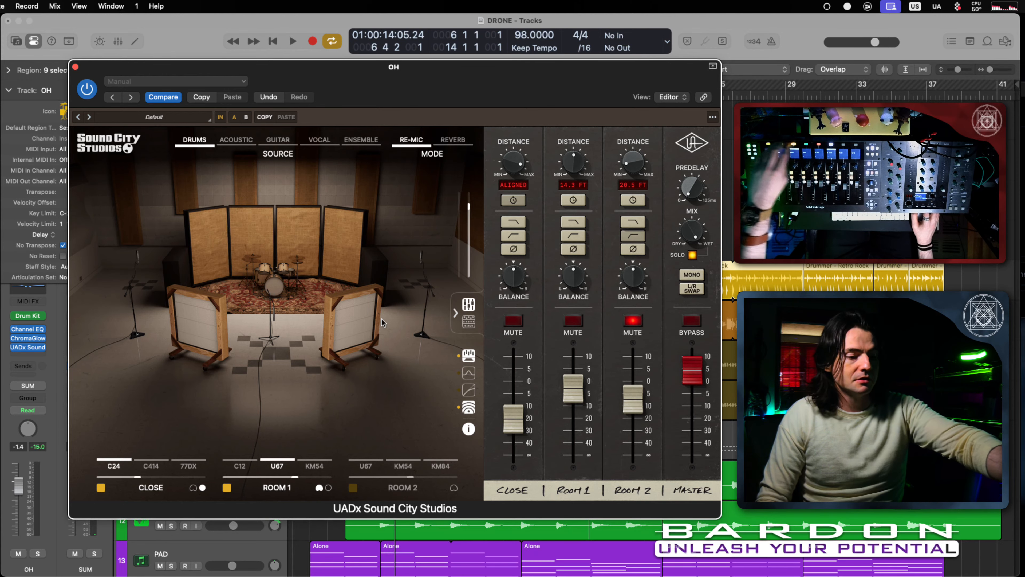
{"action": "key", "text": "space"}
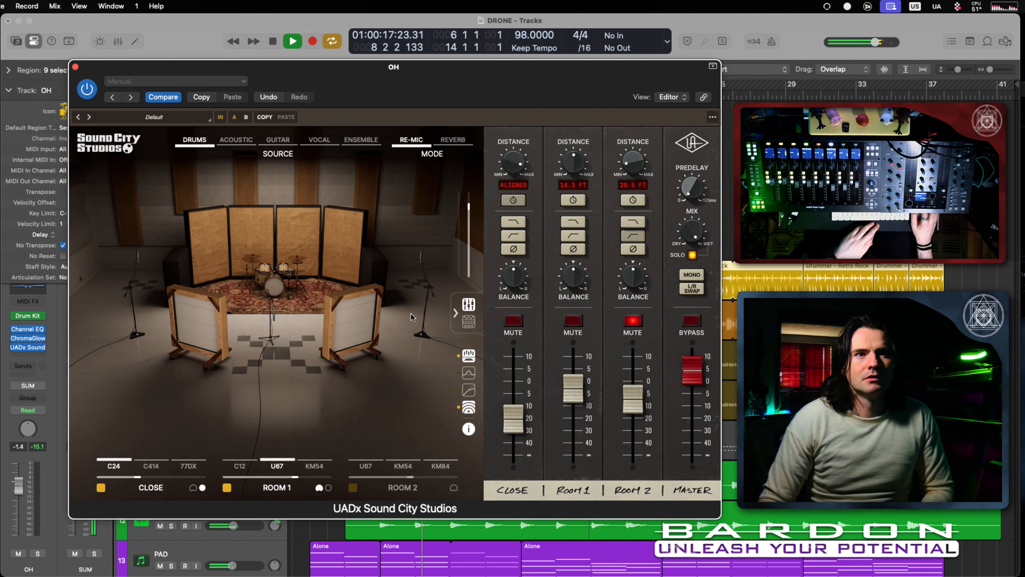
{"action": "left_click", "coordinate": [469, 323]}
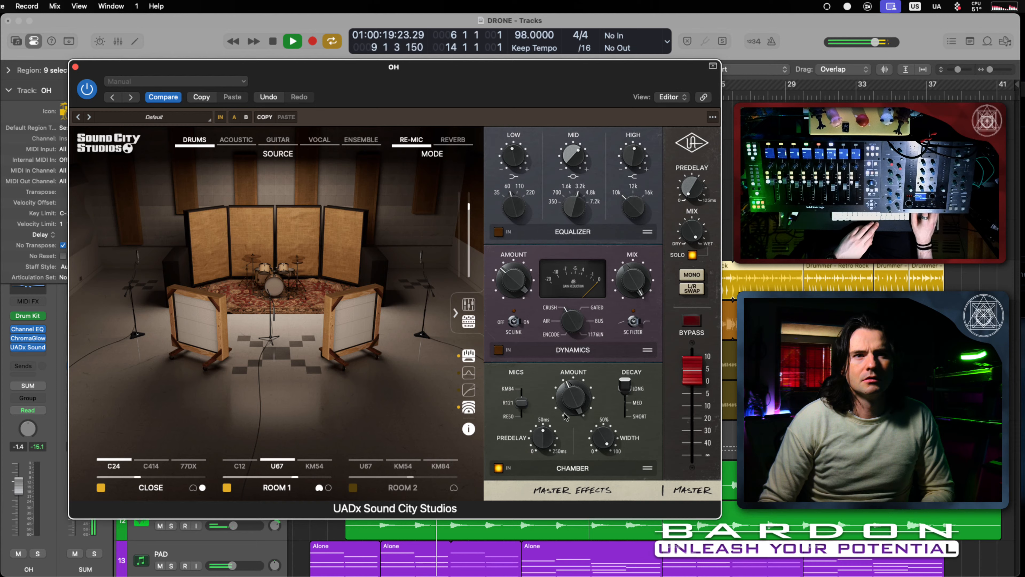
{"action": "left_click_drag", "start_coordinate": [569, 404], "coordinate": [570, 417]}
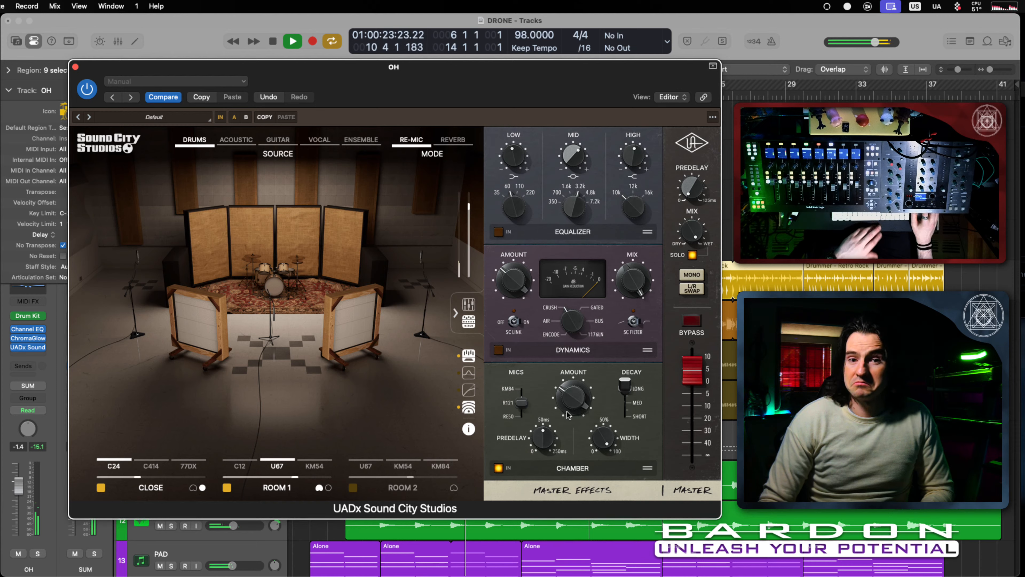
{"action": "key", "text": "space"}
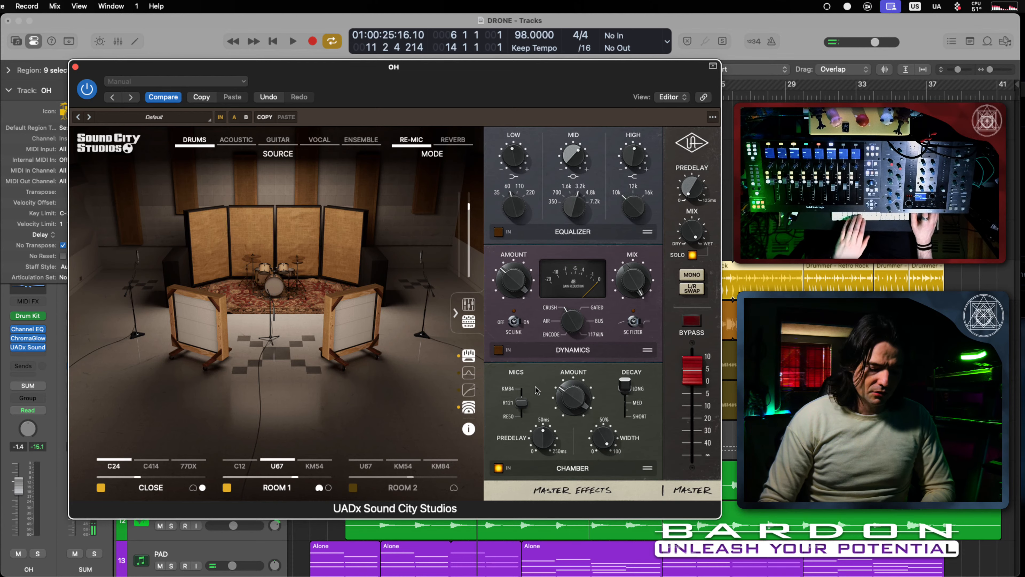
{"action": "key", "text": "super+w"}
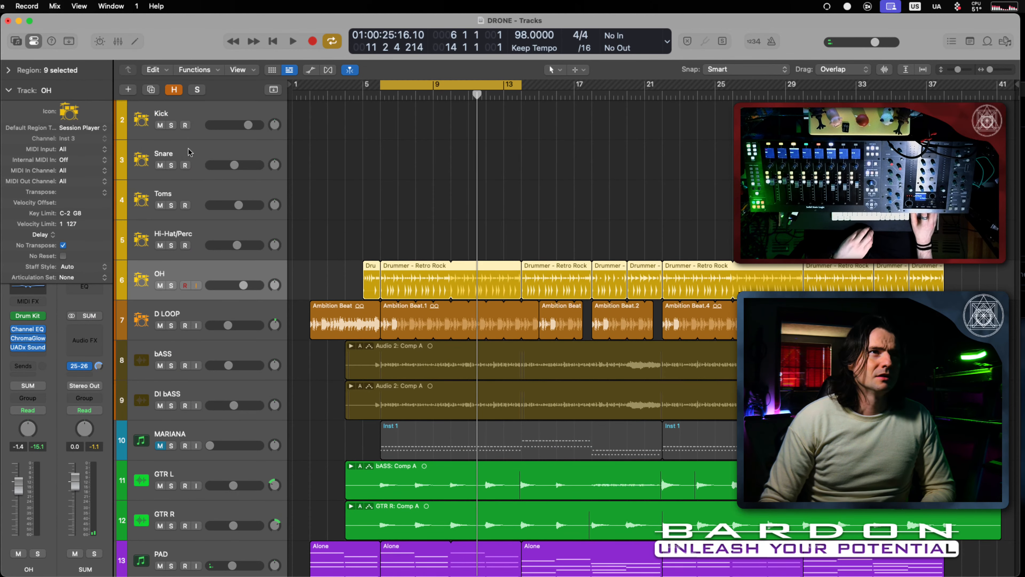
Step: Insert a stereo UADx Sound City Studios plug-in on the Snare track
{"action": "left_click", "coordinate": [216, 153]}
{"action": "left_click", "coordinate": [29, 358]}
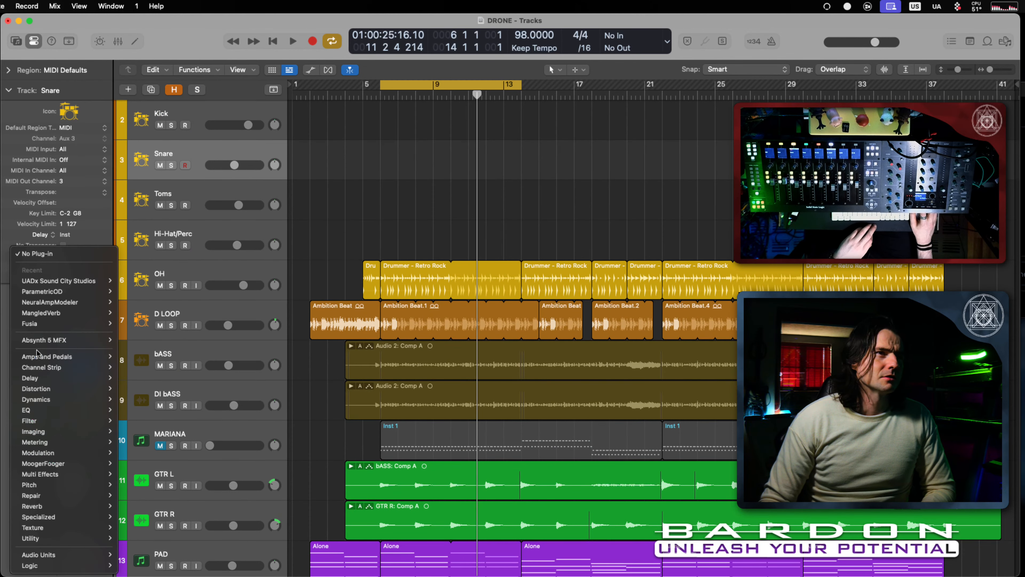
{"action": "mouse_move", "coordinate": [108, 280]}
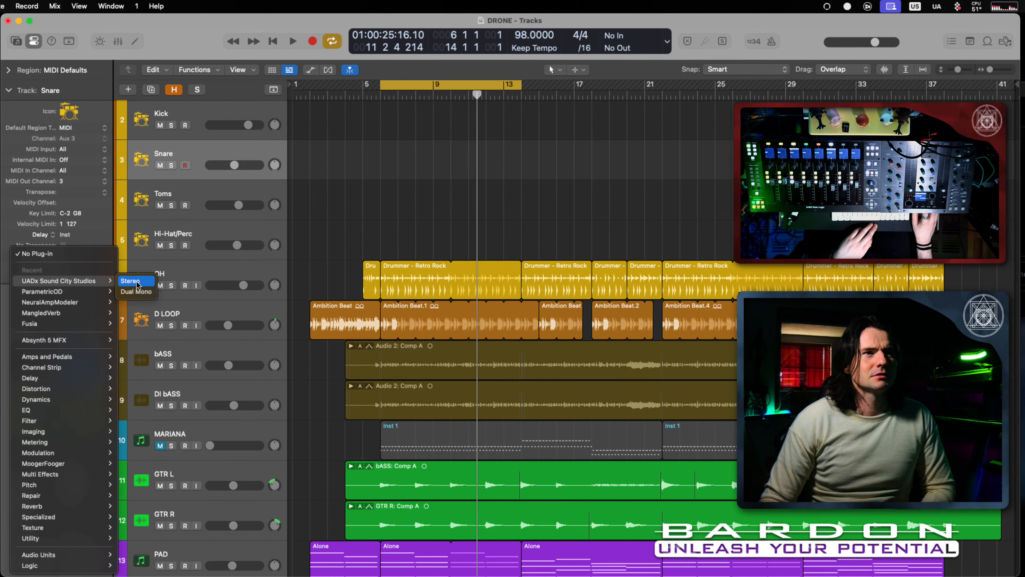
{"action": "left_click", "coordinate": [137, 283]}
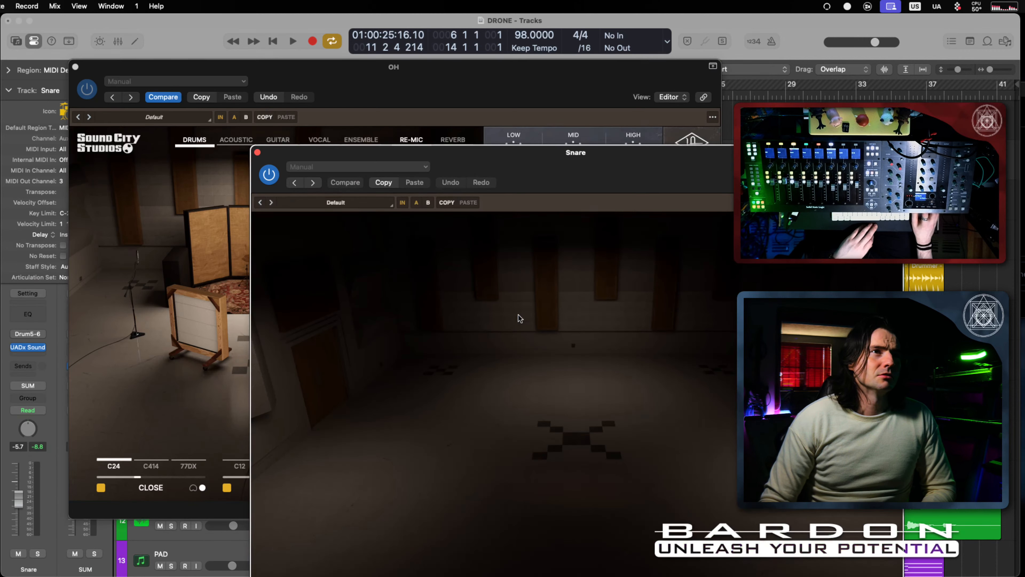
Step: Close the OH plug-in window, reposition the Snare plug-in, and solo the Snare track for looped playback
{"action": "left_click", "coordinate": [75, 66]}
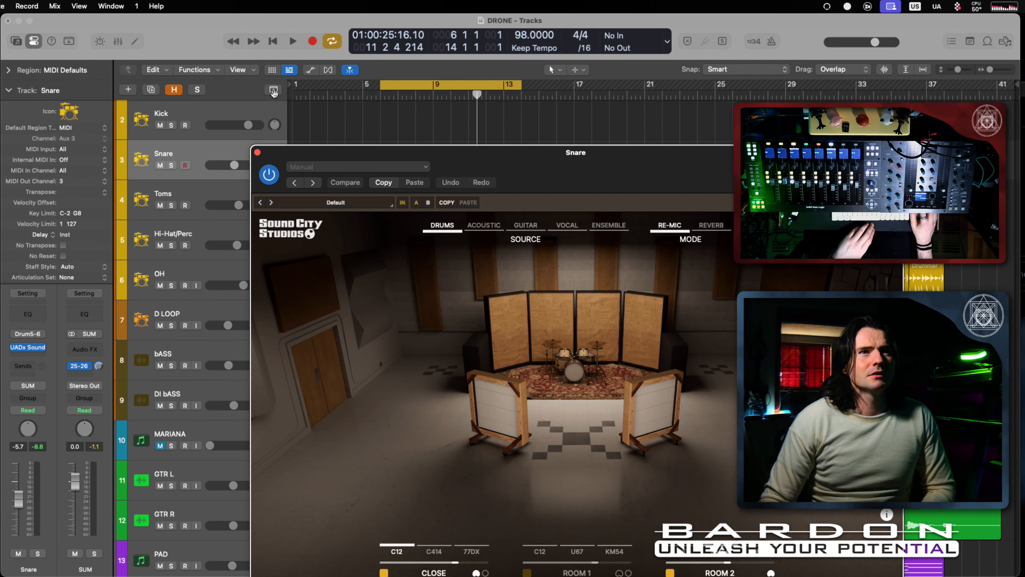
{"action": "left_click_drag", "start_coordinate": [629, 154], "coordinate": [479, 57]}
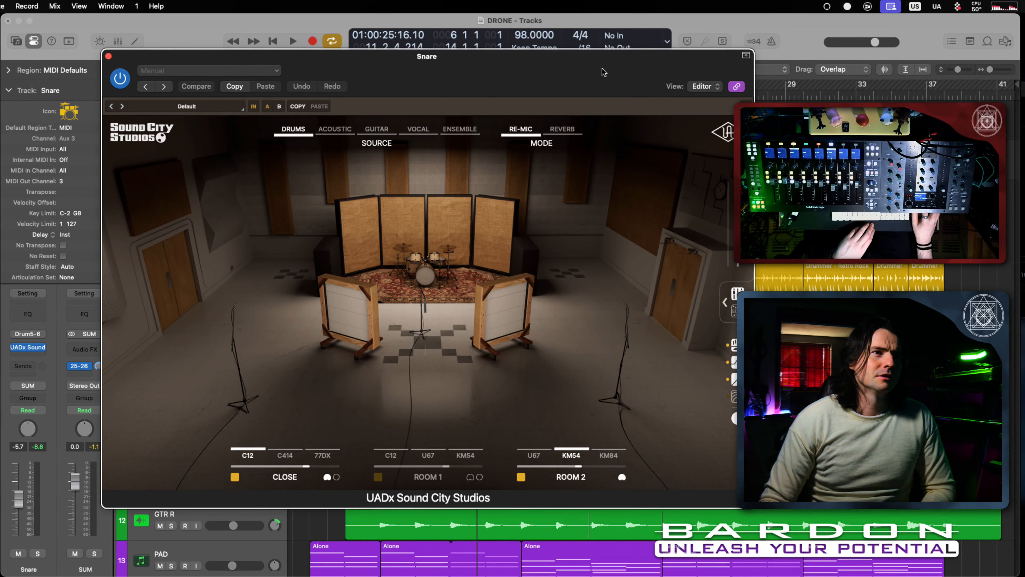
{"action": "left_click_drag", "start_coordinate": [604, 72], "coordinate": [561, 101]}
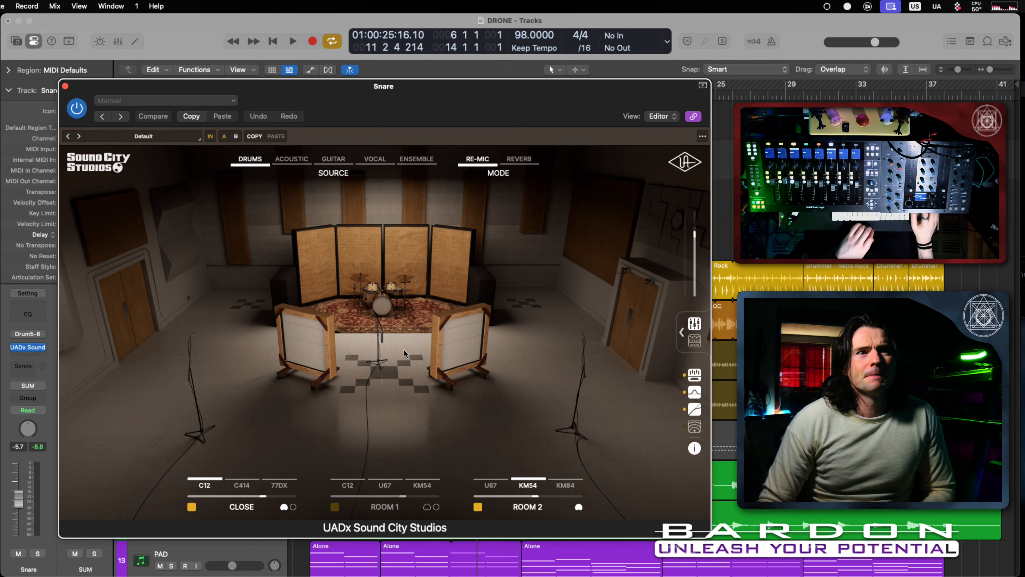
{"action": "key", "text": "super+w"}
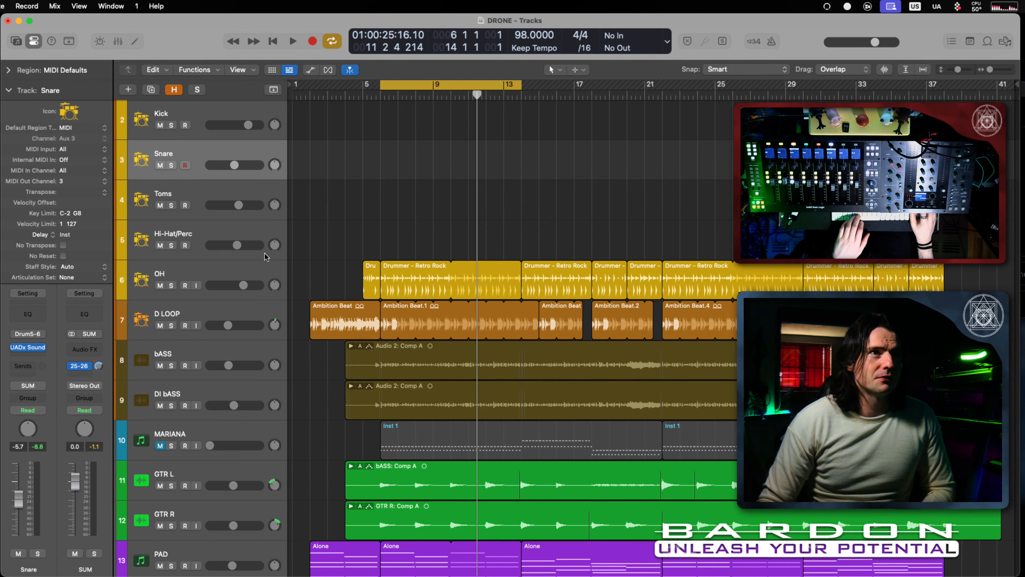
{"action": "key", "text": "v"}
{"action": "key", "text": "s"}
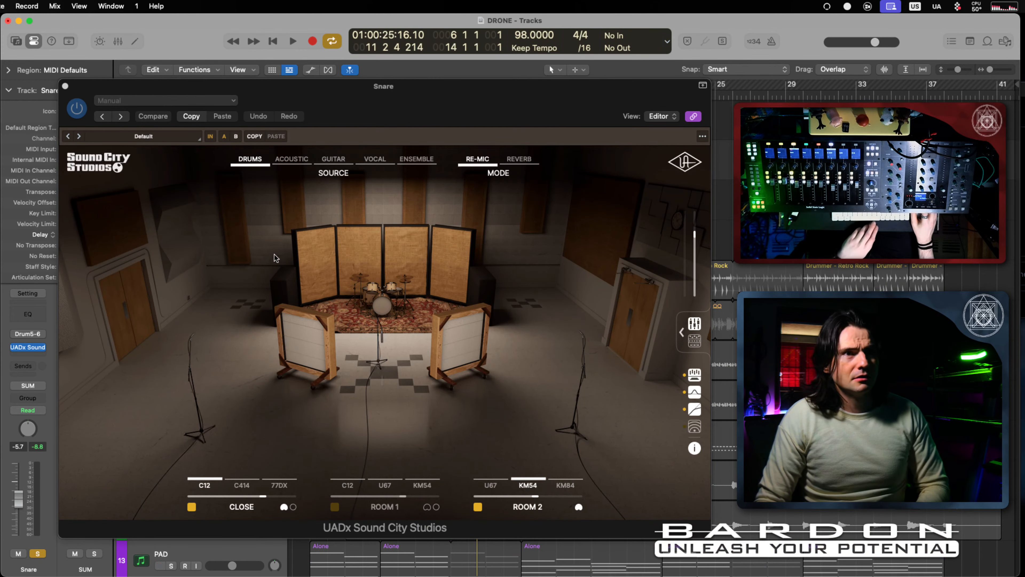
{"action": "key", "text": "space"}
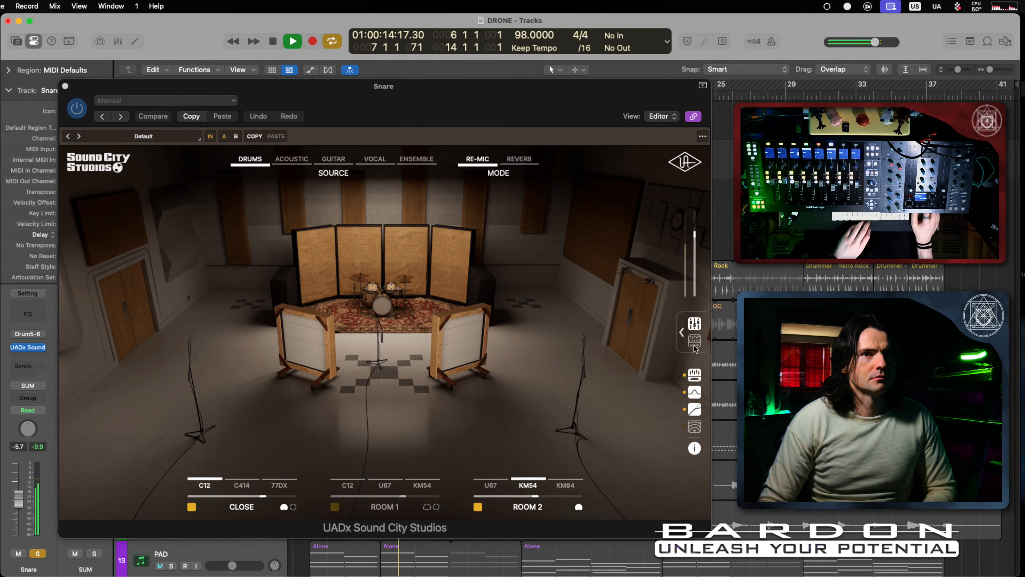
Step: Show the Snare plug-in's mic mixer and mute Room 2 so only the Close mic stays active
{"action": "left_click", "coordinate": [694, 323]}
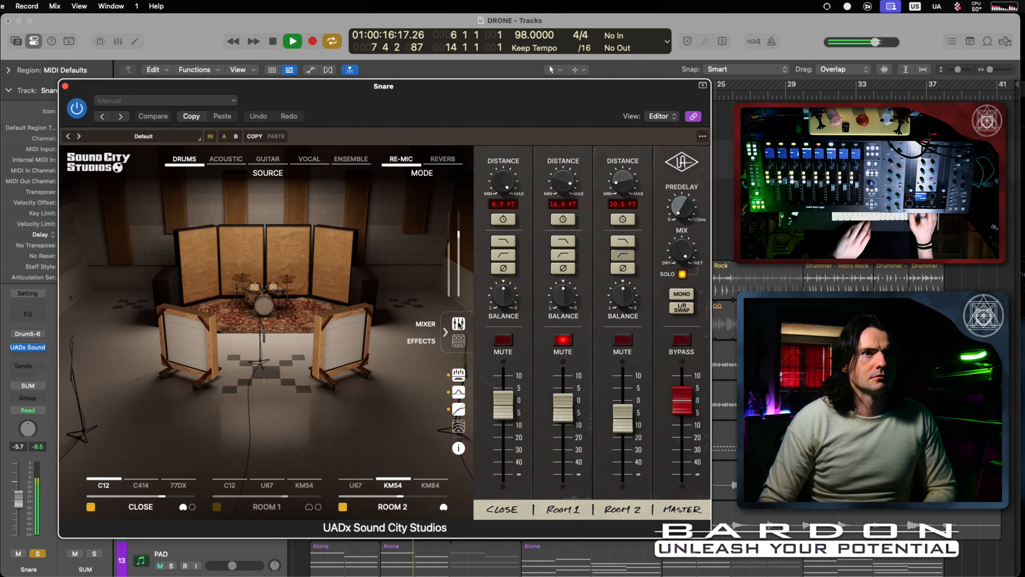
{"action": "left_click", "coordinate": [504, 339]}
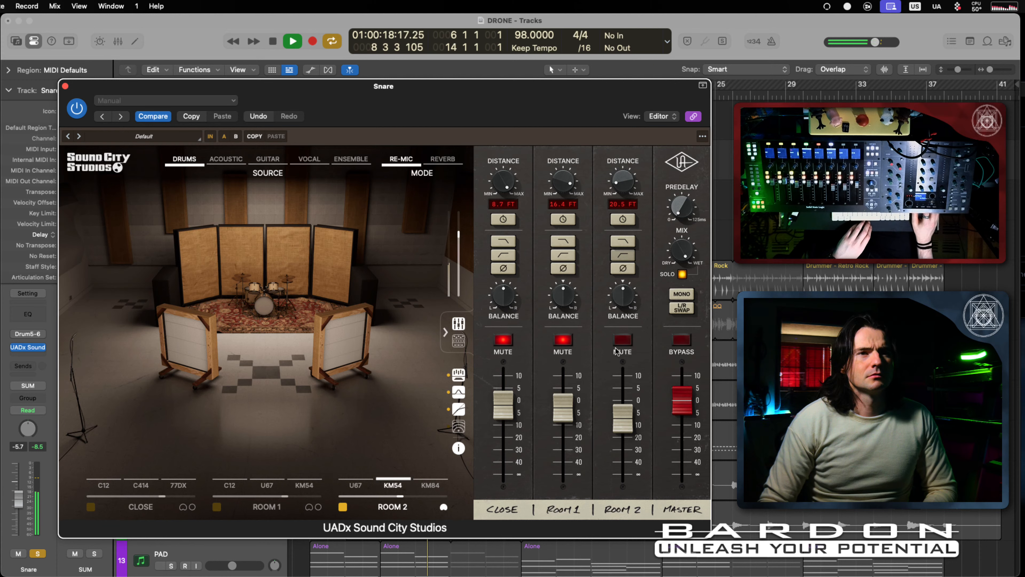
{"action": "left_click", "coordinate": [622, 340]}
{"action": "left_click", "coordinate": [503, 340]}
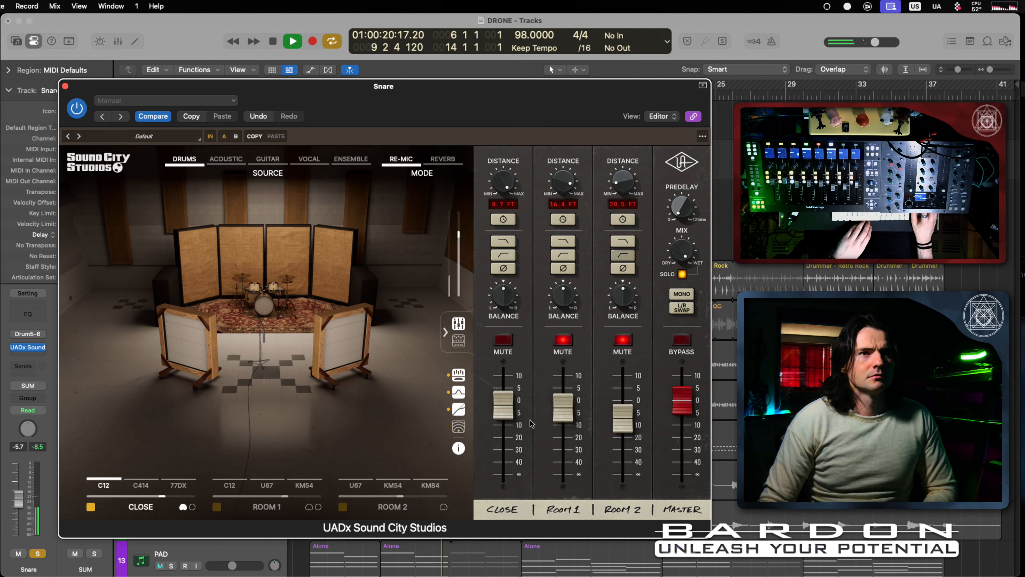
Step: Raise the Close fader to about 0 dB and set the Close mic's distance to 6.5 ft
{"action": "left_click_drag", "start_coordinate": [509, 409], "coordinate": [510, 406]}
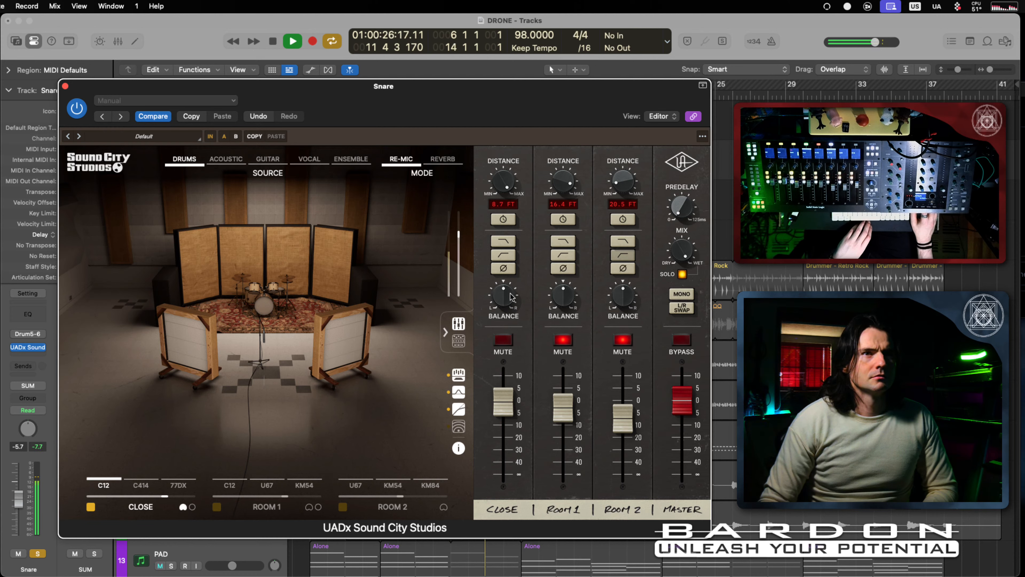
{"action": "left_click_drag", "start_coordinate": [503, 181], "coordinate": [500, 275]}
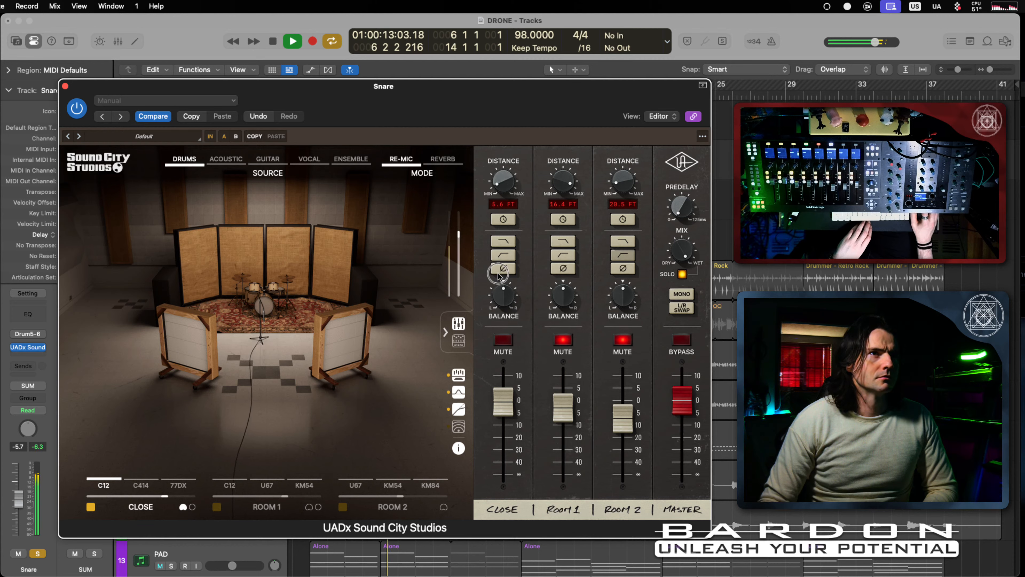
{"action": "left_click_drag", "start_coordinate": [500, 275], "coordinate": [500, 248]}
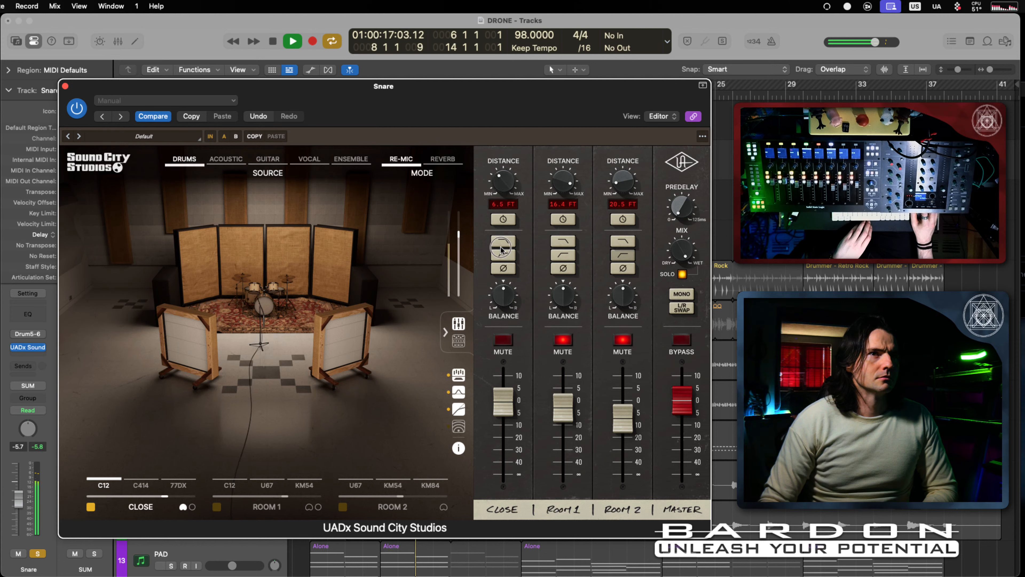
Step: Compare the soloed snare's processed Close mic sound with the bypassed signal, viewing the master effects as well
{"action": "left_click", "coordinate": [683, 341]}
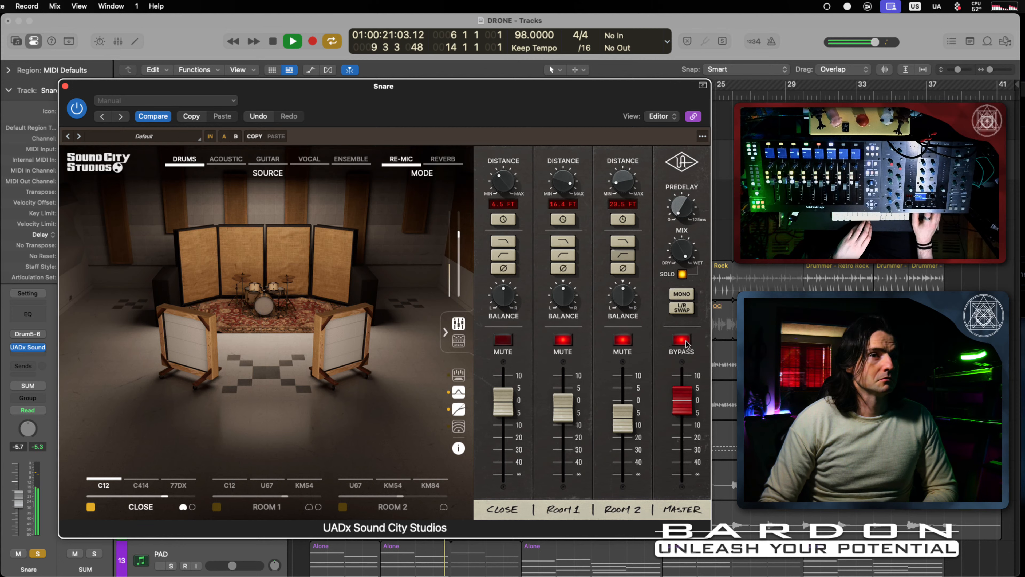
{"action": "left_click", "coordinate": [687, 342]}
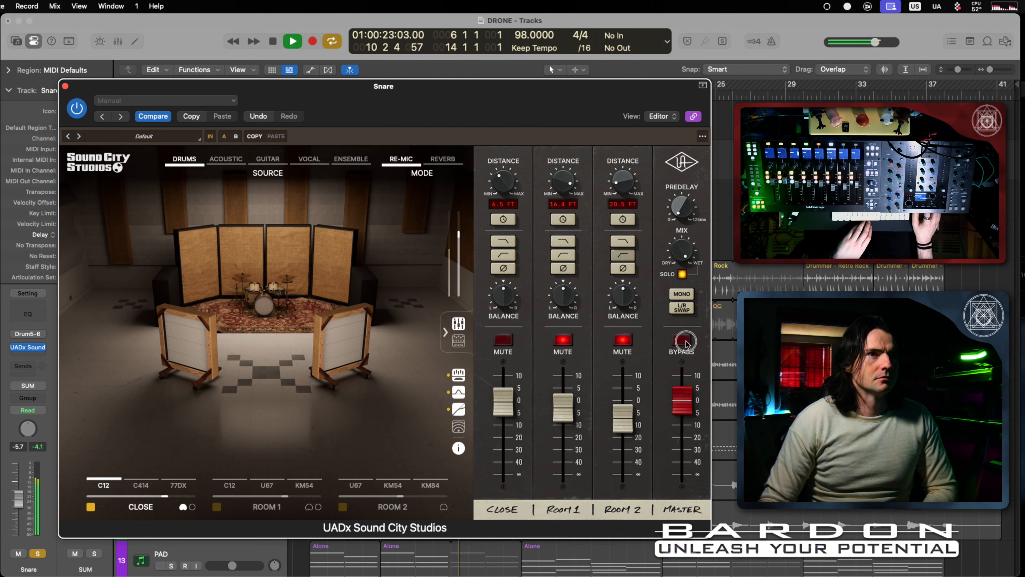
{"action": "left_click", "coordinate": [461, 345]}
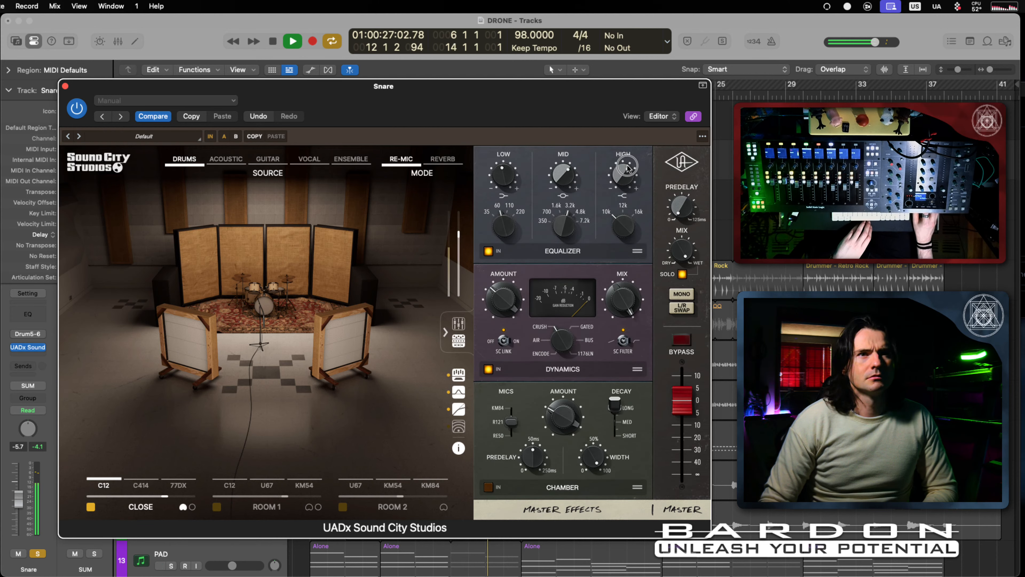
{"action": "left_click", "coordinate": [682, 341]}
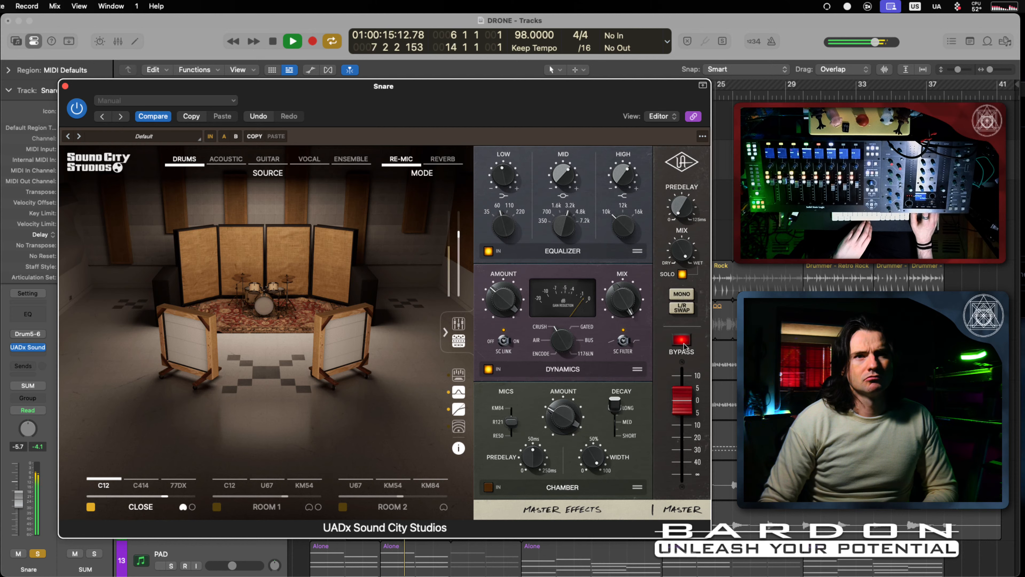
{"action": "left_click", "coordinate": [687, 341]}
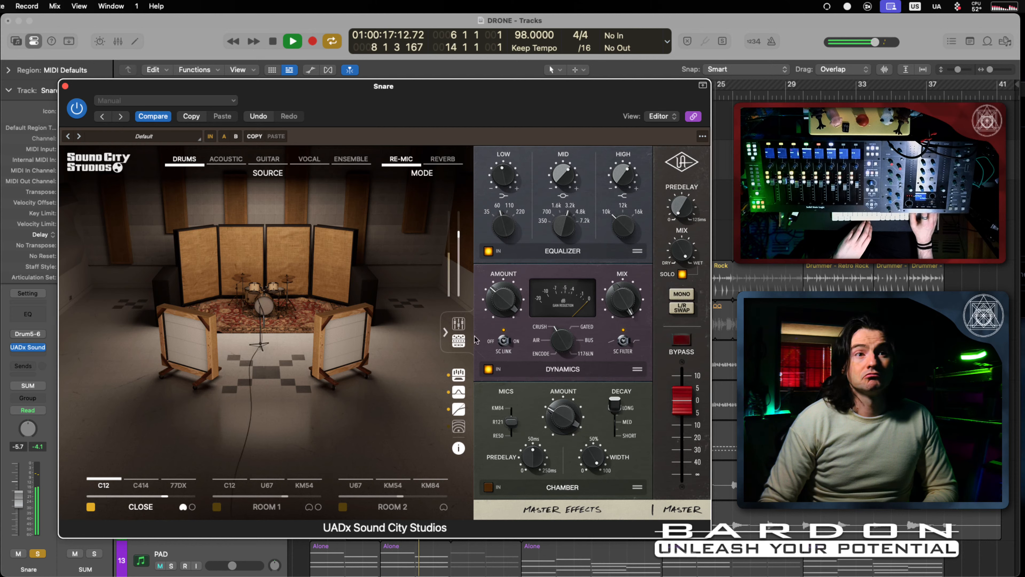
{"action": "key", "text": "space"}
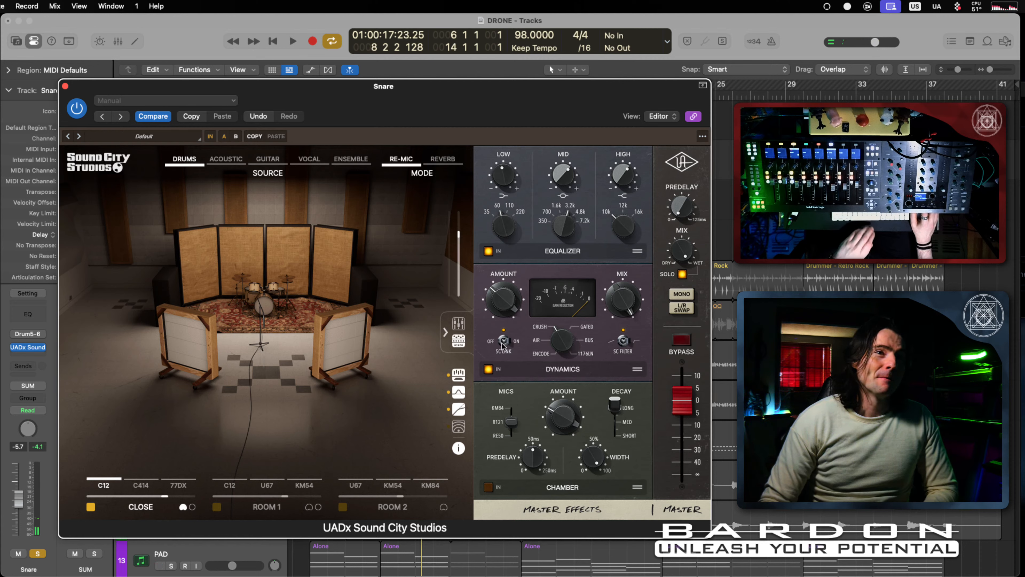
Step: Unmute Room 2 and blend it in from its lowest level up to about -25 dB during playback
{"action": "left_click", "coordinate": [458, 323]}
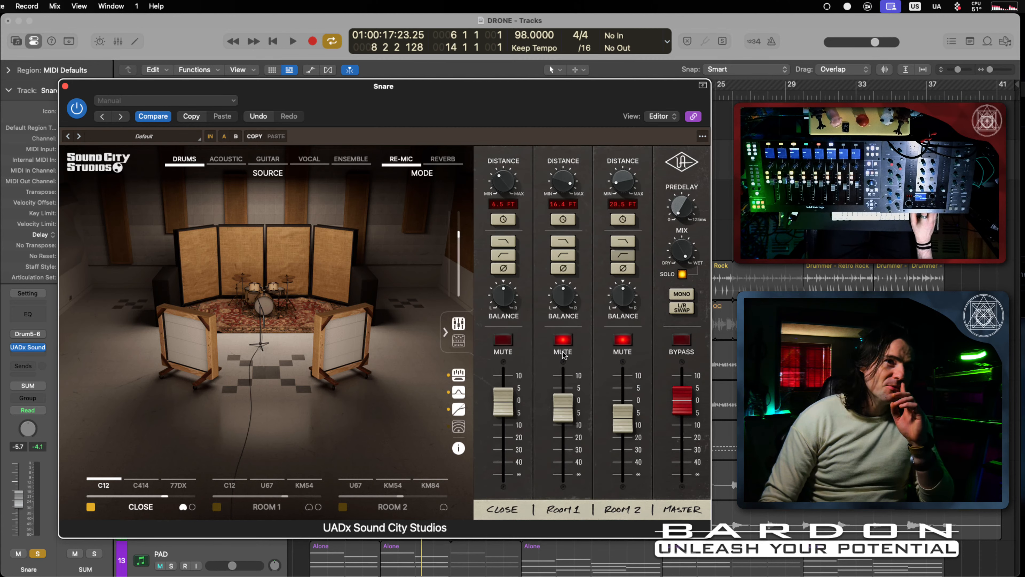
{"action": "left_click_drag", "start_coordinate": [623, 420], "coordinate": [624, 477]}
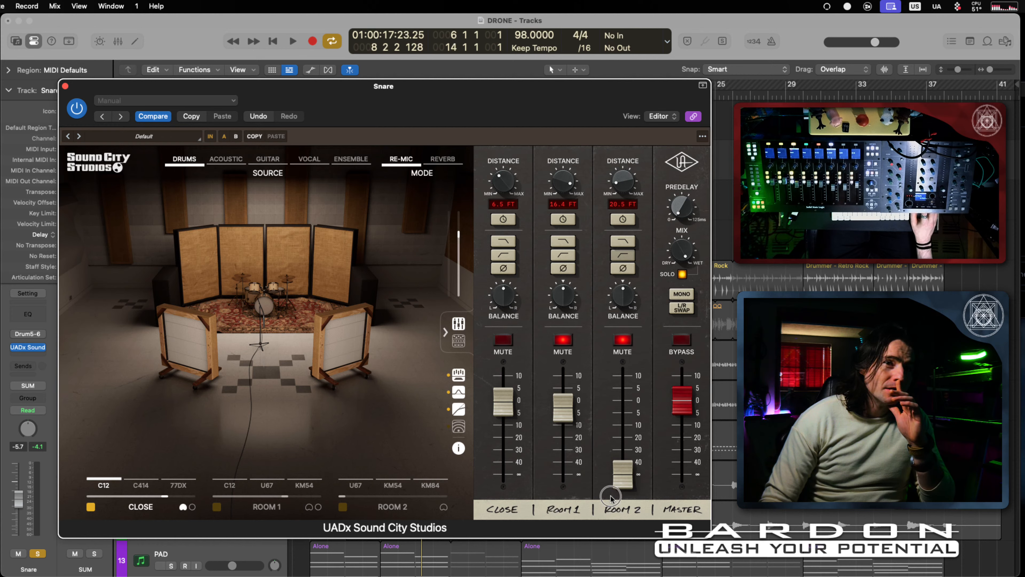
{"action": "left_click", "coordinate": [624, 341]}
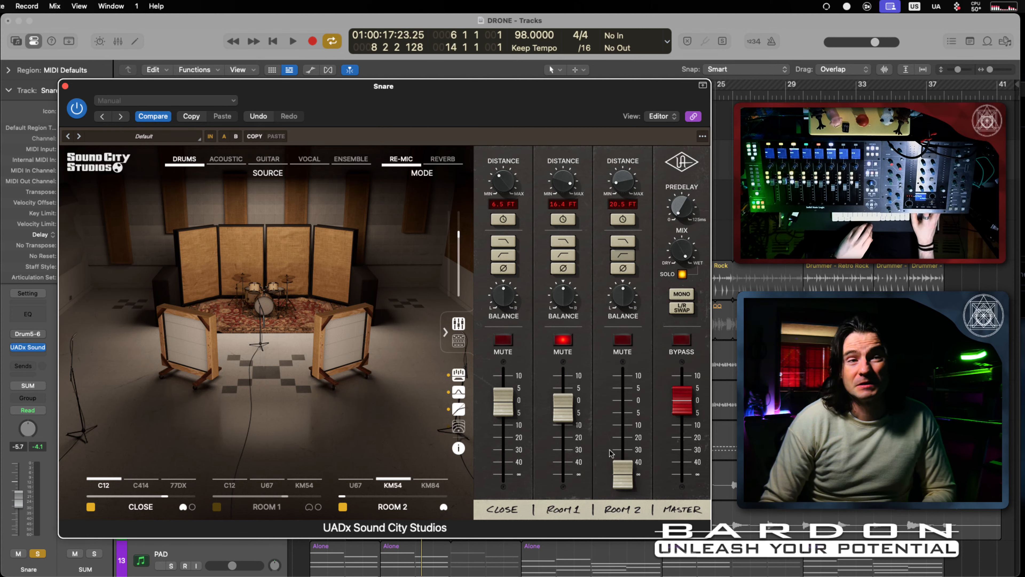
{"action": "key", "text": "space"}
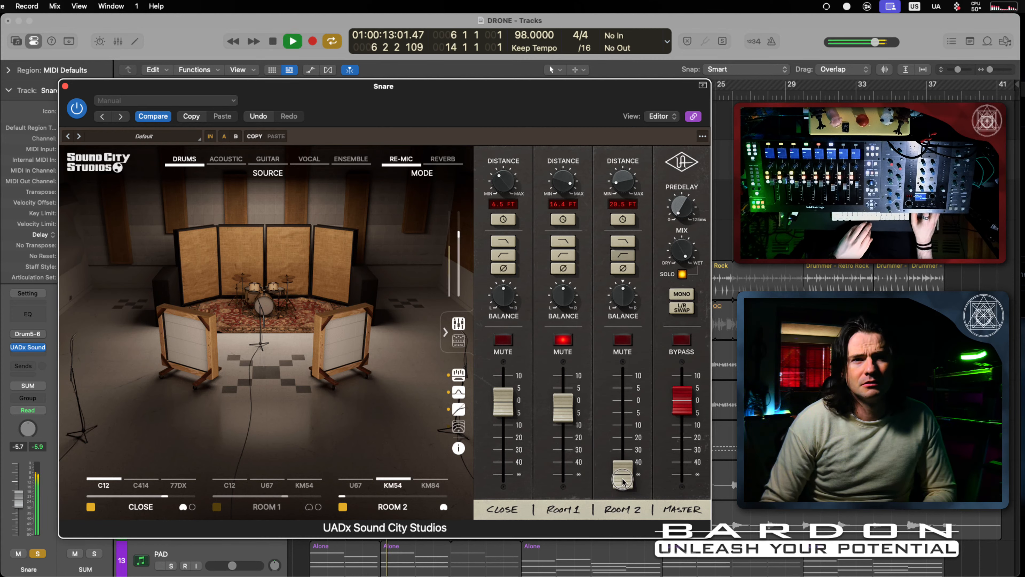
{"action": "left_click_drag", "start_coordinate": [623, 481], "coordinate": [621, 449]}
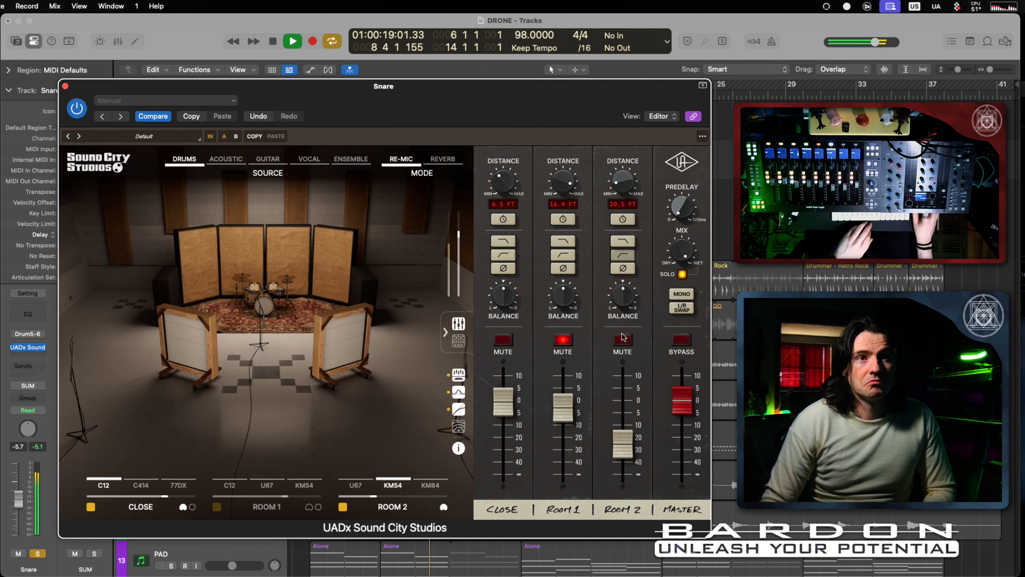
Step: Audition Room 2 with inverted polarity, restore normal polarity, and lower its fader slightly to about -28 dB
{"action": "left_click", "coordinate": [623, 268]}
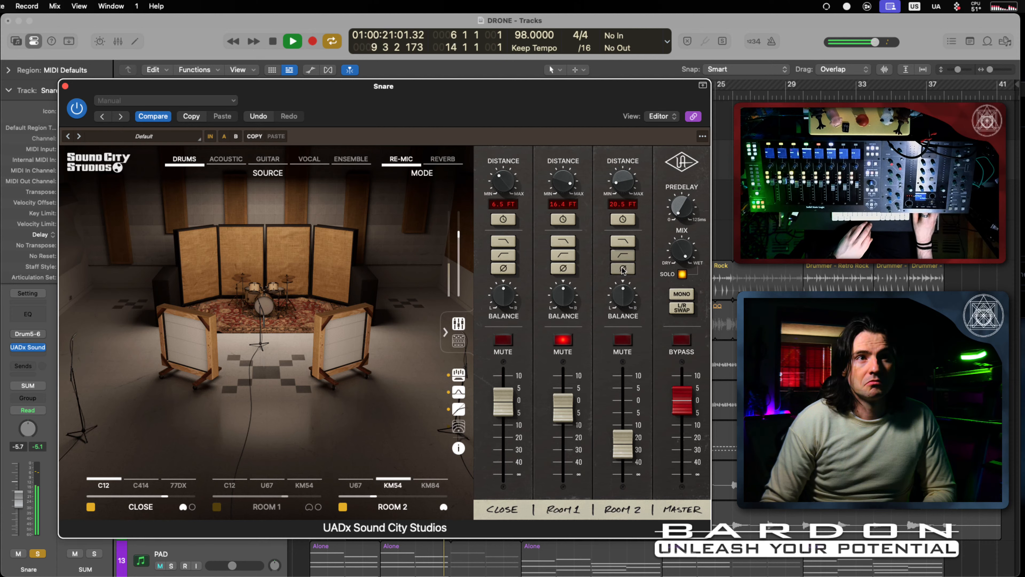
{"action": "left_click", "coordinate": [623, 268]}
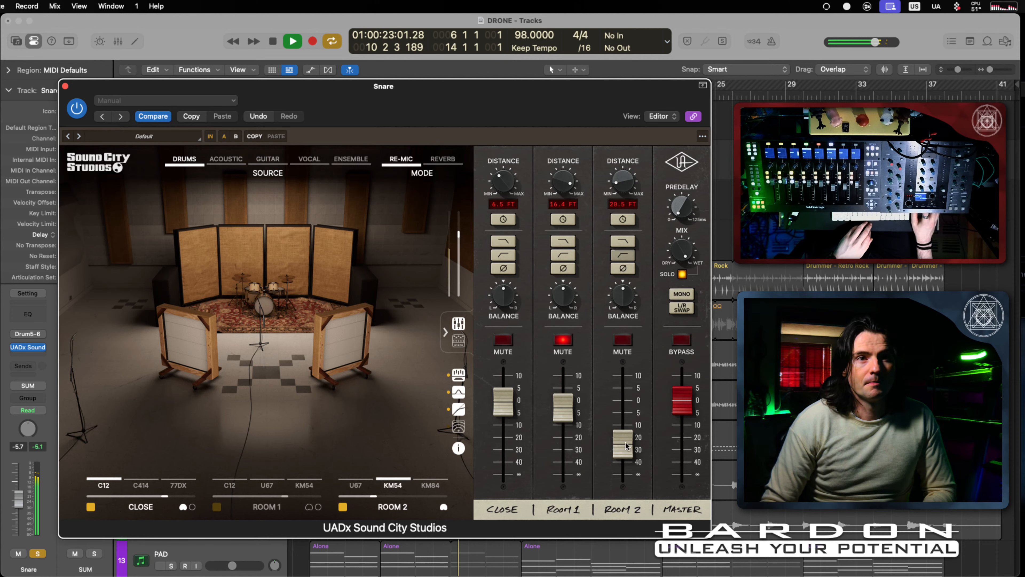
{"action": "mouse_move", "coordinate": [624, 447]}
{"action": "left_mouse_down"}
{"action": "mouse_move", "coordinate": [624, 396]}
{"action": "mouse_move", "coordinate": [624, 450]}
{"action": "left_mouse_up"}
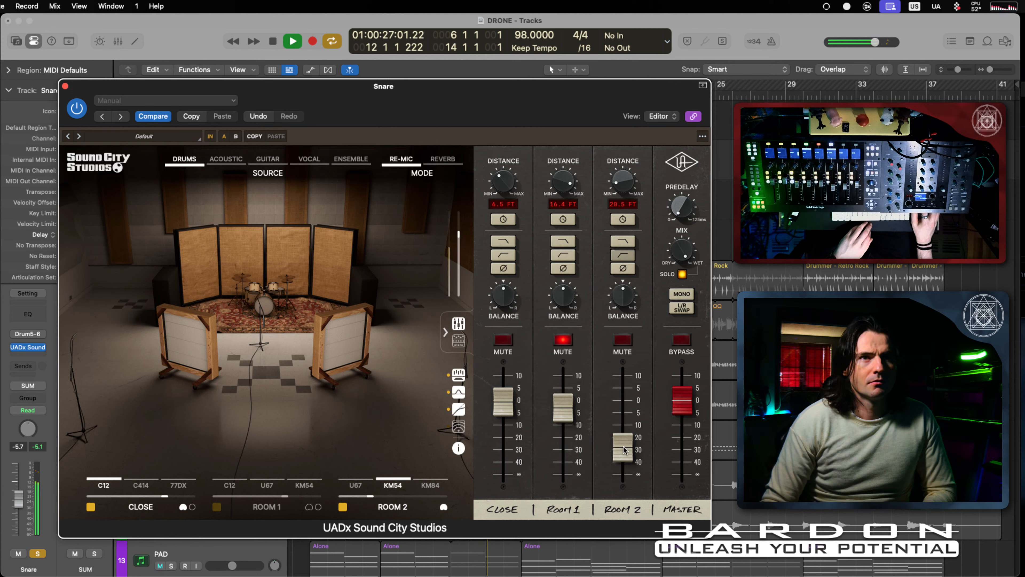
Step: Compare the soloed snare with Room 2 muted and unmuted, and stop playback
{"action": "left_click", "coordinate": [621, 341]}
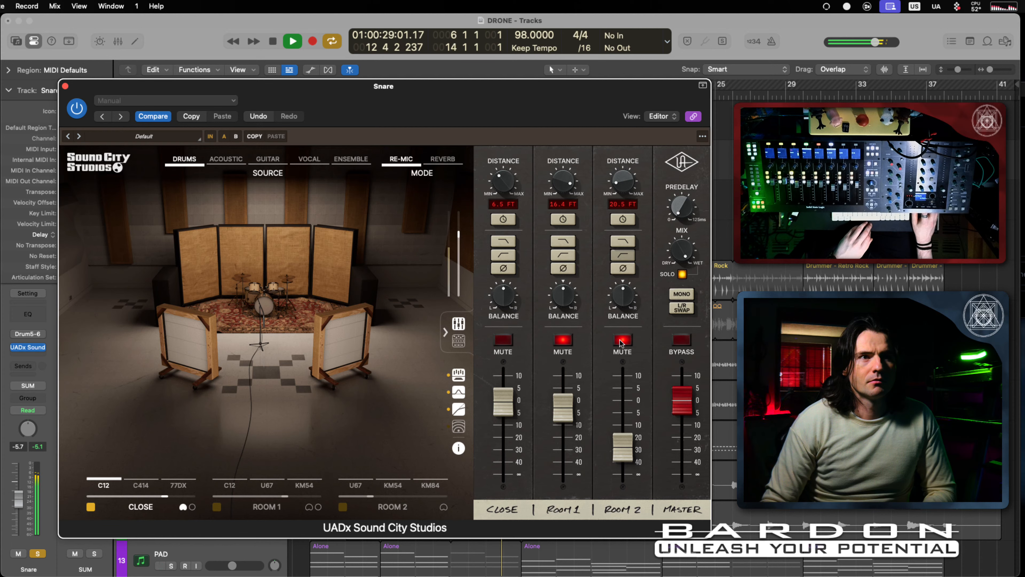
{"action": "left_click", "coordinate": [622, 341]}
{"action": "key", "text": "space"}
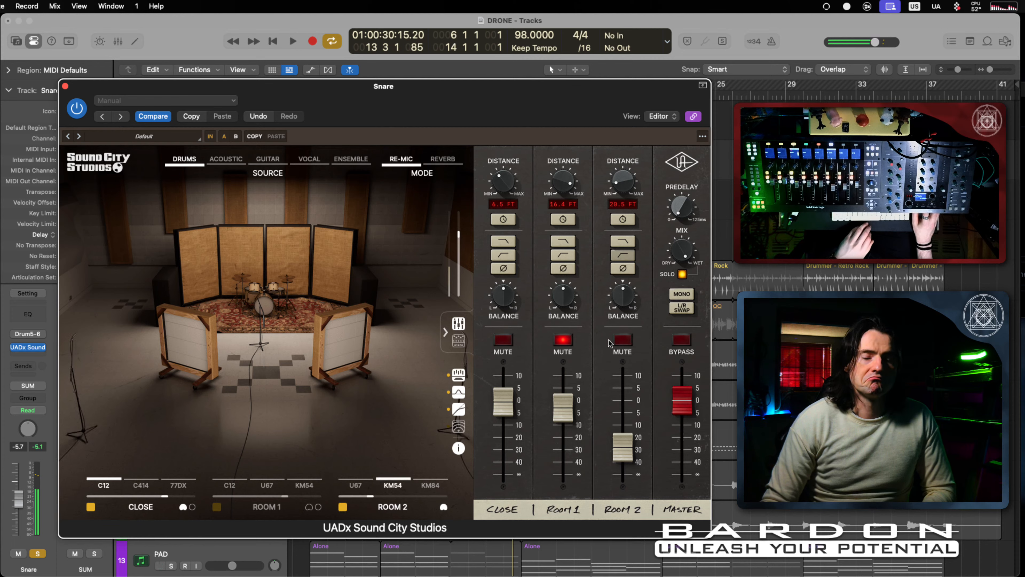
Step: Take Snare out of solo, compare its processing with bypass in the full mix, and raise the Snare track fader to -3.8 dB
{"action": "key", "text": "s"}
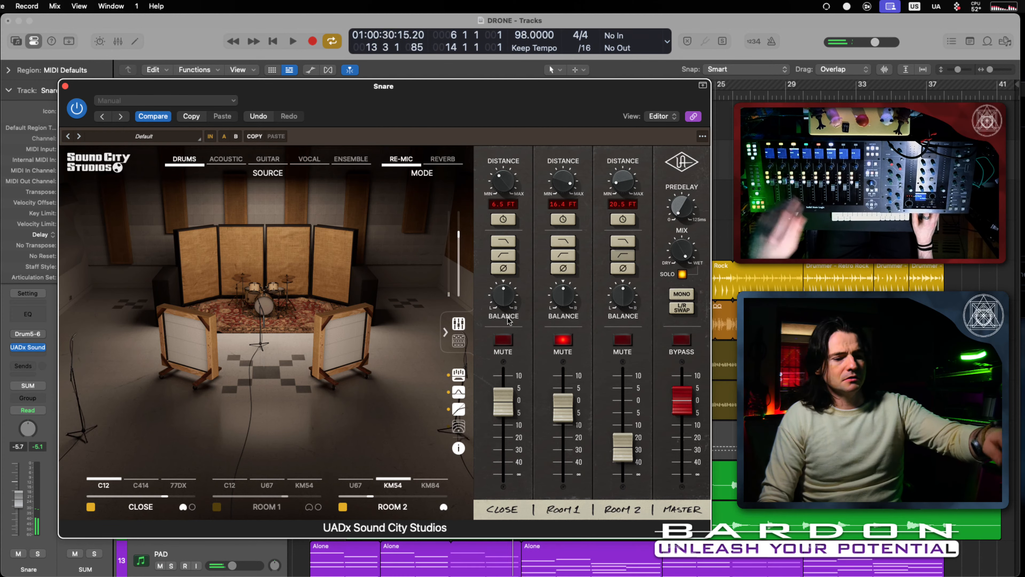
{"action": "key", "text": "space"}
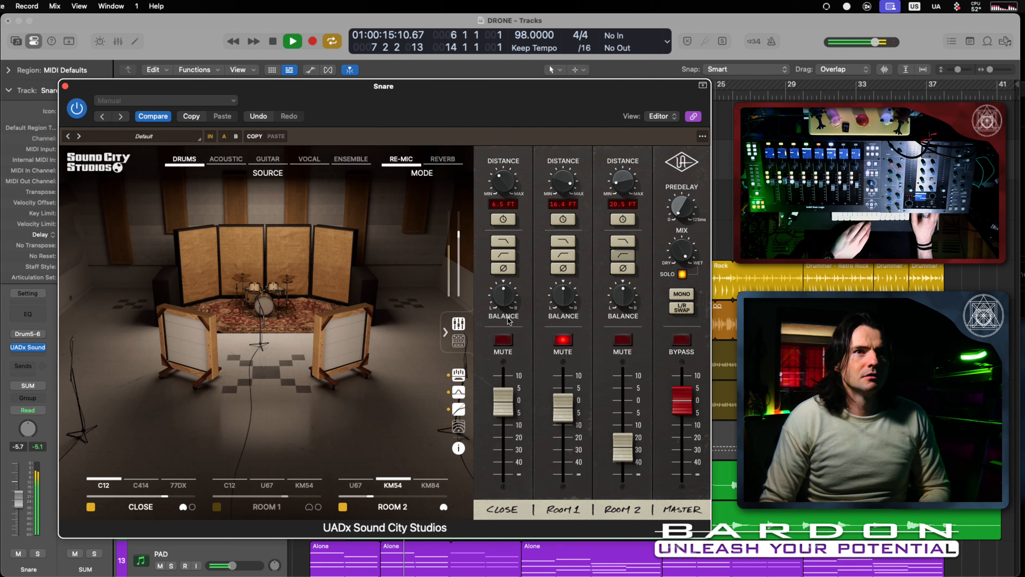
{"action": "left_click", "coordinate": [458, 341]}
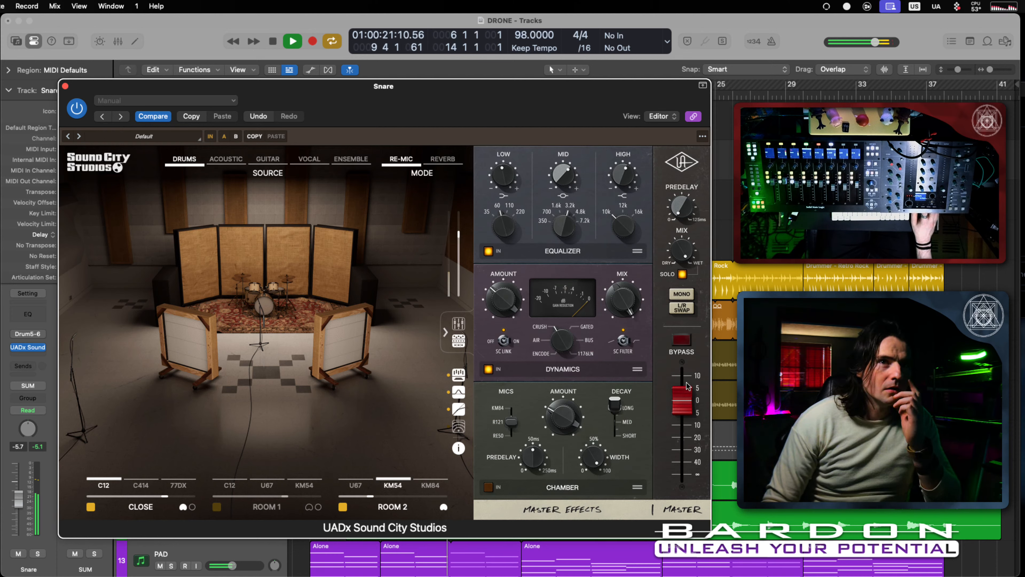
{"action": "left_click", "coordinate": [682, 340]}
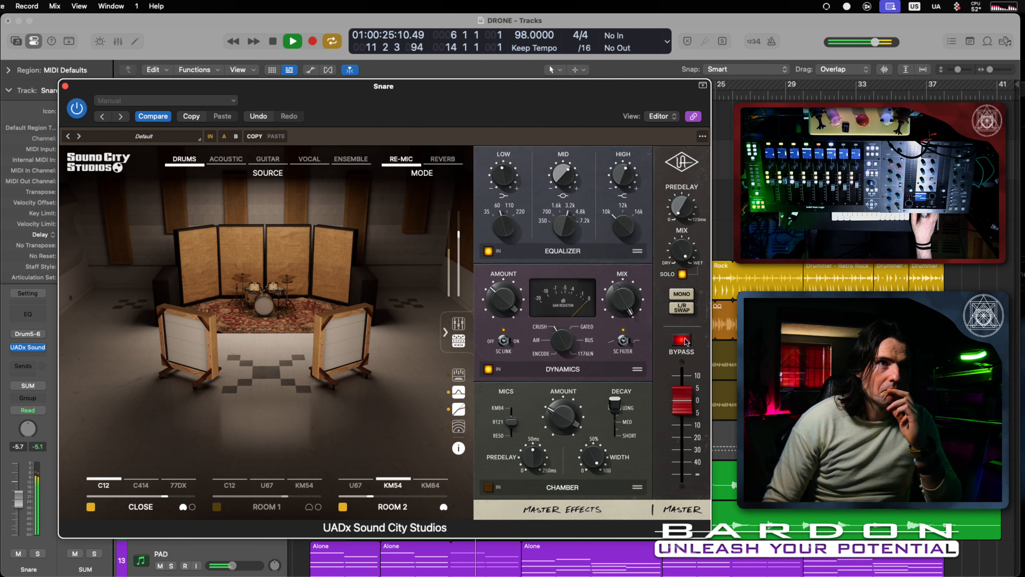
{"action": "left_click", "coordinate": [682, 340]}
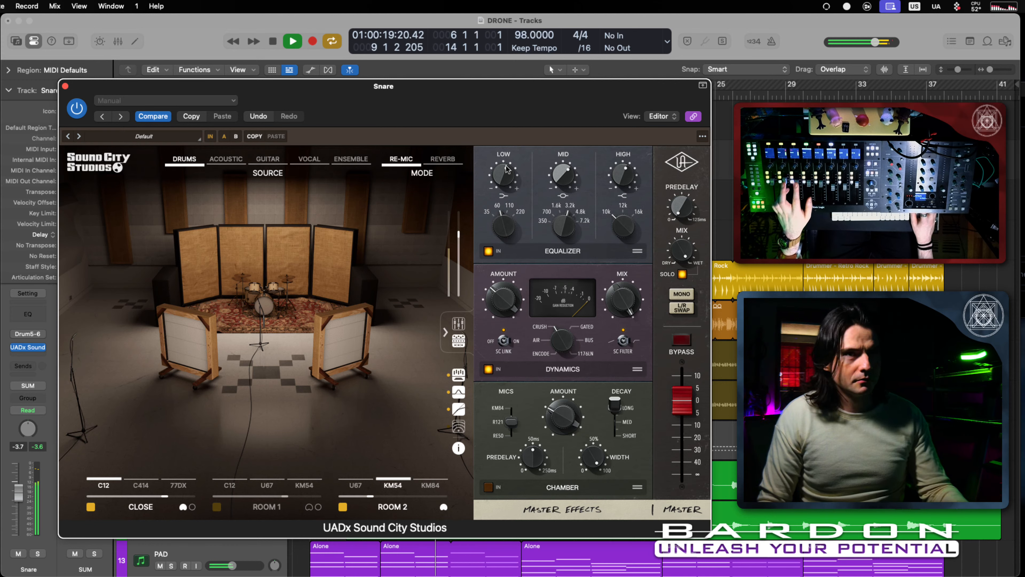
{"action": "key", "text": "s"}
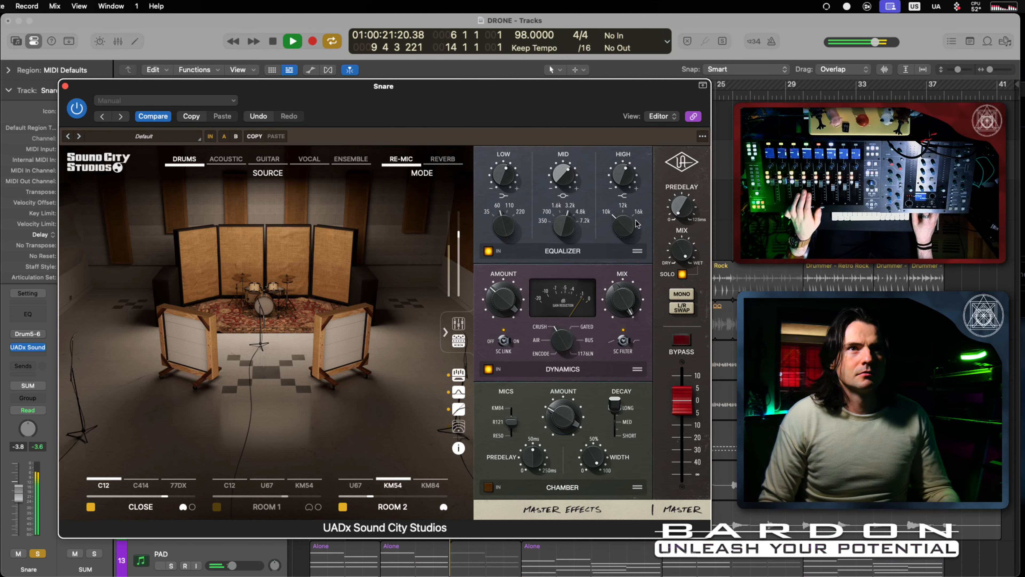
{"action": "key", "text": "s"}
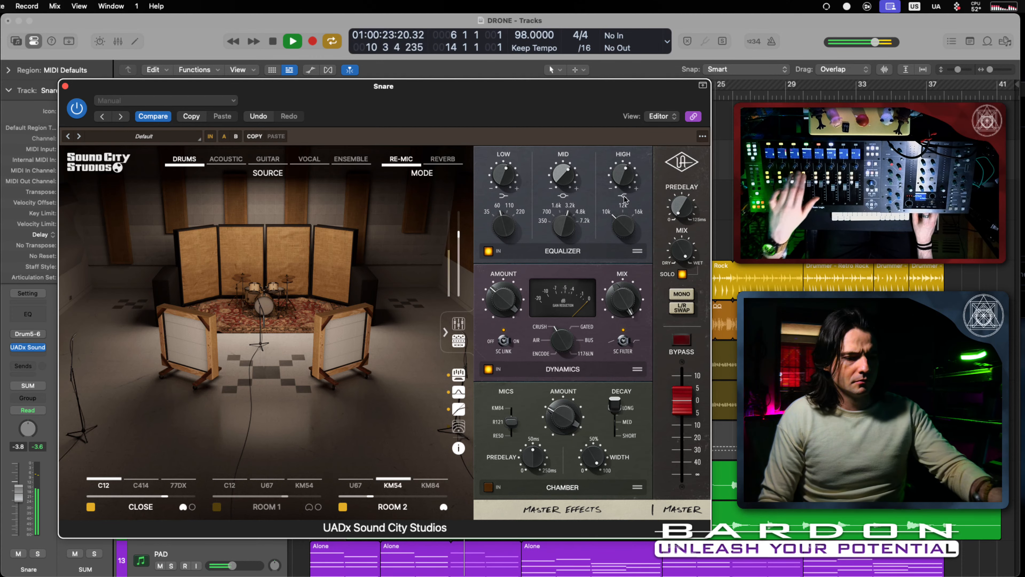
Step: Stop playback, review the Snare's microphone faders in Sound City Studios, and close the plug-in window
{"action": "key", "text": "s"}
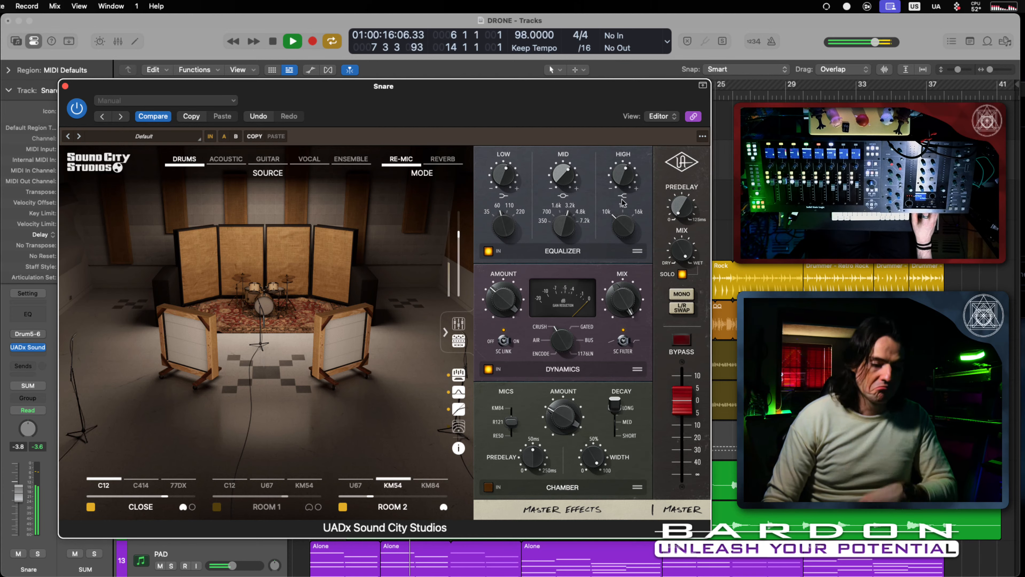
{"action": "key", "text": "space"}
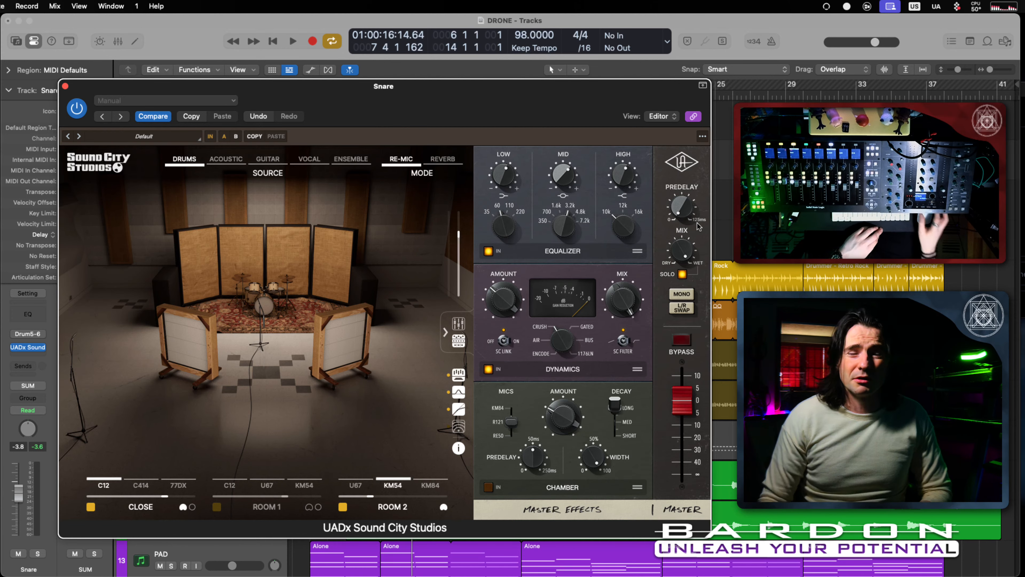
{"action": "left_click", "coordinate": [459, 323]}
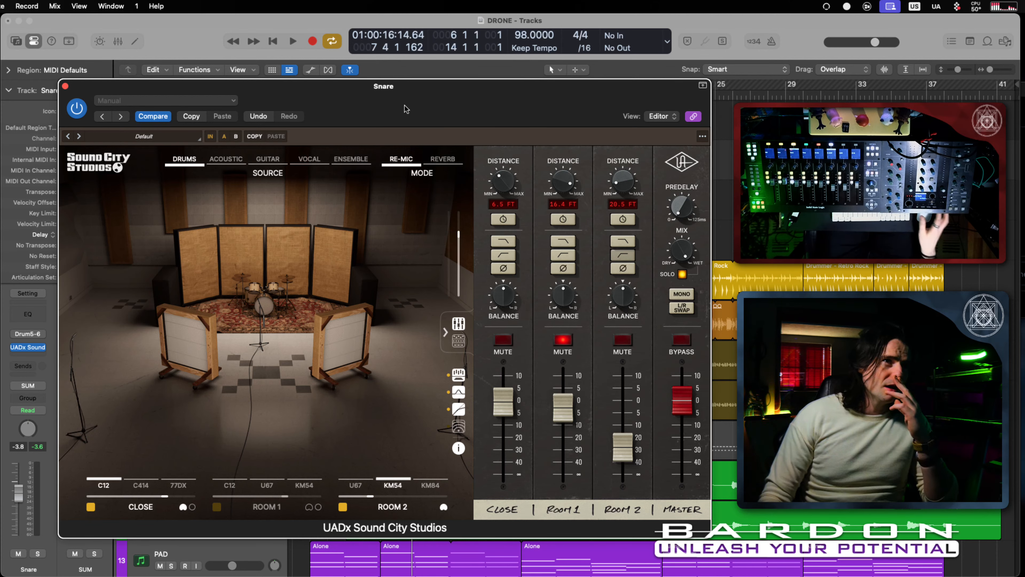
{"action": "left_click", "coordinate": [65, 86]}
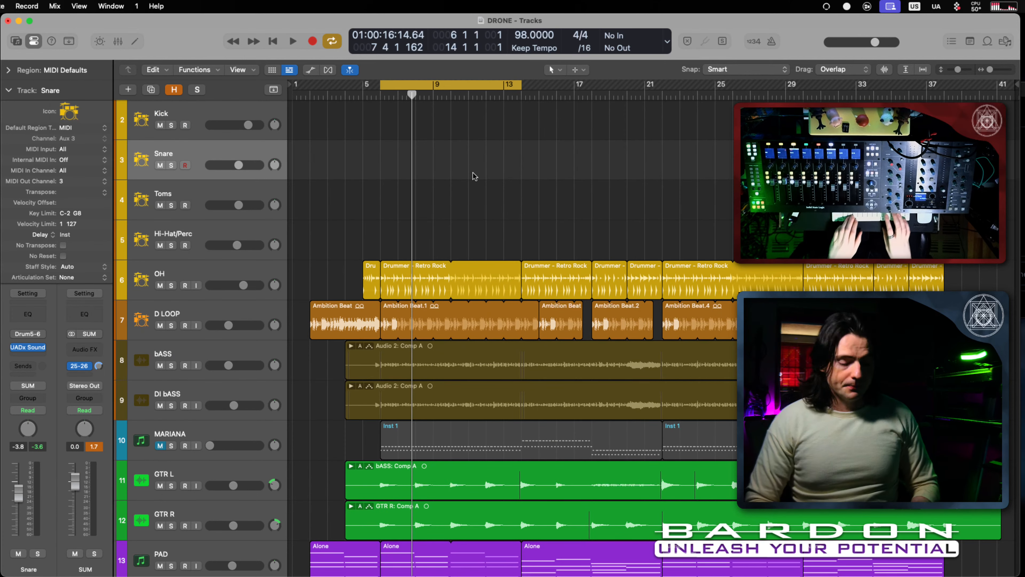
Step: Turn off cycling, return to the beginning of the song, and play it through without the loop
{"action": "key", "text": "c"}
{"action": "key", "text": "comma"}
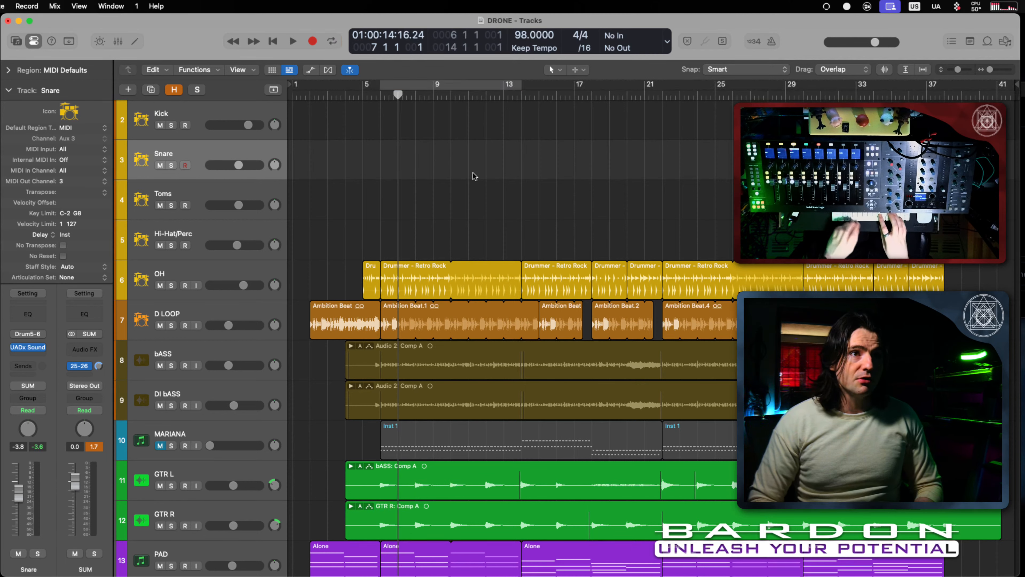
{"action": "key", "text": "comma"}
{"action": "key", "text": "Return"}
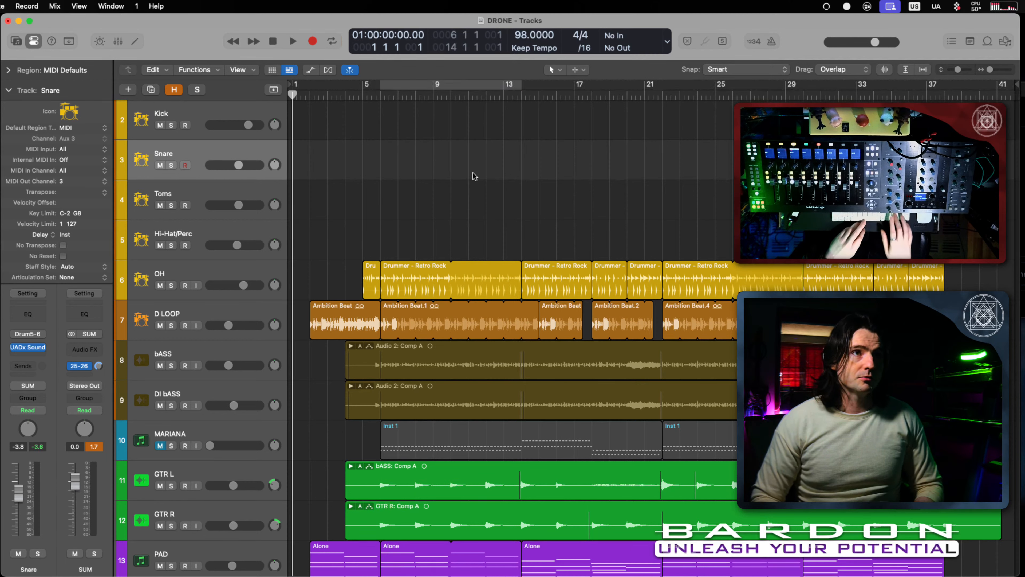
{"action": "key", "text": "space"}
{"action": "key", "text": "space"}
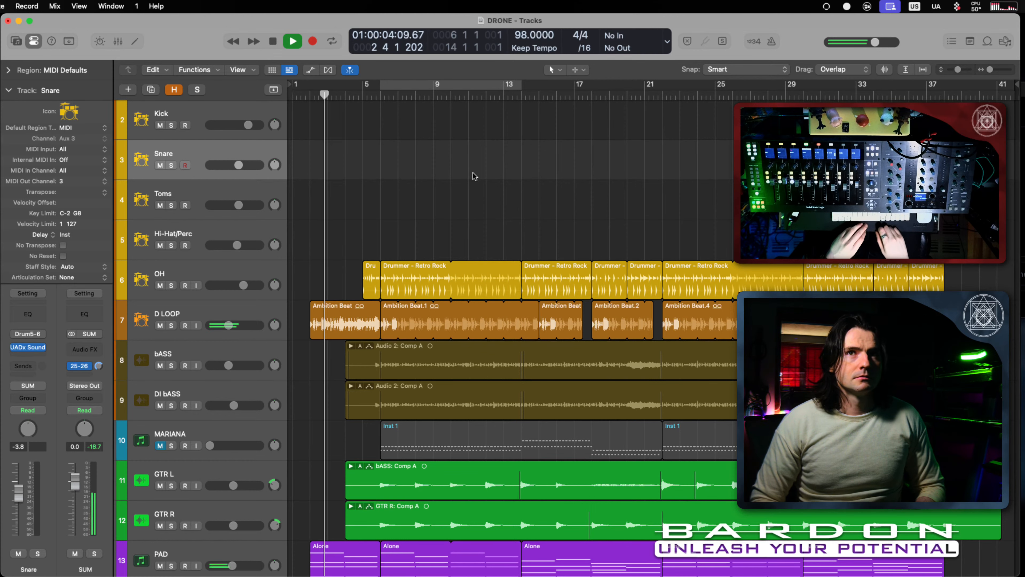
Step: Check the CPU load during playback, audition the drum tracks in solo with Hi-Hat/Perc selected, and stop playback
{"action": "left_click", "coordinate": [1008, 7]}
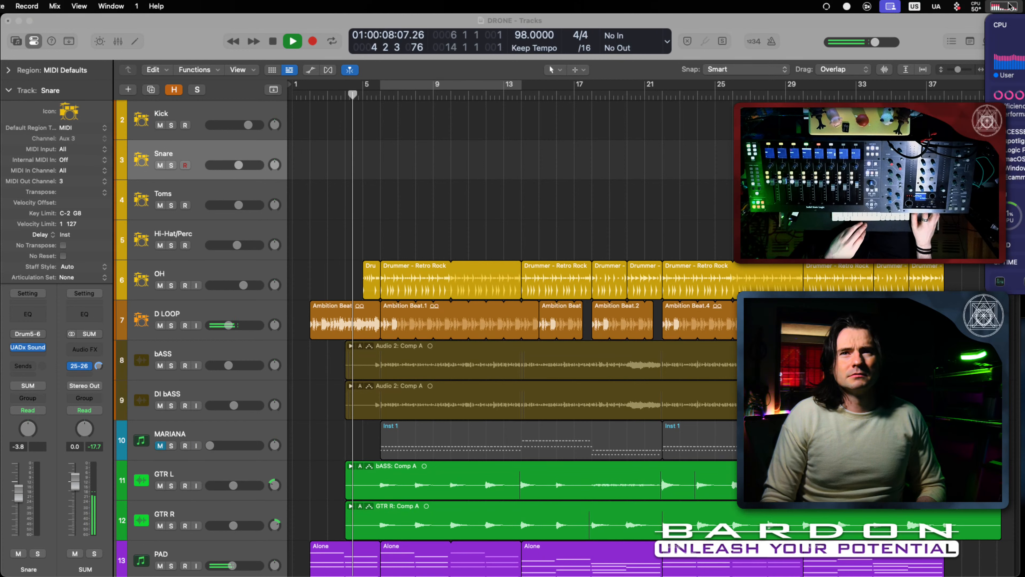
{"action": "left_click", "coordinate": [1008, 6]}
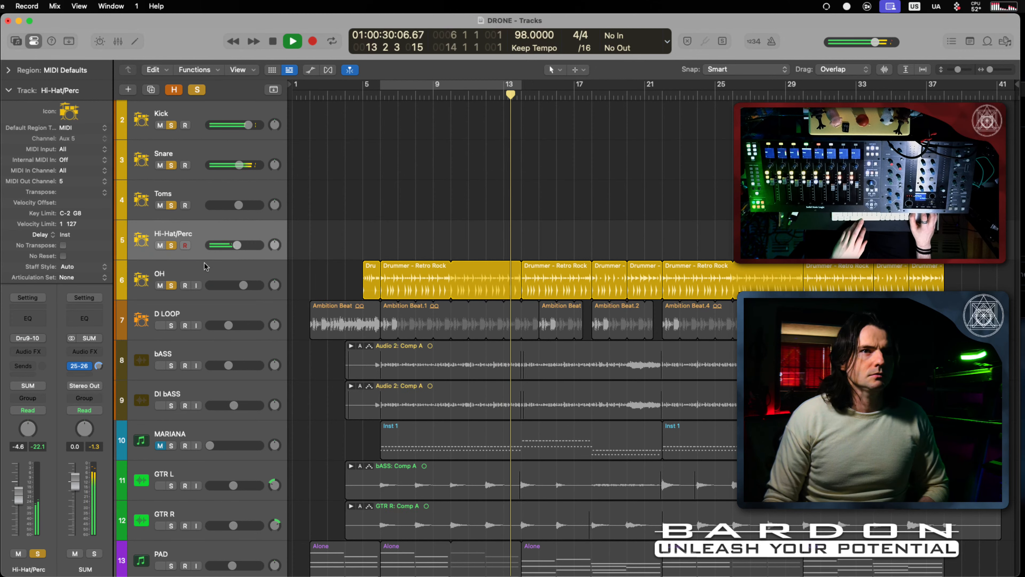
{"action": "key", "text": "space"}
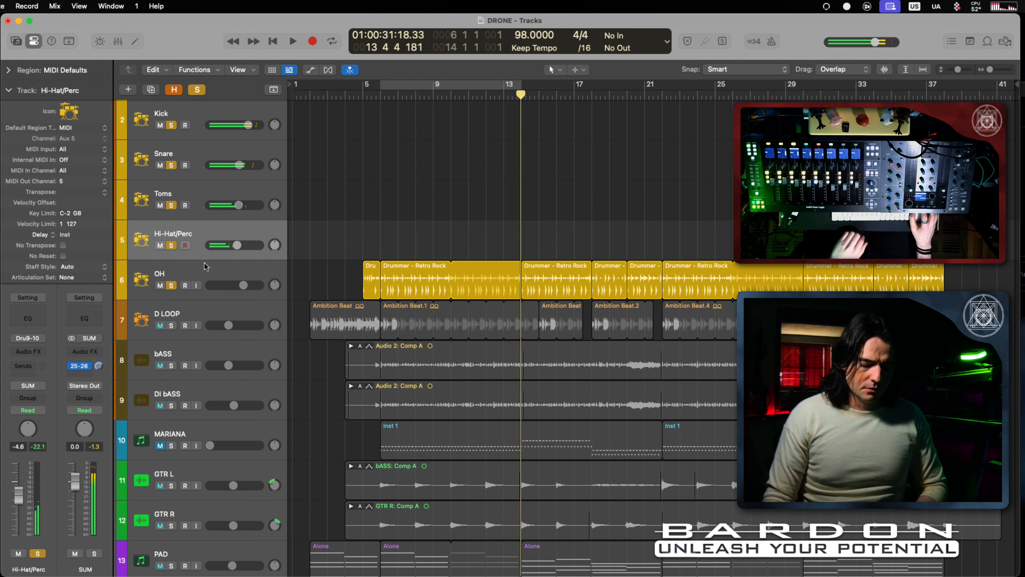
Step: Put UADx Sound City Studios on the Hi-Hat/Perc channel in the mixer and close its window
{"action": "key", "text": "x"}
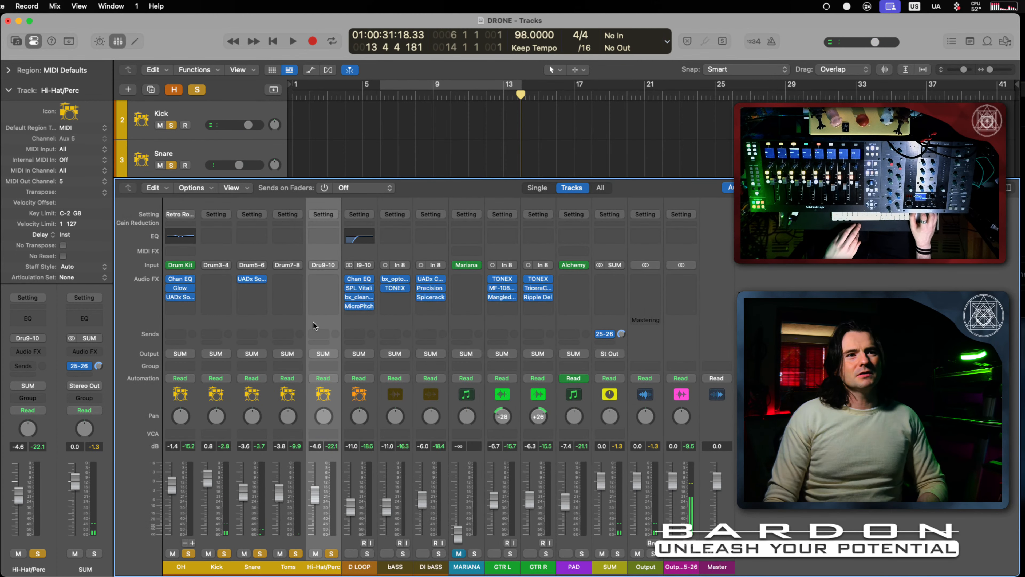
{"action": "mouse_move", "coordinate": [176, 299]}
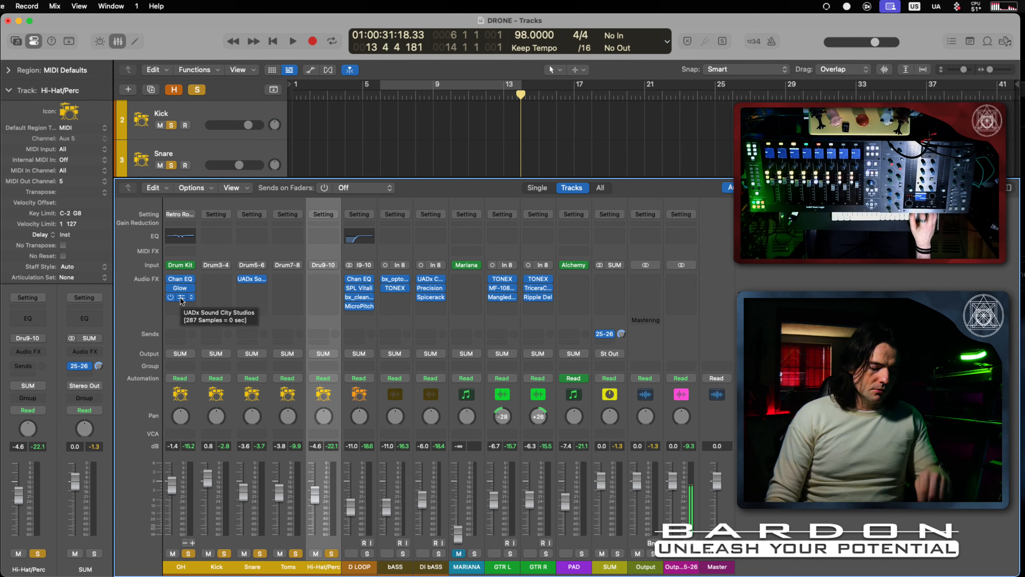
{"action": "left_click", "coordinate": [181, 298]}
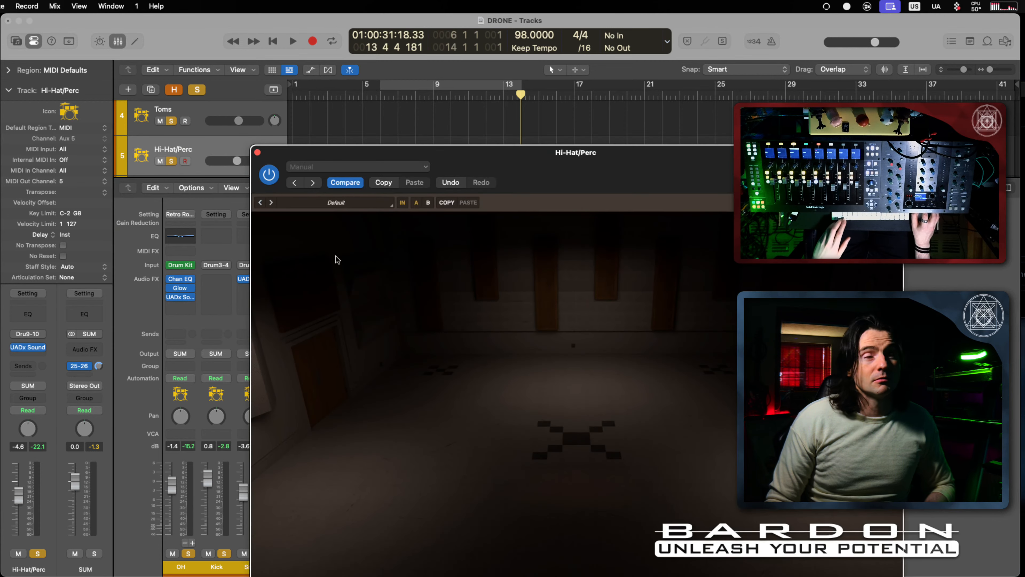
{"action": "left_click_drag", "start_coordinate": [533, 162], "coordinate": [412, 99]}
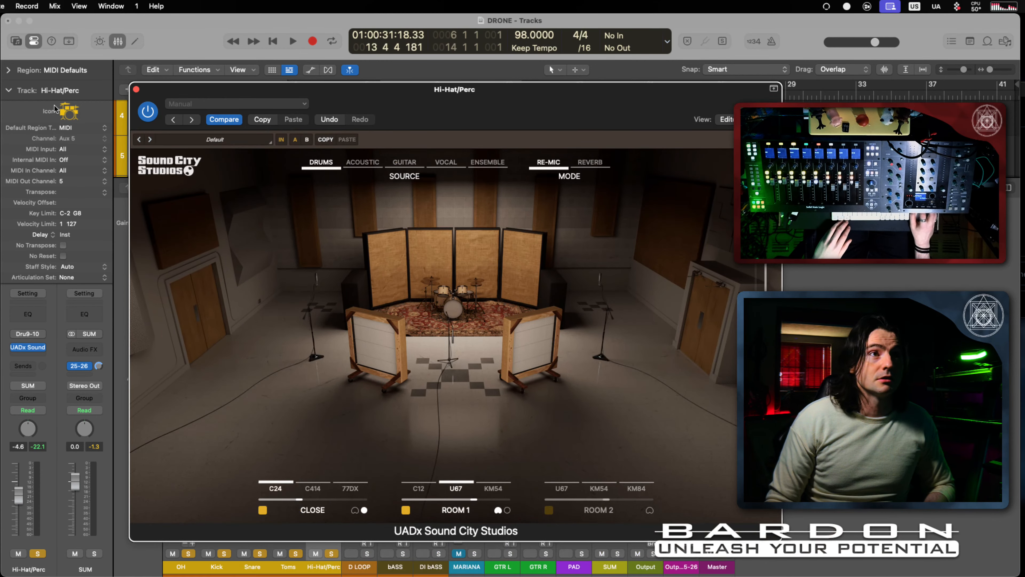
{"action": "left_click", "coordinate": [136, 89]}
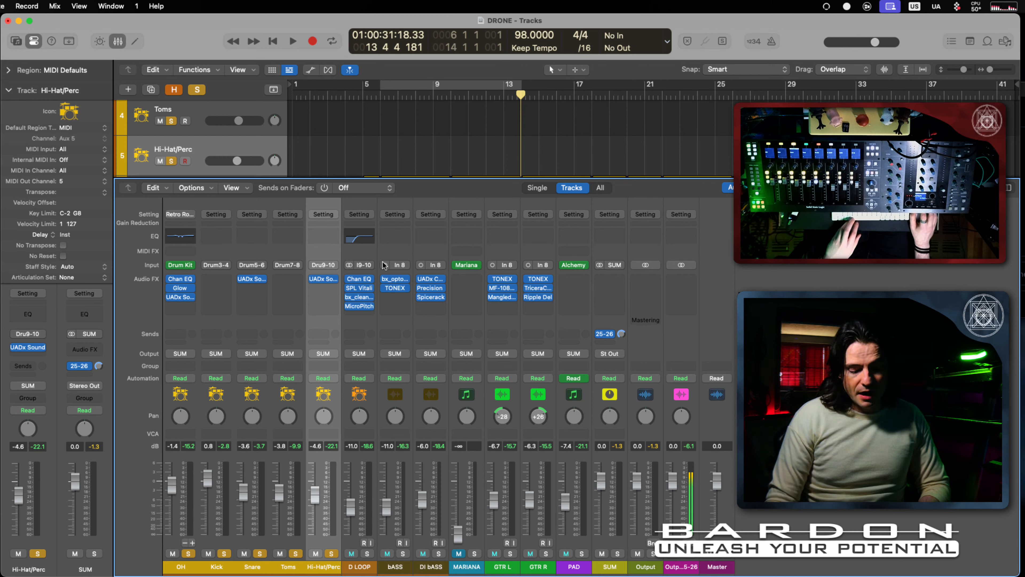
Step: Loop the soloed drums, show the Hi-Hat/Perc plug-in's microphone faders, and enable the processing stage listed before its equalizer
{"action": "key", "text": "c"}
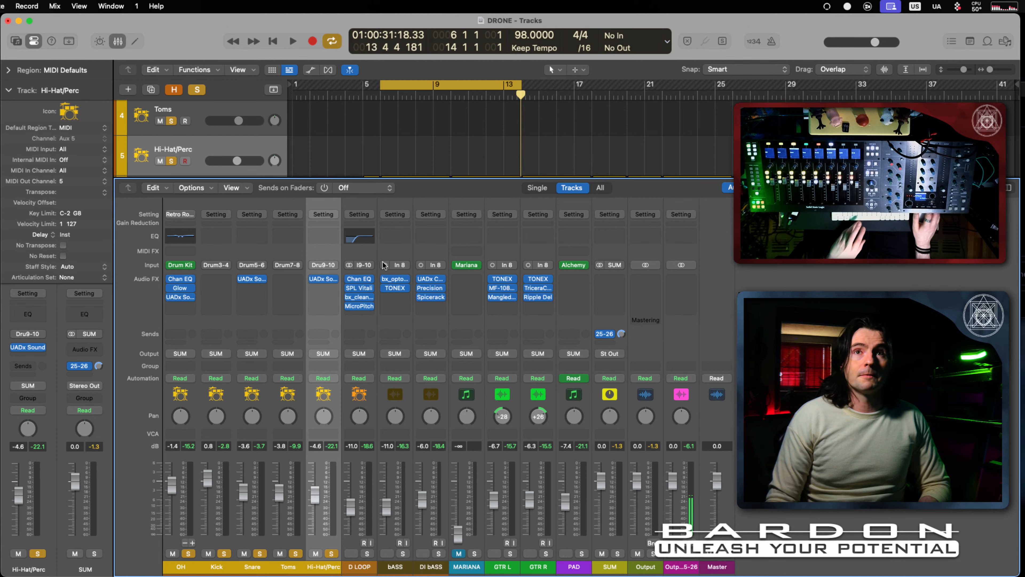
{"action": "key", "text": "space"}
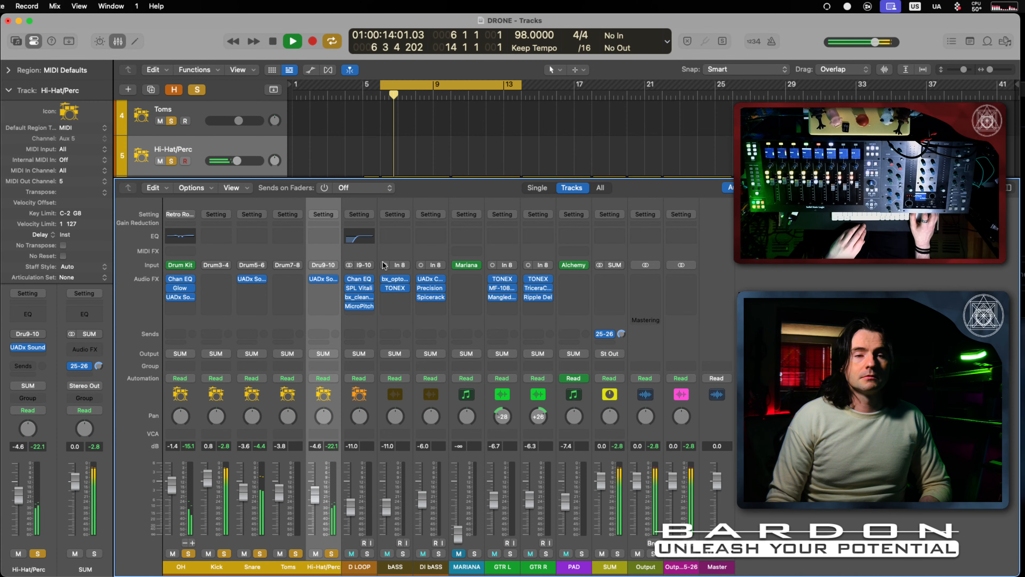
{"action": "left_click", "coordinate": [323, 280]}
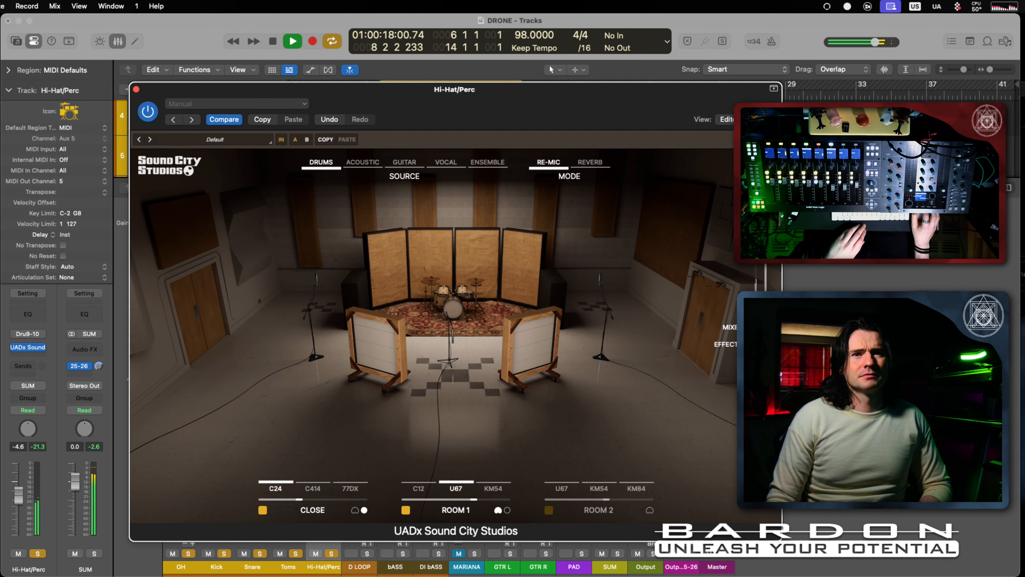
{"action": "left_click", "coordinate": [730, 327]}
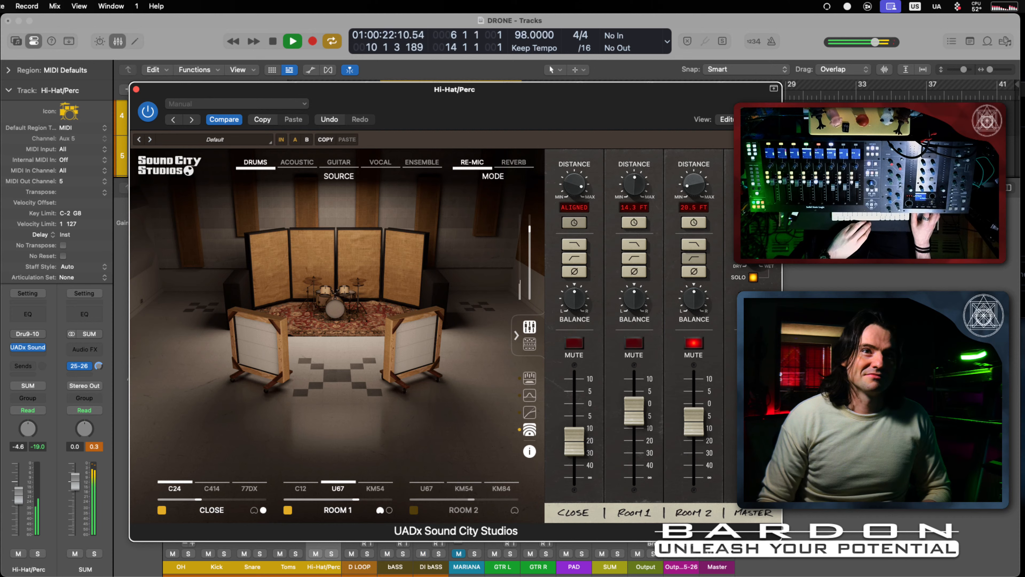
{"action": "left_click", "coordinate": [529, 378]}
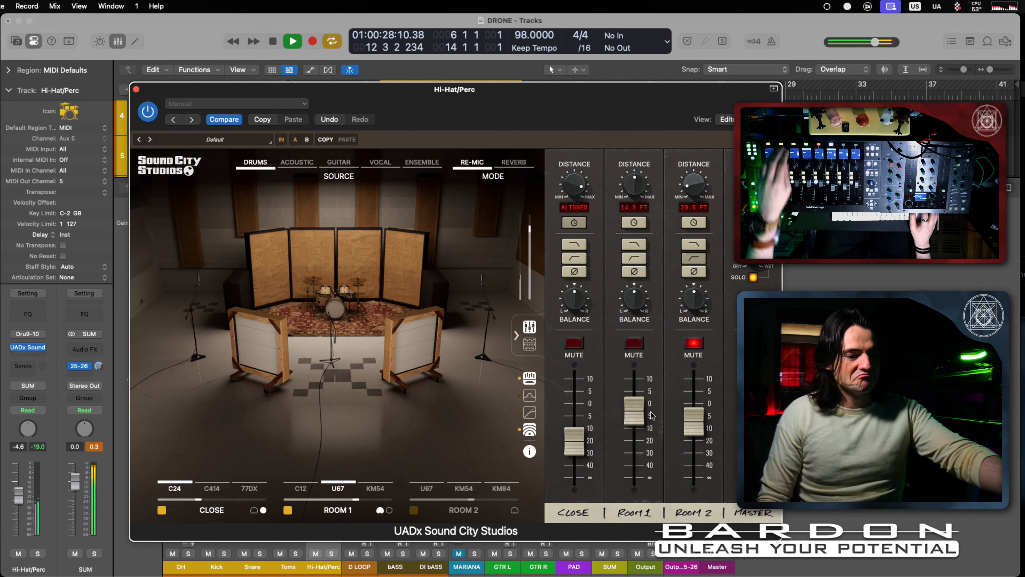
{"action": "key", "text": "space"}
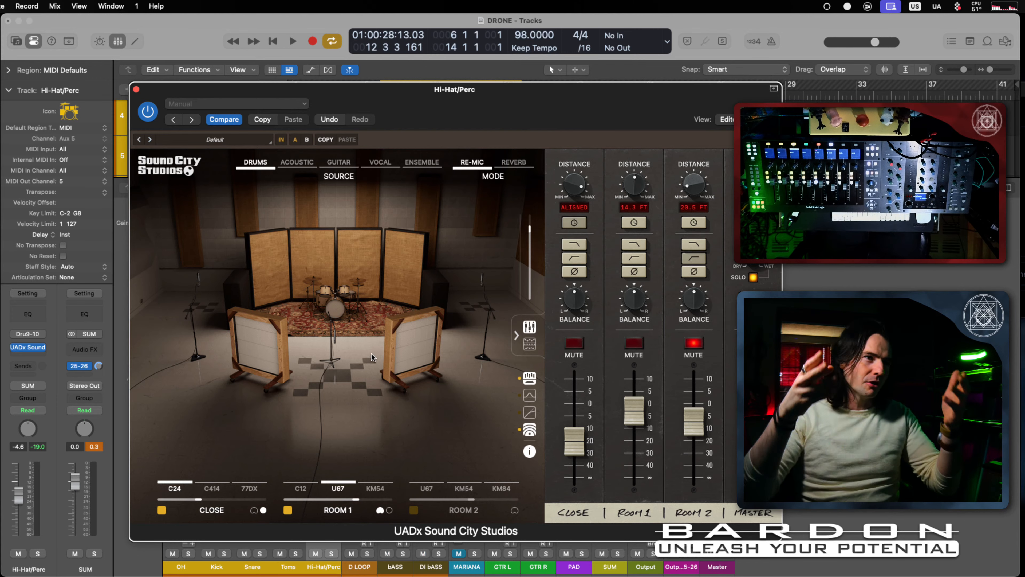
Step: Show the master effects of the Hi-Hat/Perc Sound City Studios and enable the equalizer
{"action": "left_click_drag", "start_coordinate": [552, 97], "coordinate": [464, 102]}
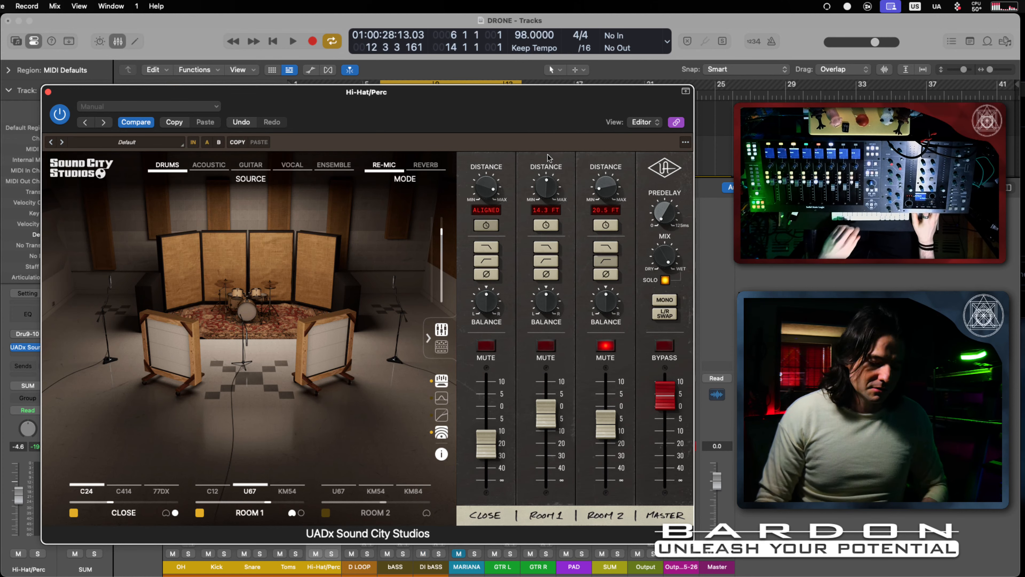
{"action": "mouse_move", "coordinate": [408, 166]}
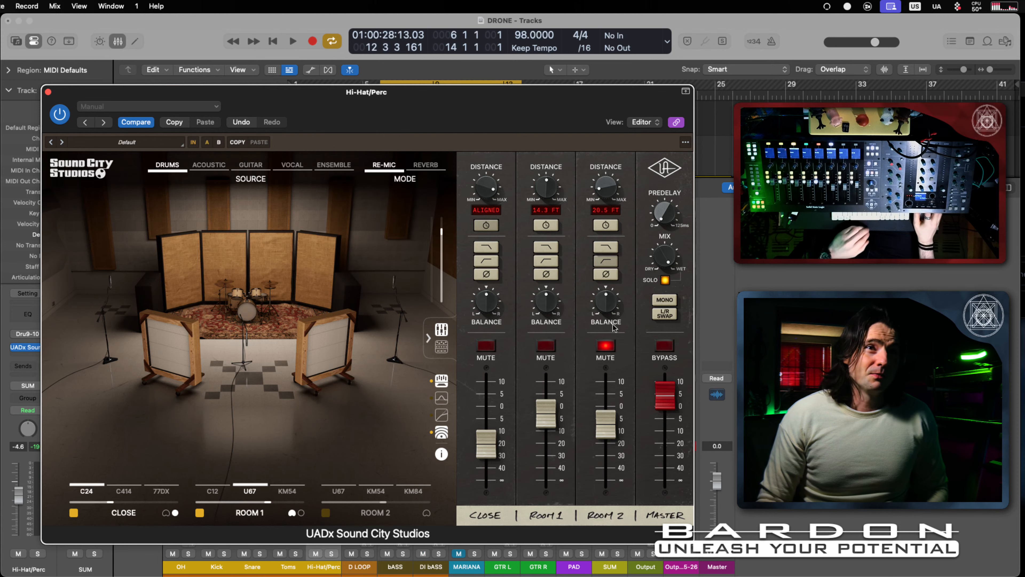
{"action": "left_click", "coordinate": [439, 350]}
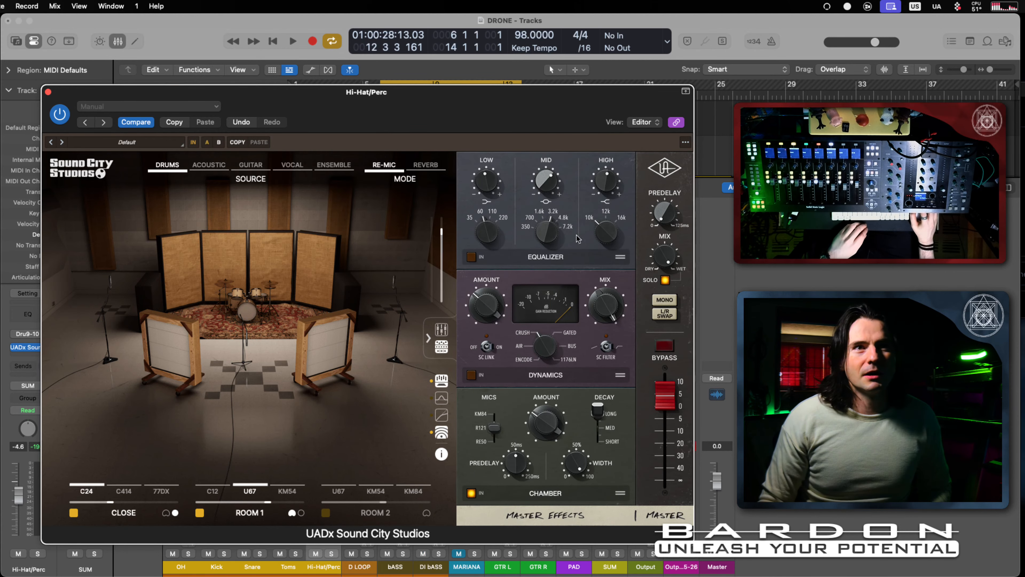
{"action": "left_click", "coordinate": [470, 258]}
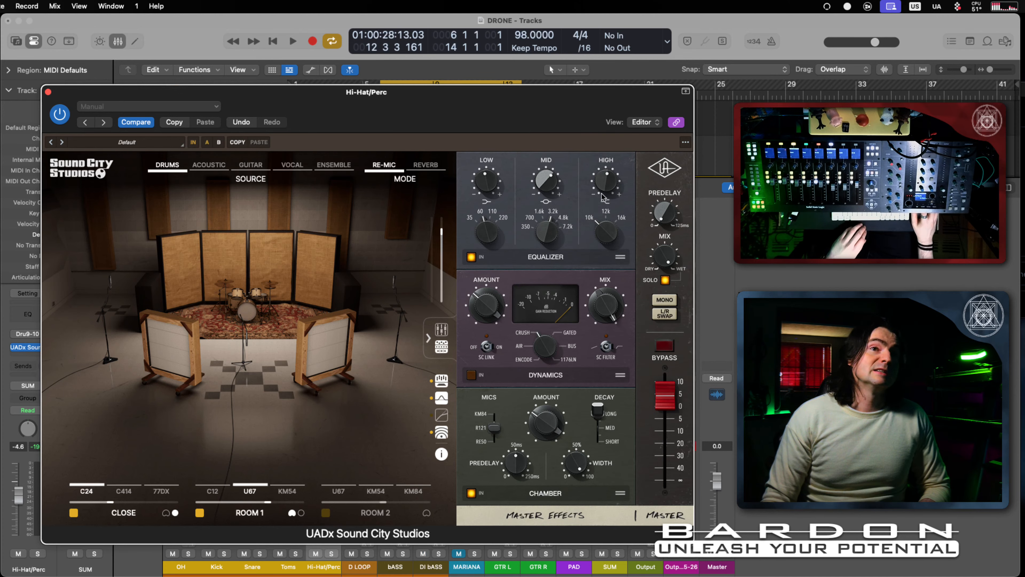
Step: Readjust the equalizer's Mid gain during drum playback and compare the sound with the equalizer off and on
{"action": "key", "text": "space"}
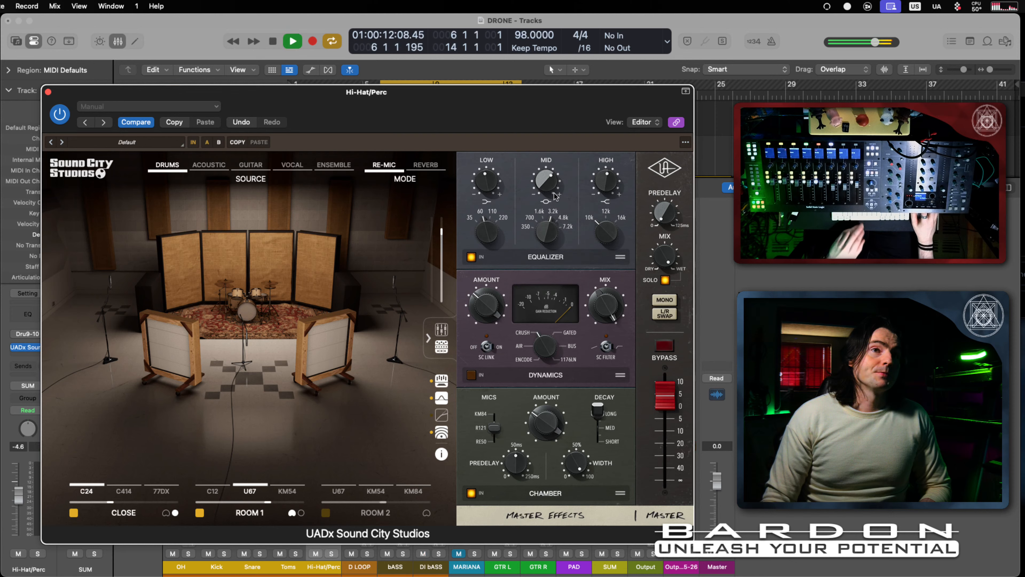
{"action": "mouse_move", "coordinate": [548, 192]}
{"action": "left_mouse_down"}
{"action": "mouse_move", "coordinate": [545, 208]}
{"action": "mouse_move", "coordinate": [538, 120]}
{"action": "mouse_move", "coordinate": [542, 181]}
{"action": "left_mouse_up"}
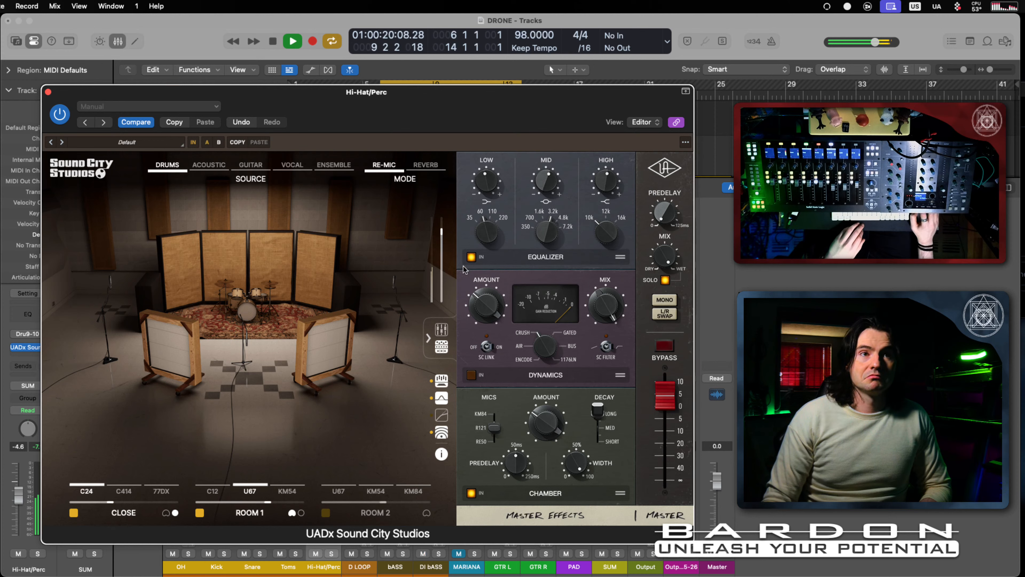
{"action": "left_click", "coordinate": [472, 257]}
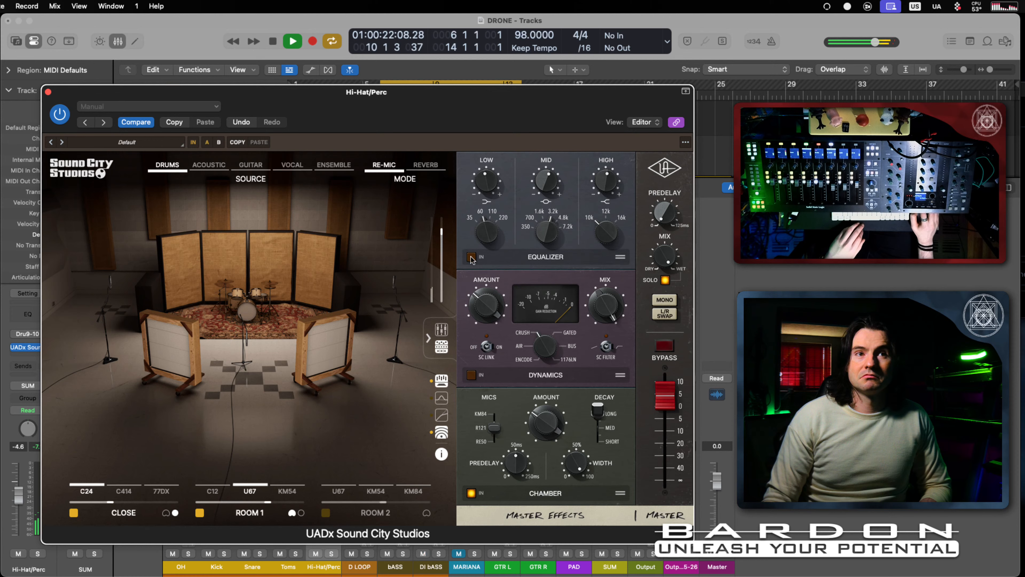
{"action": "left_click", "coordinate": [471, 257]}
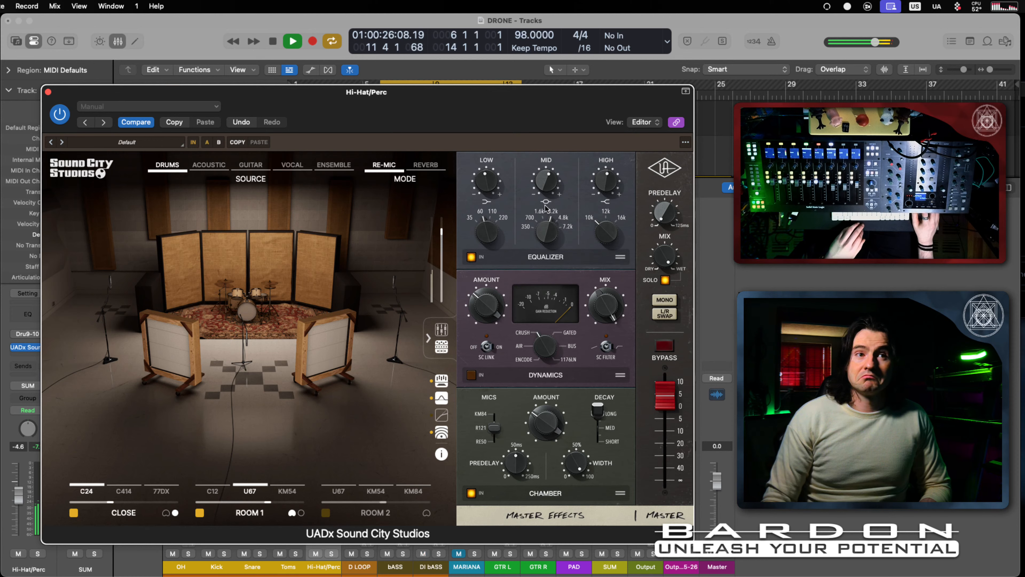
Step: Take the drum tracks out of solo, lower the Hi-Hat/Perc track fader to -6.5 dB, and stop playback
{"action": "key", "text": "x"}
{"action": "key", "text": "x"}
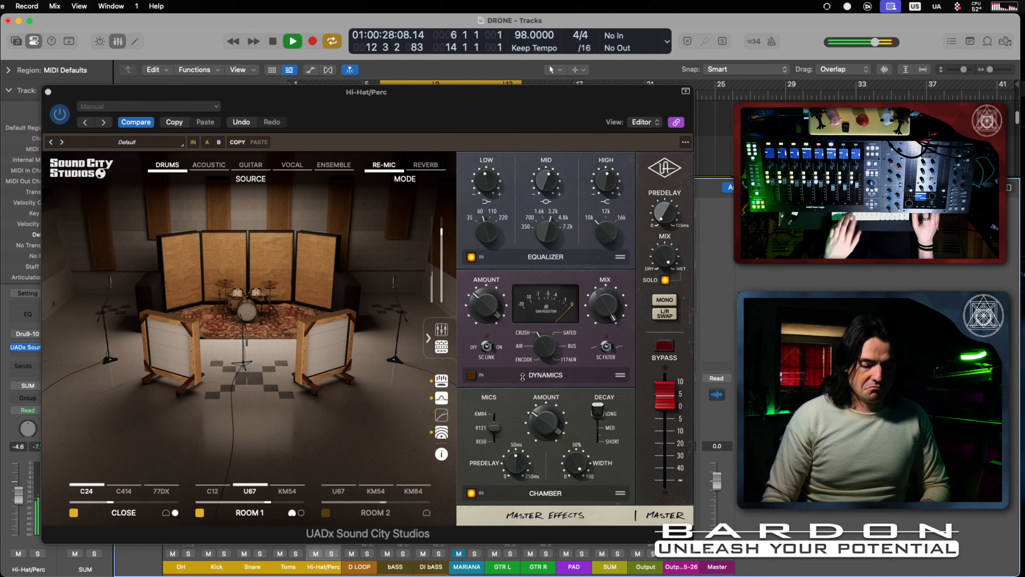
{"action": "key", "text": "v"}
{"action": "left_click_drag", "start_coordinate": [315, 504], "coordinate": [315, 519]}
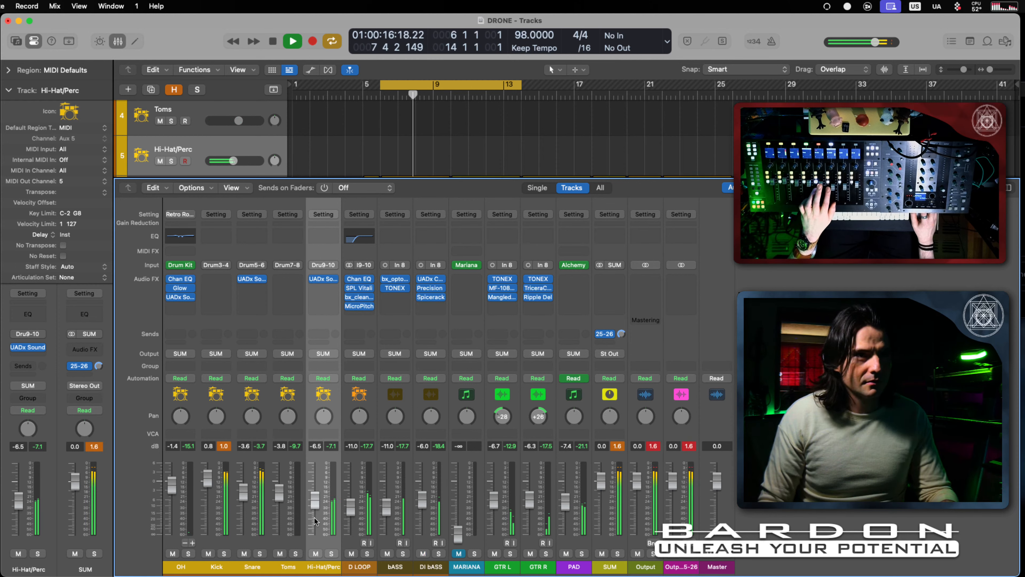
{"action": "key", "text": "space"}
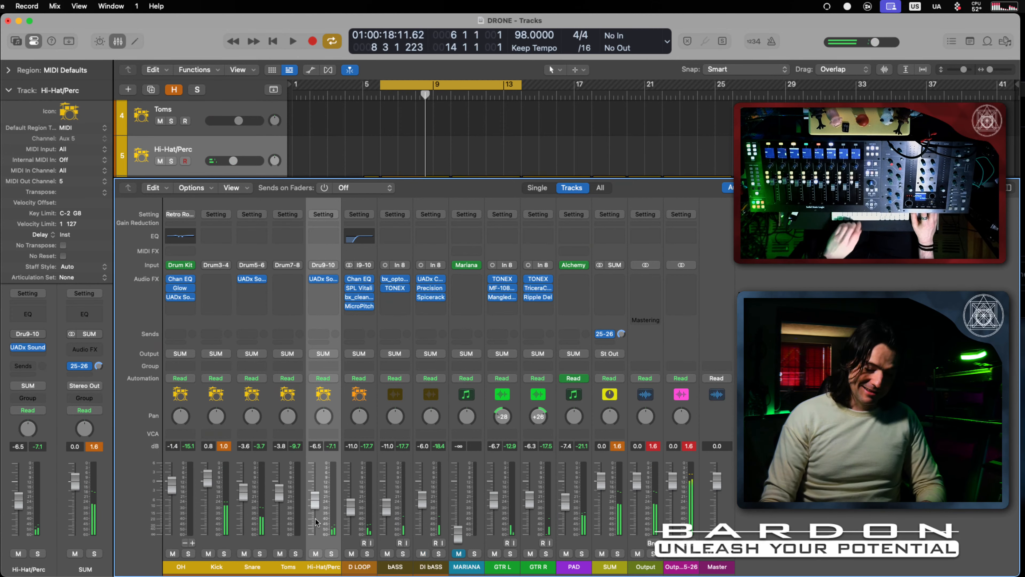
Step: Enable the dynamics section in the Hi-Hat/Perc Sound City Studios and change its processing mode
{"action": "left_click", "coordinate": [323, 279]}
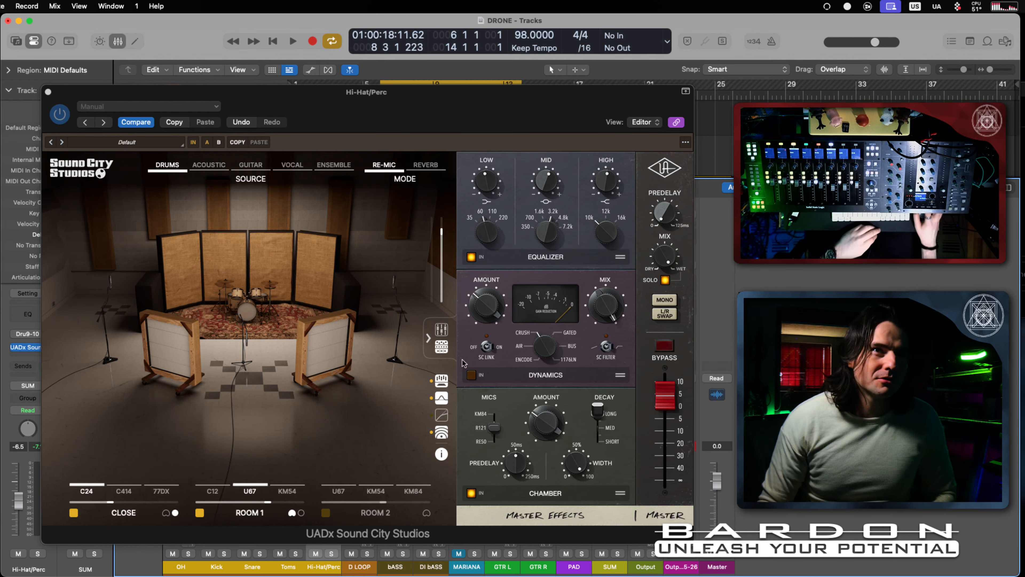
{"action": "left_click", "coordinate": [472, 376]}
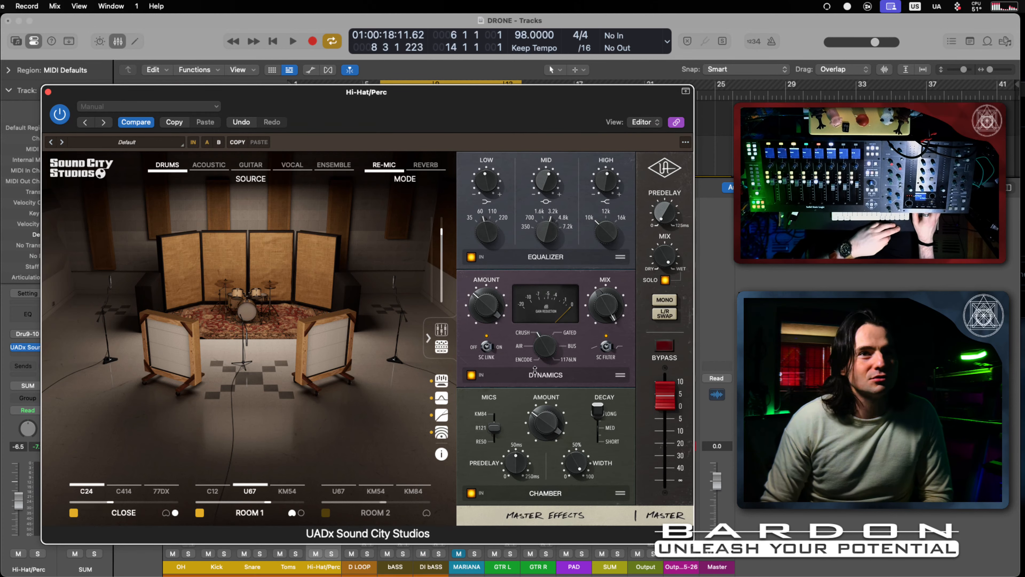
{"action": "mouse_move", "coordinate": [542, 357]}
{"action": "left_mouse_down"}
{"action": "mouse_move", "coordinate": [540, 422]}
{"action": "mouse_move", "coordinate": [548, 352]}
{"action": "left_mouse_up"}
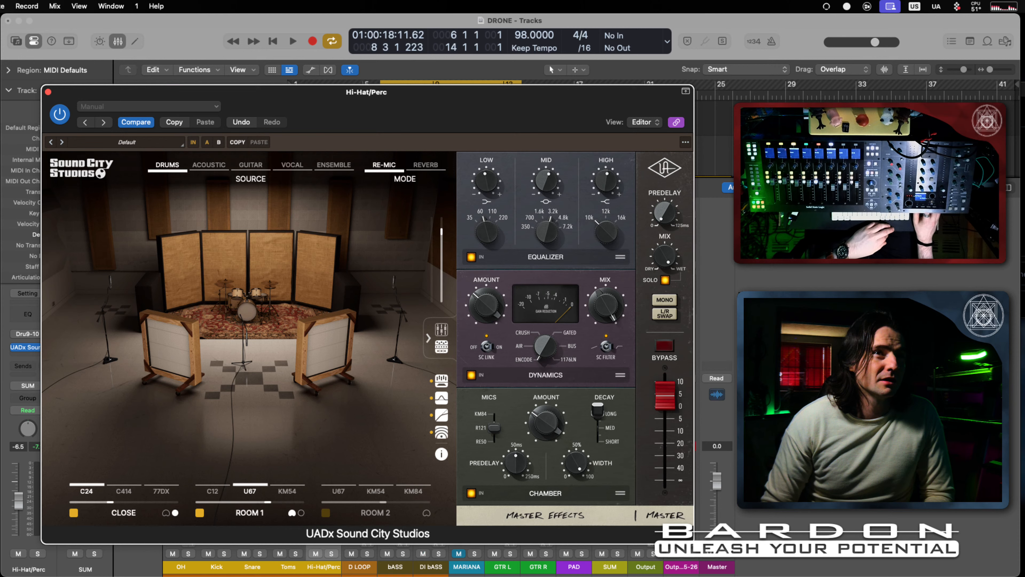
Step: Adjust the Hi-Hat/Perc dynamics Amount and Mix during playback and lower the track fader to -12.1 dB
{"action": "left_click", "coordinate": [767, 140]}
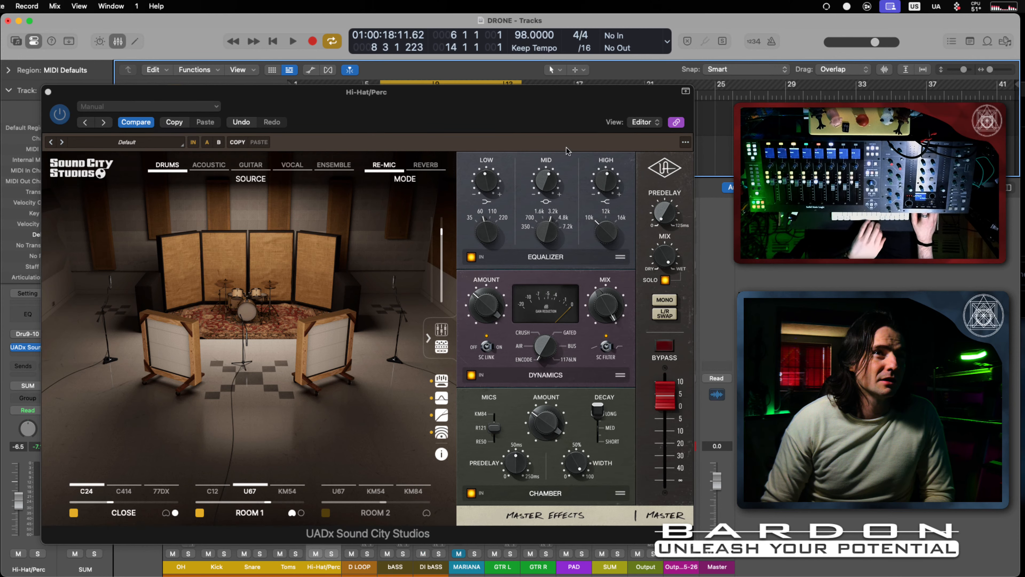
{"action": "key", "text": "space"}
{"action": "left_click_drag", "start_coordinate": [496, 315], "coordinate": [501, 284]}
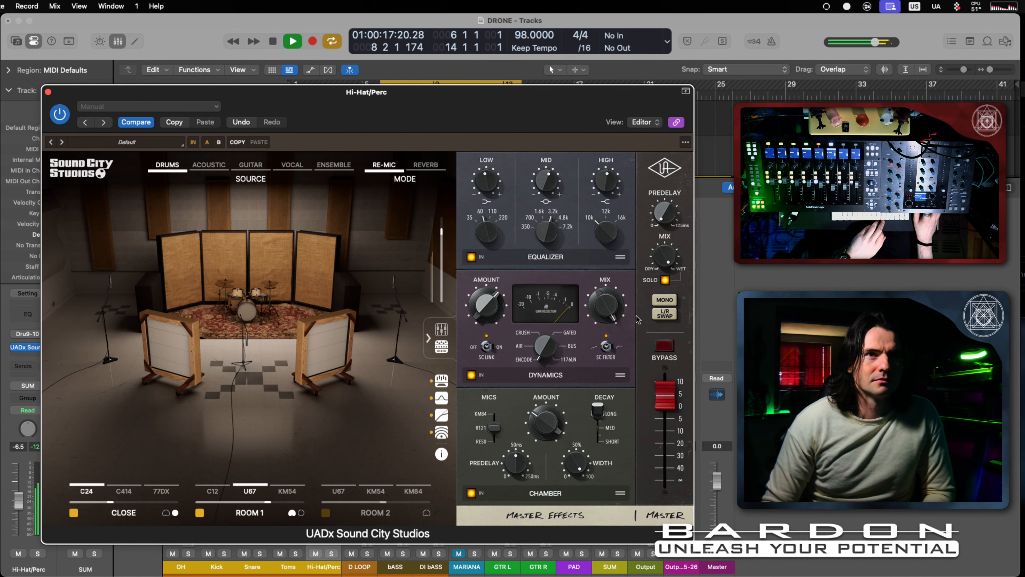
{"action": "left_click_drag", "start_coordinate": [610, 340], "coordinate": [609, 364]}
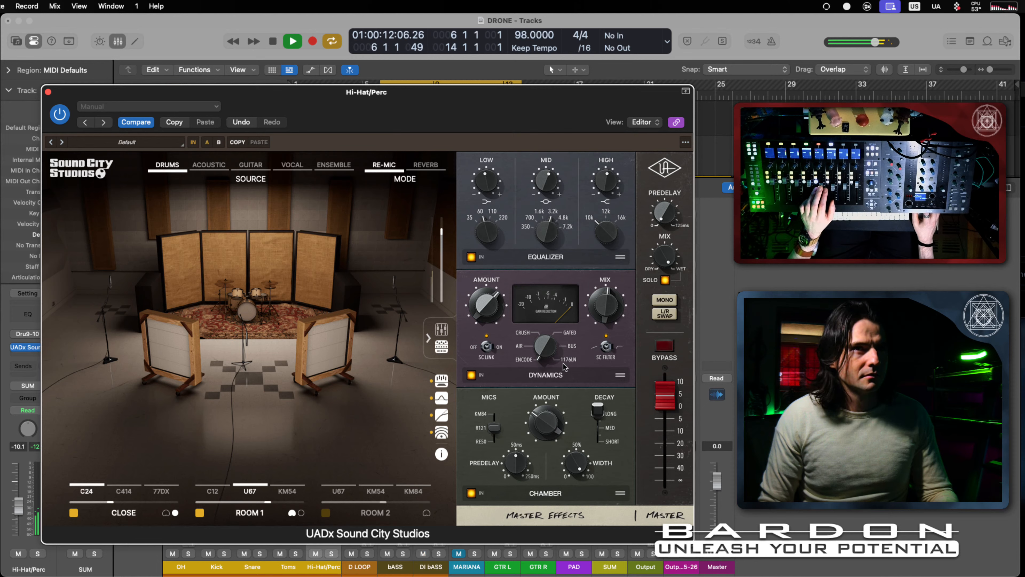
{"action": "left_click_drag", "start_coordinate": [491, 322], "coordinate": [478, 307]}
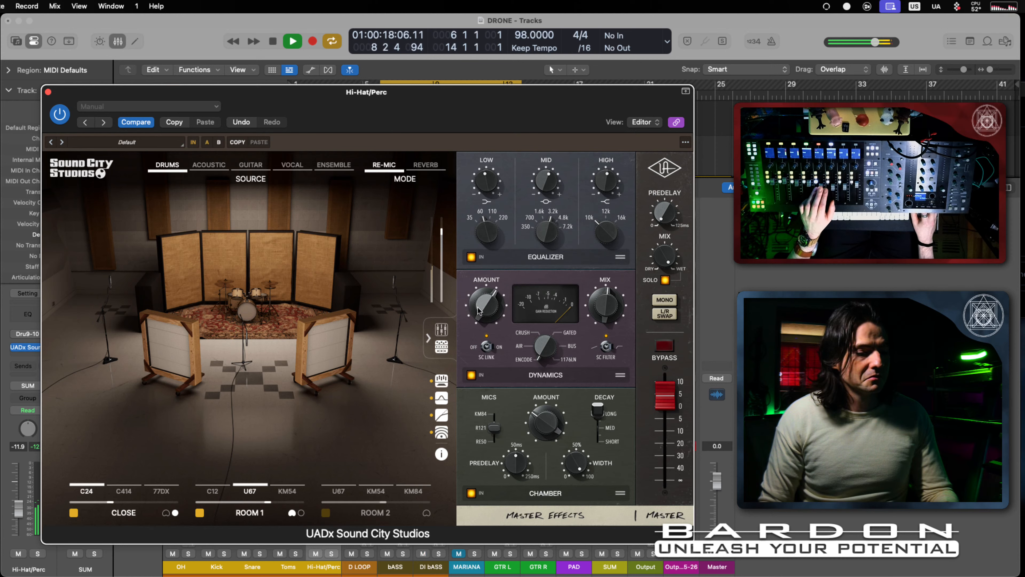
{"action": "key", "text": "space"}
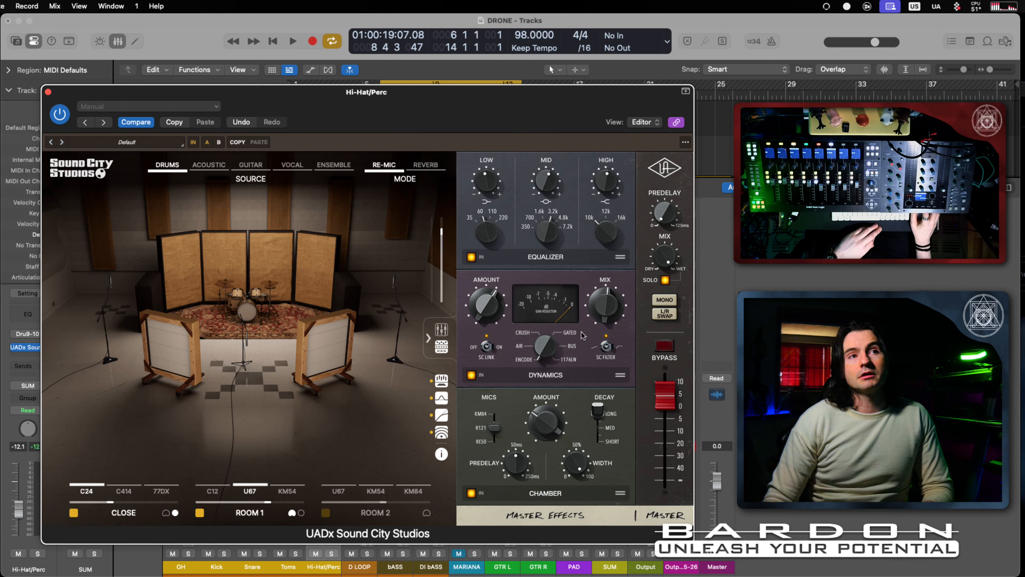
{"action": "key", "text": "space"}
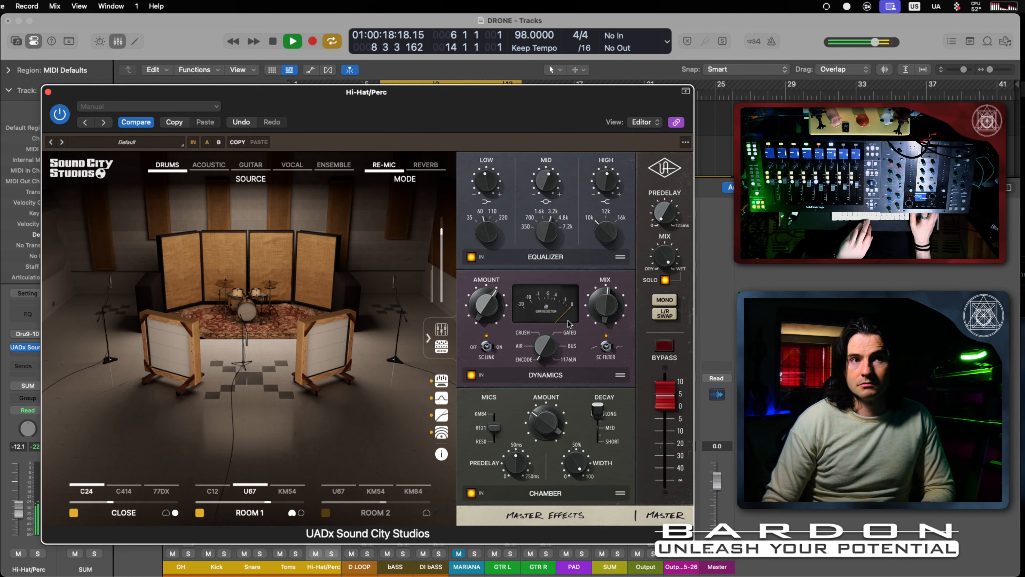
{"action": "key", "text": "space"}
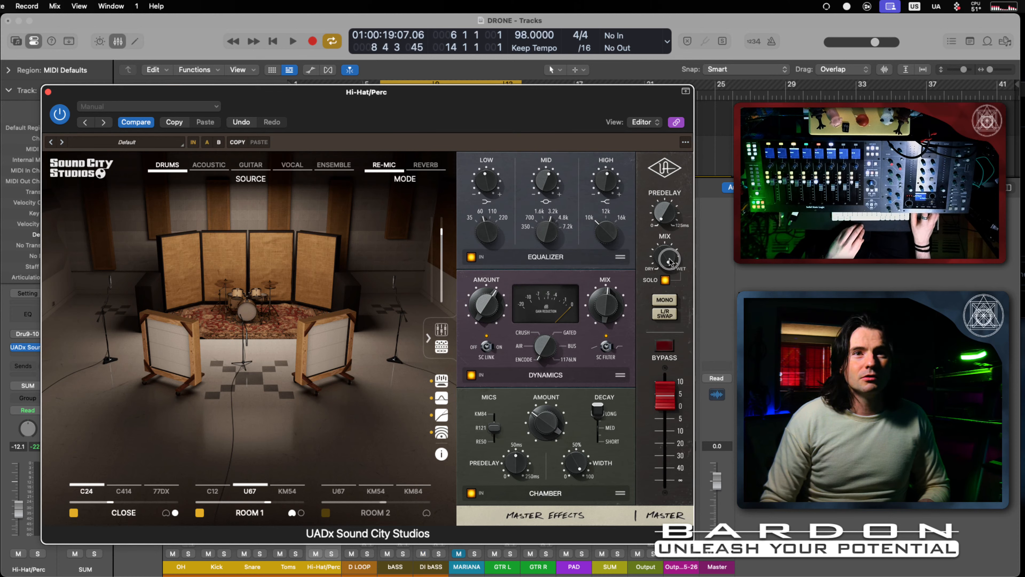
{"action": "double_click", "coordinate": [669, 302]}
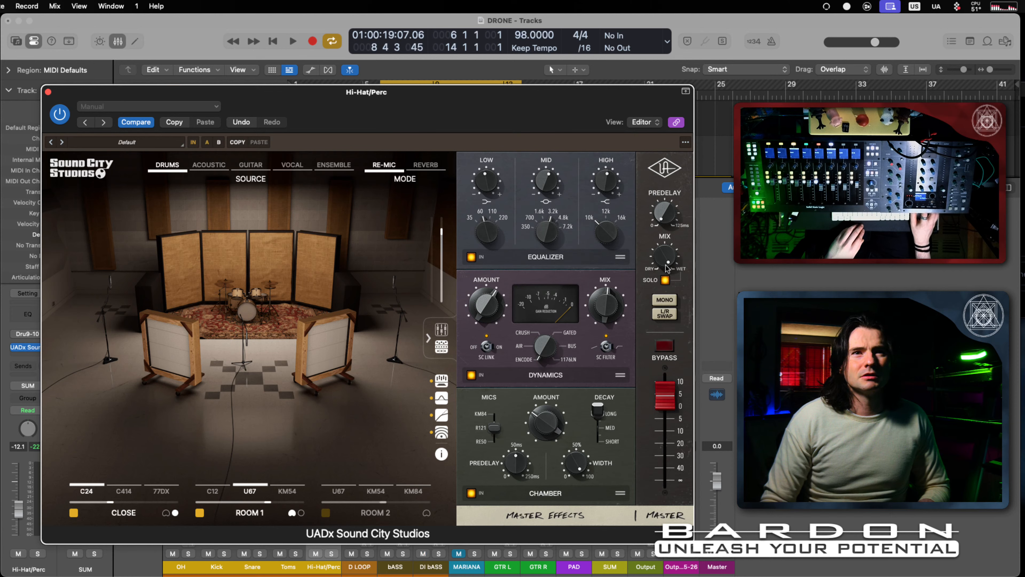
{"action": "left_click", "coordinate": [668, 344]}
{"action": "left_click", "coordinate": [668, 344]}
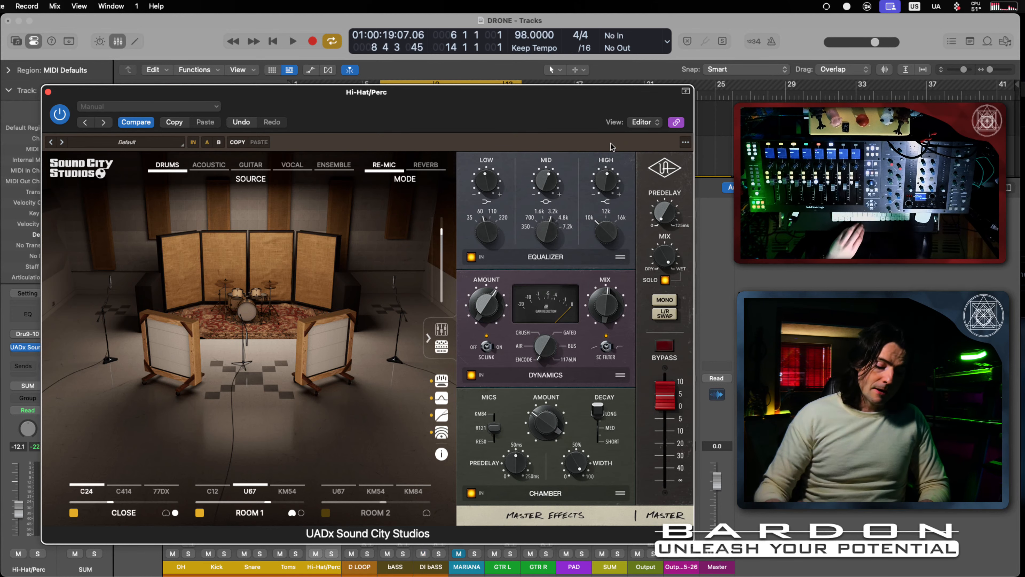
Step: Close the Hi-Hat/Perc plug-in window and the mixer, and create a duplicate of the OH track directly below it
{"action": "key", "text": "super+w"}
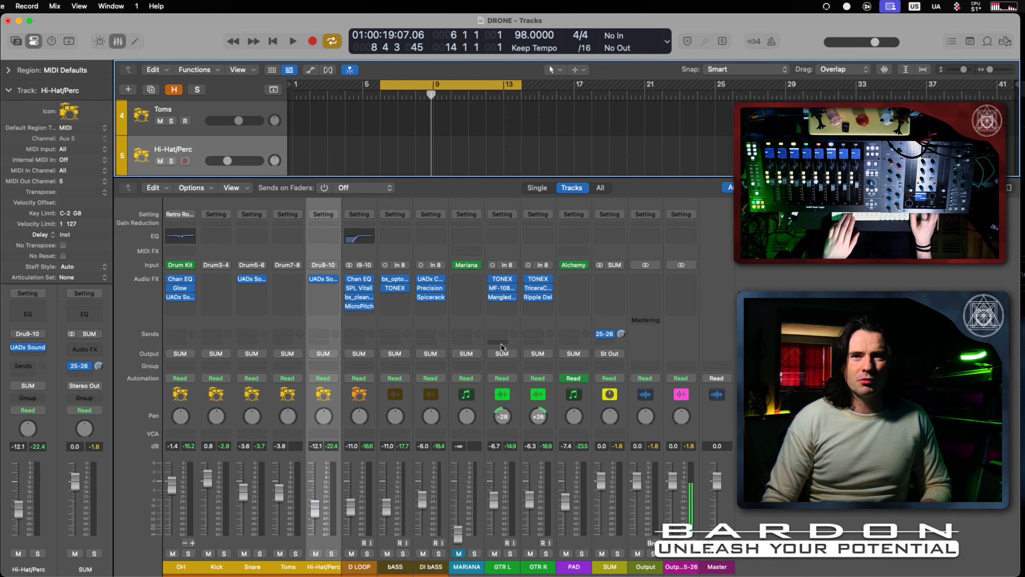
{"action": "key", "text": "x"}
{"action": "scroll", "coordinate": [286, 201], "scroll_direction": "up", "scroll_amount": 4}
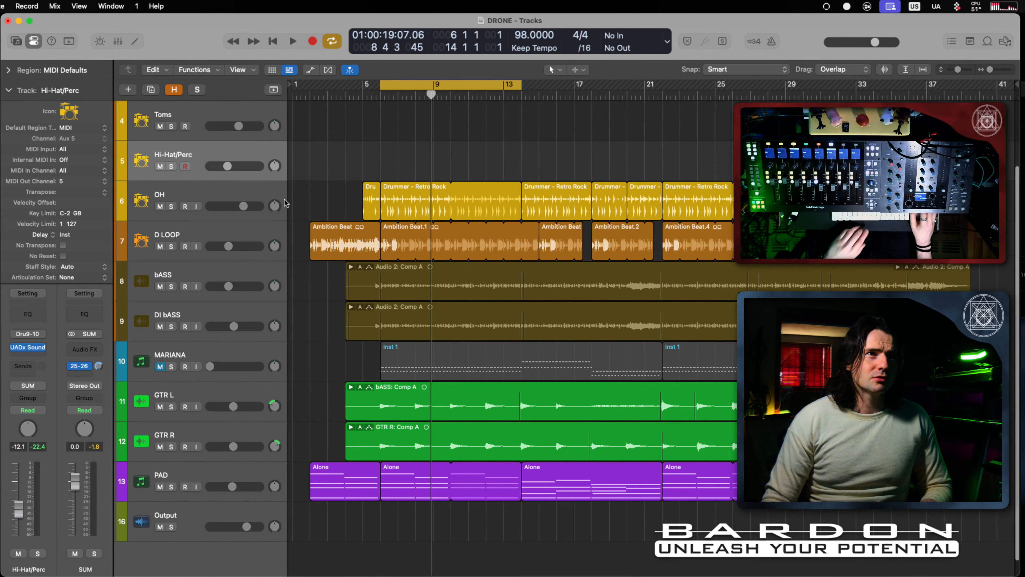
{"action": "left_click", "coordinate": [220, 271]}
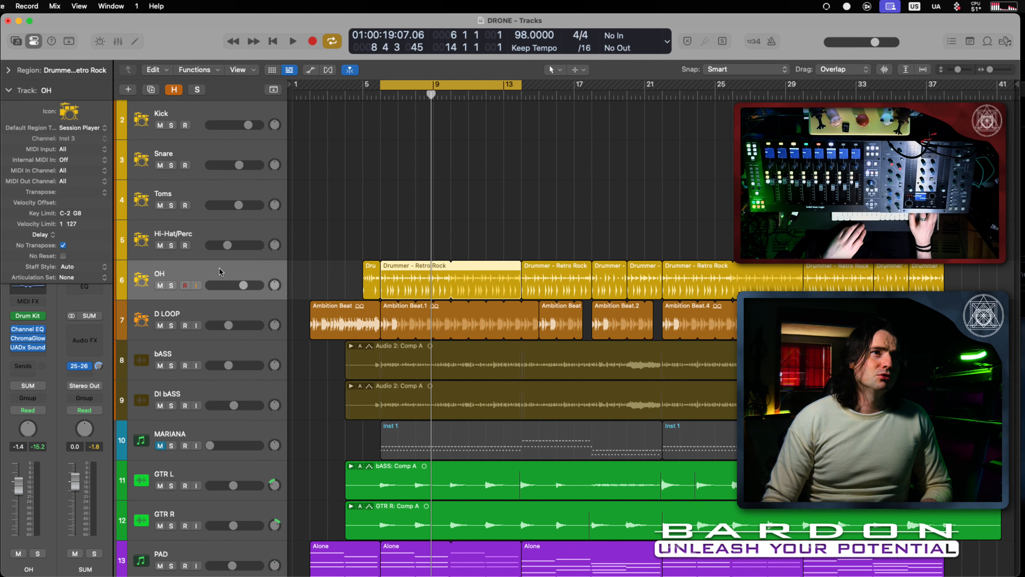
{"action": "left_click", "coordinate": [316, 248]}
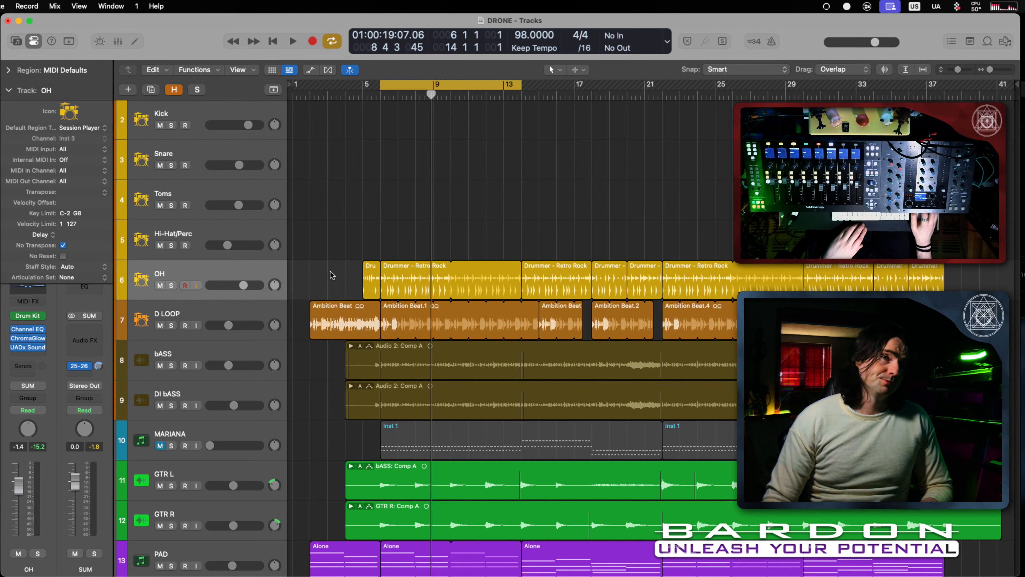
{"action": "left_click", "coordinate": [331, 273]}
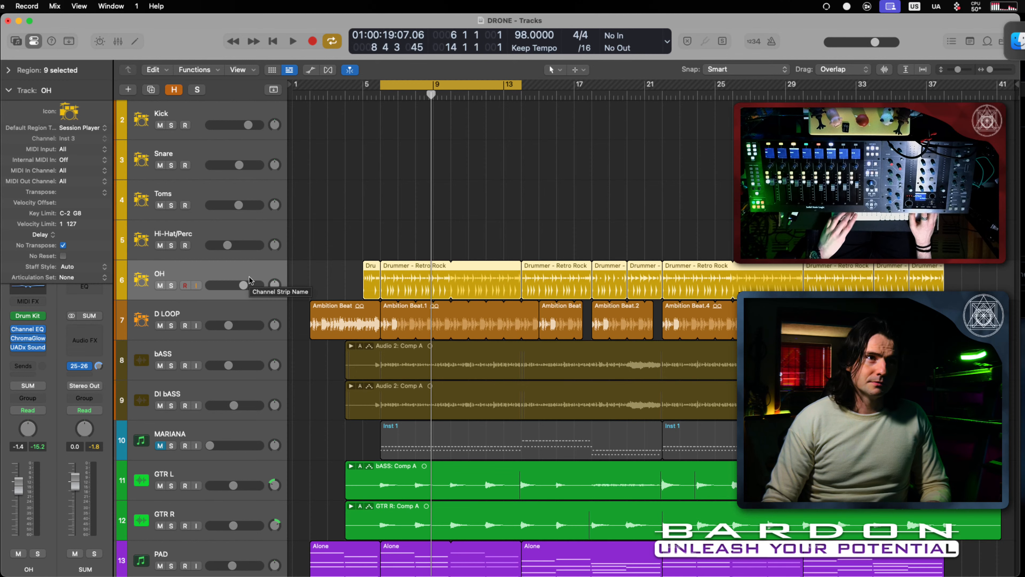
{"action": "key", "text": "super+d"}
Step: Copy all Drummer - Retro Rock regions from the original OH track onto the duplicate OH track, keeping the originals in place
{"action": "left_click_drag", "start_coordinate": [339, 270], "coordinate": [1005, 275]}
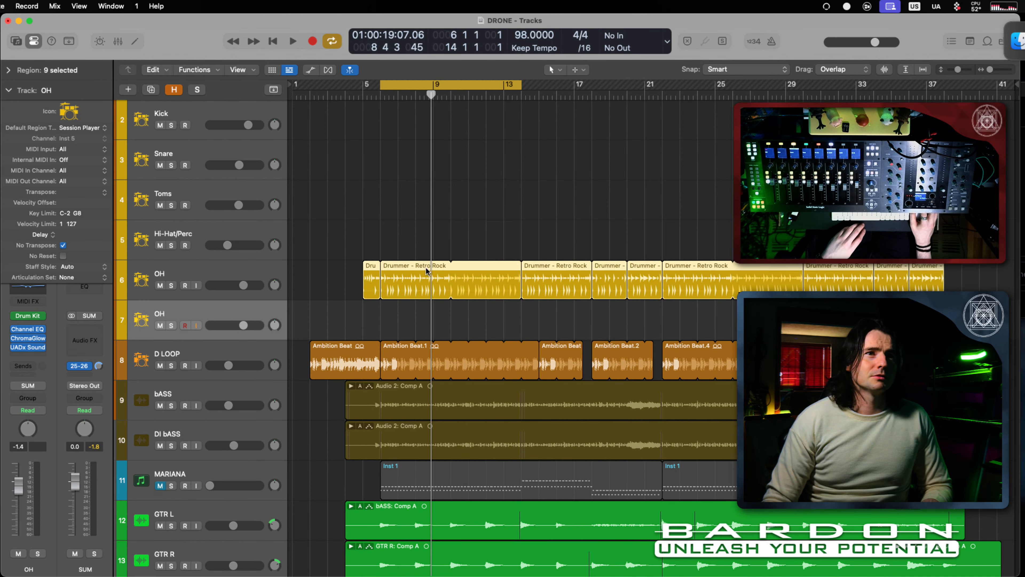
{"action": "left_click_drag", "start_coordinate": [427, 270], "coordinate": [407, 322]}
{"action": "key", "text": "super+z"}
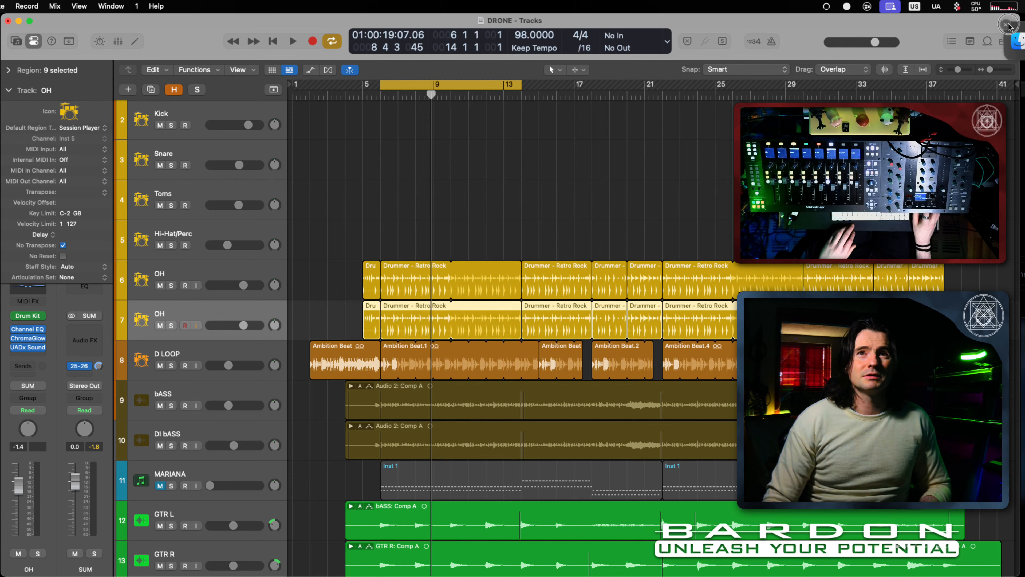
Step: Convert all the copied Drummer regions on the duplicate OH track to MIDI regions
{"action": "left_click", "coordinate": [500, 242]}
{"action": "left_click_drag", "start_coordinate": [324, 325], "coordinate": [925, 324]}
{"action": "right_click", "coordinate": [443, 320]}
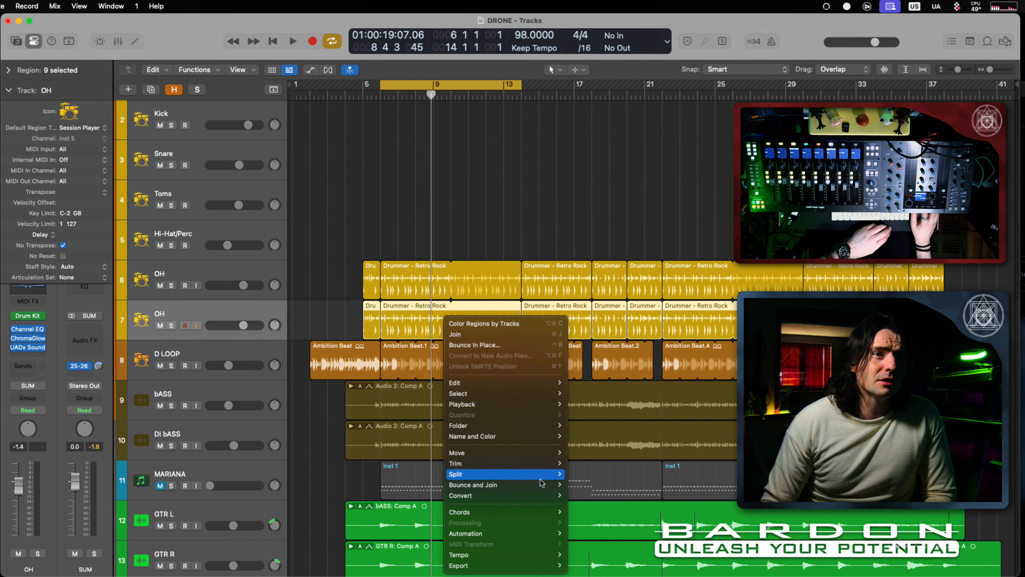
{"action": "mouse_move", "coordinate": [538, 468]}
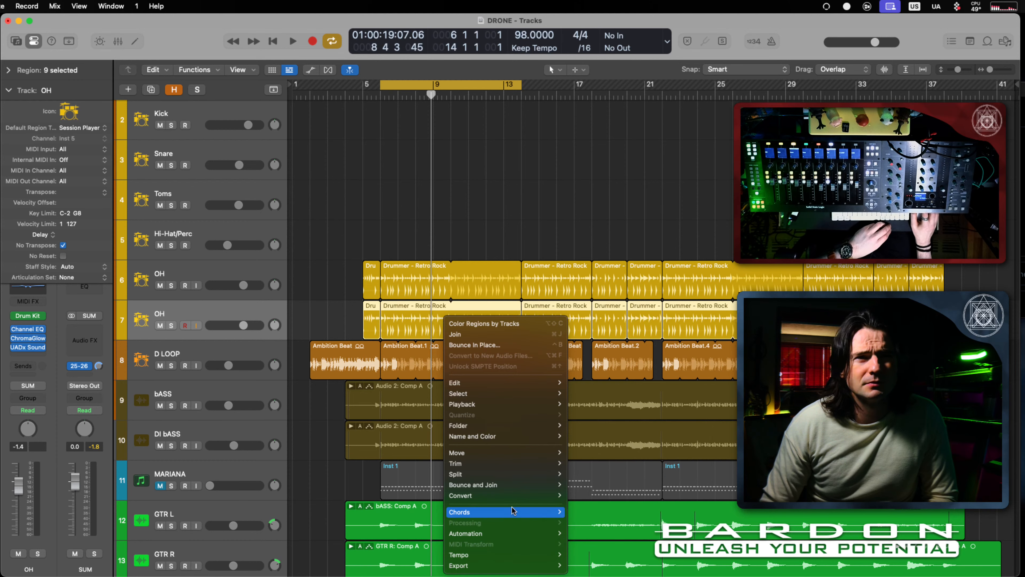
{"action": "mouse_move", "coordinate": [496, 539]}
{"action": "mouse_move", "coordinate": [525, 495]}
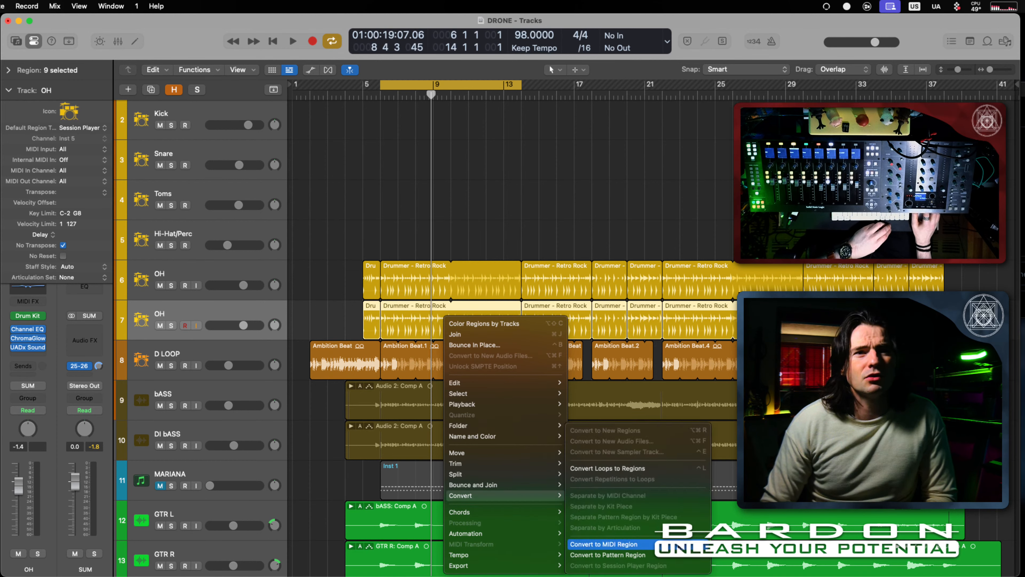
{"action": "left_click", "coordinate": [606, 544]}
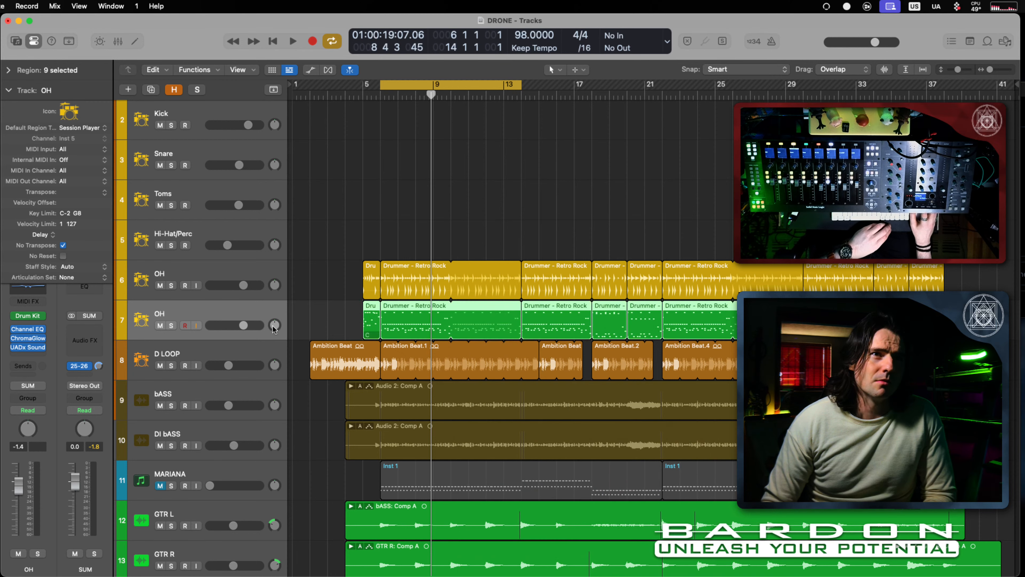
{"action": "left_click_drag", "start_coordinate": [331, 321], "coordinate": [961, 316]}
{"action": "left_click", "coordinate": [331, 310]}
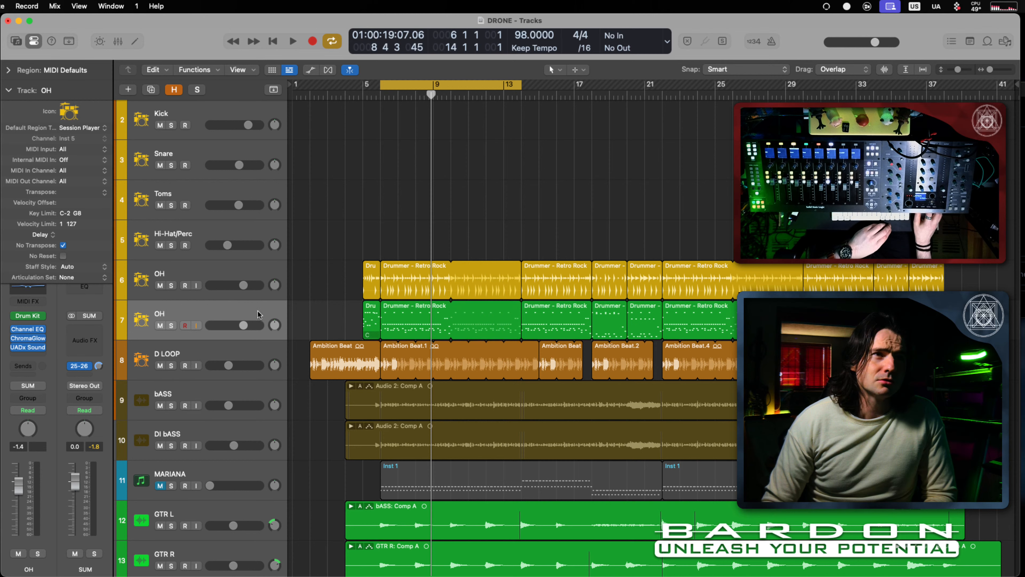
Step: Remove the Drum Kit instrument and the Channel EQ, ChromaGlow and UADx Sound City Studios effects from the duplicate OH track
{"action": "left_click", "coordinate": [46, 320]}
{"action": "left_click", "coordinate": [48, 322]}
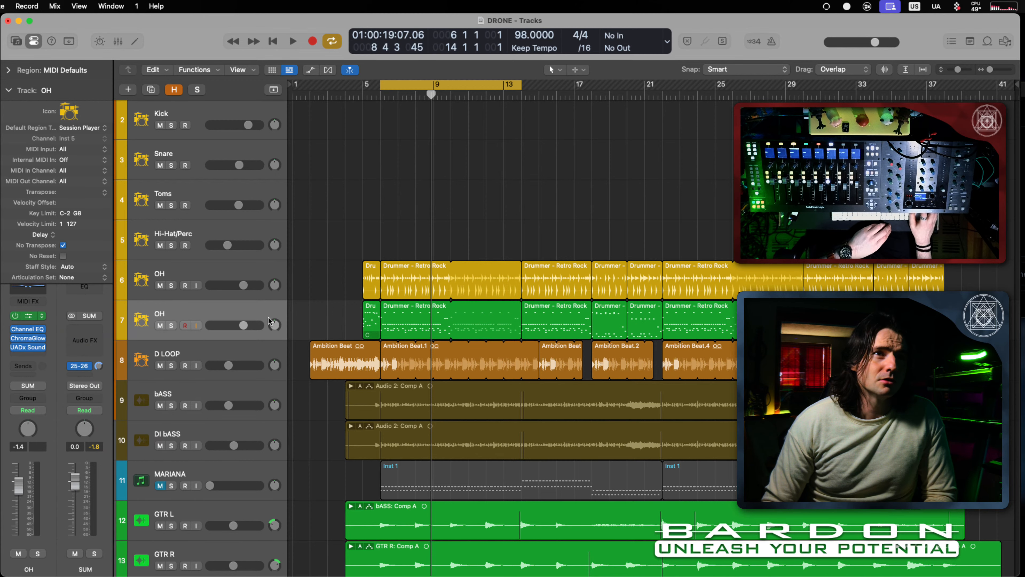
{"action": "left_click", "coordinate": [42, 329]}
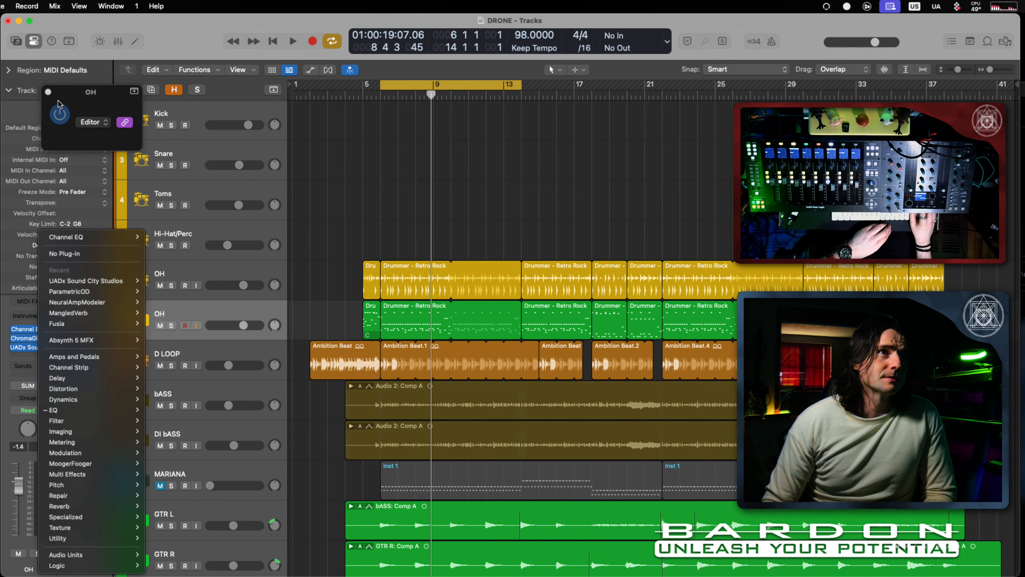
{"action": "left_click", "coordinate": [48, 91]}
{"action": "left_click", "coordinate": [42, 330]}
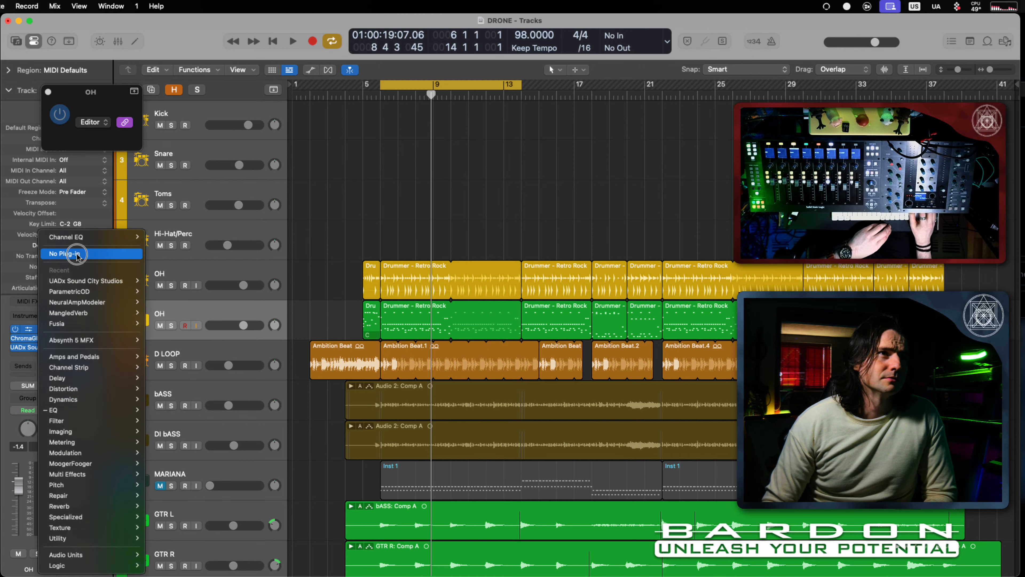
{"action": "left_click", "coordinate": [53, 255]}
{"action": "left_click", "coordinate": [43, 349]}
{"action": "left_click", "coordinate": [49, 258]}
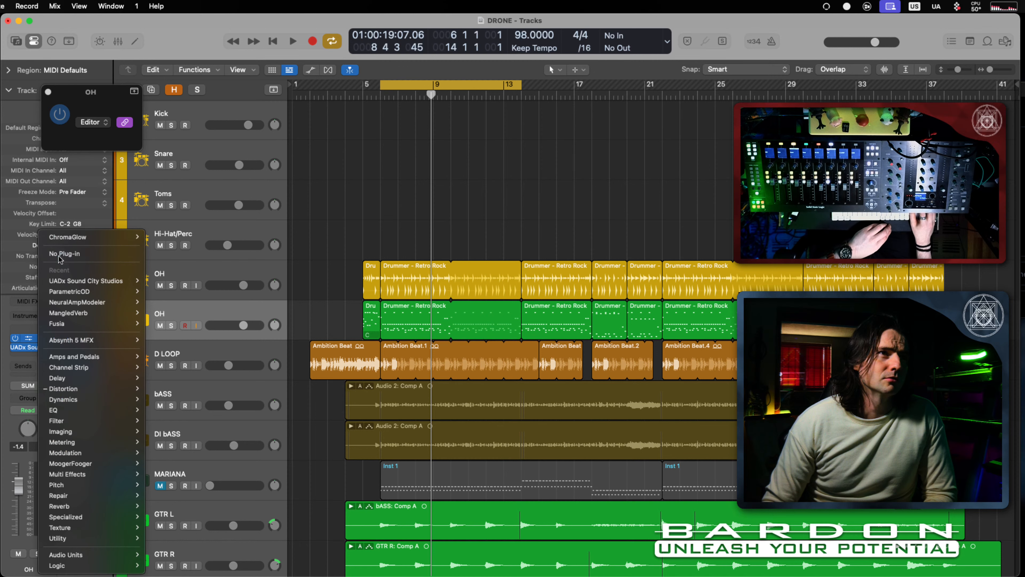
{"action": "left_click", "coordinate": [43, 347]}
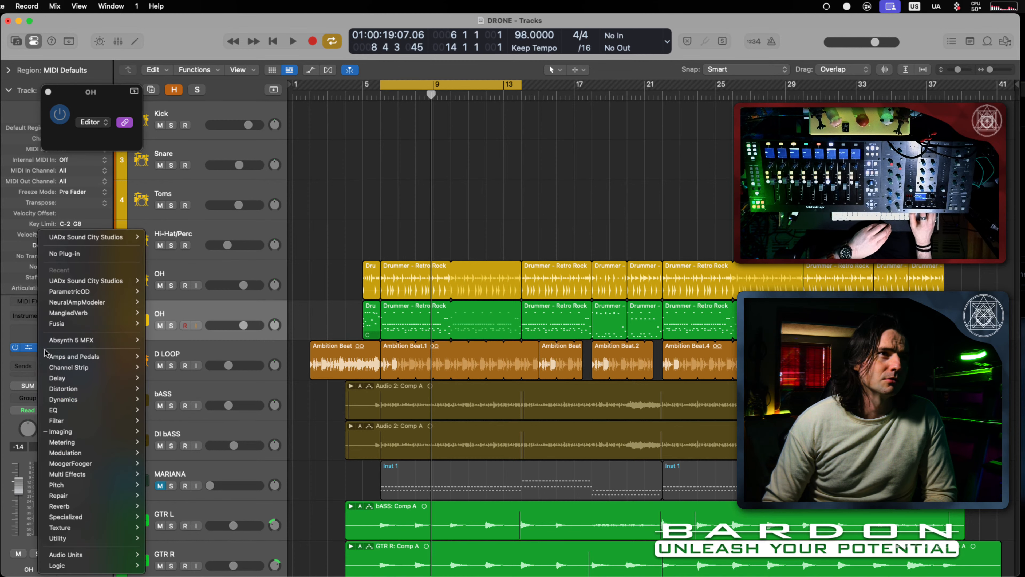
{"action": "left_click", "coordinate": [61, 253]}
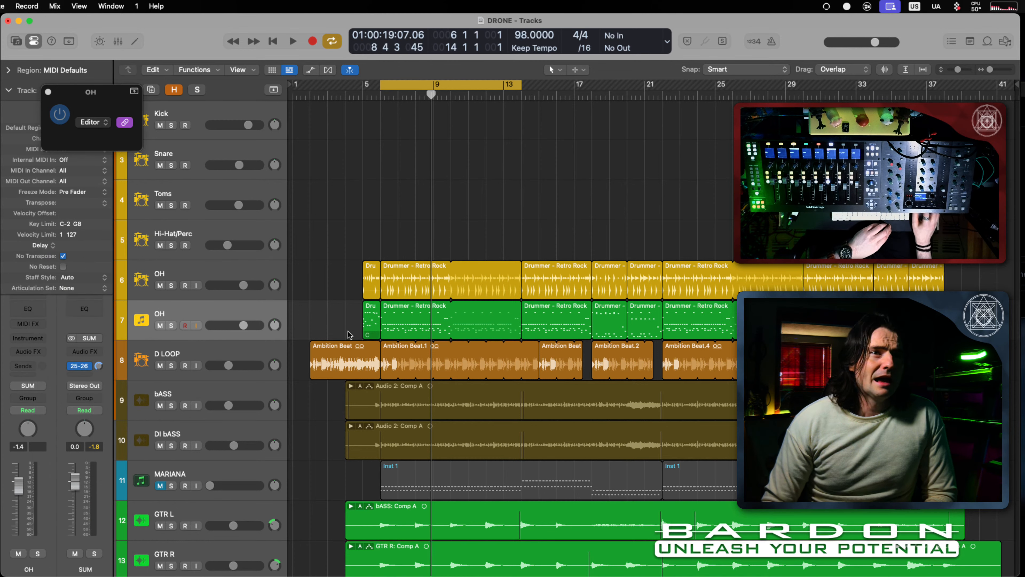
Step: Open the duplicate OH track's MIDI regions in the Piano Roll, select every C1 note, and examine them across the song
{"action": "left_click", "coordinate": [345, 323]}
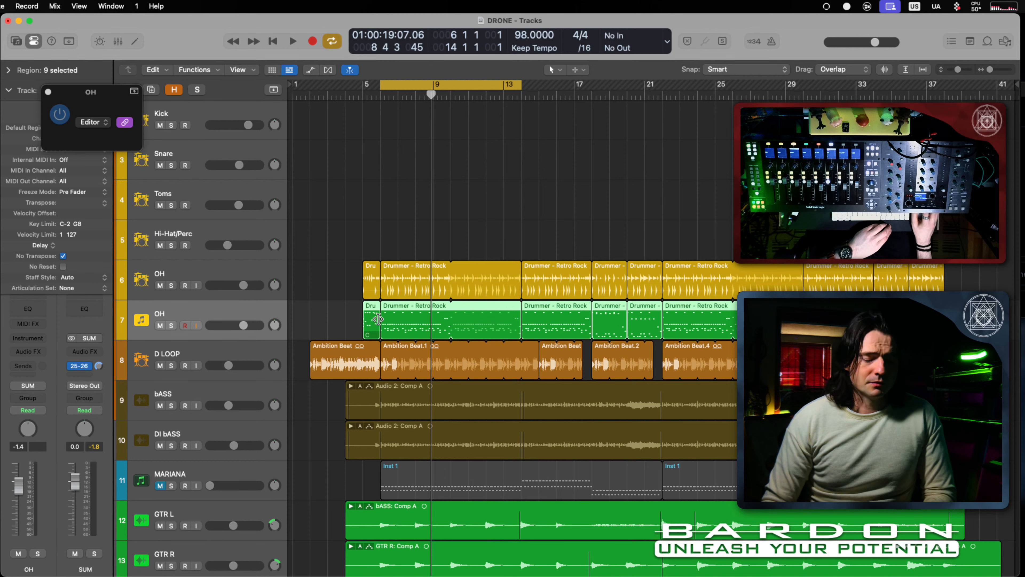
{"action": "key", "text": "p"}
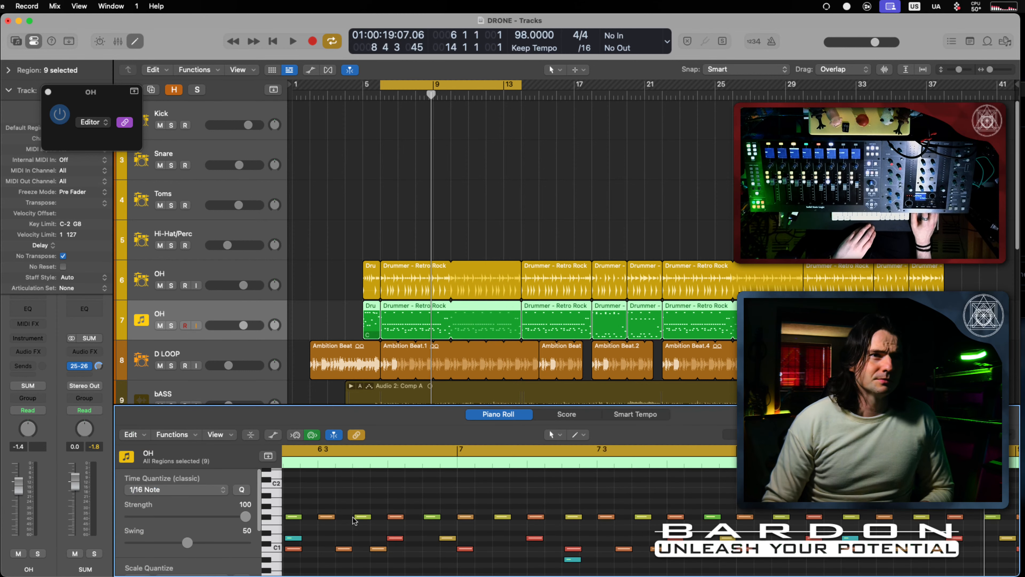
{"action": "scroll", "coordinate": [353, 518], "scroll_direction": "down", "scroll_amount": 2}
{"action": "scroll", "coordinate": [354, 518], "scroll_direction": "left", "scroll_amount": 2}
{"action": "scroll", "coordinate": [355, 517], "scroll_direction": "left", "scroll_amount": 3}
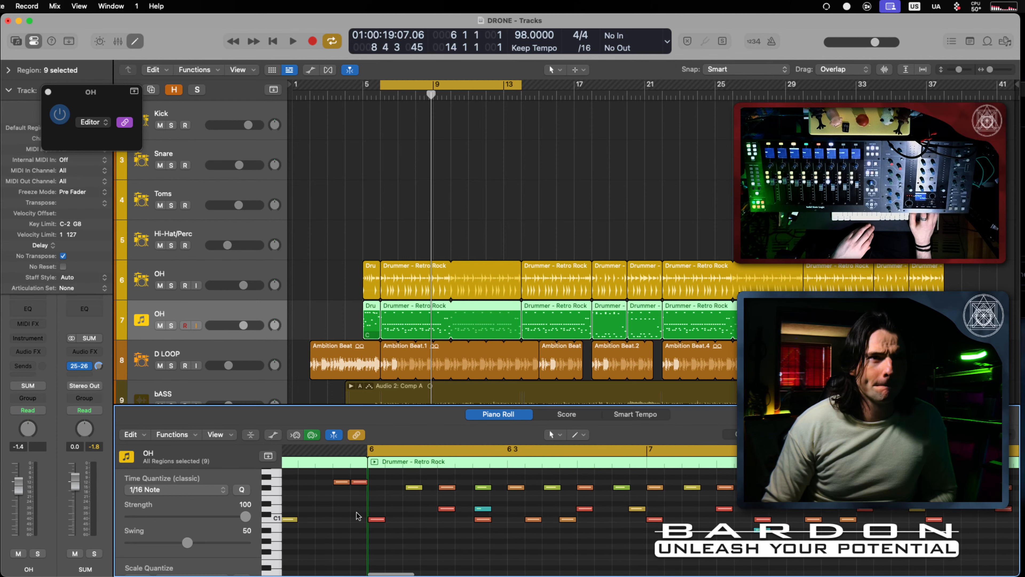
{"action": "scroll", "coordinate": [364, 516], "scroll_direction": "left", "scroll_amount": 2}
{"action": "left_click", "coordinate": [276, 521]}
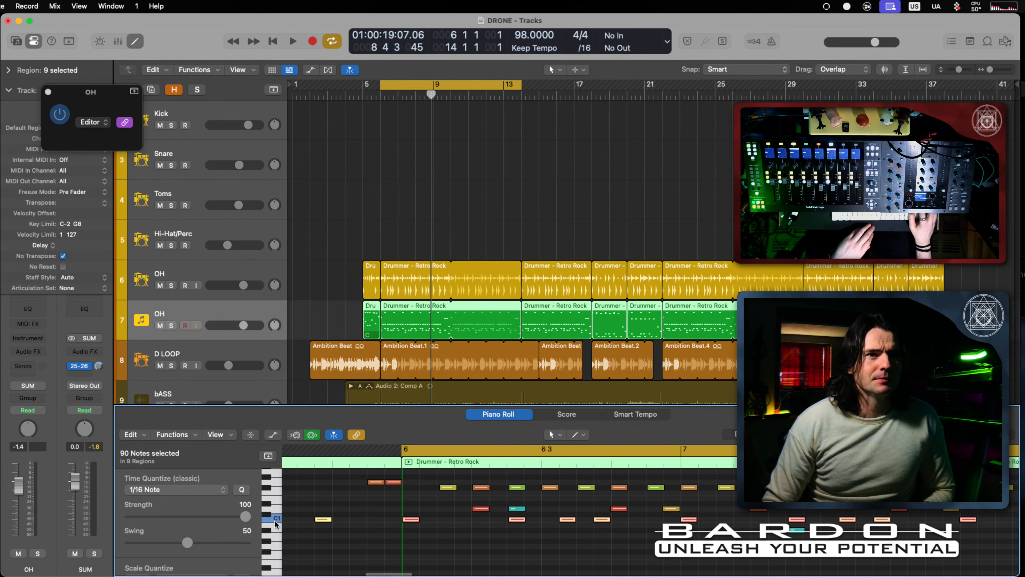
{"action": "scroll", "coordinate": [501, 505], "scroll_direction": "right", "scroll_amount": 20}
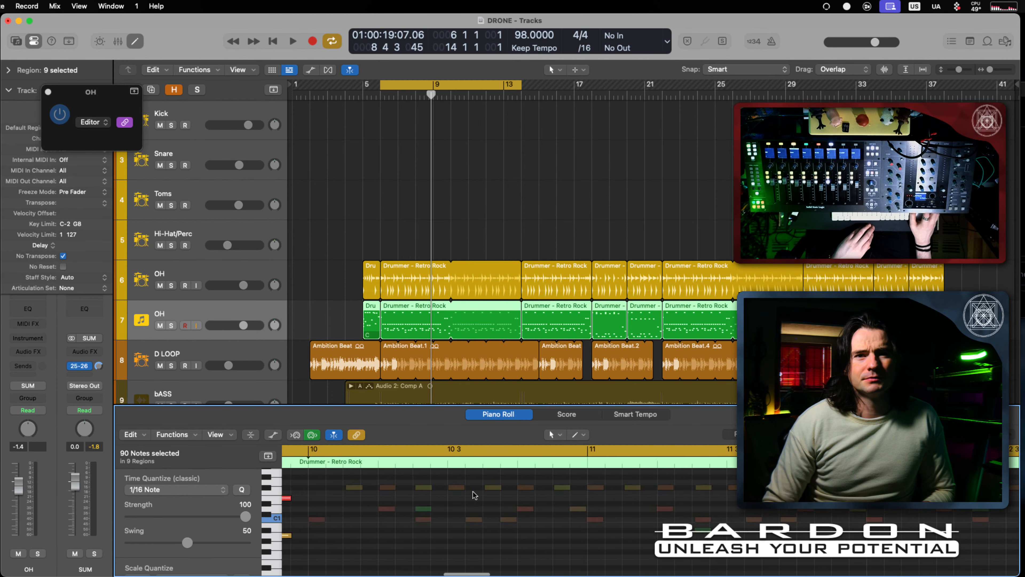
{"action": "scroll", "coordinate": [475, 496], "scroll_direction": "right", "scroll_amount": 20}
Step: Join all the MIDI regions on the duplicate OH track into one continuous Drummer - Retro Rock region and select it
{"action": "left_click", "coordinate": [343, 317]}
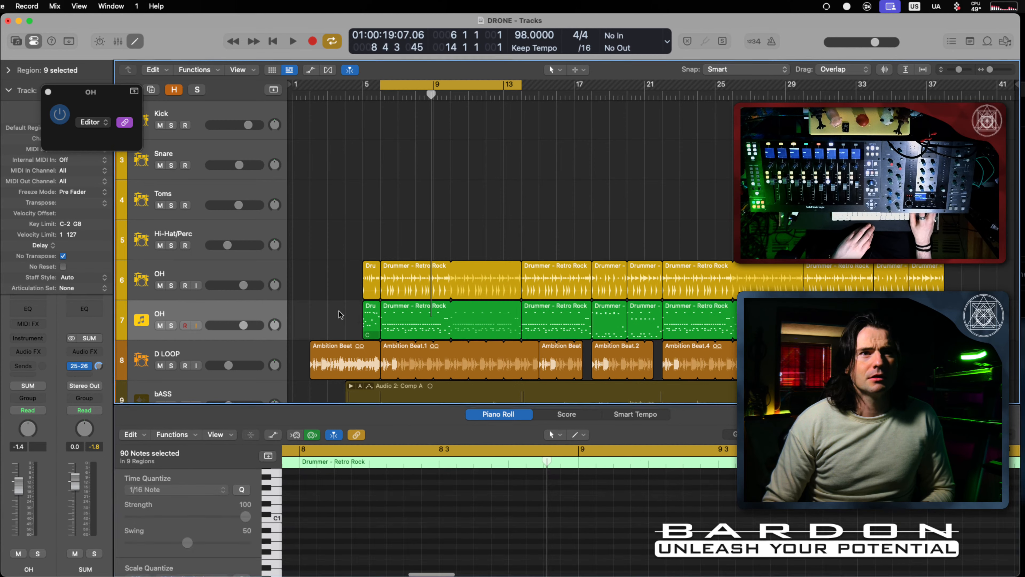
{"action": "left_click", "coordinate": [341, 319]}
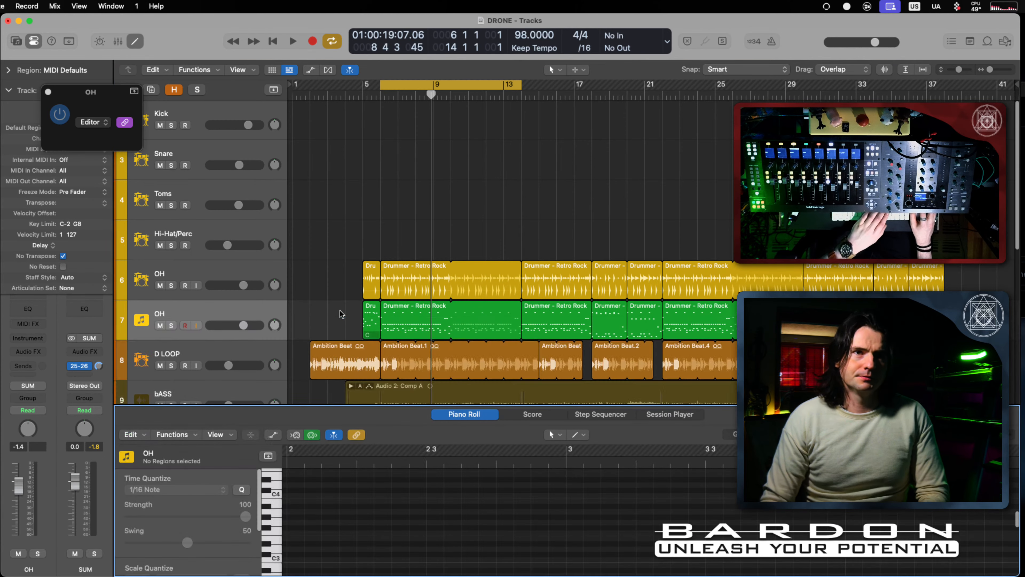
{"action": "key", "text": "e"}
{"action": "left_click_drag", "start_coordinate": [341, 319], "coordinate": [924, 322]}
{"action": "key", "text": "t"}
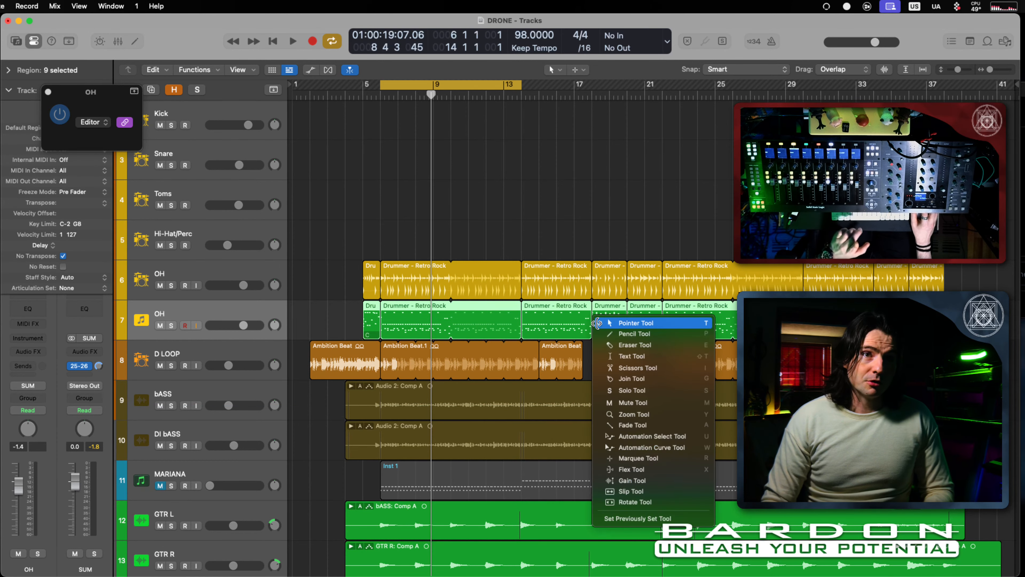
{"action": "key", "text": "p"}
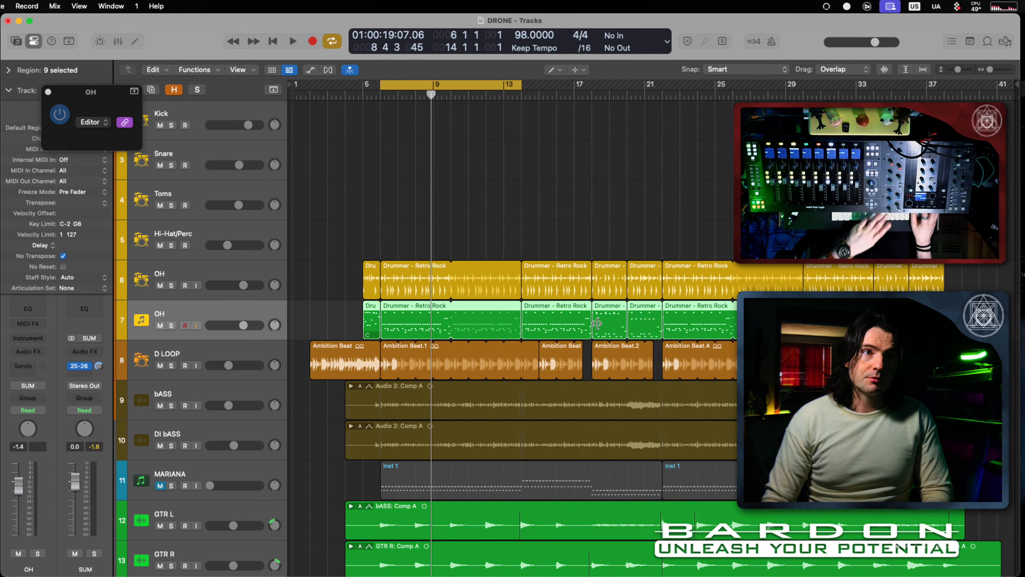
{"action": "key", "text": "t"}
{"action": "key", "text": "g"}
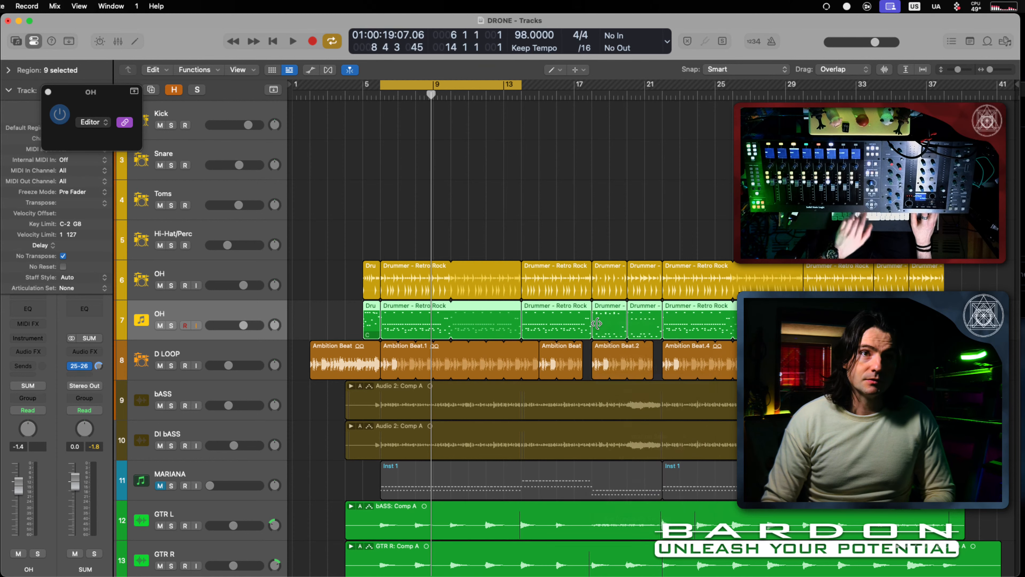
{"action": "left_click", "coordinate": [509, 331]}
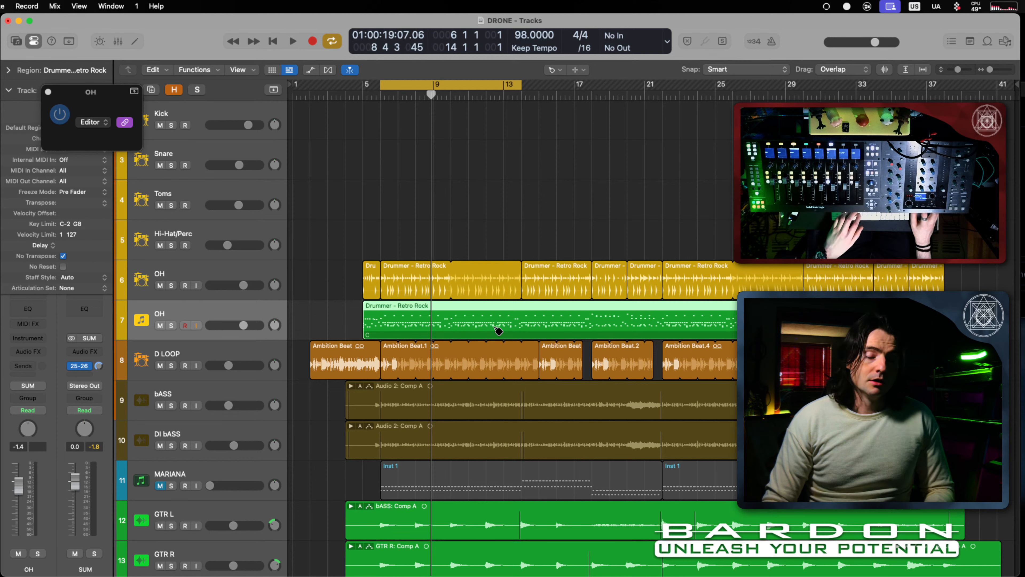
{"action": "key", "text": "t"}
{"action": "key", "text": "t"}
{"action": "left_click", "coordinate": [326, 322]}
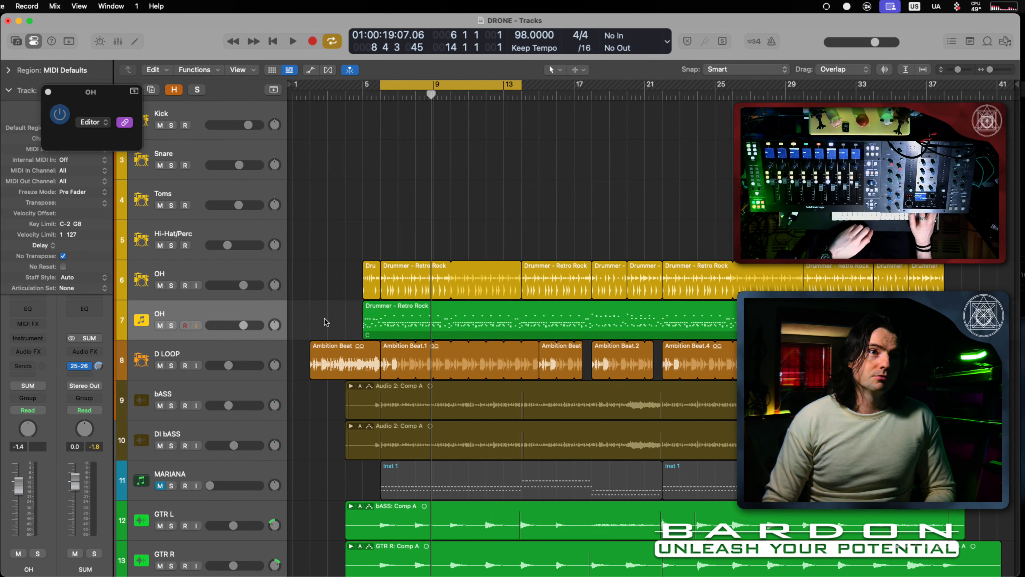
{"action": "left_click", "coordinate": [409, 314]}
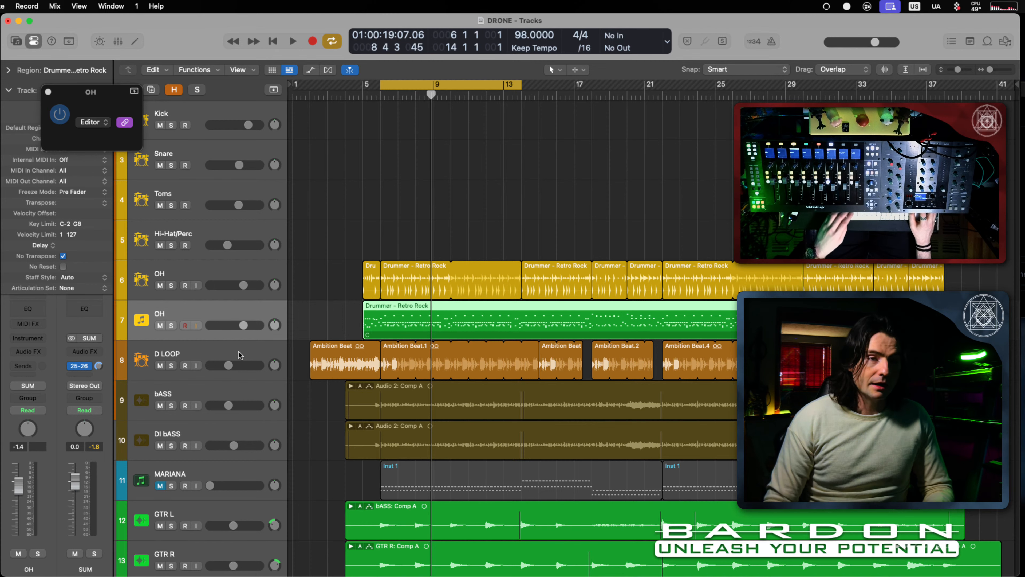
Step: Close the floating OH plug-in window and create one software instrument track with an empty channel strip, output to Bus 11 (SUM)
{"action": "left_click", "coordinate": [47, 92]}
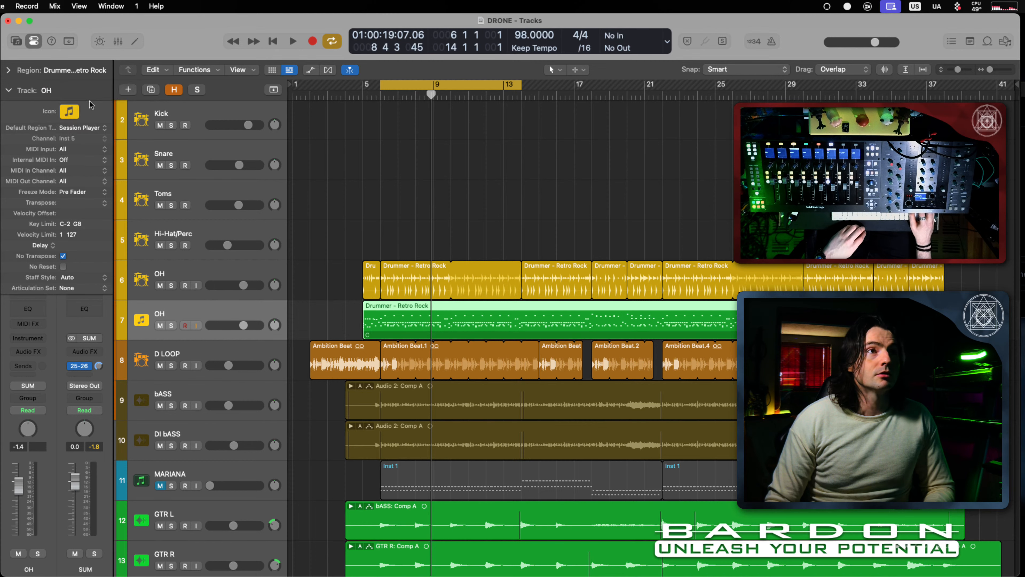
{"action": "left_click", "coordinate": [128, 90]}
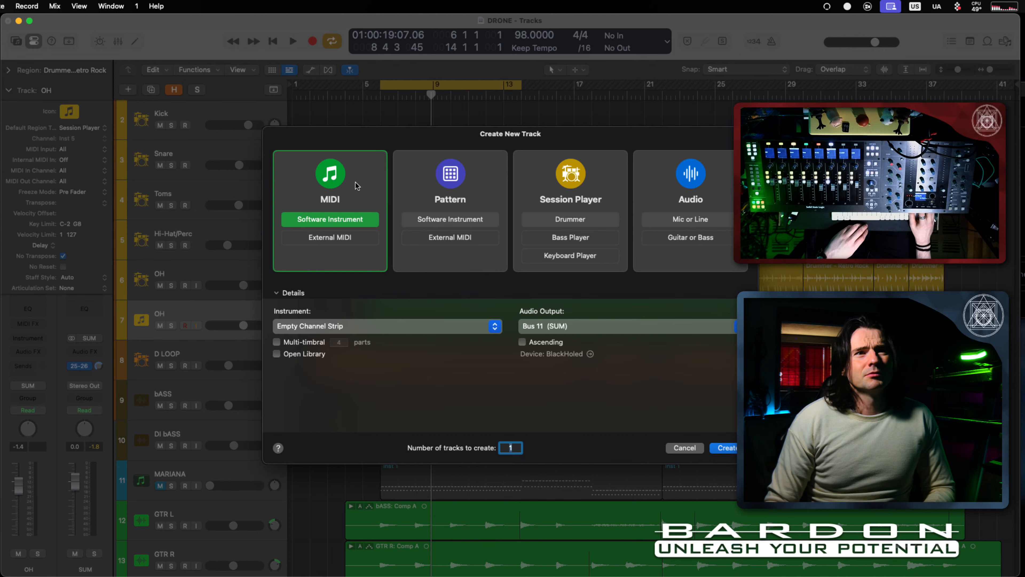
{"action": "key", "text": "Return"}
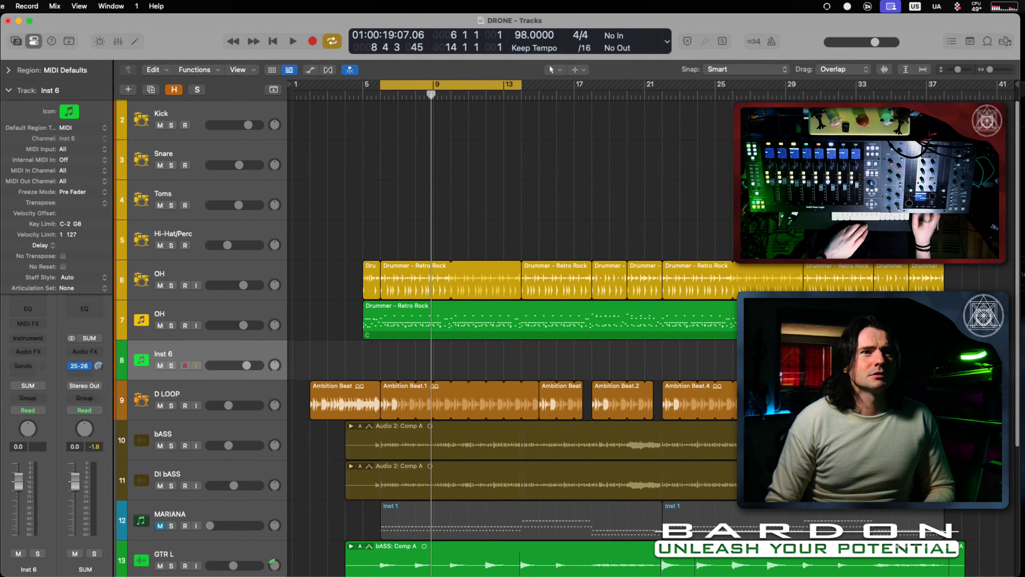
Step: Collapse the track parameters and insert a mono Sampler (Multi-Sample) as the new track's instrument
{"action": "left_click", "coordinate": [8, 90]}
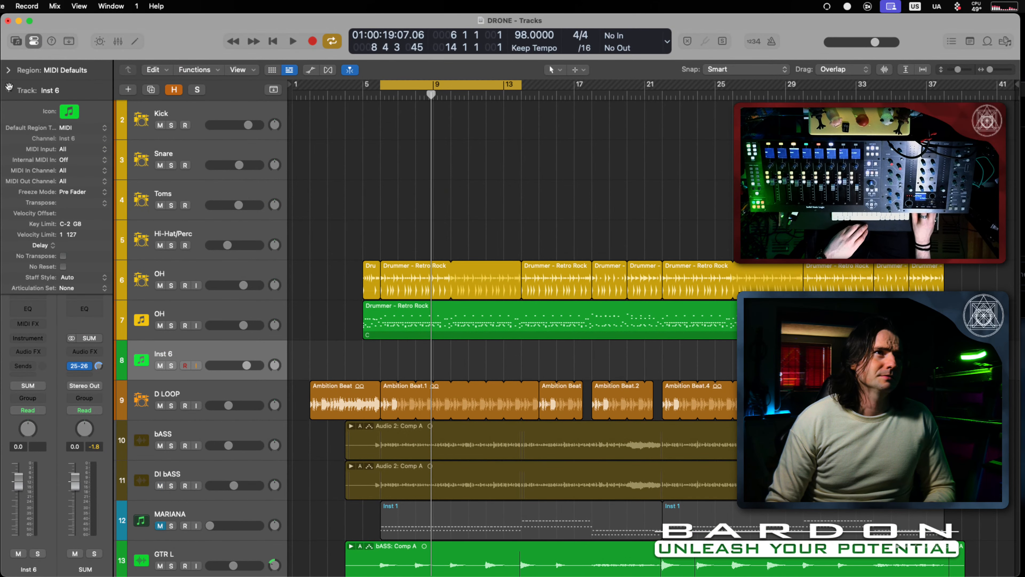
{"action": "left_click", "coordinate": [35, 338]}
{"action": "mouse_move", "coordinate": [83, 542]}
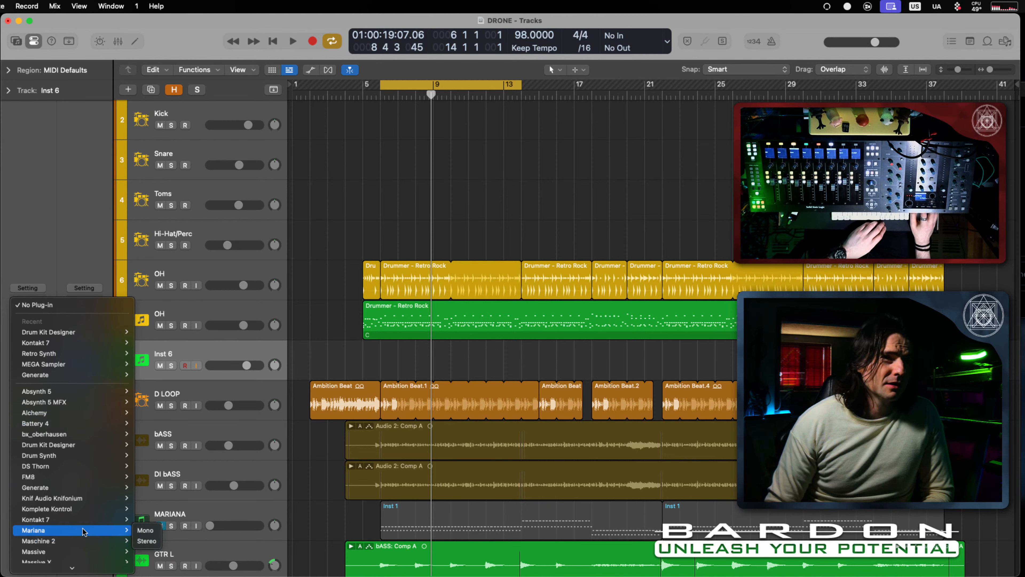
{"action": "scroll", "coordinate": [84, 531], "scroll_direction": "down", "scroll_amount": 5}
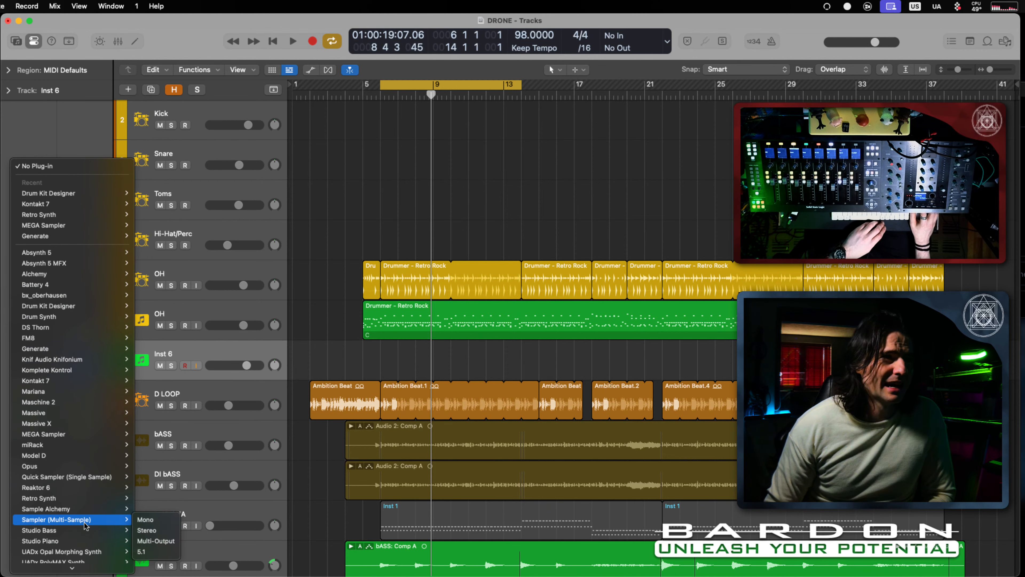
{"action": "scroll", "coordinate": [89, 487], "scroll_direction": "down", "scroll_amount": 4}
{"action": "mouse_move", "coordinate": [92, 492]}
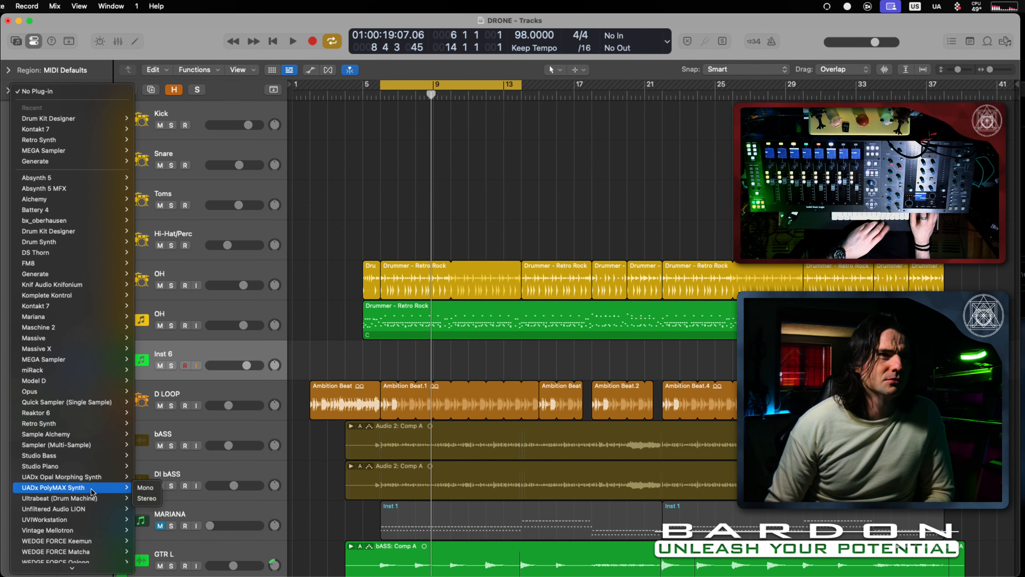
{"action": "mouse_move", "coordinate": [90, 472]}
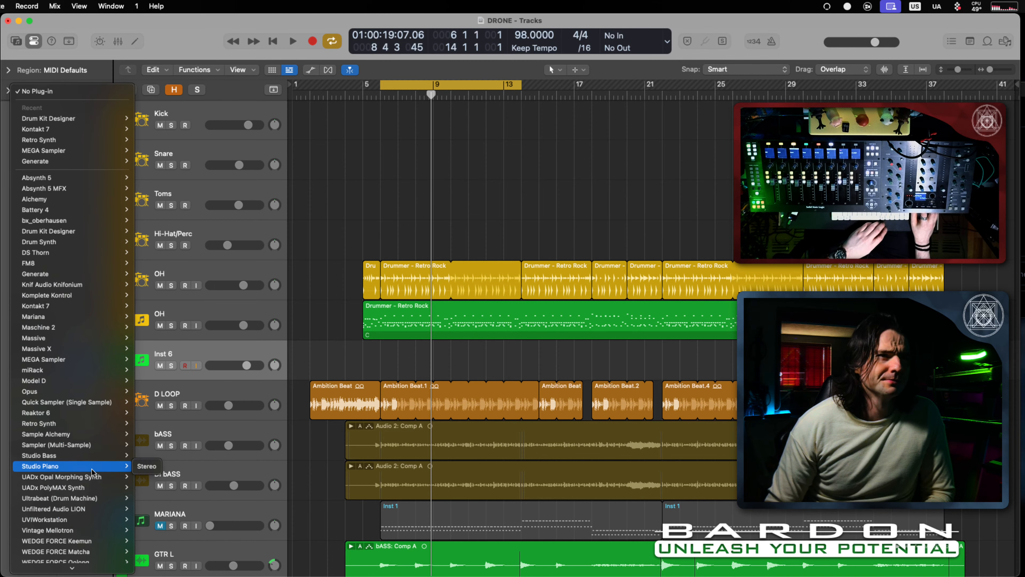
{"action": "scroll", "coordinate": [92, 471], "scroll_direction": "down", "scroll_amount": 3}
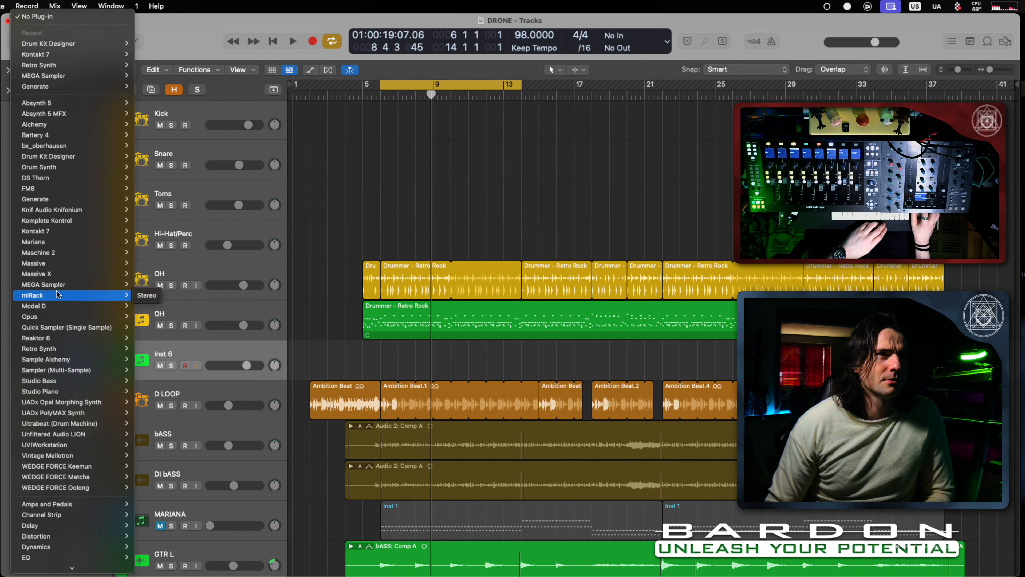
{"action": "mouse_move", "coordinate": [83, 291]}
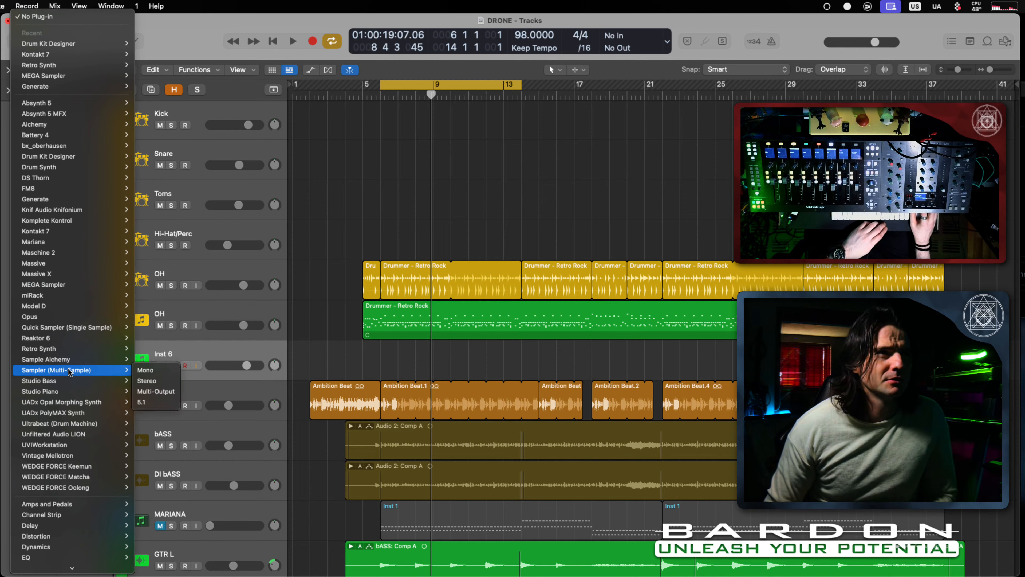
{"action": "mouse_move", "coordinate": [74, 361]}
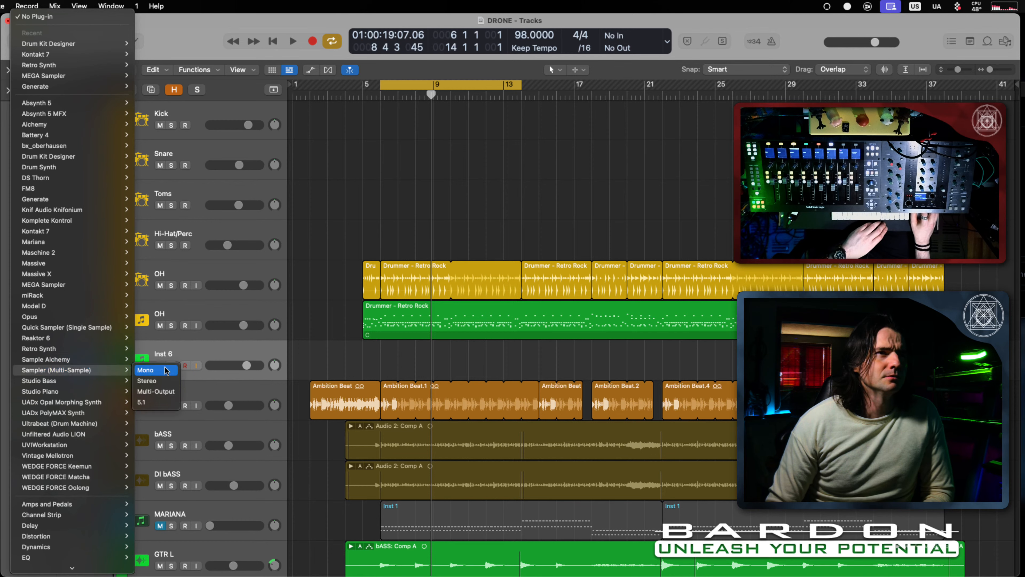
{"action": "left_click", "coordinate": [167, 369]}
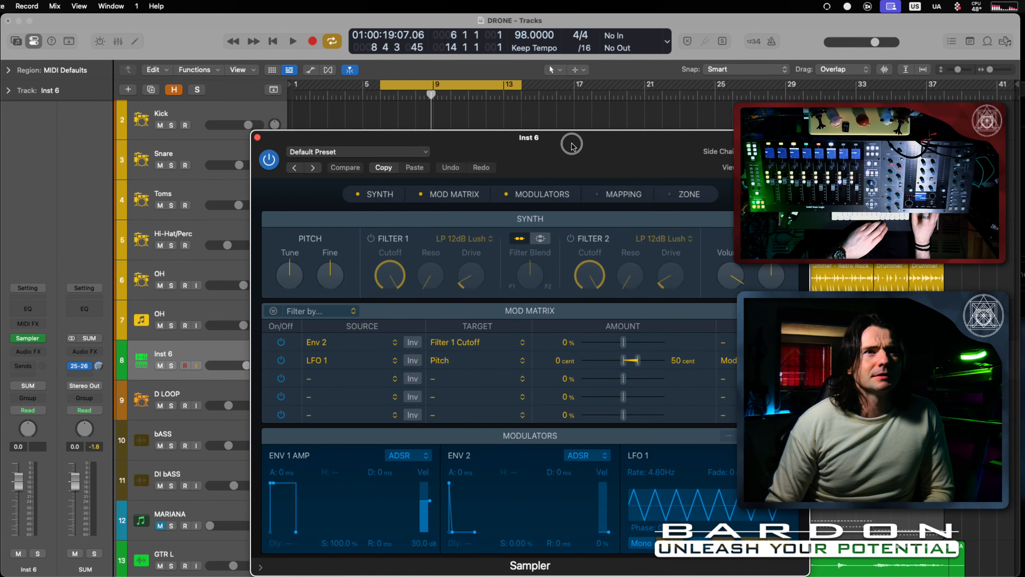
{"action": "left_click_drag", "start_coordinate": [571, 145], "coordinate": [426, 145]}
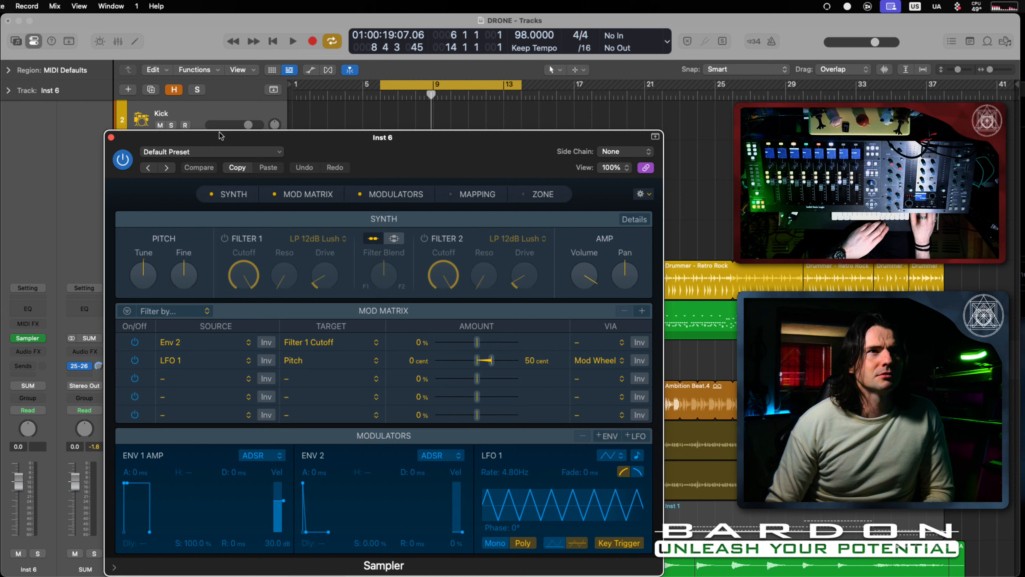
Step: Load the Electronic Kick C1 22 preset from Sampler's single electronic kick drums
{"action": "left_click", "coordinate": [221, 151]}
{"action": "mouse_move", "coordinate": [273, 448]}
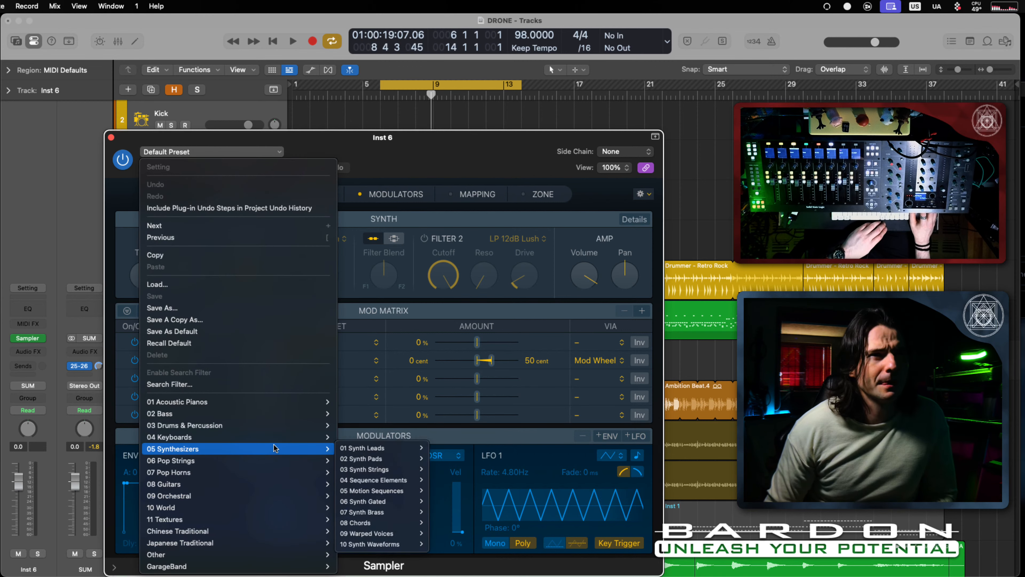
{"action": "mouse_move", "coordinate": [281, 404]}
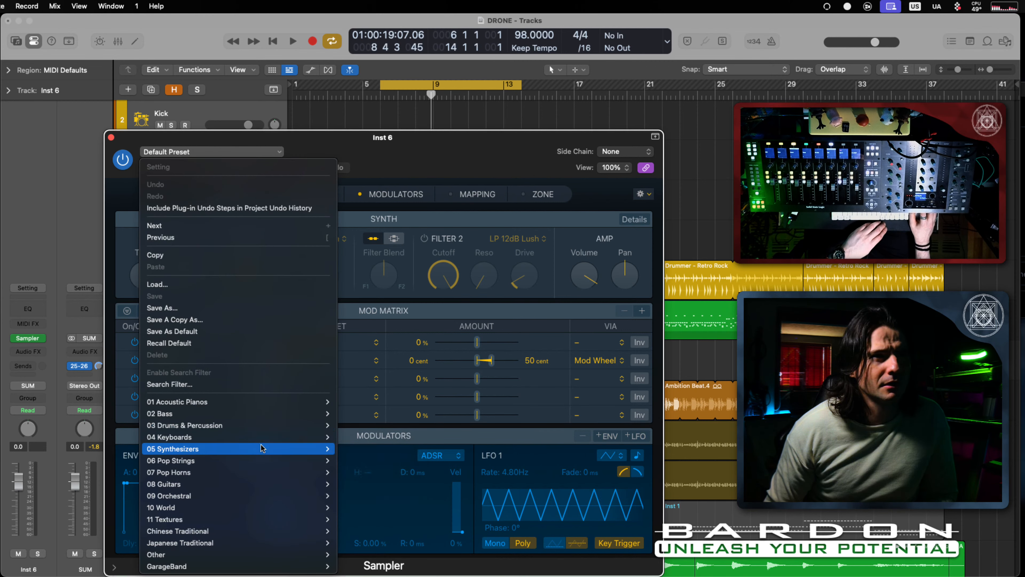
{"action": "mouse_move", "coordinate": [267, 426]}
{"action": "mouse_move", "coordinate": [403, 424]}
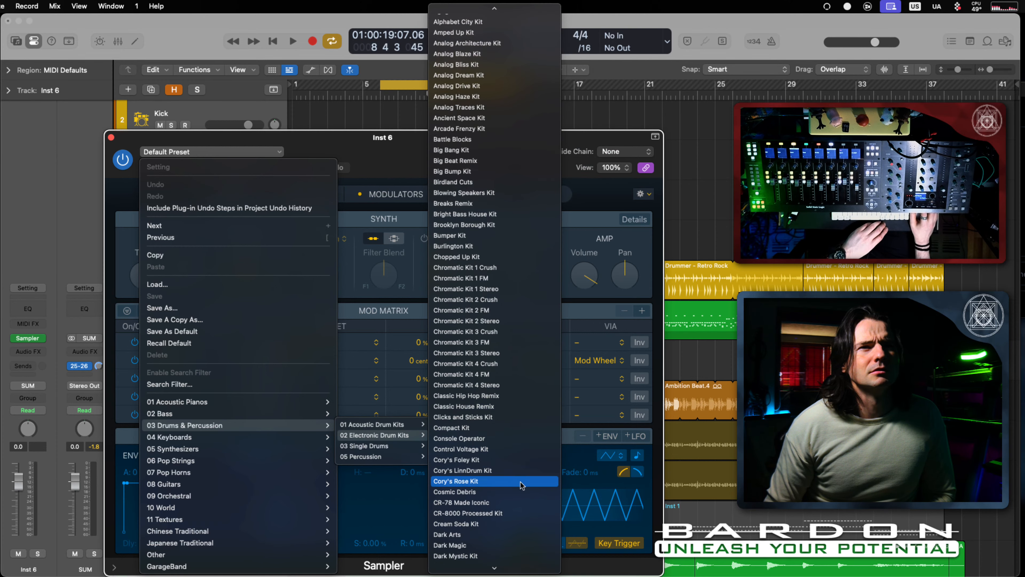
{"action": "mouse_move", "coordinate": [407, 462]}
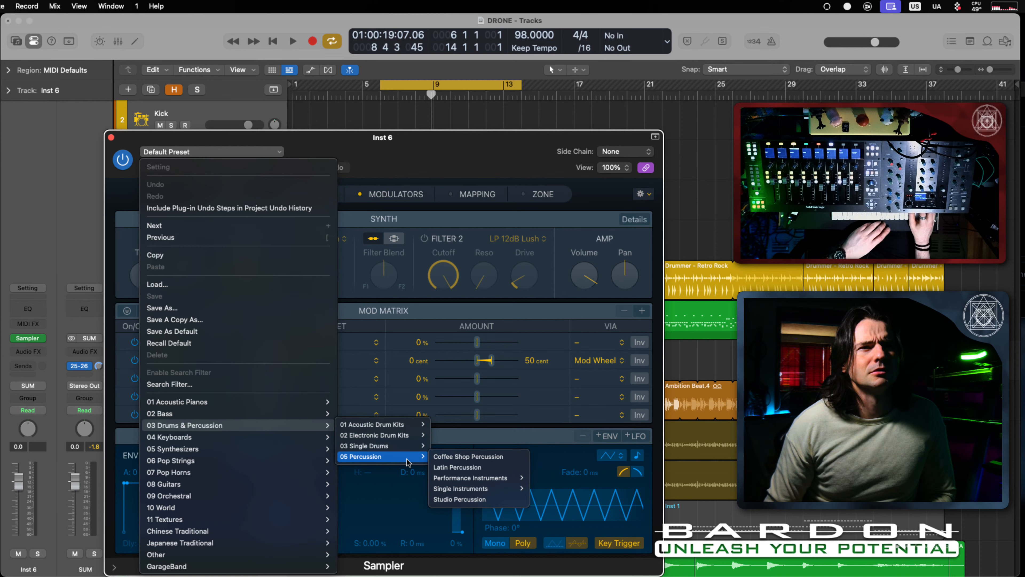
{"action": "mouse_move", "coordinate": [501, 494]}
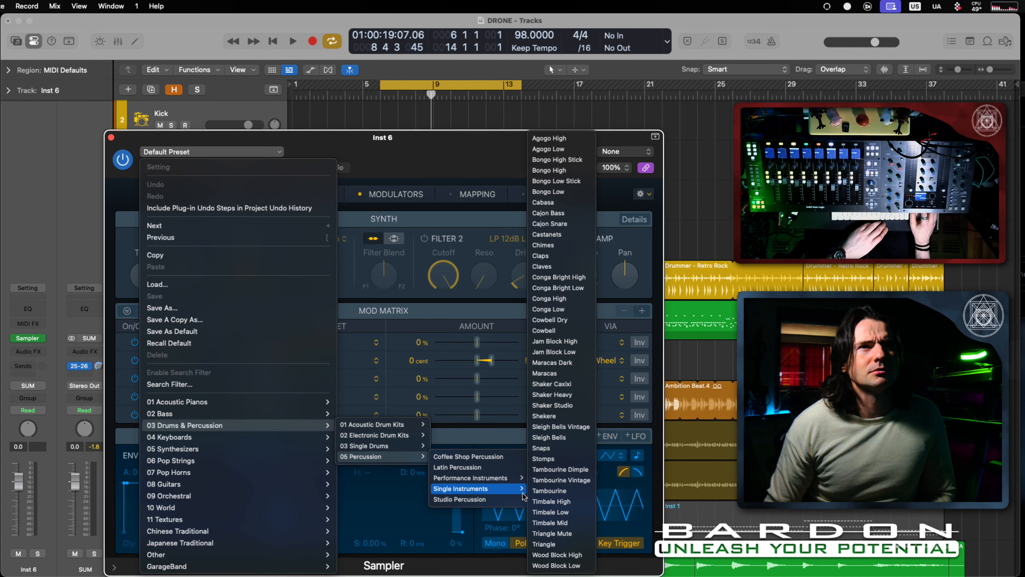
{"action": "mouse_move", "coordinate": [363, 449]}
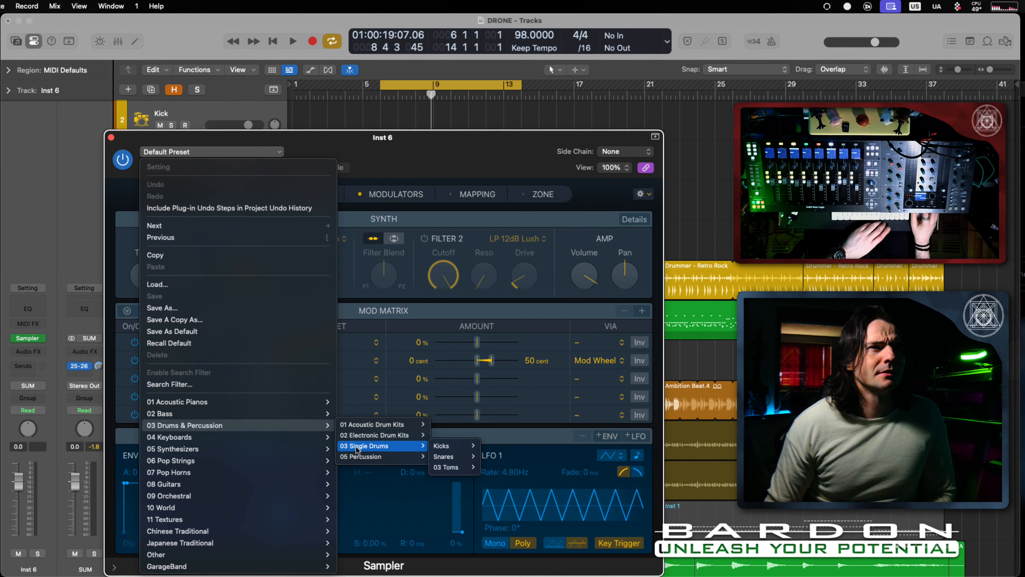
{"action": "mouse_move", "coordinate": [307, 413]}
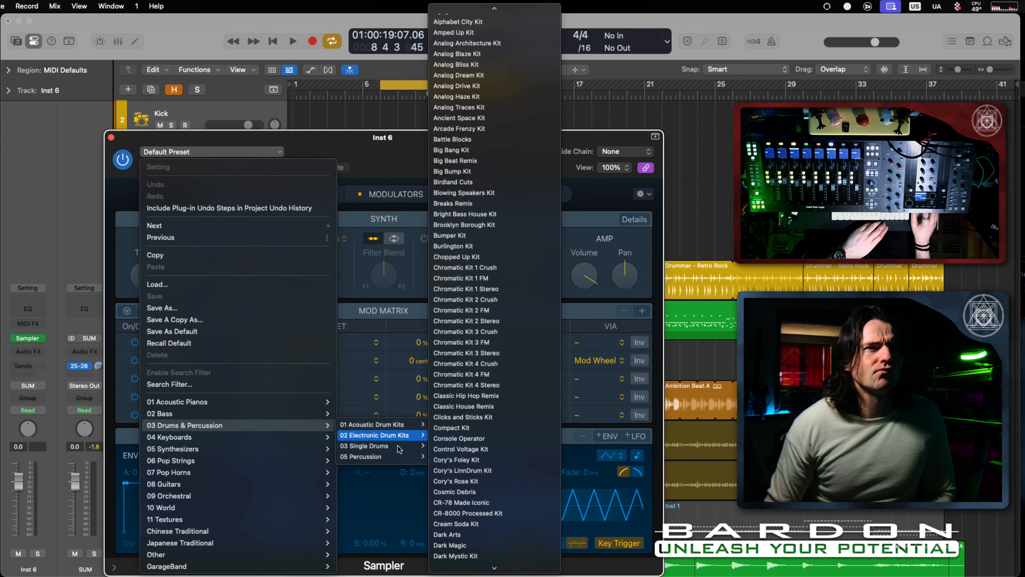
{"action": "mouse_move", "coordinate": [444, 445]}
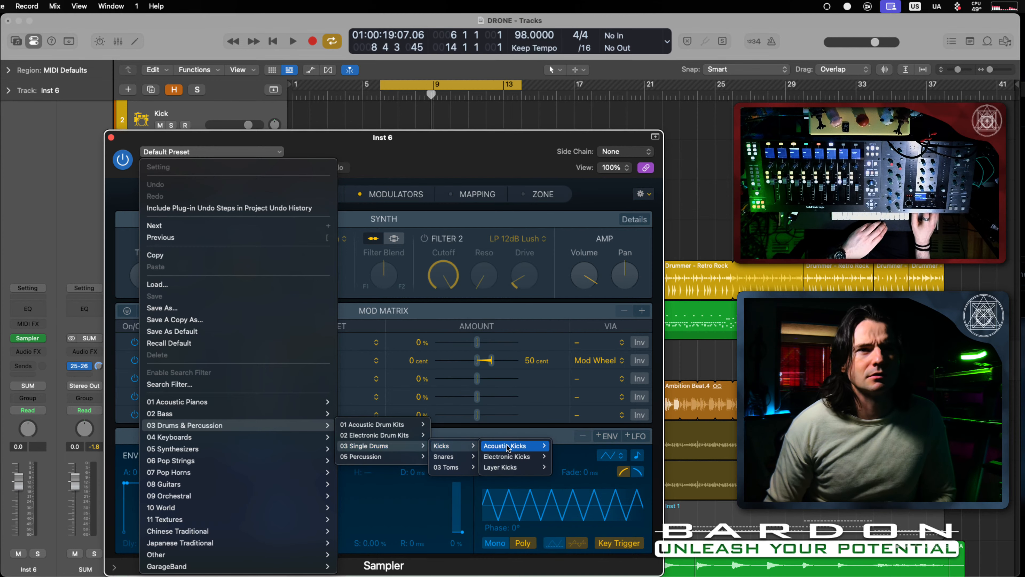
{"action": "mouse_move", "coordinate": [532, 459]}
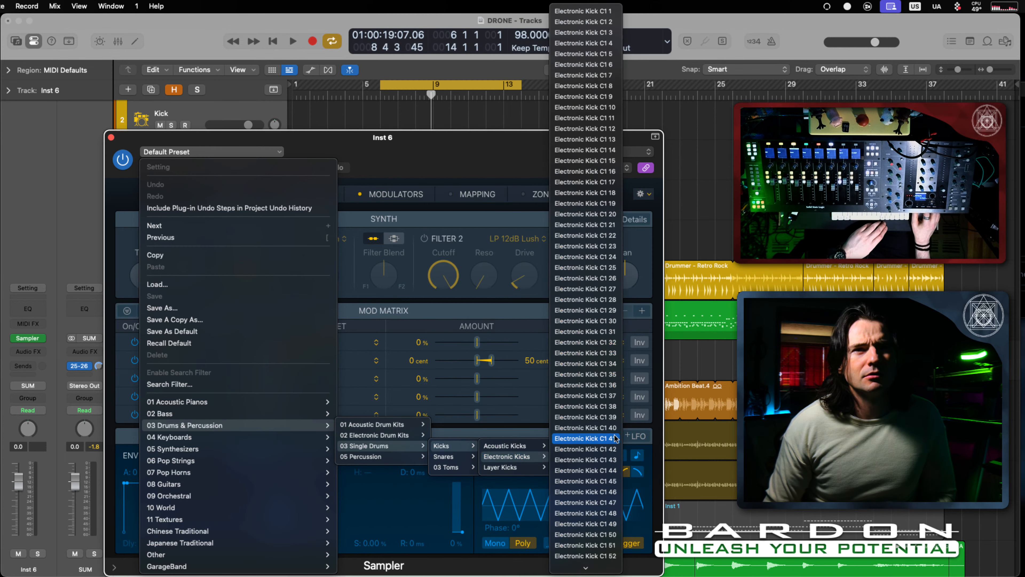
{"action": "left_click", "coordinate": [585, 235]}
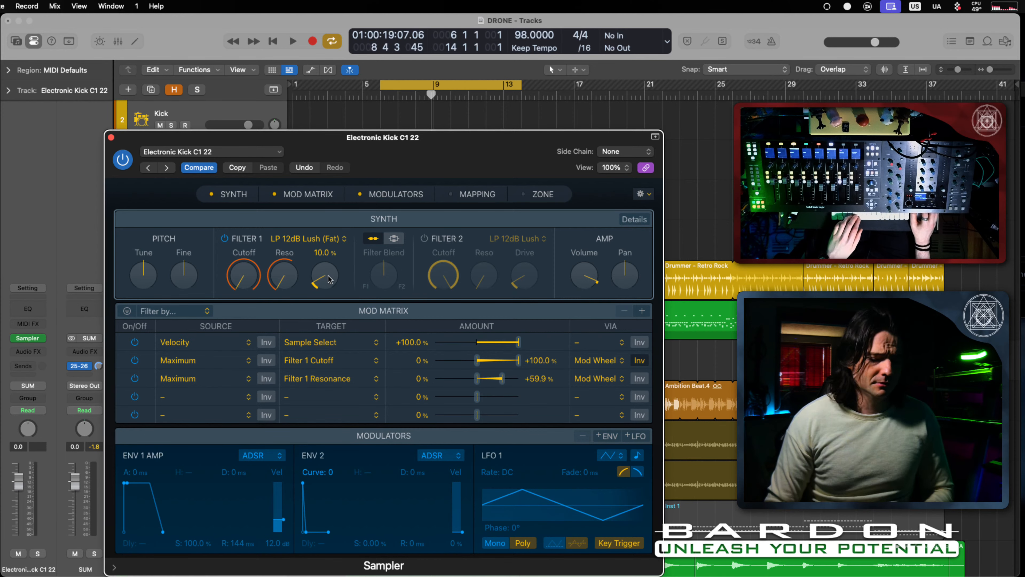
Step: Audition the electronic kick at several pitches with Musical Typing and lower its track volume to -6.2 dB
{"action": "key", "text": "super+k"}
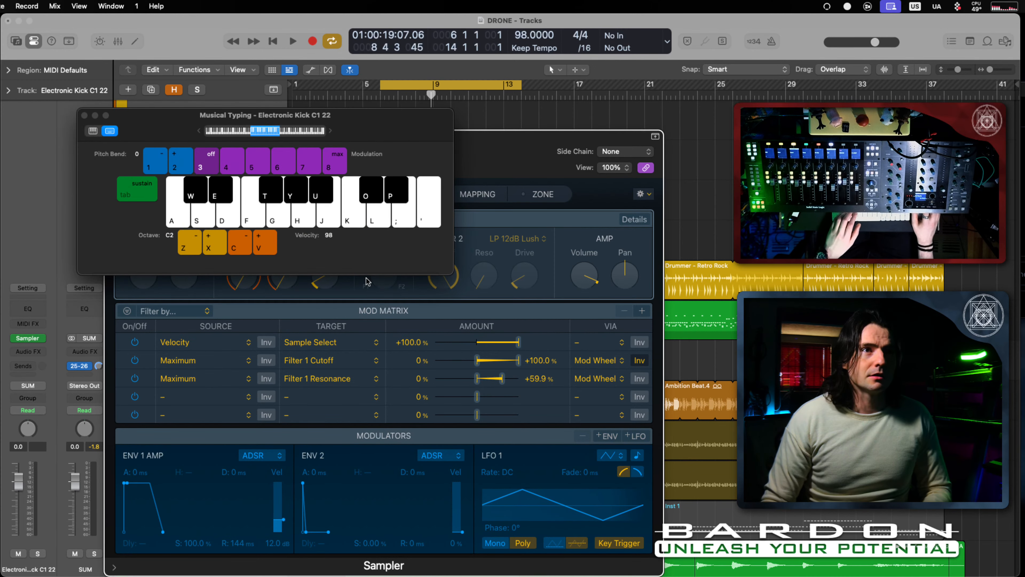
{"action": "key", "text": "a"}
{"action": "key", "text": "d"}
{"action": "key", "text": "f"}
{"action": "key", "text": "g"}
{"action": "key", "text": "g"}
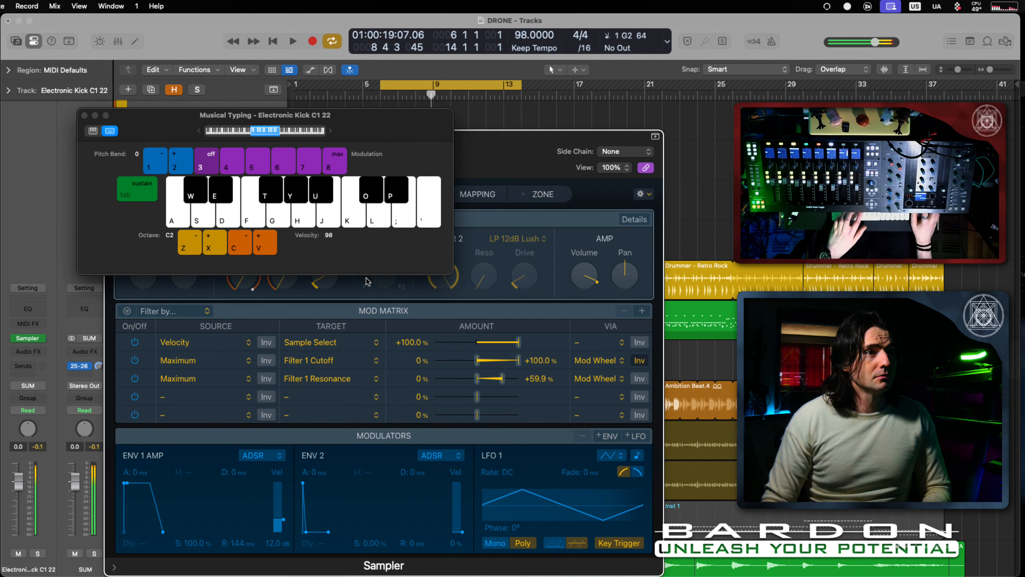
{"action": "key", "text": "d"}
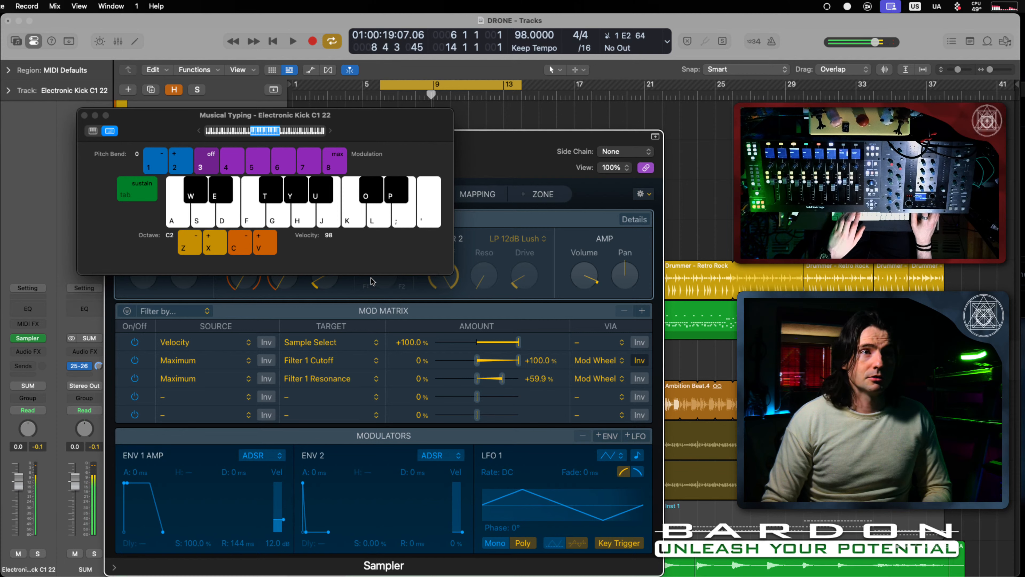
{"action": "left_click_drag", "start_coordinate": [22, 487], "coordinate": [33, 517]}
{"action": "key", "text": "g"}
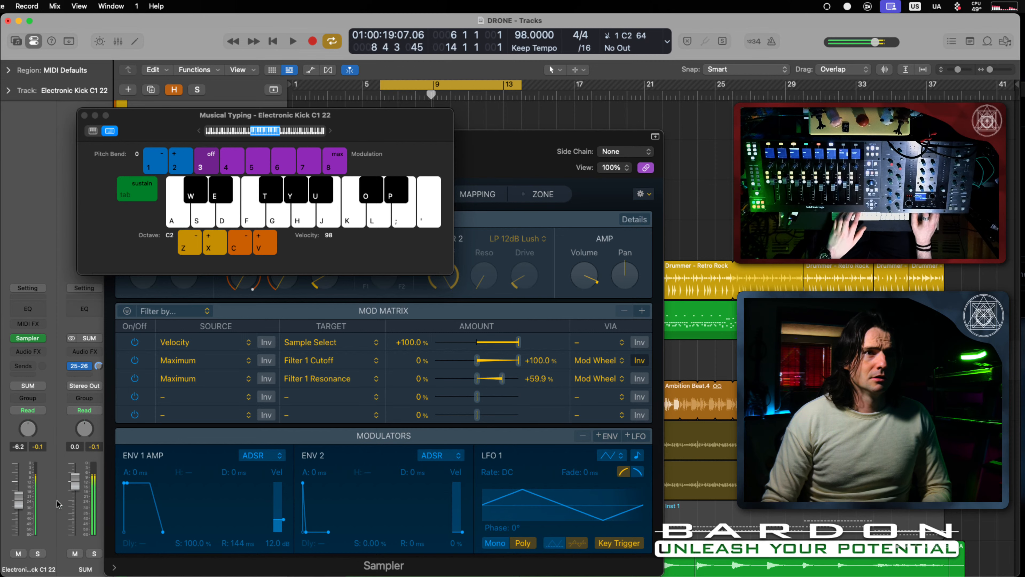
Step: Close the Sampler and Musical Typing windows and open the converted Drummer MIDI region in the Piano Roll
{"action": "left_click", "coordinate": [512, 139]}
{"action": "left_click", "coordinate": [111, 137]}
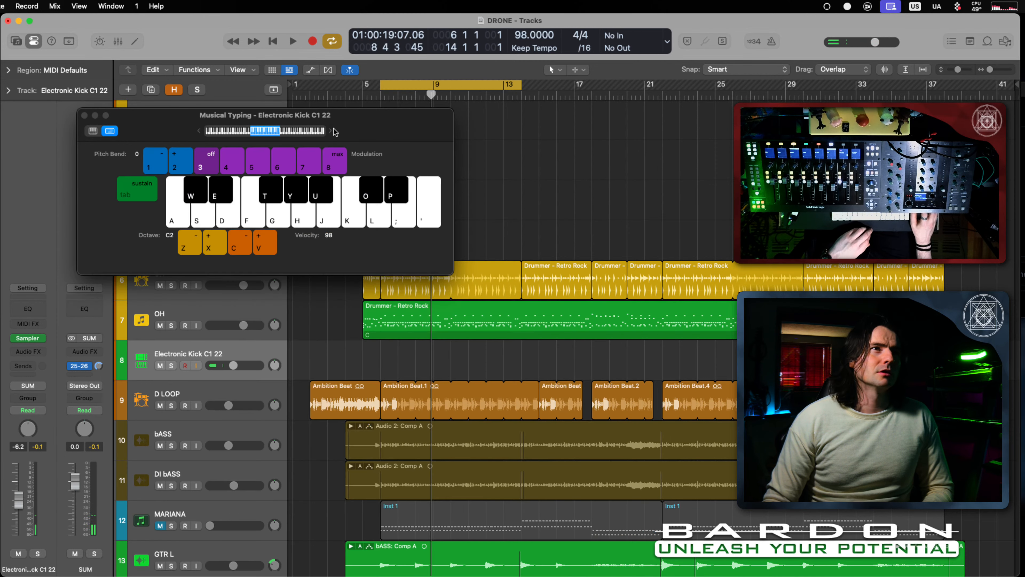
{"action": "left_click", "coordinate": [84, 115]}
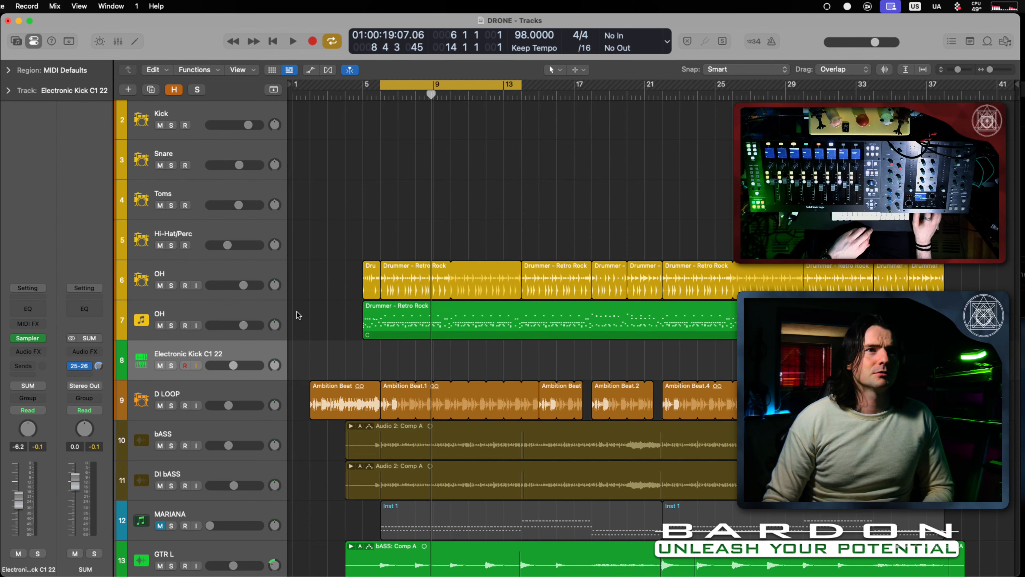
{"action": "double_click", "coordinate": [503, 317]}
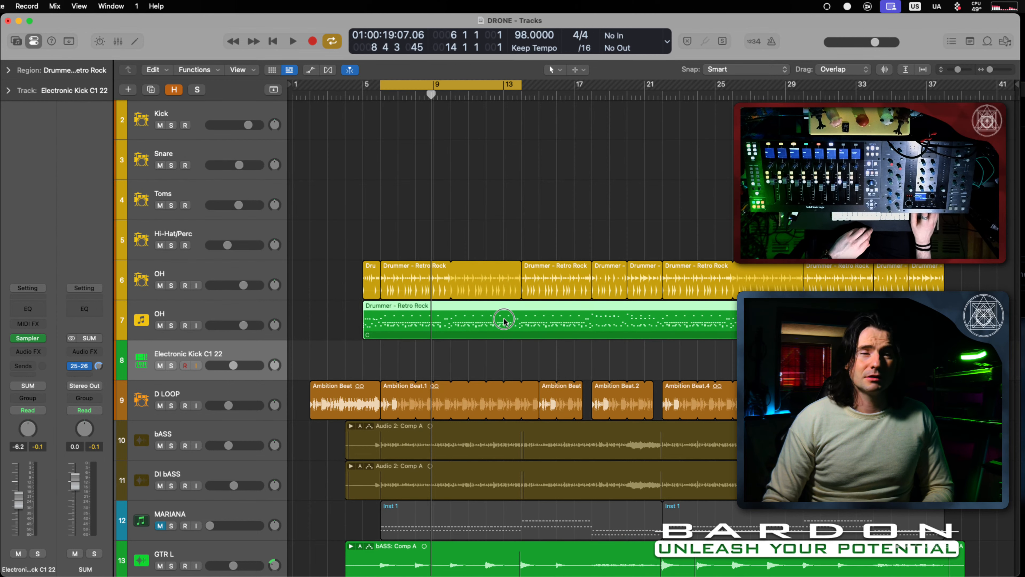
{"action": "scroll", "coordinate": [373, 529], "scroll_direction": "left", "scroll_amount": 10}
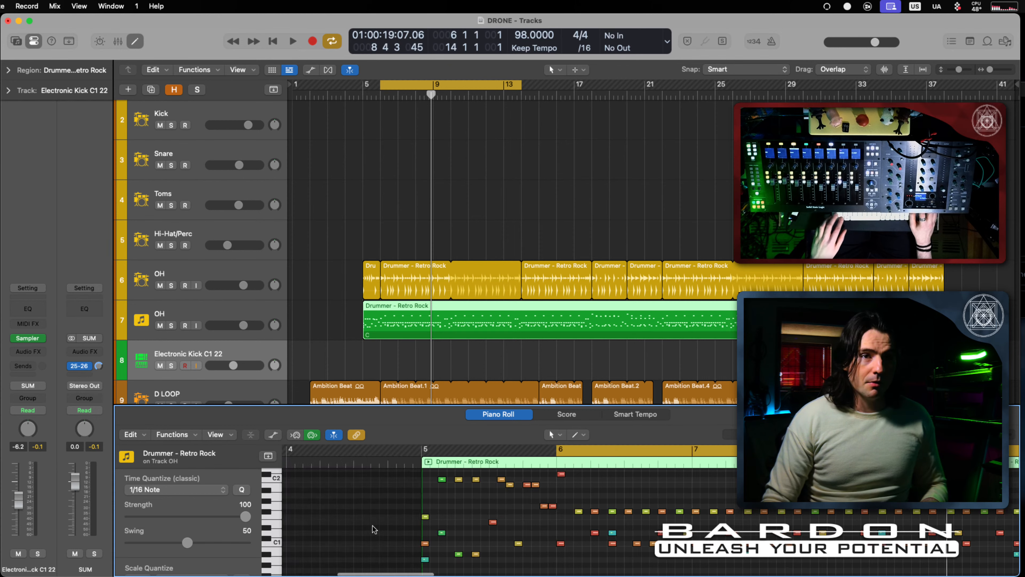
{"action": "scroll", "coordinate": [374, 530], "scroll_direction": "down", "scroll_amount": 5}
{"action": "scroll", "coordinate": [374, 529], "scroll_direction": "up", "scroll_amount": 5}
{"action": "scroll", "coordinate": [388, 528], "scroll_direction": "right", "scroll_amount": 5}
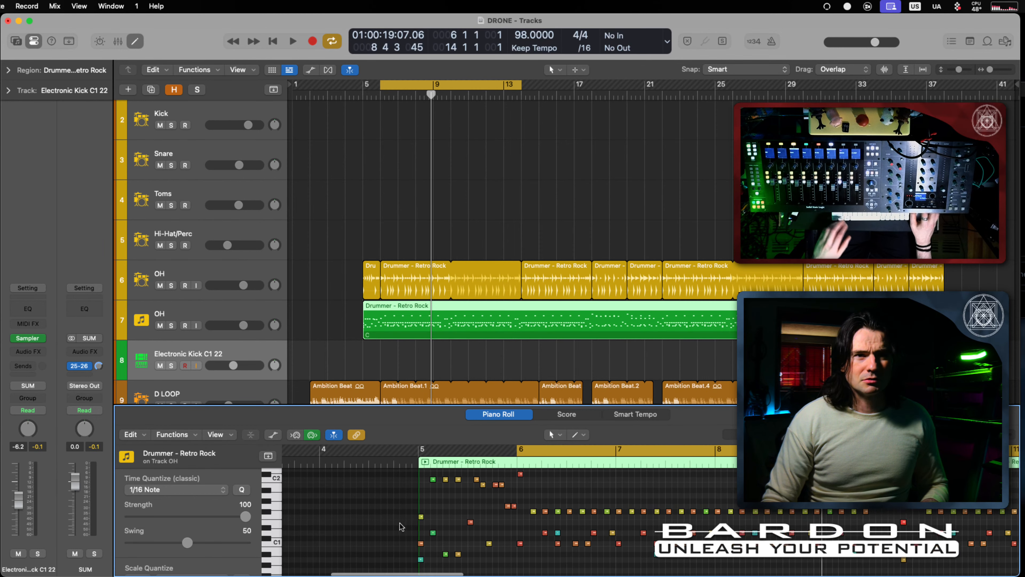
Step: Select and copy all the C1 kick notes in the Drummer MIDI region
{"action": "left_click", "coordinate": [273, 543]}
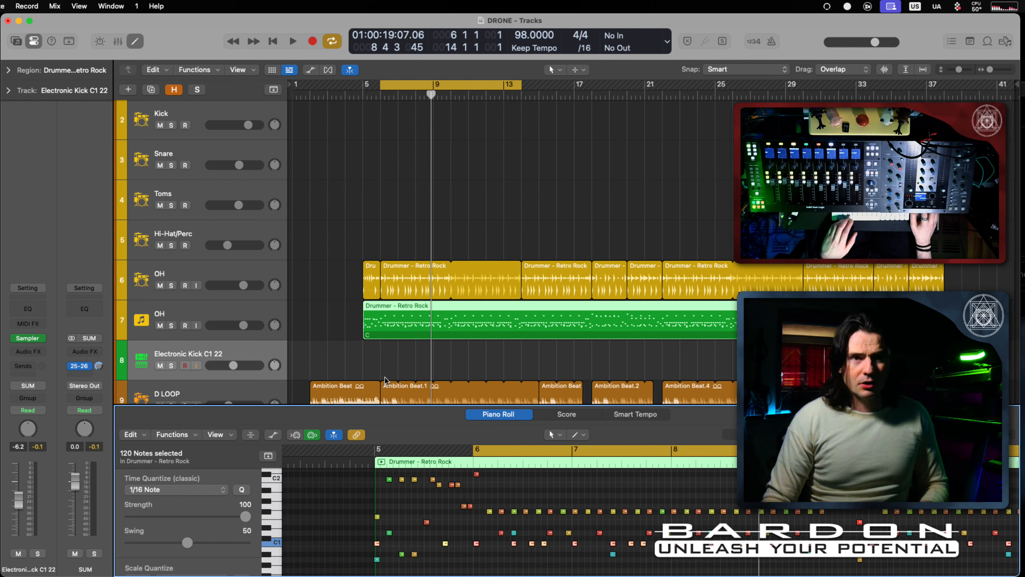
{"action": "scroll", "coordinate": [690, 499], "scroll_direction": "right", "scroll_amount": 15}
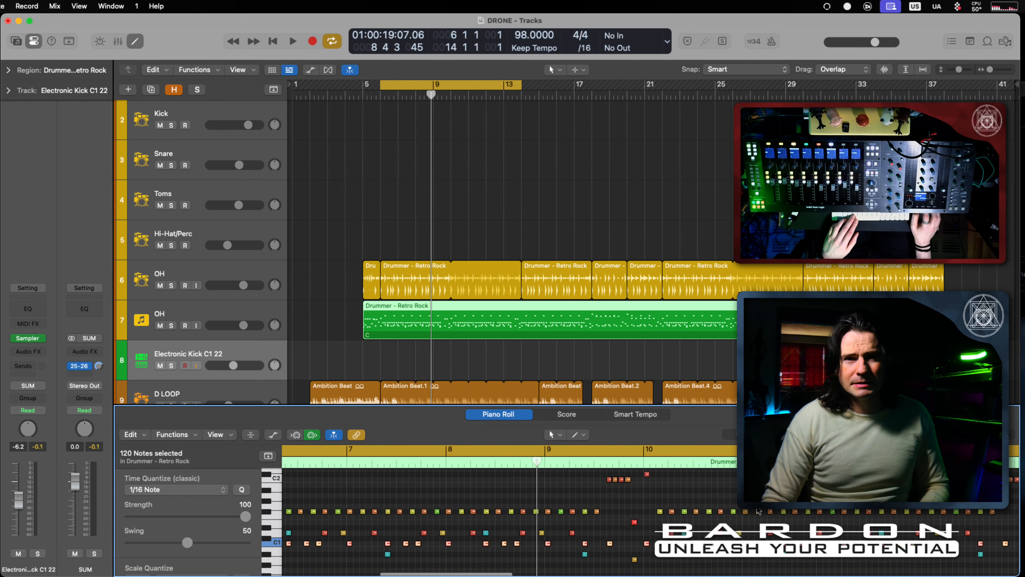
{"action": "scroll", "coordinate": [690, 499], "scroll_direction": "right", "scroll_amount": 5}
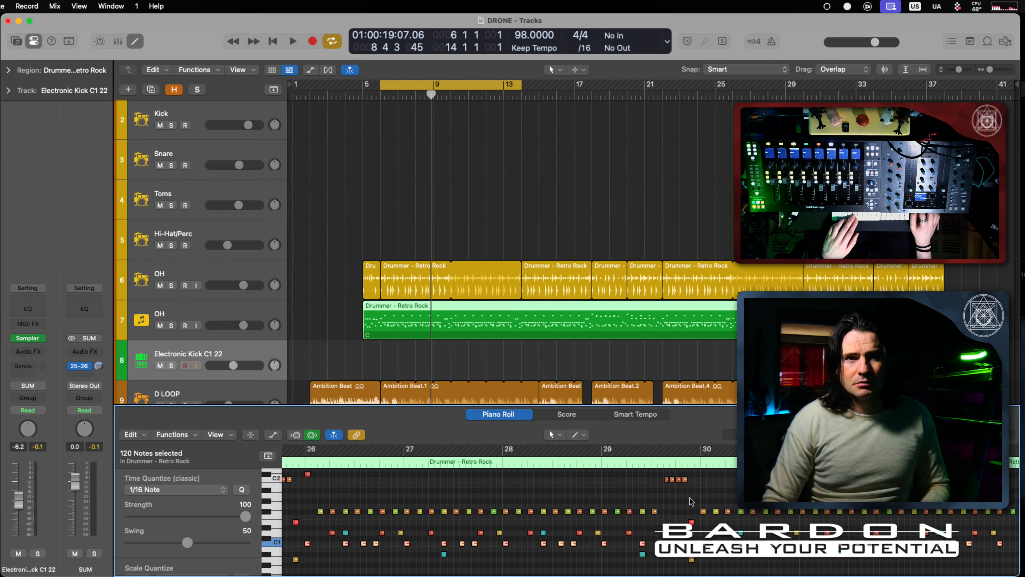
{"action": "scroll", "coordinate": [691, 499], "scroll_direction": "left", "scroll_amount": 15}
{"action": "scroll", "coordinate": [690, 498], "scroll_direction": "left", "scroll_amount": 4}
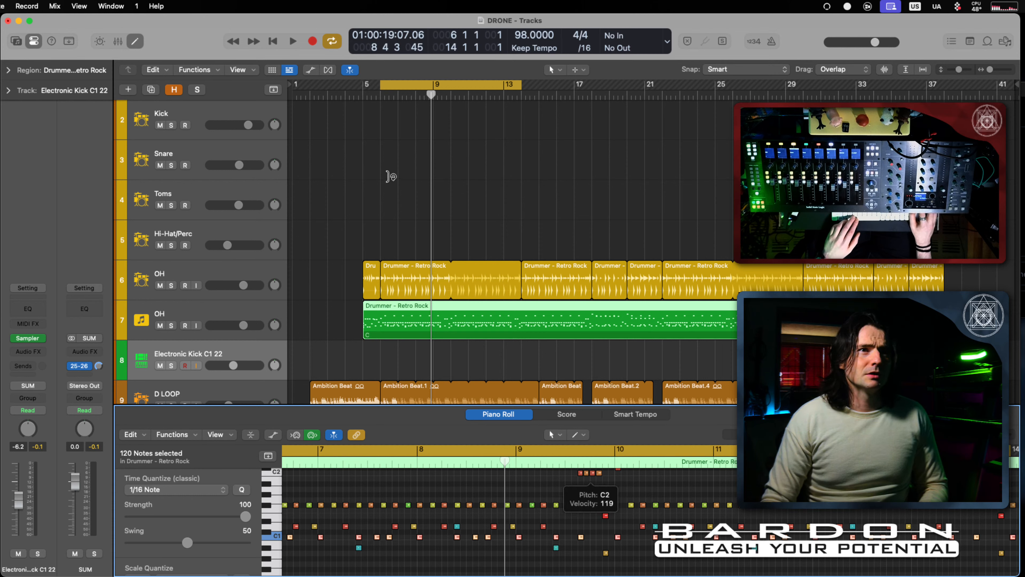
Step: Draw an empty MIDI region on the Electronic Kick track from bar 5 and extend it to the end of the Drummer region
{"action": "left_click", "coordinate": [364, 94]}
{"action": "key", "text": "t"}
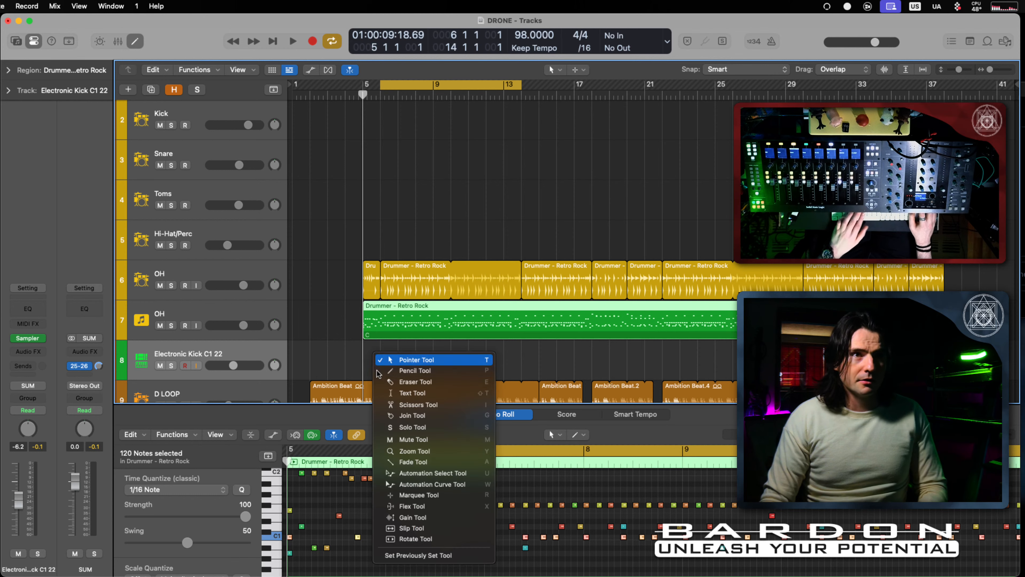
{"action": "left_click", "coordinate": [379, 372]}
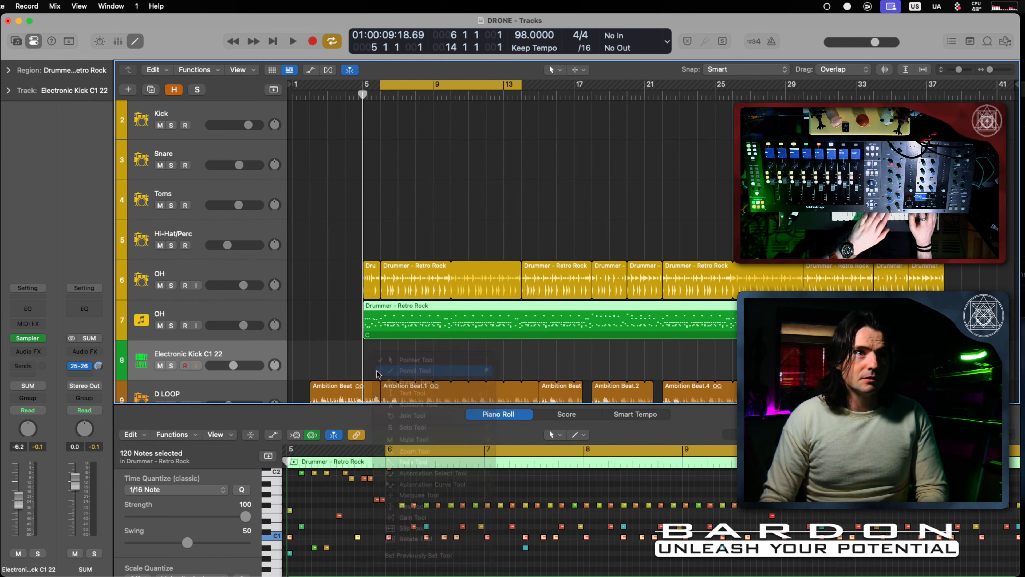
{"action": "left_click", "coordinate": [372, 365]}
{"action": "key", "text": "t"}
{"action": "key", "text": "t"}
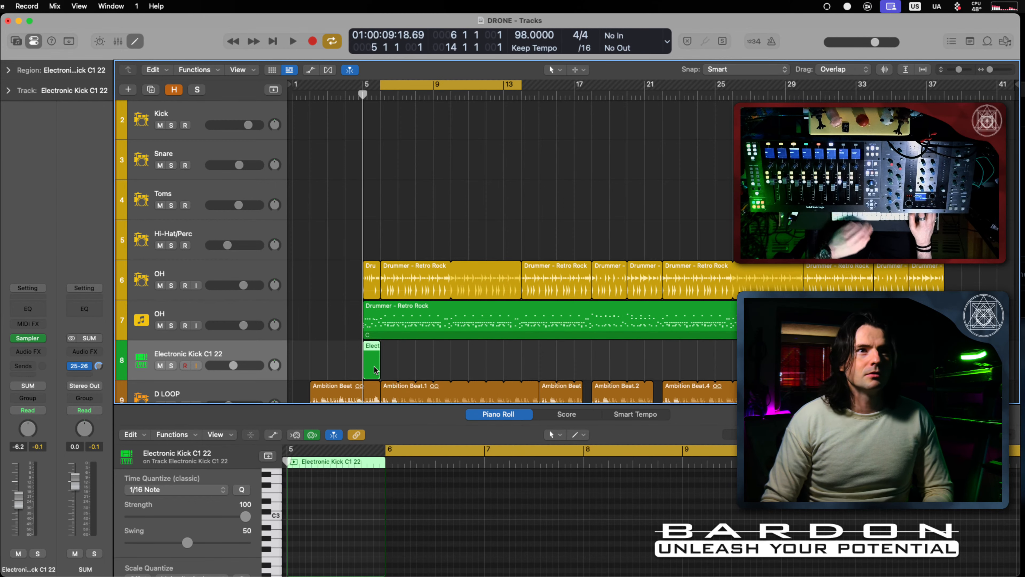
{"action": "left_click_drag", "start_coordinate": [389, 371], "coordinate": [944, 371]}
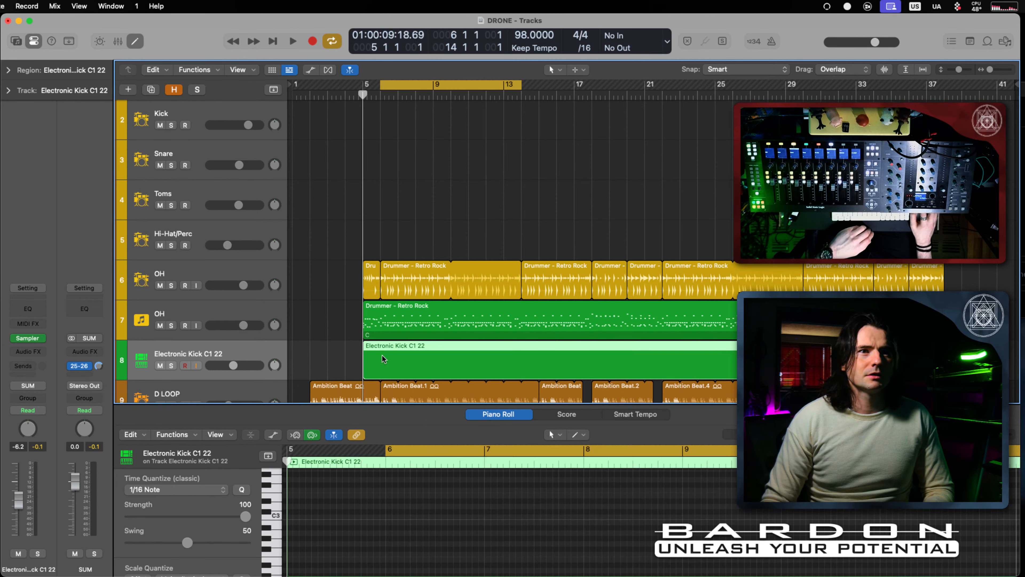
Step: Paste the copied kick notes into the Electronic Kick region from bar 5 and play the section briefly
{"action": "key", "text": "super+a"}
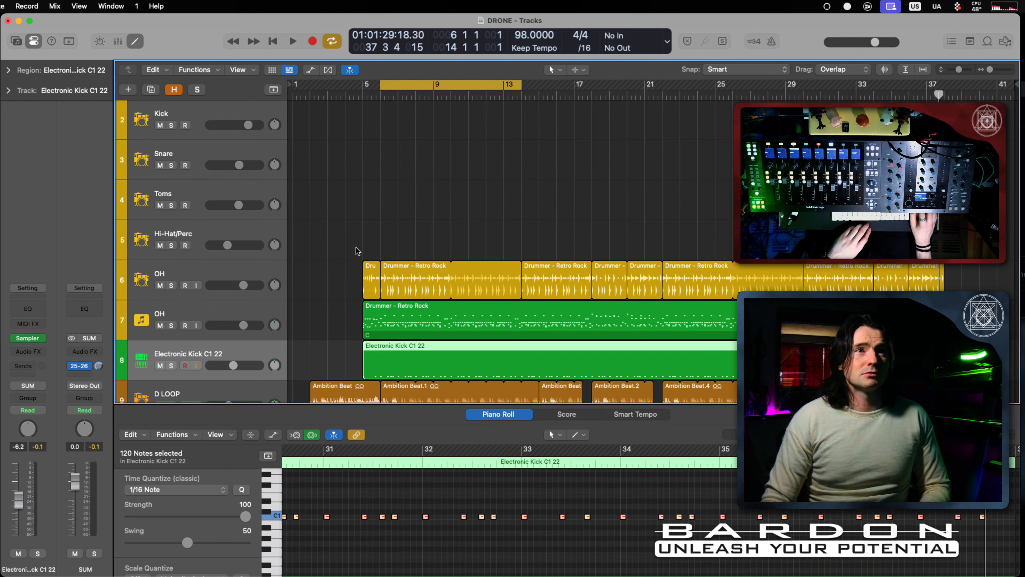
{"action": "key", "text": "space"}
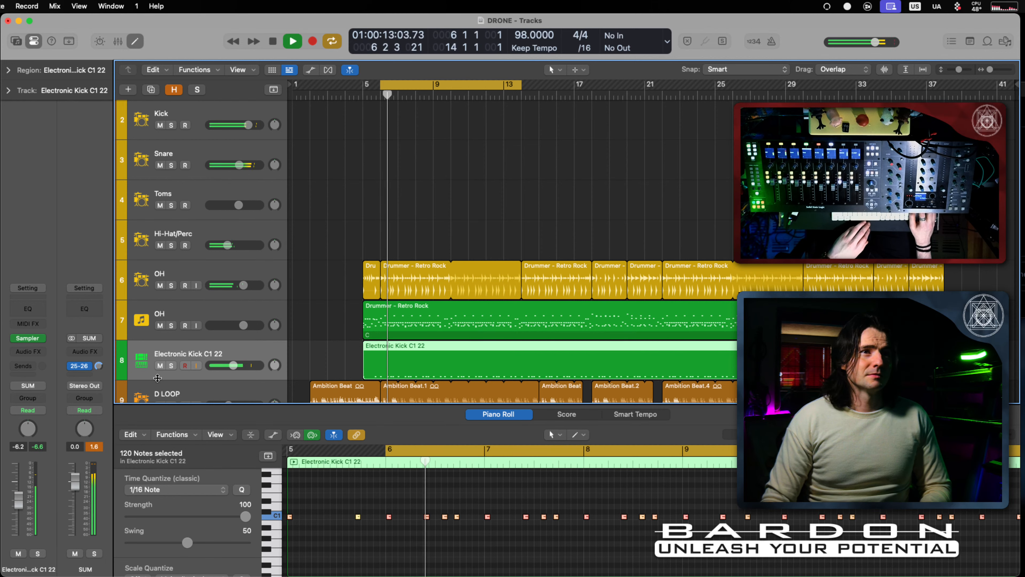
{"action": "key", "text": "space"}
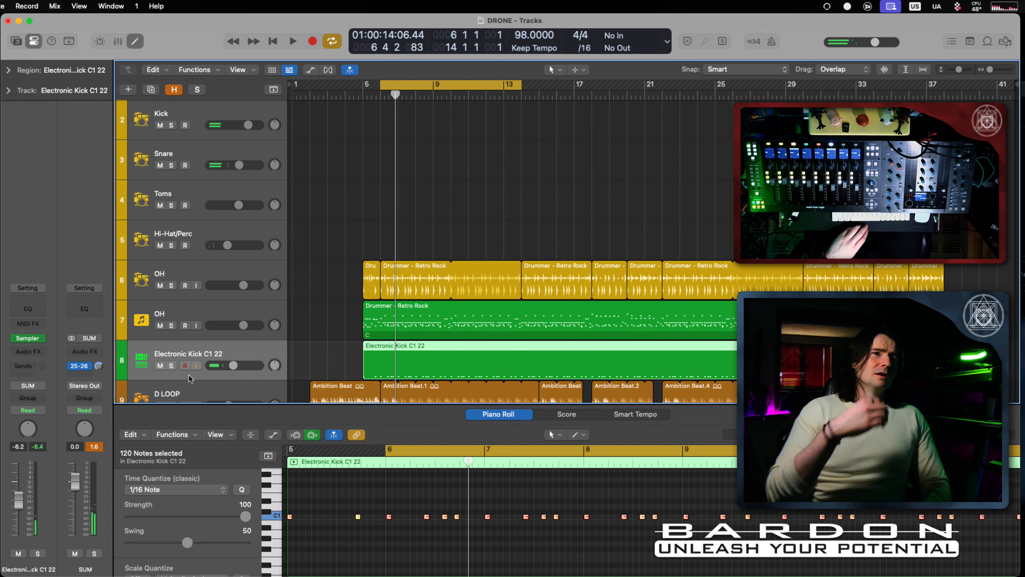
Step: Mute track 7, which holds the converted Drummer MIDI region, and rename it D MIDI
{"action": "left_click", "coordinate": [160, 325]}
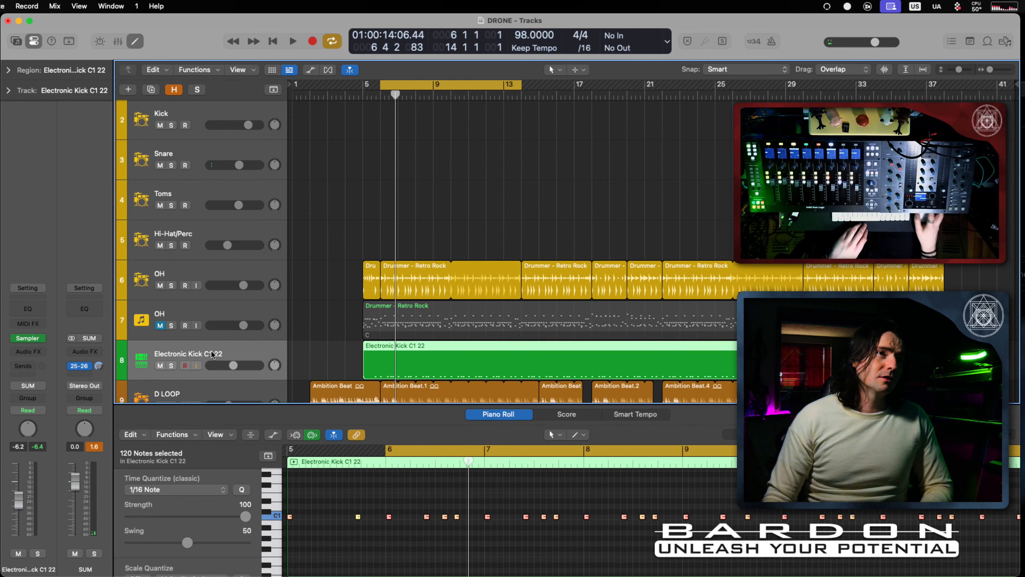
{"action": "double_click", "coordinate": [157, 314]}
{"action": "type", "text": "drums"}
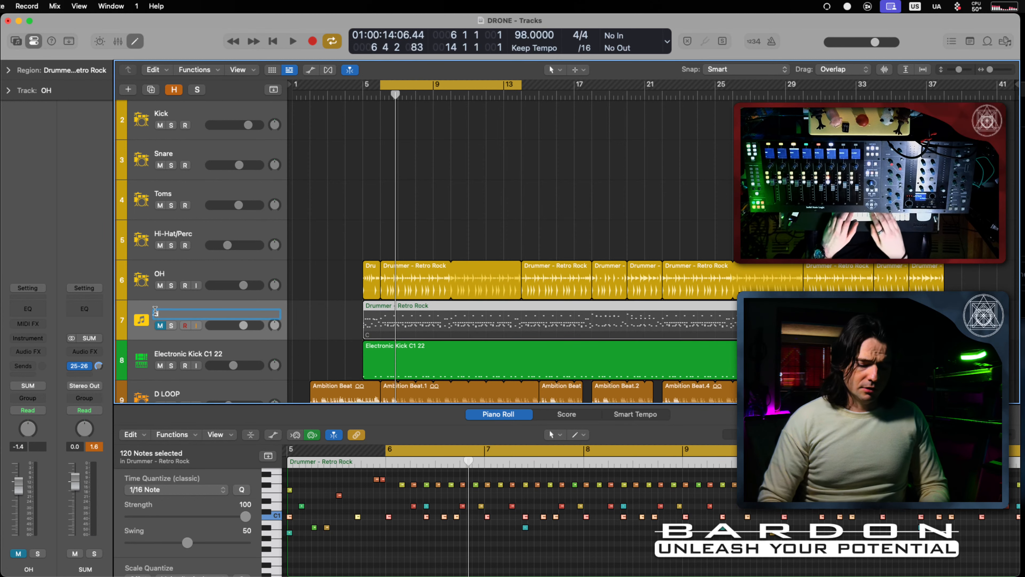
{"action": "key", "text": "BackSpace"}
{"action": "key", "text": "BackSpace"}
{"action": "key", "text": "BackSpace"}
{"action": "key", "text": "BackSpace"}
{"action": "key", "text": "Caps_Lock"}
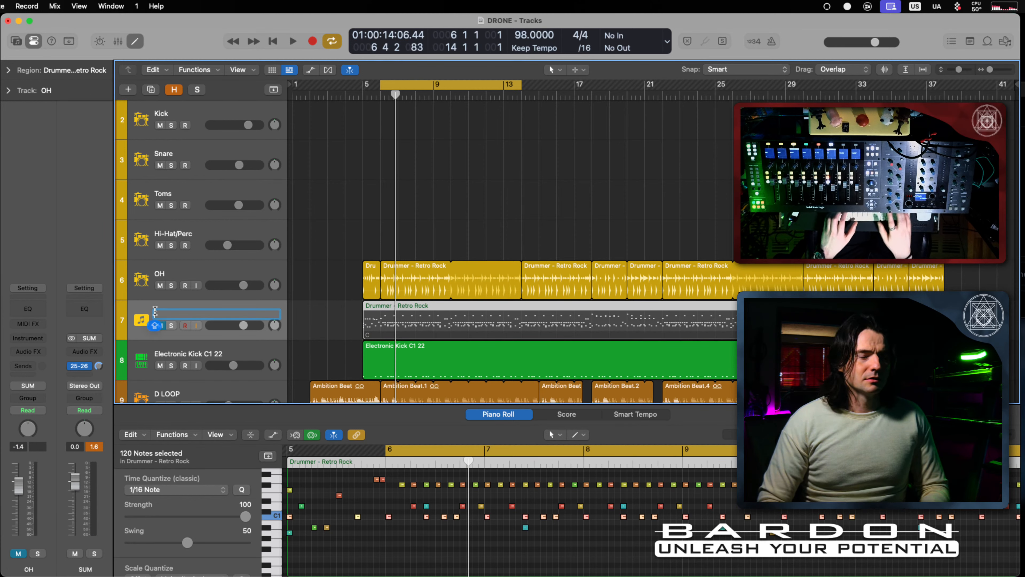
{"action": "key", "text": "BackSpace"}
{"action": "type", "text": "D MIDI"}
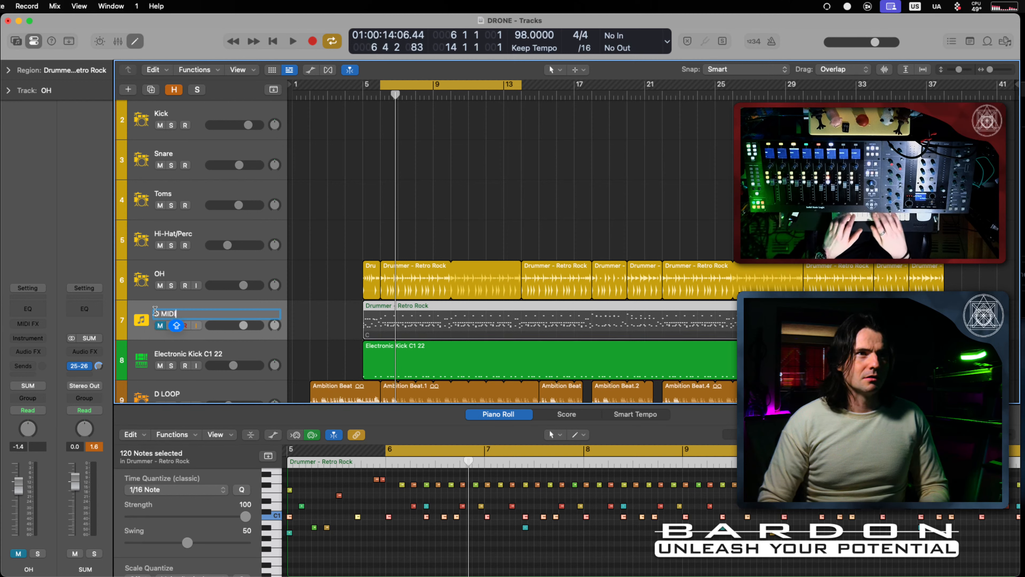
{"action": "key", "text": "Return"}
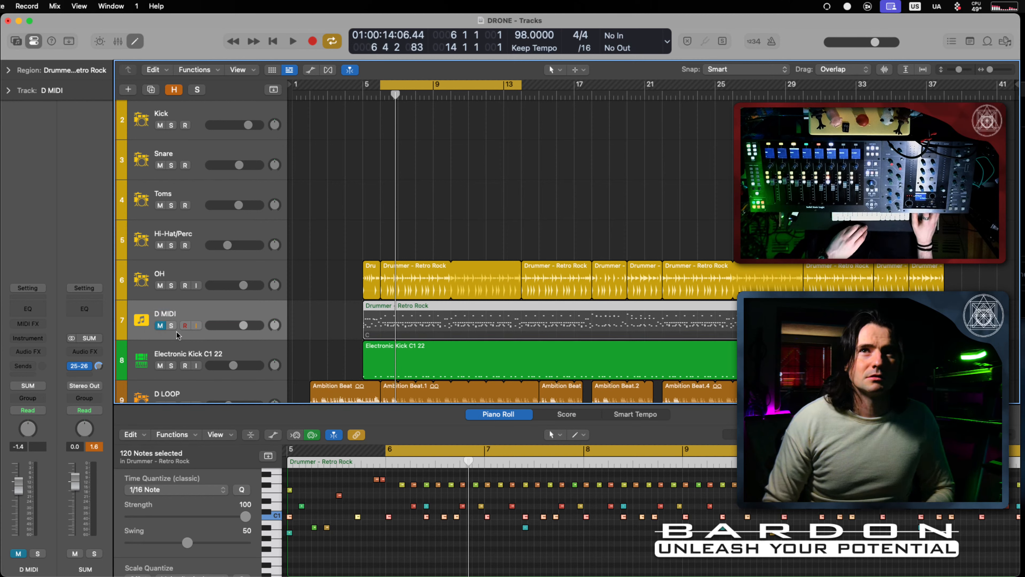
Step: Lower the Electronic Kick track volume to -17.0 dB while playing the cycle section
{"action": "left_click", "coordinate": [181, 347]}
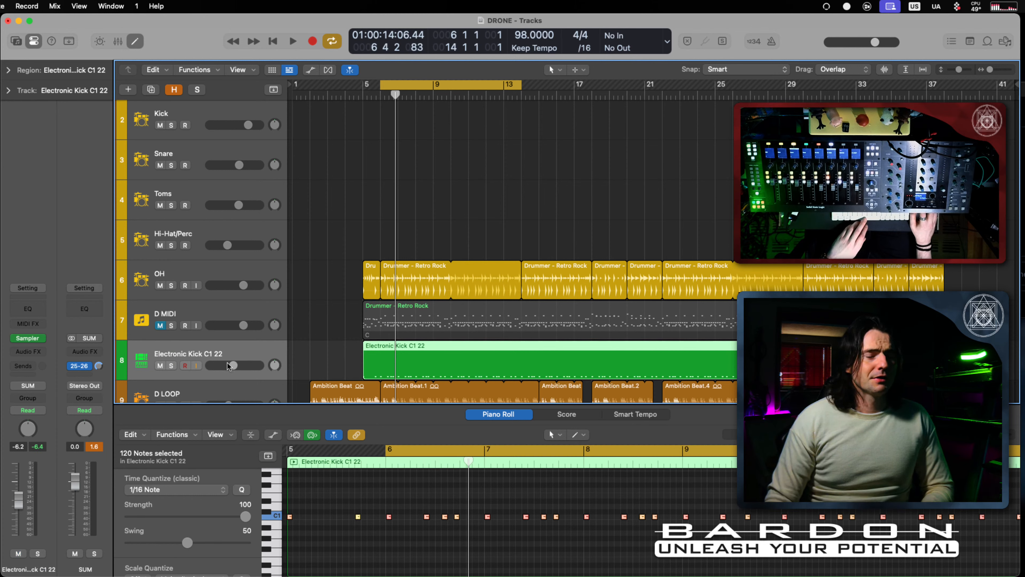
{"action": "key", "text": "space"}
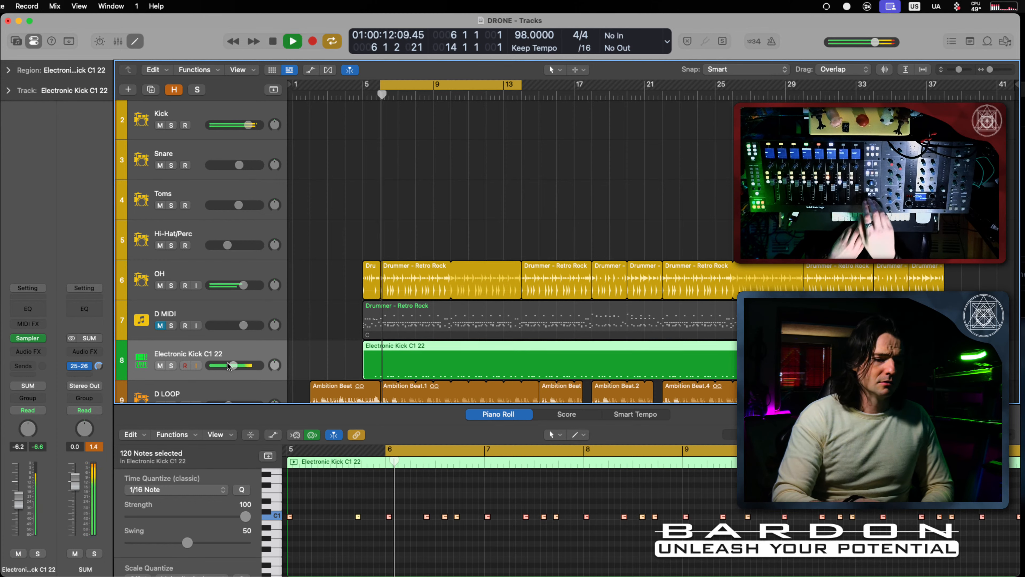
{"action": "scroll", "coordinate": [228, 366], "scroll_direction": "down", "scroll_amount": 10}
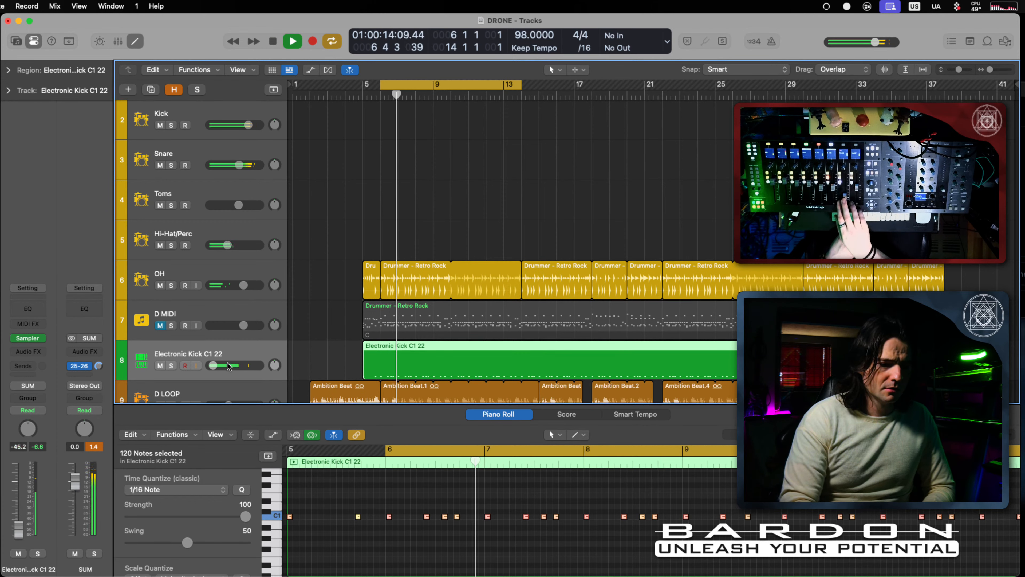
{"action": "scroll", "coordinate": [228, 366], "scroll_direction": "up", "scroll_amount": 3}
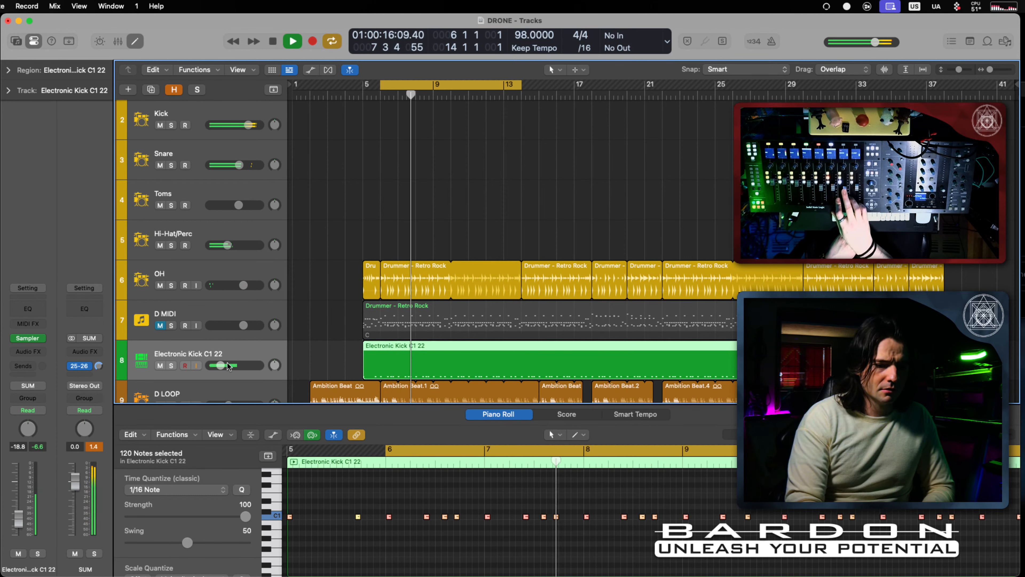
{"action": "scroll", "coordinate": [228, 365], "scroll_direction": "up", "scroll_amount": 1}
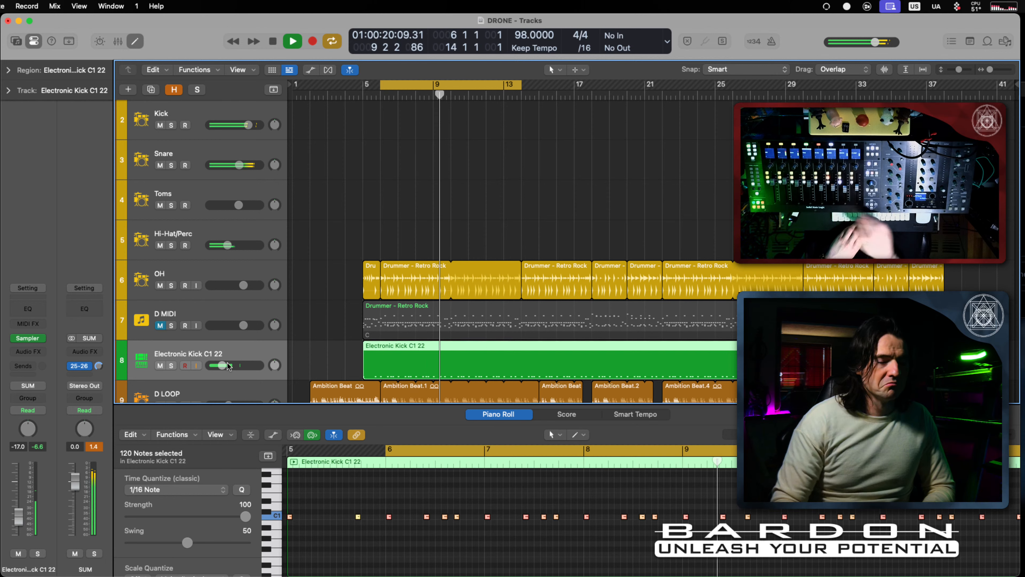
Step: Solo the Electronic Kick track and set its Sampler pitch Tune to -5 during playback
{"action": "key", "text": "s"}
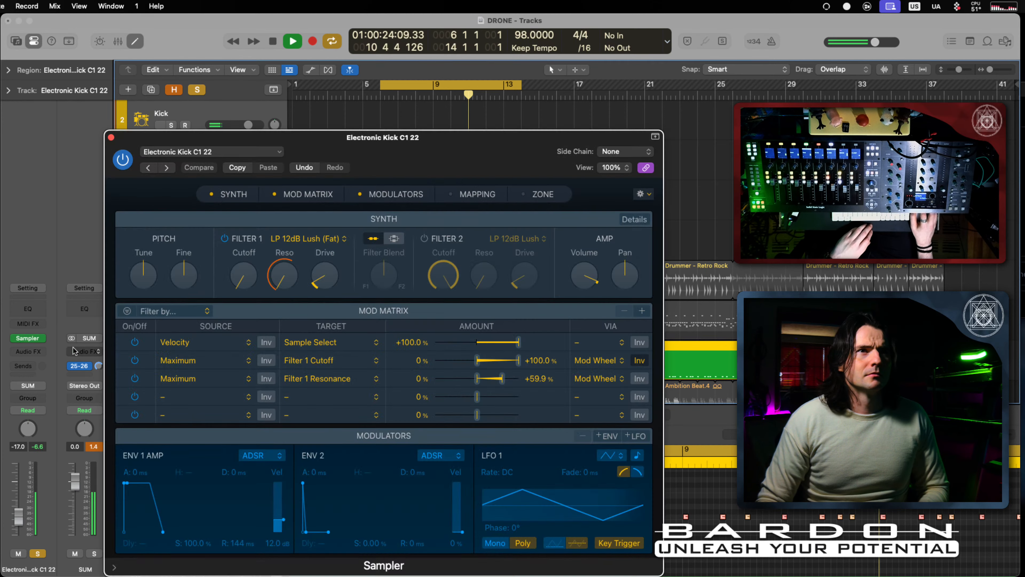
{"action": "left_click", "coordinate": [29, 338]}
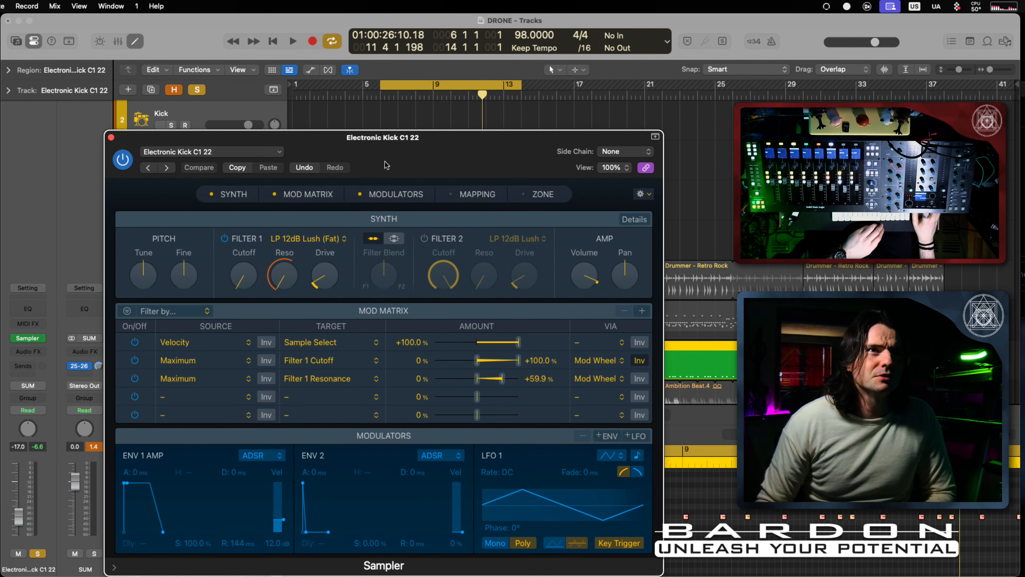
{"action": "left_click_drag", "start_coordinate": [400, 143], "coordinate": [336, 115]}
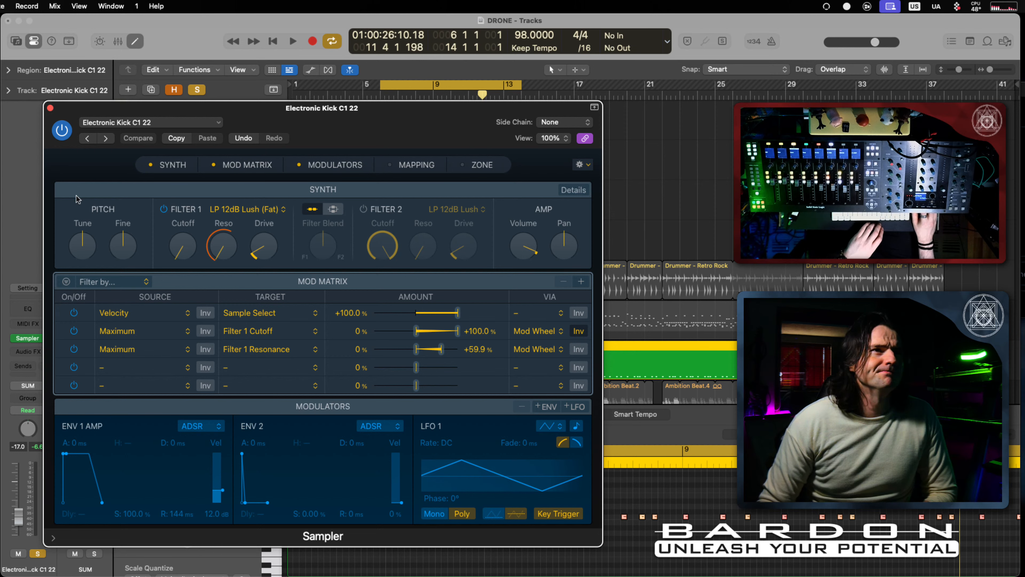
{"action": "key", "text": "space"}
{"action": "left_click_drag", "start_coordinate": [92, 253], "coordinate": [88, 255]}
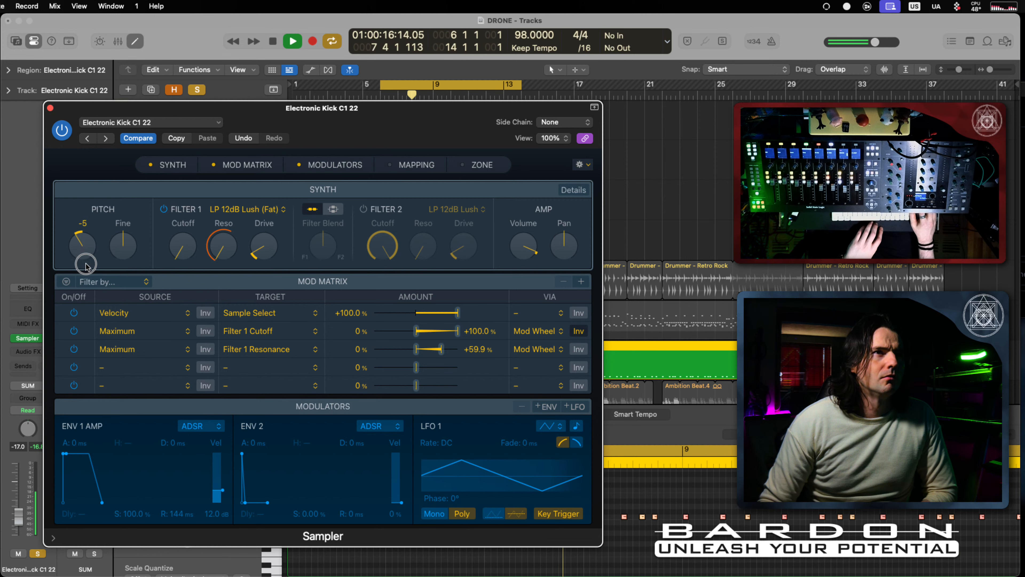
Step: Try the HP 6dB Sharp high-pass type on Sampler's Filter 1
{"action": "left_click", "coordinate": [277, 214]}
{"action": "mouse_move", "coordinate": [307, 238]}
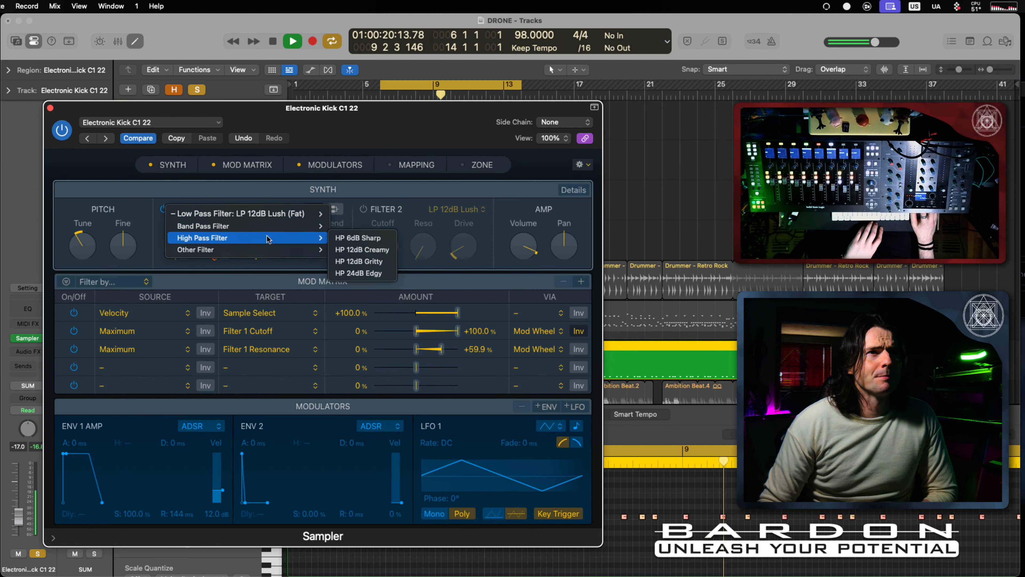
{"action": "left_click", "coordinate": [363, 238]}
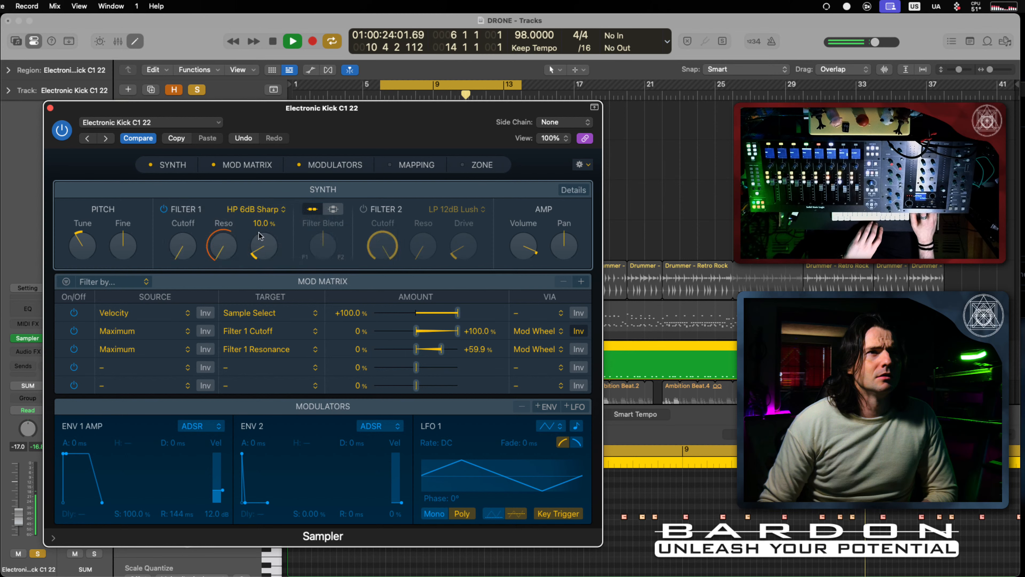
Step: Change Sampler's Filter 1 to LP 6dB Lush and raise its Cutoff to the maximum
{"action": "left_click", "coordinate": [277, 214]}
{"action": "mouse_move", "coordinate": [266, 201]}
{"action": "mouse_move", "coordinate": [242, 189]}
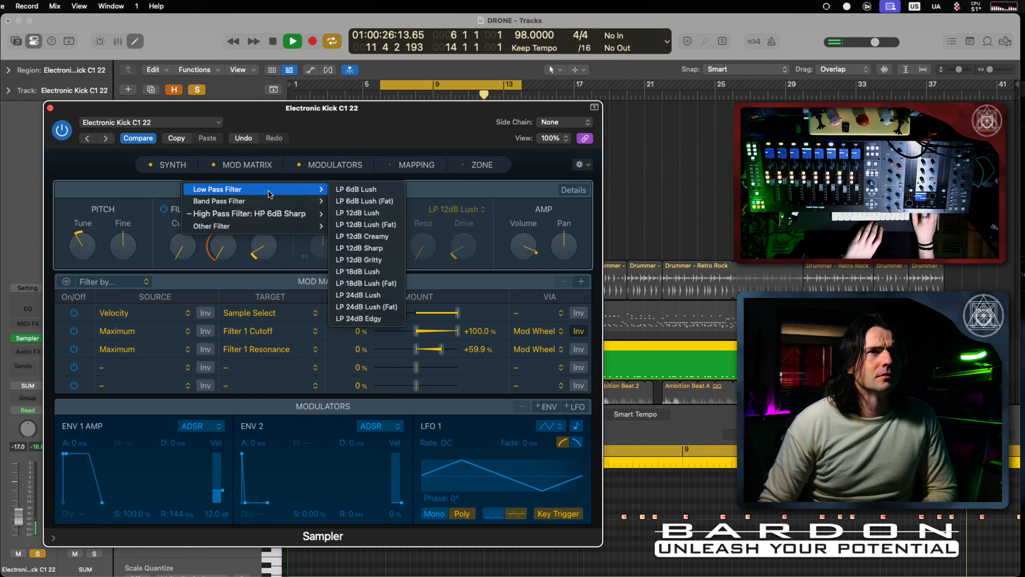
{"action": "left_click", "coordinate": [359, 190]}
{"action": "left_click_drag", "start_coordinate": [182, 246], "coordinate": [247, 121]}
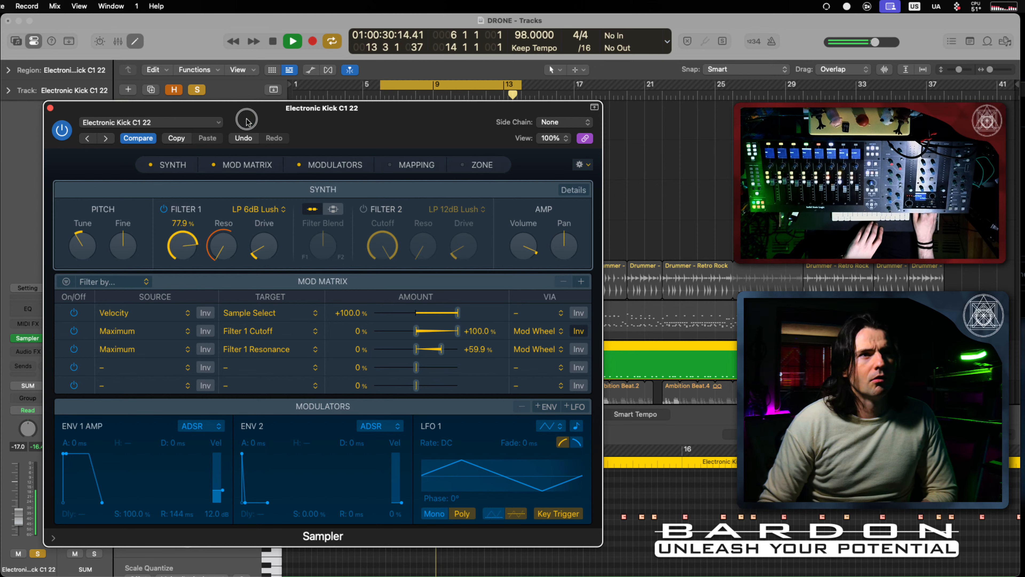
{"action": "left_click_drag", "start_coordinate": [190, 254], "coordinate": [183, 209]}
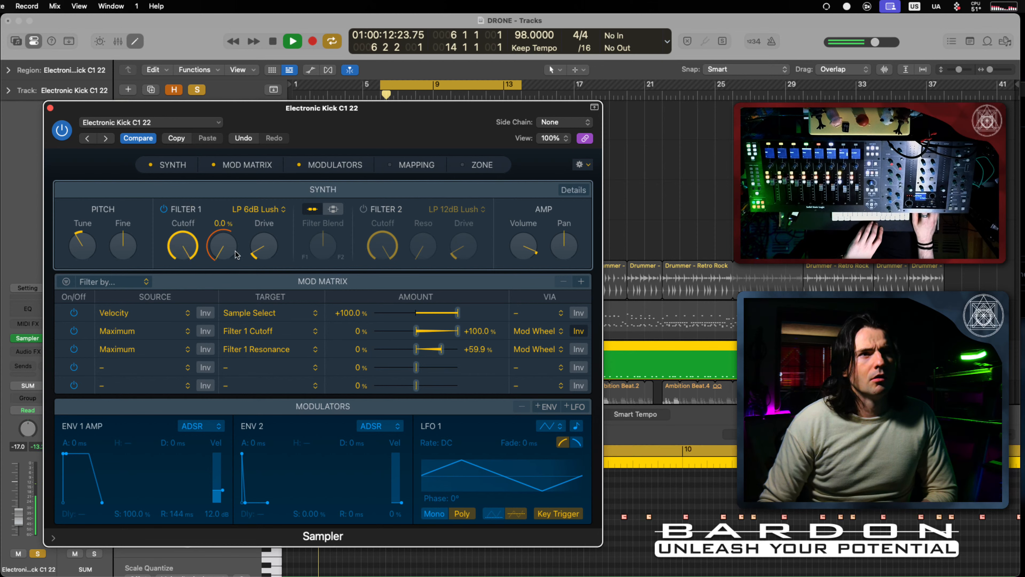
Step: Set Sampler's Filter 1 Drive to 0.0% and lower its Cutoff, comparing the kick with the filter off and on
{"action": "left_click_drag", "start_coordinate": [265, 247], "coordinate": [261, 339]}
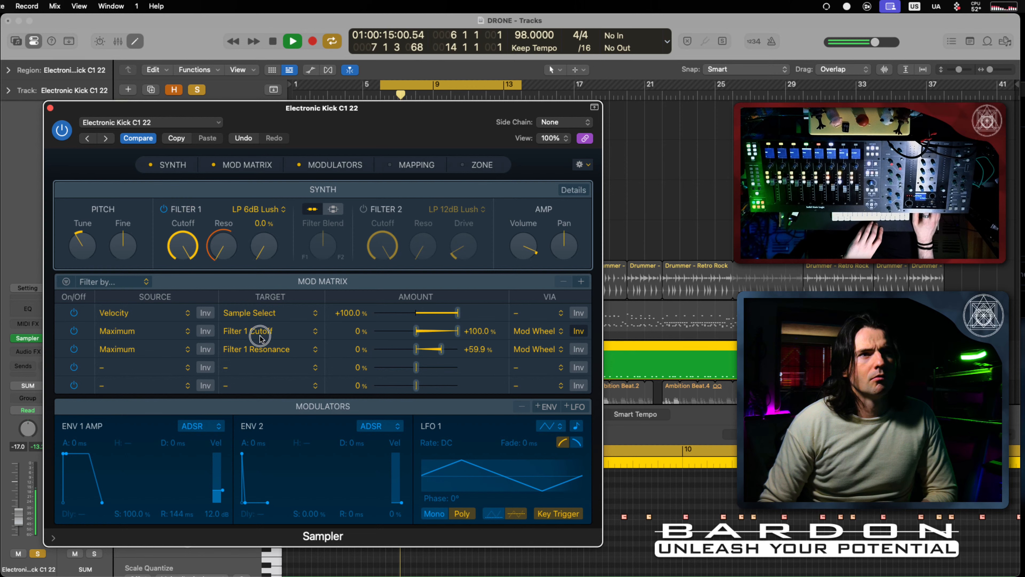
{"action": "left_click_drag", "start_coordinate": [185, 252], "coordinate": [184, 304]}
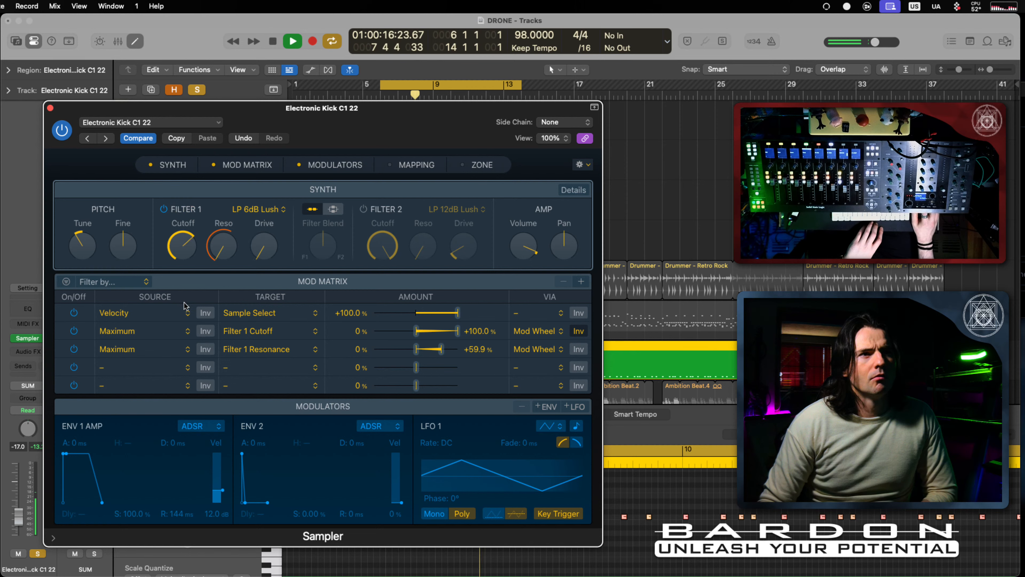
{"action": "left_click", "coordinate": [163, 209]}
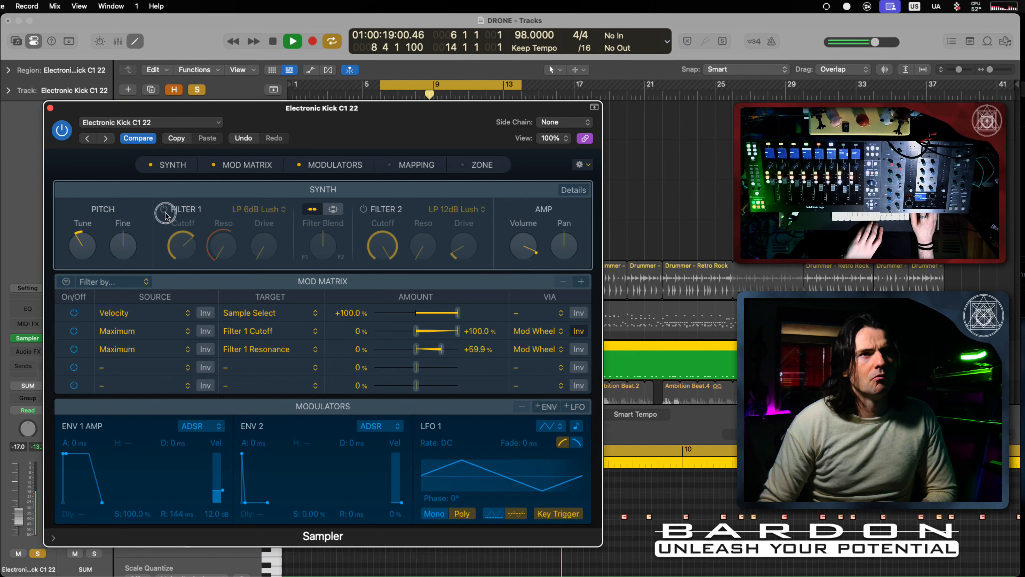
{"action": "left_click", "coordinate": [163, 210]}
Step: Change Sampler's Filter 1 type to LP 12dB Creamy and set its Cutoff to 75.9% while playing the cycle section
{"action": "left_click", "coordinate": [275, 209]}
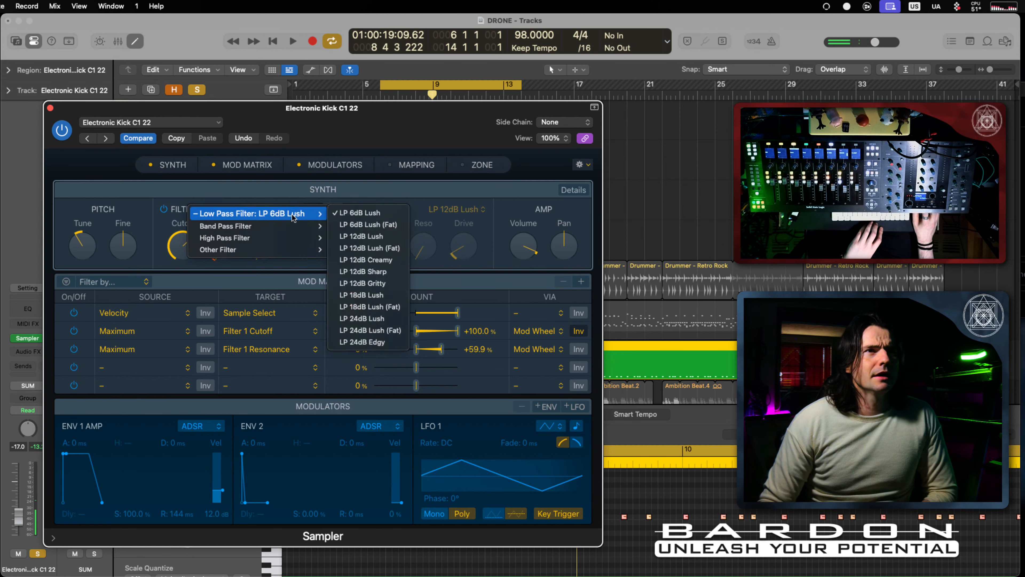
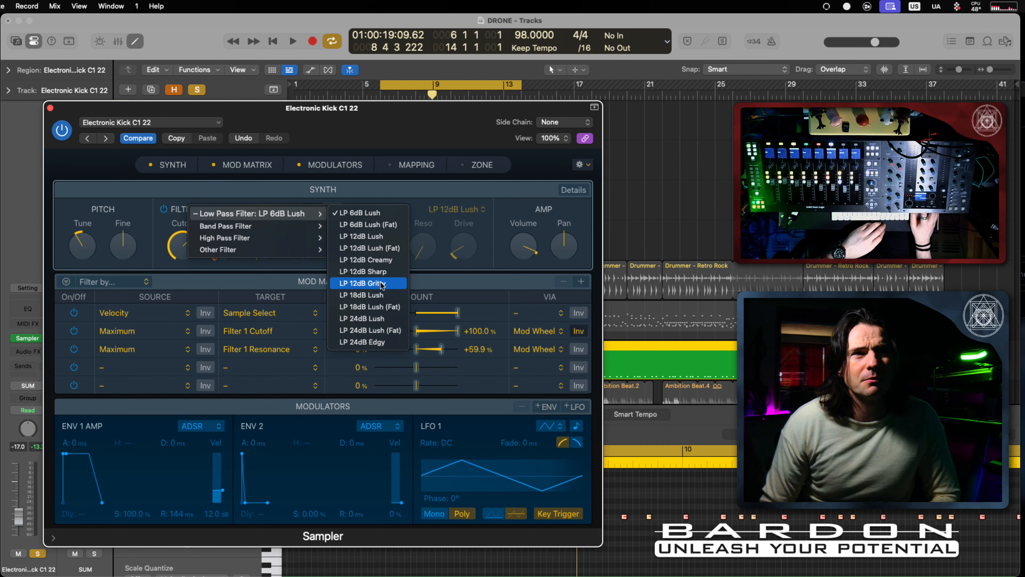
{"action": "left_click", "coordinate": [391, 264]}
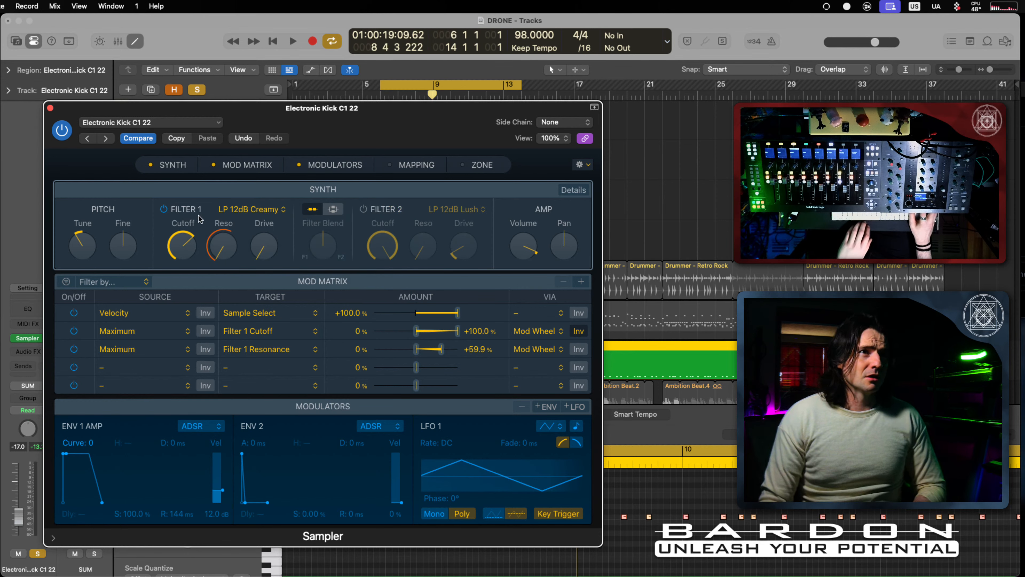
{"action": "key", "text": "space"}
{"action": "left_click_drag", "start_coordinate": [189, 242], "coordinate": [187, 238]}
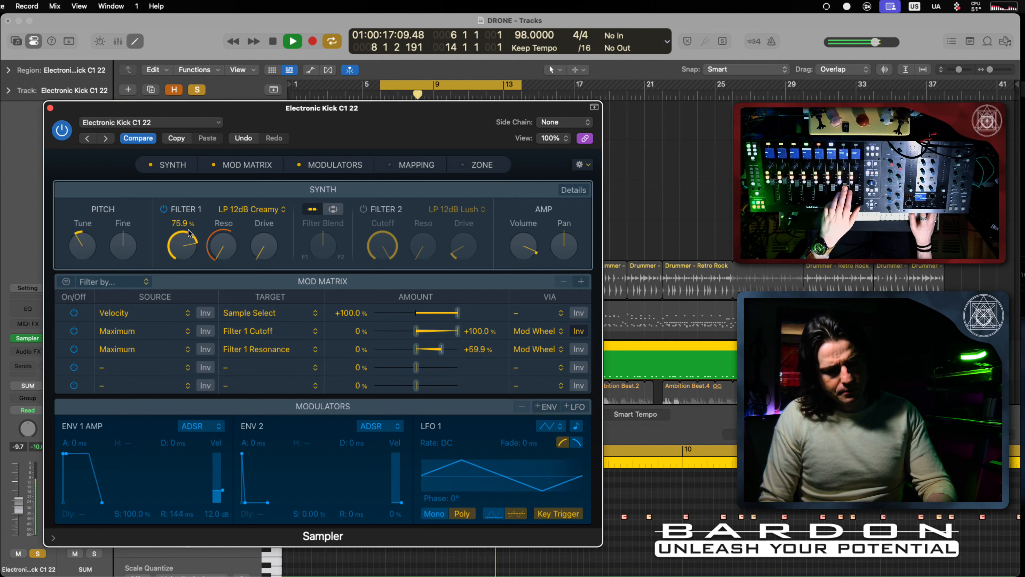
Step: Unsolo the Electronic Kick track and balance its volume to -15.6 dB in the mix, toggling its mute to compare
{"action": "key", "text": "s"}
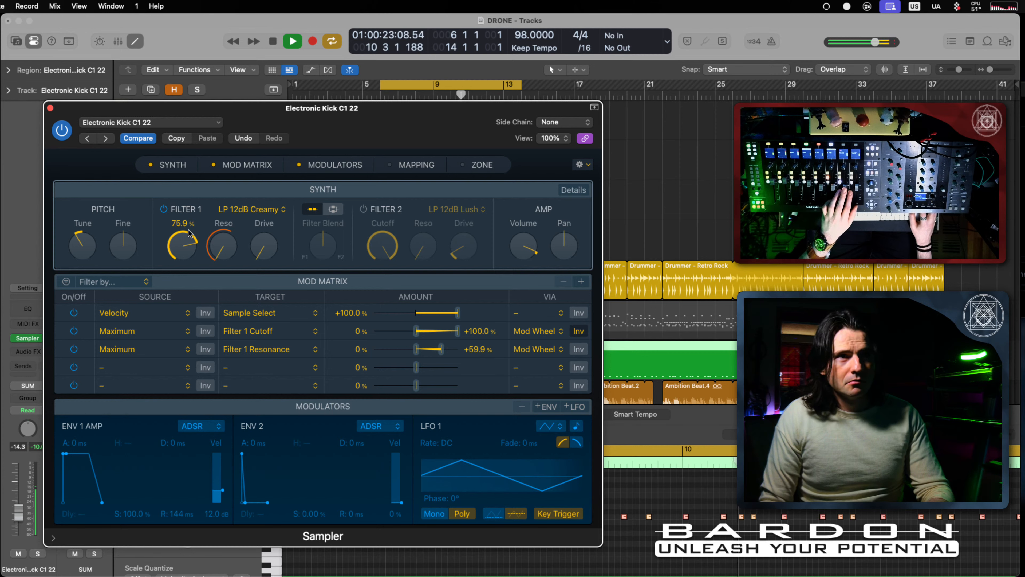
{"action": "key", "text": "m"}
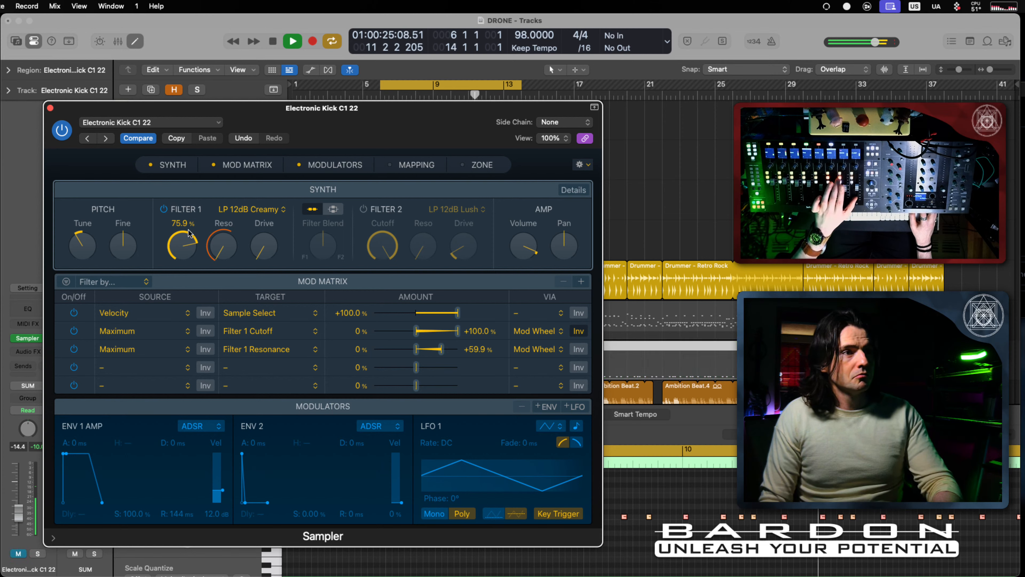
{"action": "key", "text": "m"}
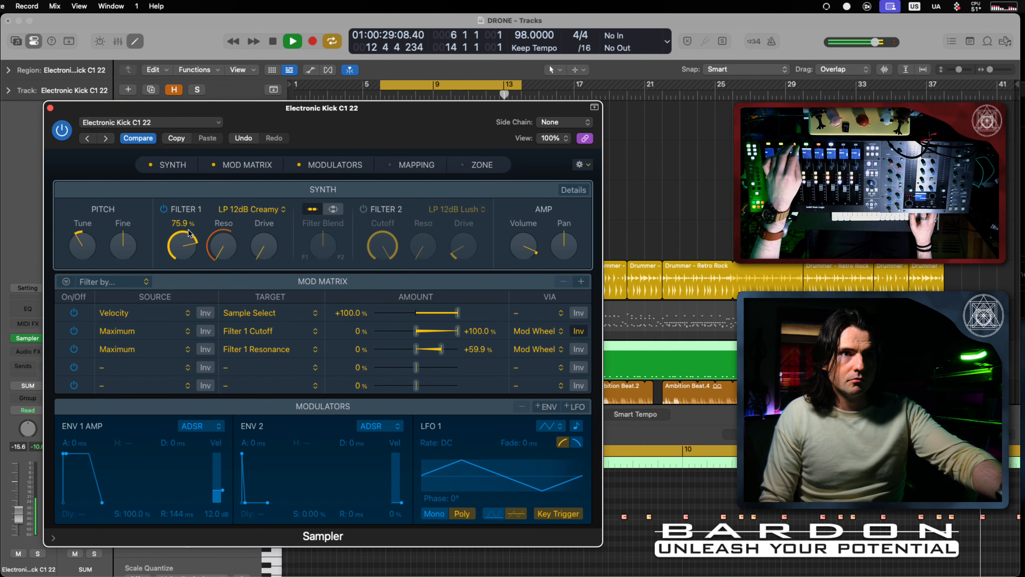
{"action": "key", "text": "space"}
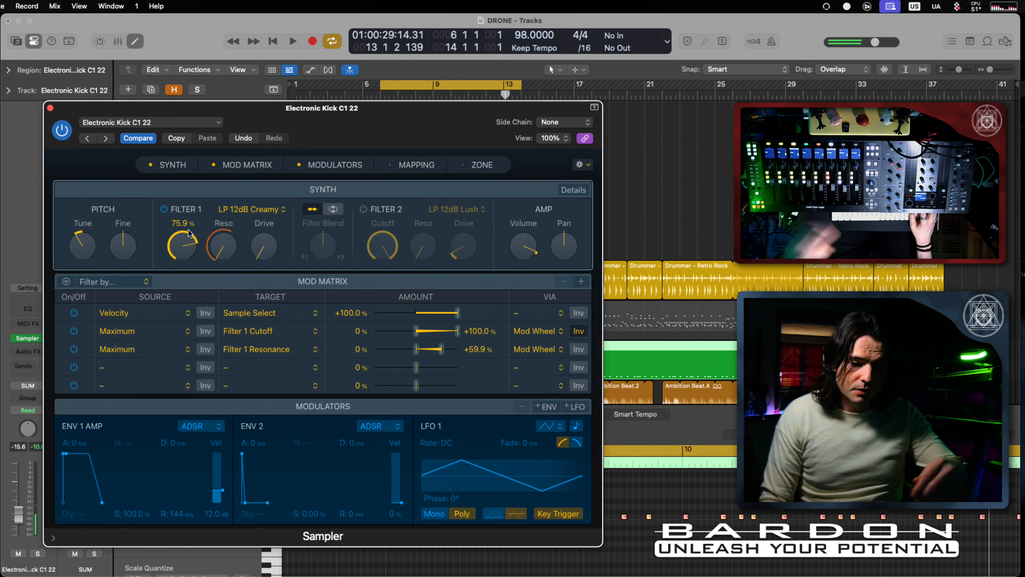
{"action": "key", "text": "super+w"}
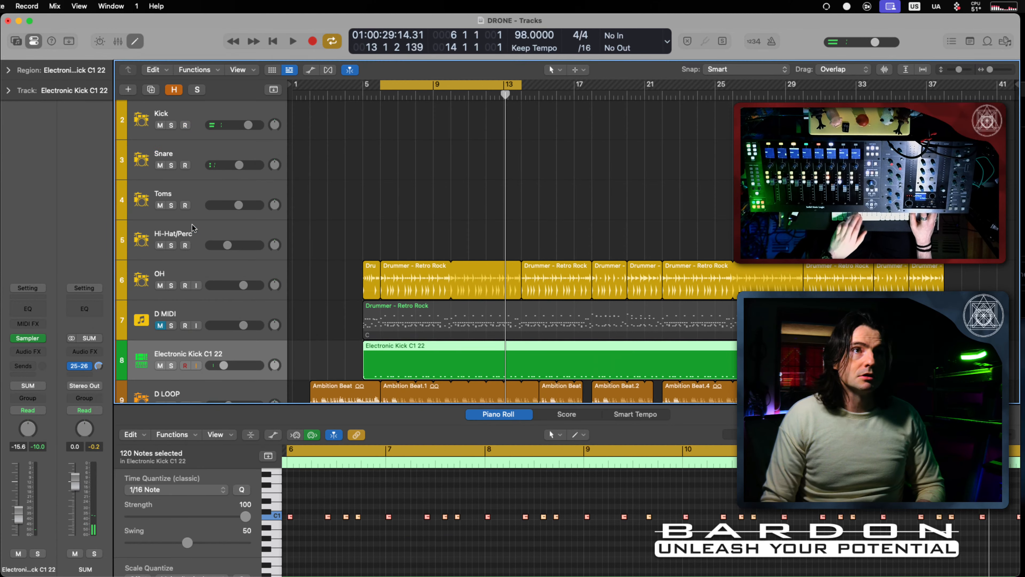
Step: Insert the mono Plugin Alliance Unfiltered Audio Bass Mint effect on the Electronic Kick track
{"action": "left_click", "coordinate": [28, 352]}
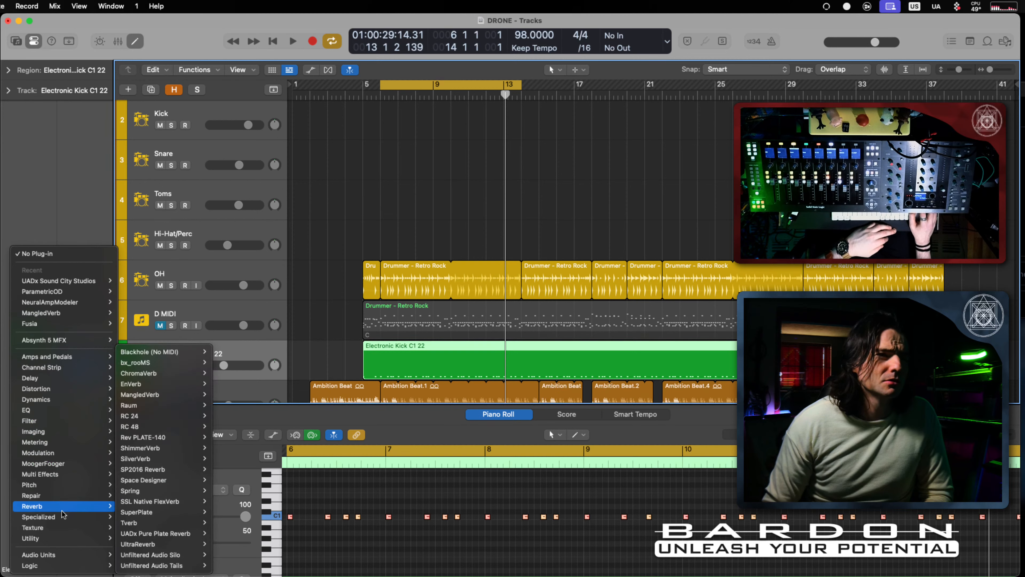
{"action": "mouse_move", "coordinate": [61, 506]}
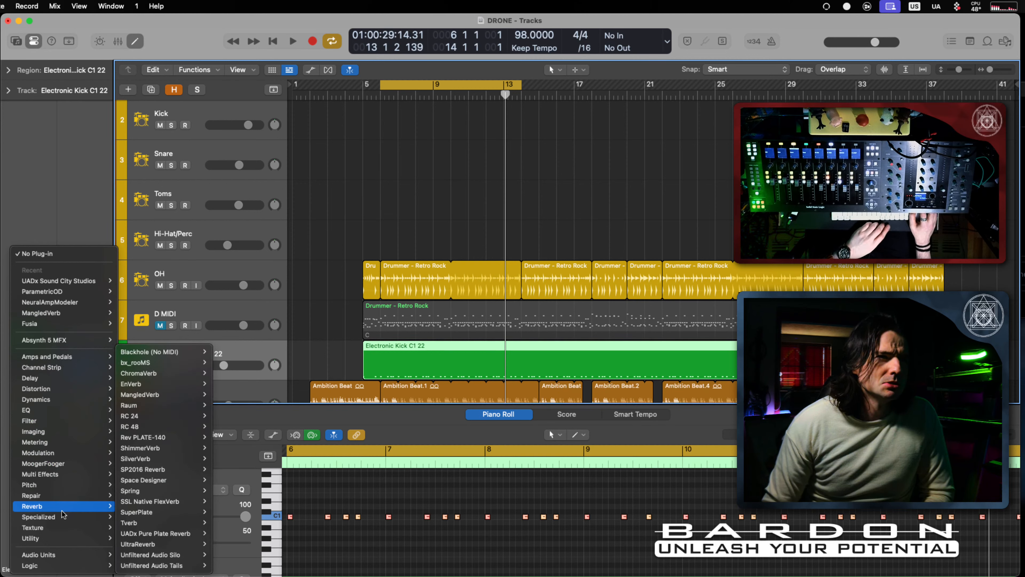
{"action": "mouse_move", "coordinate": [60, 556]}
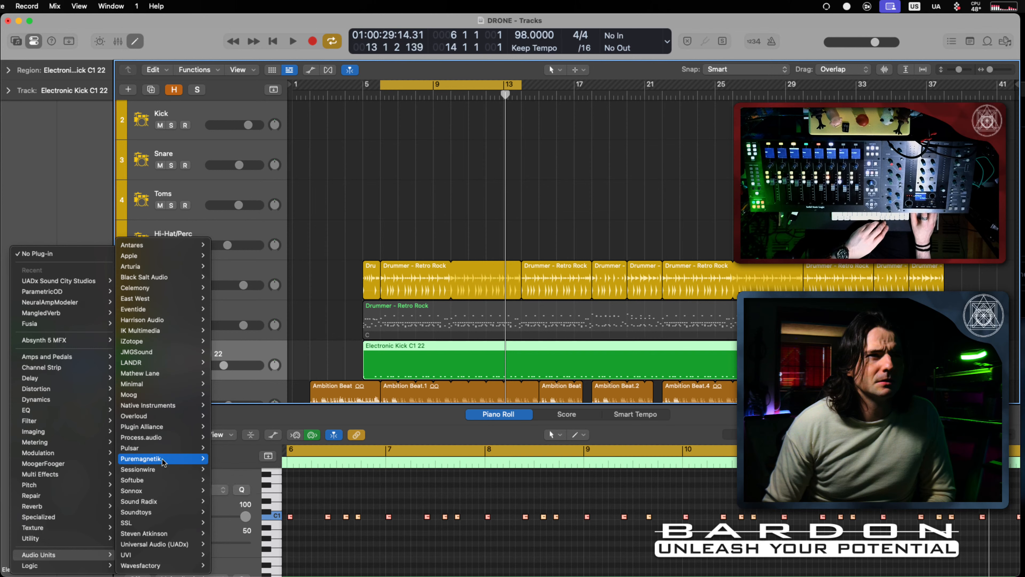
{"action": "mouse_move", "coordinate": [162, 460]}
{"action": "mouse_move", "coordinate": [195, 437]}
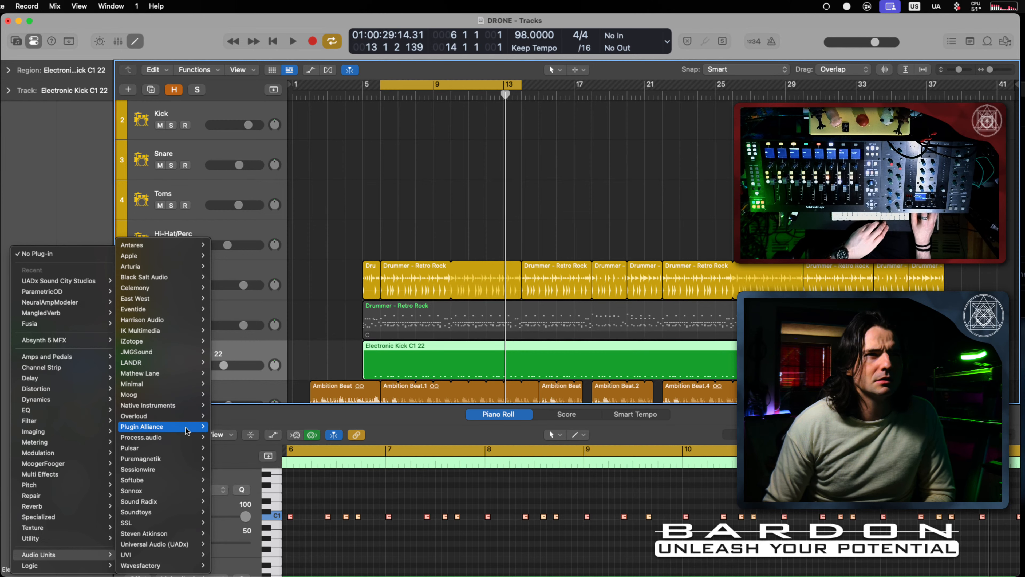
{"action": "scroll", "coordinate": [275, 557], "scroll_direction": "down", "scroll_amount": 15}
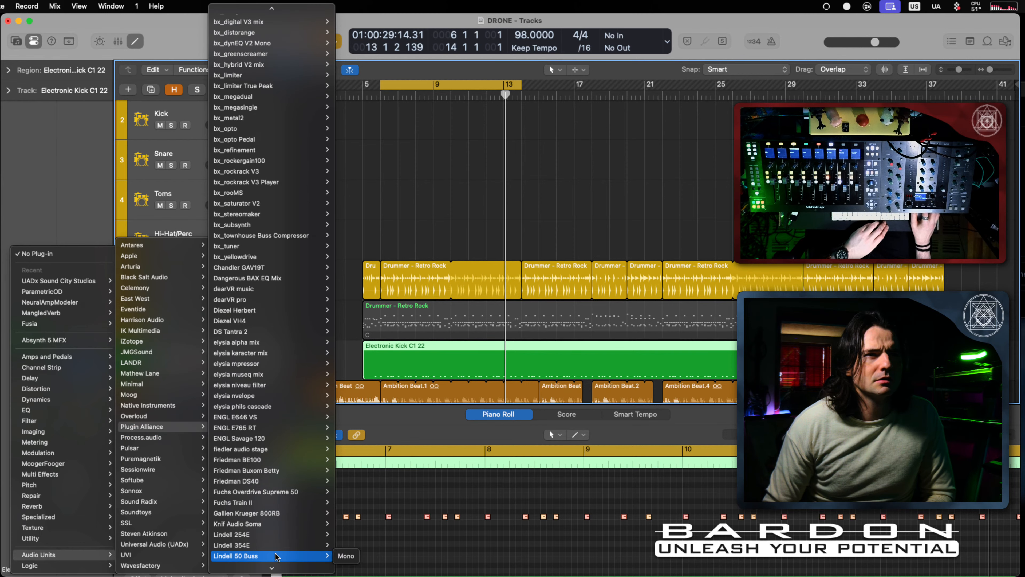
{"action": "mouse_move", "coordinate": [296, 461]}
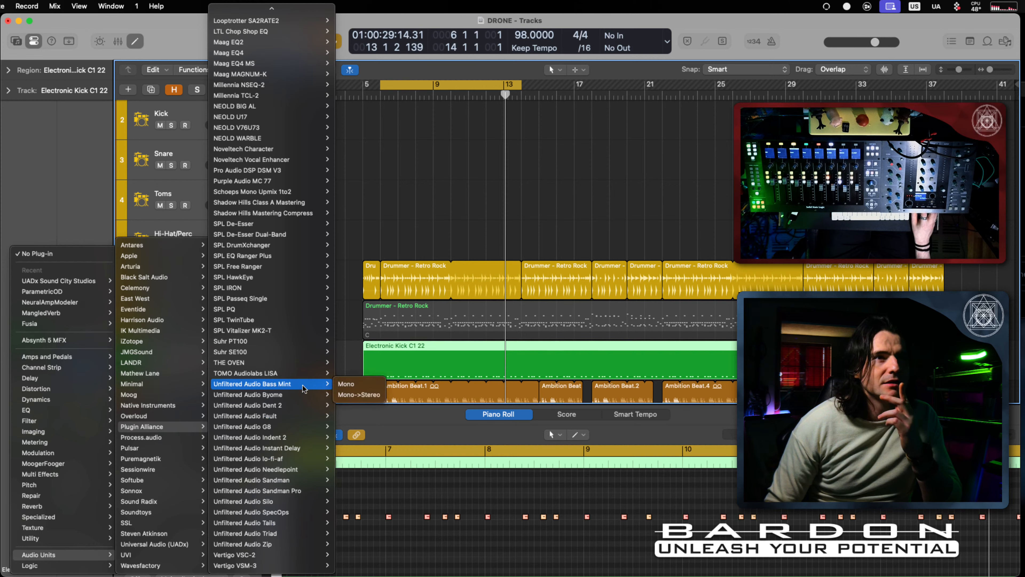
{"action": "left_click", "coordinate": [351, 386]}
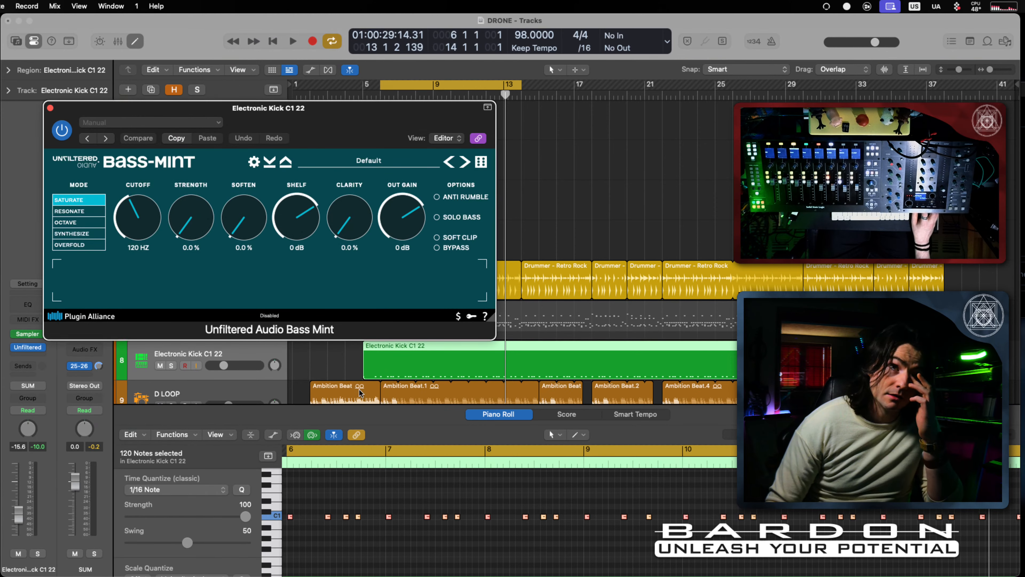
{"action": "left_click_drag", "start_coordinate": [357, 123], "coordinate": [381, 215]}
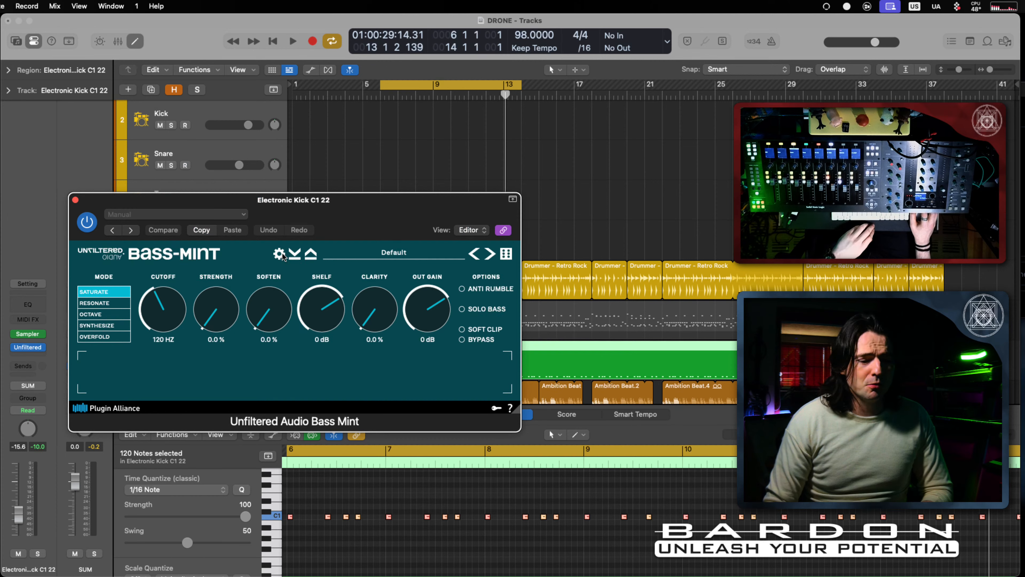
Step: Solo the Electronic Kick track and set Bass Mint's Cutoff to 149 Hz and Strength to 34.9% during playback
{"action": "key", "text": "s"}
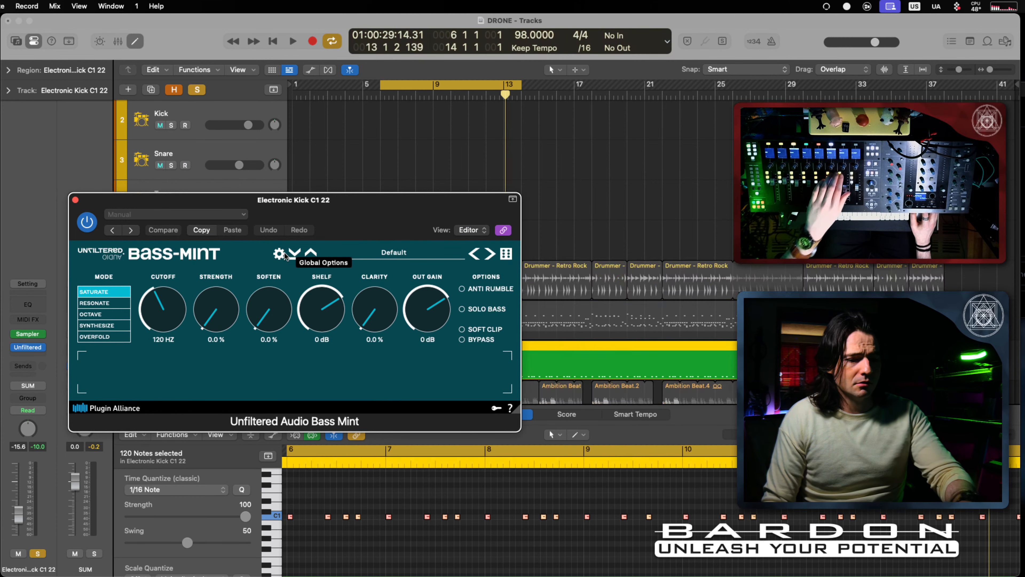
{"action": "key", "text": "space"}
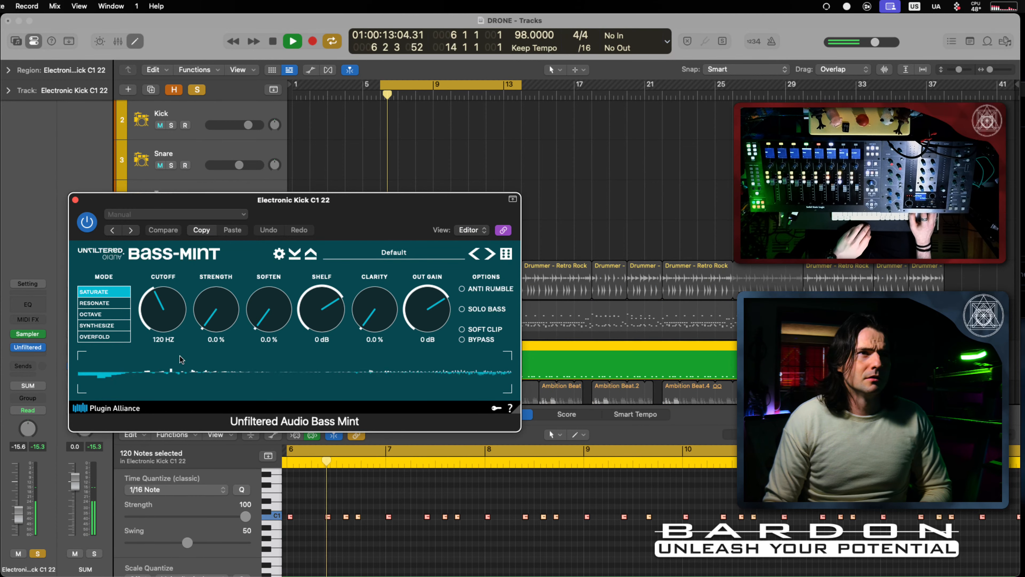
{"action": "left_click_drag", "start_coordinate": [177, 294], "coordinate": [227, 284]}
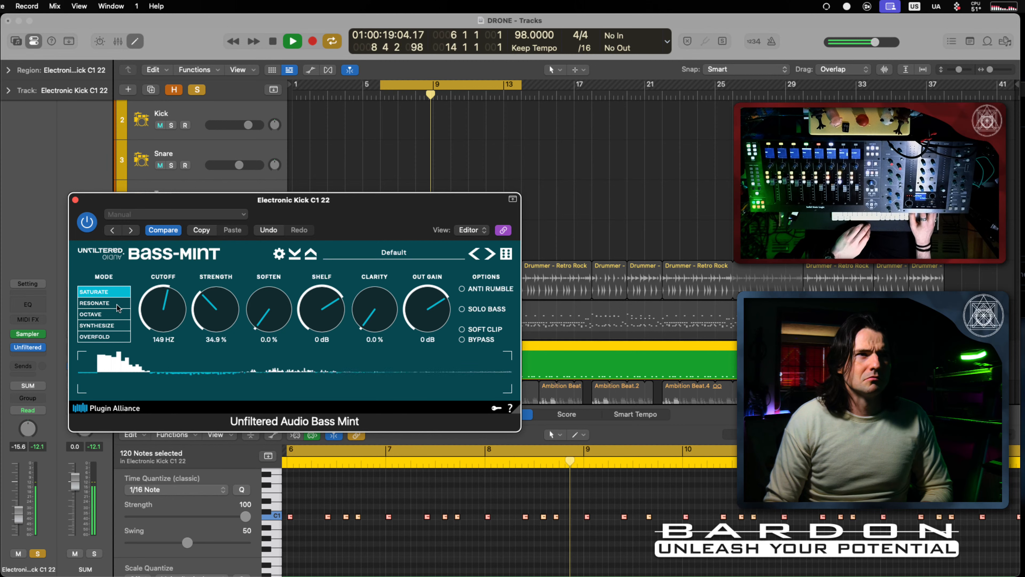
Step: Switch Bass Mint to Synthesize mode with Anti Rumble on, Shelf at -10.1 dB and Clarity at 34.6%
{"action": "left_click", "coordinate": [106, 315]}
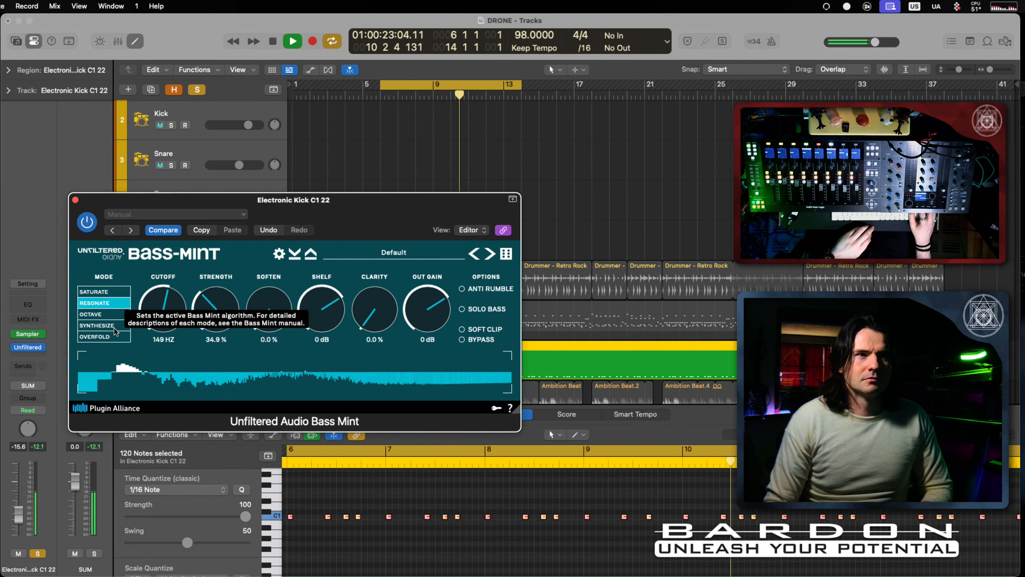
{"action": "left_click", "coordinate": [115, 326]}
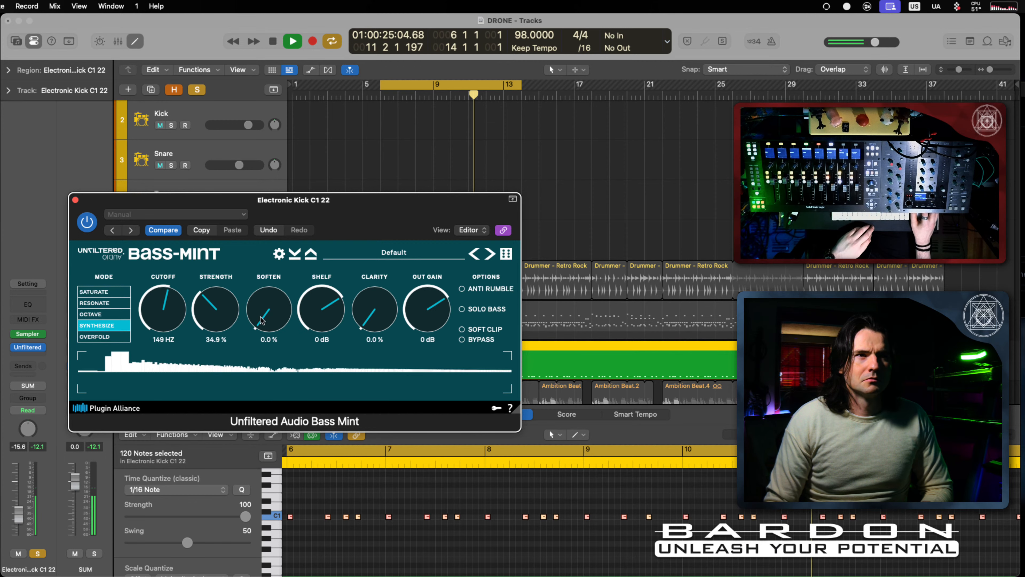
{"action": "left_click_drag", "start_coordinate": [325, 319], "coordinate": [333, 350]}
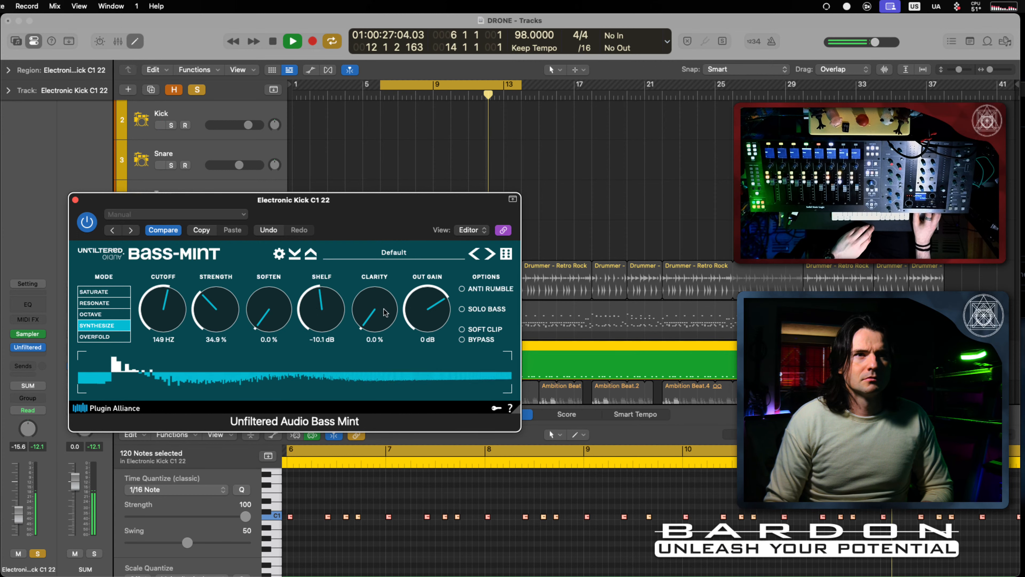
{"action": "left_click_drag", "start_coordinate": [385, 312], "coordinate": [389, 261]}
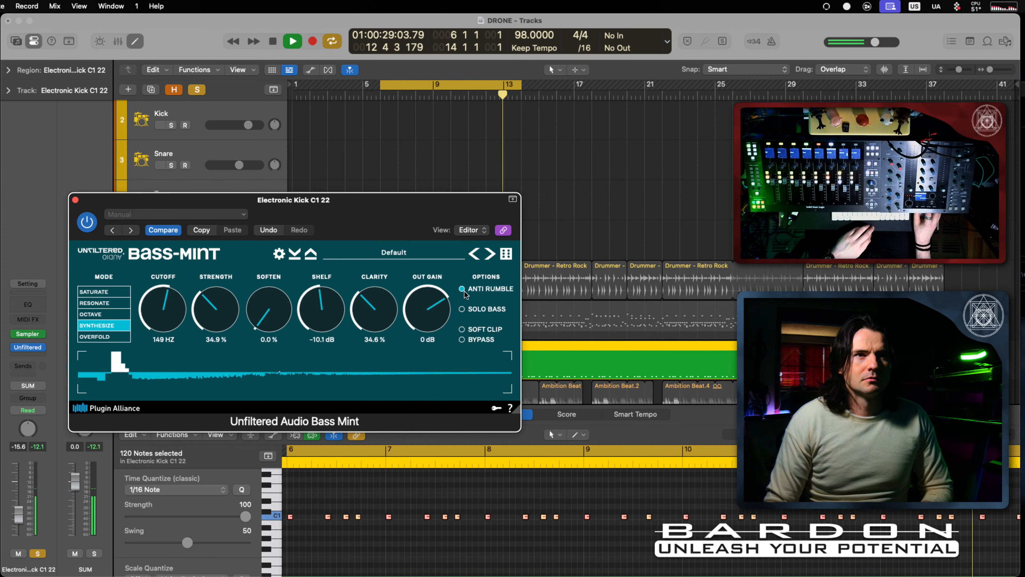
Step: Audition Bass Mint's Solo Bass option and refine Clarity to 45.6%, Shelf to -4.0 dB, Cutoff to 184 Hz and Strength to 11.9%
{"action": "left_click", "coordinate": [463, 309]}
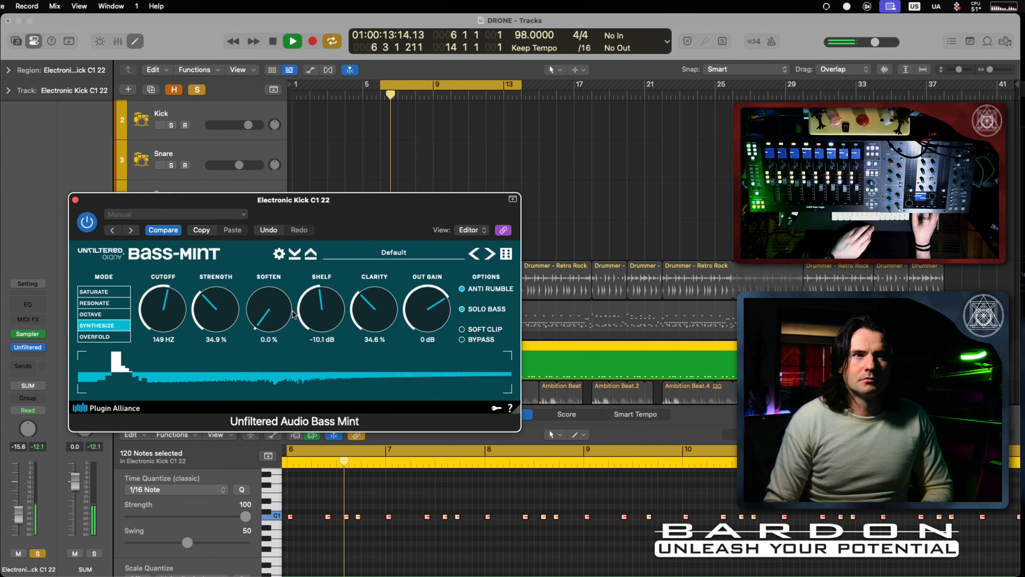
{"action": "left_click", "coordinate": [462, 309]}
{"action": "left_click_drag", "start_coordinate": [388, 305], "coordinate": [389, 297]}
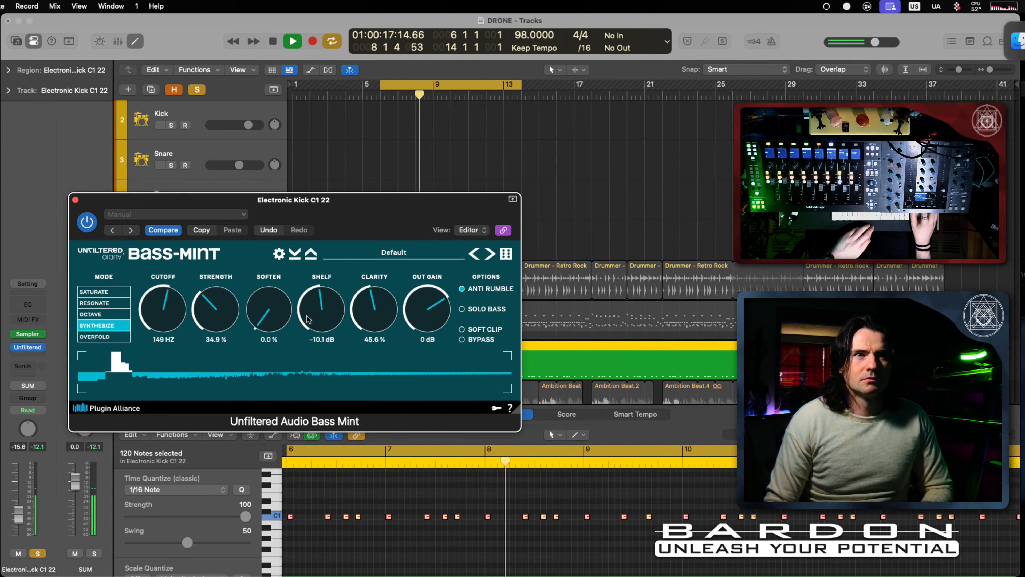
{"action": "left_click_drag", "start_coordinate": [308, 319], "coordinate": [309, 308]}
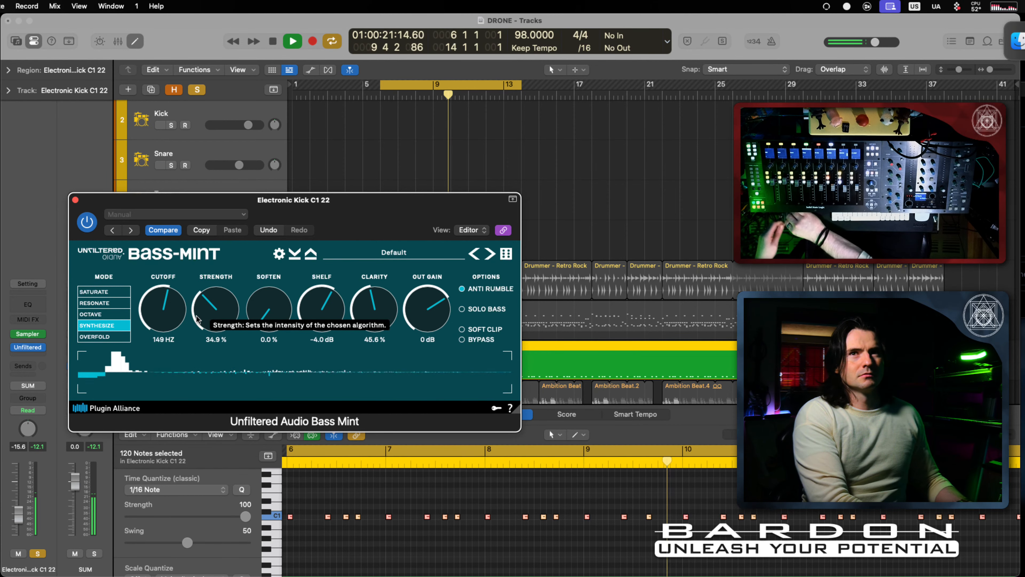
{"action": "left_click_drag", "start_coordinate": [157, 305], "coordinate": [156, 300]}
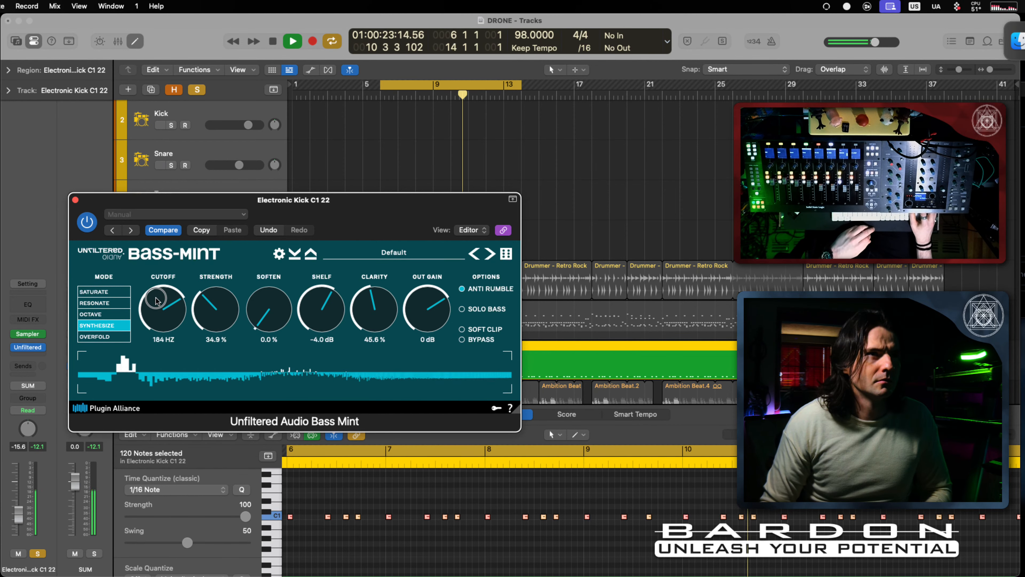
{"action": "left_click_drag", "start_coordinate": [216, 313], "coordinate": [220, 331]}
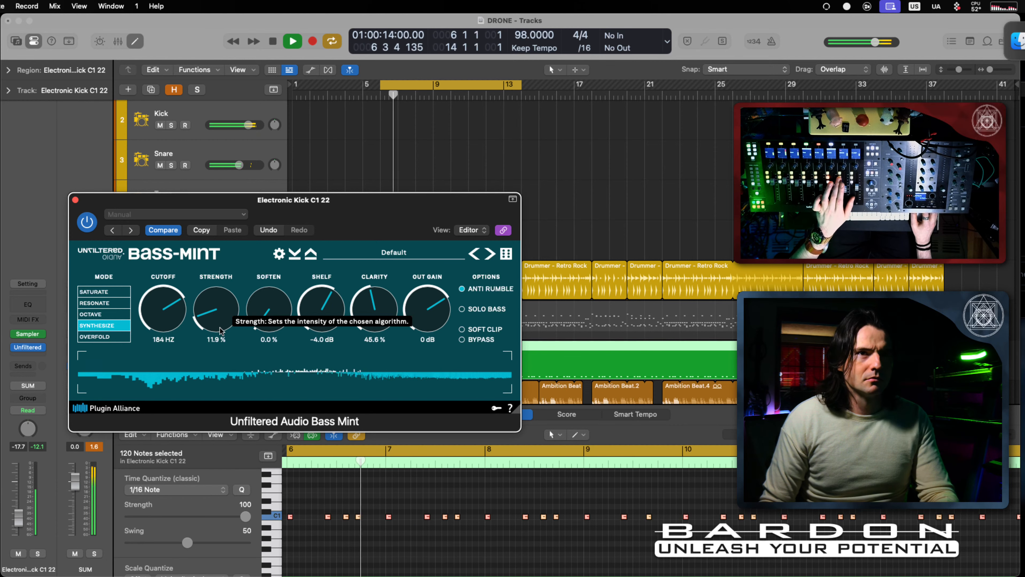
Step: Compare the full mix with the Electronic Kick track muted and unmuted, and stop playback
{"action": "key", "text": "m"}
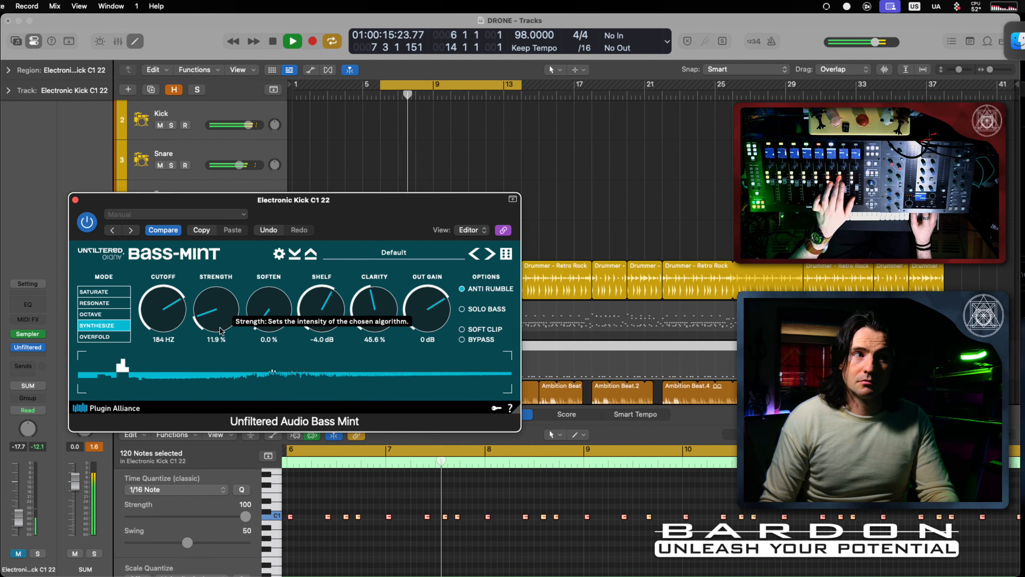
{"action": "key", "text": "m"}
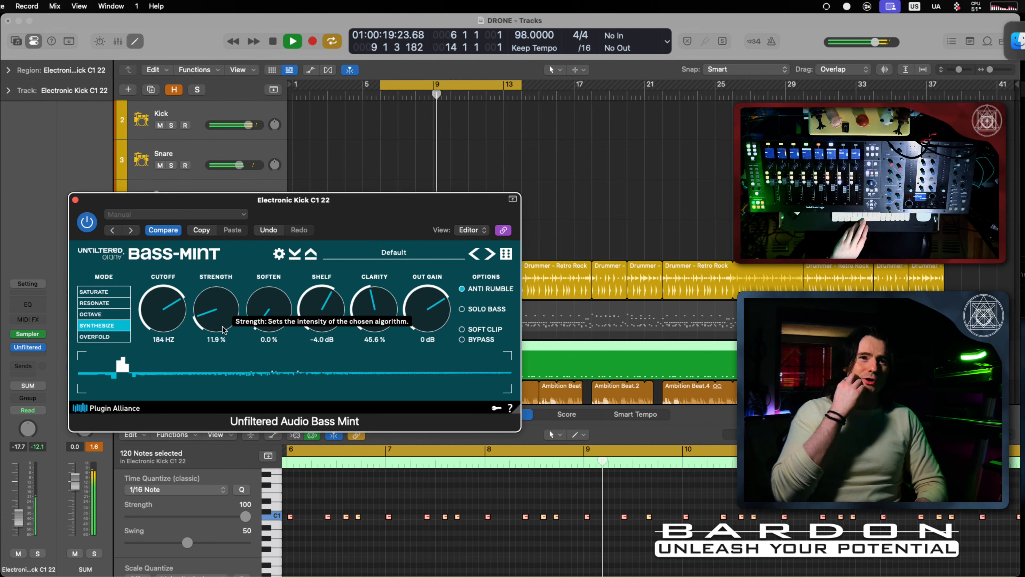
{"action": "key", "text": "space"}
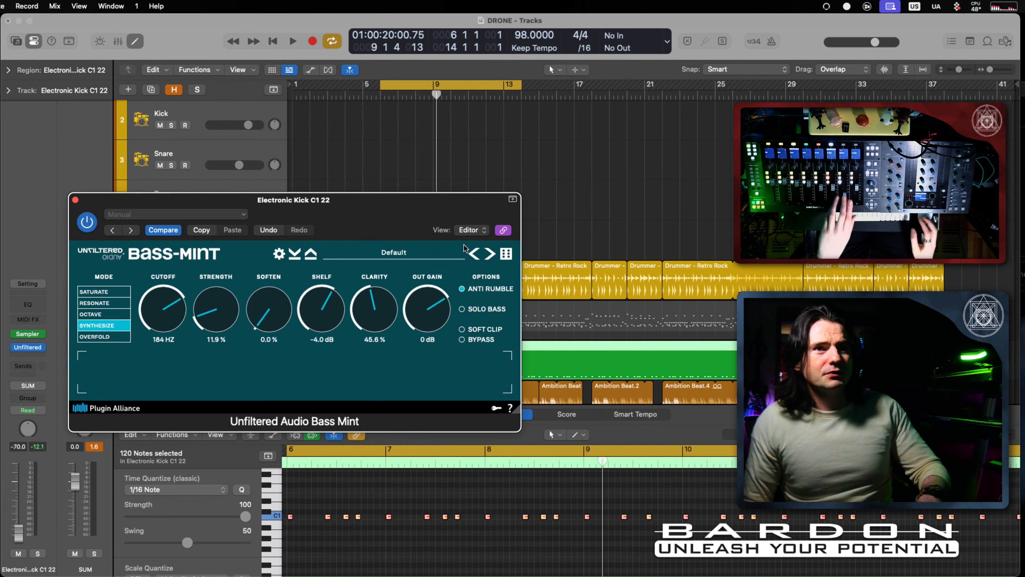
Step: Close Bass Mint, rename the Electronic Kick C1 22 track to KICK 2 and move it directly below the Kick track
{"action": "key", "text": "super+w"}
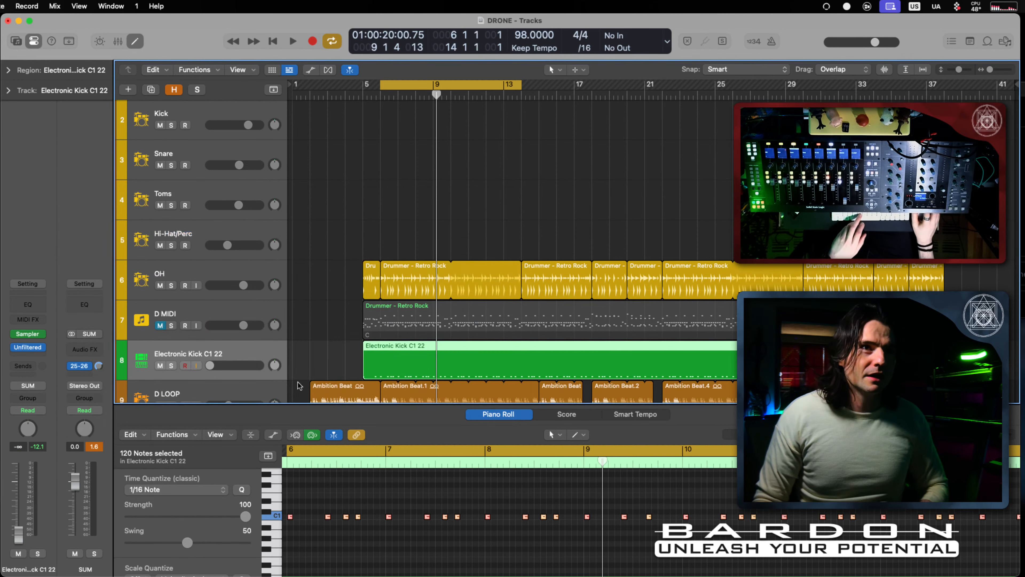
{"action": "double_click", "coordinate": [188, 354]}
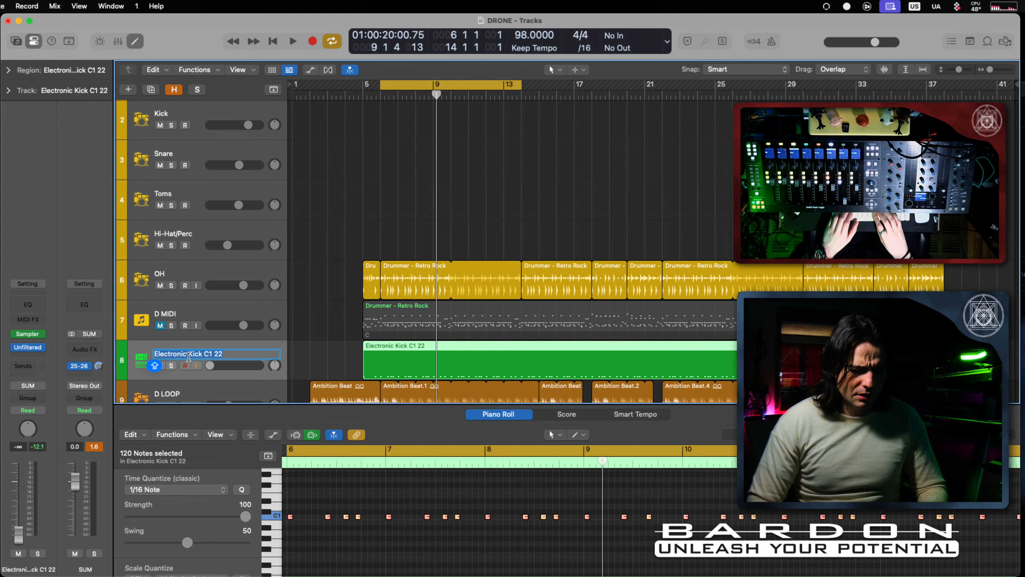
{"action": "type", "text": "K"}
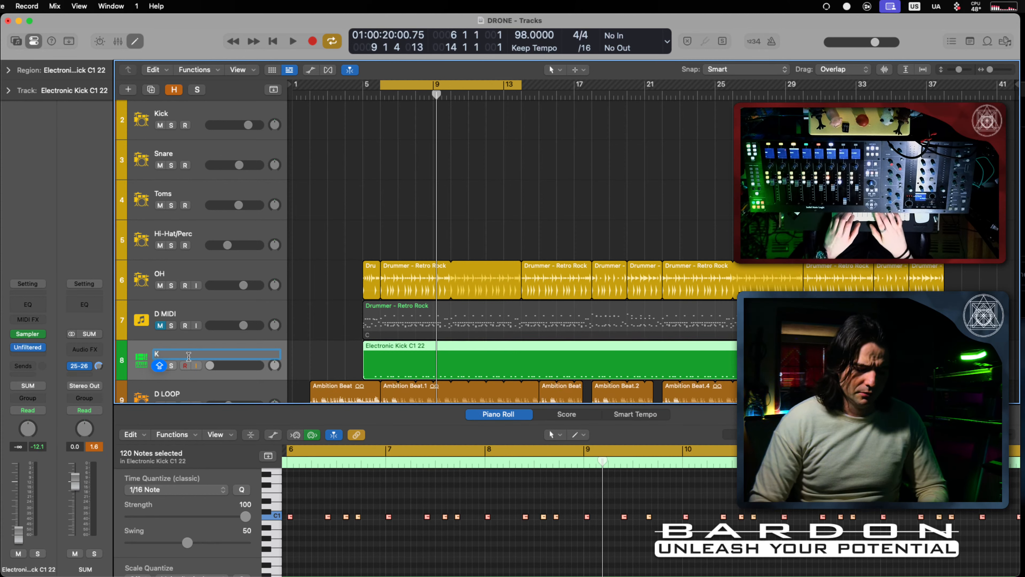
{"action": "type", "text": "ICK 2"}
{"action": "key", "text": "Return"}
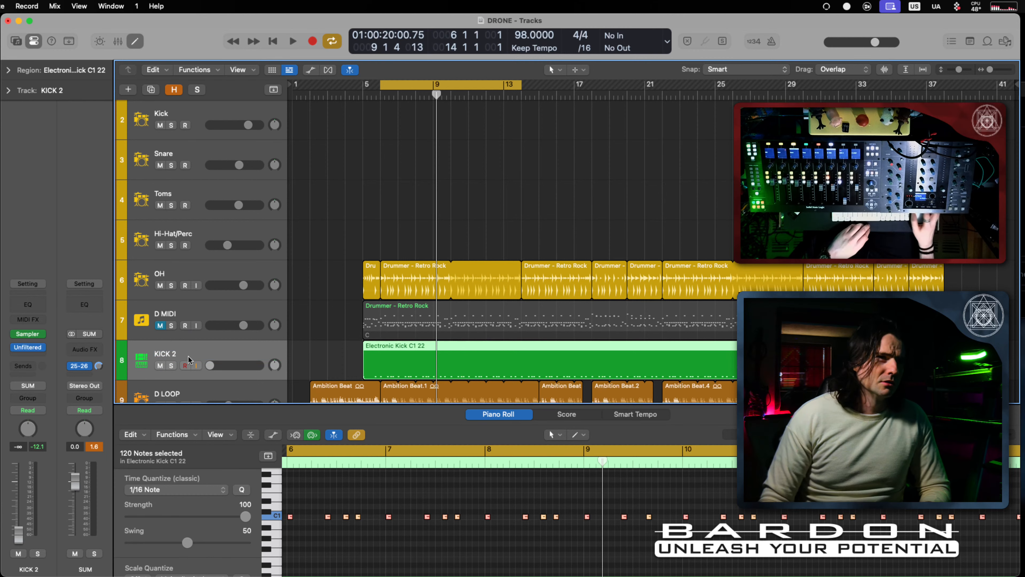
{"action": "left_click_drag", "start_coordinate": [189, 356], "coordinate": [229, 162]}
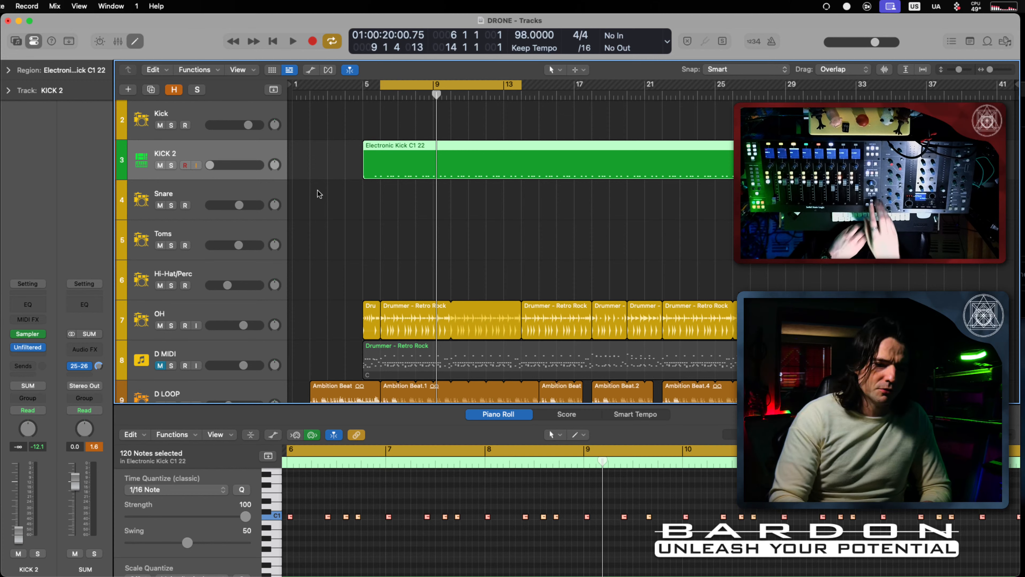
Step: Set the KICK 2 track's level to -15.8 dB during playback while comparing the mix with it muted and unmuted
{"action": "key", "text": "space"}
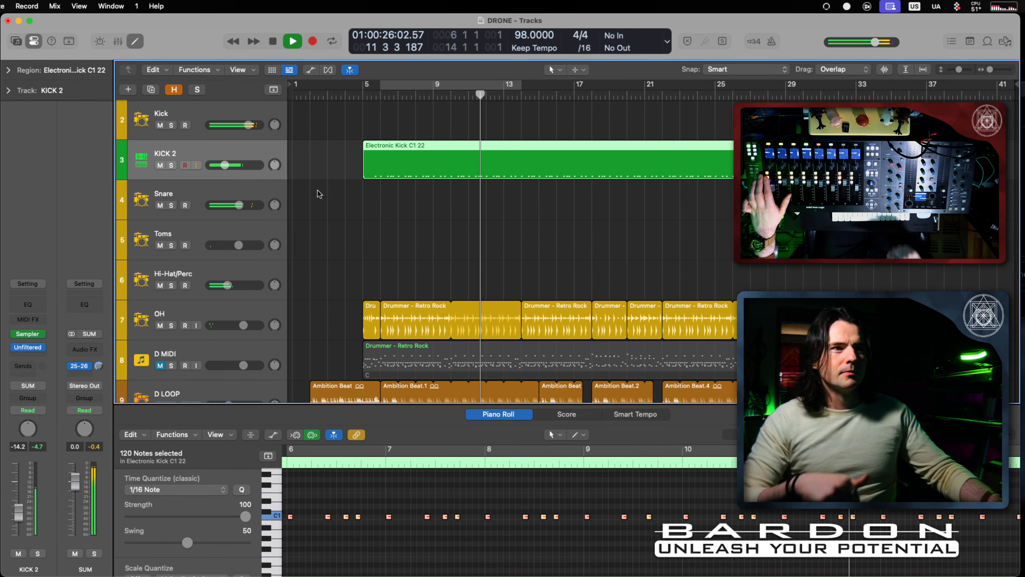
{"action": "key", "text": "ctrl+m"}
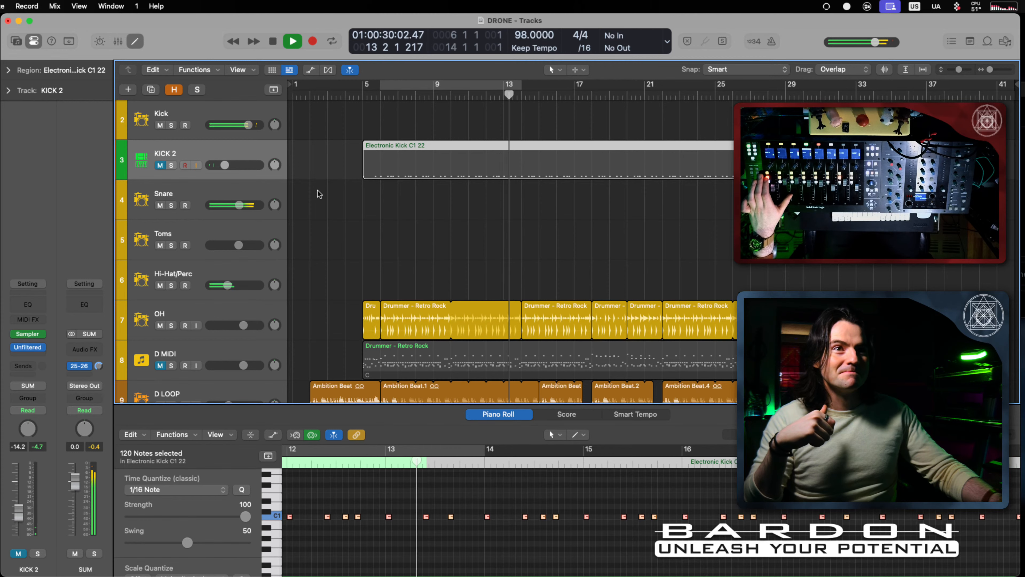
{"action": "key", "text": "ctrl+m"}
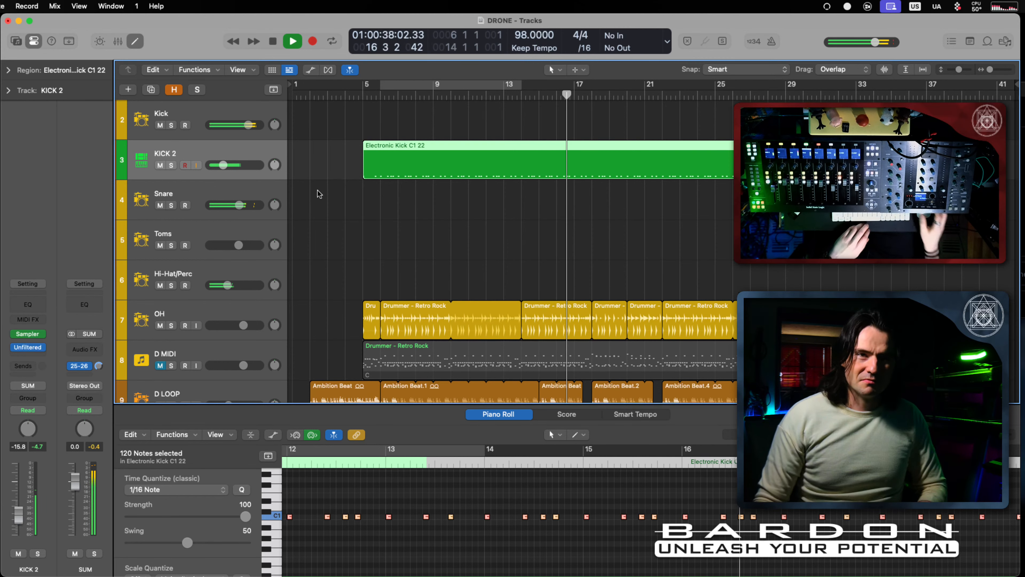
{"action": "key", "text": "space"}
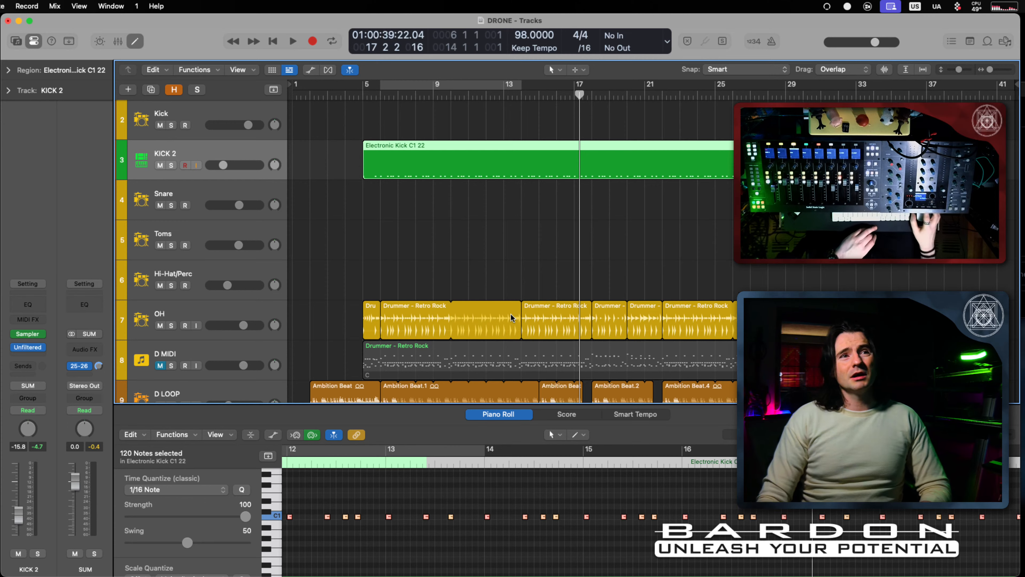
Step: Replace the Piano Roll with the Mixer for a brief look, and close it to leave the full arrangement in view
{"action": "scroll", "coordinate": [510, 313], "scroll_direction": "down", "scroll_amount": 3}
{"action": "scroll", "coordinate": [583, 228], "scroll_direction": "up", "scroll_amount": 3}
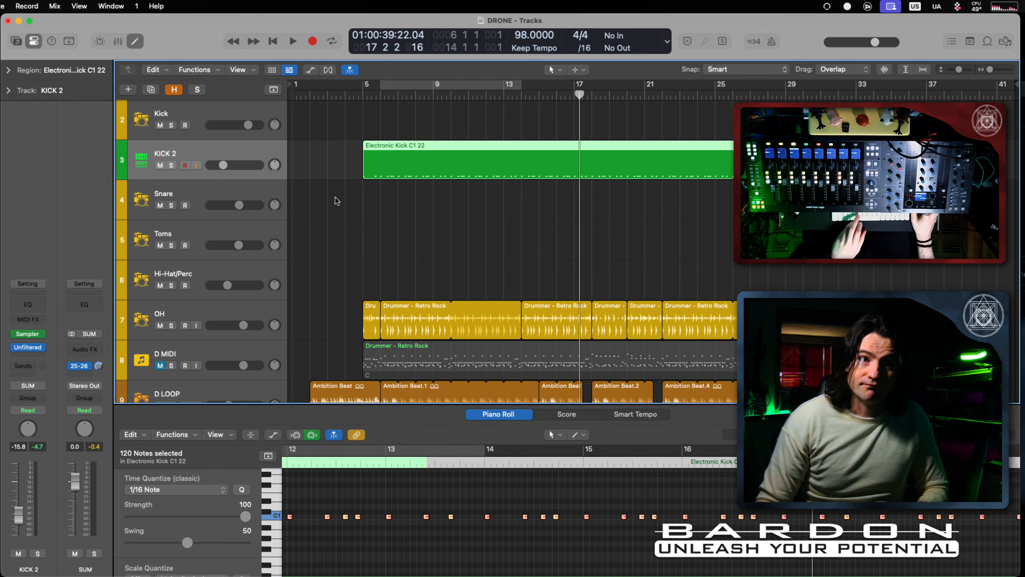
{"action": "key", "text": "v"}
{"action": "key", "text": "v"}
{"action": "key", "text": "x"}
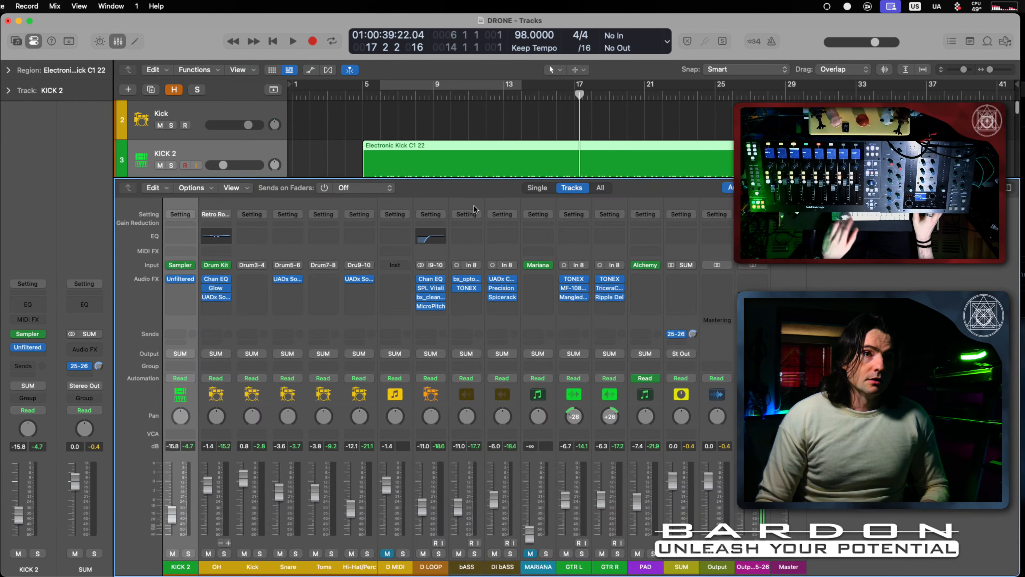
{"action": "key", "text": "x"}
{"action": "scroll", "coordinate": [473, 206], "scroll_direction": "down", "scroll_amount": 5}
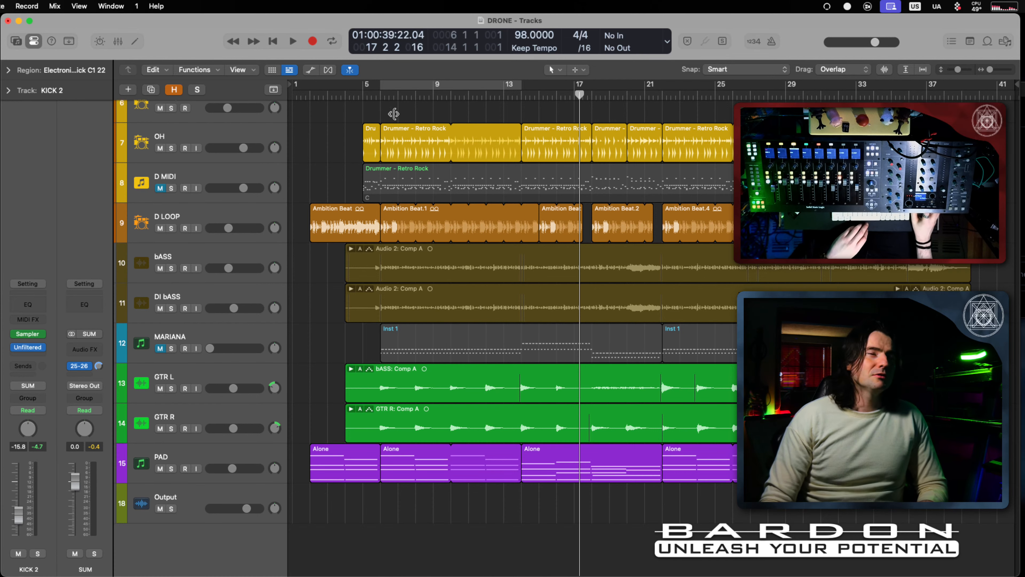
Step: Play the song from the beginning, set the PAD track's level to -3.2 dB, and stop playback with its regions deselected
{"action": "left_click", "coordinate": [310, 93]}
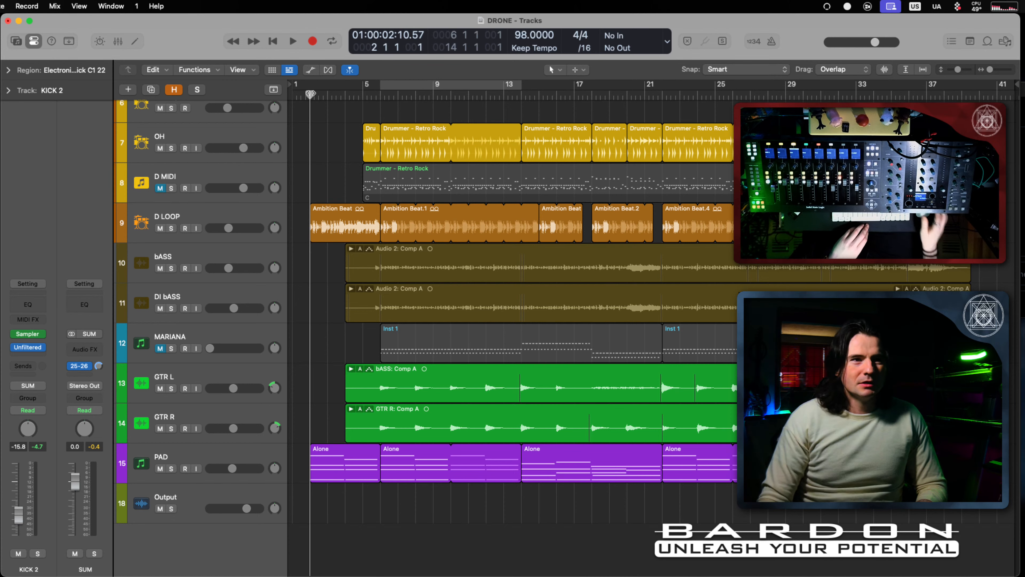
{"action": "key", "text": "Return"}
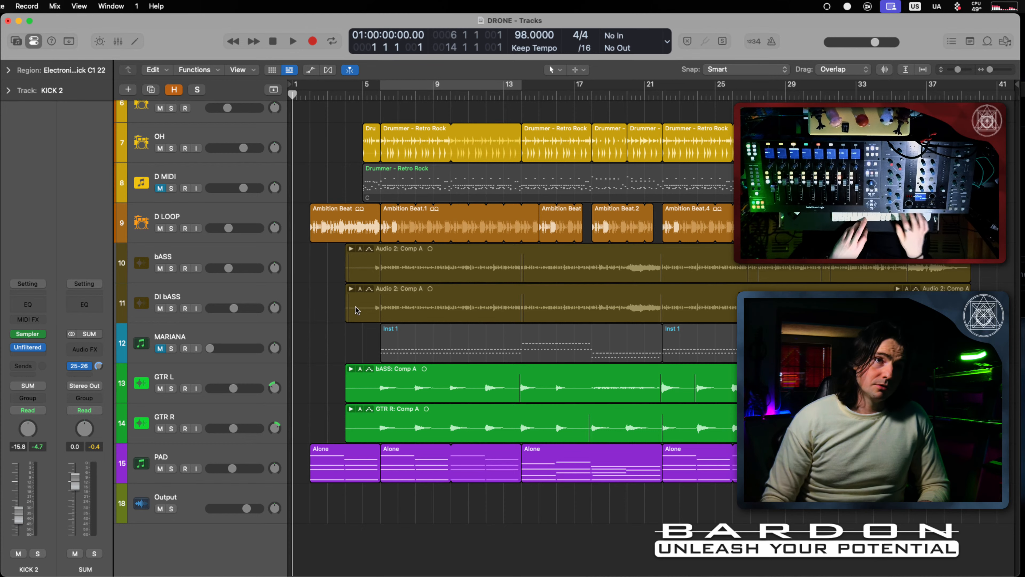
{"action": "key", "text": "space"}
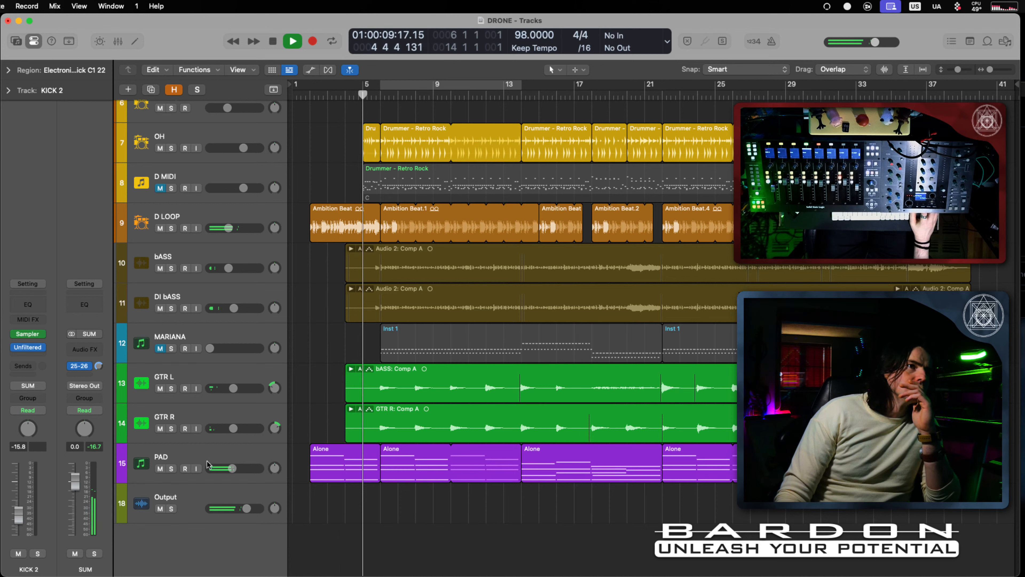
{"action": "left_click", "coordinate": [215, 454]}
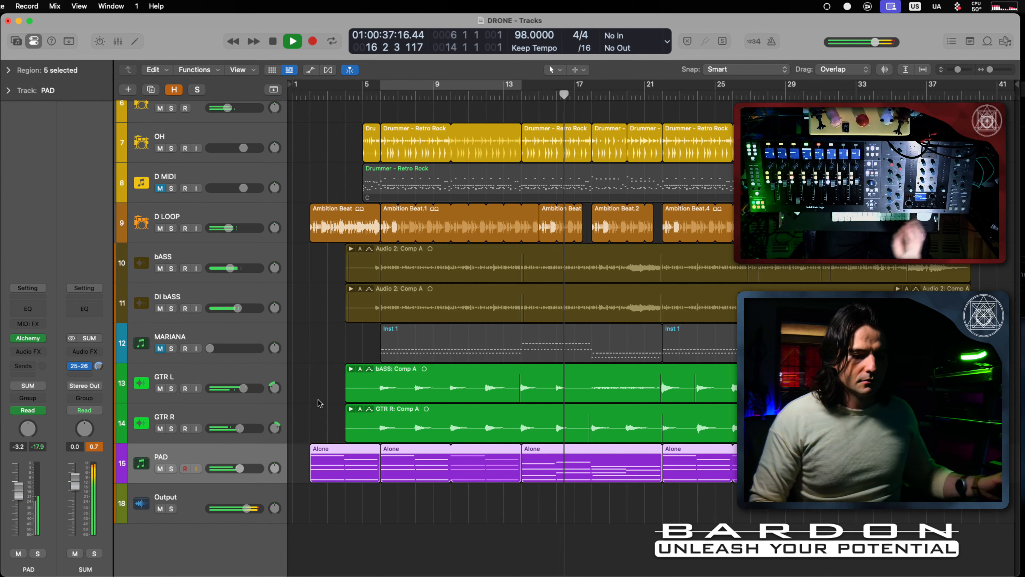
{"action": "key", "text": "space"}
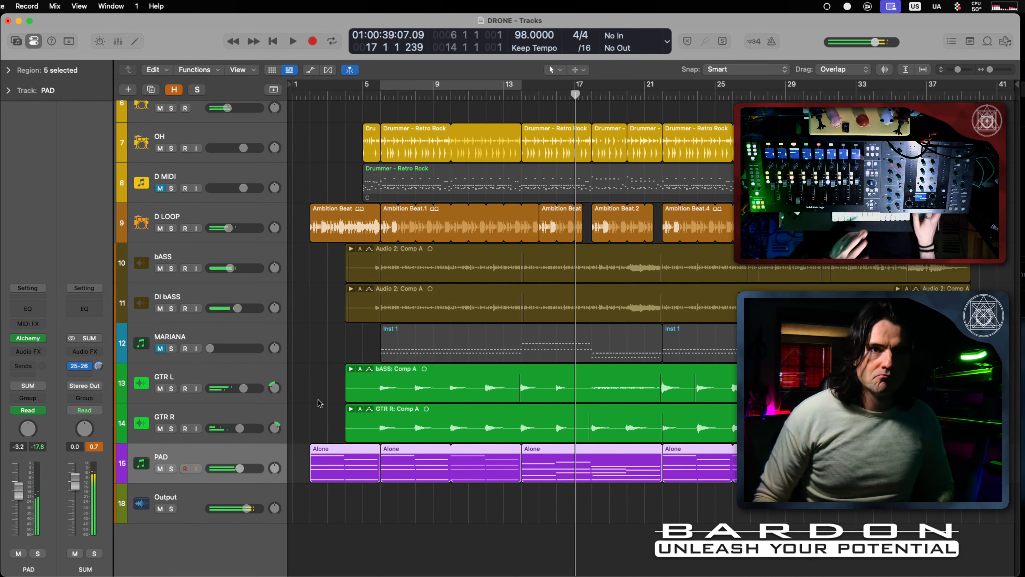
{"action": "left_click", "coordinate": [326, 495]}
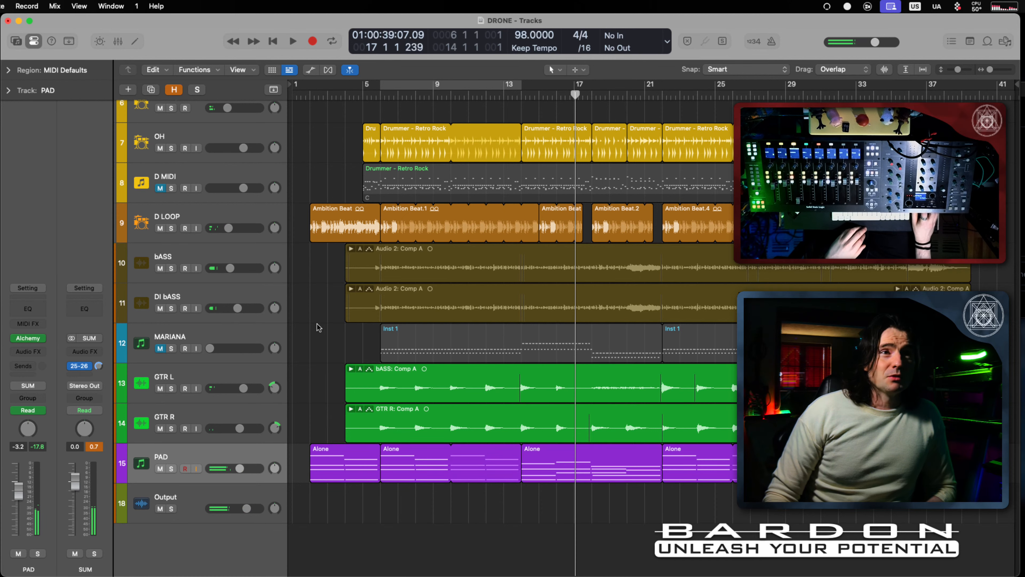
Step: Open the PAD track's Alchemy instrument and audition a few notes with Musical Typing
{"action": "left_click", "coordinate": [311, 97]}
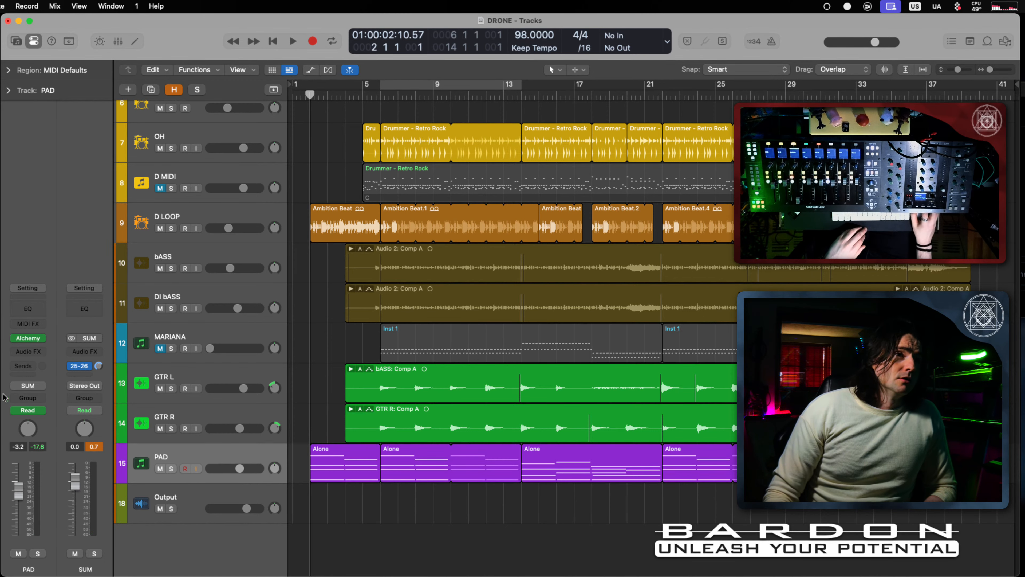
{"action": "left_click", "coordinate": [28, 340]}
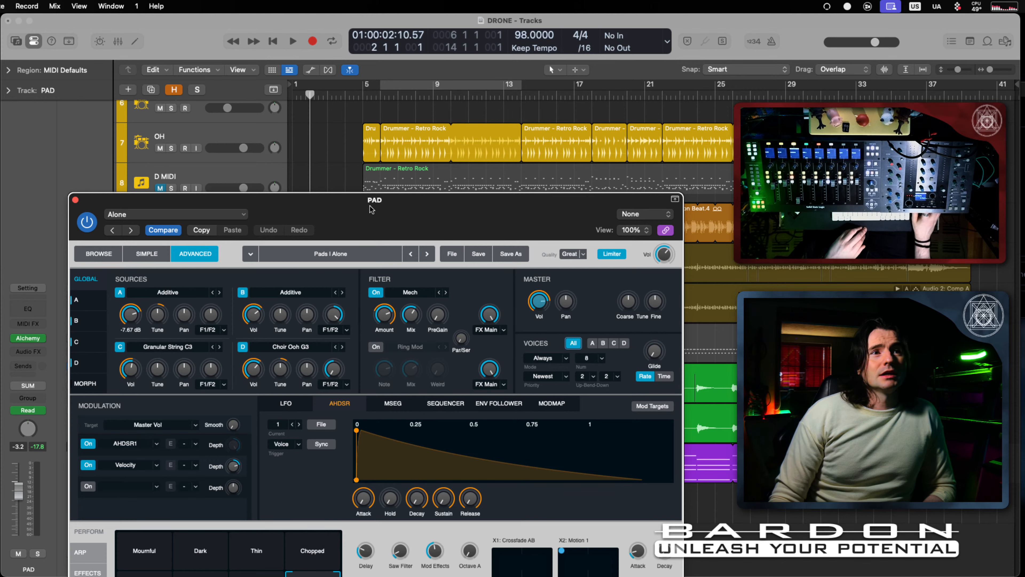
{"action": "left_click_drag", "start_coordinate": [389, 202], "coordinate": [361, 69]}
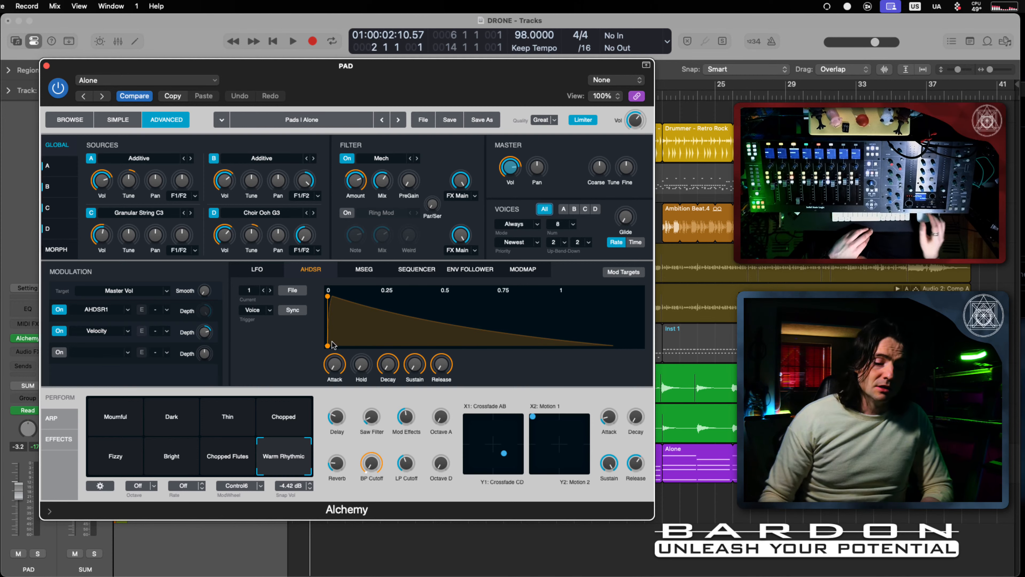
{"action": "key", "text": "super+k"}
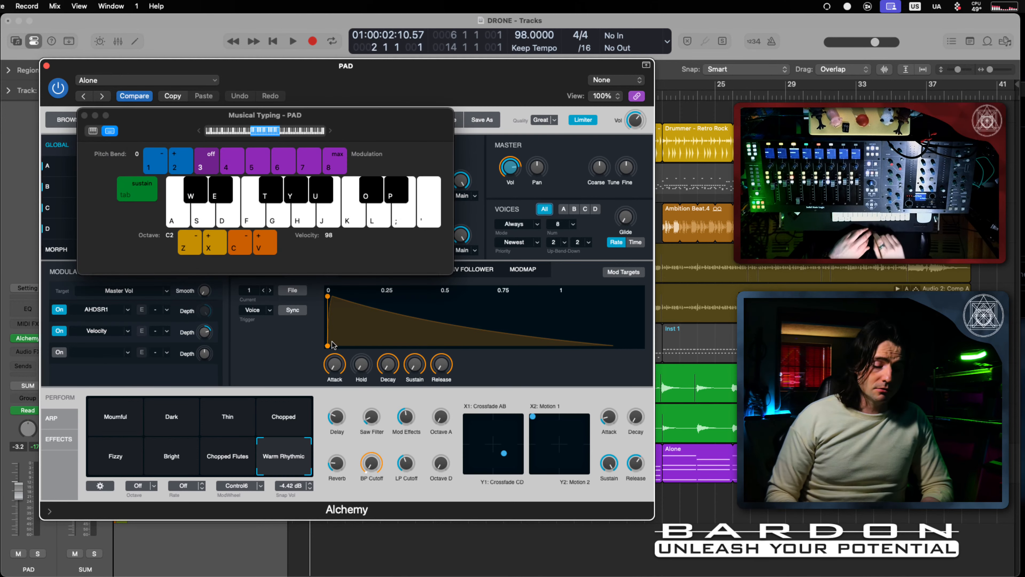
{"action": "key", "text": "k"}
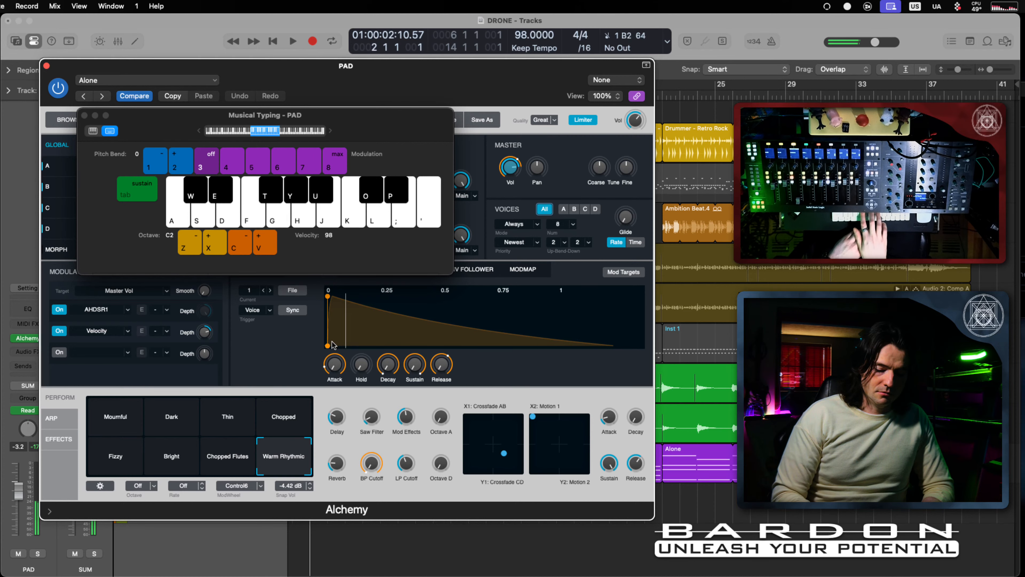
{"action": "key", "text": "g"}
{"action": "key", "text": "k"}
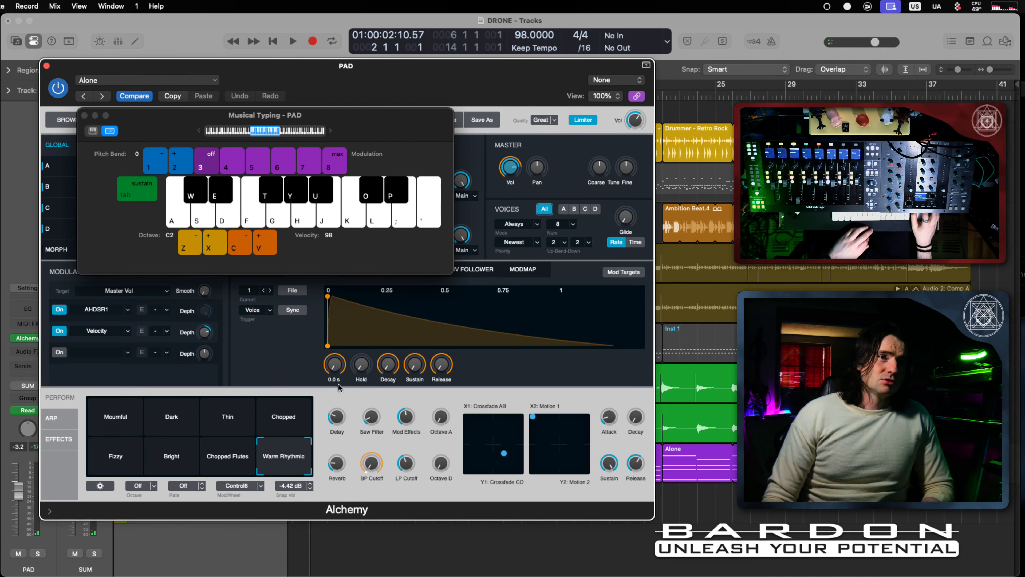
Step: Hide Musical Typing, lengthen the attack of Alchemy's AHDSR 1 envelope slightly and close the instrument
{"action": "key", "text": "super+k"}
{"action": "left_click_drag", "start_coordinate": [334, 365], "coordinate": [337, 326]}
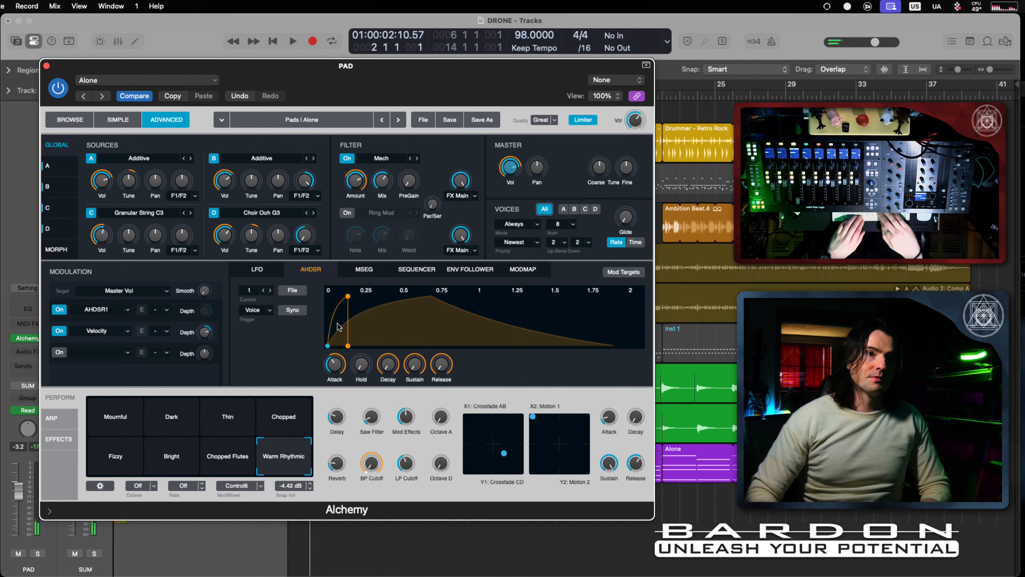
{"action": "key", "text": "super+w"}
Step: Play the song from the beginning and rebalance the drums, lowering the Snare slightly and raising the Toms
{"action": "key", "text": "Return"}
{"action": "key", "text": "space"}
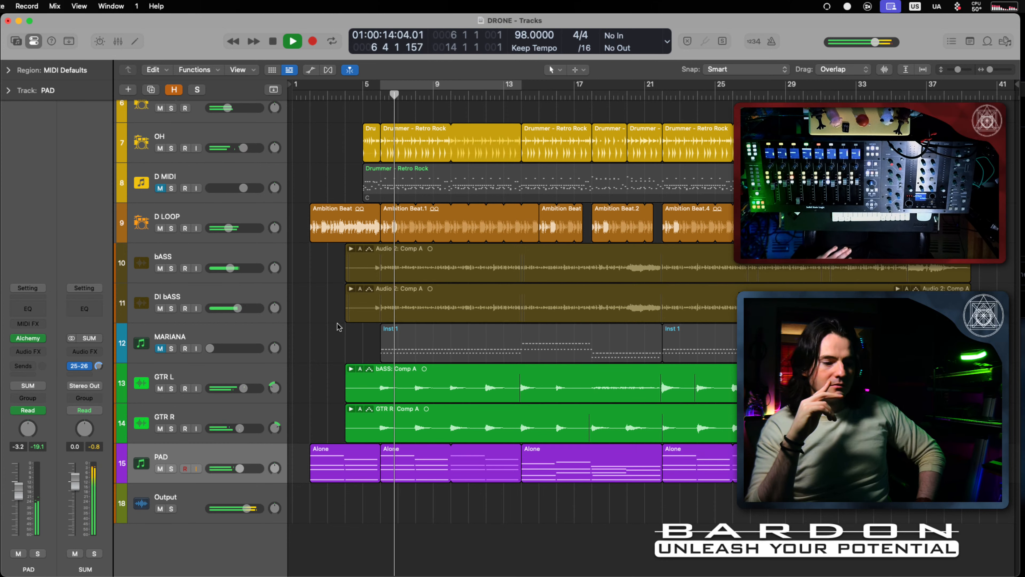
{"action": "scroll", "coordinate": [339, 326], "scroll_direction": "up", "scroll_amount": 3}
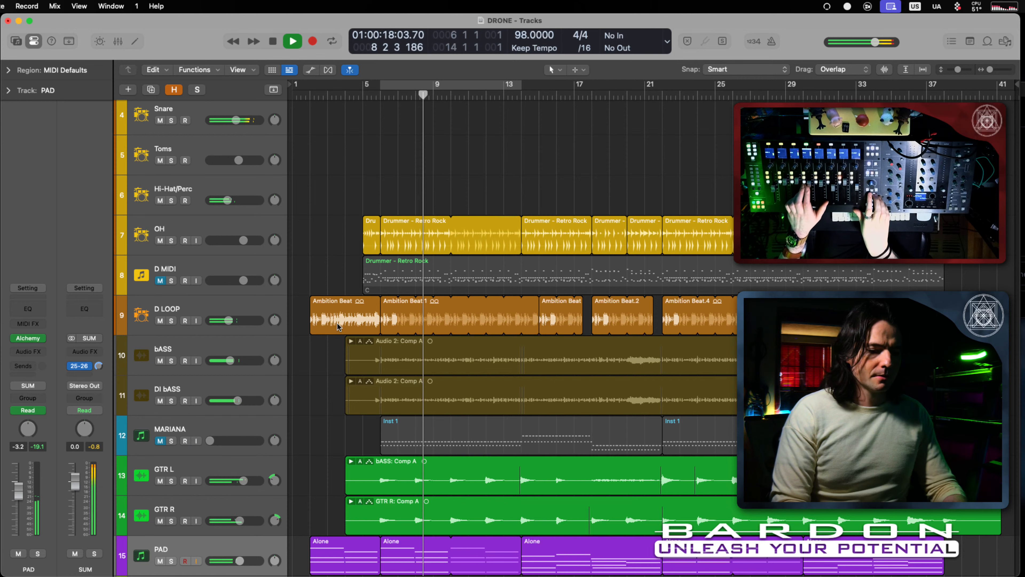
{"action": "scroll", "coordinate": [338, 327], "scroll_direction": "down", "scroll_amount": 1}
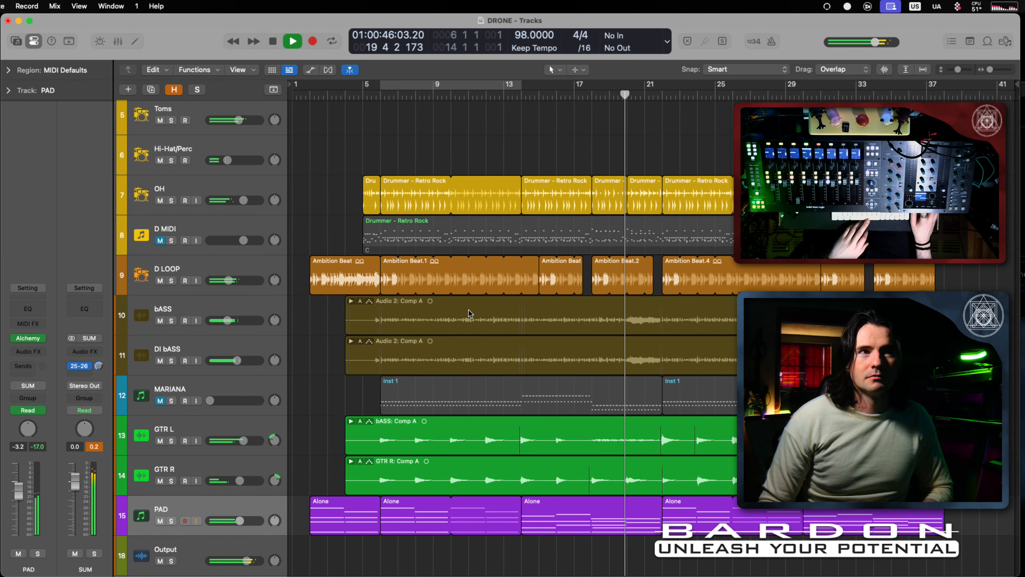
{"action": "scroll", "coordinate": [590, 268], "scroll_direction": "up", "scroll_amount": 5}
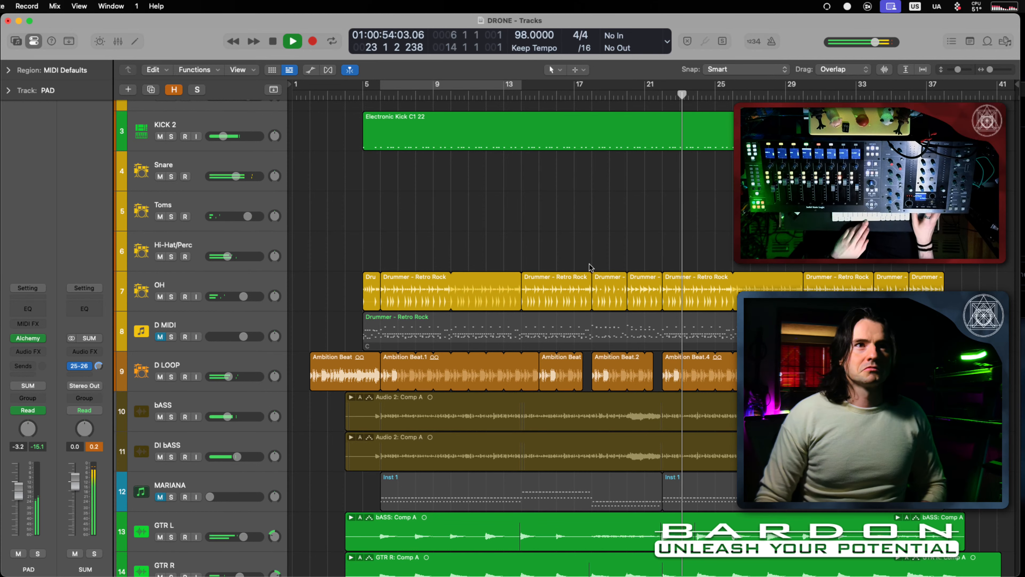
{"action": "key", "text": "space"}
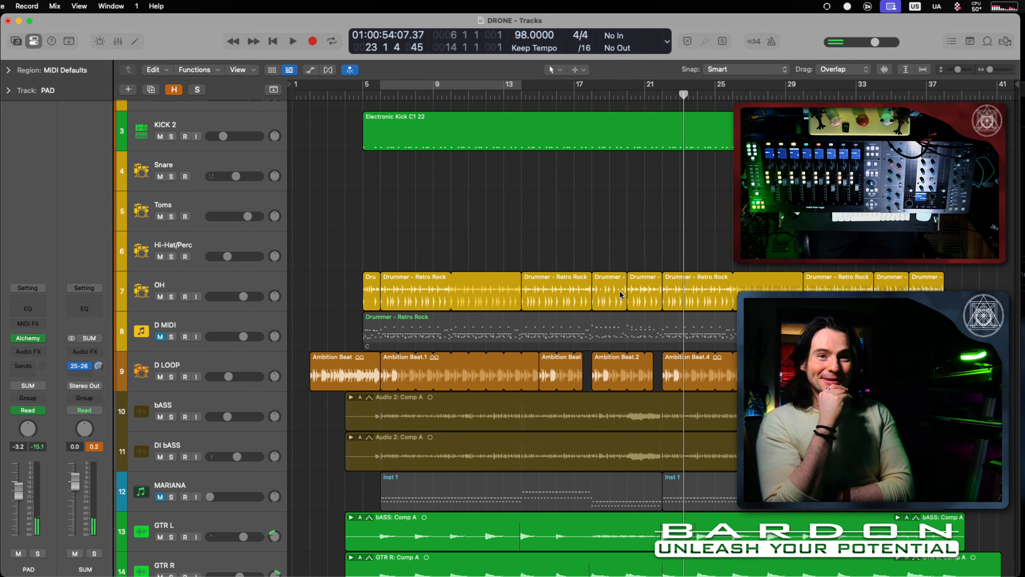
Step: Play the arrangement from bar 14 to bar 18 to review the second section
{"action": "scroll", "coordinate": [621, 288], "scroll_direction": "down", "scroll_amount": 5}
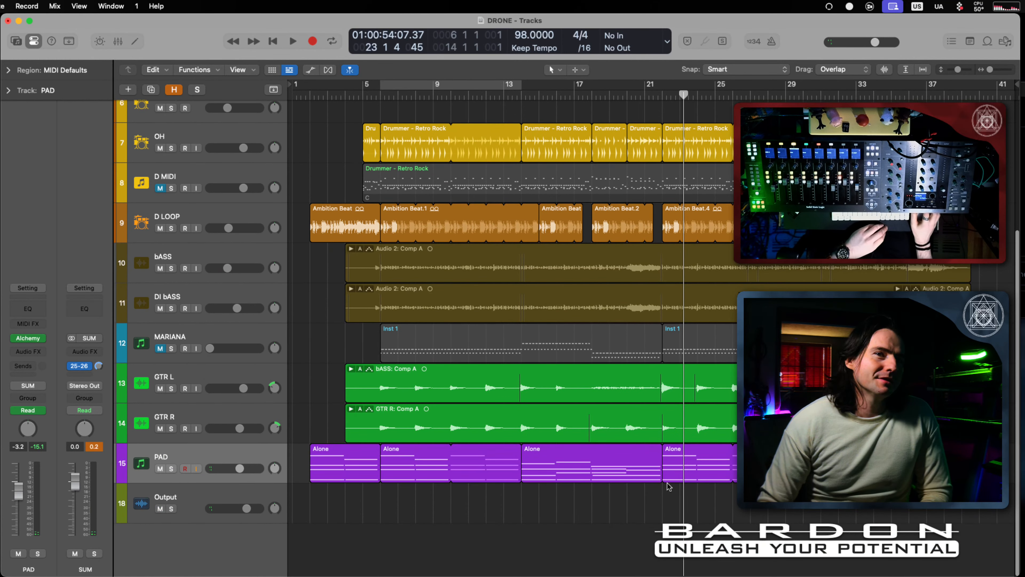
{"action": "left_click", "coordinate": [522, 96]}
{"action": "scroll", "coordinate": [541, 187], "scroll_direction": "up", "scroll_amount": 5}
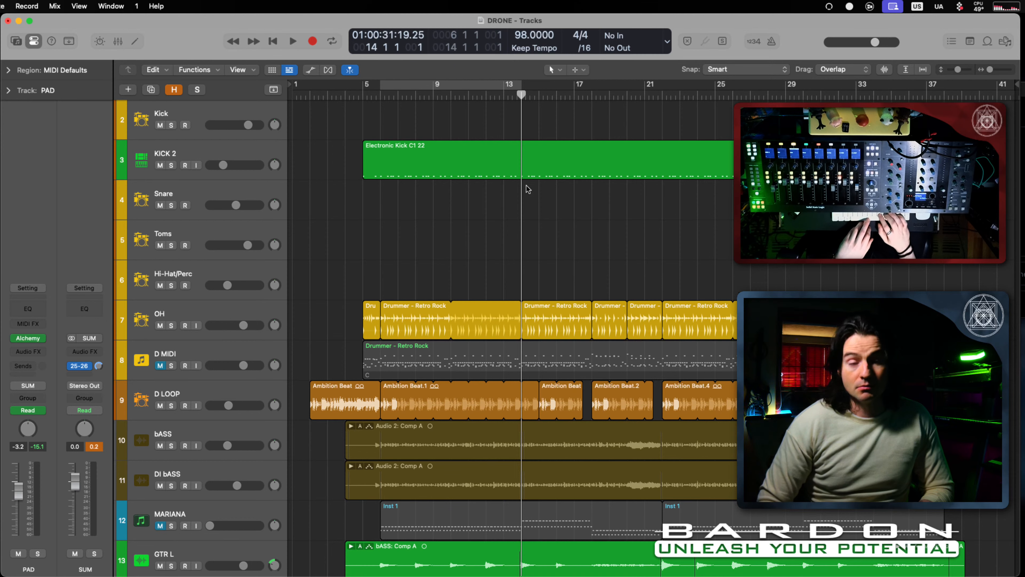
{"action": "key", "text": "space"}
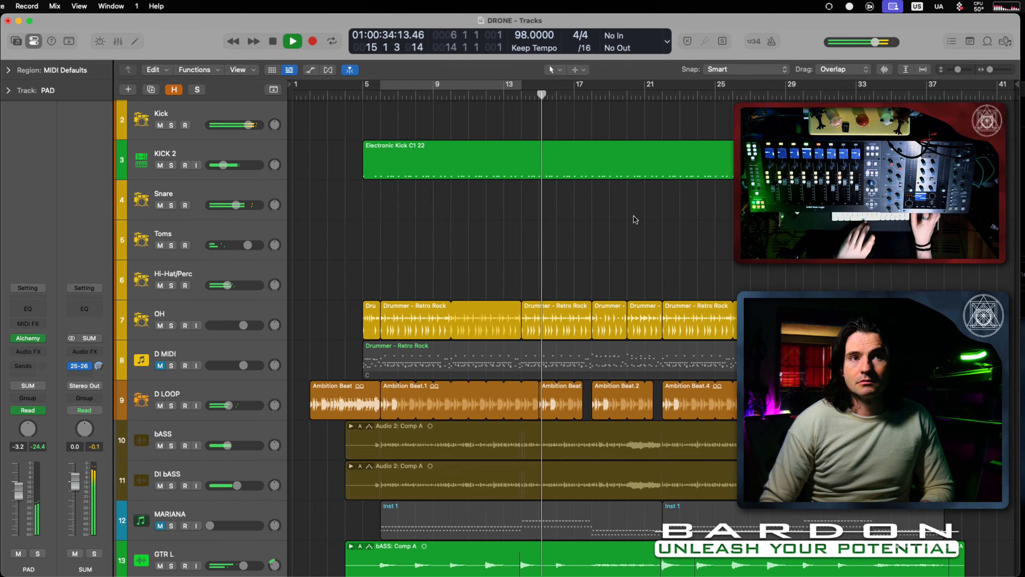
{"action": "scroll", "coordinate": [630, 216], "scroll_direction": "down", "scroll_amount": 3}
{"action": "scroll", "coordinate": [630, 216], "scroll_direction": "down", "scroll_amount": 1}
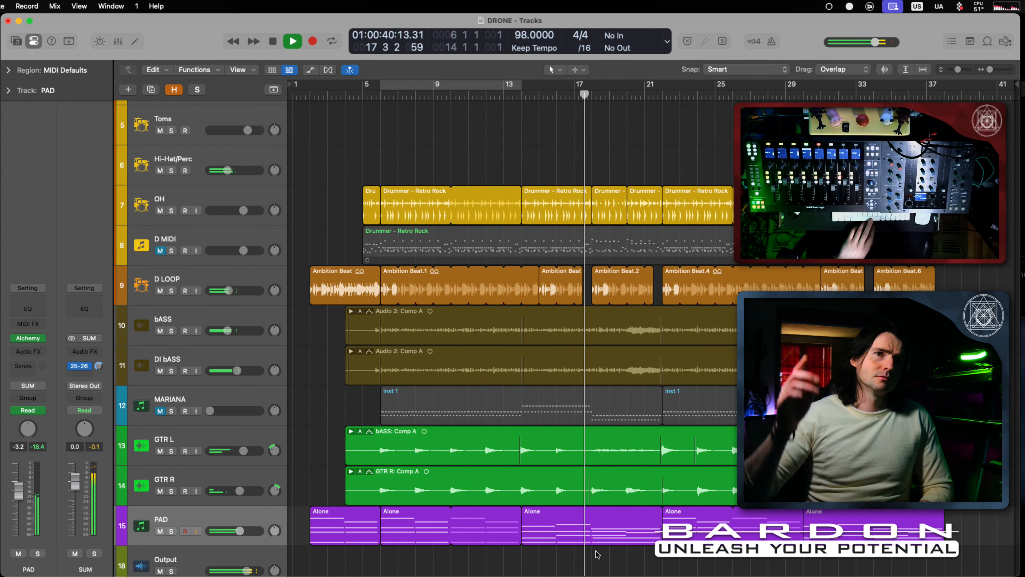
{"action": "key", "text": "space"}
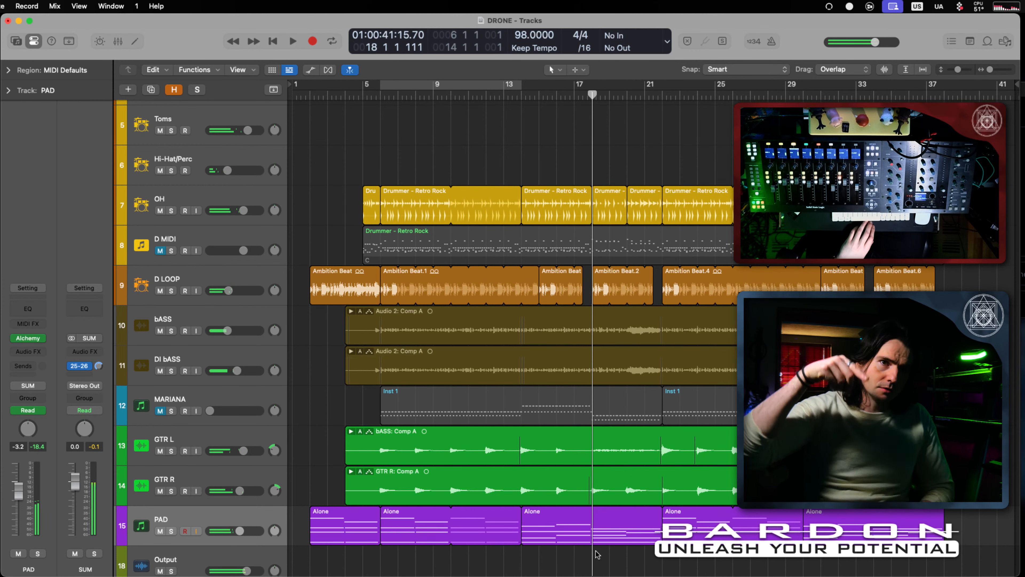
Step: Open the Create New Track options with the PAD track selected
{"action": "left_click", "coordinate": [128, 89]}
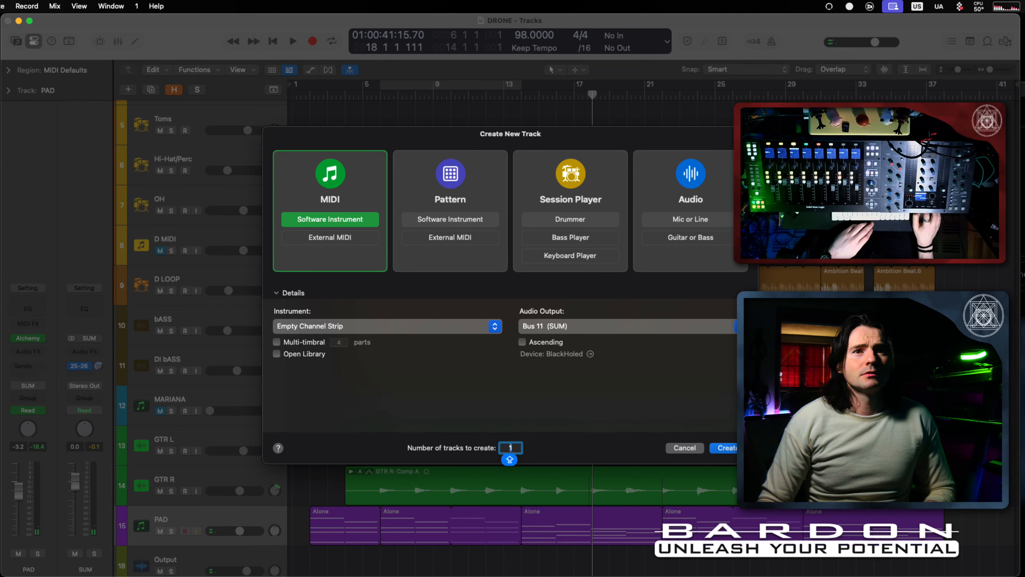
Step: Create one software instrument track output to Bus 11 (SUM) and load the mono Mariana synth on it
{"action": "left_click", "coordinate": [725, 447]}
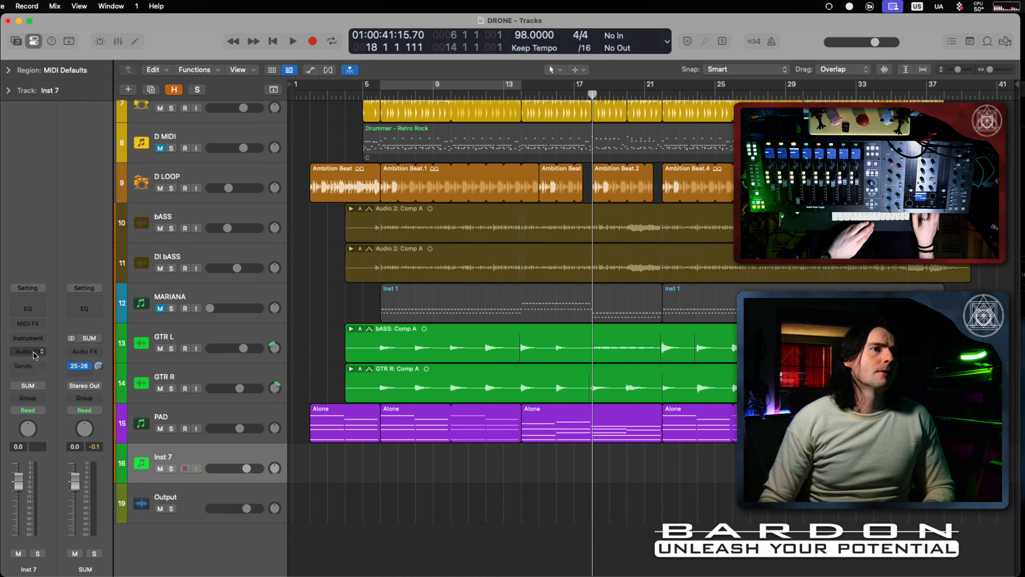
{"action": "left_click", "coordinate": [34, 343]}
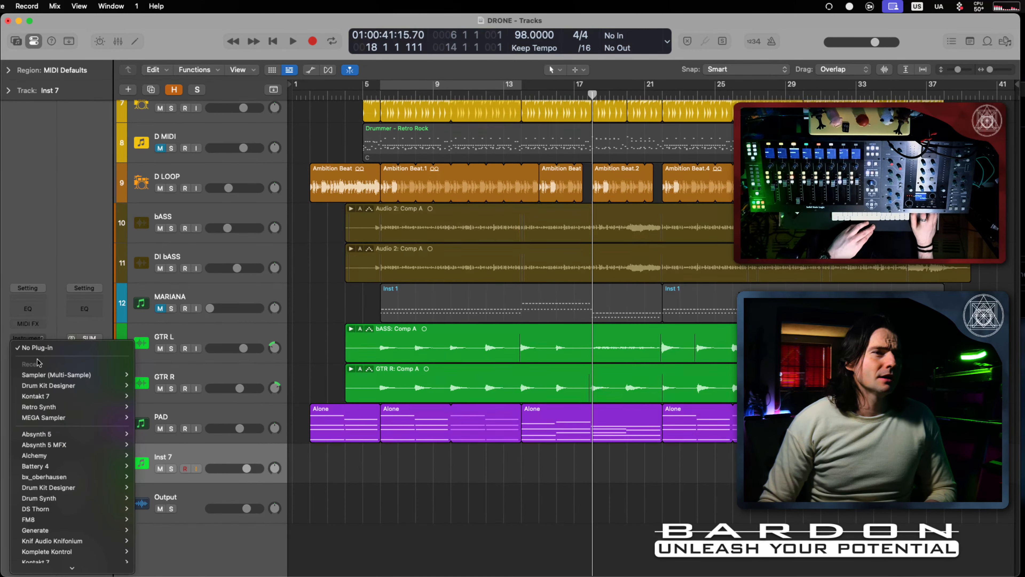
{"action": "scroll", "coordinate": [65, 525], "scroll_direction": "down", "scroll_amount": 5}
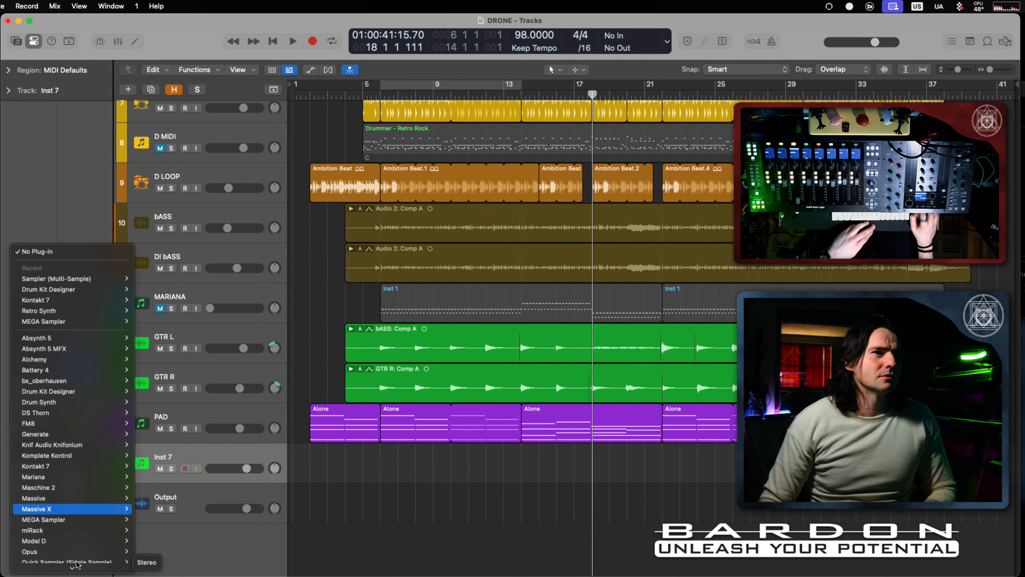
{"action": "scroll", "coordinate": [65, 508], "scroll_direction": "down", "scroll_amount": 3}
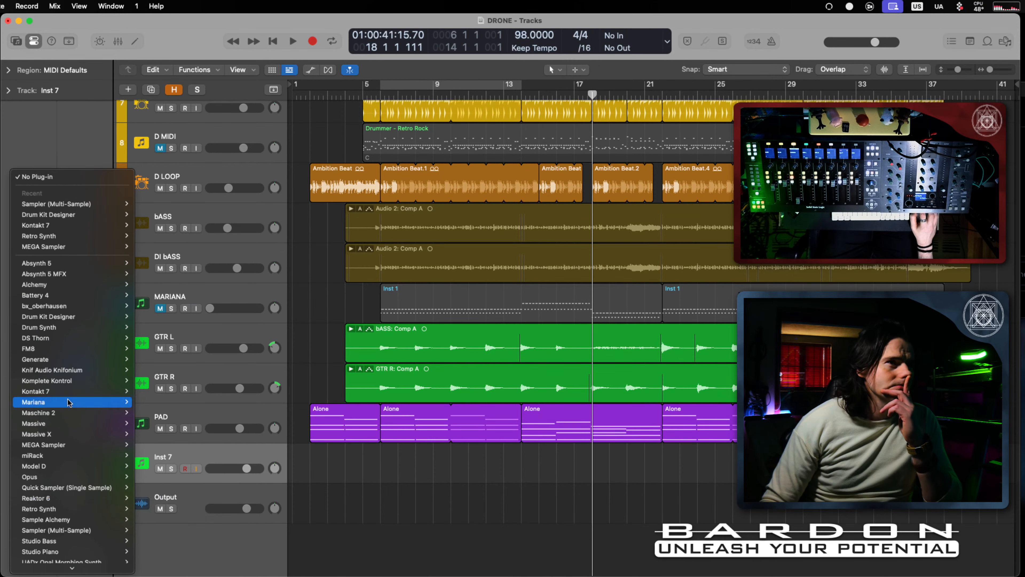
{"action": "mouse_move", "coordinate": [117, 404]}
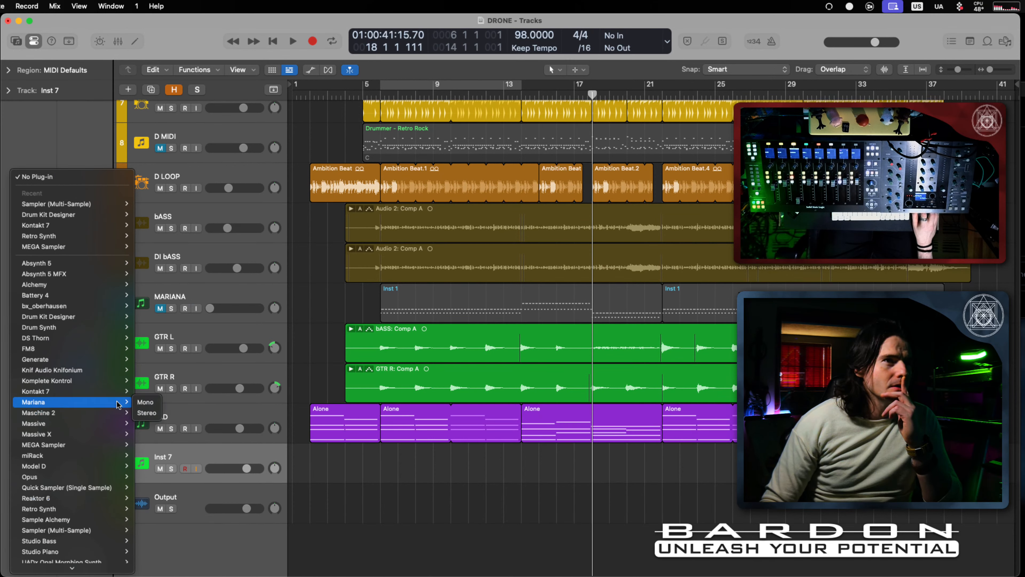
{"action": "left_click", "coordinate": [146, 403]}
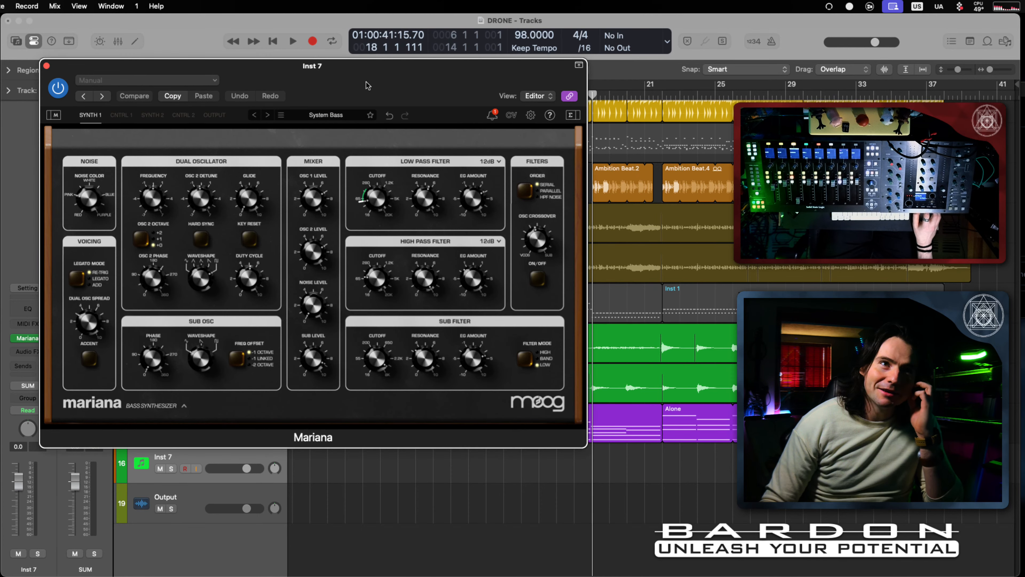
Step: Lower the output volume of Mariana and audition a few notes with Musical Typing
{"action": "left_click_drag", "start_coordinate": [368, 85], "coordinate": [353, 83]}
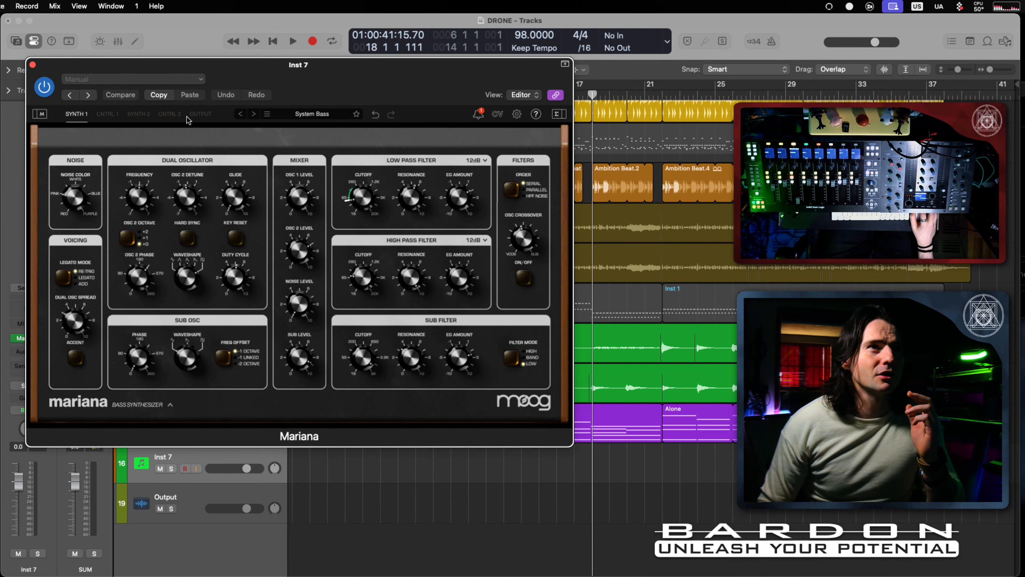
{"action": "left_click", "coordinate": [200, 114]}
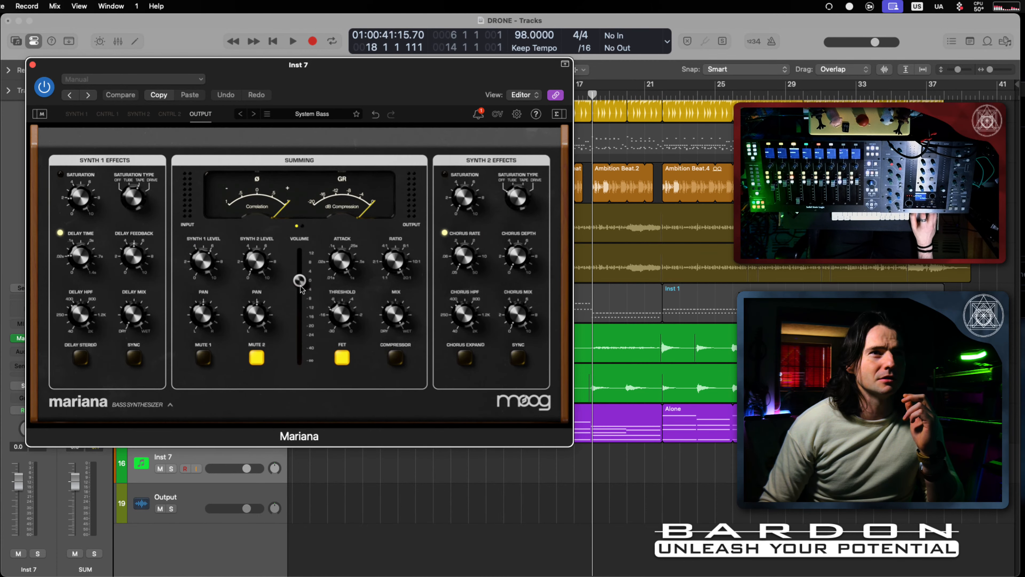
{"action": "key", "text": "super+k"}
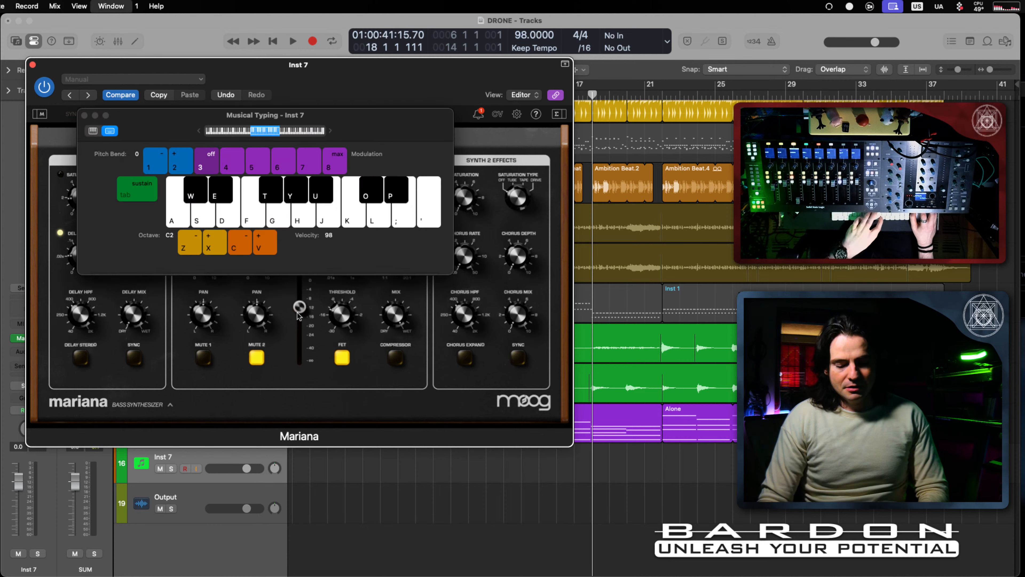
{"action": "key", "text": "g"}
{"action": "key", "text": "h"}
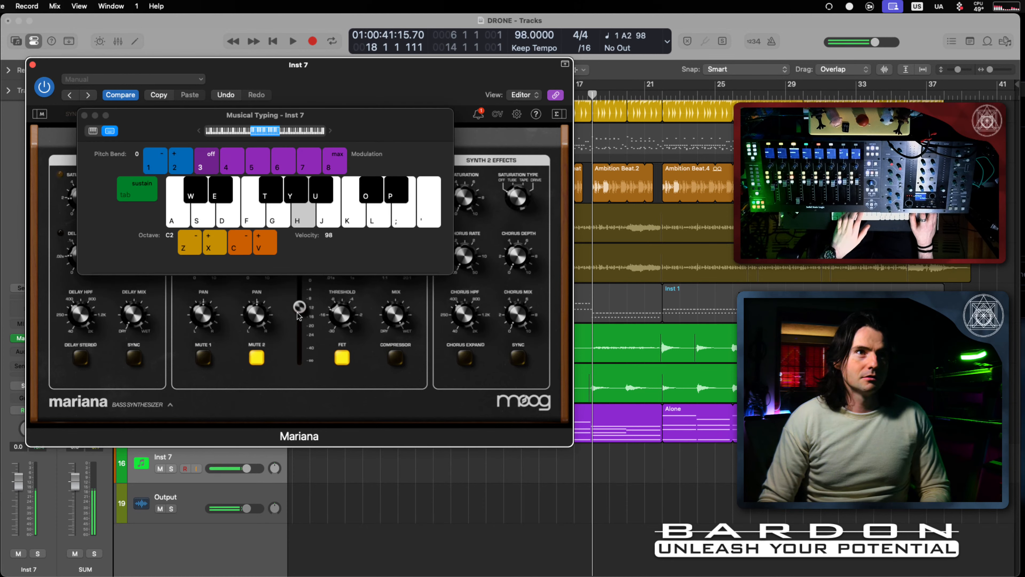
{"action": "key", "text": "f"}
{"action": "key", "text": "g"}
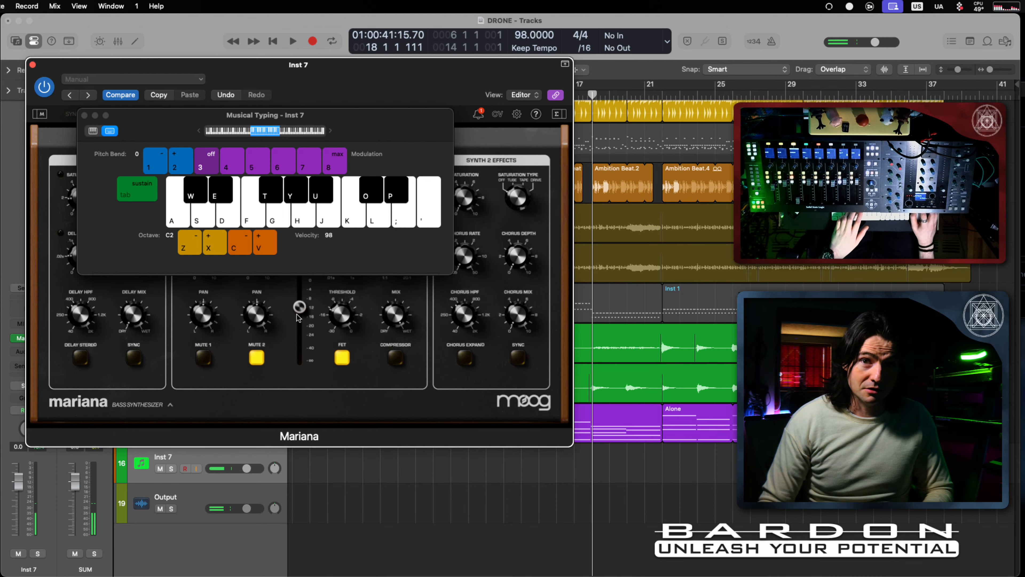
{"action": "key", "text": "super+k"}
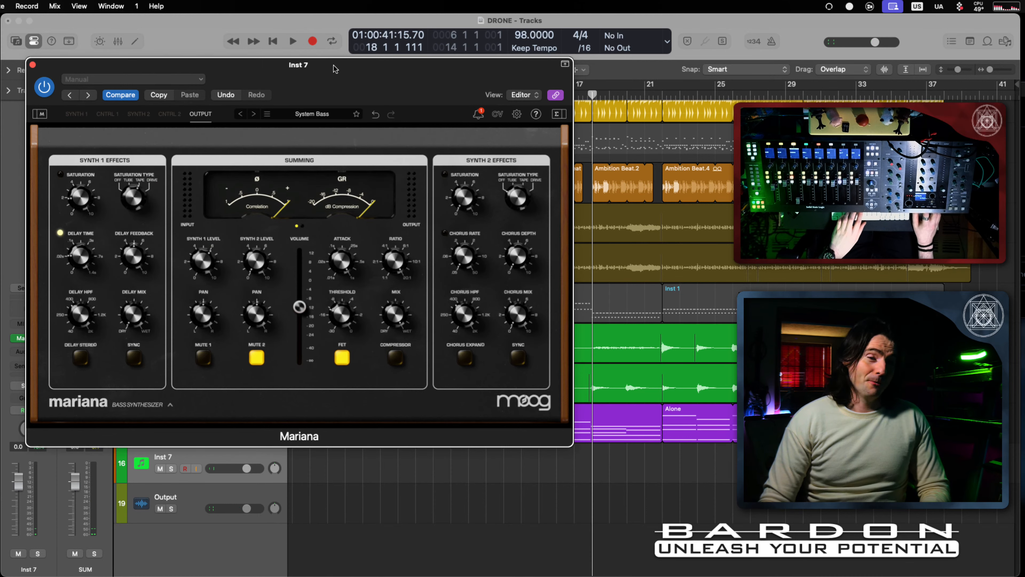
Step: Play the arrangement from bar 17 to hear the passage around bar 18
{"action": "left_click_drag", "start_coordinate": [527, 72], "coordinate": [499, 70]}
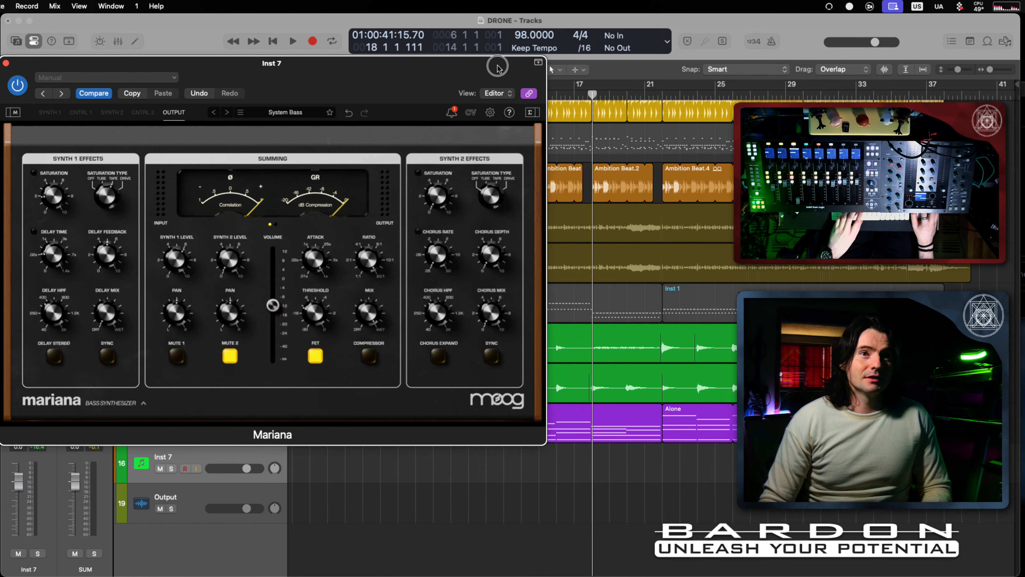
{"action": "left_click", "coordinate": [577, 94]}
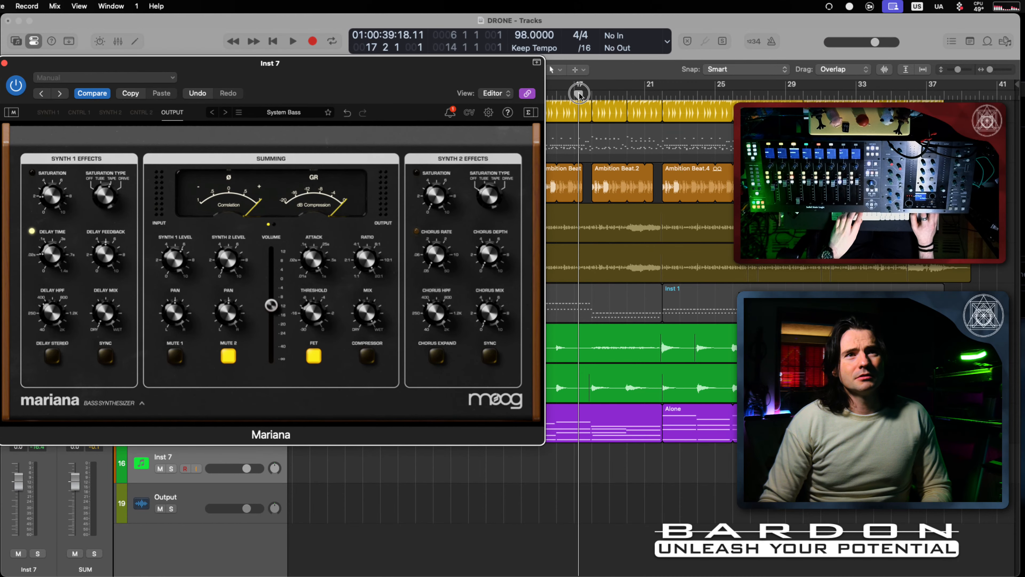
{"action": "key", "text": "space"}
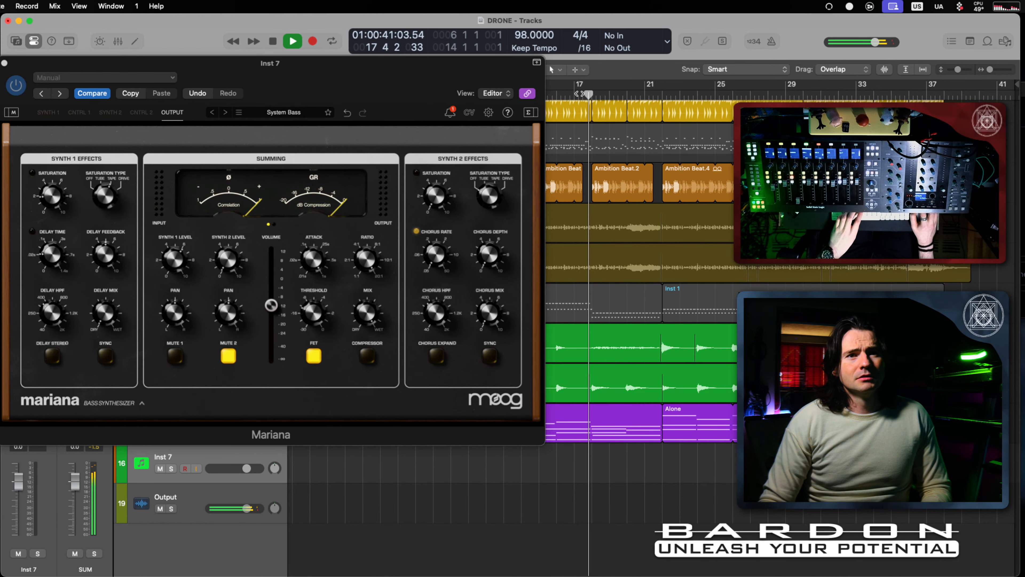
{"action": "key", "text": "space"}
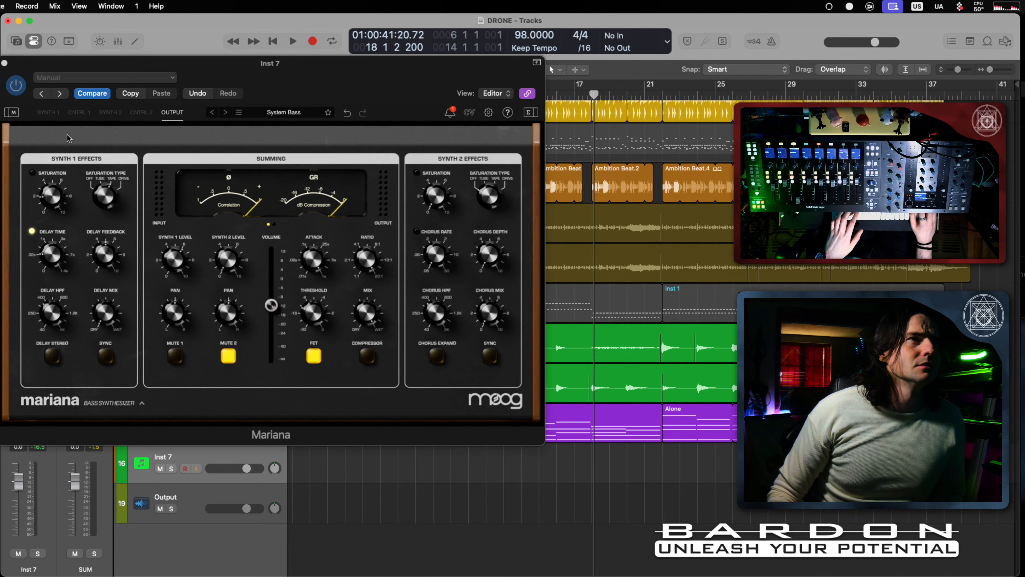
Step: Look through Mariana's Synth 1, Cntrl 1, Synth 2, Cntrl 2 and Output pages
{"action": "left_click", "coordinate": [48, 113]}
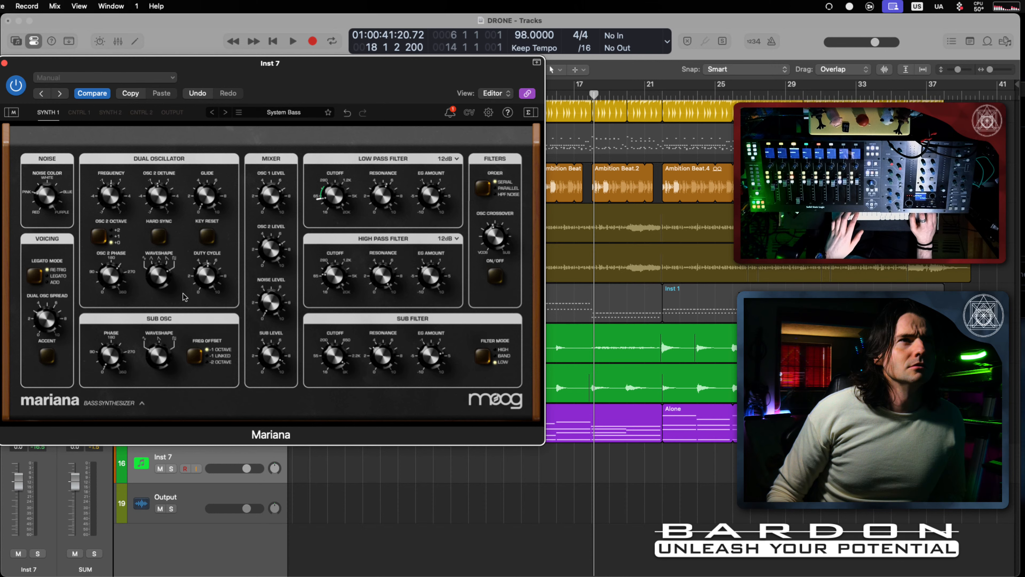
{"action": "left_click", "coordinate": [80, 112]}
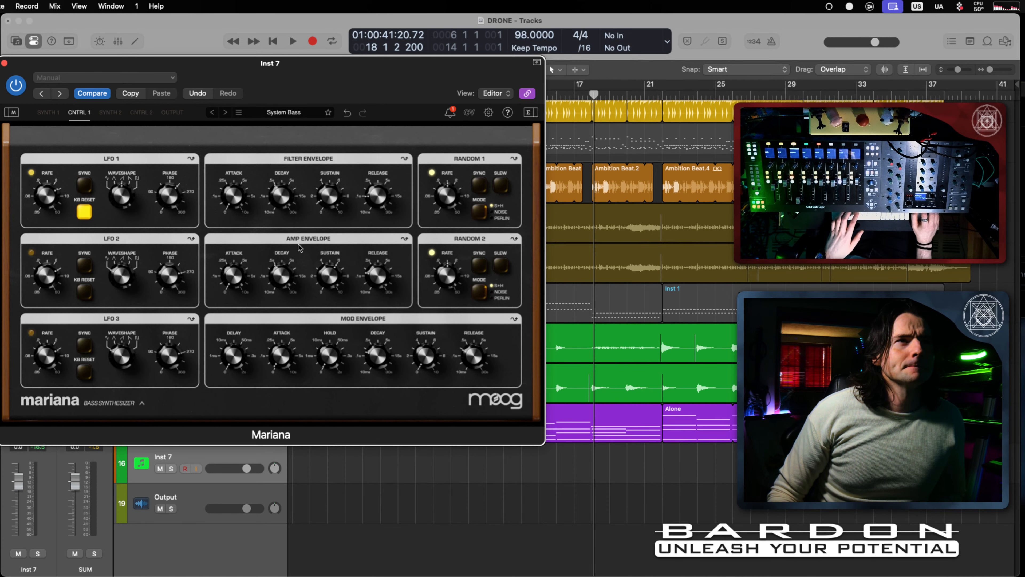
{"action": "left_click", "coordinate": [109, 114]}
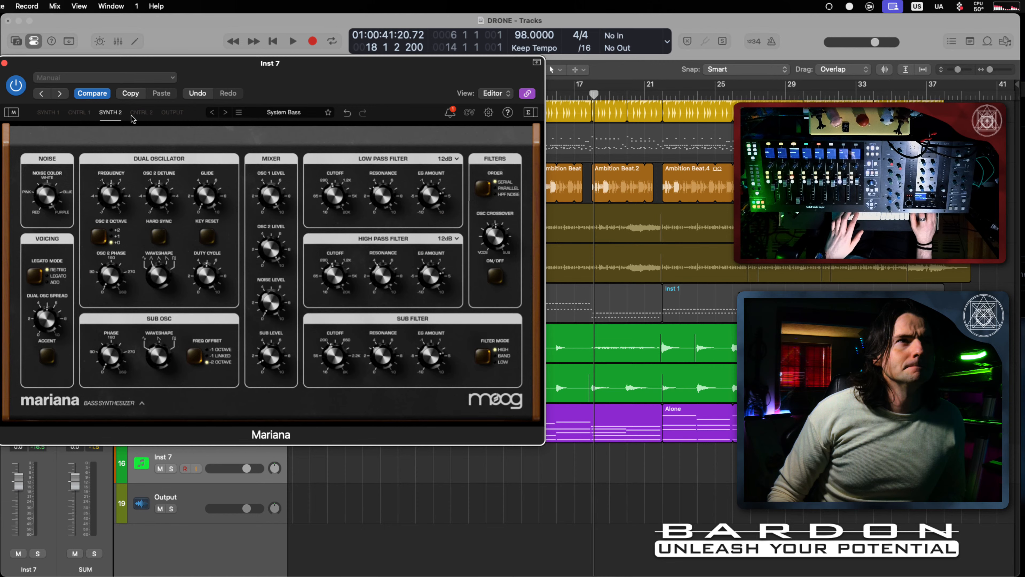
{"action": "left_click", "coordinate": [140, 114]}
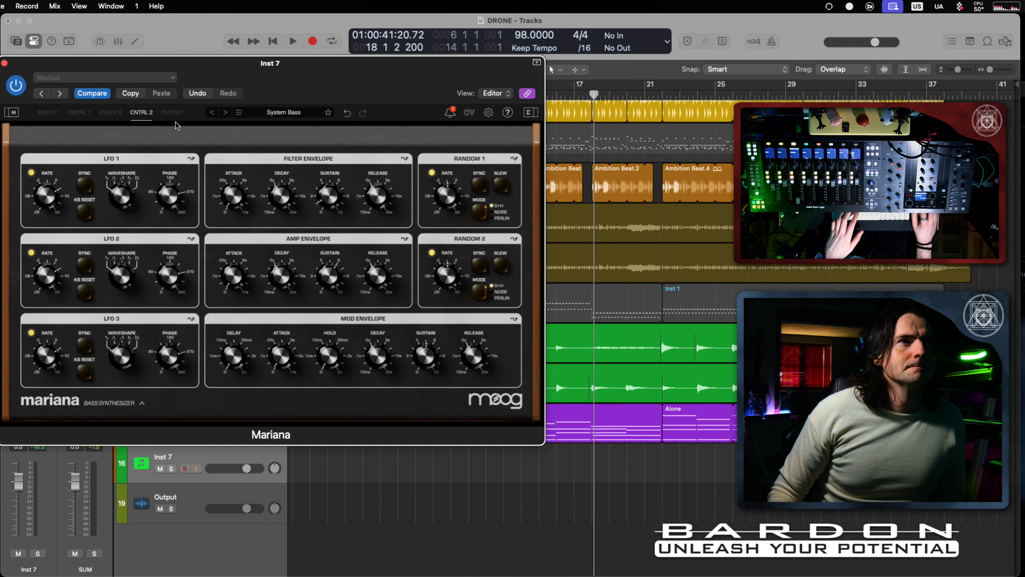
{"action": "left_click", "coordinate": [173, 113]}
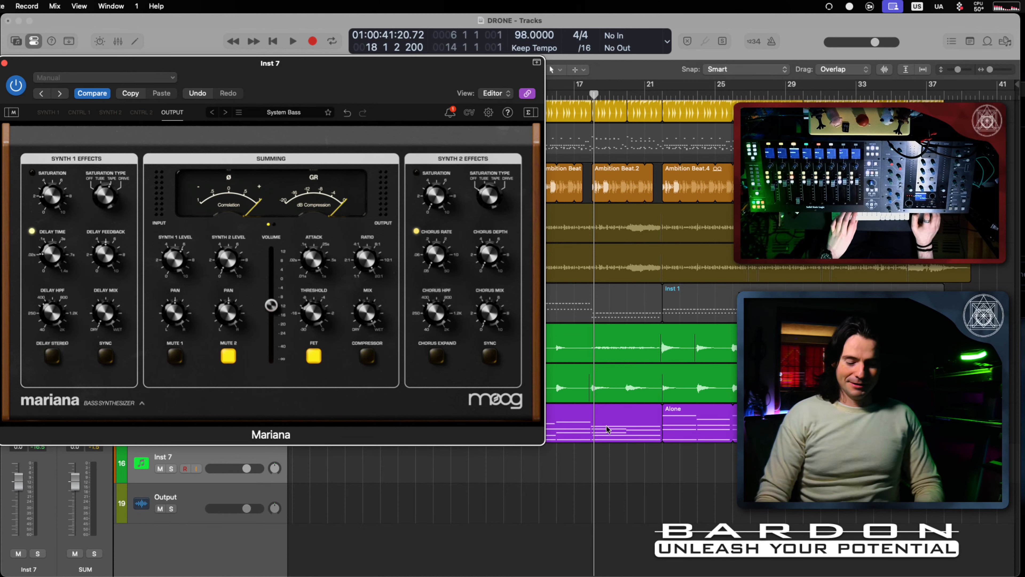
Step: Record a two-note Mariana part on the Inst 7 track between bars 18 and 22
{"action": "key", "text": "space"}
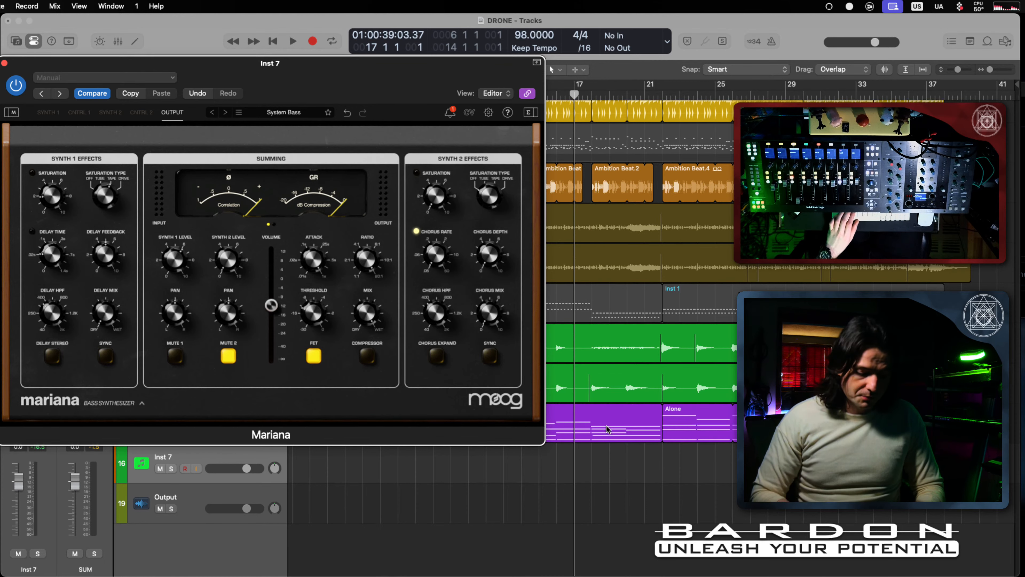
{"action": "key", "text": "space"}
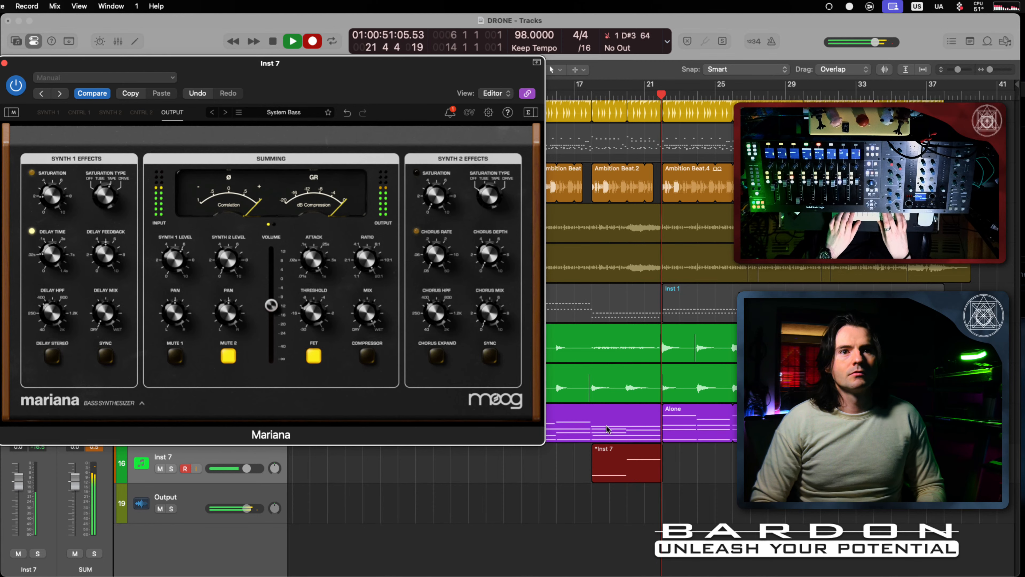
{"action": "key", "text": "space"}
Step: Open the recorded Inst 7 region in the Piano Roll, check its two notes and play them back
{"action": "double_click", "coordinate": [627, 464]}
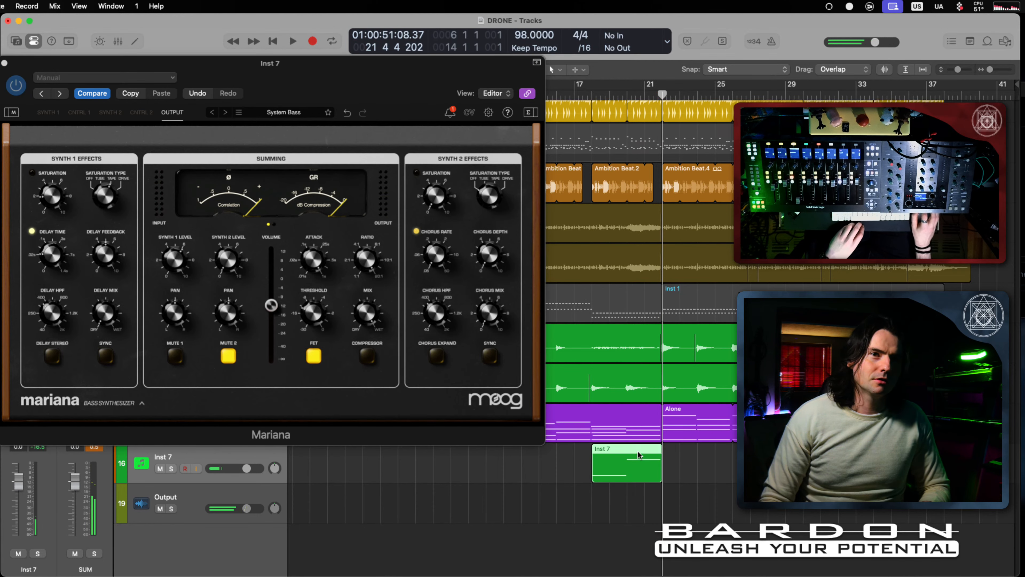
{"action": "scroll", "coordinate": [652, 510], "scroll_direction": "up", "scroll_amount": 5}
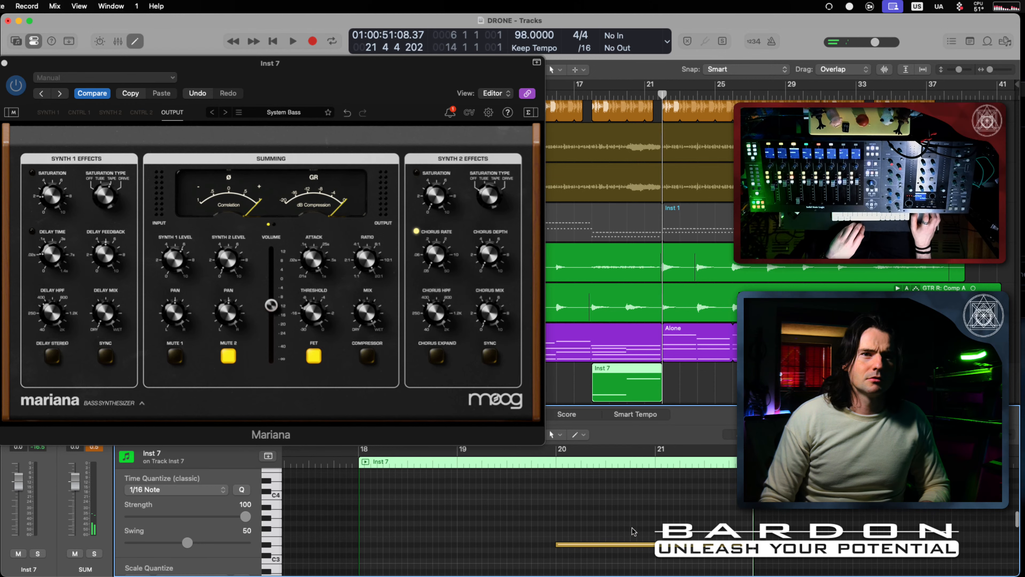
{"action": "left_click", "coordinate": [609, 542]}
{"action": "scroll", "coordinate": [534, 514], "scroll_direction": "down", "scroll_amount": 8}
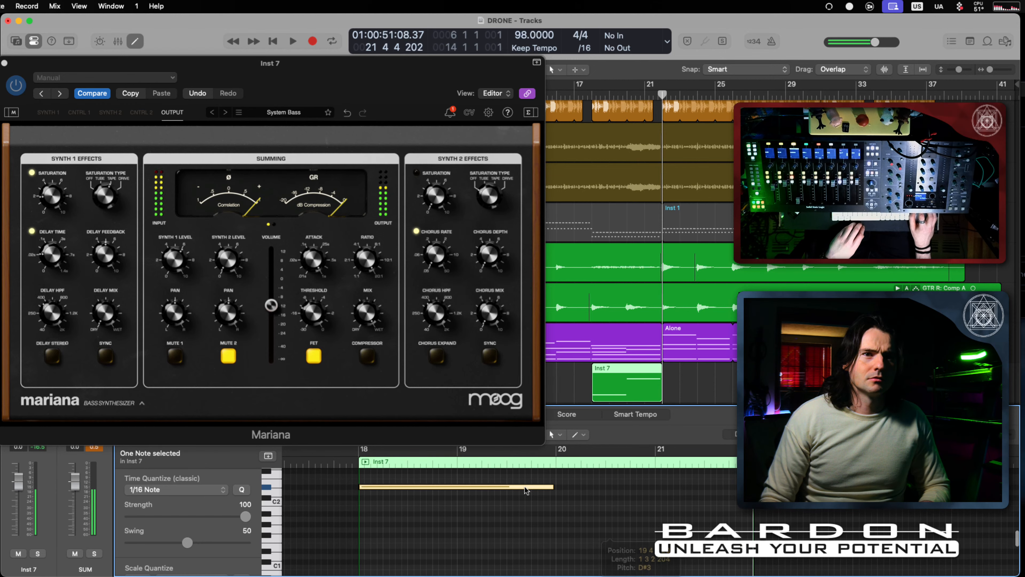
{"action": "scroll", "coordinate": [525, 488], "scroll_direction": "up", "scroll_amount": 4}
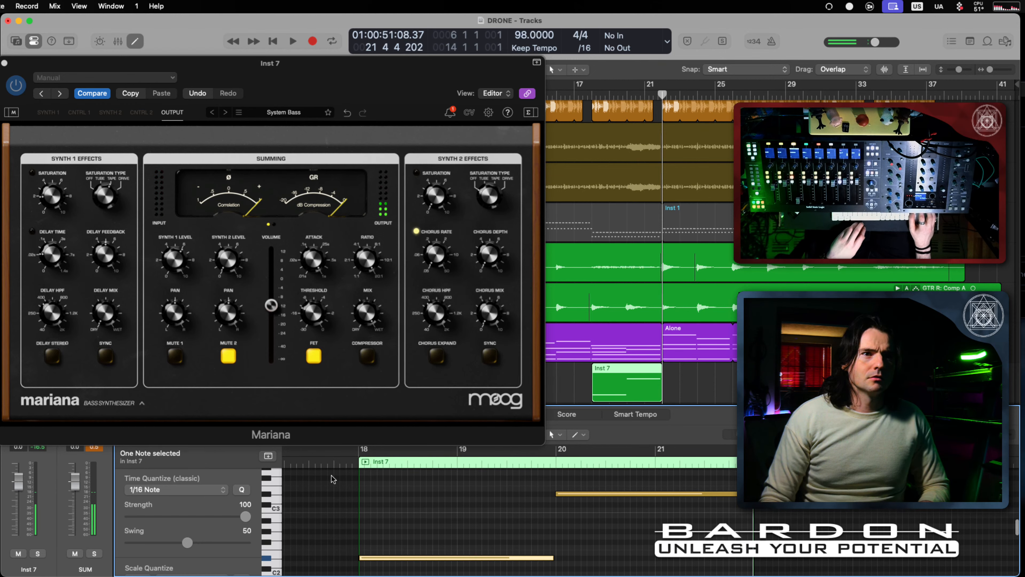
{"action": "left_click", "coordinate": [329, 462]}
{"action": "key", "text": "space"}
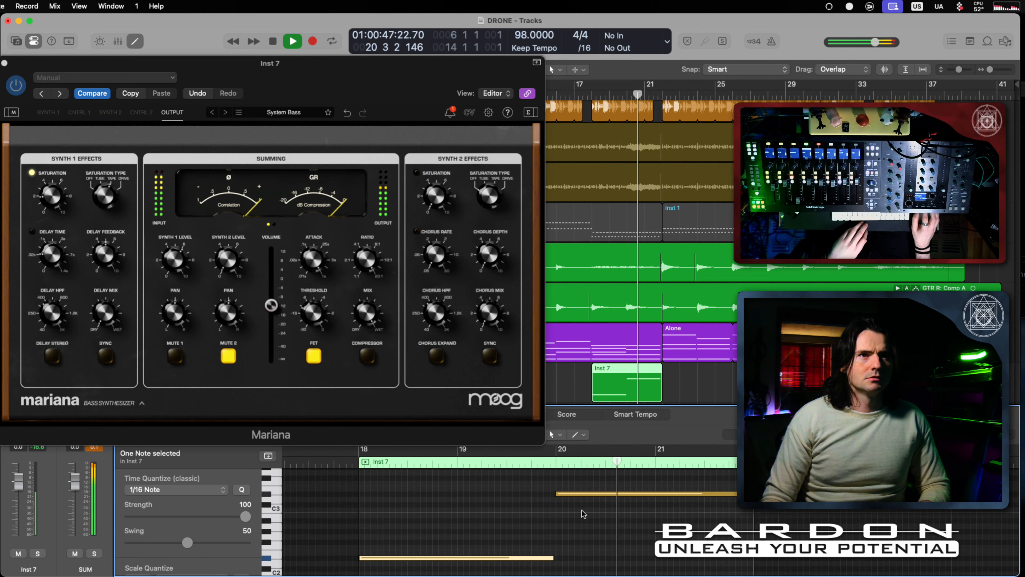
{"action": "key", "text": "space"}
Step: Try moving the higher note at bar 20 of the Inst 7 region to a different pitch
{"action": "left_click", "coordinate": [616, 493]}
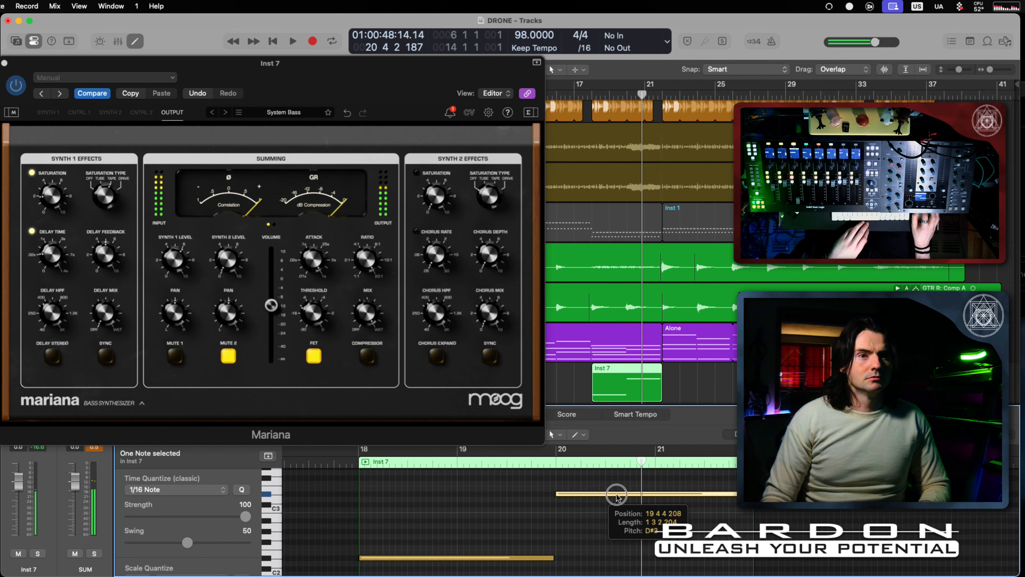
{"action": "mouse_move", "coordinate": [617, 498]}
{"action": "left_mouse_down"}
{"action": "mouse_move", "coordinate": [618, 541]}
{"action": "mouse_move", "coordinate": [621, 483]}
{"action": "left_mouse_up"}
{"action": "key", "text": "Up"}
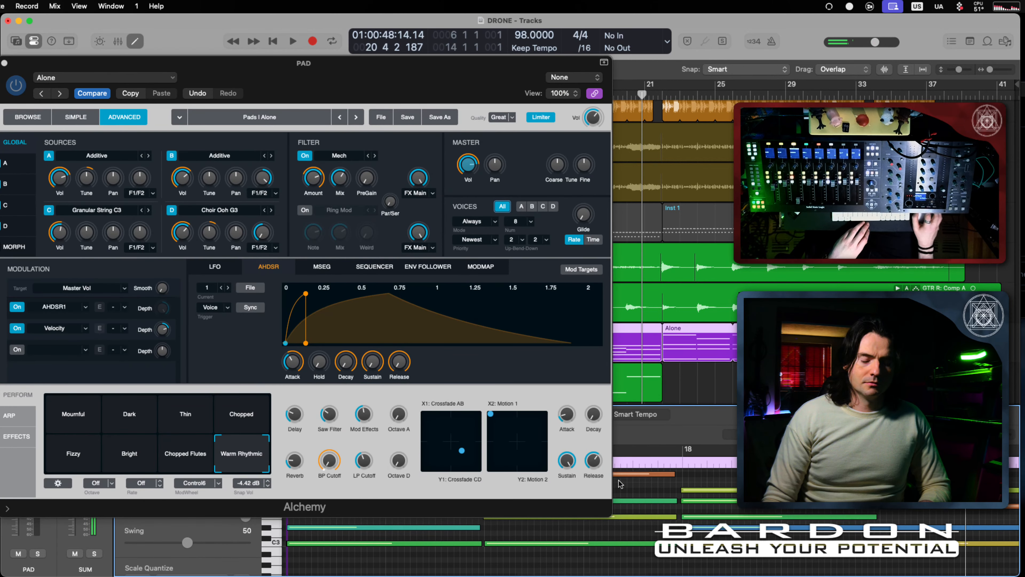
{"action": "key", "text": "Down"}
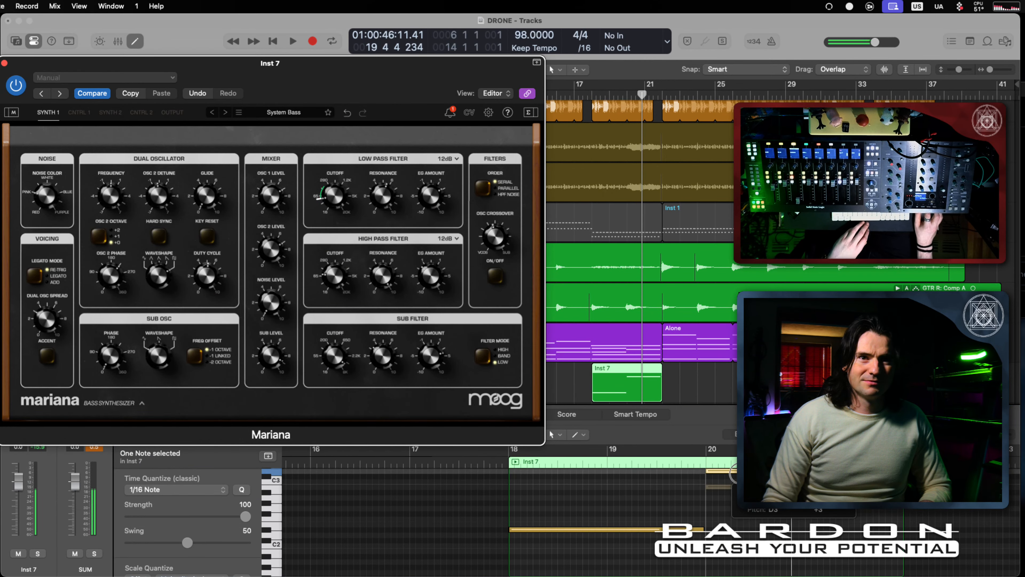
{"action": "scroll", "coordinate": [791, 497], "scroll_direction": "up", "scroll_amount": 3}
{"action": "left_click_drag", "start_coordinate": [791, 497], "coordinate": [791, 492]}
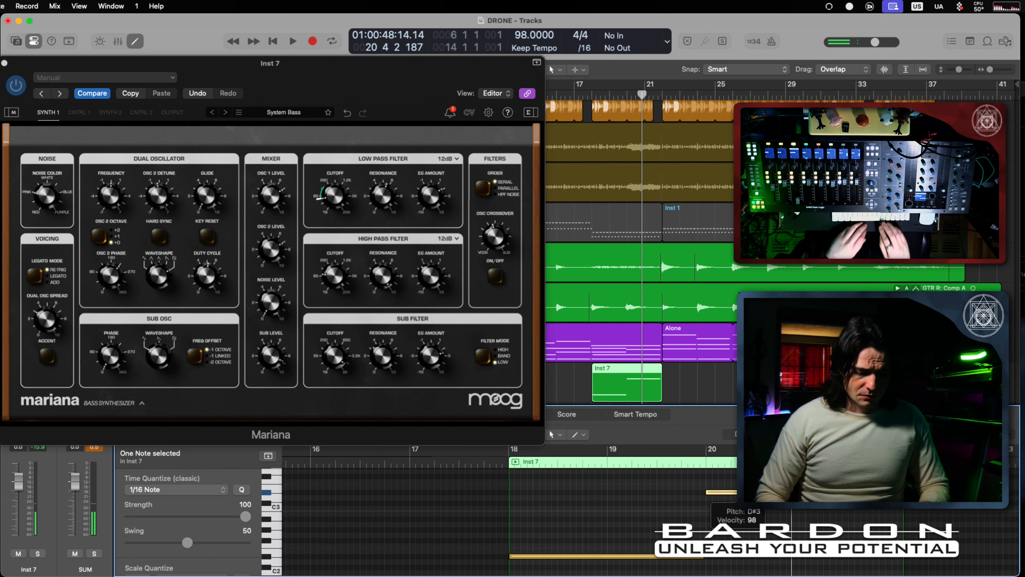
Step: Audition D#2 and other notes with Musical Typing and delete the higher note at bar 20
{"action": "key", "text": "a"}
{"action": "key", "text": "a"}
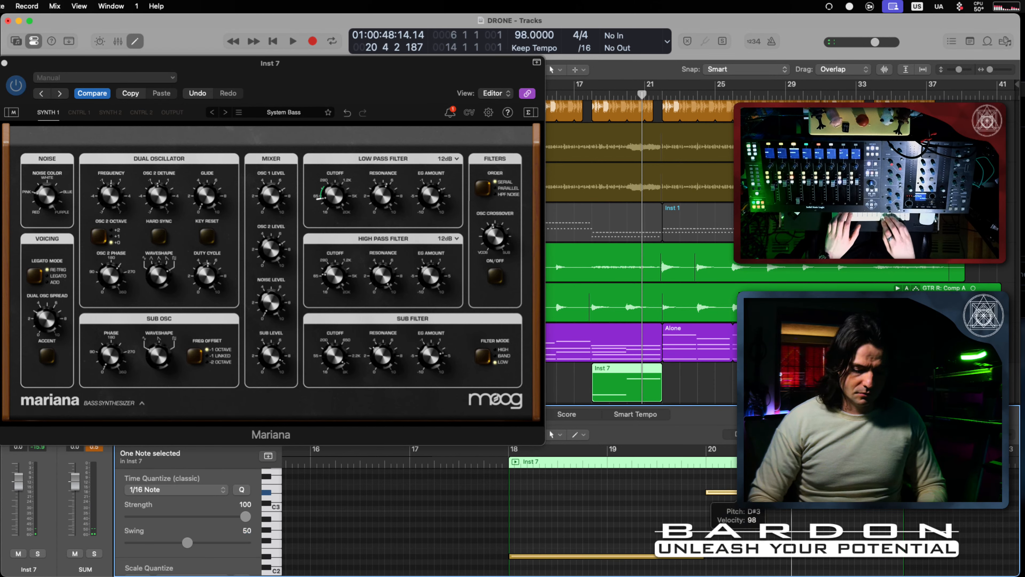
{"action": "key", "text": "super+k"}
{"action": "key", "text": "e"}
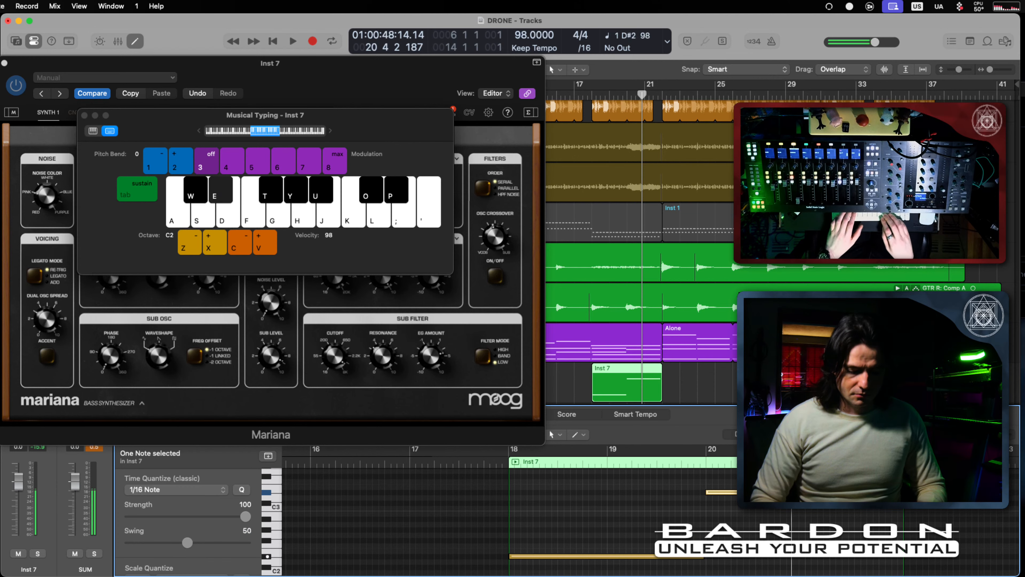
{"action": "key", "text": "e"}
{"action": "key", "text": "h"}
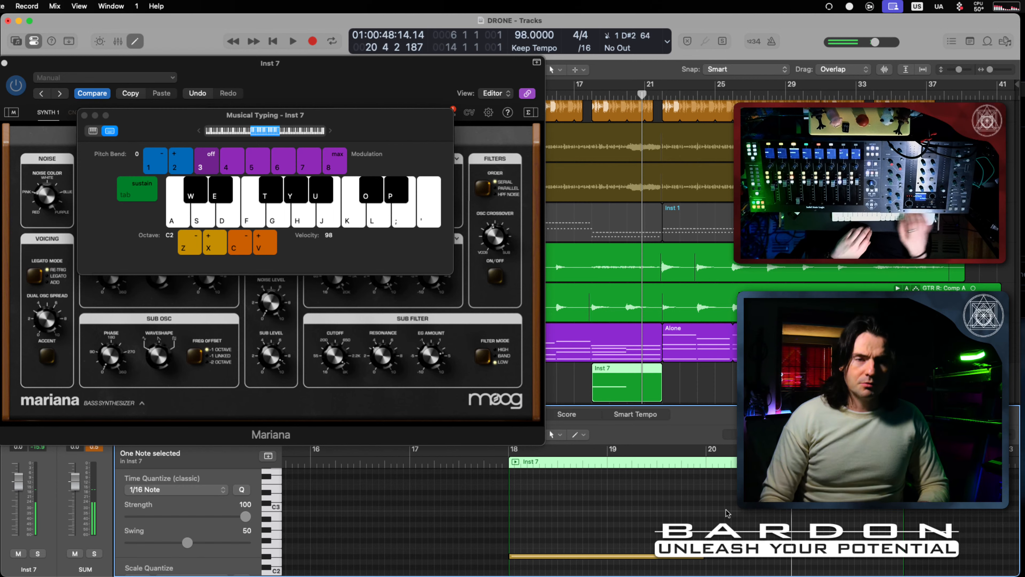
Step: Stretch the remaining Inst 7 note to end at bar 22 and close the Musical Typing and Mariana windows
{"action": "left_click_drag", "start_coordinate": [702, 557], "coordinate": [901, 533]}
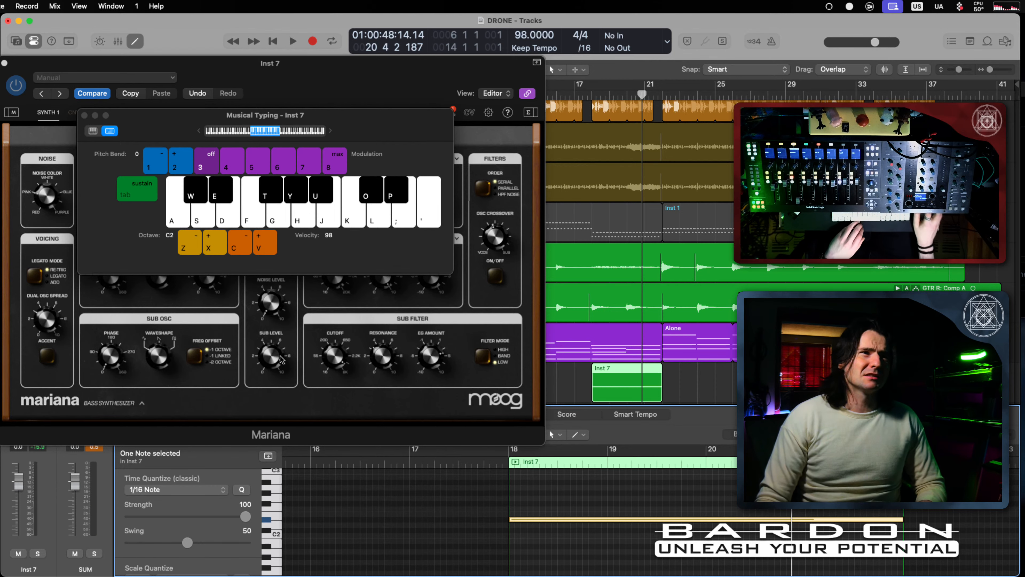
{"action": "key", "text": "super+k"}
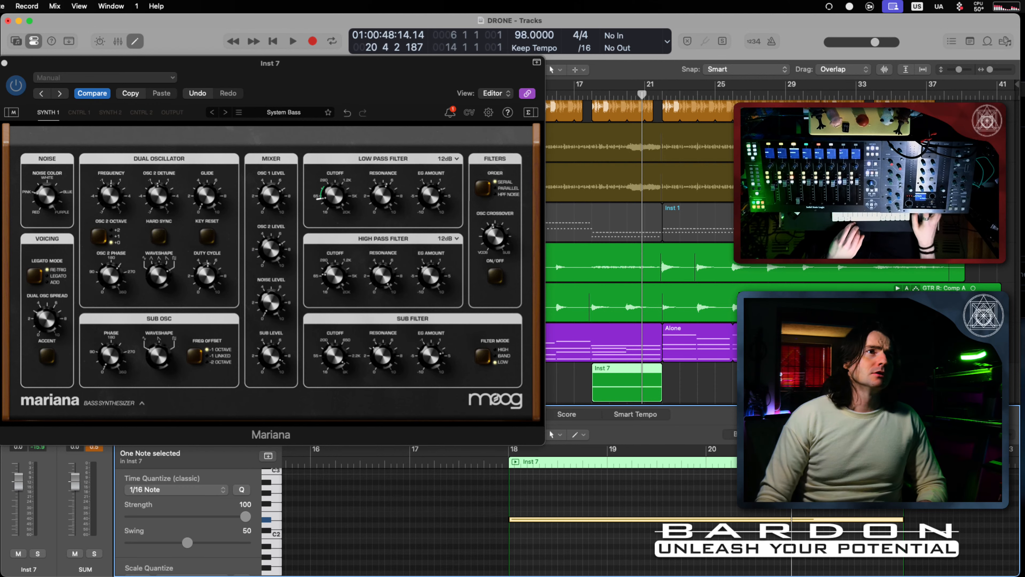
{"action": "left_click", "coordinate": [4, 63]}
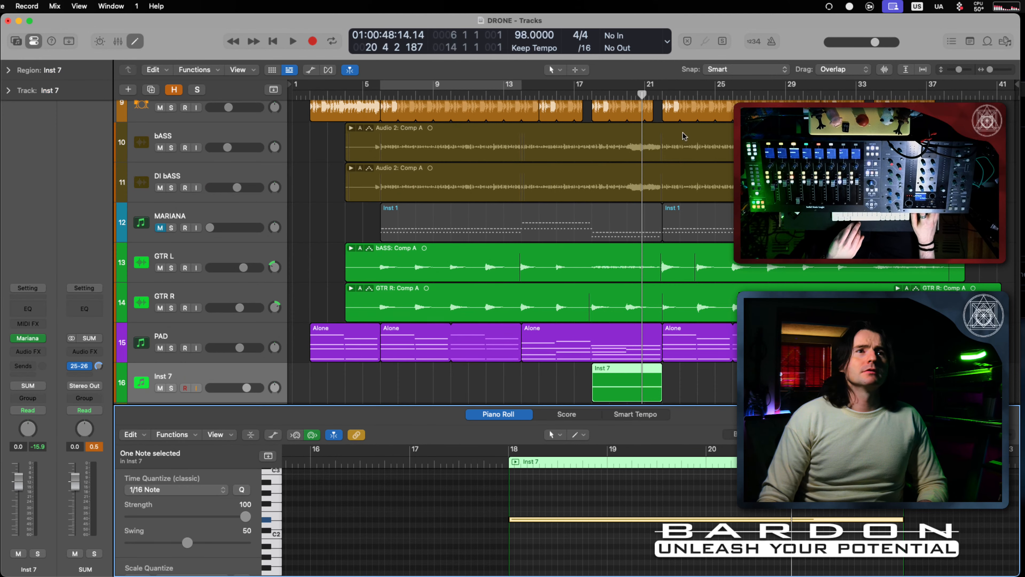
Step: Play back the arrangement through bar 21 and shorten the Inst 7 note to end at bar 20
{"action": "left_click", "coordinate": [569, 96]}
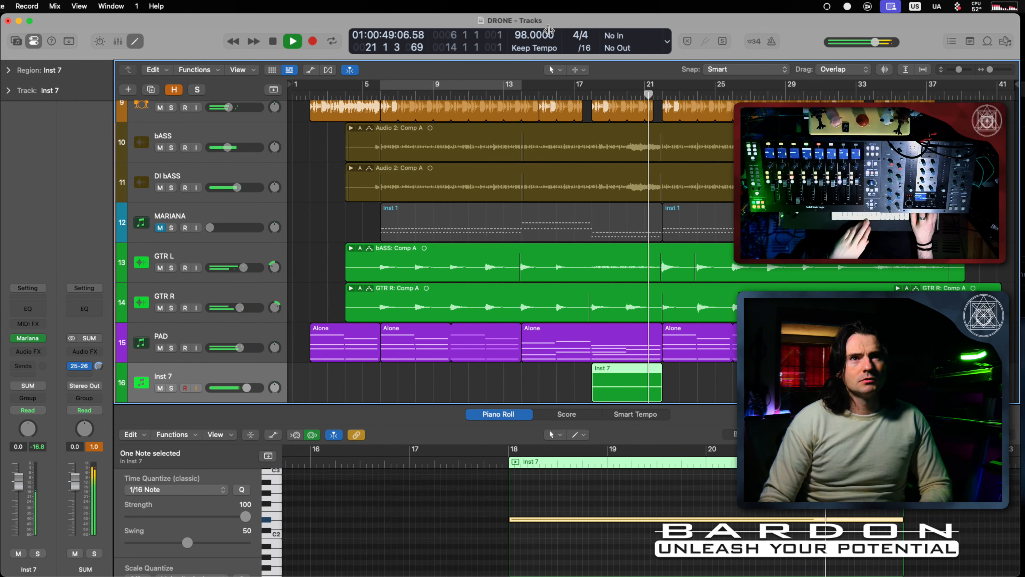
{"action": "key", "text": "space"}
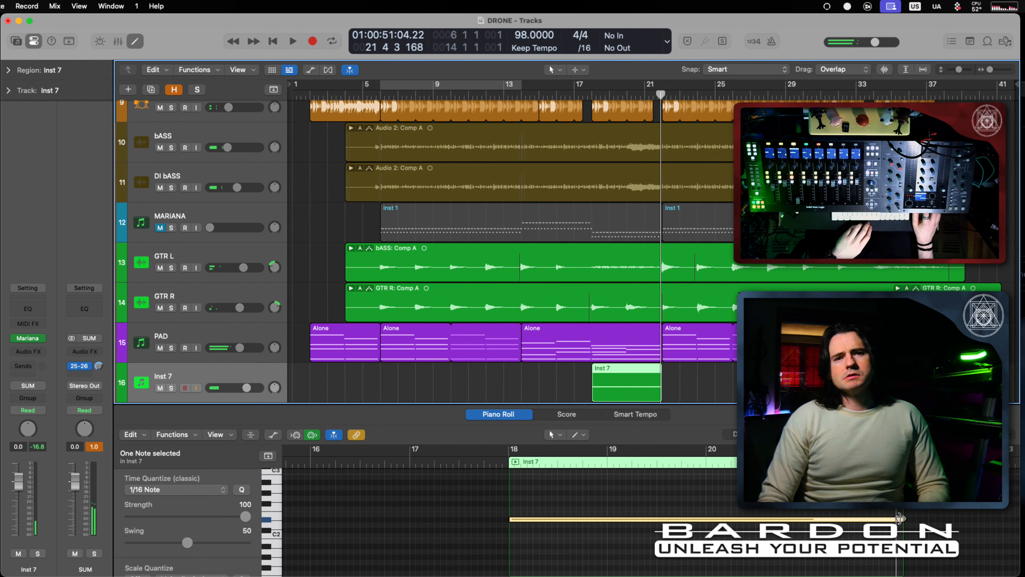
{"action": "left_click", "coordinate": [911, 520]}
{"action": "left_click_drag", "start_coordinate": [900, 521], "coordinate": [706, 531]}
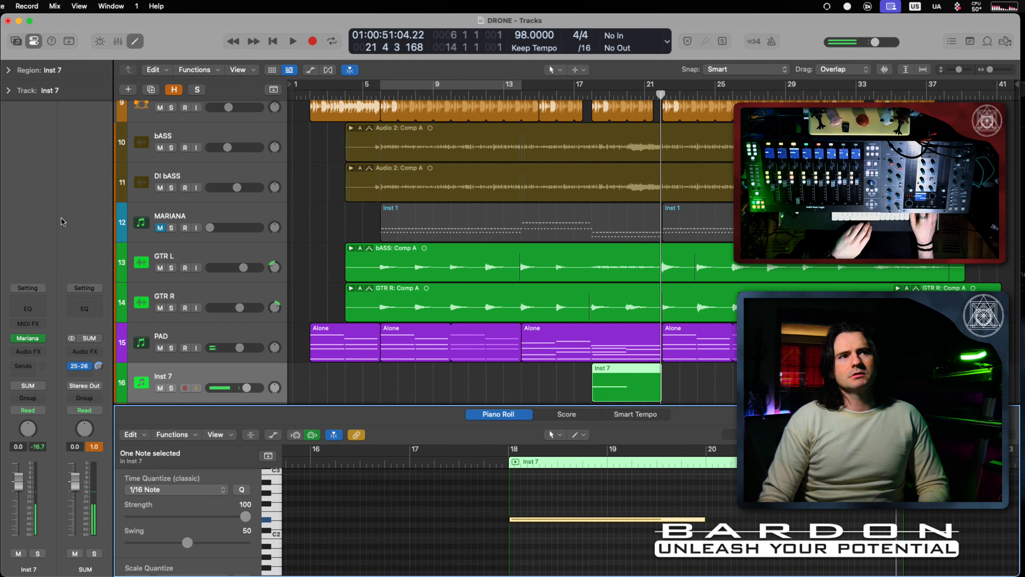
Step: Solo the bASS and DI bASS tracks, listen to them from about bar 19, and clear the solos
{"action": "left_click", "coordinate": [171, 147]}
{"action": "left_click", "coordinate": [171, 187]}
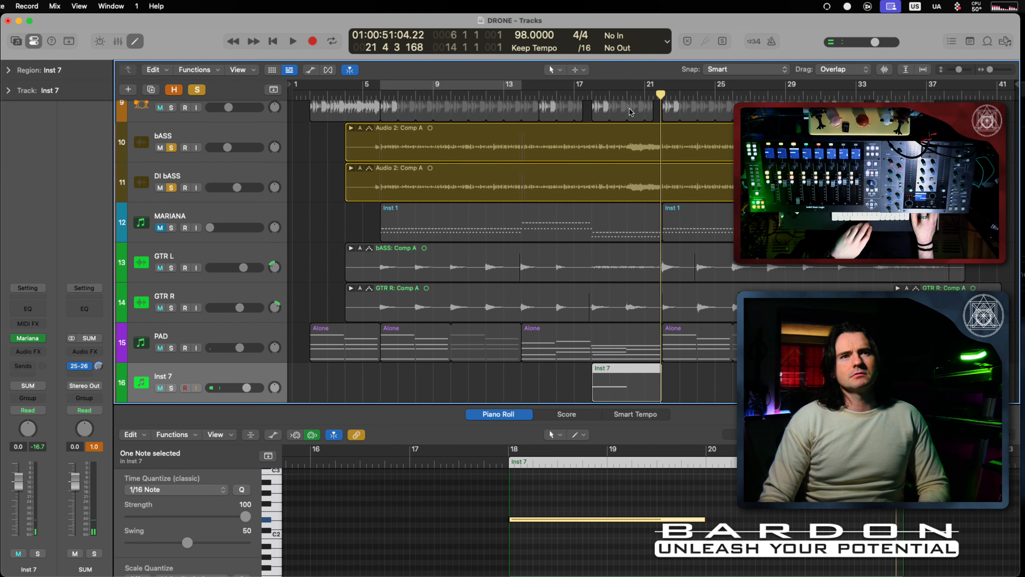
{"action": "left_click", "coordinate": [618, 97]}
{"action": "key", "text": "space"}
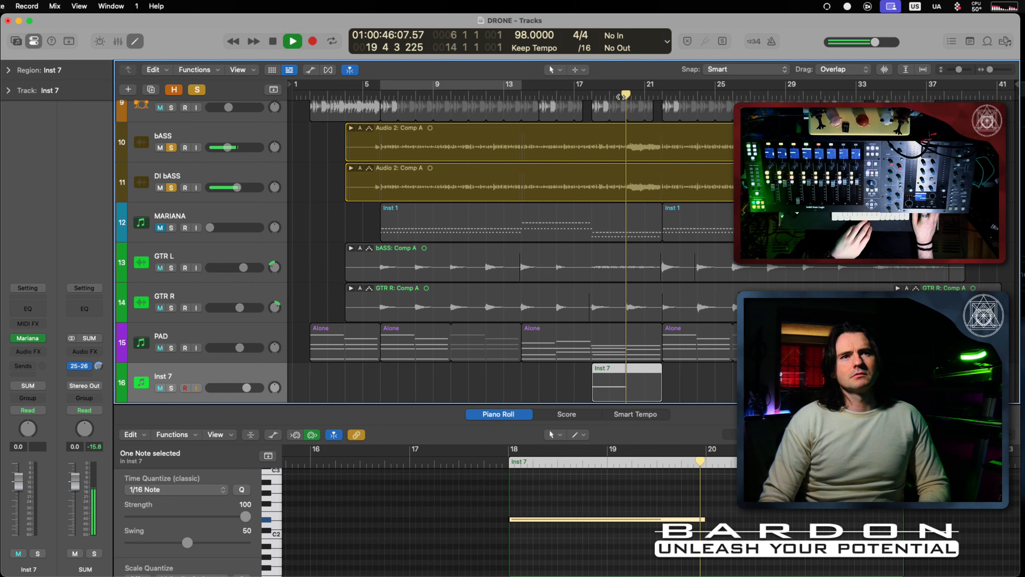
{"action": "key", "text": "space"}
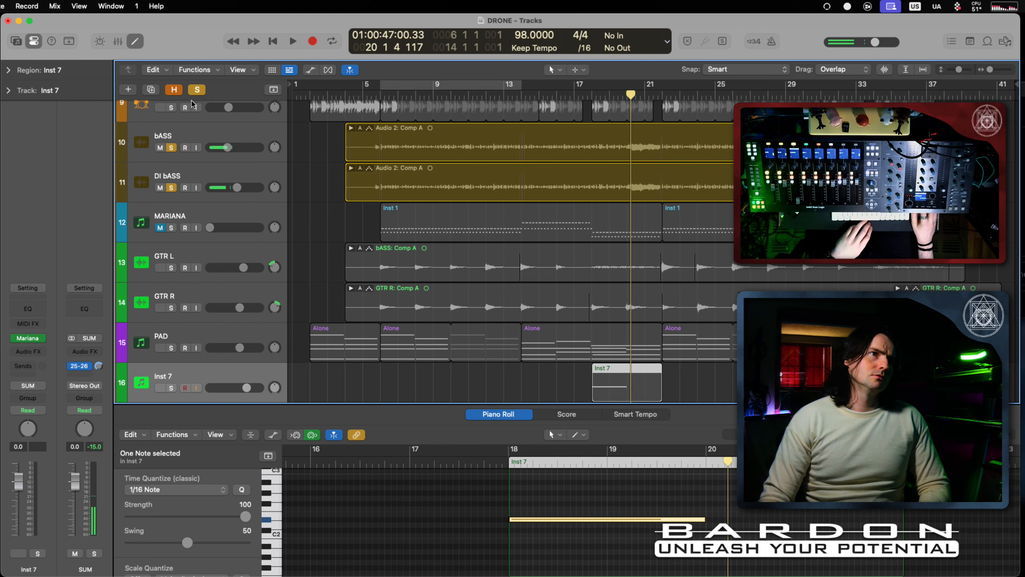
{"action": "left_click", "coordinate": [197, 91]}
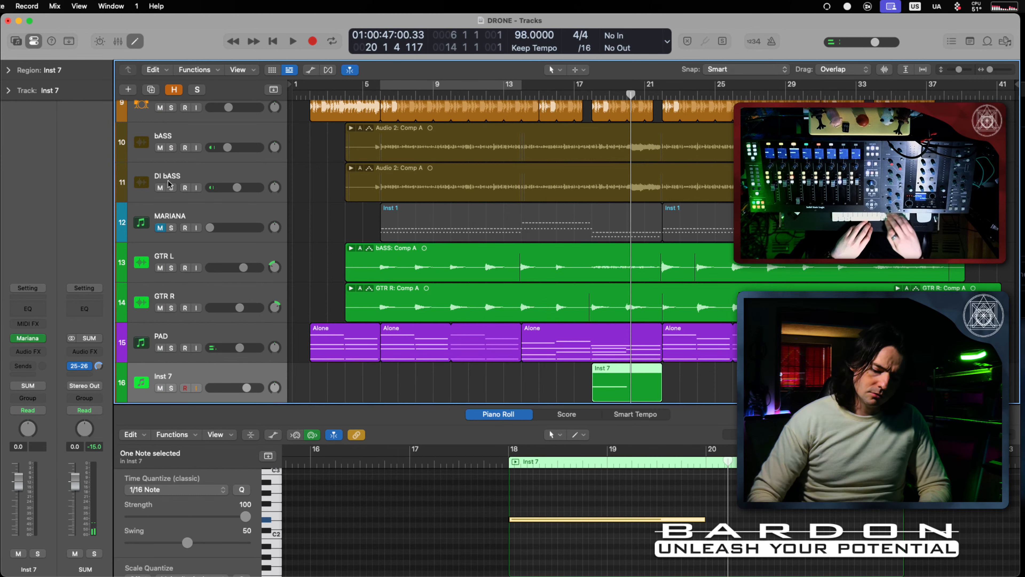
Step: Reopen Musical Typing and audition C3, D2, D#2 and neighbouring notes on Inst 7
{"action": "key", "text": "super+k"}
{"action": "key", "text": "k"}
{"action": "key", "text": "k"}
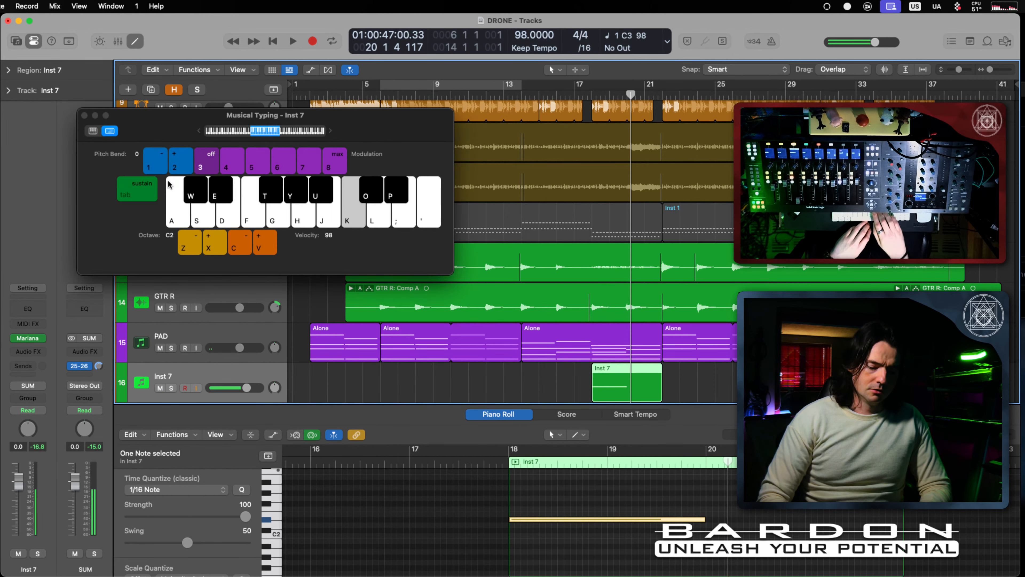
{"action": "key", "text": "a"}
{"action": "key", "text": "s"}
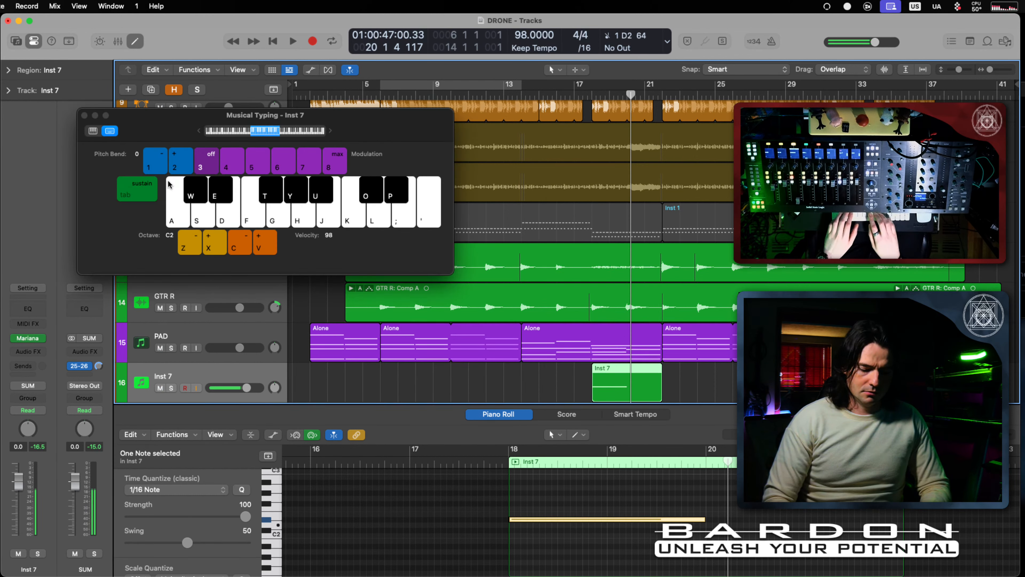
{"action": "key", "text": "s"}
{"action": "key", "text": "d"}
{"action": "key", "text": "e"}
{"action": "key", "text": "s"}
{"action": "key", "text": "e"}
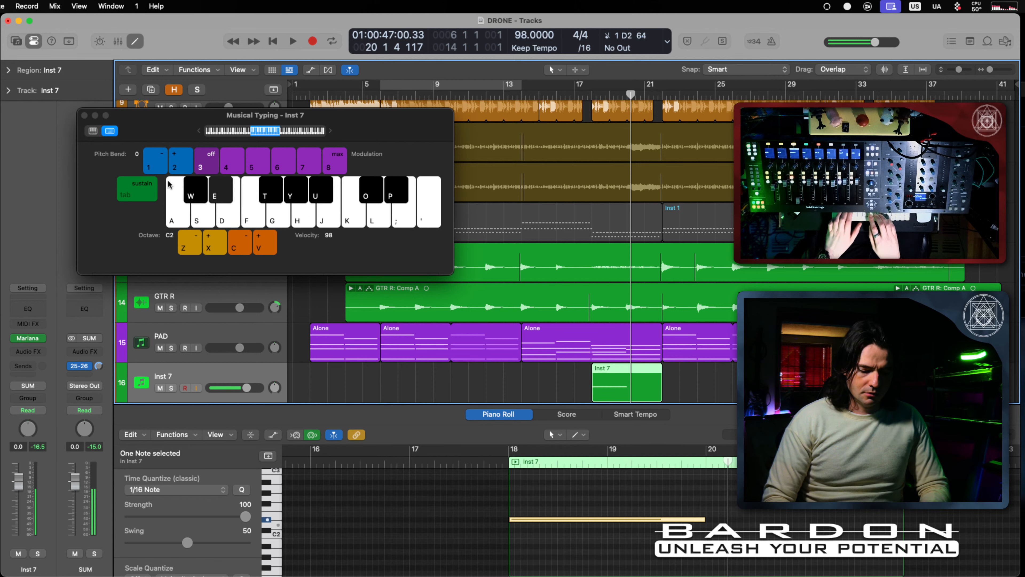
{"action": "key", "text": "s"}
{"action": "key", "text": "e"}
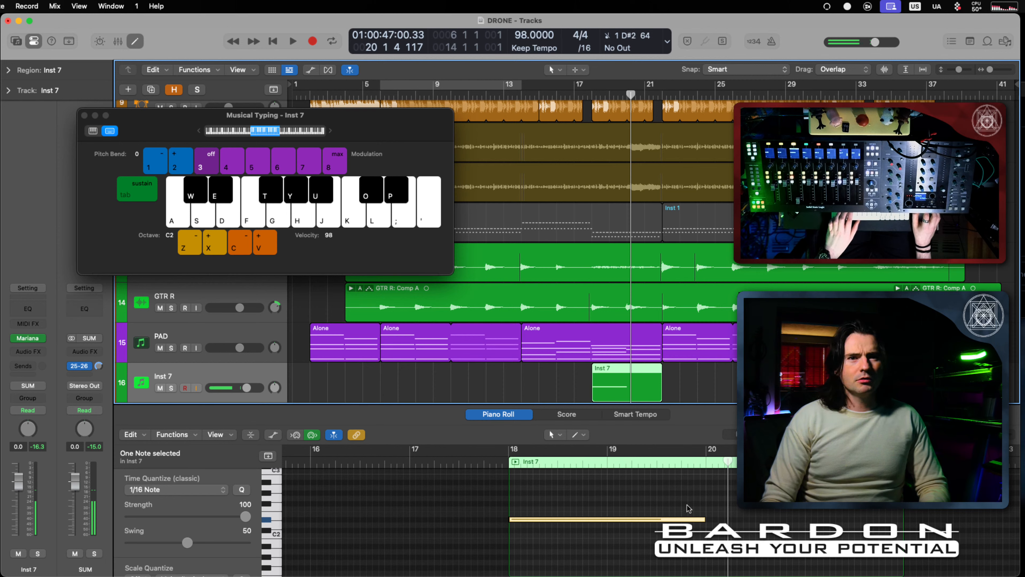
Step: Play D#2 against the arrangement around bar 20 and compare it with the soloed bass tracks, clearing the solos
{"action": "key", "text": "space"}
{"action": "key", "text": "space"}
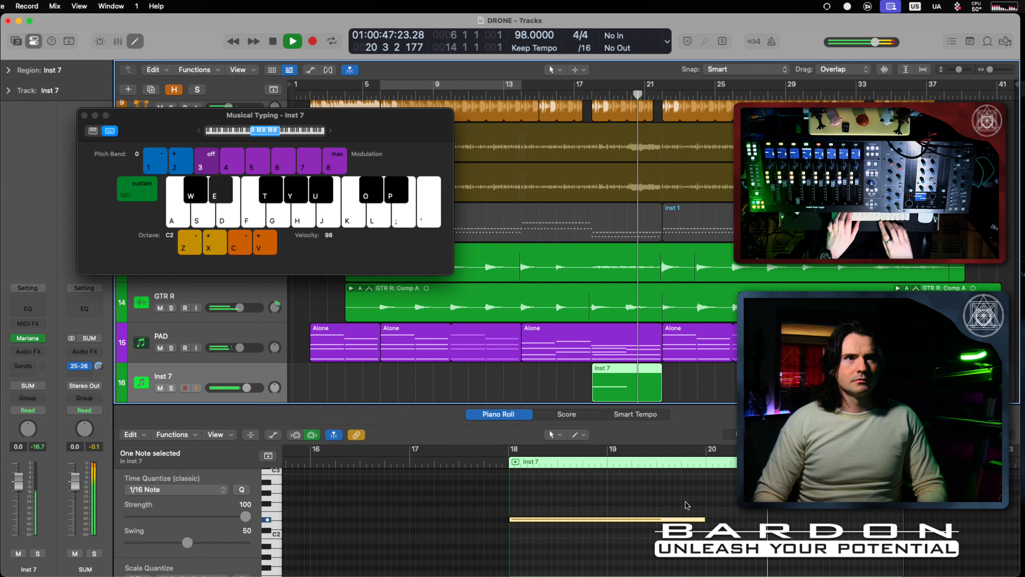
{"action": "key", "text": "e"}
{"action": "key", "text": "space"}
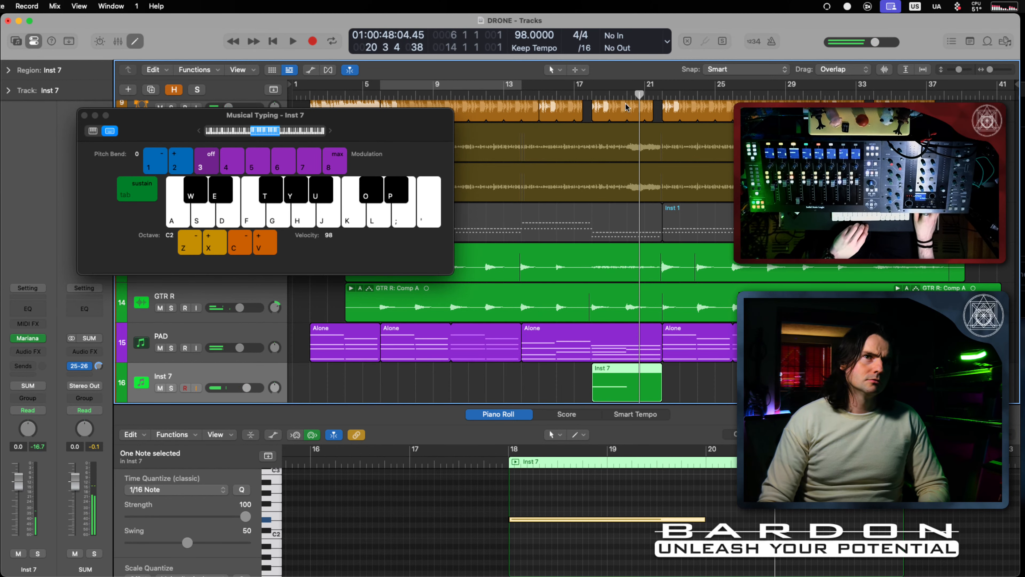
{"action": "left_click", "coordinate": [623, 94]}
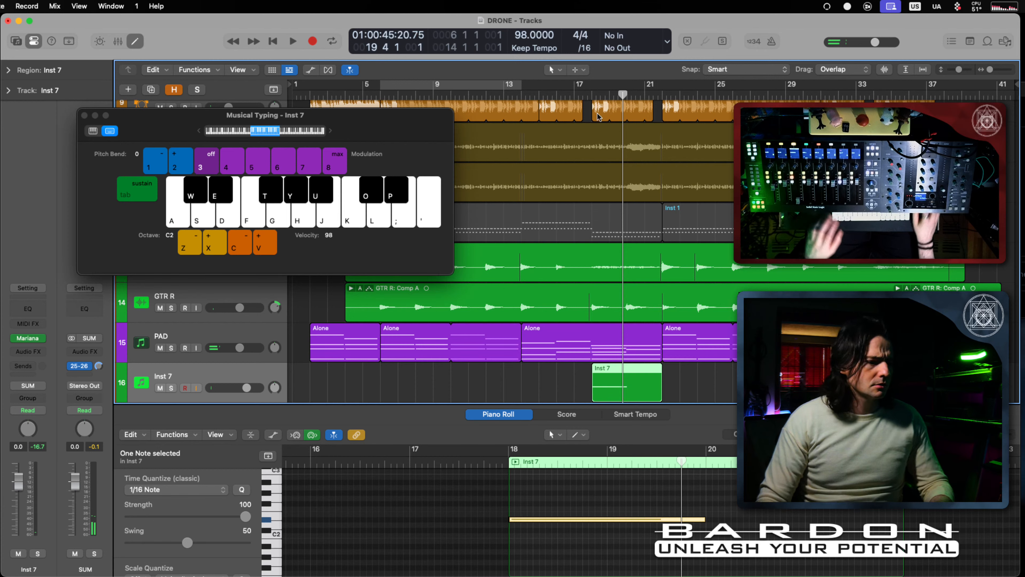
{"action": "key", "text": "space"}
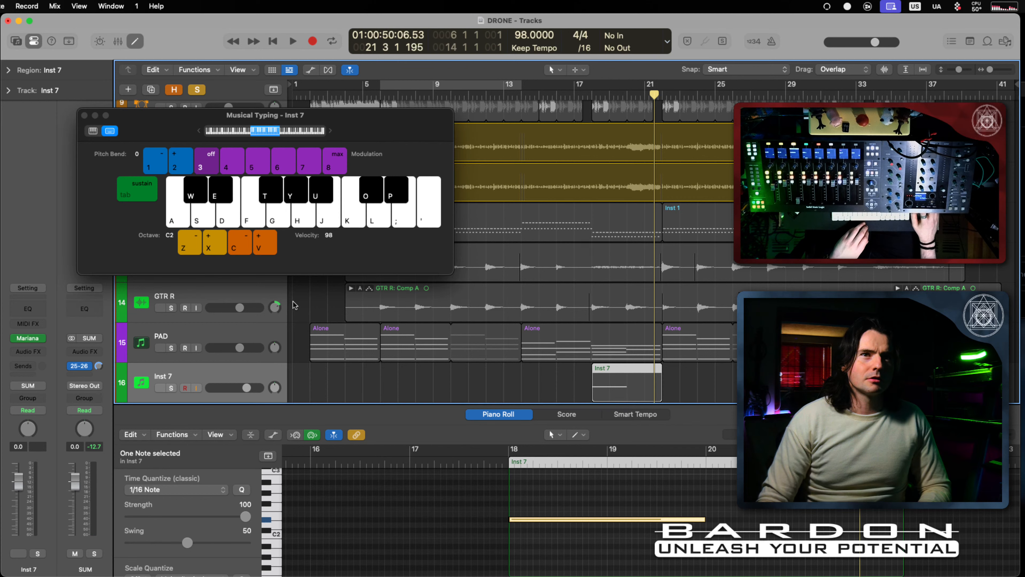
{"action": "key", "text": "ctrl+alt+super+s"}
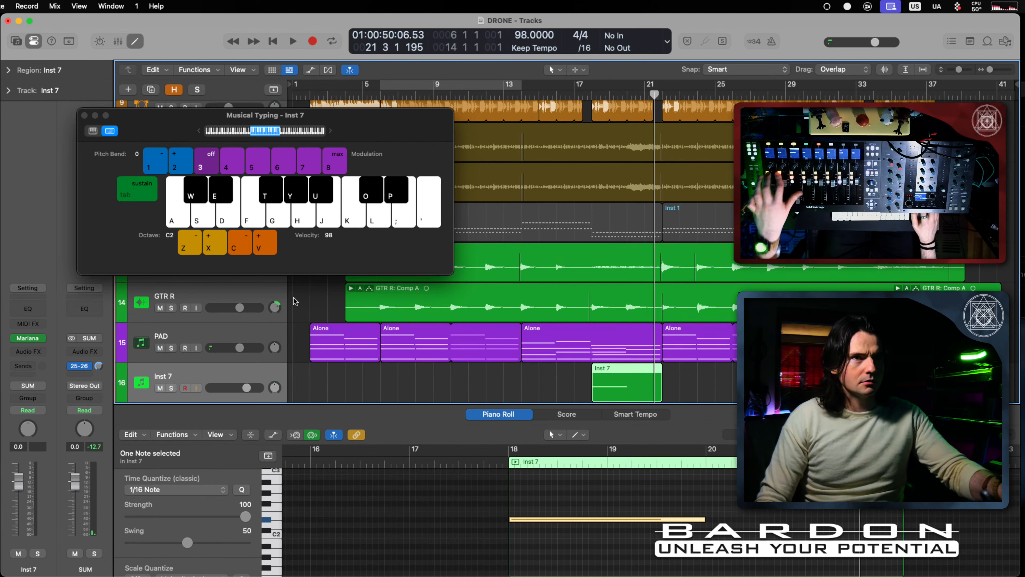
Step: Solo the PAD track, listen to it from about bar 17, and clear the solo
{"action": "left_click", "coordinate": [170, 348]}
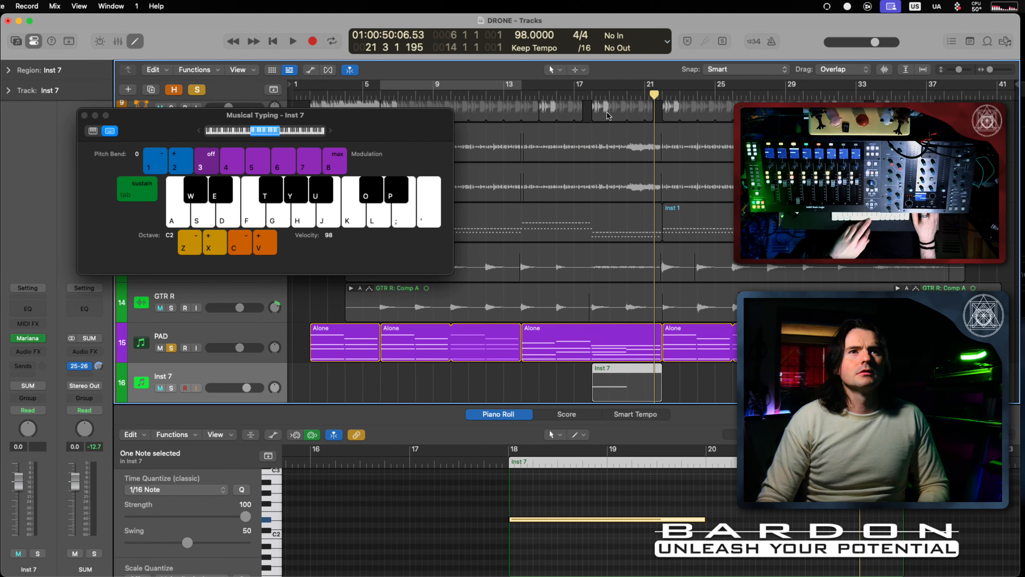
{"action": "left_click", "coordinate": [583, 96]}
{"action": "key", "text": "space"}
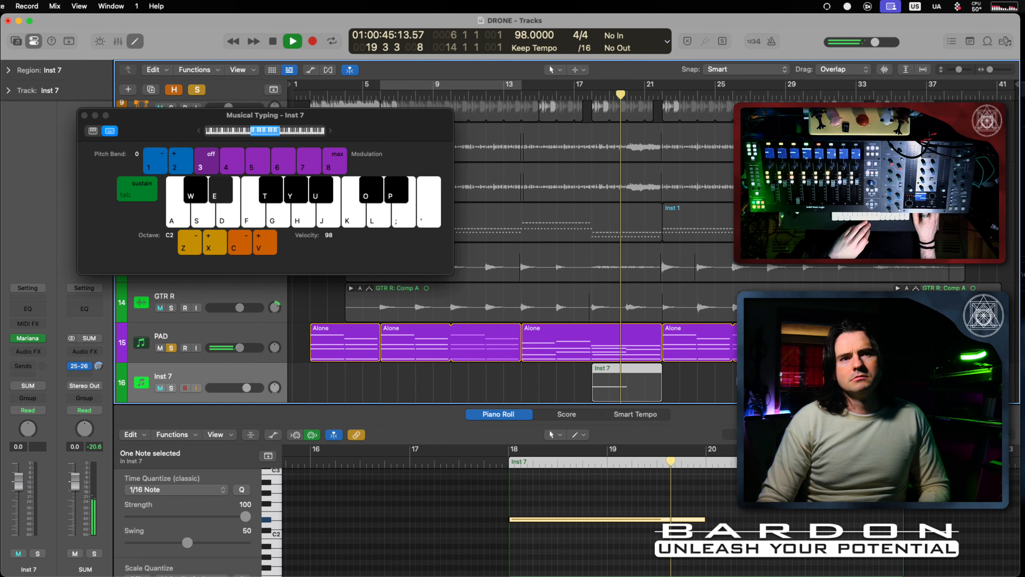
{"action": "key", "text": "space"}
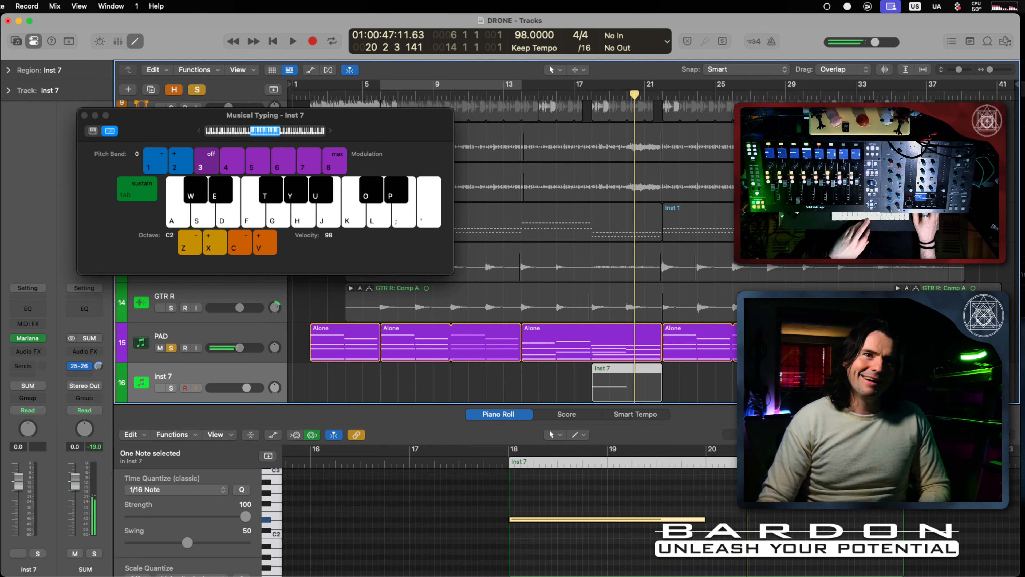
{"action": "key", "text": "w"}
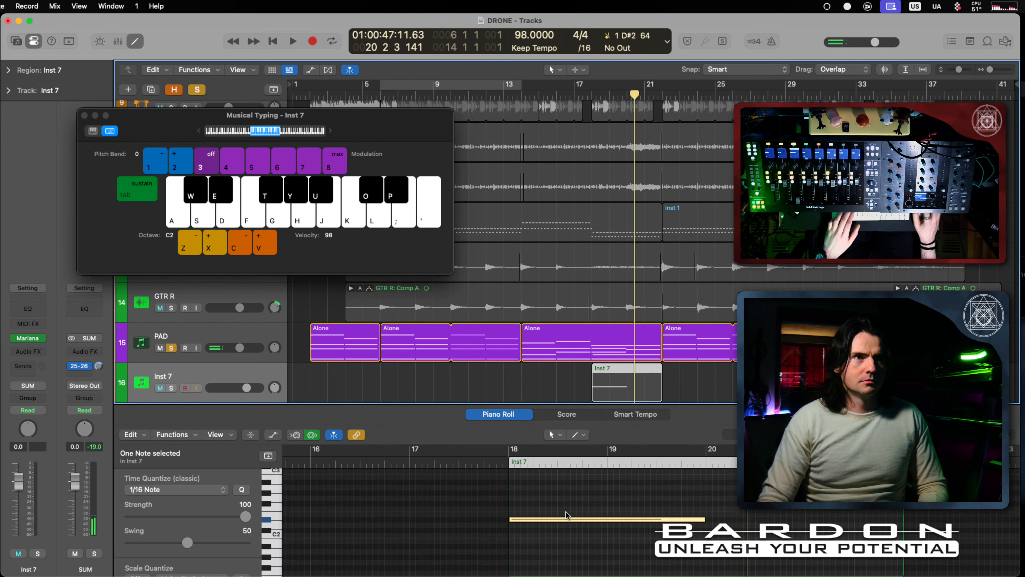
{"action": "left_click", "coordinate": [171, 348]}
Step: Audition D#2, D#3, F2, A2 and neighbouring notes on Inst 7 with Musical Typing
{"action": "key", "text": "e"}
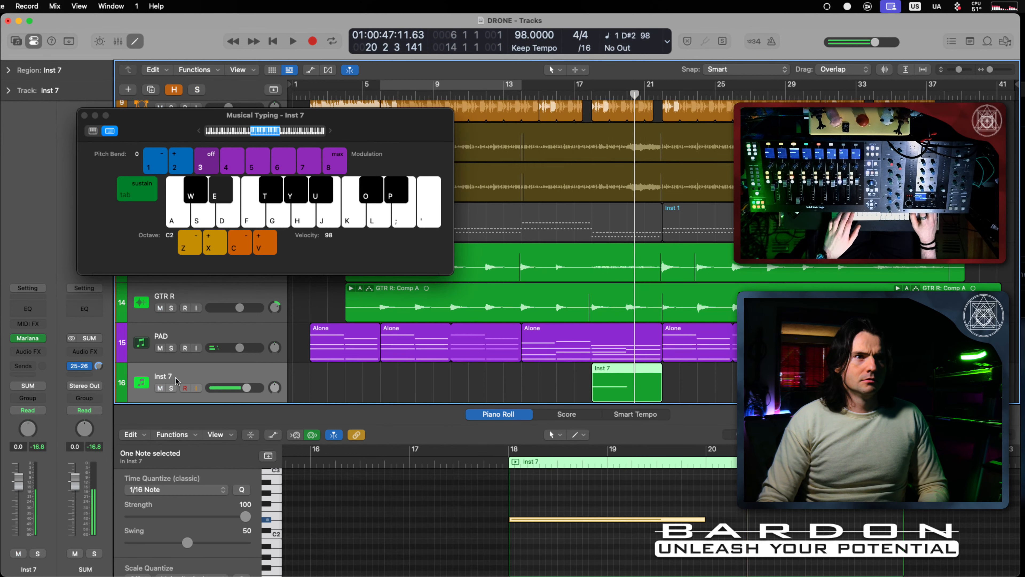
{"action": "key", "text": "p"}
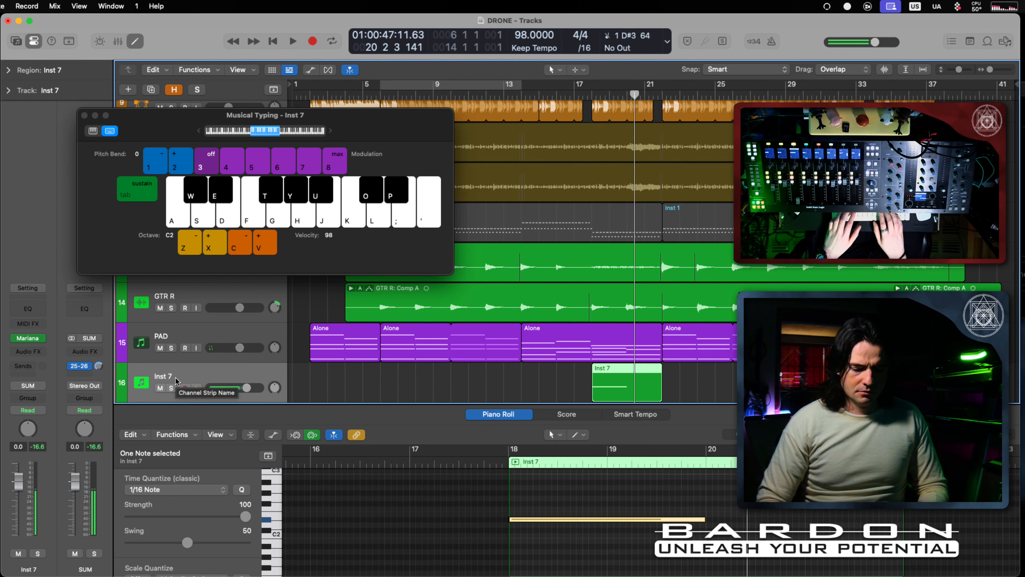
{"action": "key", "text": "e"}
{"action": "key", "text": "f"}
{"action": "key", "text": "e"}
{"action": "key", "text": "h"}
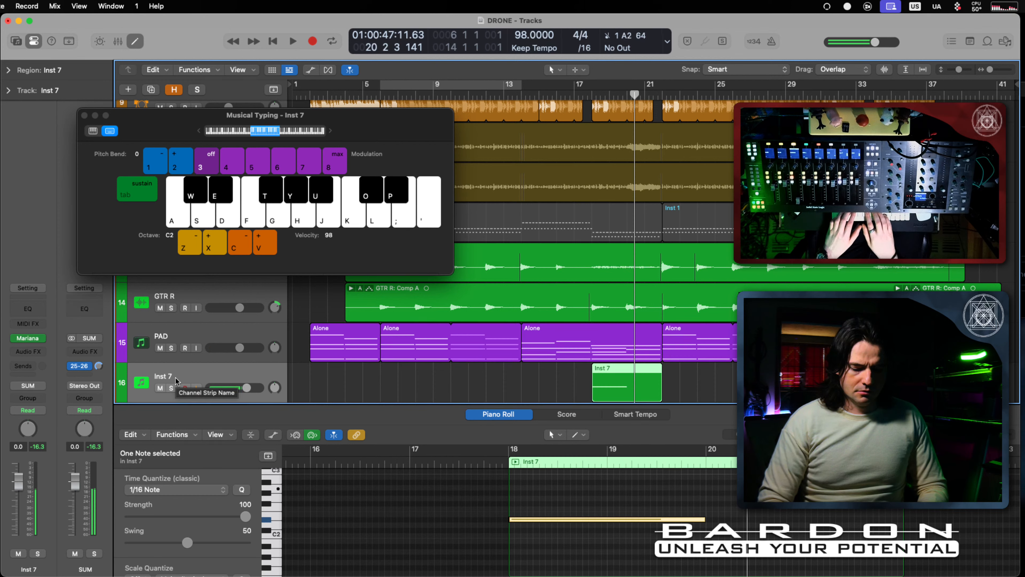
{"action": "key", "text": "g"}
{"action": "key", "text": "t"}
{"action": "key", "text": "f"}
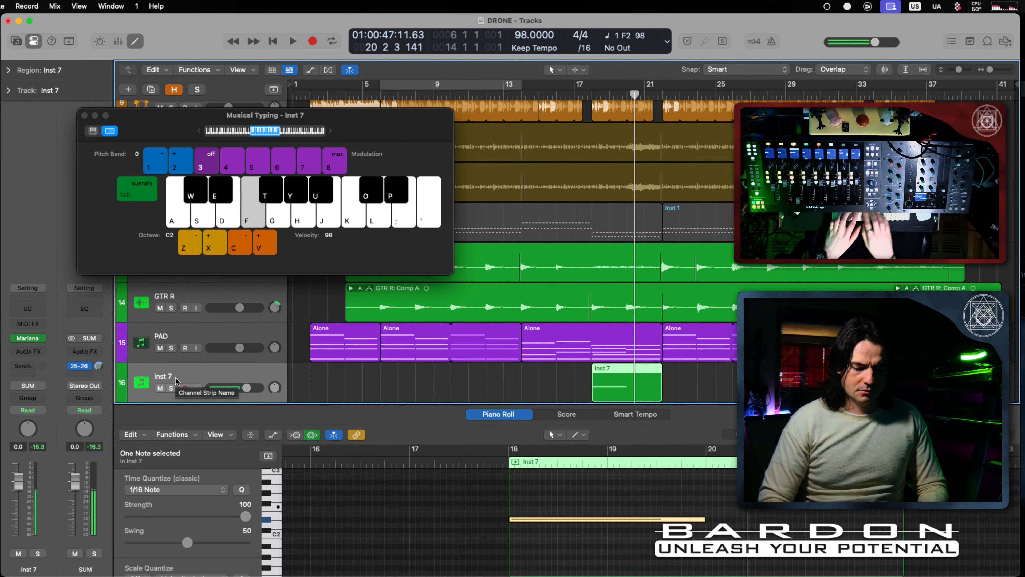
{"action": "key", "text": "p"}
{"action": "key", "text": "e"}
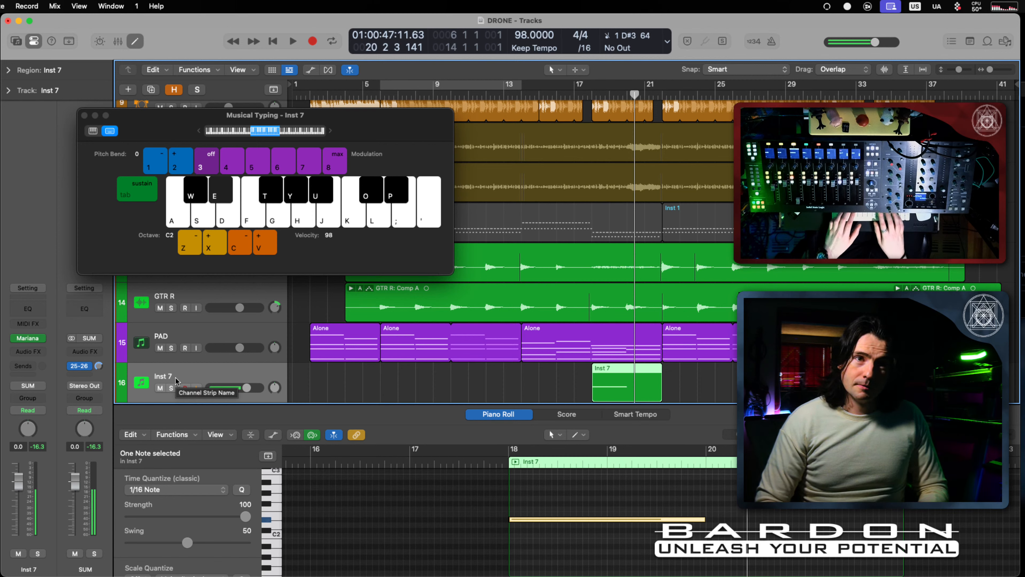
Step: Copy the Inst 7 D#2 note to bar 20 at D#3 and play the part back from about bar 15
{"action": "left_click", "coordinate": [677, 520]}
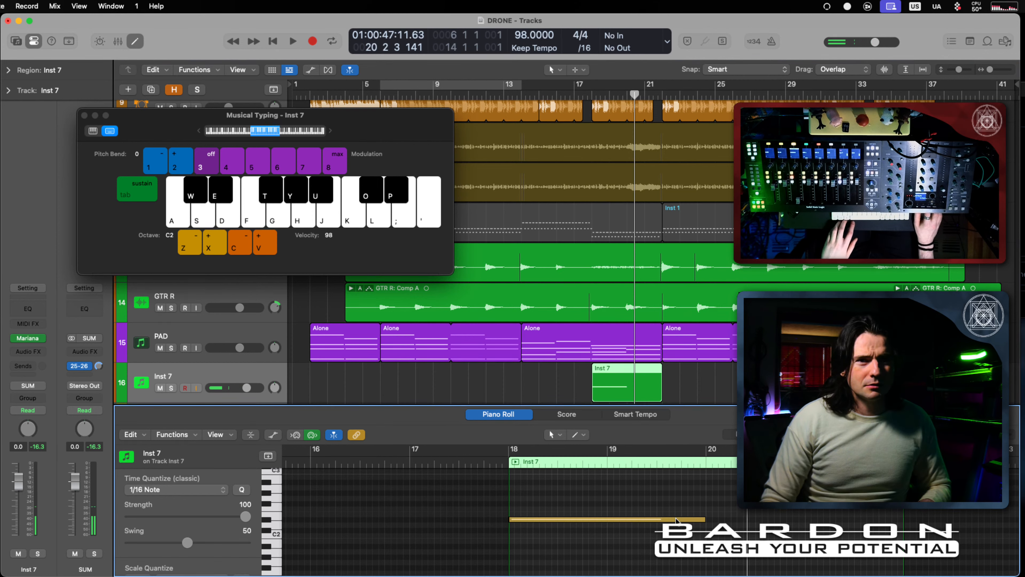
{"action": "left_click_drag", "start_coordinate": [677, 521], "coordinate": [869, 472]}
{"action": "scroll", "coordinate": [509, 521], "scroll_direction": "up", "scroll_amount": 3}
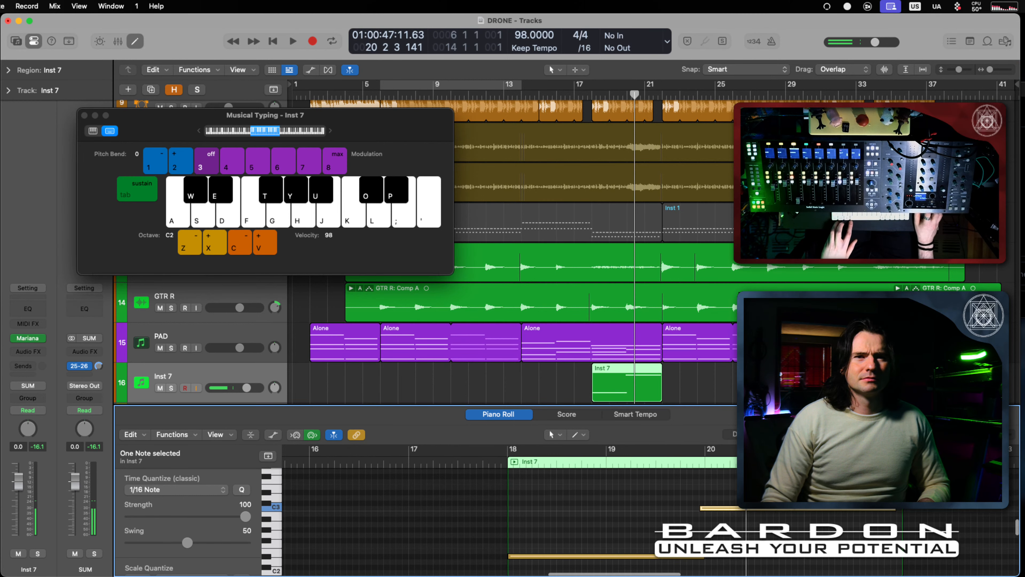
{"action": "mouse_move", "coordinate": [777, 510]}
{"action": "left_mouse_down"}
{"action": "mouse_move", "coordinate": [792, 500]}
{"action": "mouse_move", "coordinate": [784, 494]}
{"action": "left_mouse_up"}
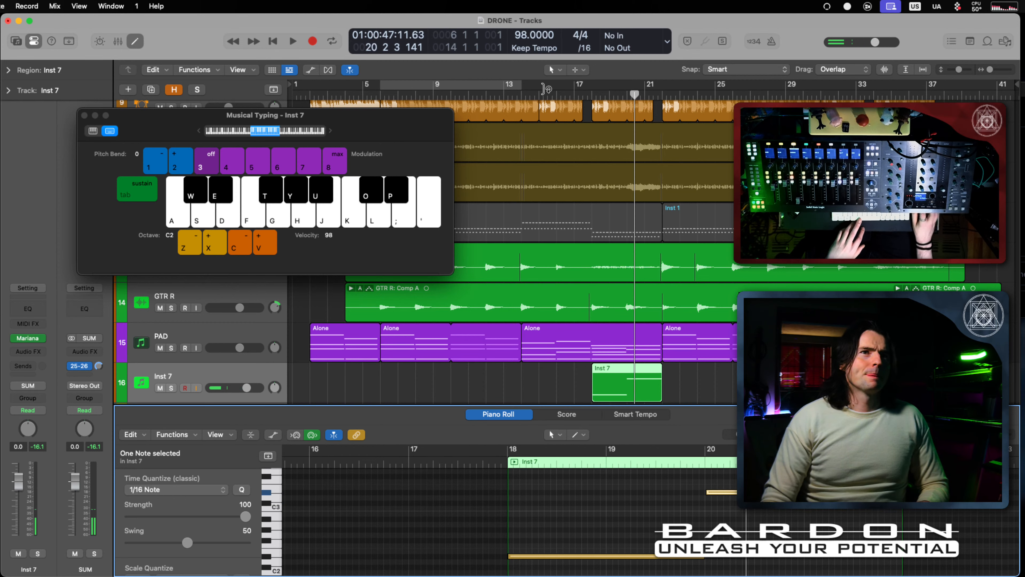
{"action": "double_click", "coordinate": [550, 94]}
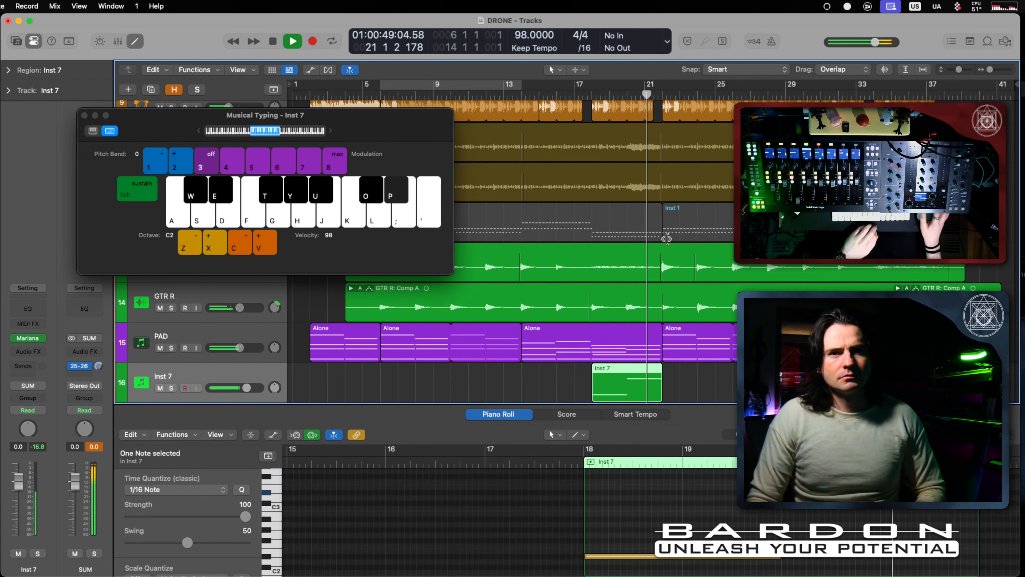
{"action": "key", "text": "space"}
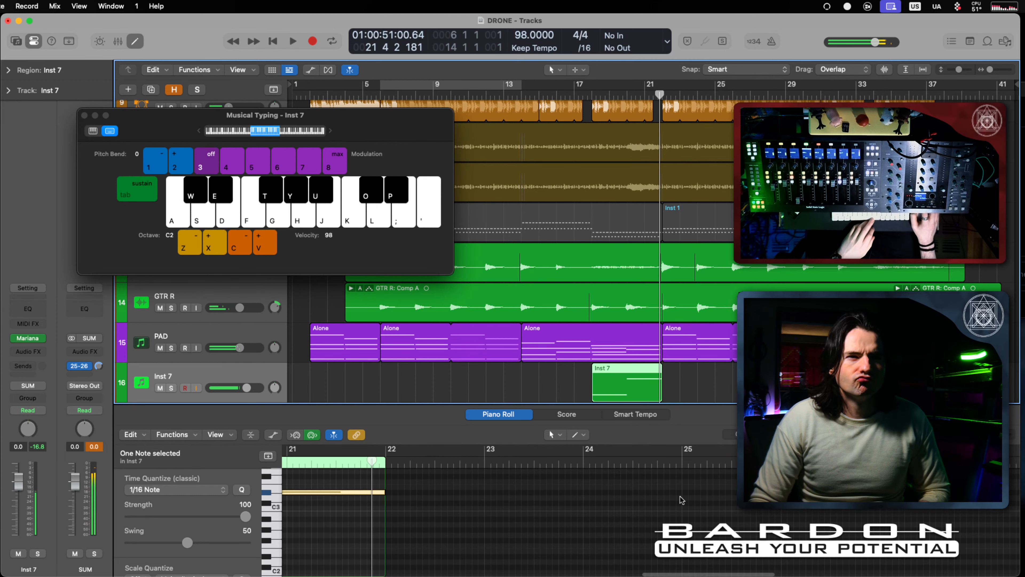
Step: Lower the bar 20 note to D#2 and shorten the first note so it ends just before bar 20
{"action": "scroll", "coordinate": [678, 495], "scroll_direction": "left", "scroll_amount": 1}
{"action": "left_click_drag", "start_coordinate": [582, 495], "coordinate": [578, 554]}
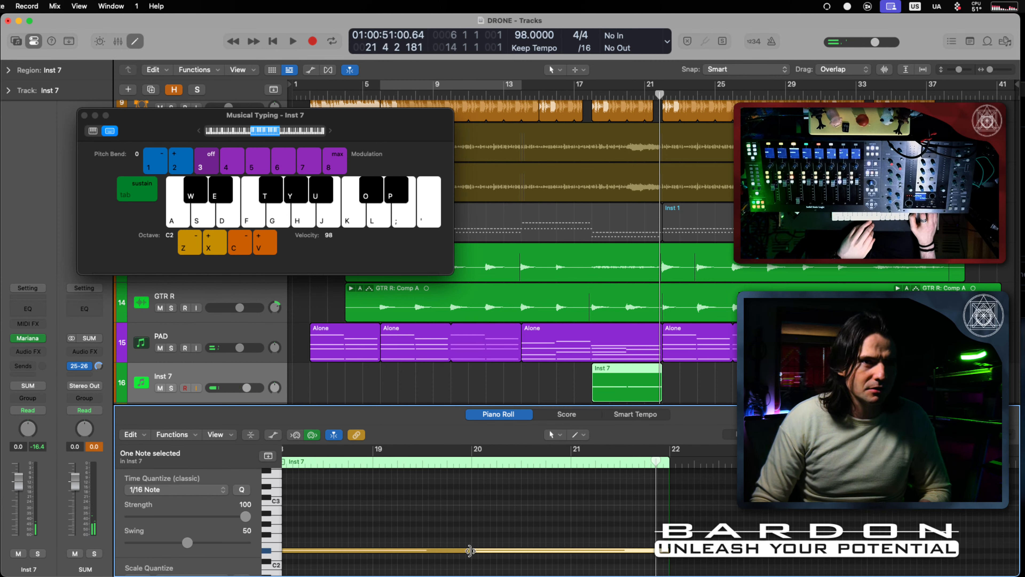
{"action": "left_click_drag", "start_coordinate": [470, 551], "coordinate": [464, 550]}
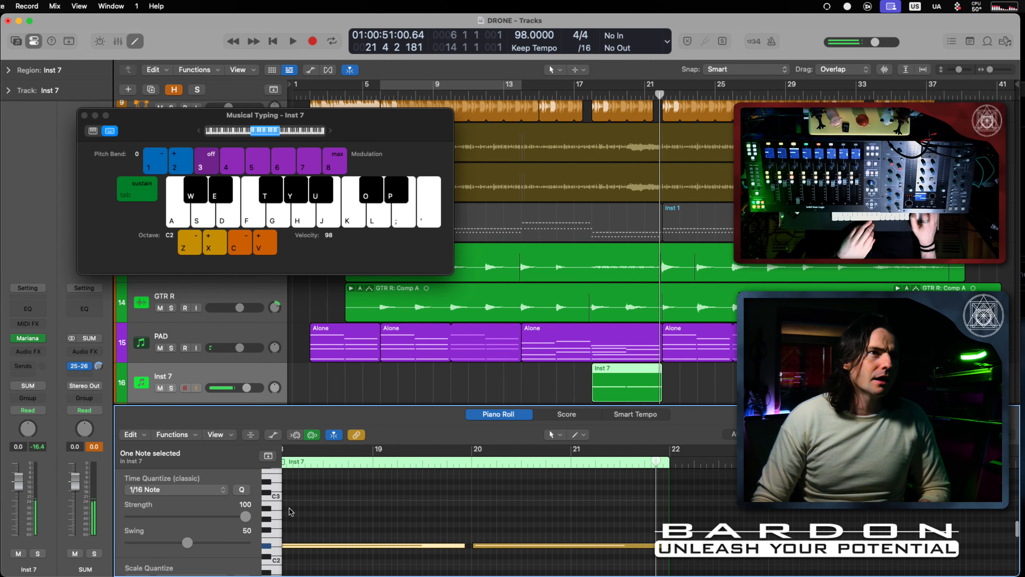
Step: Open the Mariana synth on Inst 7 and slightly adjust its Amp Envelope release on the Control 1 page
{"action": "left_click", "coordinate": [25, 338]}
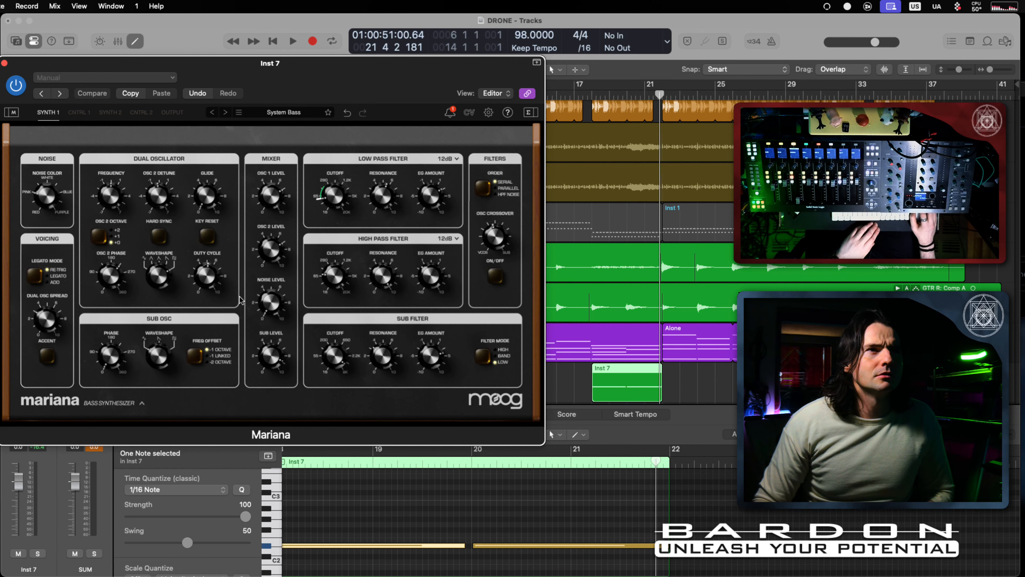
{"action": "left_click", "coordinate": [79, 112]}
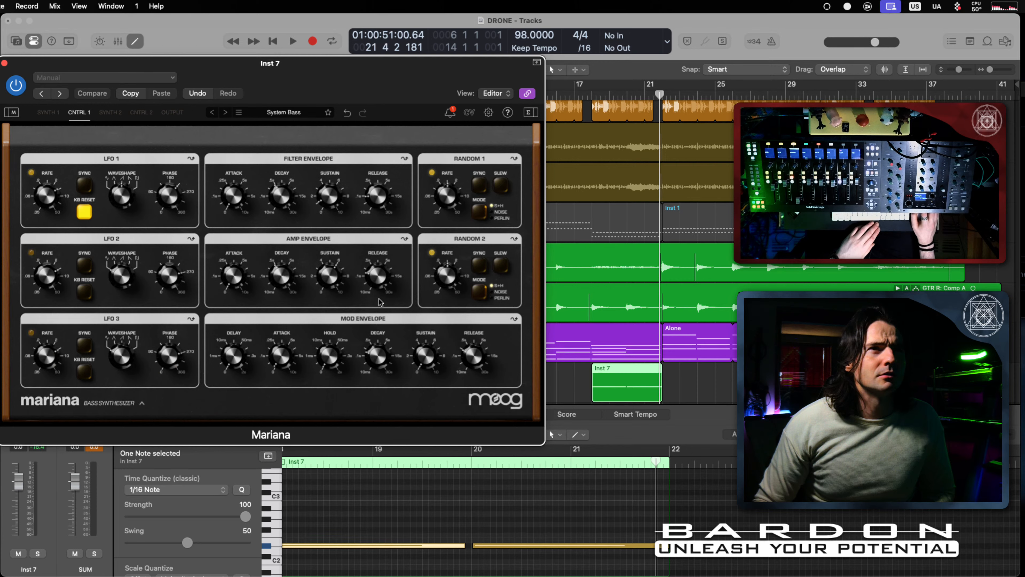
{"action": "left_click_drag", "start_coordinate": [378, 284], "coordinate": [379, 281]}
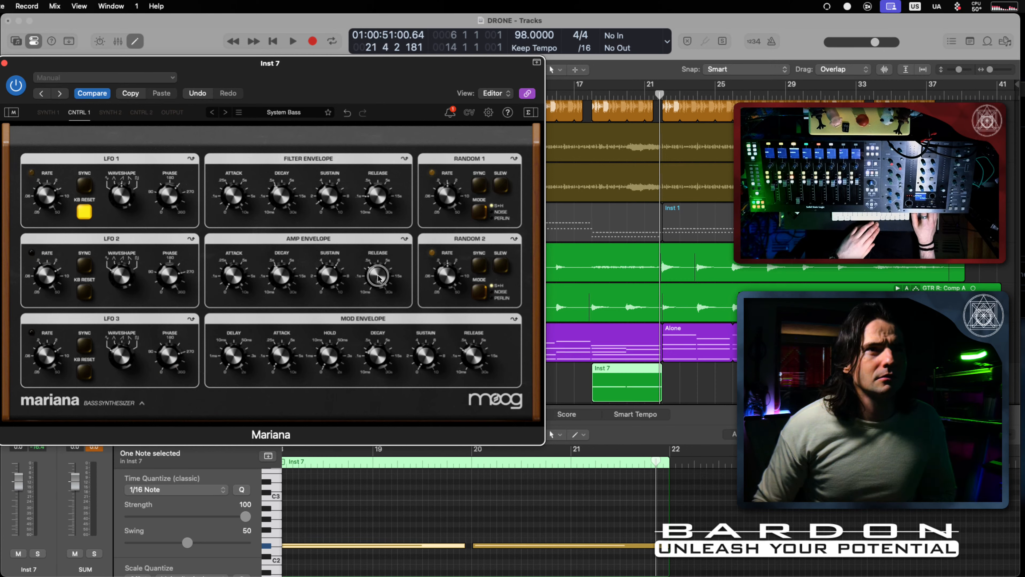
Step: Audition C3 on Inst 7 with Musical Typing, keeping its window clear of the Mariana controls
{"action": "key", "text": "k"}
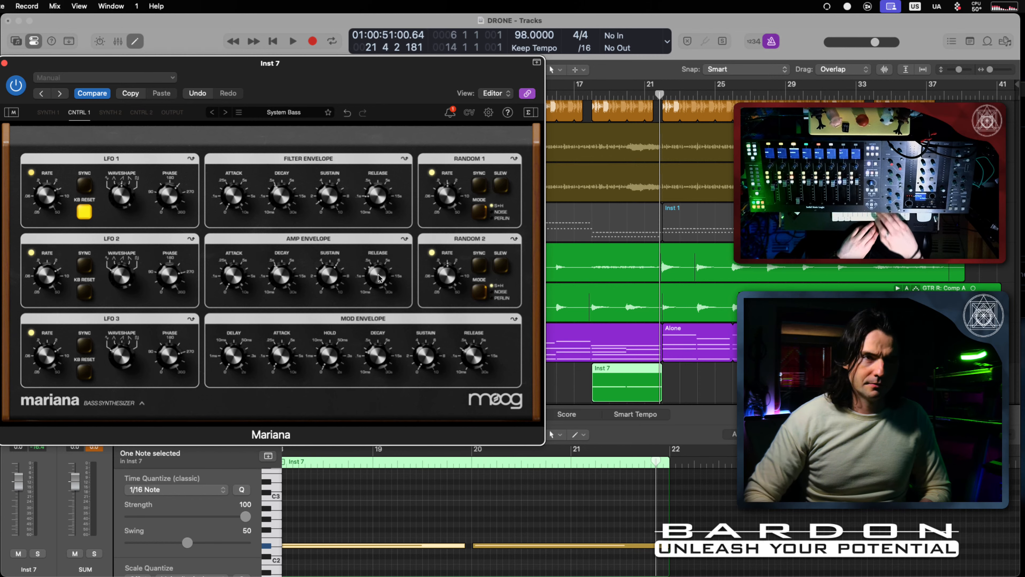
{"action": "key", "text": "super+k"}
{"action": "key", "text": "k"}
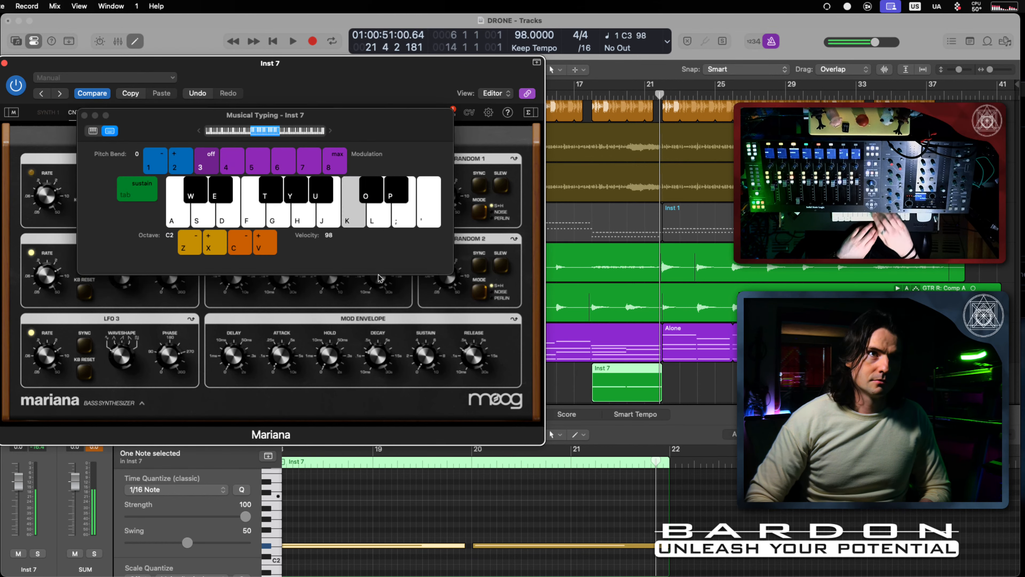
{"action": "left_click_drag", "start_coordinate": [384, 116], "coordinate": [772, 107]}
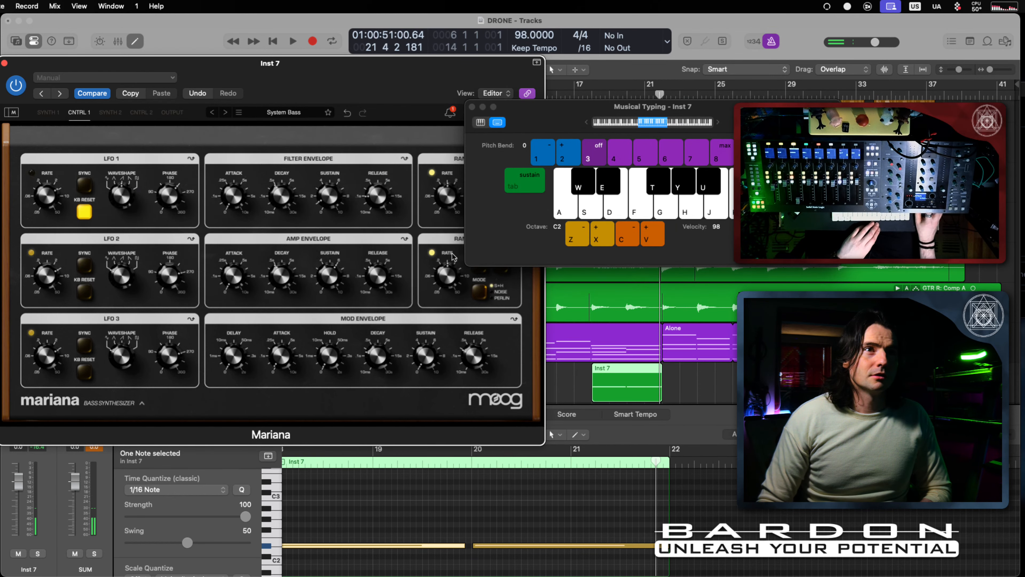
{"action": "left_click", "coordinate": [375, 259]}
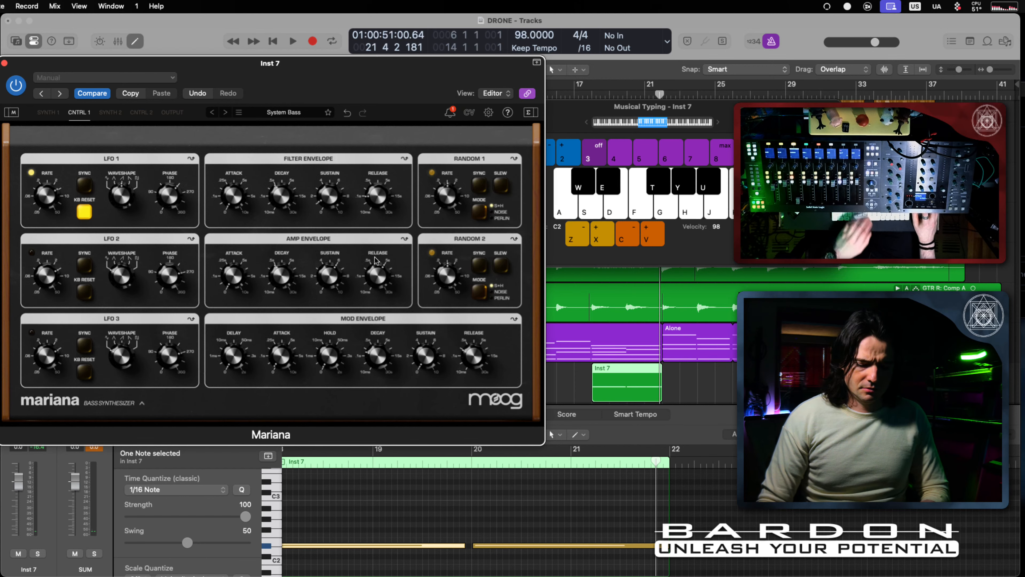
{"action": "key", "text": "k"}
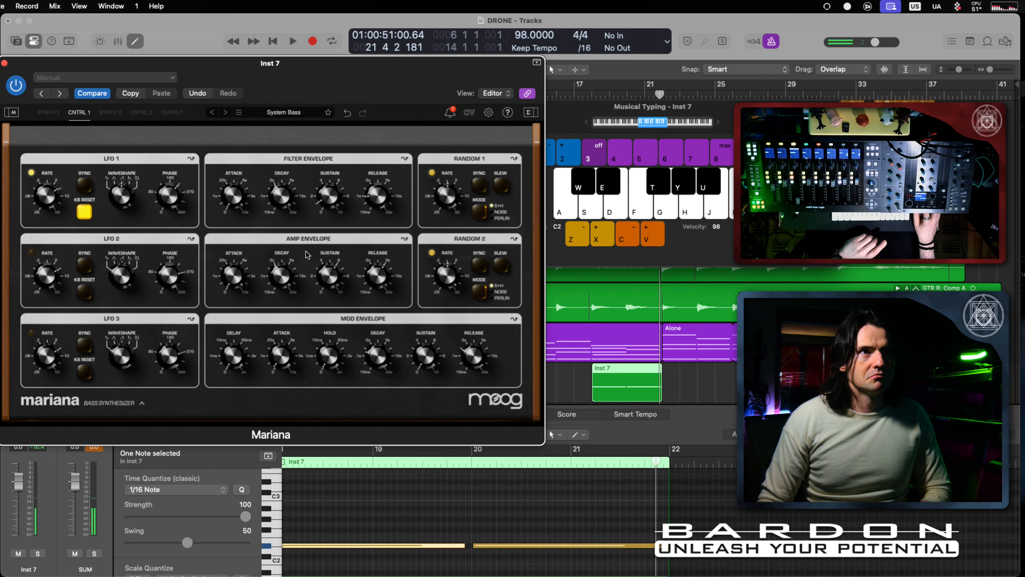
Step: Check Mariana's Control 2, Control 1 and Synth 1 pages, and close Musical Typing
{"action": "left_click", "coordinate": [144, 112]}
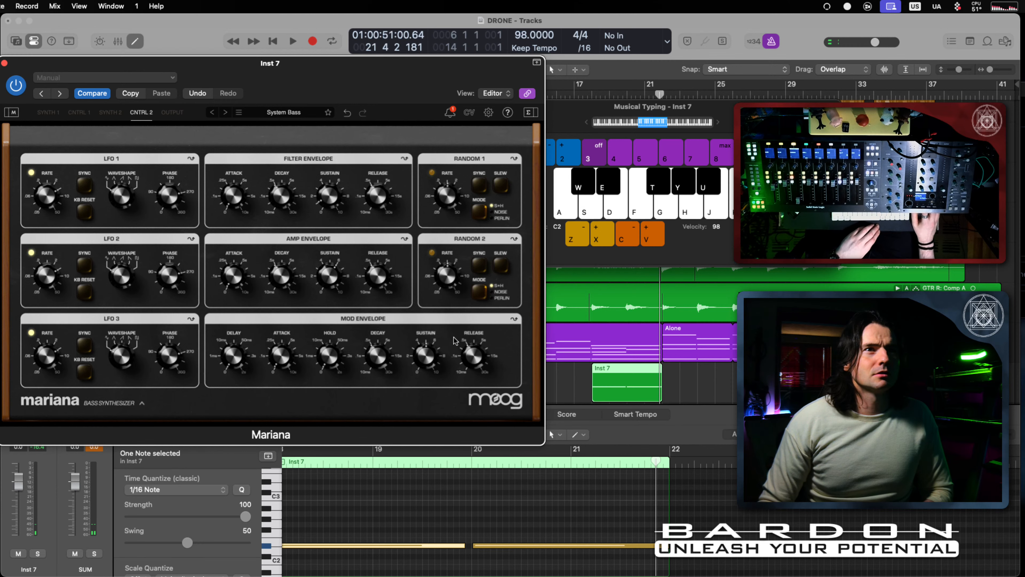
{"action": "left_click", "coordinate": [68, 114]}
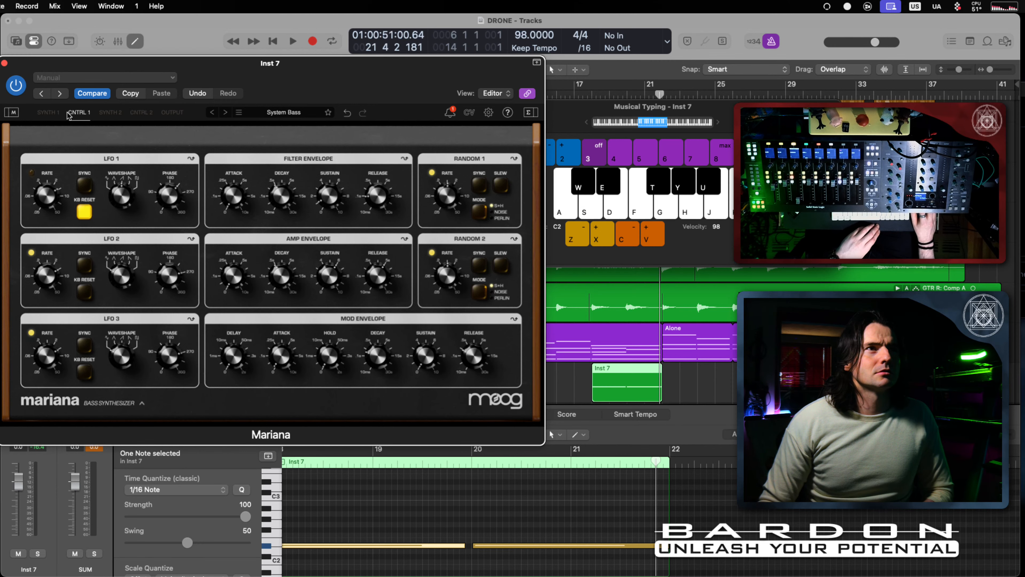
{"action": "left_click", "coordinate": [50, 113]}
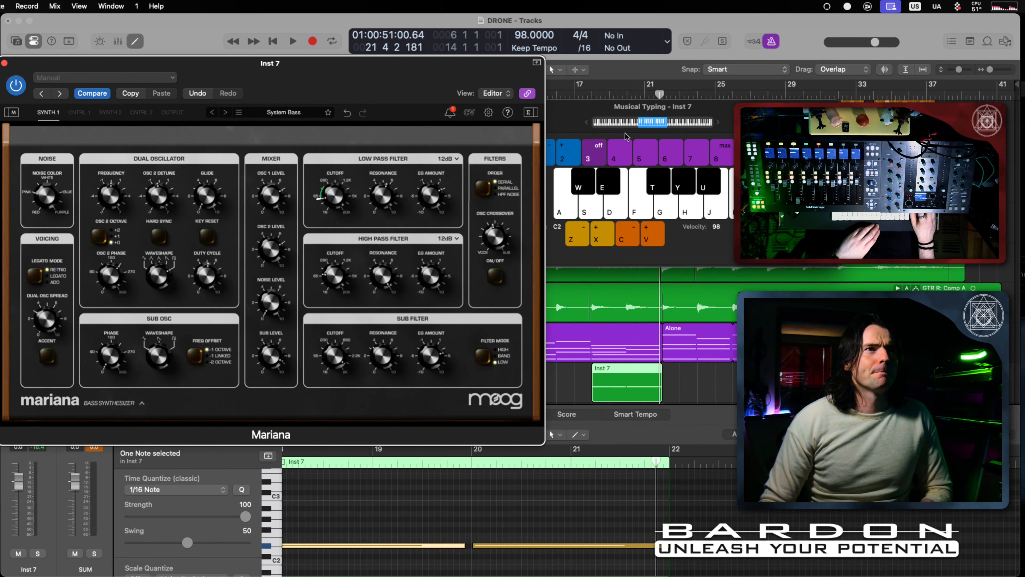
{"action": "left_click", "coordinate": [600, 104]}
{"action": "left_click", "coordinate": [472, 107]}
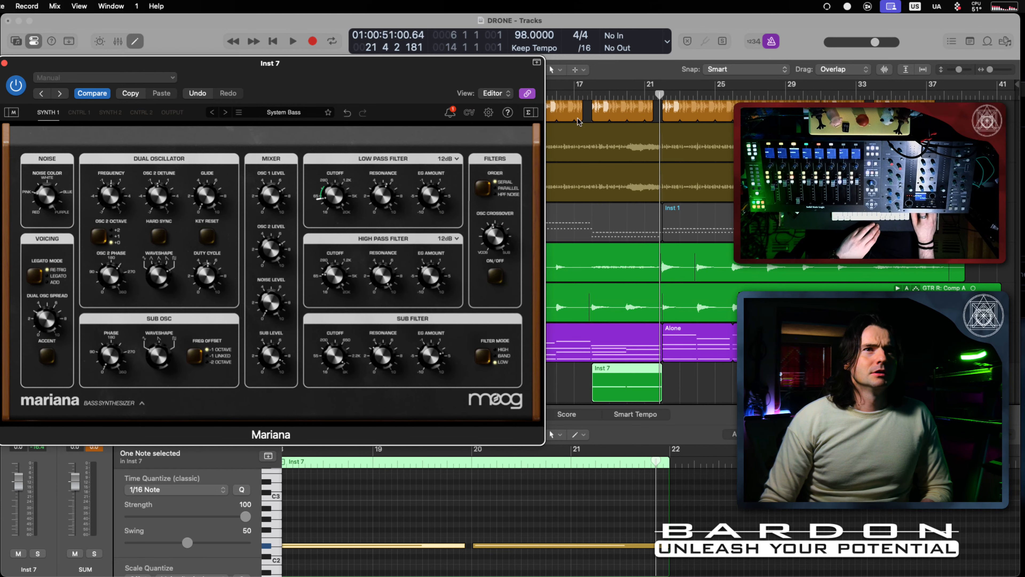
Step: Play the arrangement from about bar 16 to hear the bass in context, and close the Mariana window
{"action": "left_click", "coordinate": [565, 99]}
{"action": "key", "text": "space"}
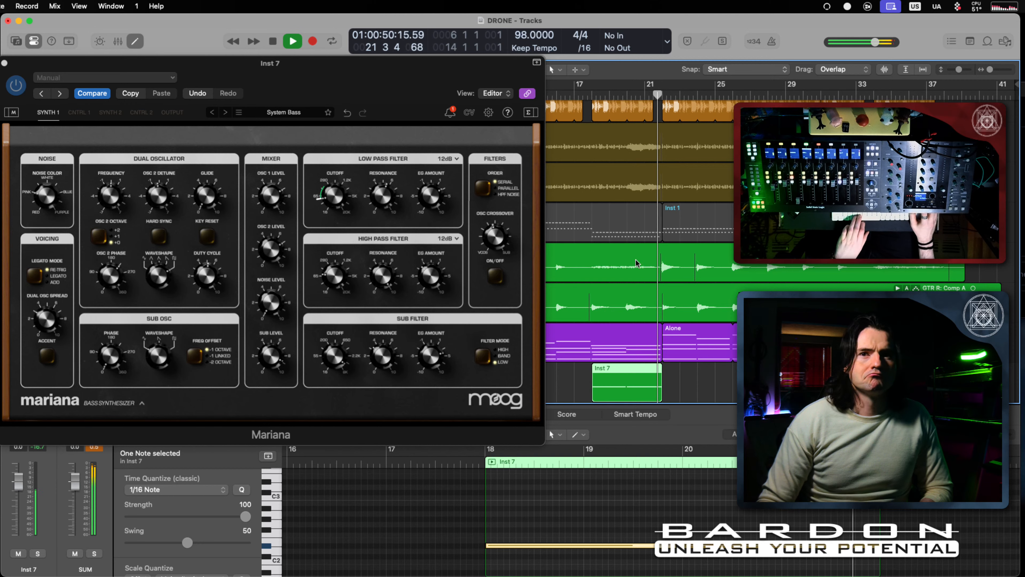
{"action": "key", "text": "space"}
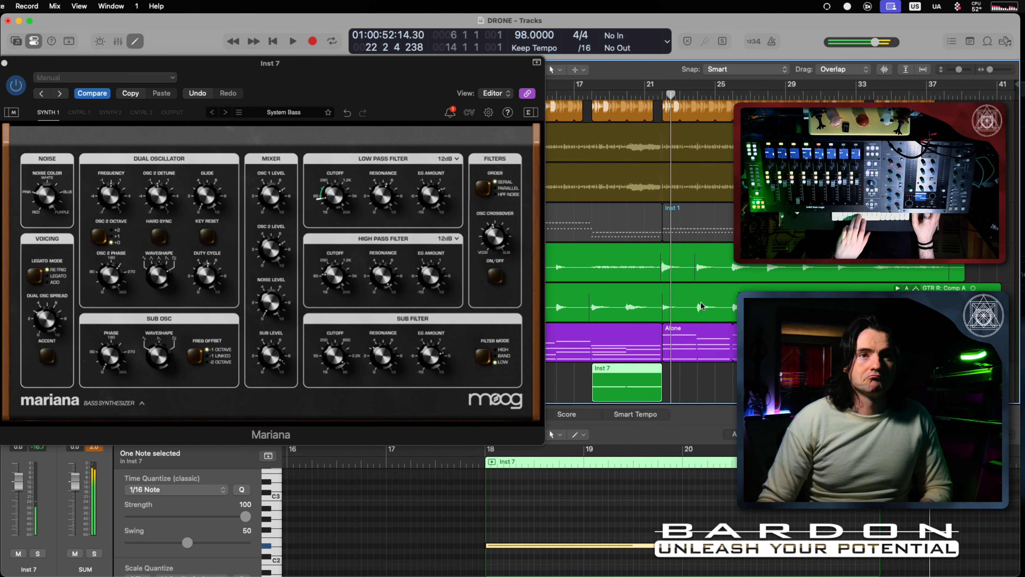
{"action": "key", "text": "super+w"}
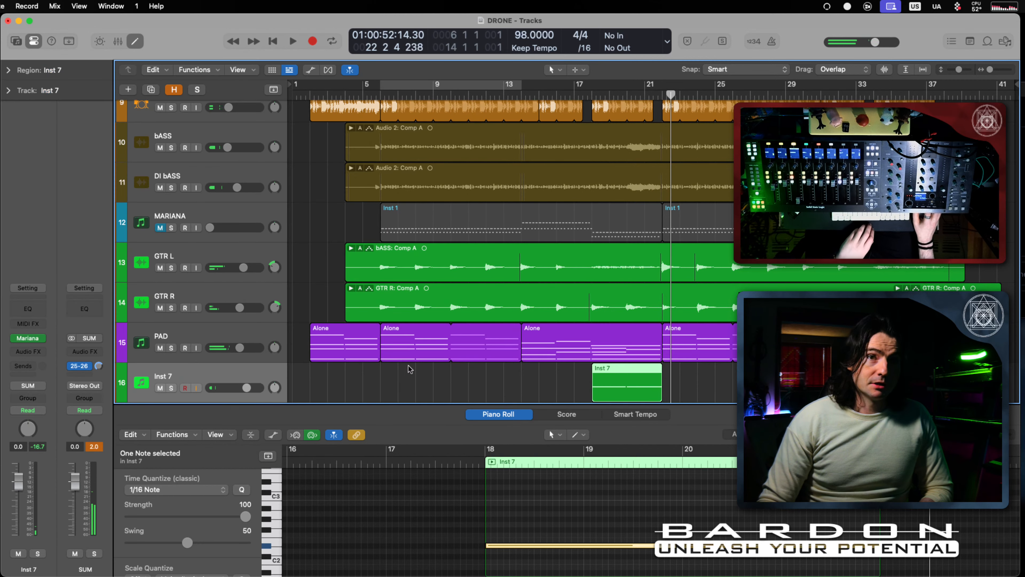
Step: Insert the mono version of the Little MicroShift pitch-shift effect on the Inst 7 channel
{"action": "scroll", "coordinate": [404, 363], "scroll_direction": "down", "scroll_amount": 3}
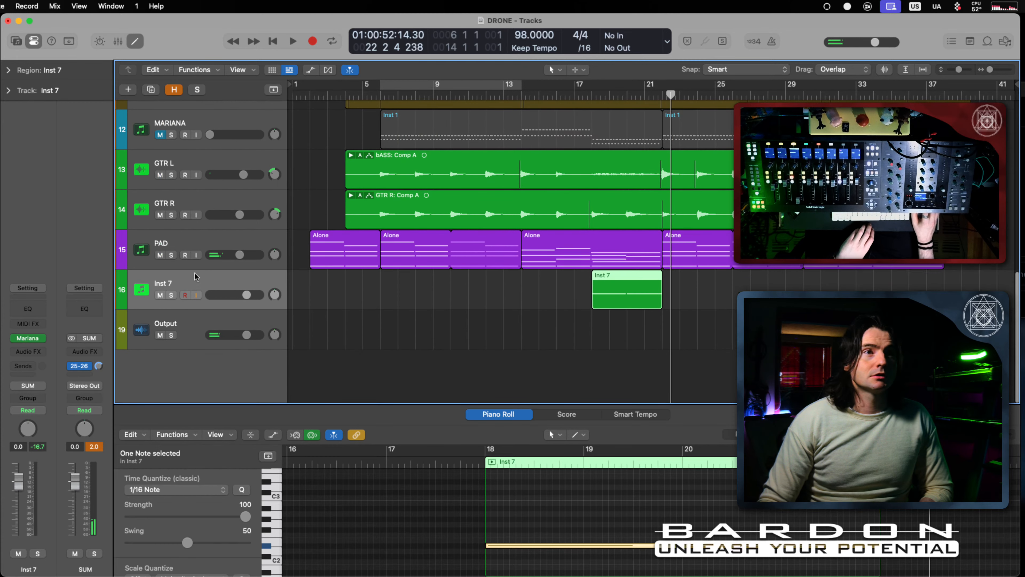
{"action": "left_click", "coordinate": [31, 352]}
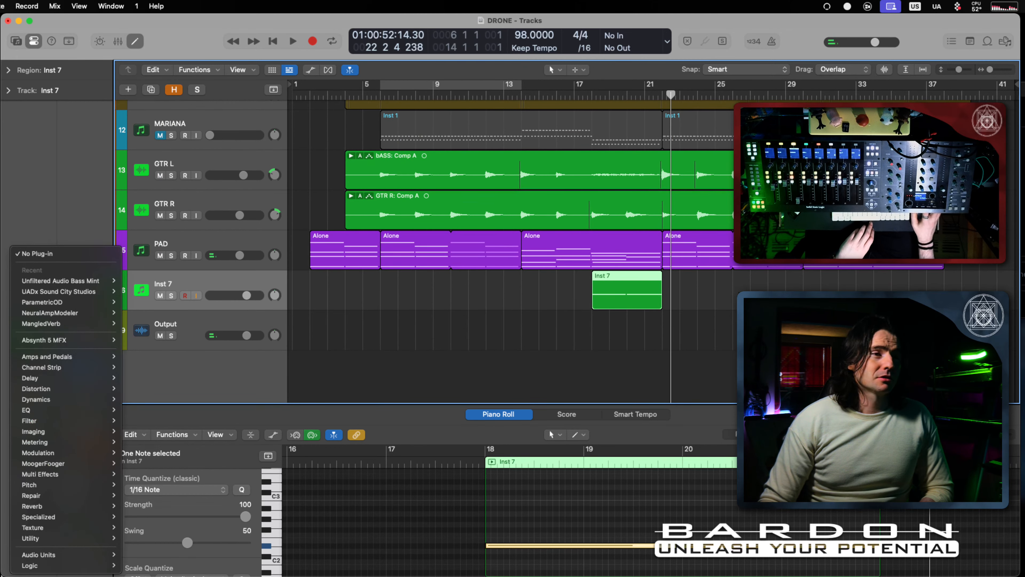
{"action": "mouse_move", "coordinate": [80, 487]}
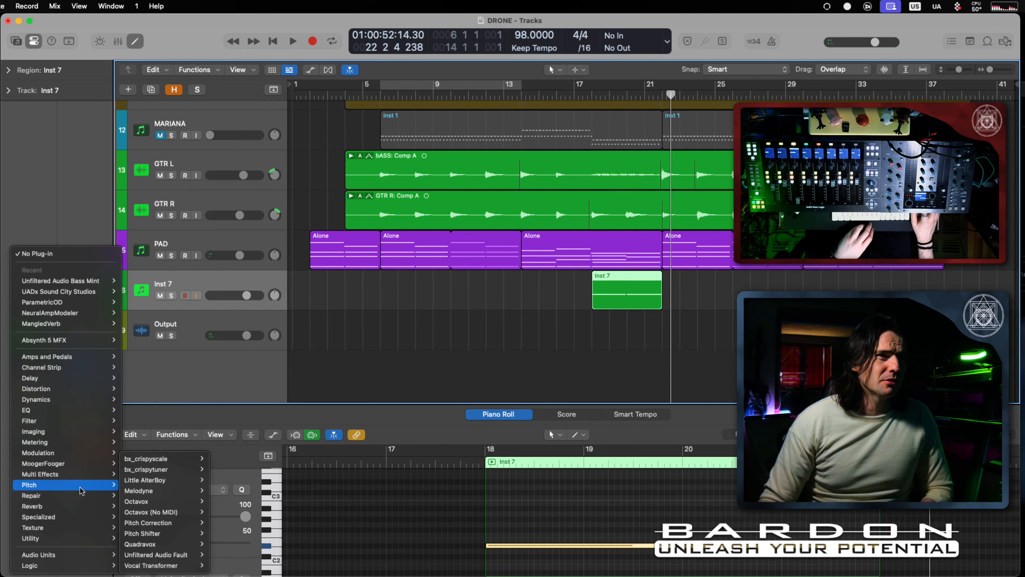
{"action": "mouse_move", "coordinate": [188, 501]}
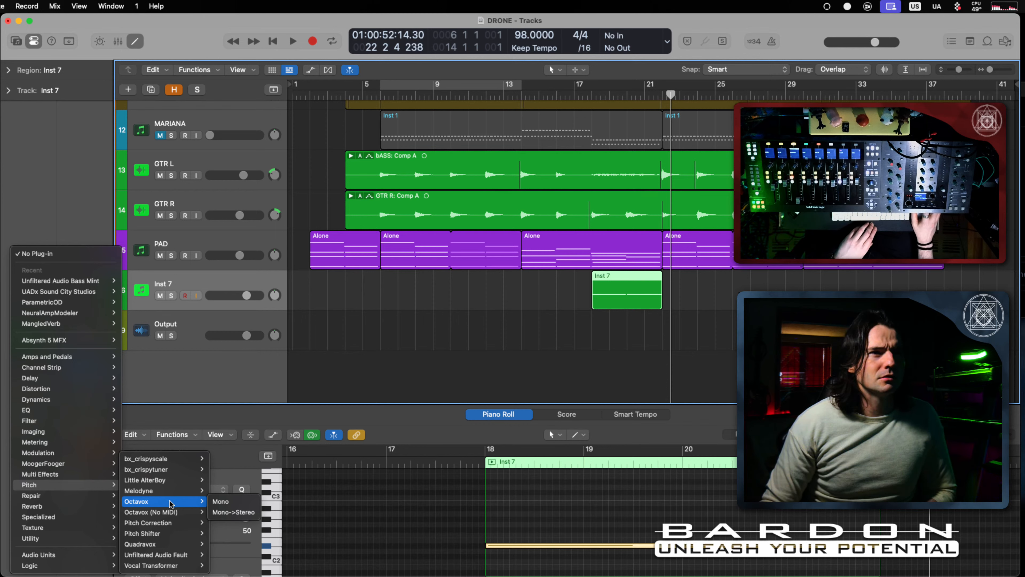
{"action": "mouse_move", "coordinate": [177, 548]}
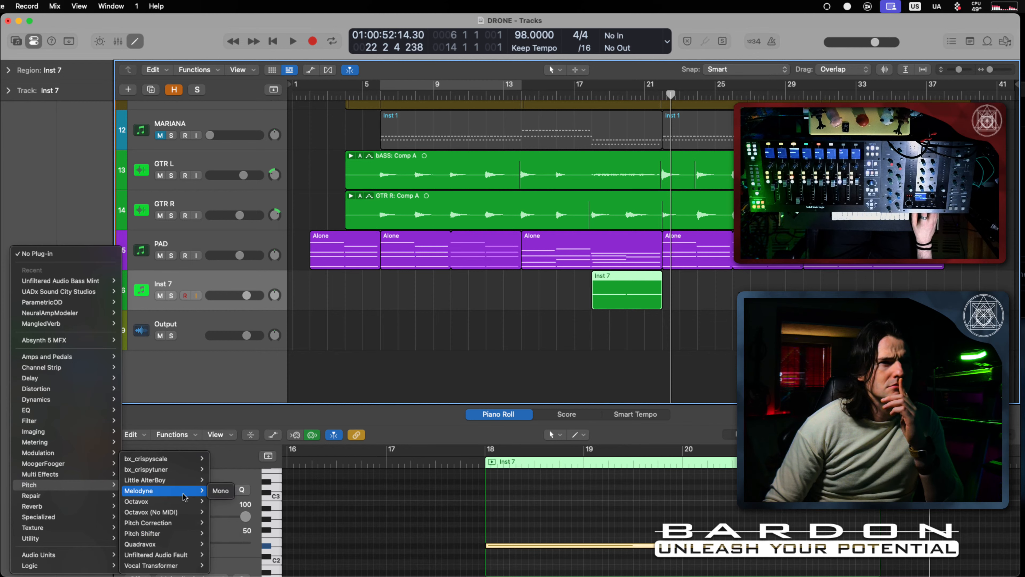
{"action": "mouse_move", "coordinate": [73, 453]}
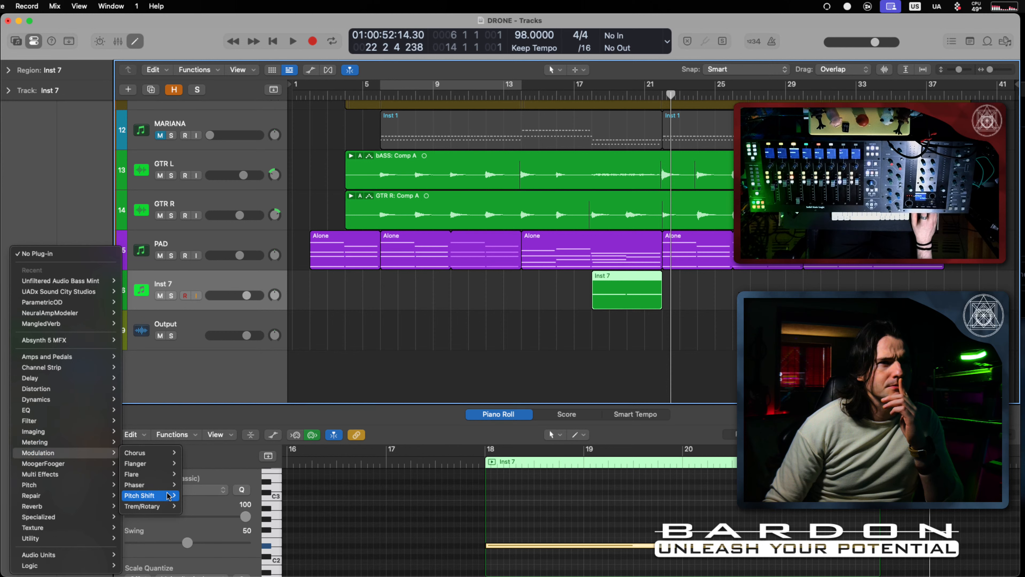
{"action": "mouse_move", "coordinate": [184, 566]}
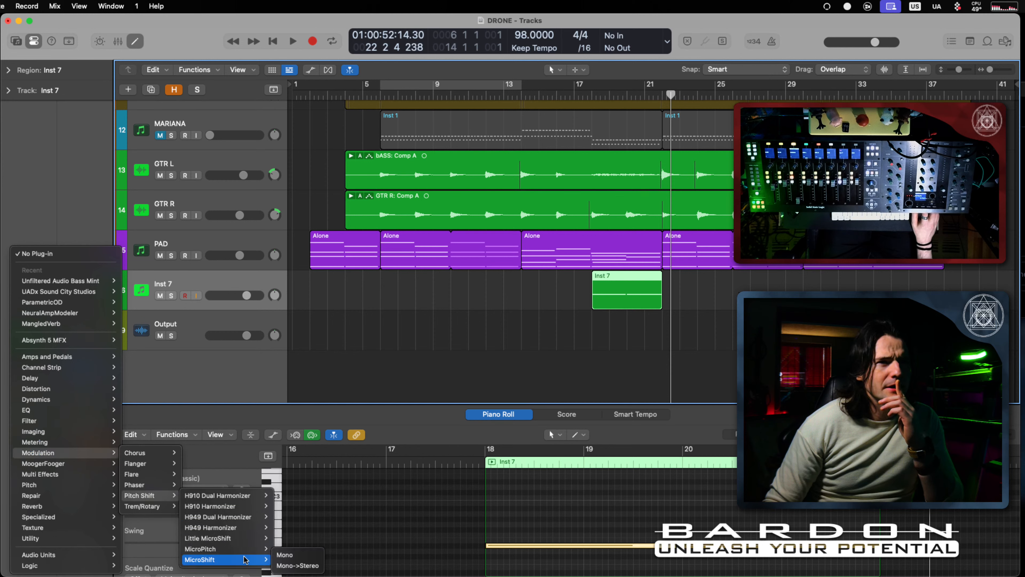
{"action": "mouse_move", "coordinate": [238, 539]}
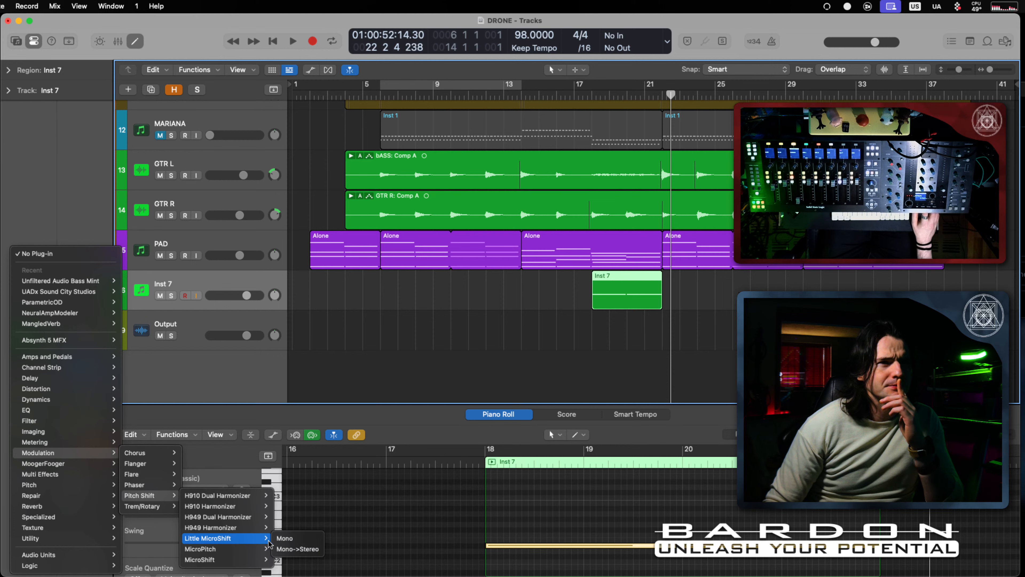
{"action": "left_click", "coordinate": [298, 540]}
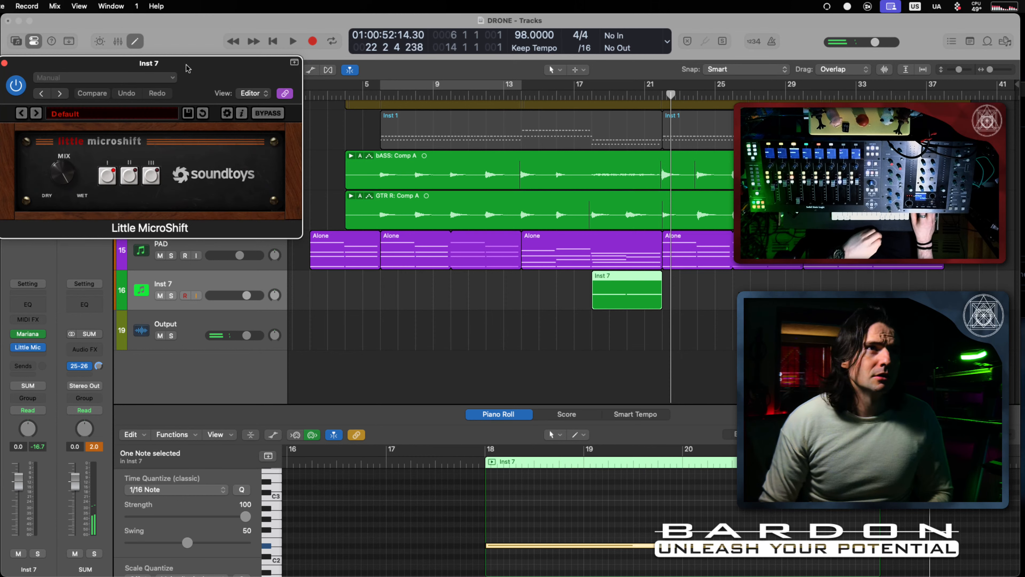
Step: Solo Inst 7 and loop playback over its region from bar 18 to bar 22
{"action": "key", "text": "s"}
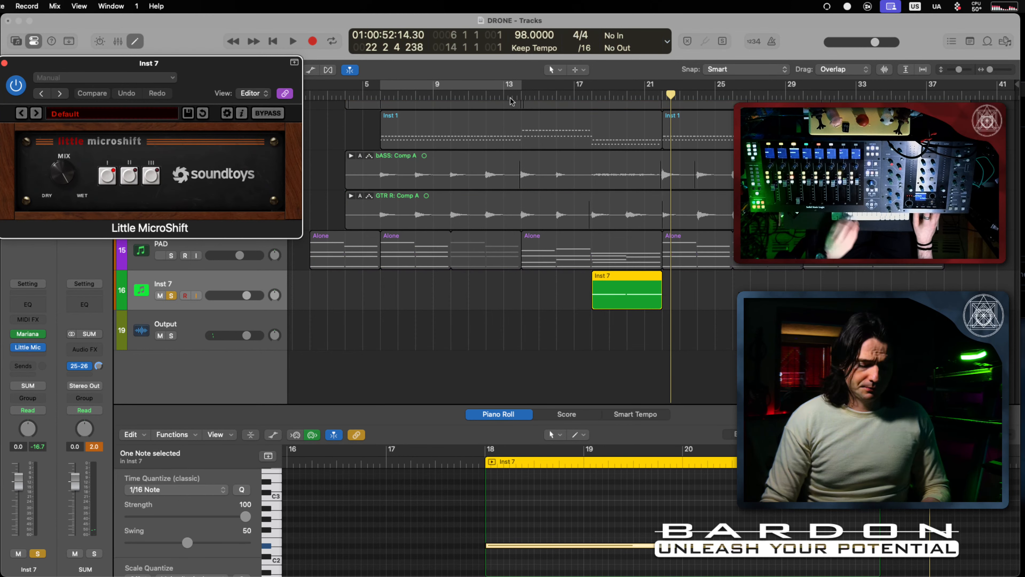
{"action": "key", "text": "u"}
{"action": "key", "text": "space"}
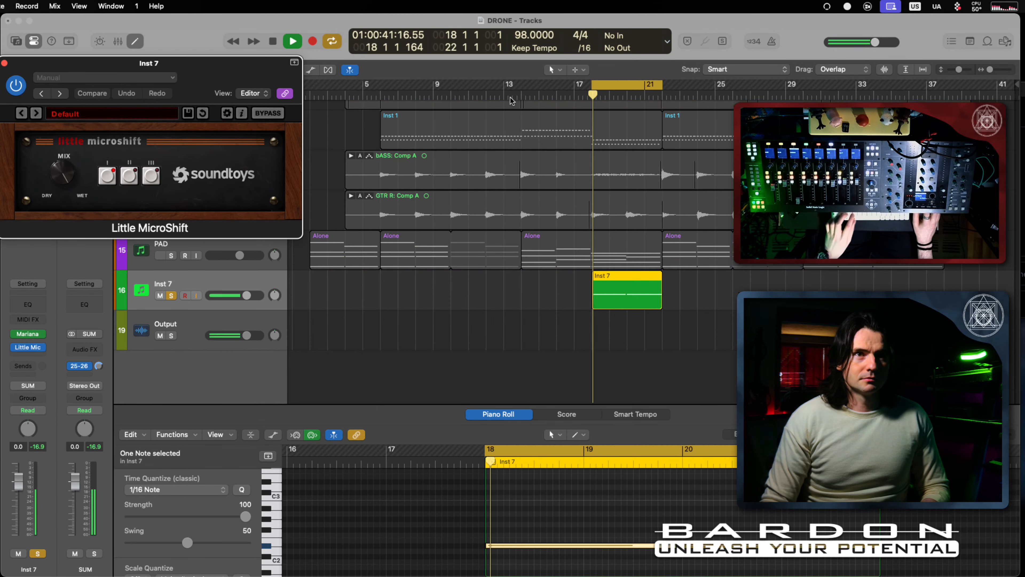
Step: Adjust Little MicroShift's mix and switch it to mode II while the loop plays, and stop playback
{"action": "left_click_drag", "start_coordinate": [63, 174], "coordinate": [42, 27]}
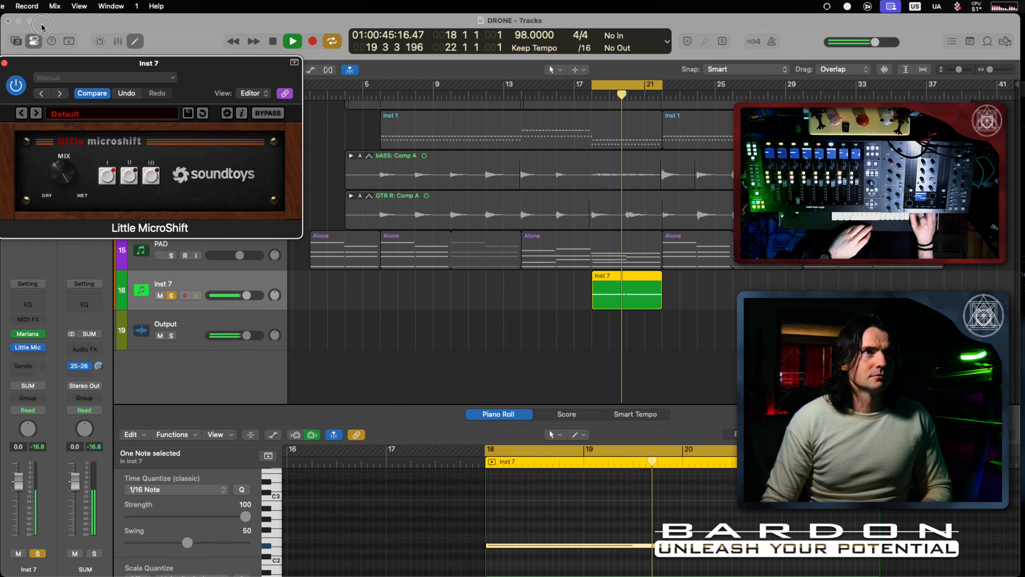
{"action": "left_click", "coordinate": [129, 175]}
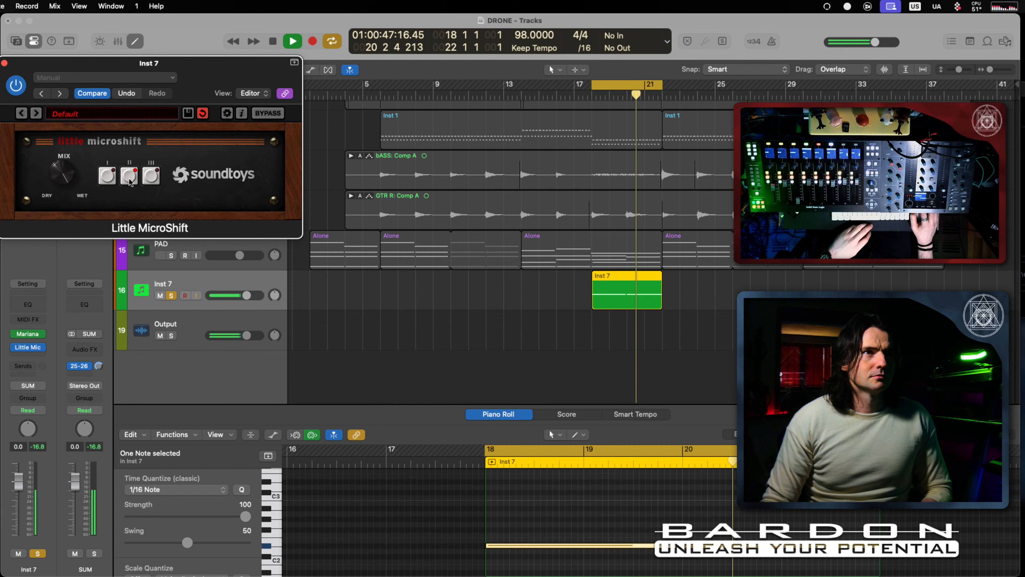
{"action": "mouse_move", "coordinate": [65, 173]}
{"action": "left_mouse_down"}
{"action": "mouse_move", "coordinate": [68, 223]}
{"action": "mouse_move", "coordinate": [73, 116]}
{"action": "mouse_move", "coordinate": [74, 232]}
{"action": "mouse_move", "coordinate": [77, 178]}
{"action": "left_mouse_up"}
{"action": "key", "text": "space"}
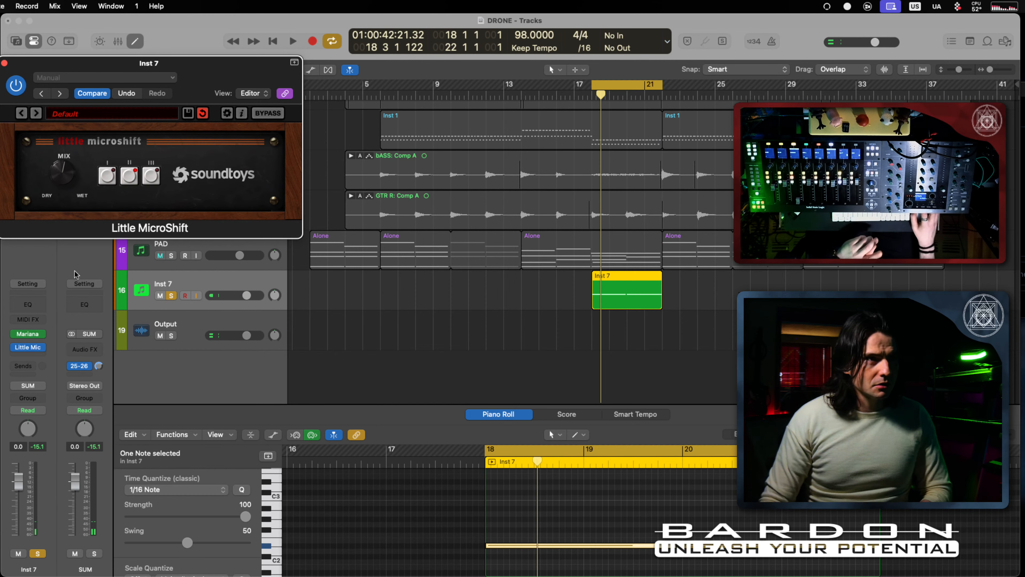
Step: Switch Little MicroShift on Inst 7 to its Mono->Stereo version and listen to the looped bass
{"action": "left_click", "coordinate": [41, 350]}
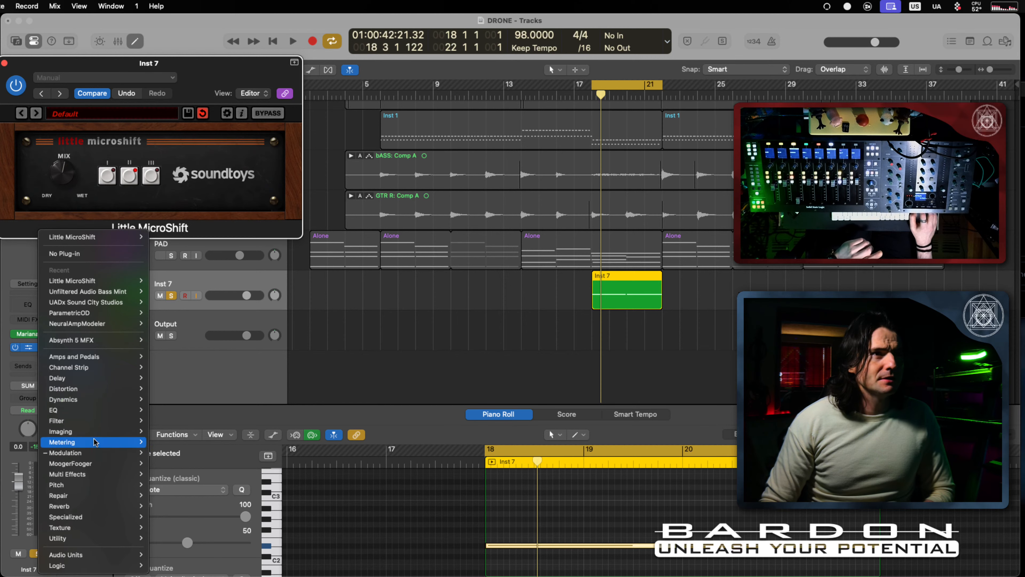
{"action": "mouse_move", "coordinate": [97, 242]}
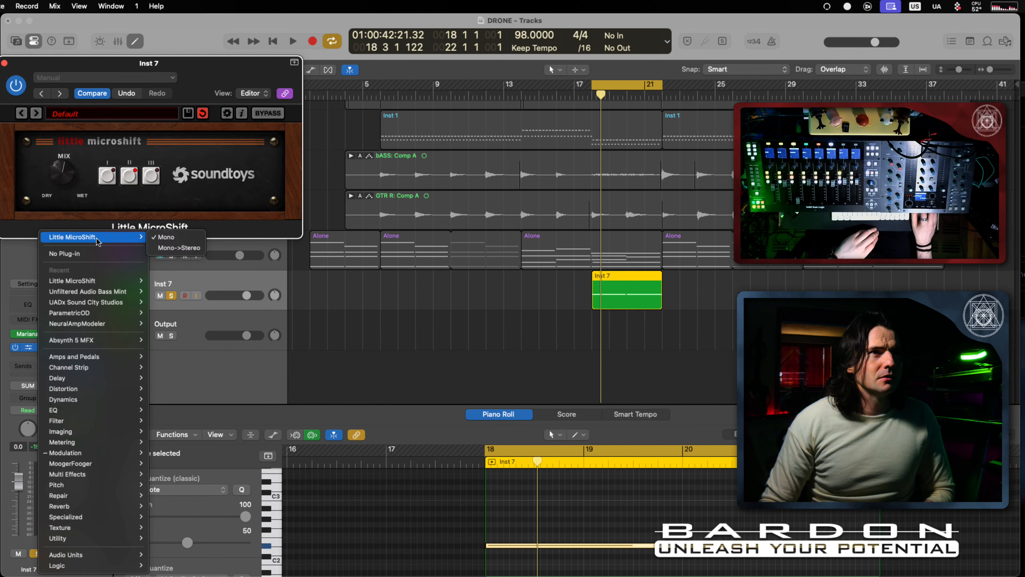
{"action": "left_click", "coordinate": [191, 251]}
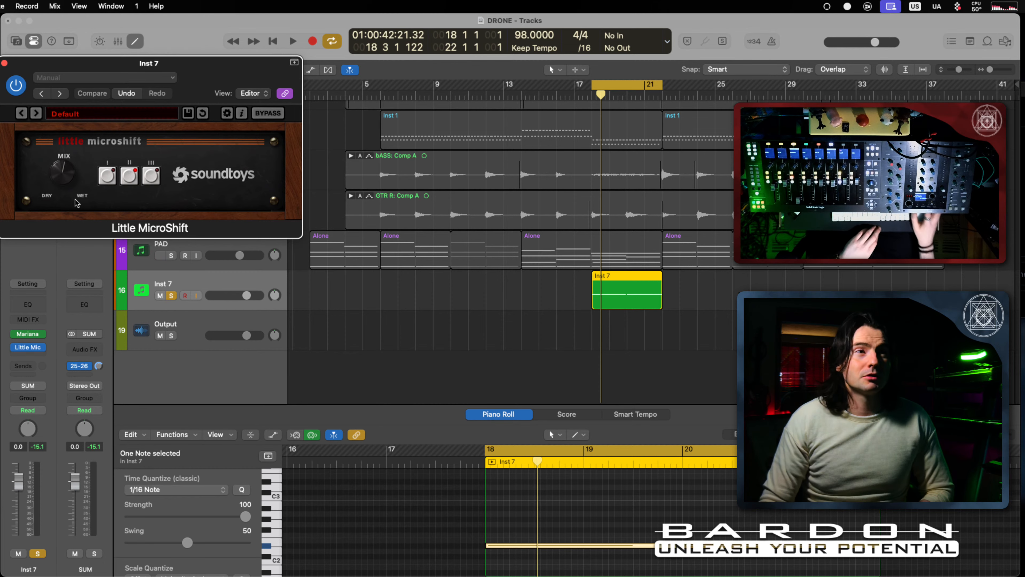
{"action": "key", "text": "space"}
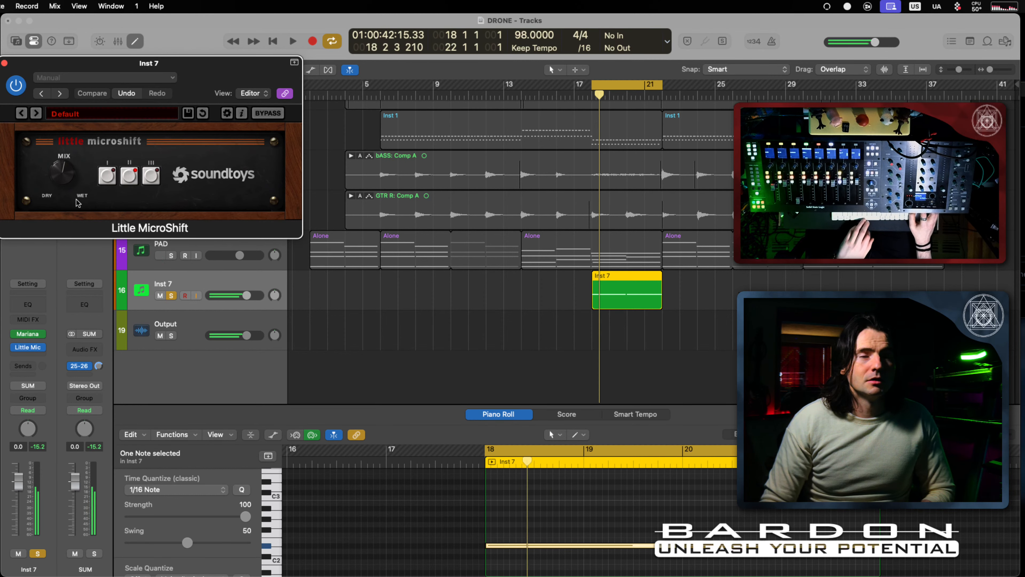
Step: Insert the stereo version of bx_stereomaker after Little MicroShift on the Inst 7 channel and adjust its Mono-Freq
{"action": "left_click", "coordinate": [39, 355]}
{"action": "mouse_move", "coordinate": [42, 356]}
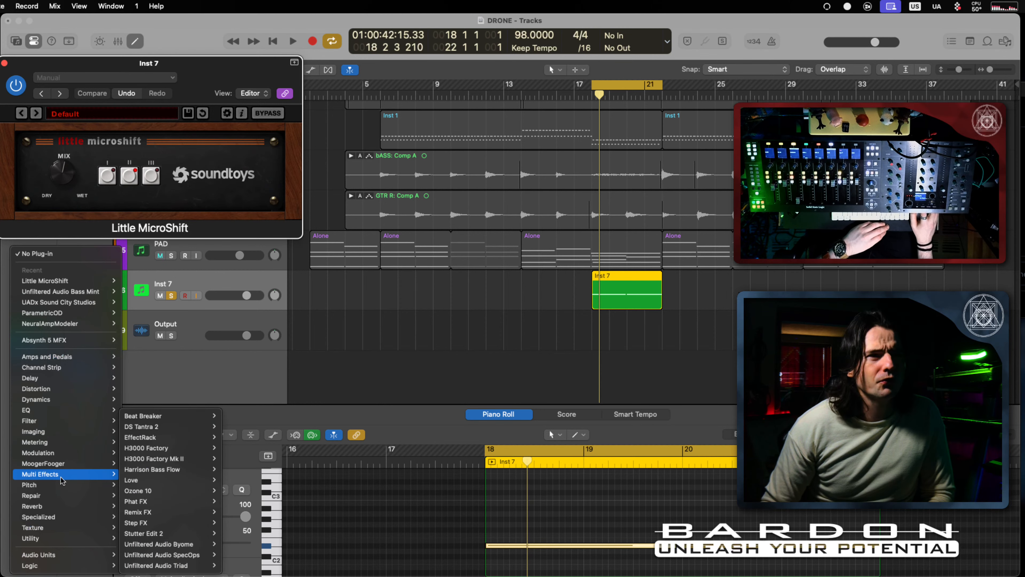
{"action": "mouse_move", "coordinate": [48, 423]}
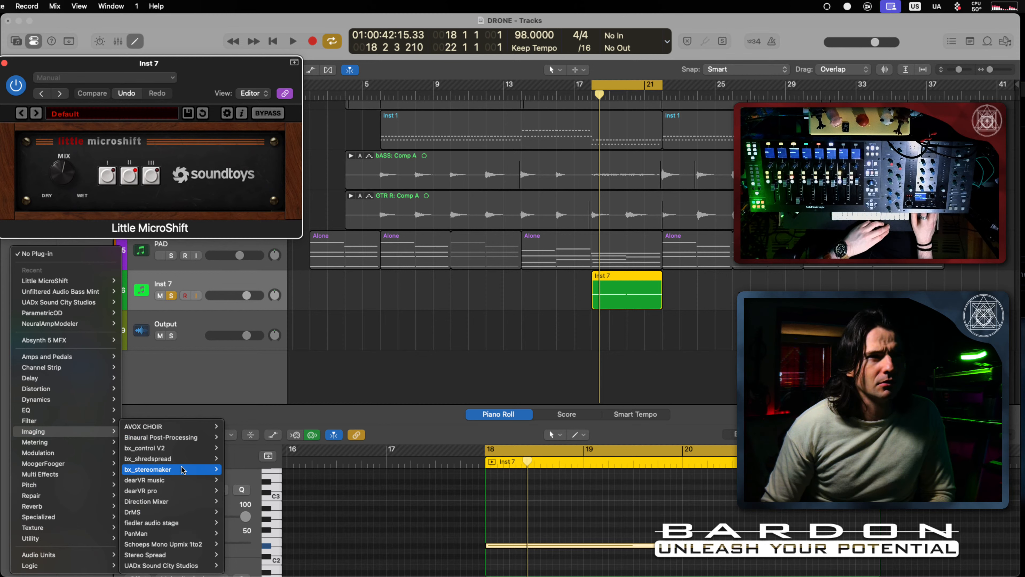
{"action": "mouse_move", "coordinate": [183, 469]}
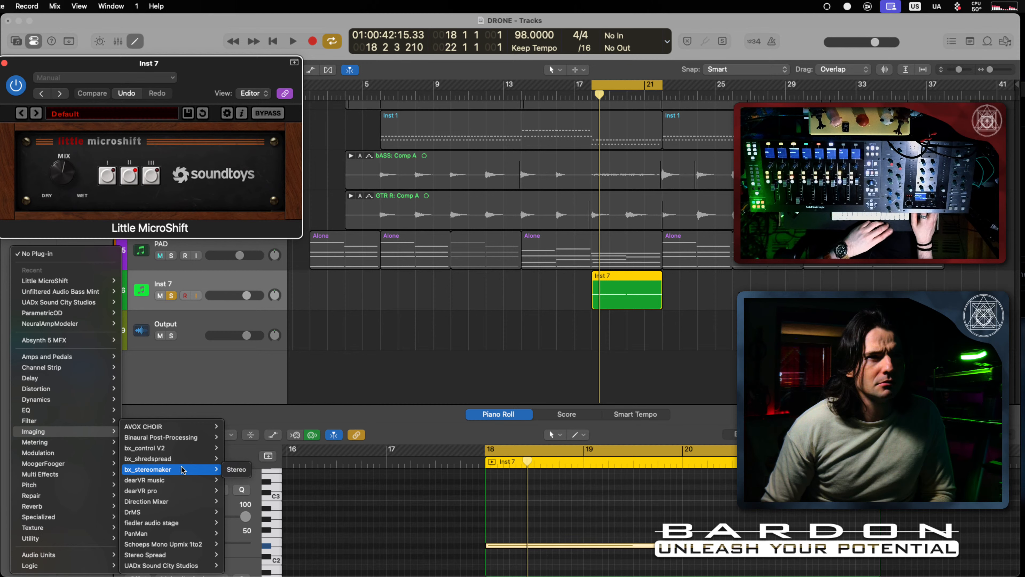
{"action": "left_click", "coordinate": [242, 470]}
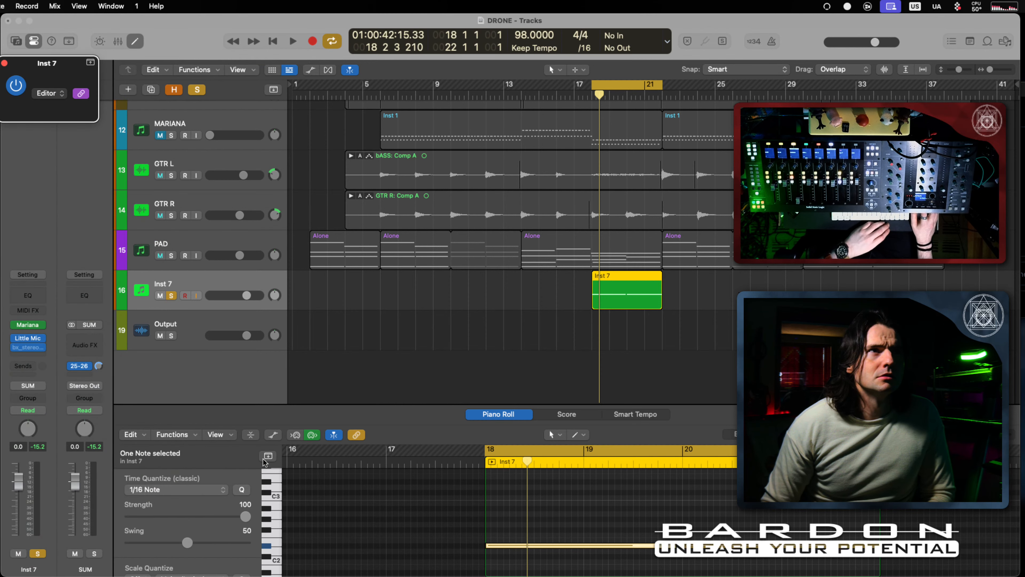
{"action": "left_click_drag", "start_coordinate": [250, 58], "coordinate": [321, 252]}
{"action": "left_click_drag", "start_coordinate": [294, 341], "coordinate": [299, 362]}
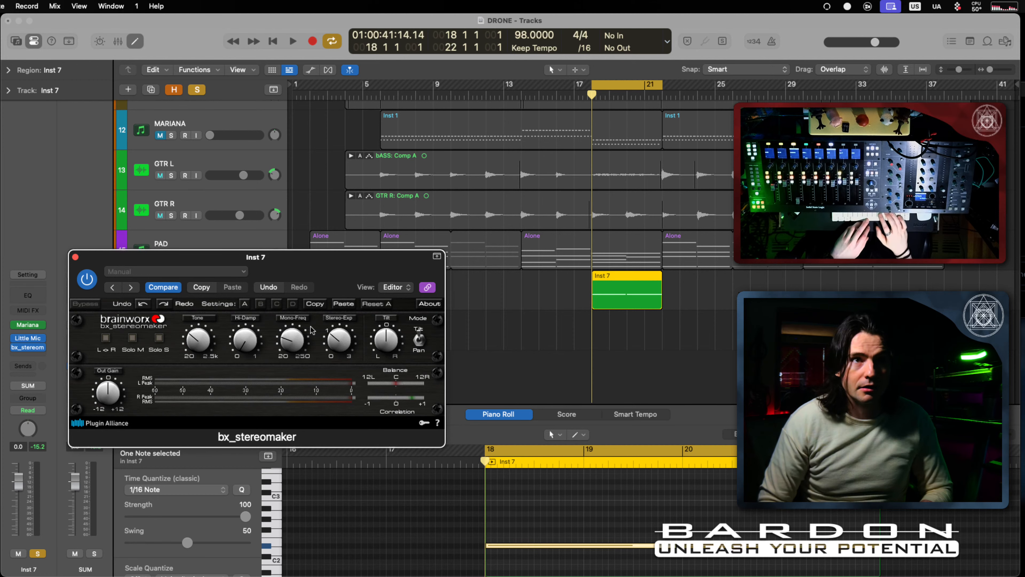
Step: Turn off cycle mode, unsolo Inst 7 and listen to the bass within the full mix from bar 16
{"action": "key", "text": "c"}
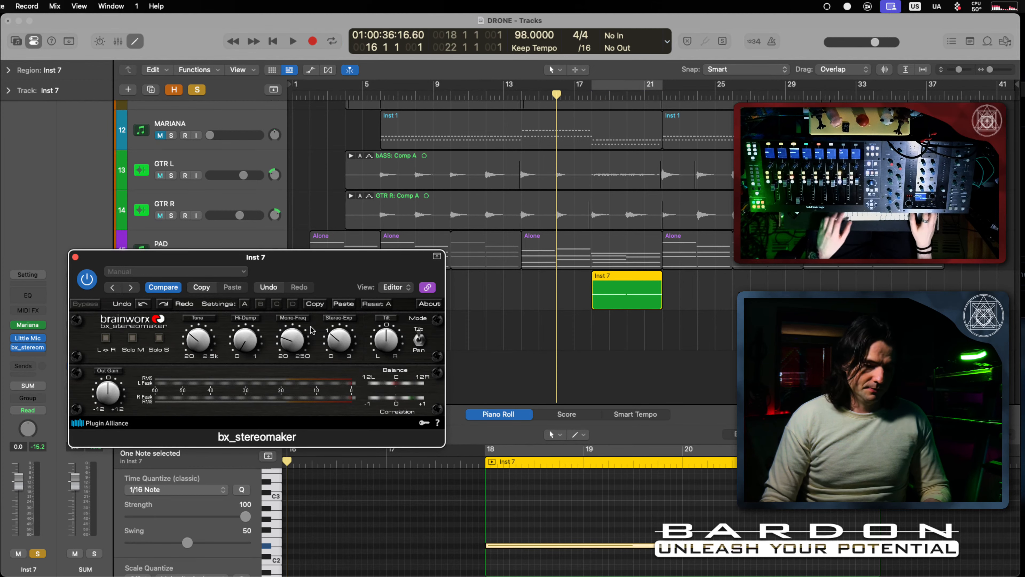
{"action": "key", "text": "s"}
{"action": "key", "text": "space"}
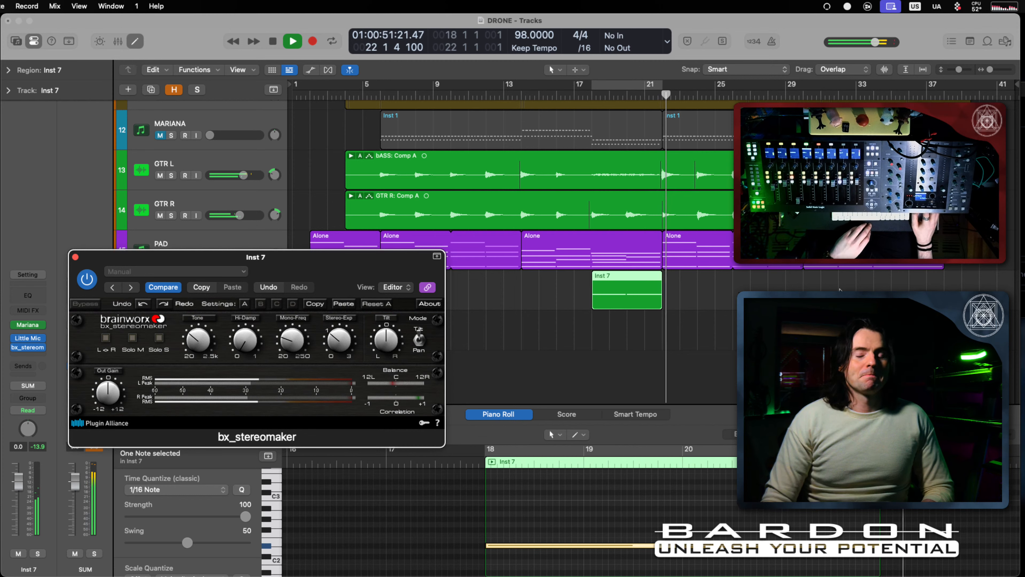
{"action": "key", "text": "space"}
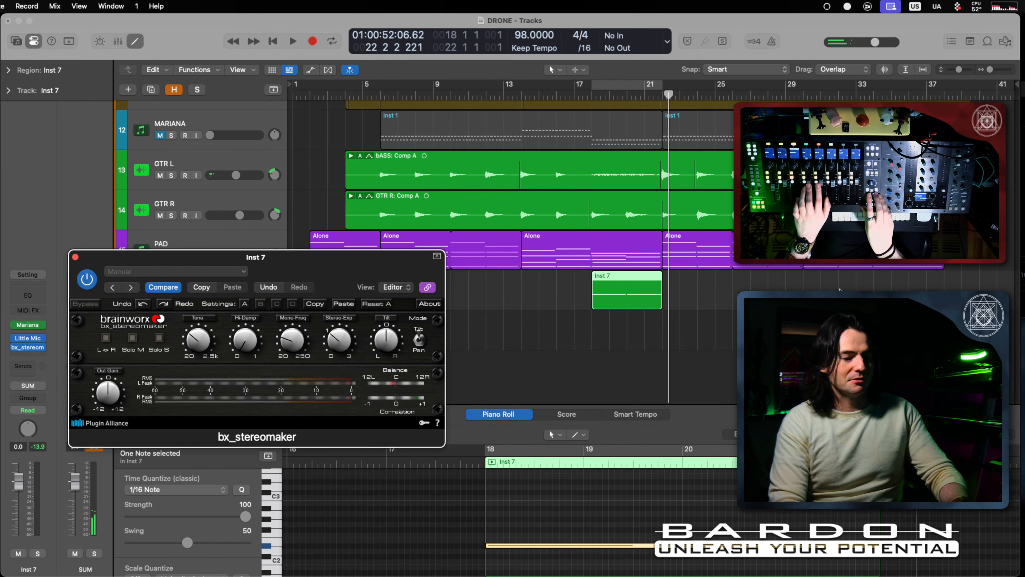
Step: Listen to the full mix looped over bars 18 to 22, release the loop, close bx_stereomaker and stop playback
{"action": "key", "text": "c"}
{"action": "key", "text": "space"}
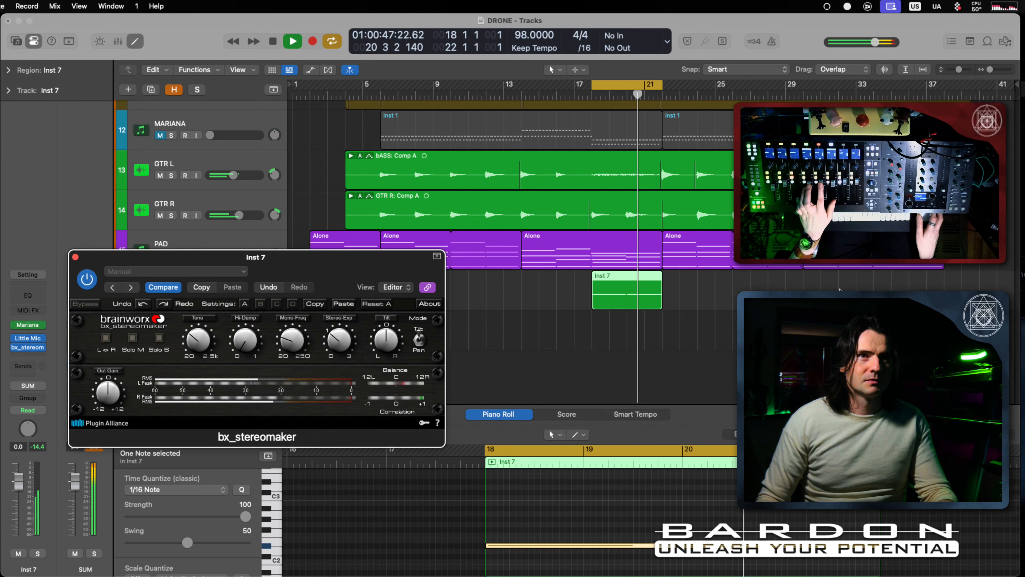
{"action": "key", "text": "c"}
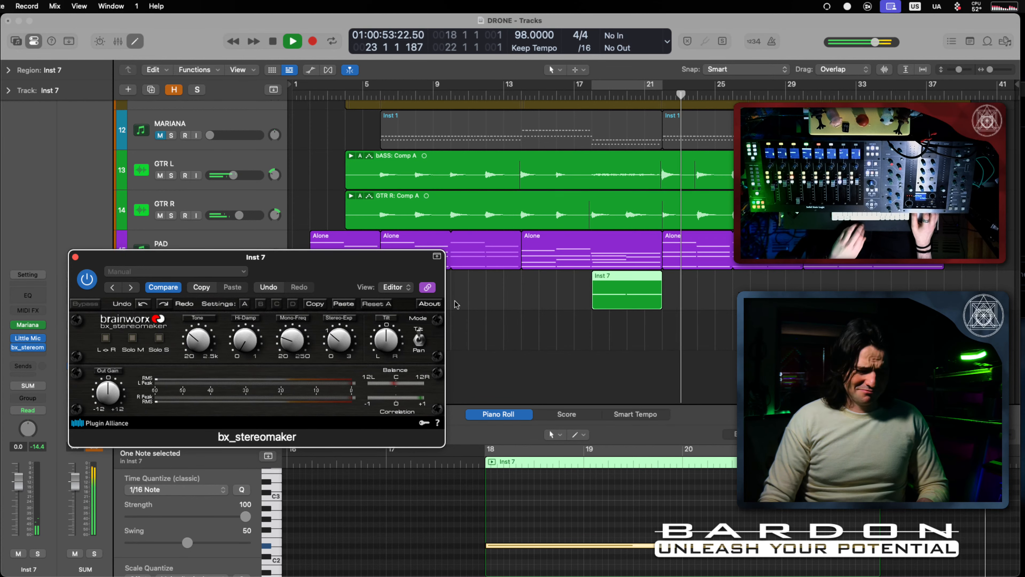
{"action": "left_click", "coordinate": [74, 257]}
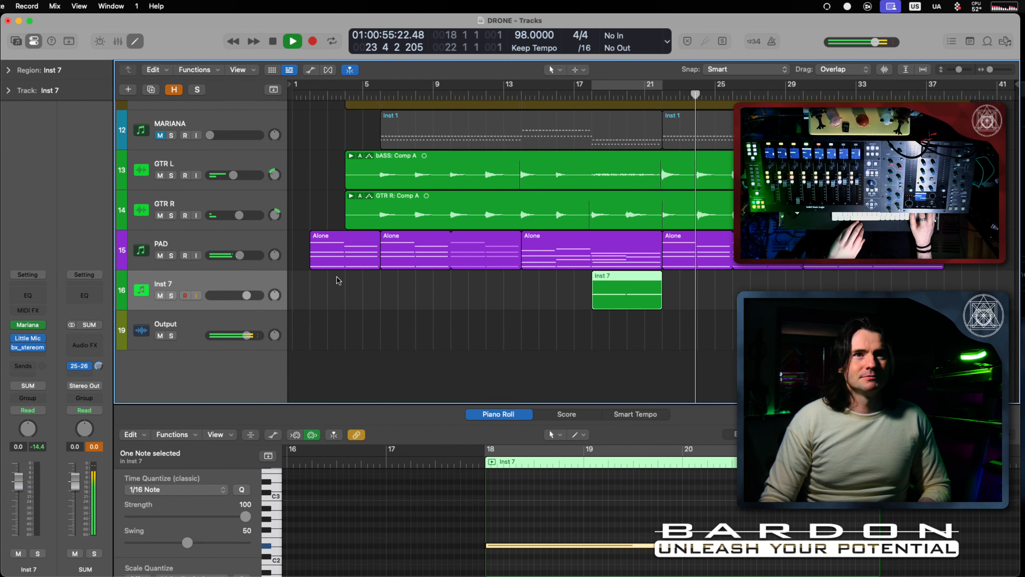
{"action": "key", "text": "space"}
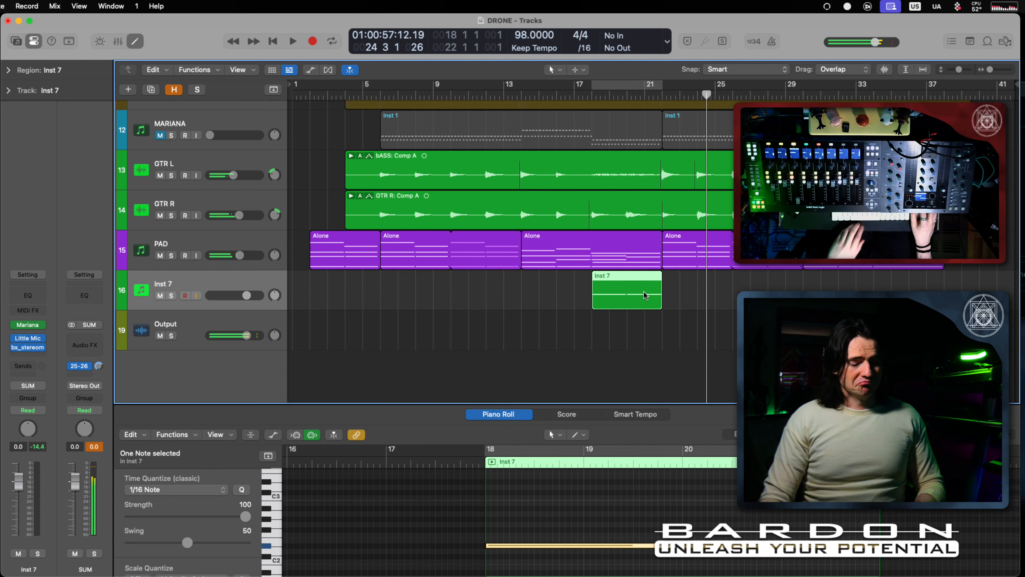
Step: Copy the Inst 7 region to bar 34 and rename its track SUB
{"action": "left_click_drag", "start_coordinate": [646, 293], "coordinate": [930, 290]}
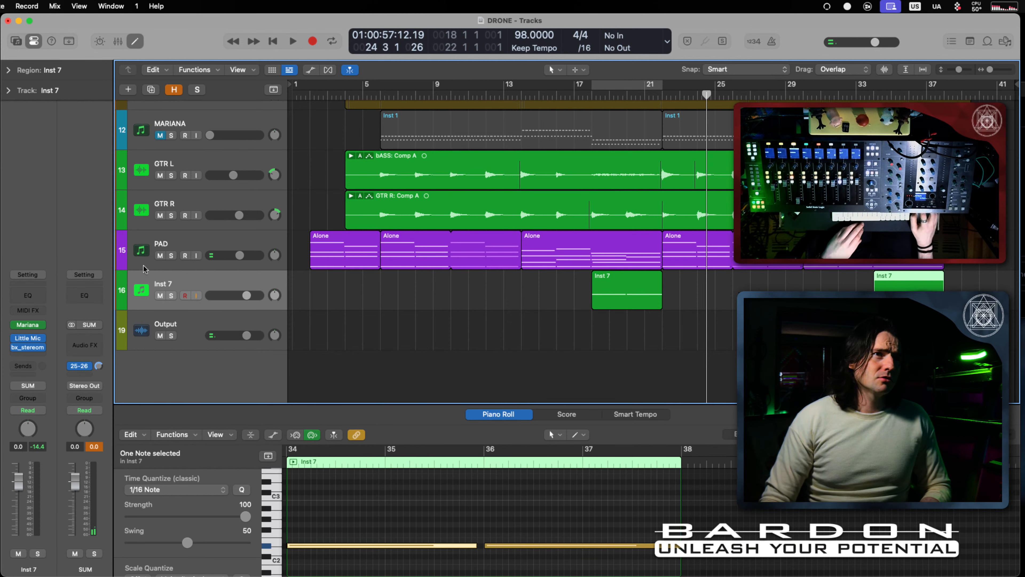
{"action": "double_click", "coordinate": [162, 284]}
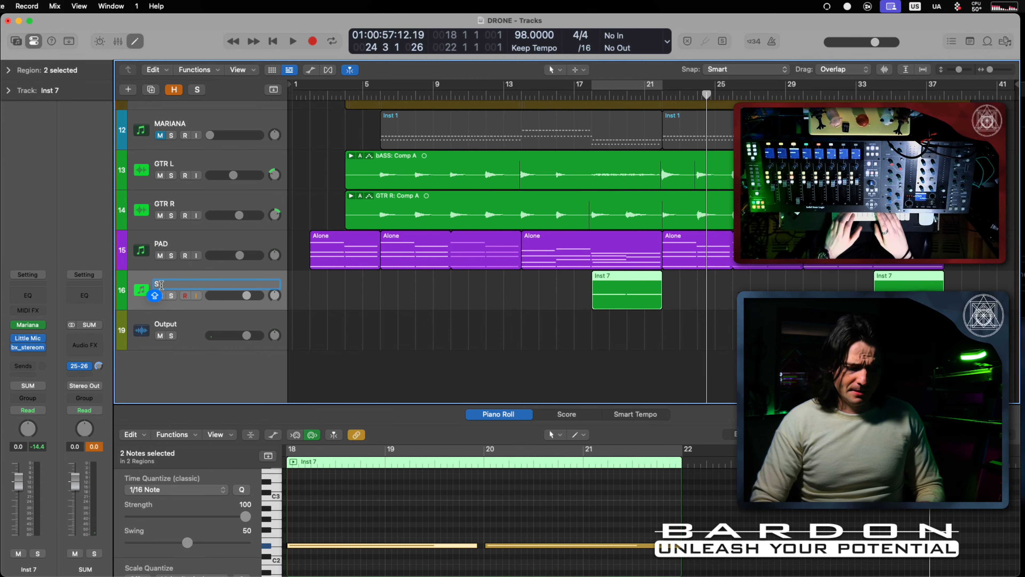
{"action": "type", "text": "SUB"}
{"action": "key", "text": "Return"}
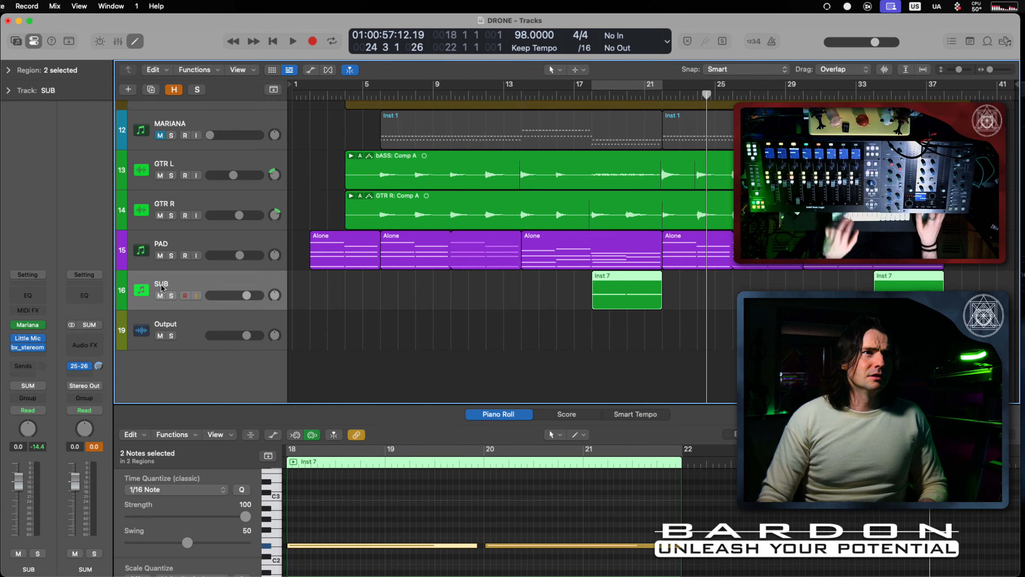
Step: Move the SUB track up between the DI bASS and MARIANA tracks
{"action": "scroll", "coordinate": [173, 314], "scroll_direction": "up", "scroll_amount": 3}
{"action": "left_click_drag", "start_coordinate": [172, 349], "coordinate": [166, 189]}
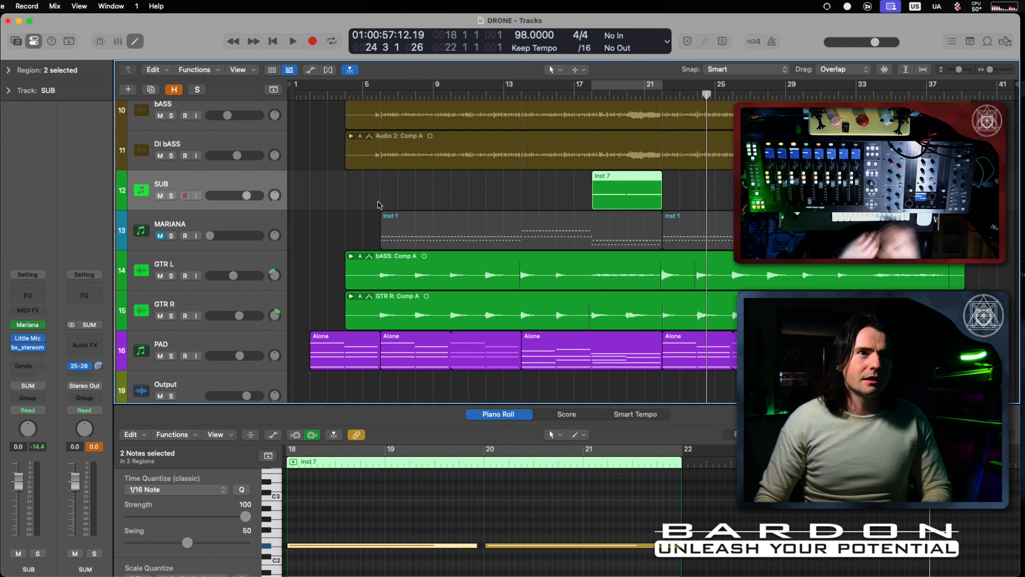
{"action": "left_click", "coordinate": [185, 227]}
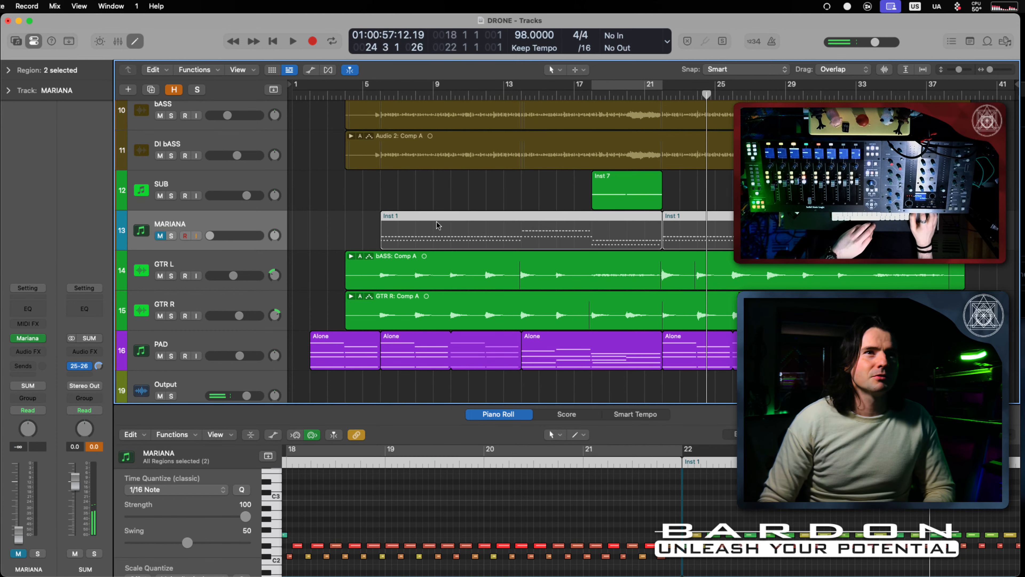
{"action": "scroll", "coordinate": [431, 211], "scroll_direction": "up", "scroll_amount": 5}
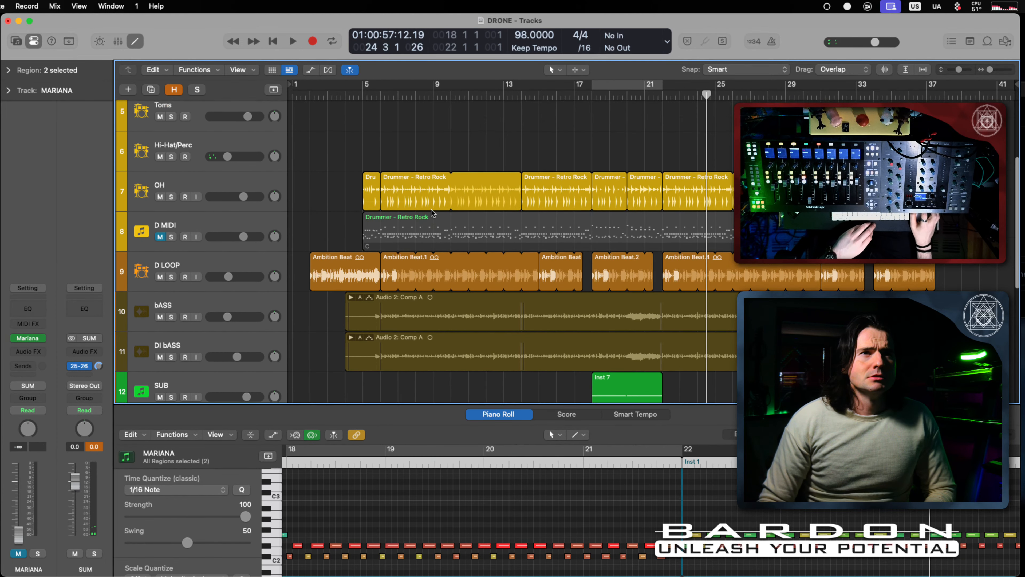
{"action": "scroll", "coordinate": [432, 212], "scroll_direction": "down", "scroll_amount": 5}
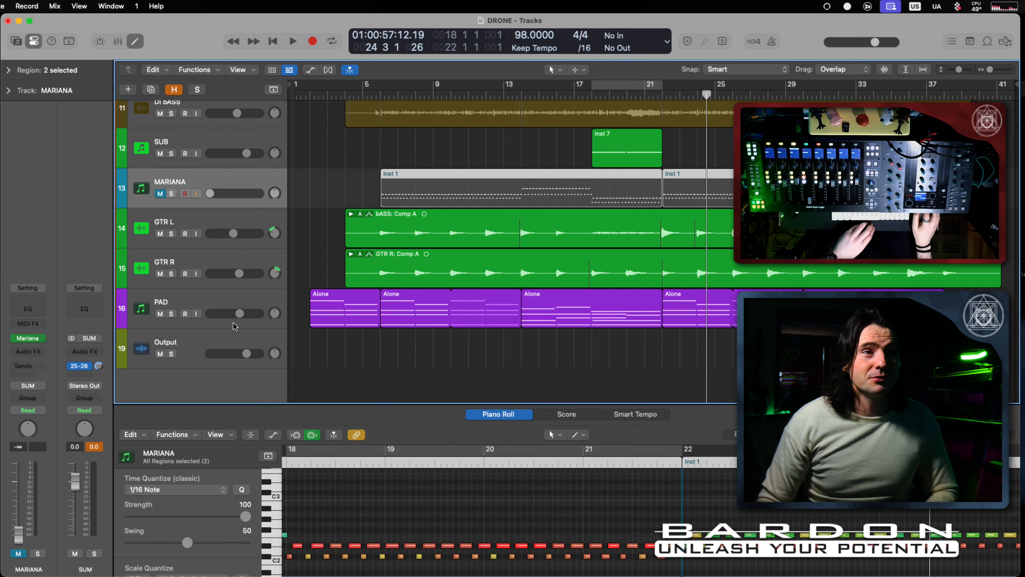
Step: Create one software instrument track with an empty channel strip below the PAD track
{"action": "left_click", "coordinate": [202, 292]}
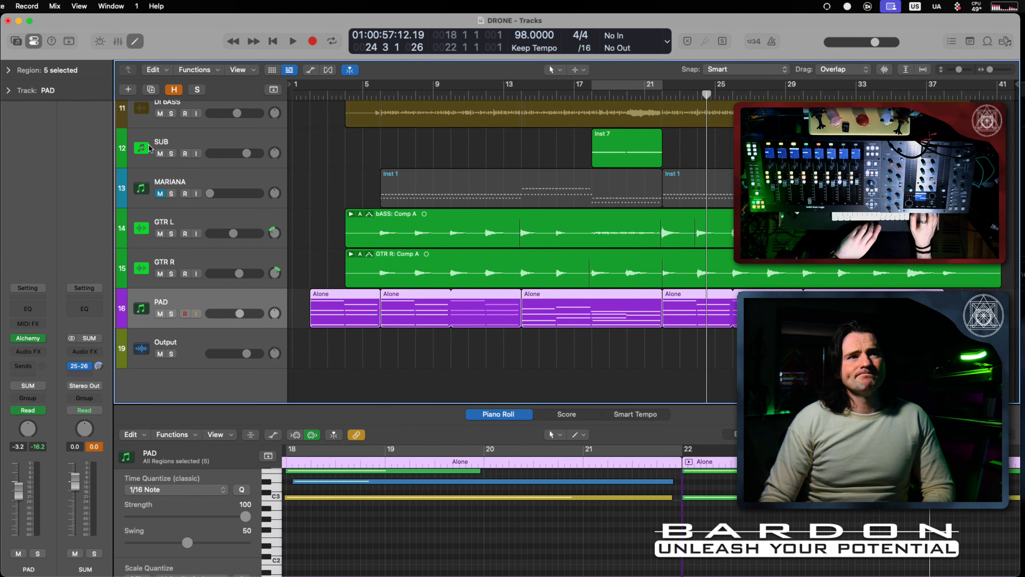
{"action": "left_click", "coordinate": [129, 90]}
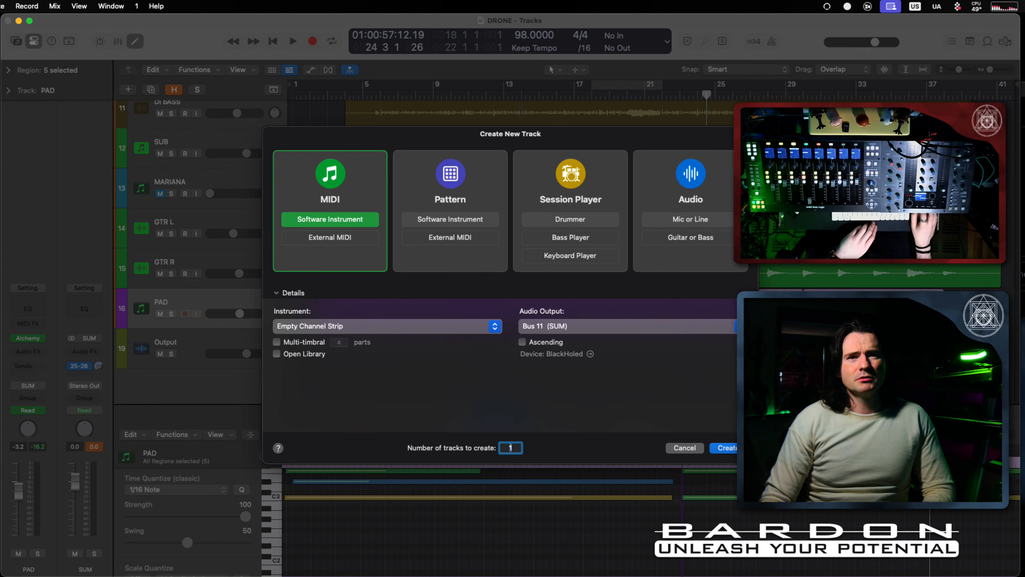
{"action": "key", "text": "Return"}
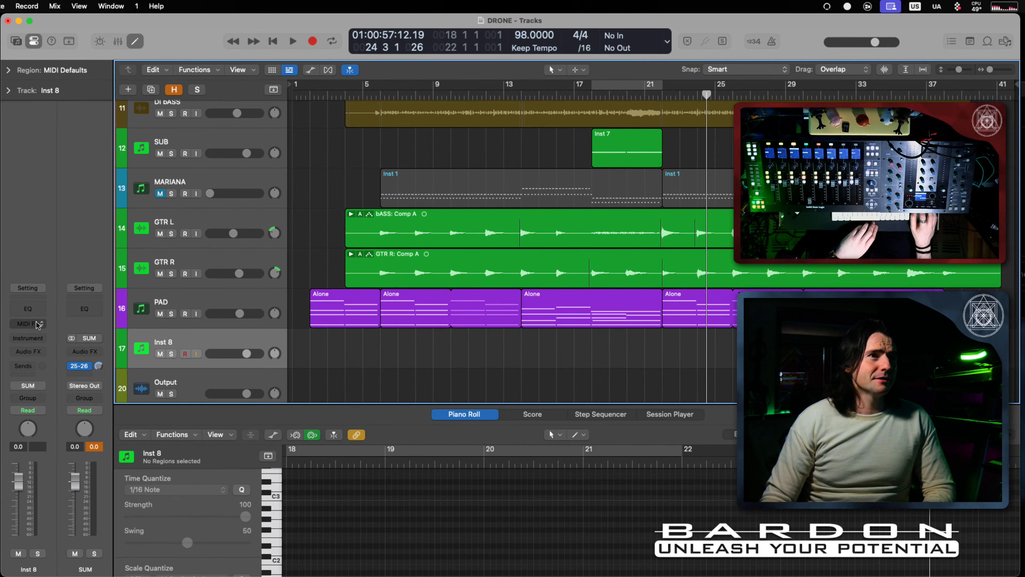
Step: Load the stereo version of the UADx PolyMAX Synth as the instrument on Inst 8
{"action": "left_click", "coordinate": [27, 338]}
{"action": "scroll", "coordinate": [82, 497], "scroll_direction": "down", "scroll_amount": 3}
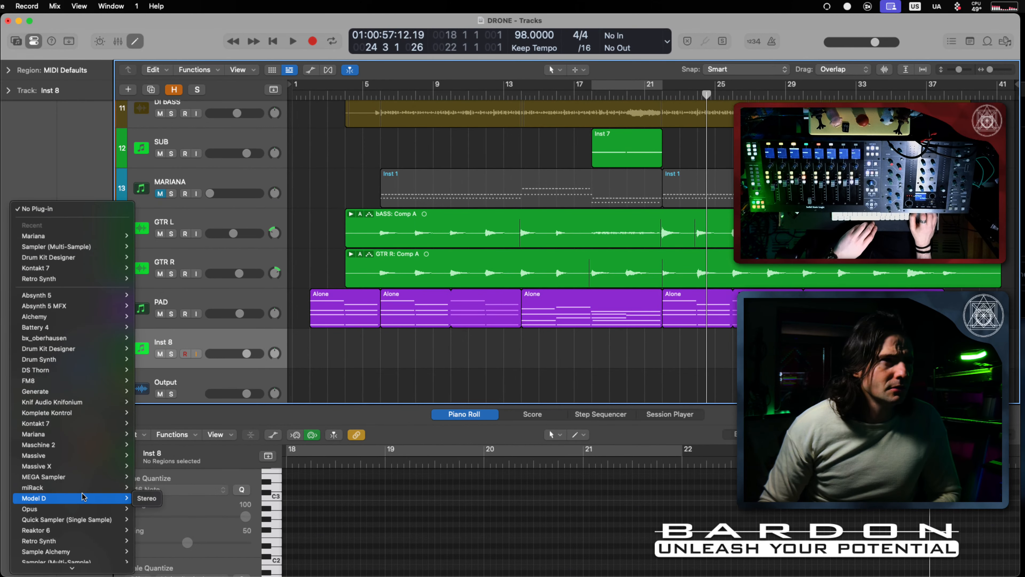
{"action": "scroll", "coordinate": [90, 466], "scroll_direction": "down", "scroll_amount": 2}
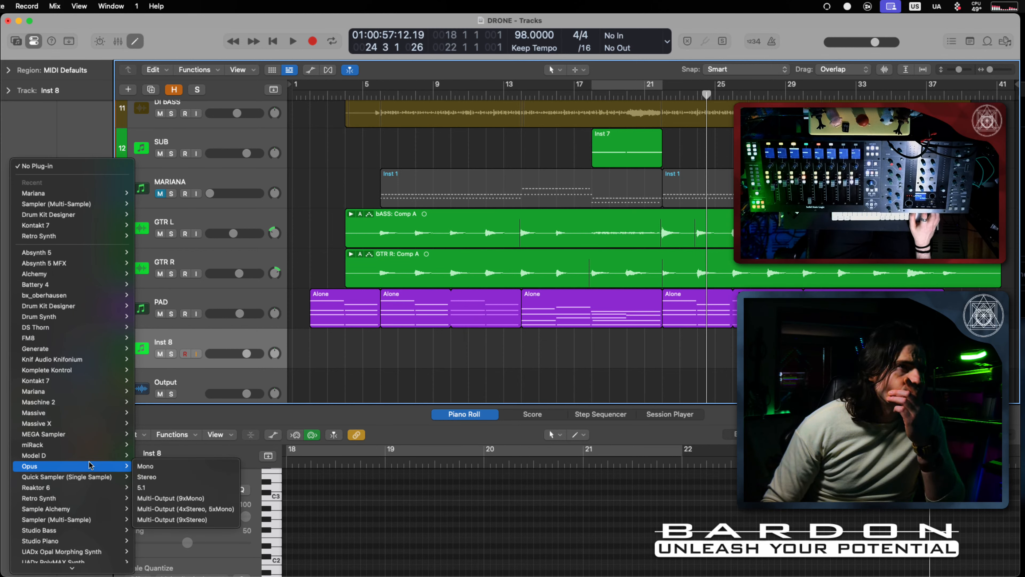
{"action": "scroll", "coordinate": [96, 502], "scroll_direction": "down", "scroll_amount": 2}
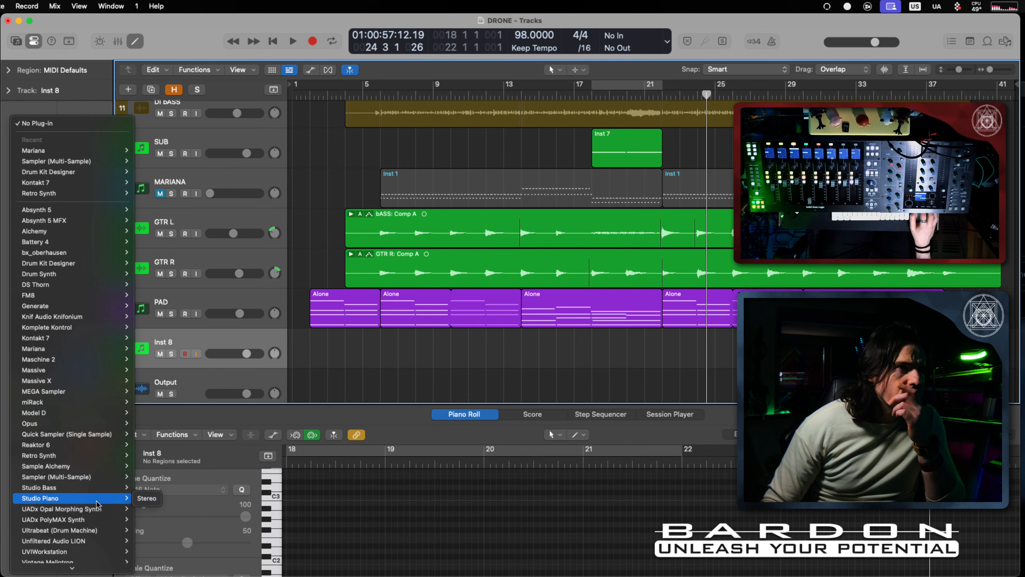
{"action": "scroll", "coordinate": [97, 505], "scroll_direction": "down", "scroll_amount": 2}
{"action": "mouse_move", "coordinate": [98, 456]}
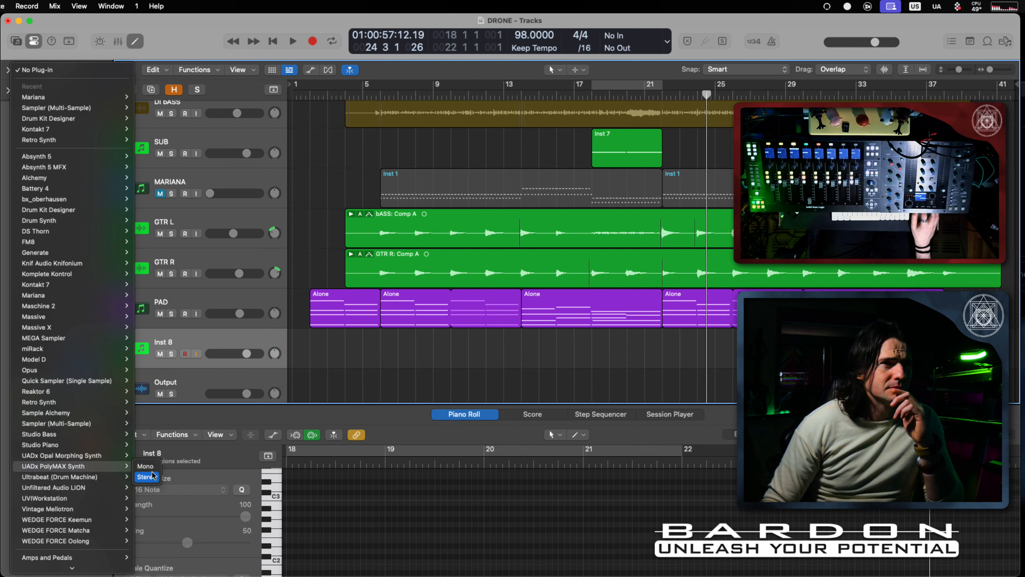
{"action": "left_click", "coordinate": [147, 477]}
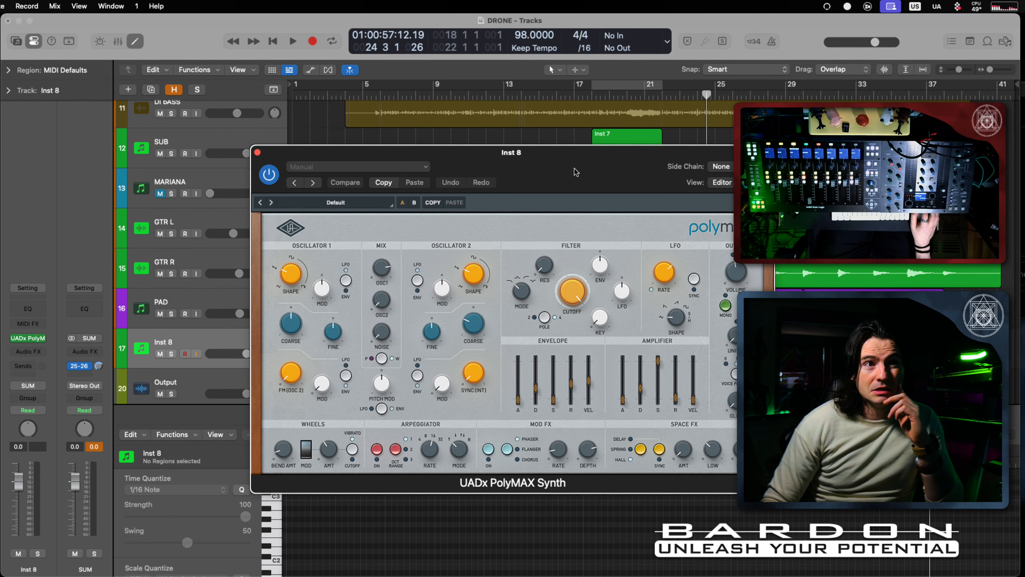
{"action": "left_click_drag", "start_coordinate": [574, 170], "coordinate": [390, 170]}
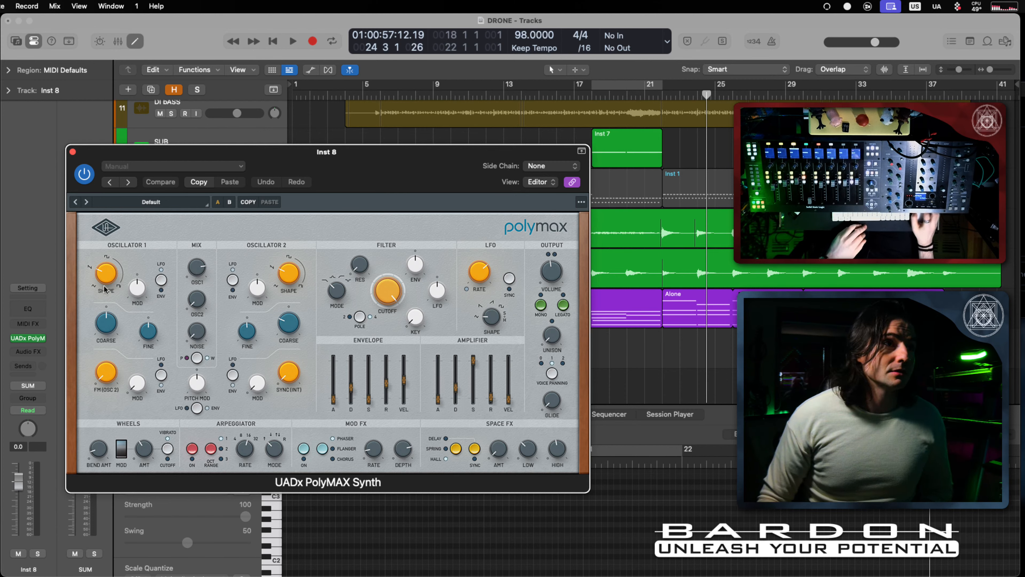
Step: Insert the Arpeggiator MIDI effect on the Inst 8 channel and solo the track
{"action": "left_click", "coordinate": [28, 324]}
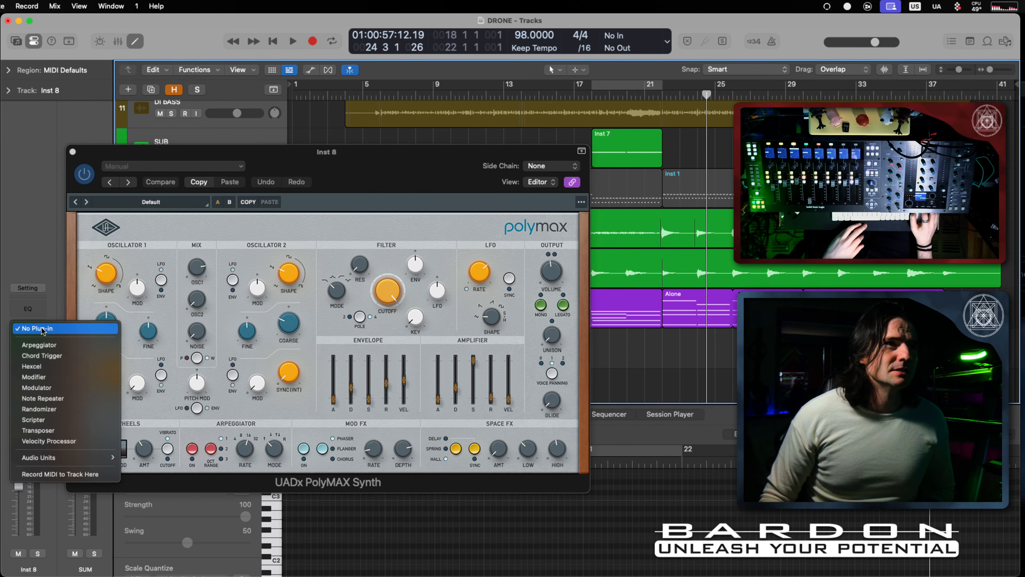
{"action": "left_click", "coordinate": [88, 346]}
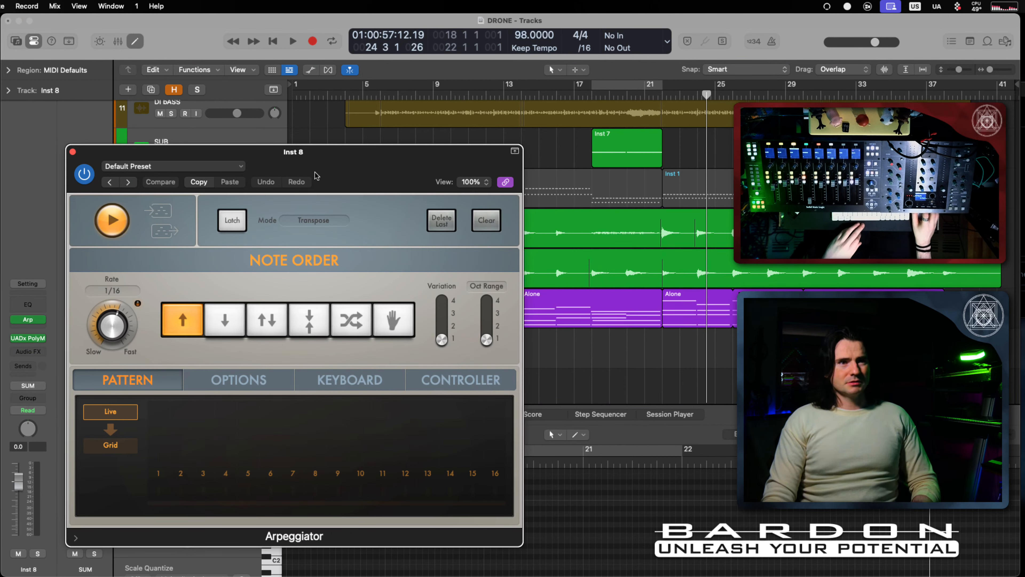
{"action": "key", "text": "s"}
{"action": "key", "text": "d"}
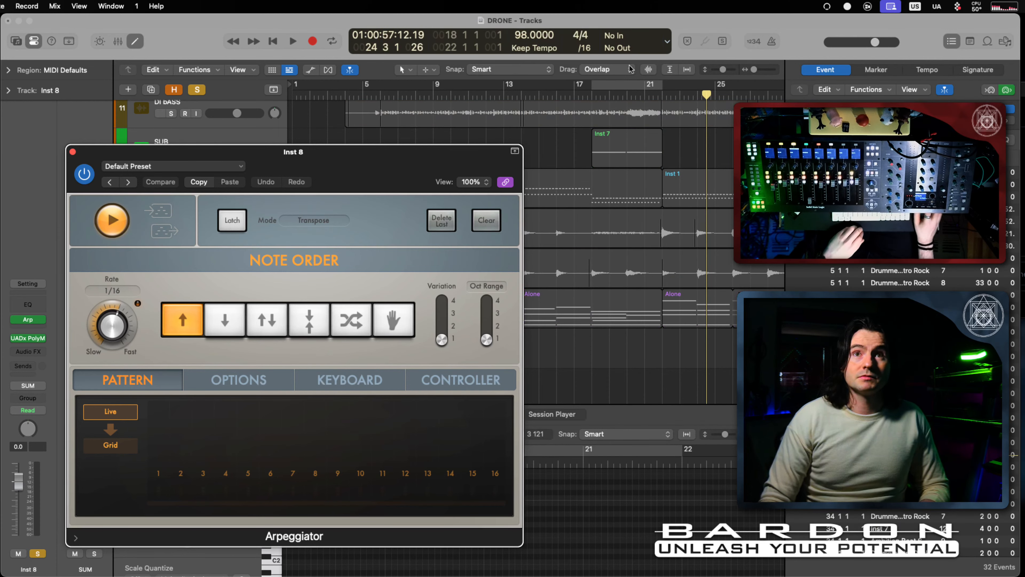
{"action": "left_click", "coordinate": [952, 42]}
Step: Open Musical Typing and audition single notes through the Arpeggiator on Inst 8
{"action": "key", "text": "super+k"}
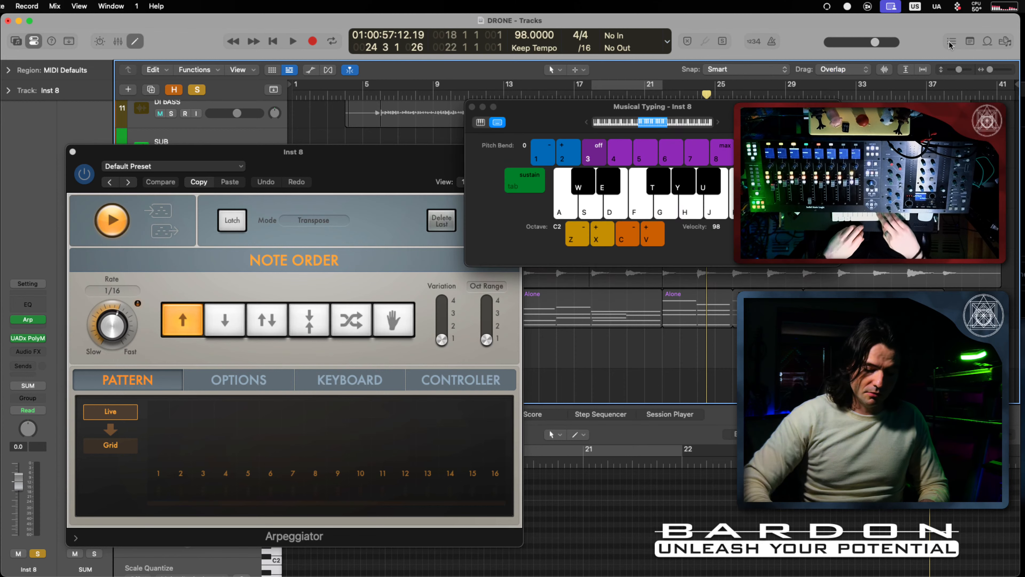
{"action": "key", "text": "d"}
{"action": "key", "text": "s"}
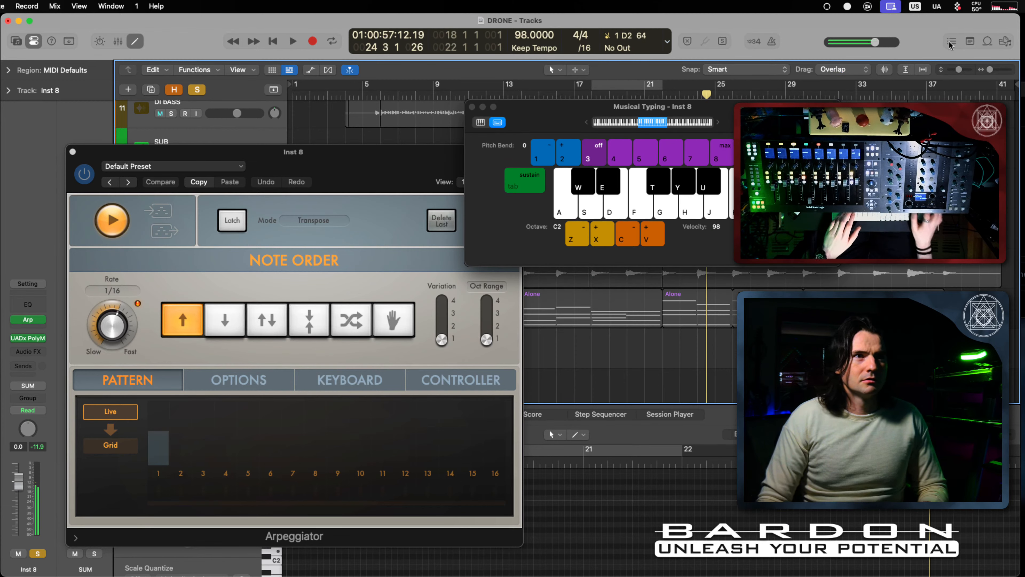
{"action": "key", "text": "s"}
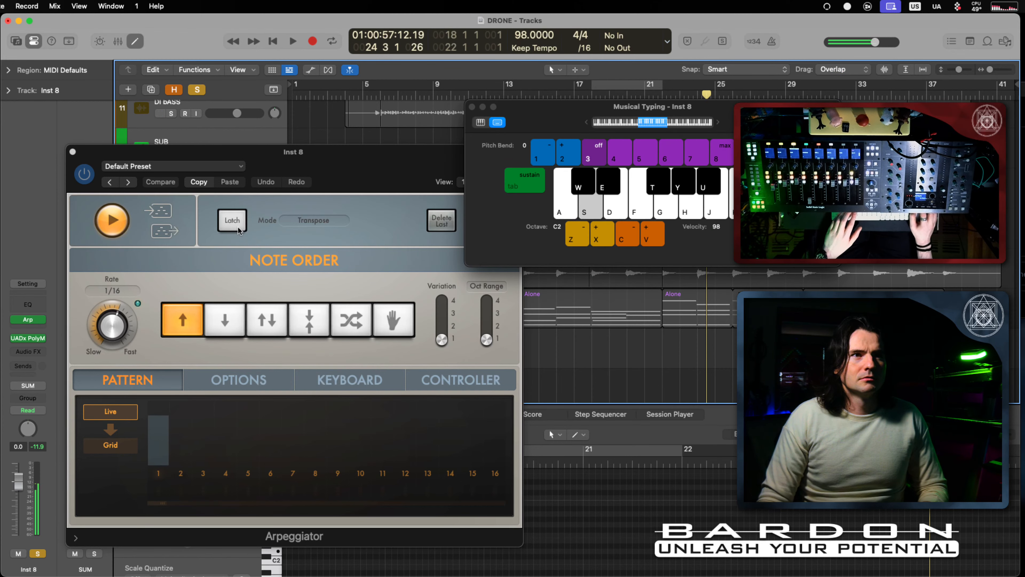
{"action": "key", "text": "f"}
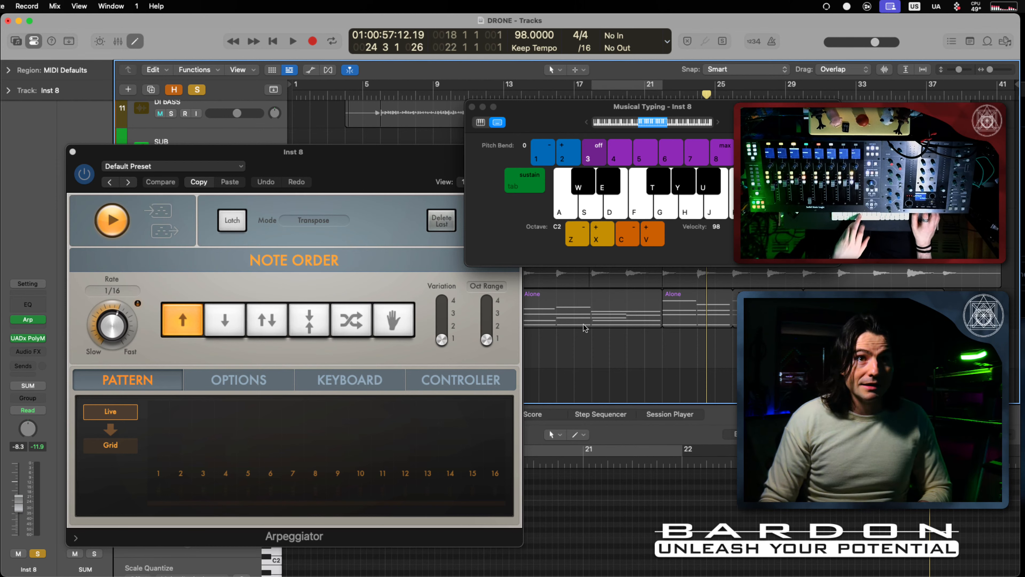
Step: Close the Musical Typing and Arpeggiator windows and turn off the solo on the Inst 8 track
{"action": "key", "text": "super+w"}
{"action": "key", "text": "super+w"}
{"action": "left_click", "coordinate": [603, 373]}
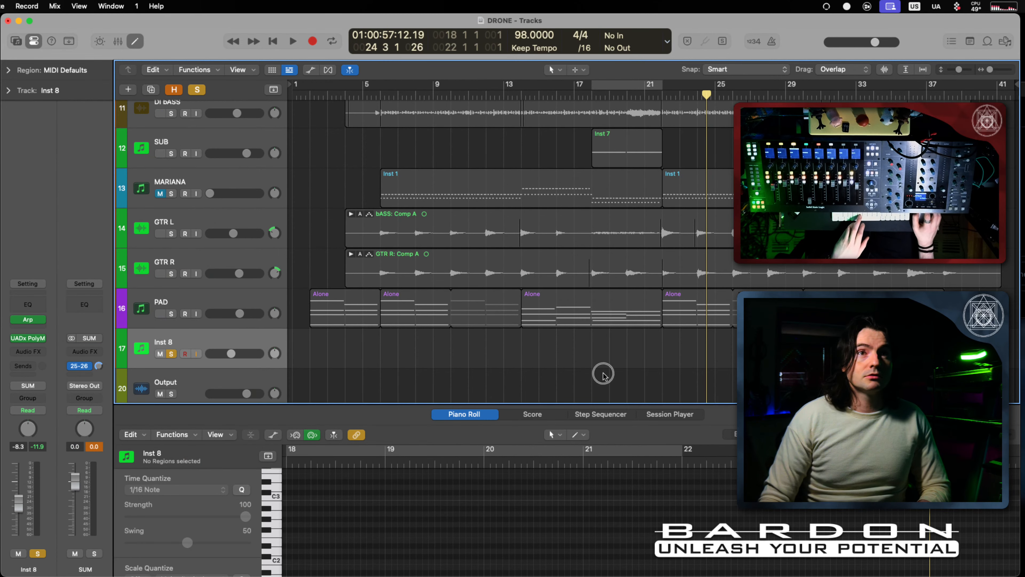
{"action": "left_click", "coordinate": [198, 89]}
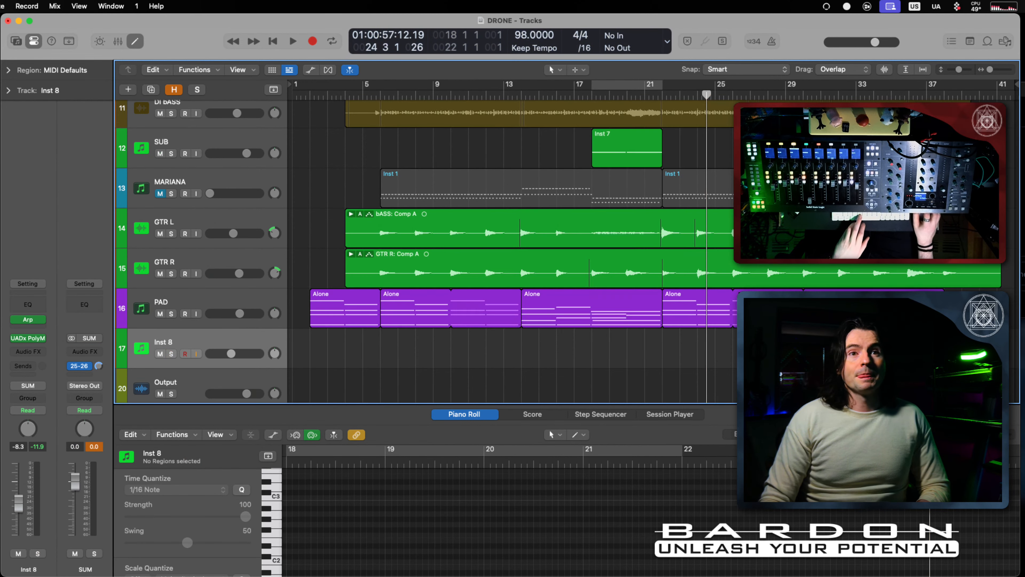
Step: Copy the PAD region at bar 22 onto the Inst 8 track and open the copy in the Piano Roll
{"action": "left_click", "coordinate": [710, 302]}
{"action": "left_click_drag", "start_coordinate": [693, 307], "coordinate": [691, 329]}
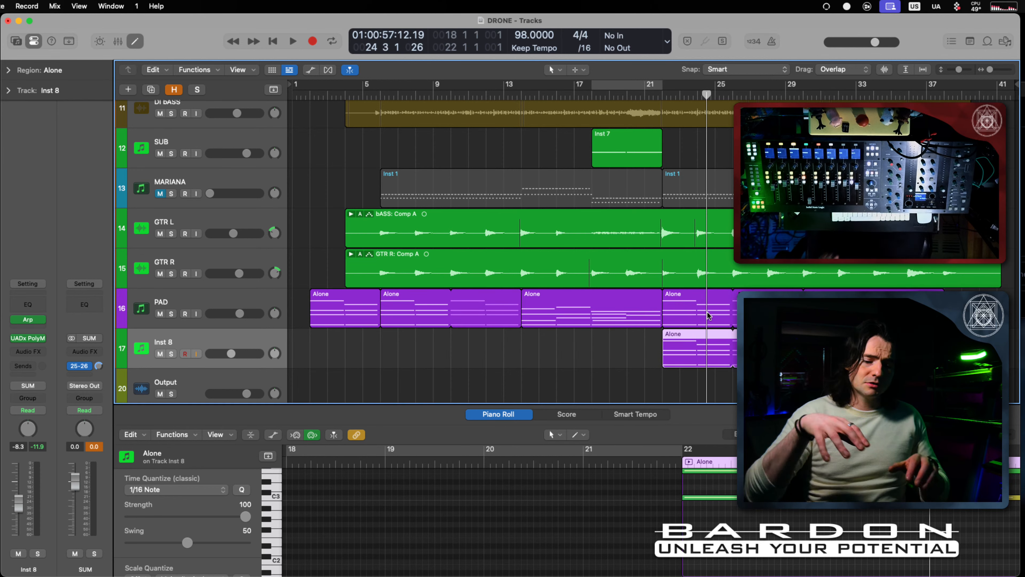
{"action": "key", "text": "e"}
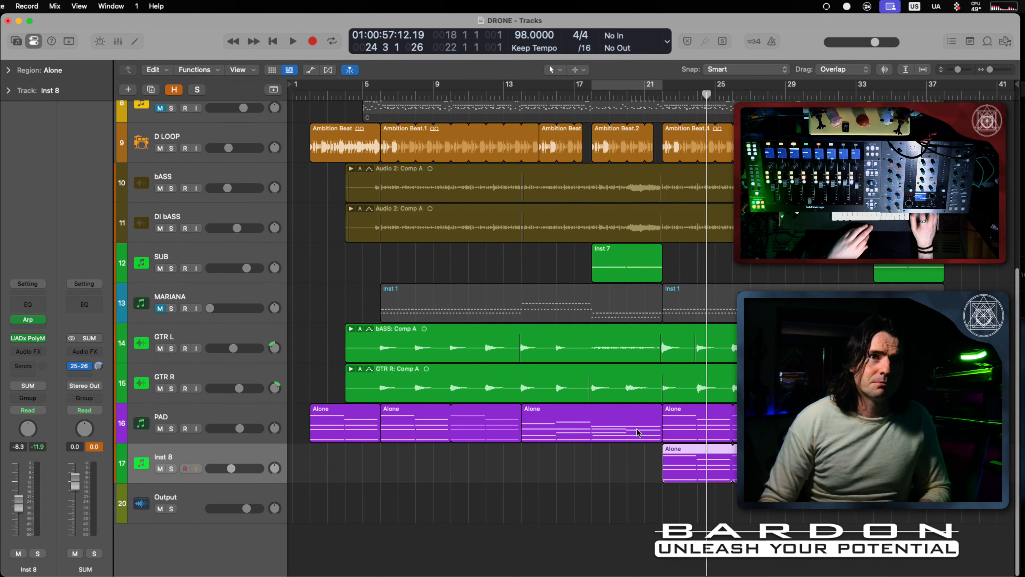
{"action": "double_click", "coordinate": [696, 461]}
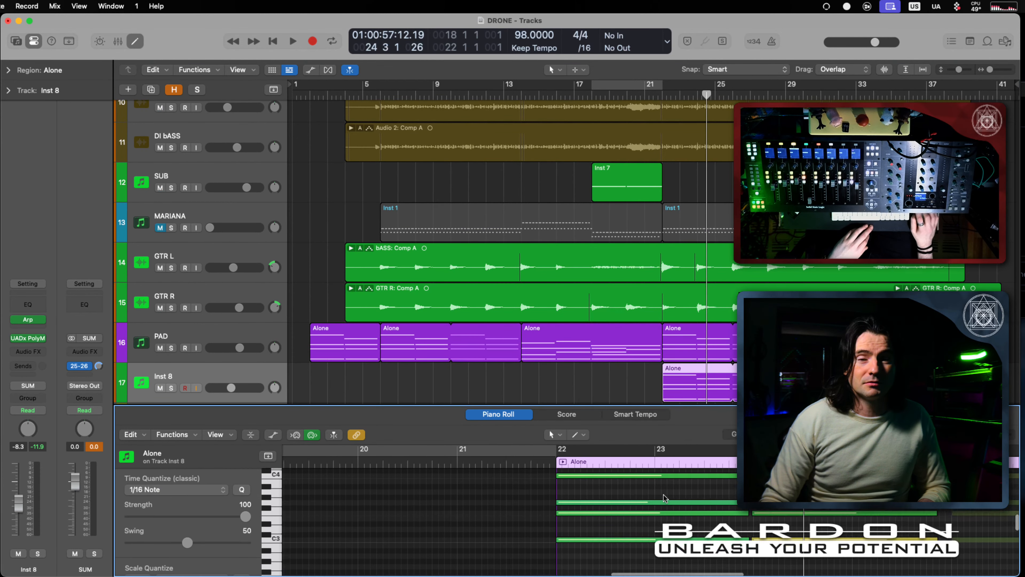
{"action": "scroll", "coordinate": [565, 495], "scroll_direction": "up", "scroll_amount": 3}
Step: Play the arrangement around bars 23 and 24 to hear the copied chords through the Inst 8 arpeggiator
{"action": "key", "text": "space"}
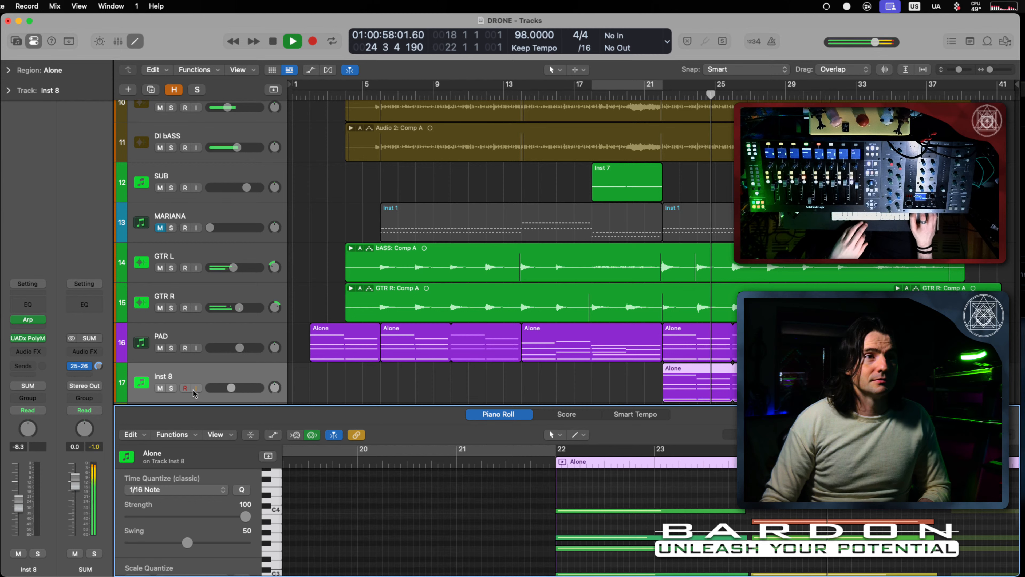
{"action": "key", "text": "space"}
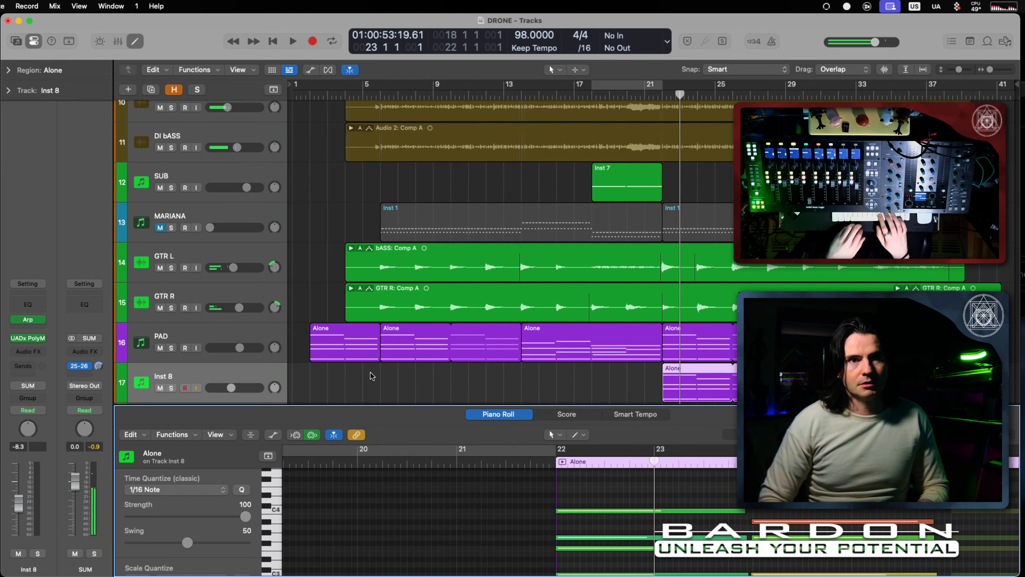
{"action": "key", "text": "space"}
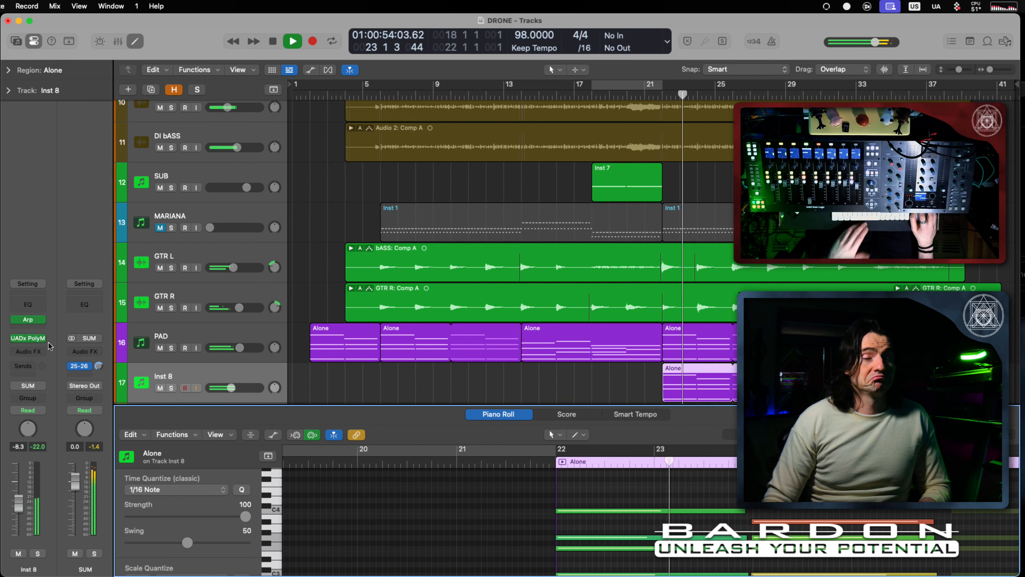
{"action": "key", "text": "space"}
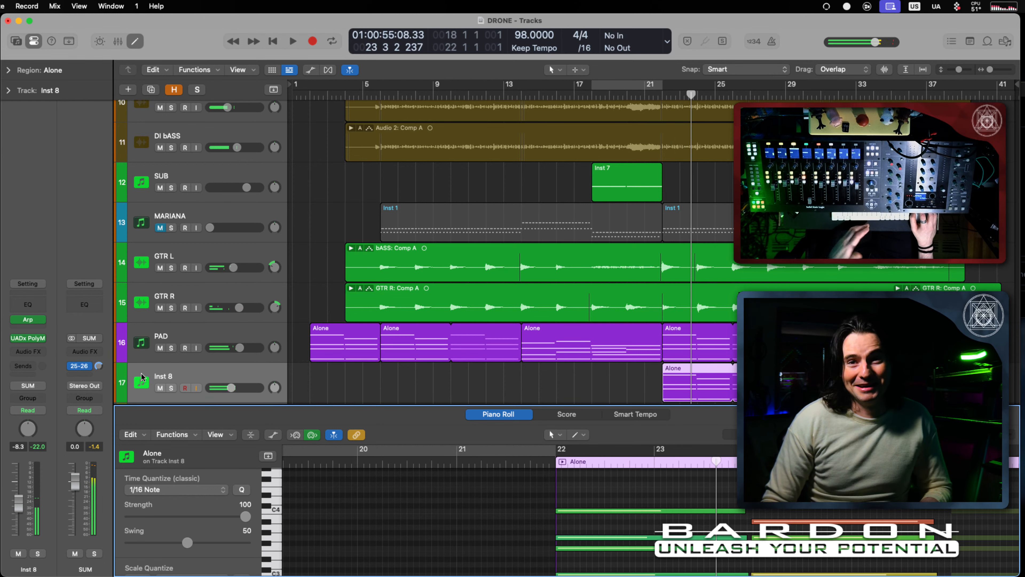
Step: Set the Arpeggiator's note order to up/down on Inst 8 and loop playback over its region from bar 22 to 30
{"action": "left_click", "coordinate": [29, 320]}
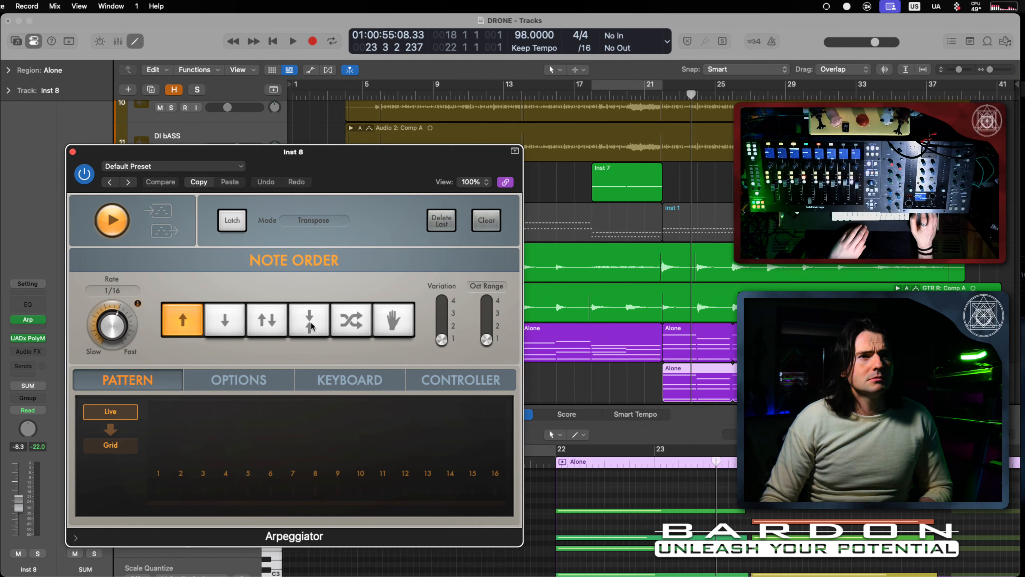
{"action": "left_click", "coordinate": [271, 326]}
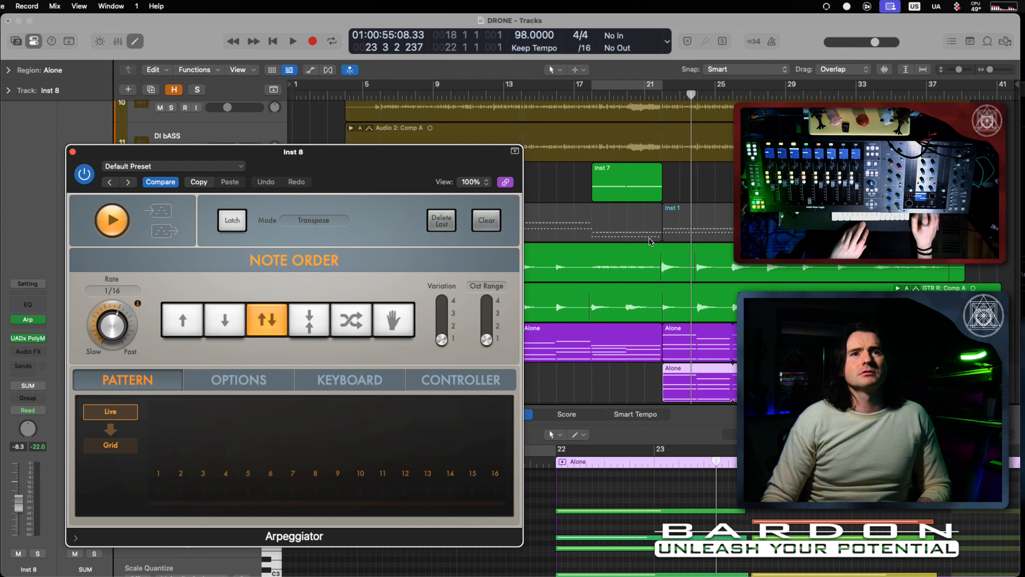
{"action": "left_click", "coordinate": [654, 97]}
{"action": "key", "text": "space"}
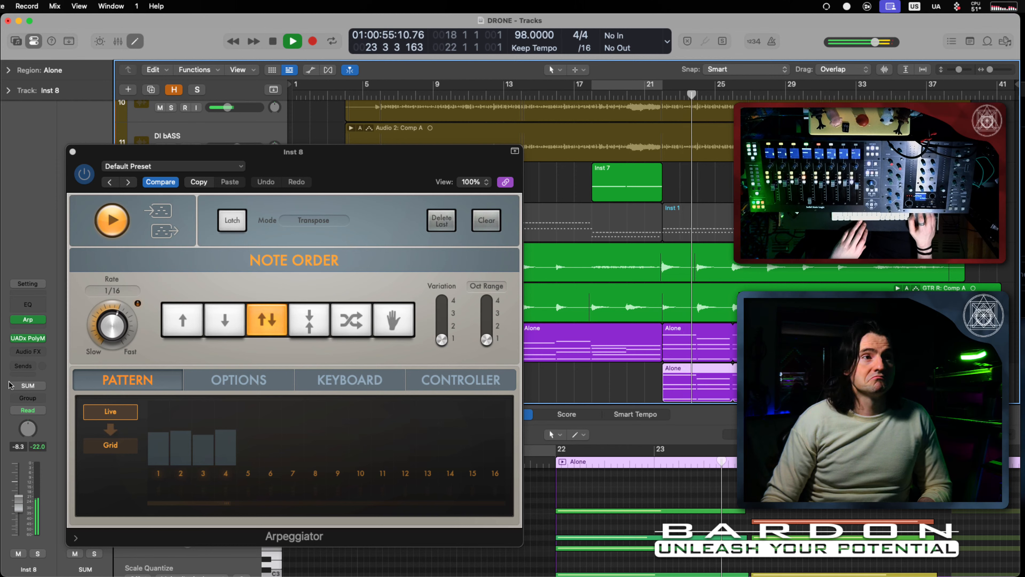
{"action": "mouse_move", "coordinate": [30, 343]}
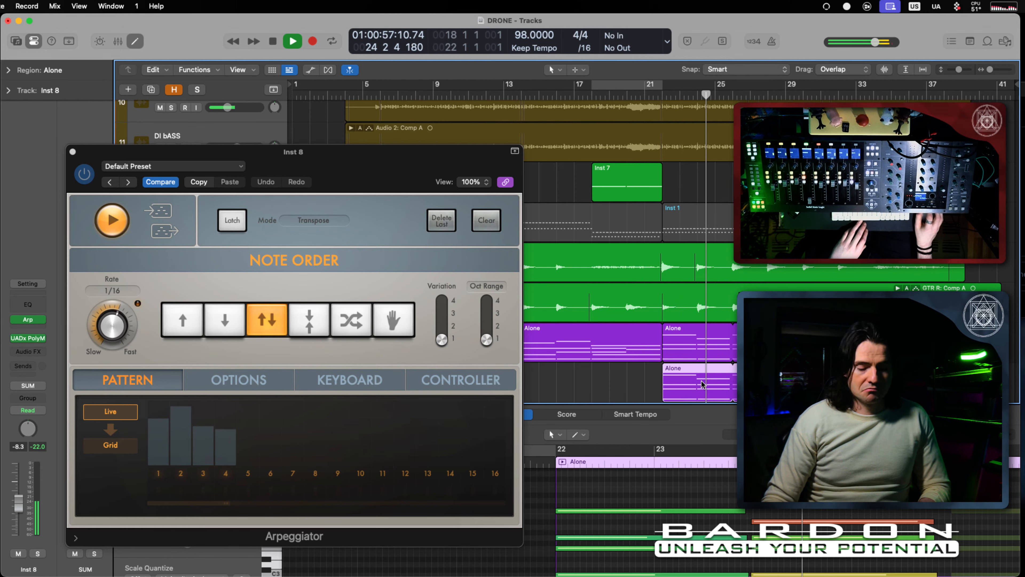
{"action": "key", "text": "super+u"}
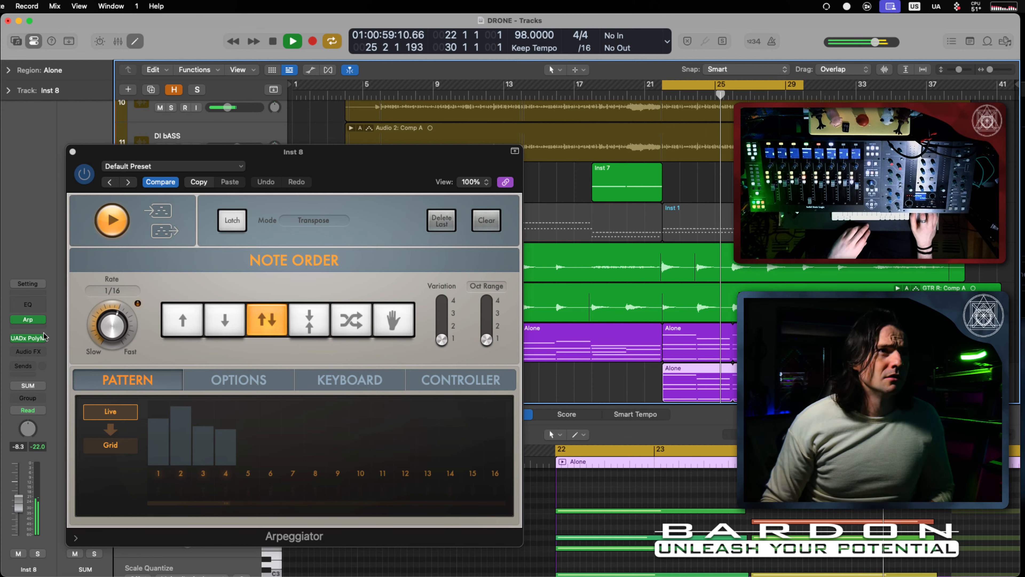
Step: Open the PolyMAX synth on Inst 8 and adjust the Oscillator 1 mix level and shape modulation amount during playback
{"action": "left_click", "coordinate": [28, 339]}
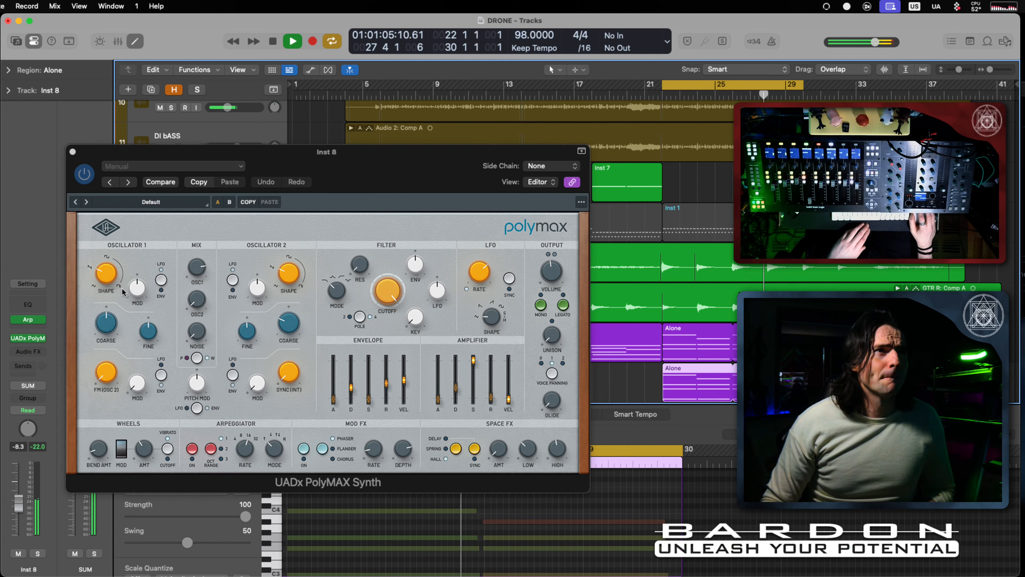
{"action": "left_click_drag", "start_coordinate": [197, 268], "coordinate": [197, 284]}
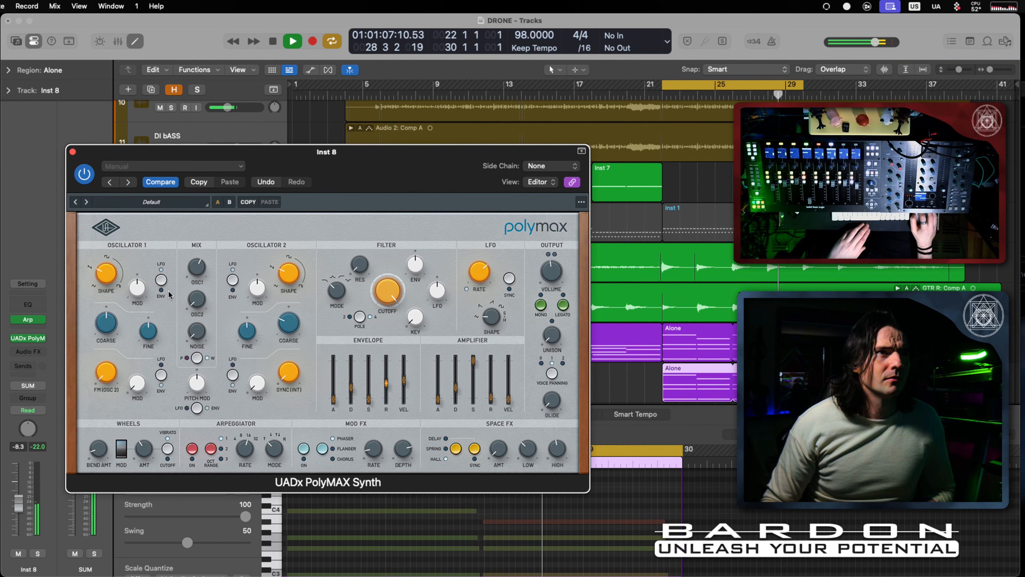
{"action": "left_click_drag", "start_coordinate": [139, 278], "coordinate": [123, 231]}
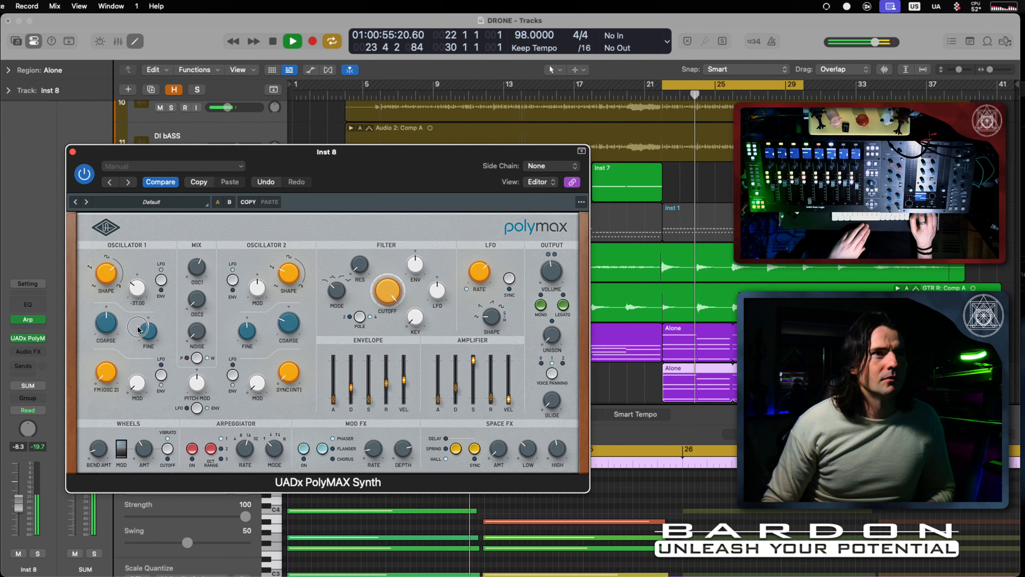
{"action": "left_click_drag", "start_coordinate": [141, 288], "coordinate": [146, 275]}
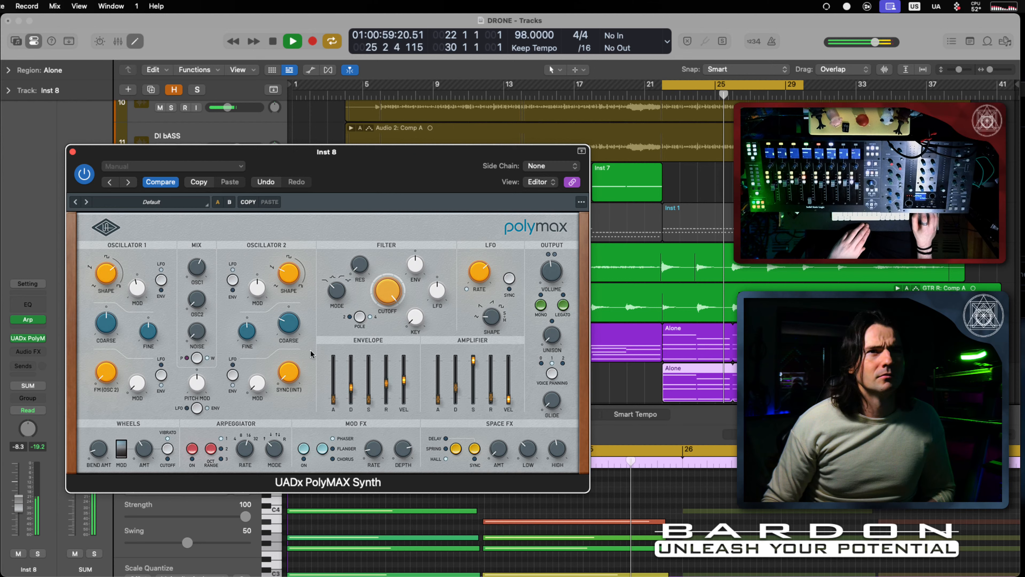
Step: Adjust the PolyMAX LFO rate and try different filter resonance and mode settings while the loop plays
{"action": "left_click_drag", "start_coordinate": [480, 272], "coordinate": [480, 282]}
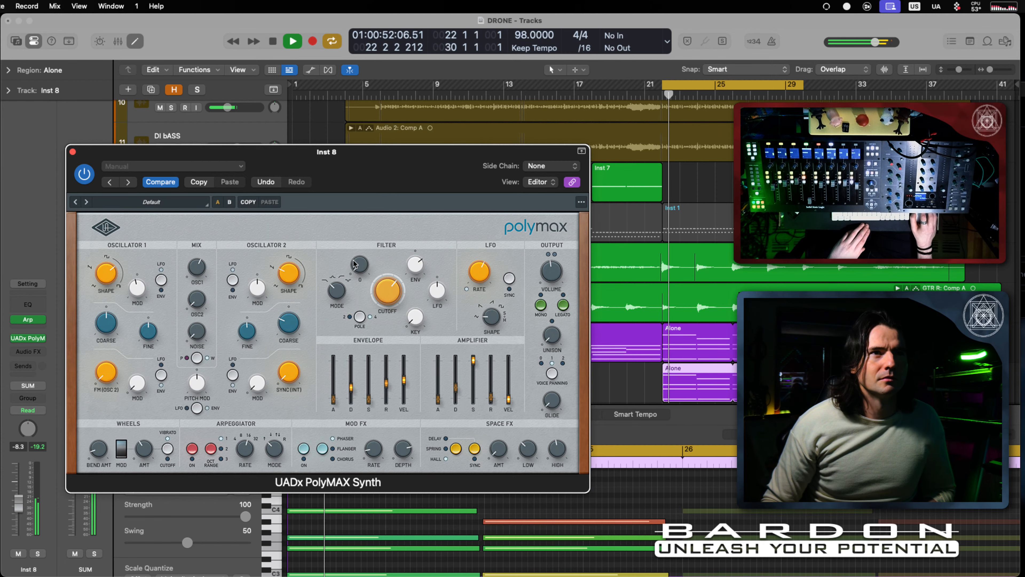
{"action": "mouse_move", "coordinate": [359, 270]}
{"action": "left_mouse_down"}
{"action": "mouse_move", "coordinate": [379, 194]}
{"action": "mouse_move", "coordinate": [372, 254]}
{"action": "left_mouse_up"}
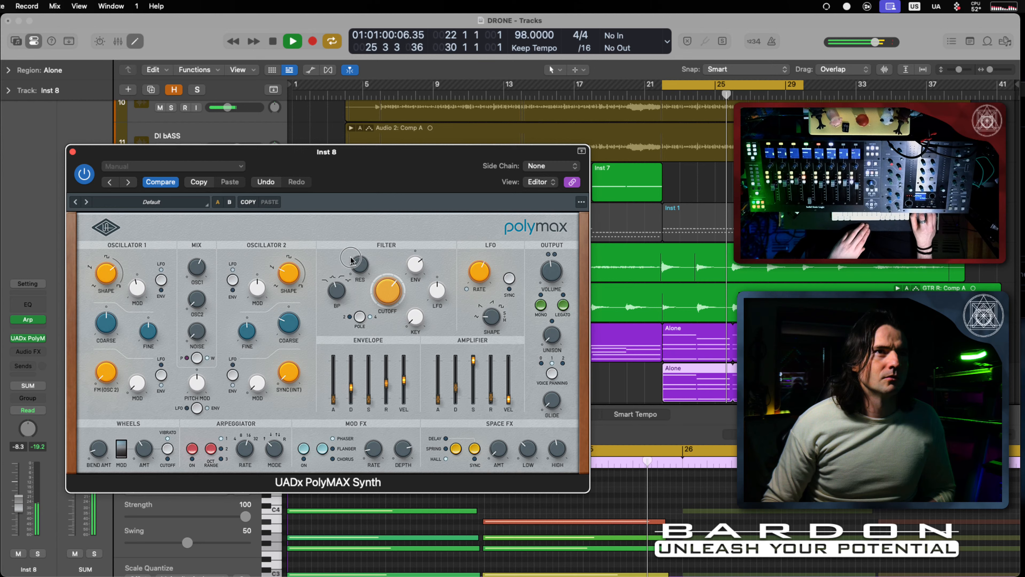
{"action": "left_click_drag", "start_coordinate": [338, 289], "coordinate": [343, 265]}
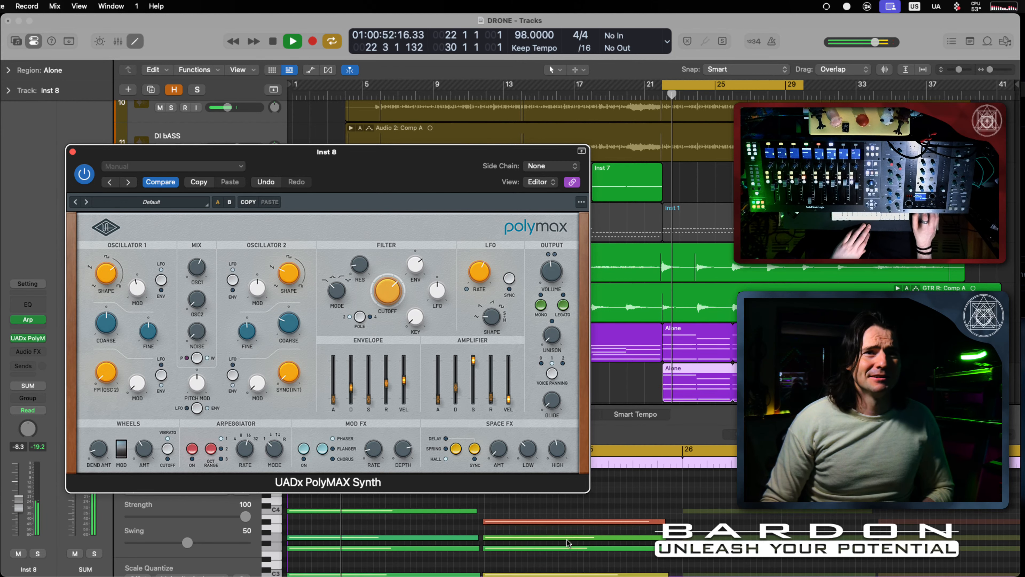
Step: Select the four chord notes starting at bar 24 in the Inst 8 region and extend their ends to bar 26
{"action": "left_click", "coordinate": [646, 499]}
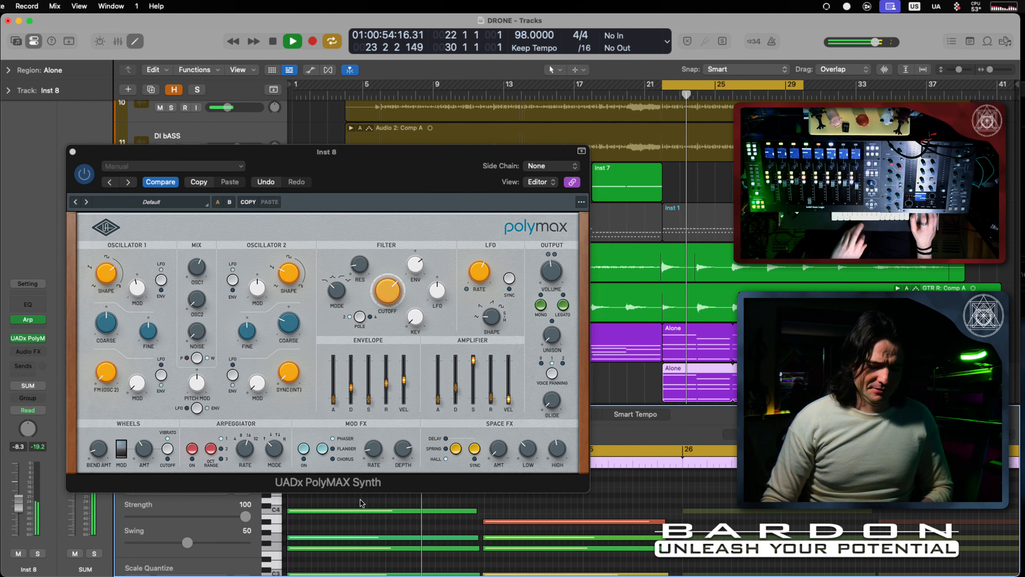
{"action": "key", "text": "v"}
{"action": "left_click", "coordinate": [312, 435]}
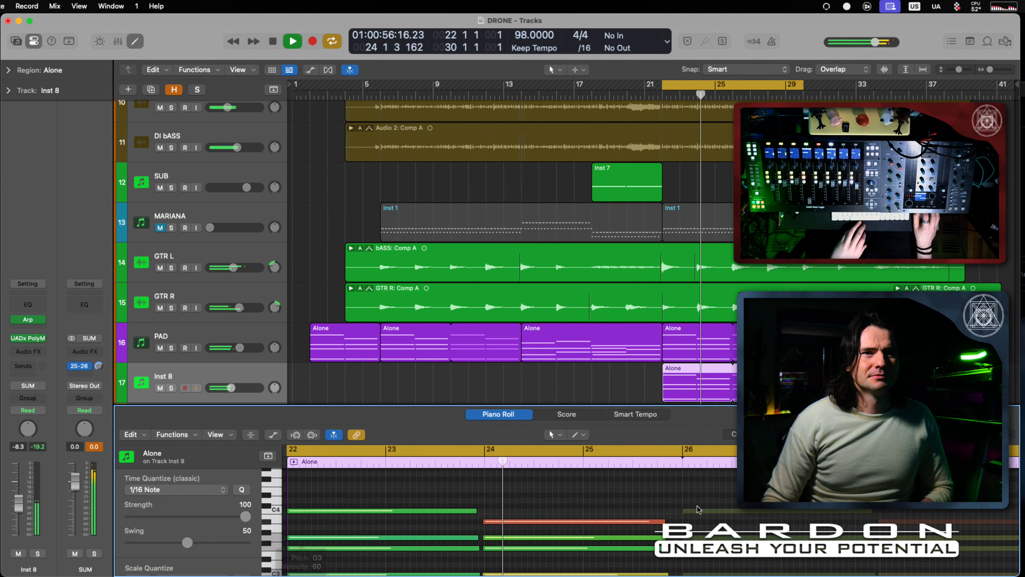
{"action": "left_click_drag", "start_coordinate": [652, 488], "coordinate": [648, 569]}
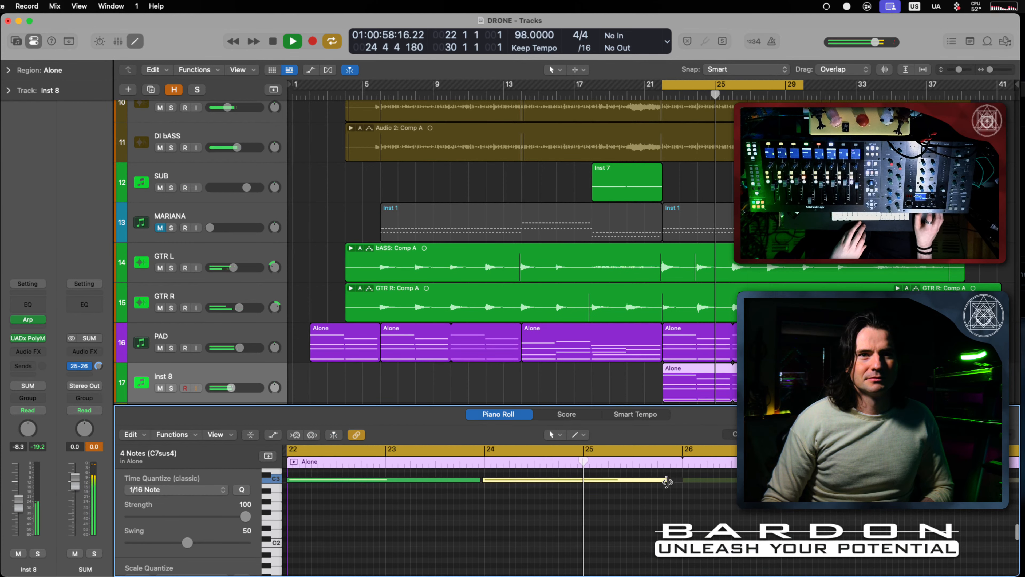
{"action": "left_click_drag", "start_coordinate": [668, 480], "coordinate": [678, 484]}
Step: Shape the decay and sustain of the PolyMAX Amplifier envelope and adjust the Space FX effect type and amount
{"action": "key", "text": "v"}
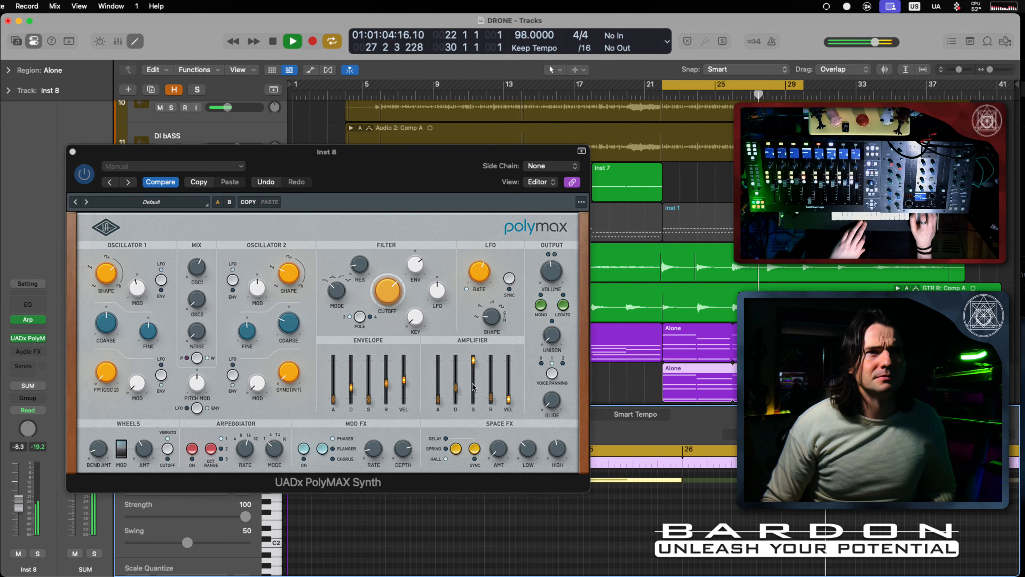
{"action": "left_click", "coordinate": [492, 399]}
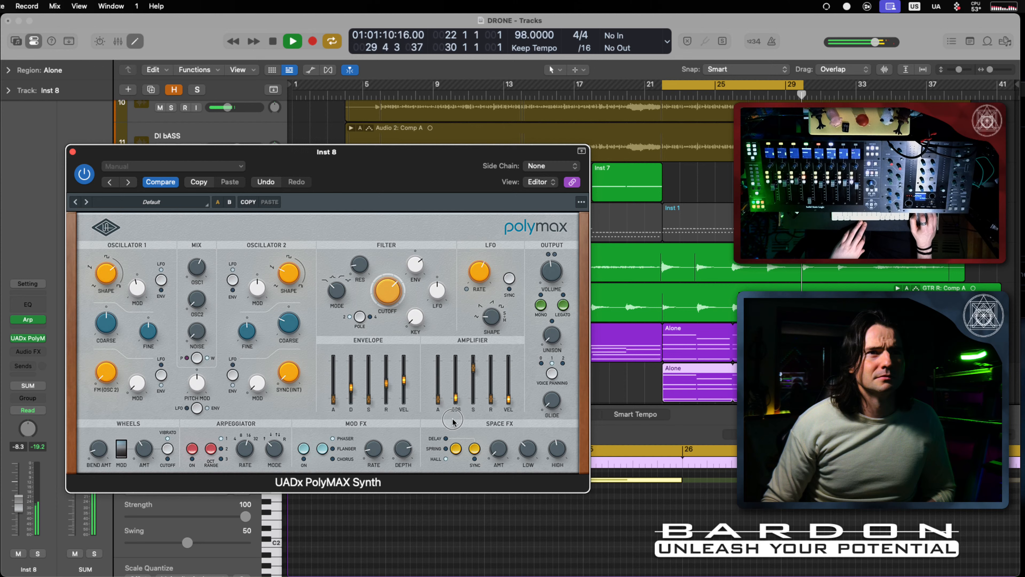
{"action": "left_click_drag", "start_coordinate": [455, 398], "coordinate": [455, 362]}
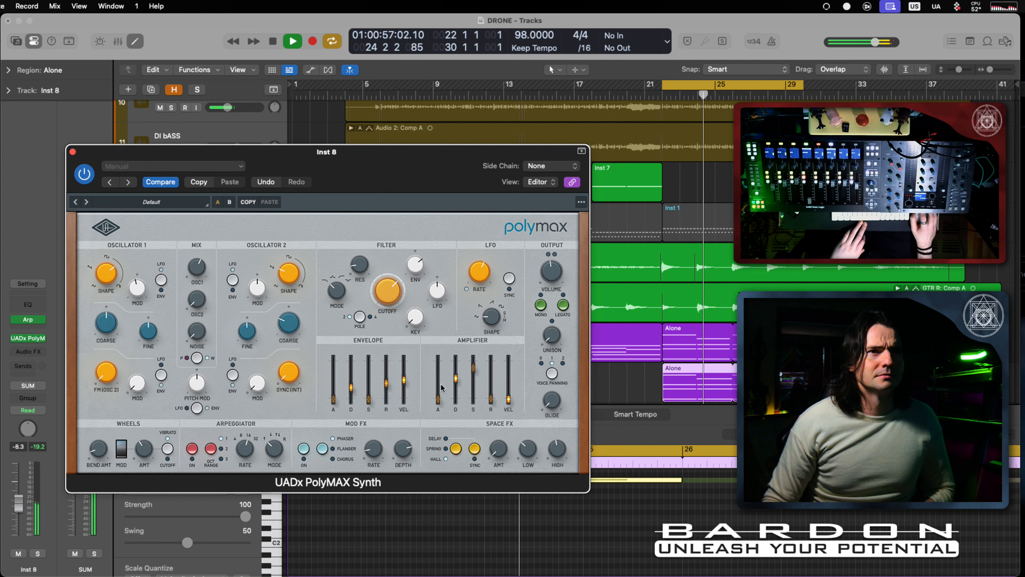
{"action": "mouse_move", "coordinate": [455, 385]}
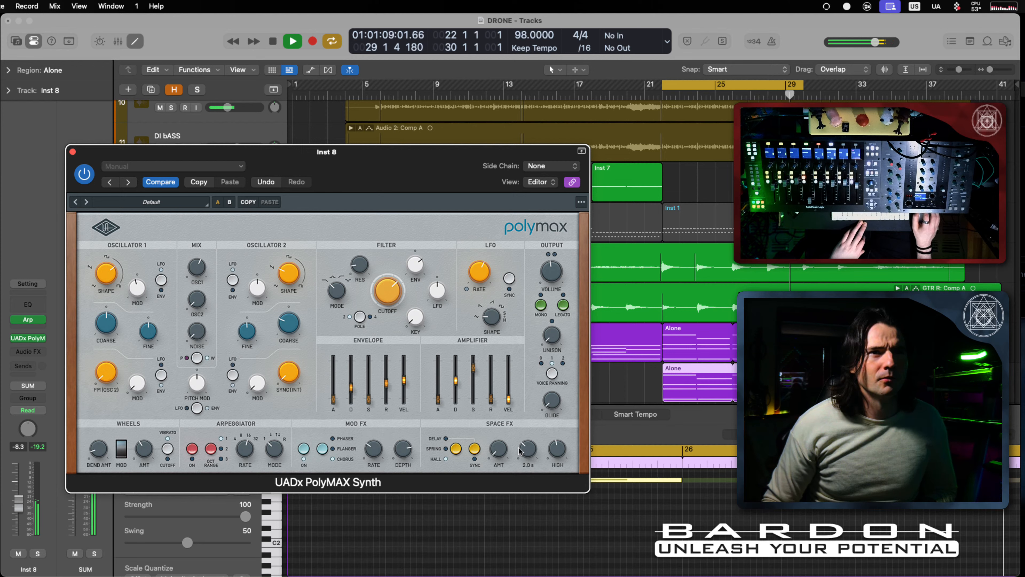
{"action": "left_click", "coordinate": [499, 451]}
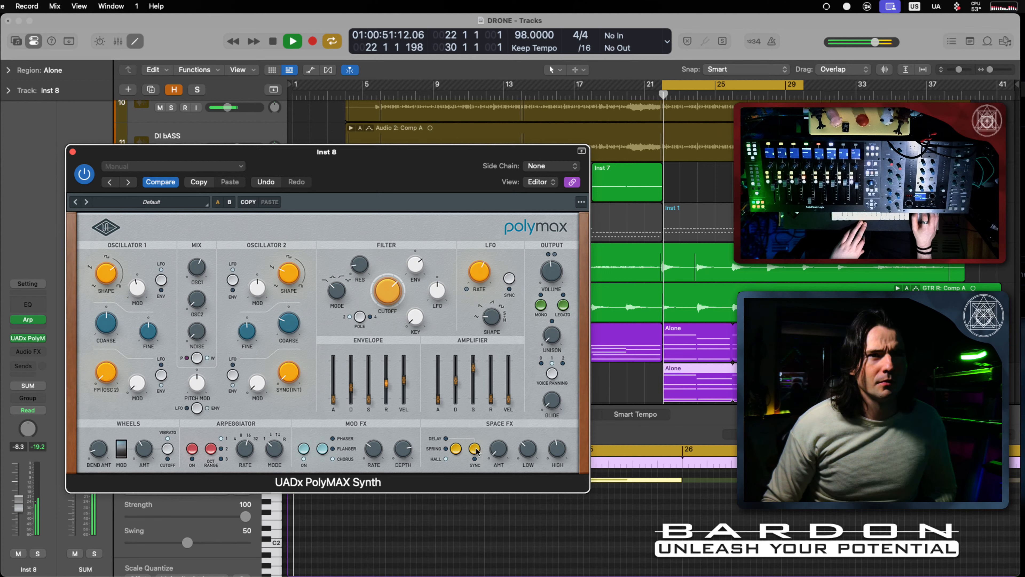
{"action": "left_click_drag", "start_coordinate": [503, 452], "coordinate": [510, 391]}
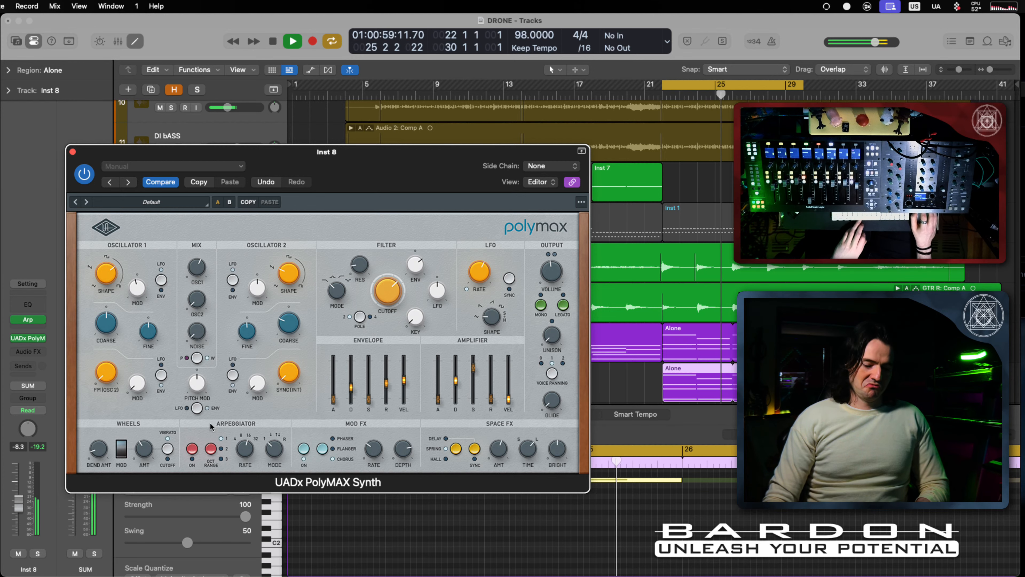
Step: Close the synth window, lower the Inst 8 volume to -10.7 dB and turn off cycle playback
{"action": "key", "text": "super+w"}
{"action": "key", "text": "c"}
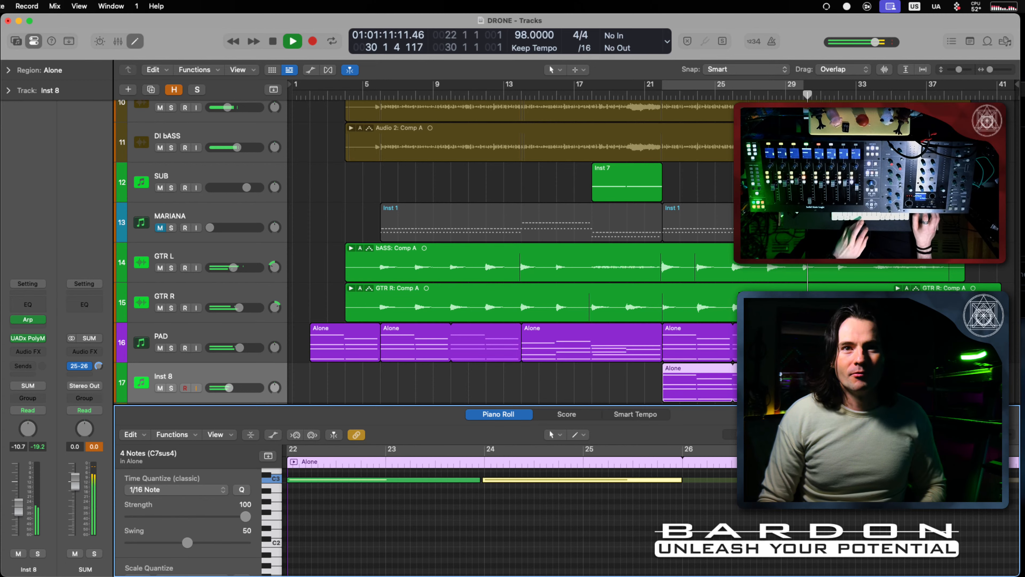
Step: Copy the PAD region at bar 30 onto the Inst 8 track and play the arrangement through it
{"action": "scroll", "coordinate": [403, 250], "scroll_direction": "down", "scroll_amount": 3}
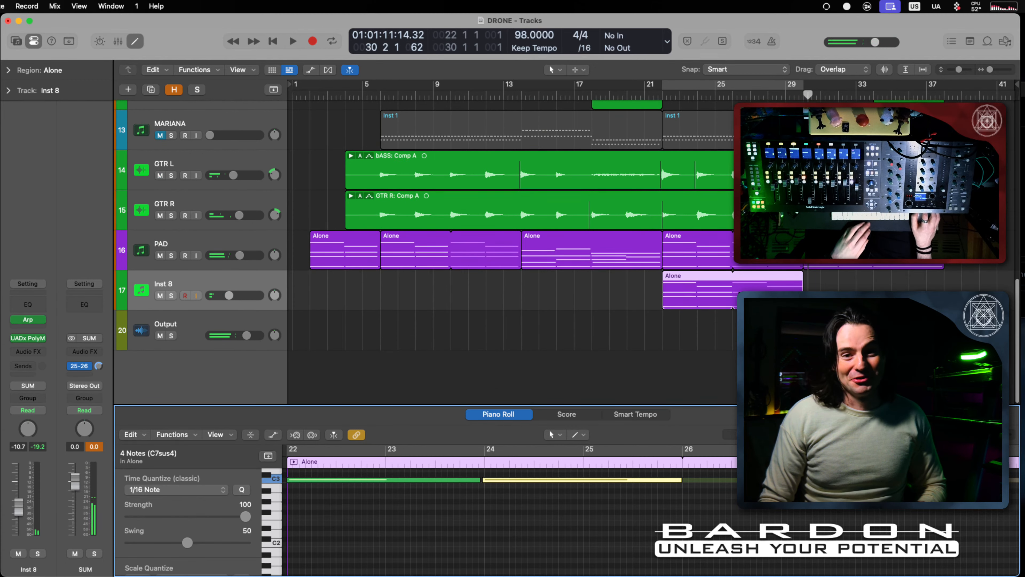
{"action": "left_click", "coordinate": [851, 367]}
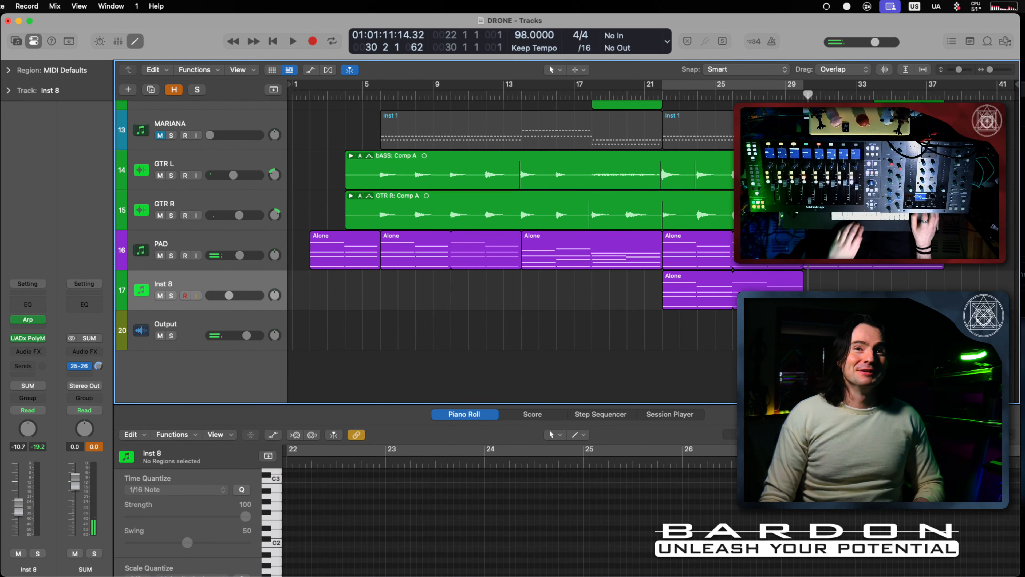
{"action": "left_click", "coordinate": [867, 250]}
{"action": "left_click_drag", "start_coordinate": [841, 242], "coordinate": [841, 281]}
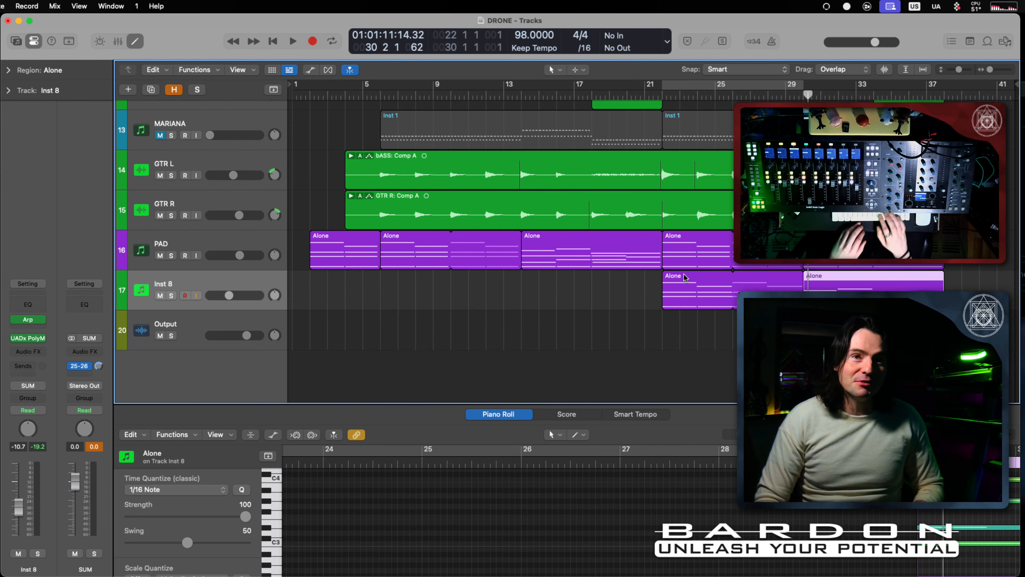
{"action": "key", "text": "space"}
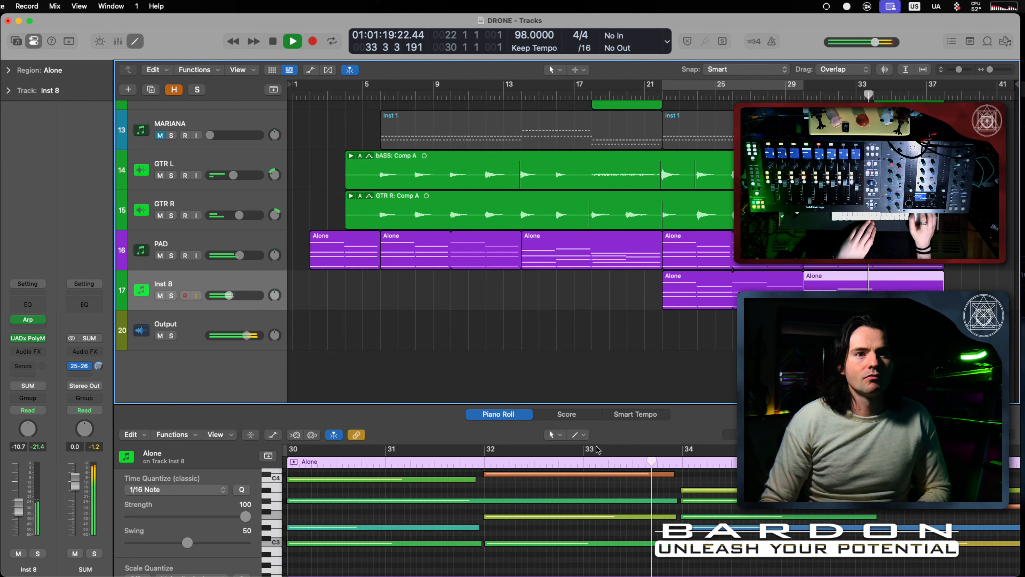
Step: Examine the chord notes of the Inst 8 region between bars 30 and 37 in the Piano Roll while the arrangement plays
{"action": "scroll", "coordinate": [554, 511], "scroll_direction": "up", "scroll_amount": 2}
{"action": "scroll", "coordinate": [554, 511], "scroll_direction": "right", "scroll_amount": 2}
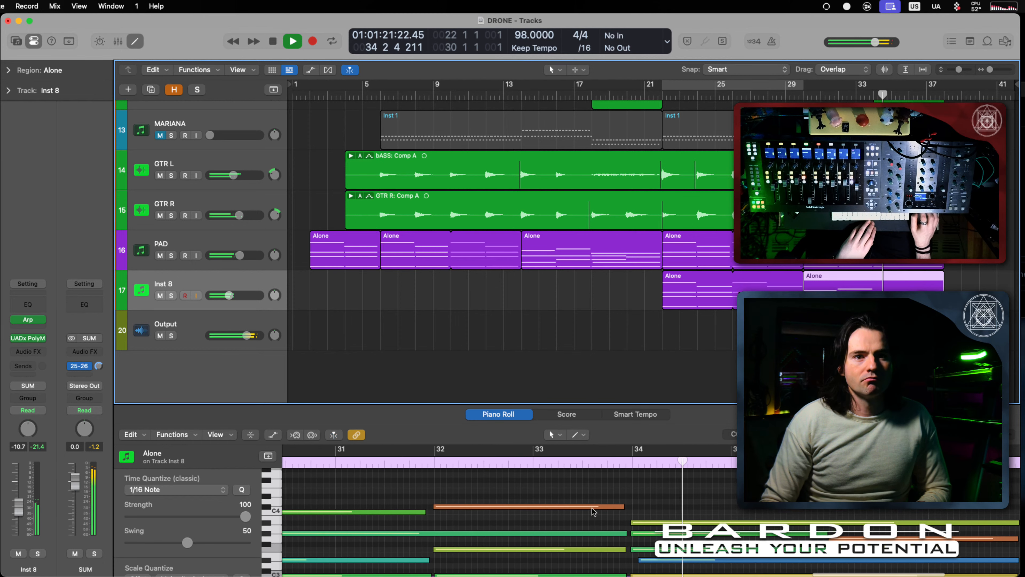
{"action": "scroll", "coordinate": [634, 496], "scroll_direction": "right", "scroll_amount": 3}
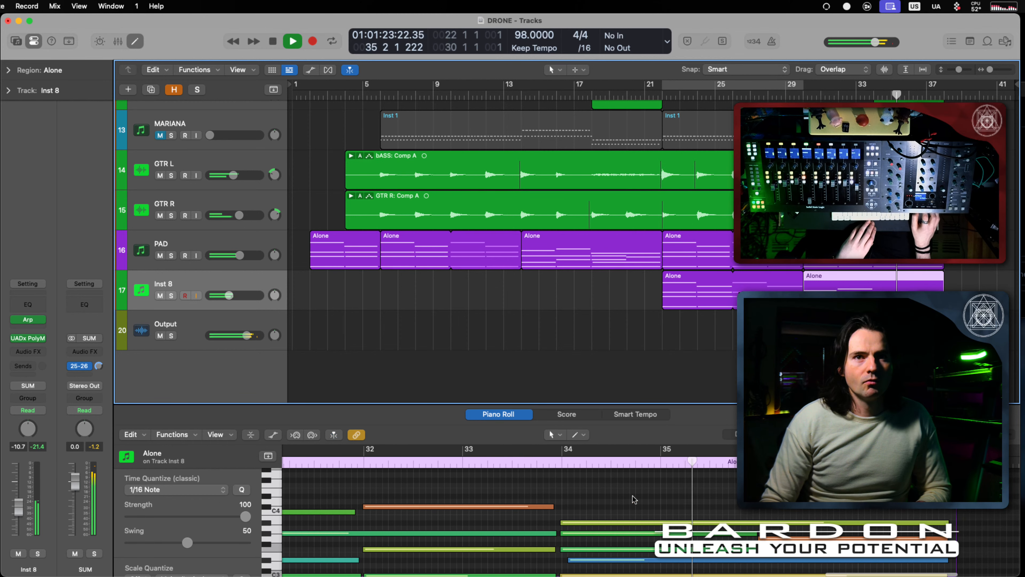
{"action": "scroll", "coordinate": [633, 495], "scroll_direction": "down", "scroll_amount": 2}
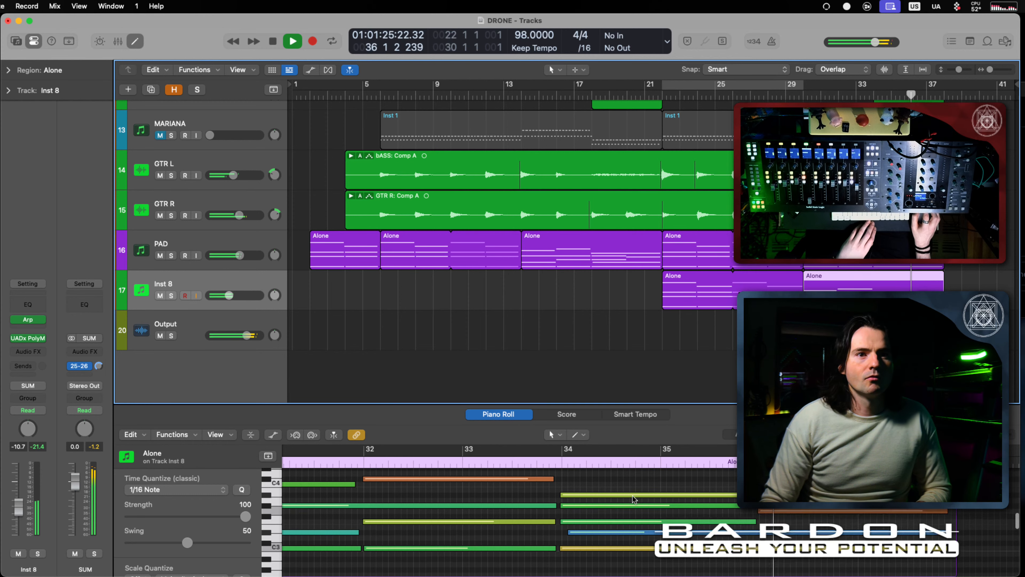
{"action": "scroll", "coordinate": [633, 496], "scroll_direction": "up", "scroll_amount": 2}
{"action": "scroll", "coordinate": [652, 495], "scroll_direction": "left", "scroll_amount": 2}
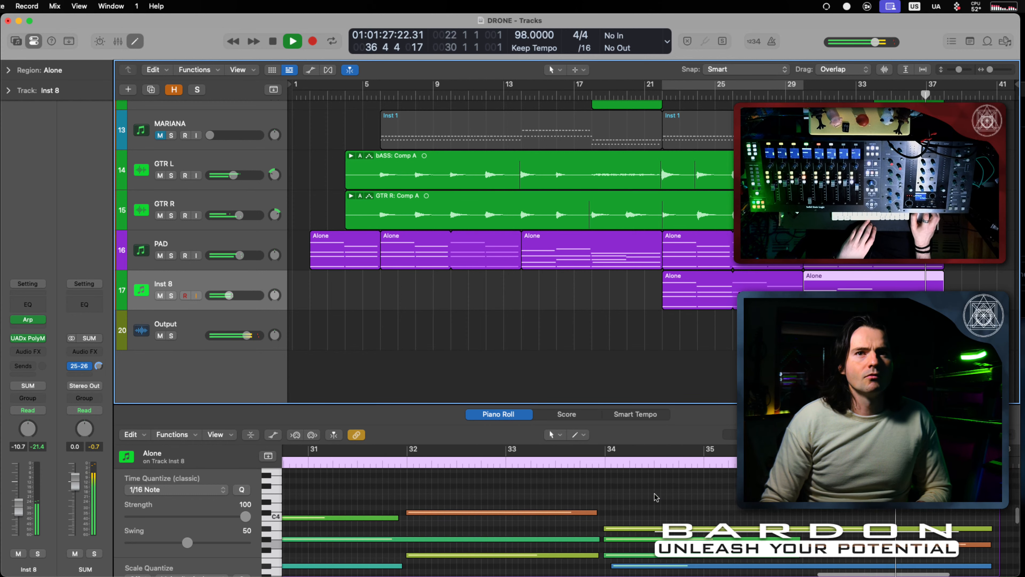
{"action": "scroll", "coordinate": [655, 496], "scroll_direction": "left", "scroll_amount": 6}
{"action": "scroll", "coordinate": [656, 494], "scroll_direction": "down", "scroll_amount": 1}
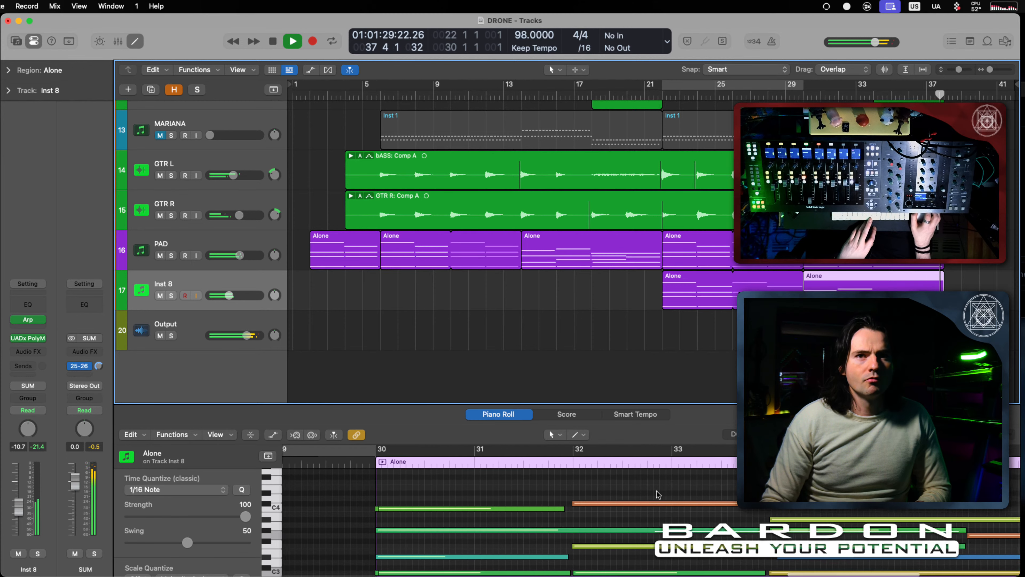
{"action": "scroll", "coordinate": [659, 494], "scroll_direction": "down", "scroll_amount": 4}
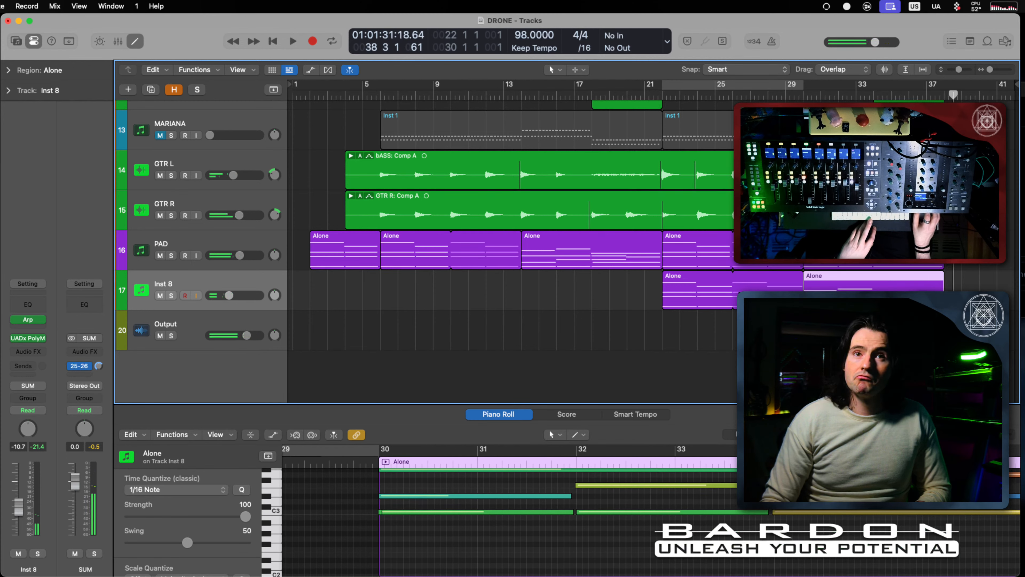
Step: Play the project from the beginning and rename the Inst 8 track to POLYMAX
{"action": "key", "text": "Return"}
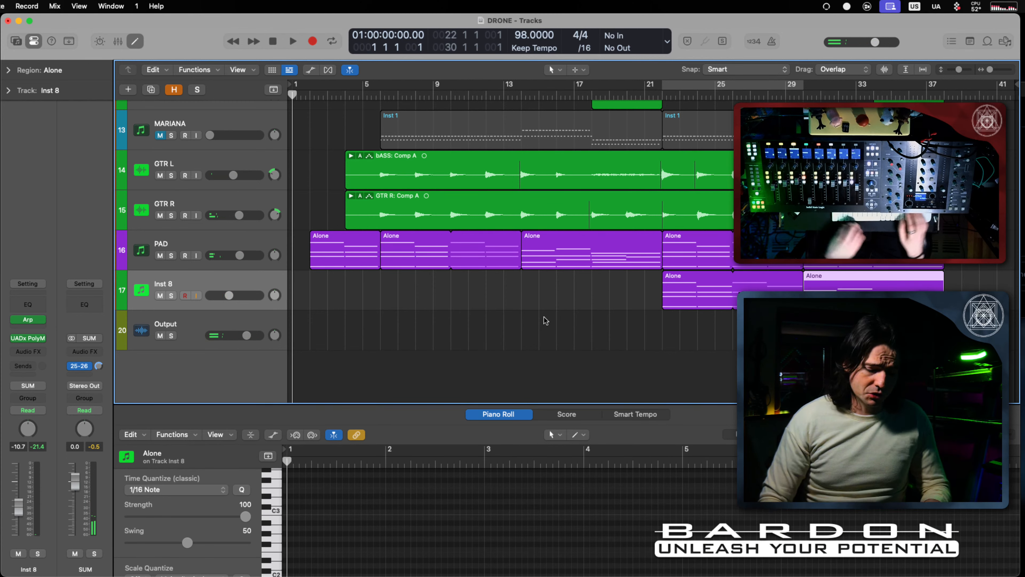
{"action": "key", "text": "space"}
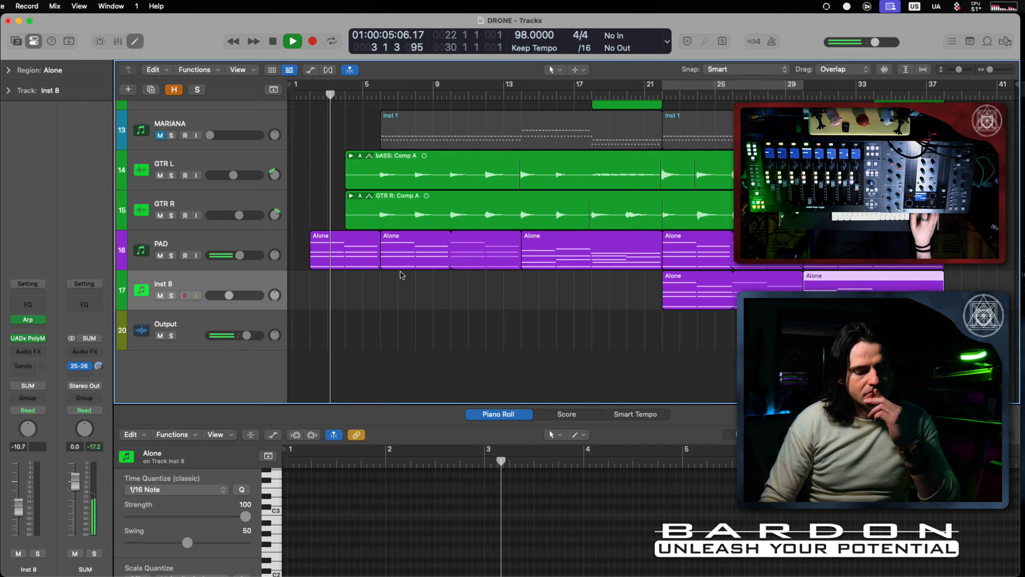
{"action": "scroll", "coordinate": [401, 276], "scroll_direction": "up", "scroll_amount": 5}
{"action": "scroll", "coordinate": [222, 444], "scroll_direction": "up", "scroll_amount": 2}
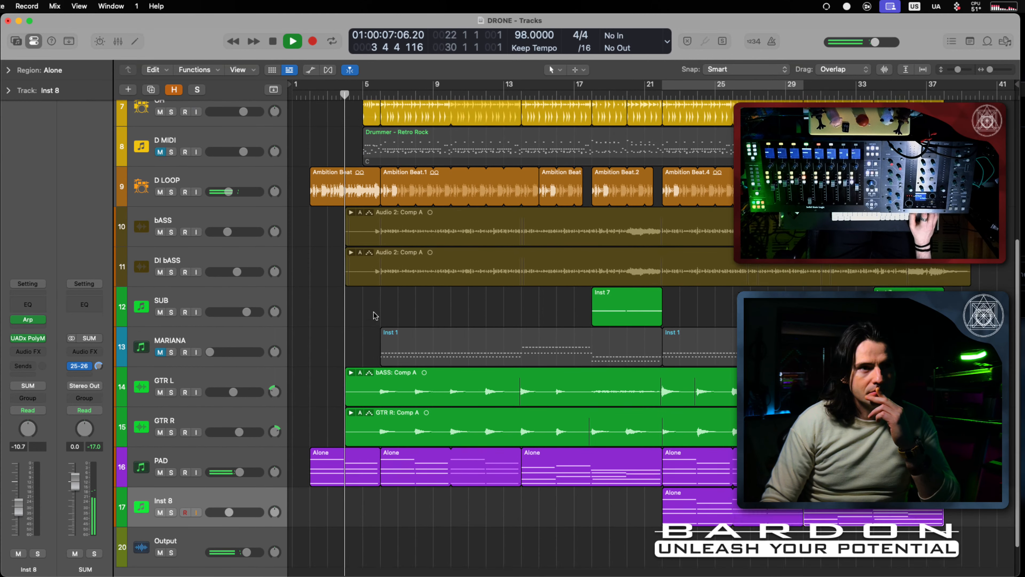
{"action": "double_click", "coordinate": [177, 505]}
{"action": "type", "text": "a"}
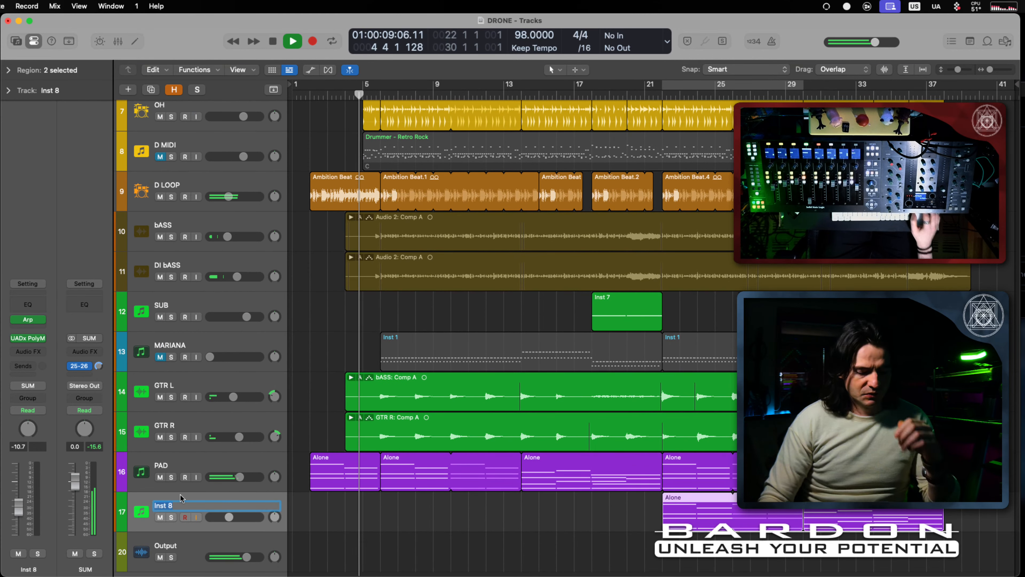
{"action": "type", "text": "r"}
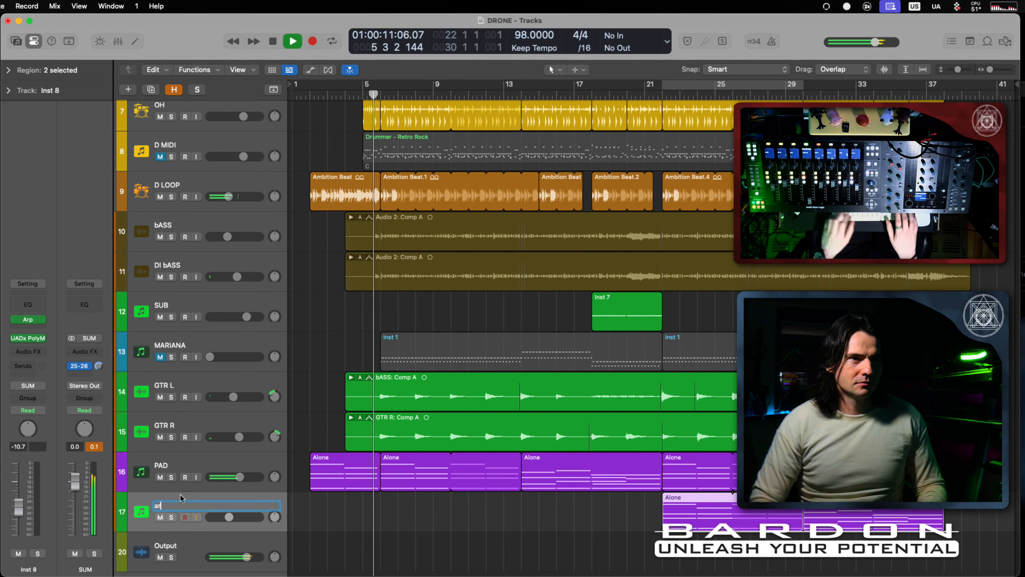
{"action": "key", "text": "BackSpace"}
{"action": "key", "text": "BackSpace"}
{"action": "type", "text": "POLY"}
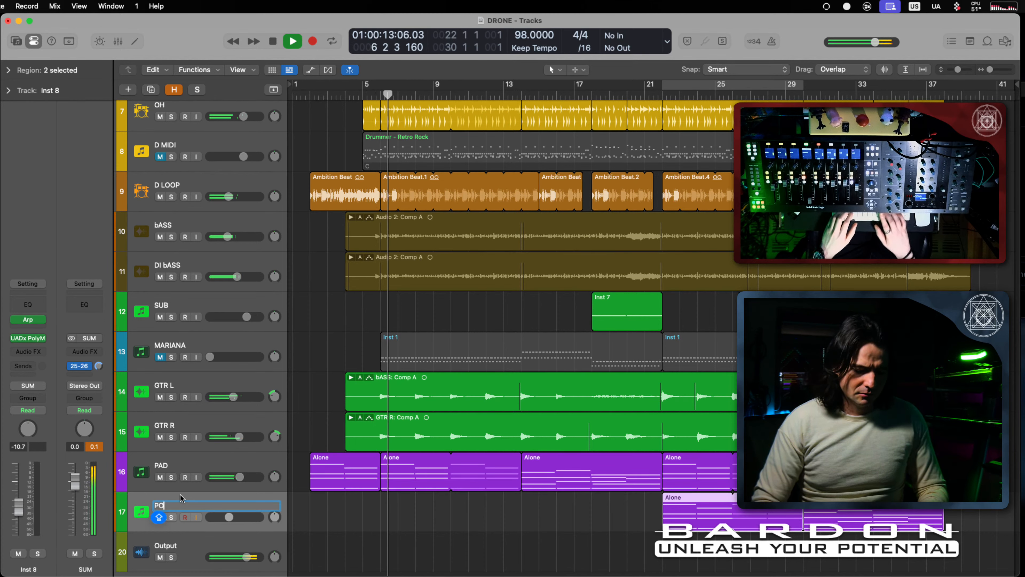
{"action": "type", "text": "MAX"}
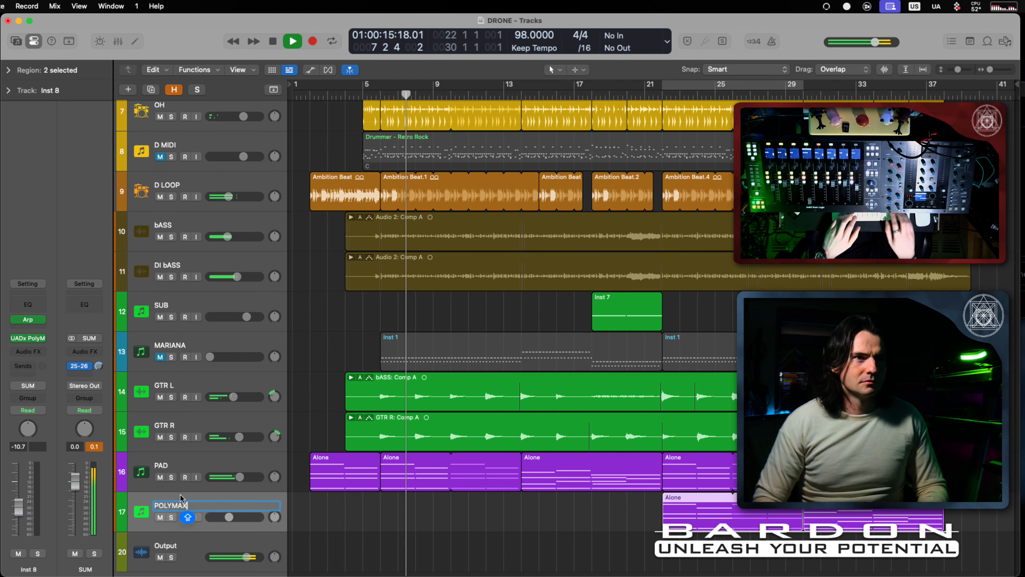
{"action": "key", "text": "Return"}
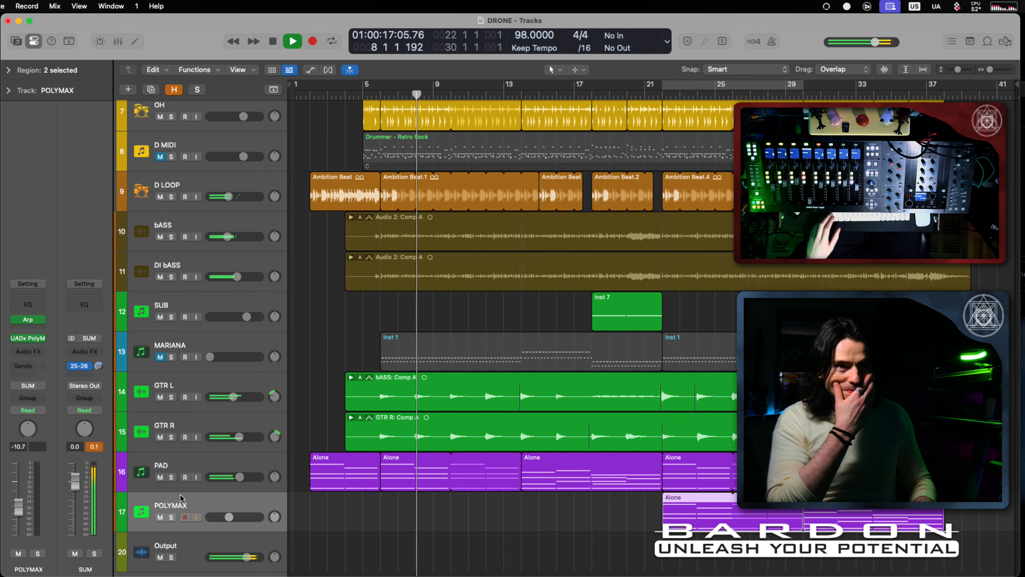
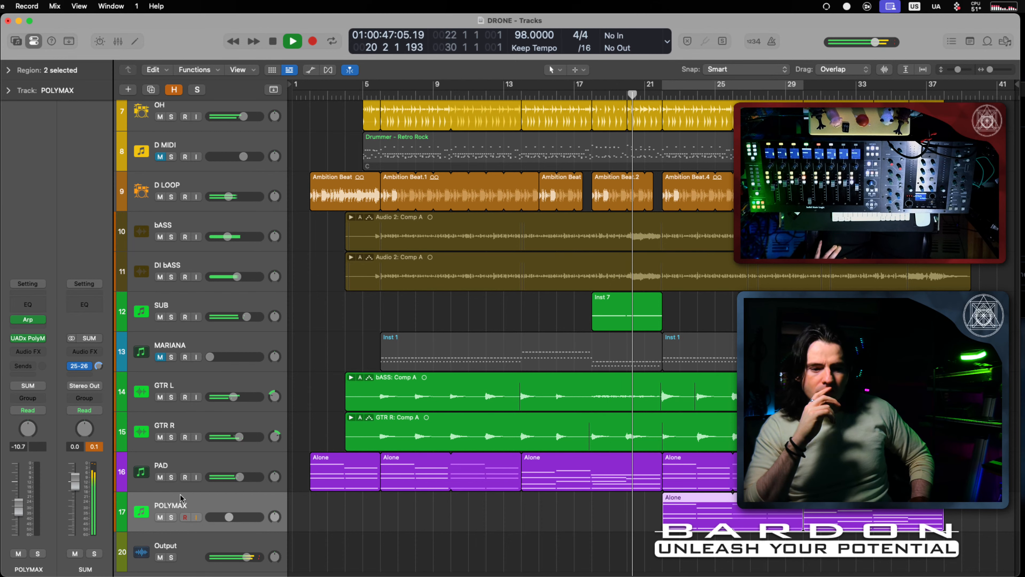
Step: Open the PolyMAX synth on the POLYMAX track and raise the attack of its filter Envelope during playback
{"action": "scroll", "coordinate": [180, 494], "scroll_direction": "up", "scroll_amount": 2}
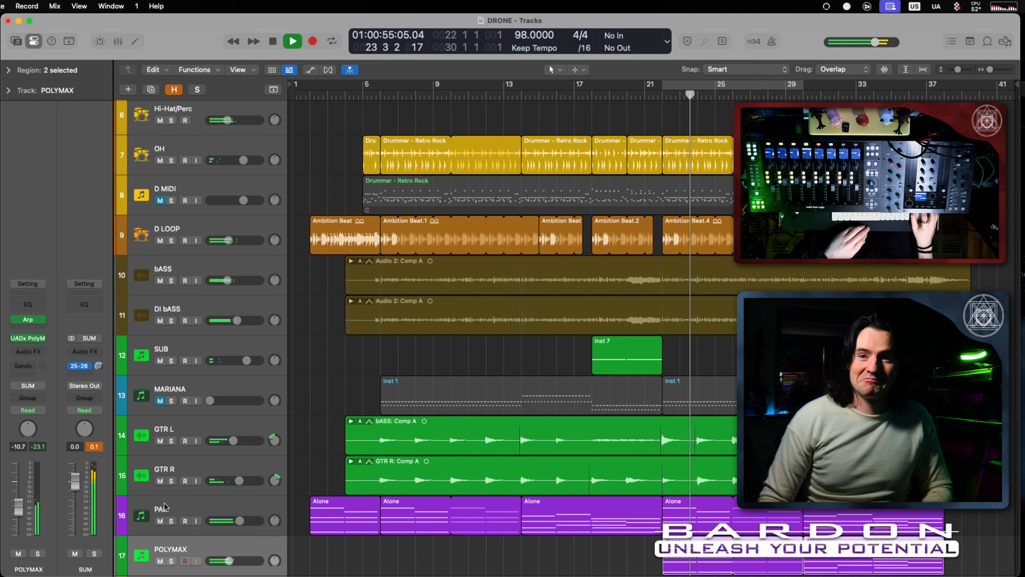
{"action": "left_click", "coordinate": [25, 337]}
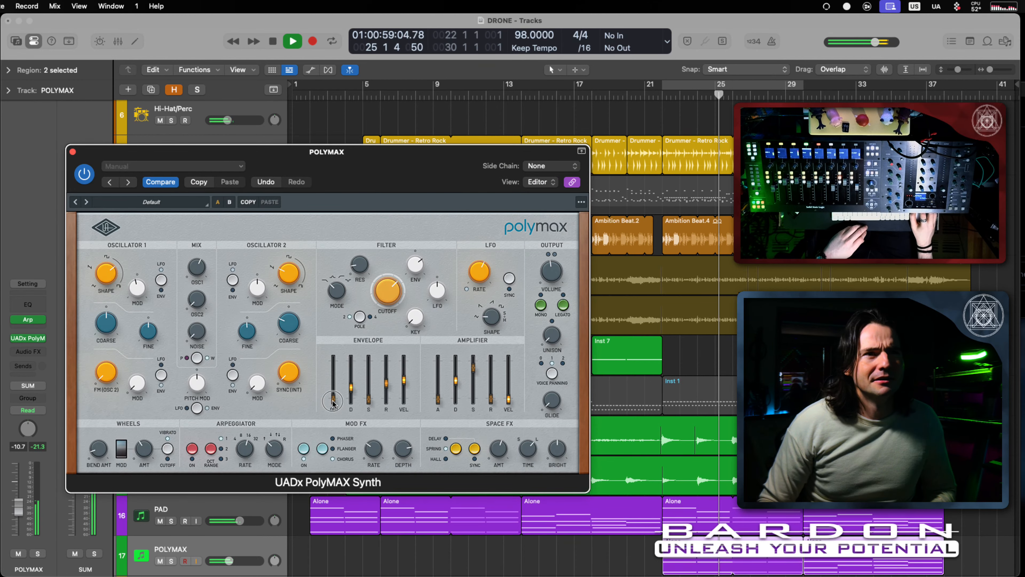
{"action": "left_click_drag", "start_coordinate": [333, 399], "coordinate": [336, 378]}
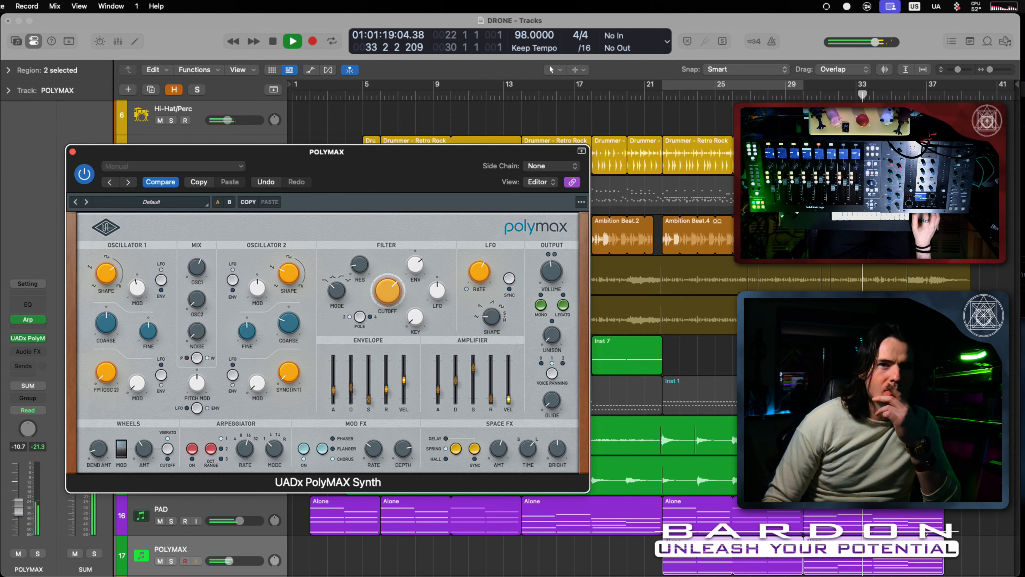
Step: Open the POLYMAX region at bar 30 in the Piano Roll and close the synth window
{"action": "left_click", "coordinate": [963, 547]}
{"action": "key", "text": "space"}
{"action": "double_click", "coordinate": [926, 550]}
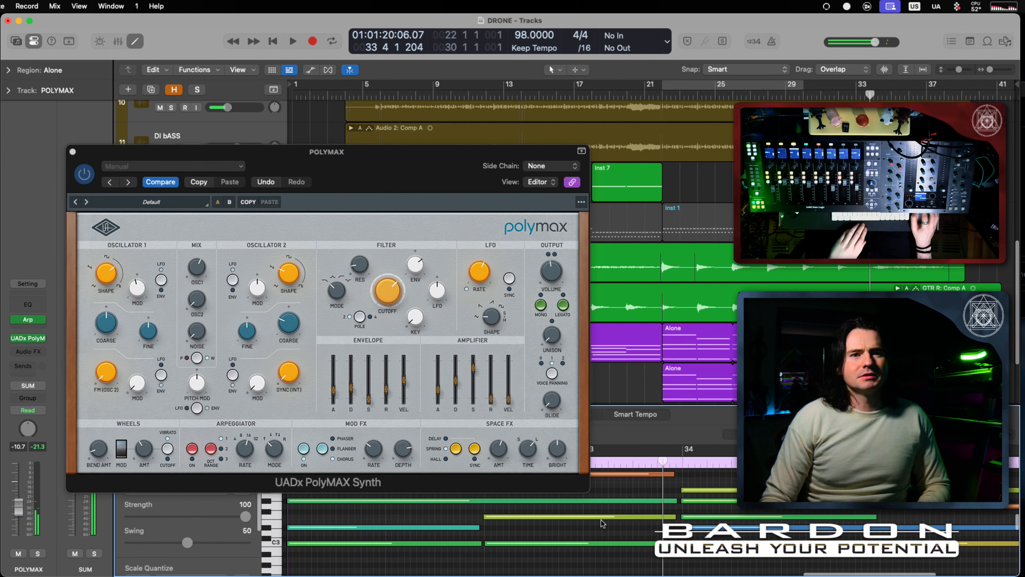
{"action": "left_click", "coordinate": [72, 152]}
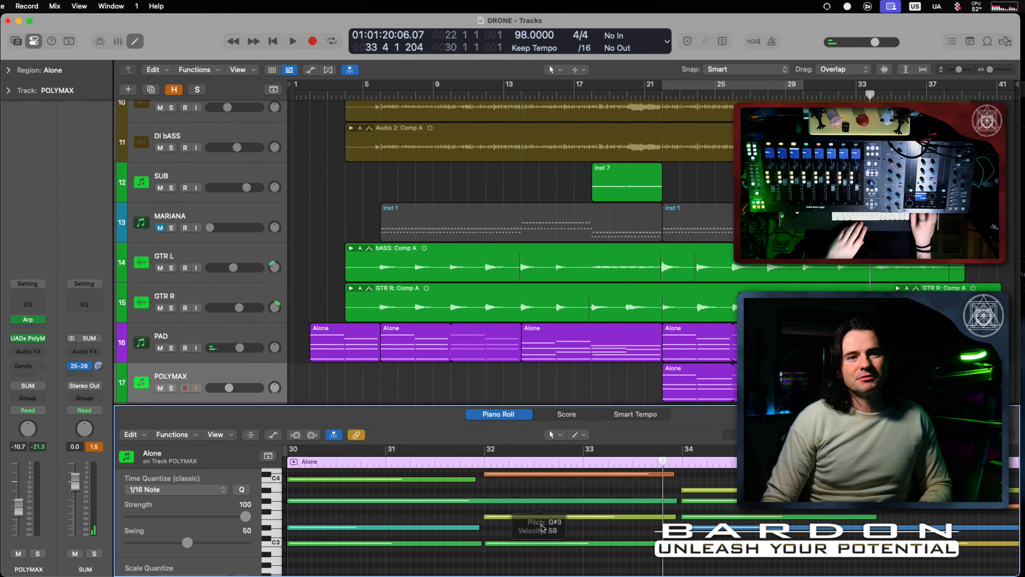
Step: Select the six notes of the chord at bar 34 and align the late D#3 note's start with the bar line
{"action": "scroll", "coordinate": [592, 559], "scroll_direction": "right", "scroll_amount": 2}
{"action": "scroll", "coordinate": [593, 560], "scroll_direction": "down", "scroll_amount": 2}
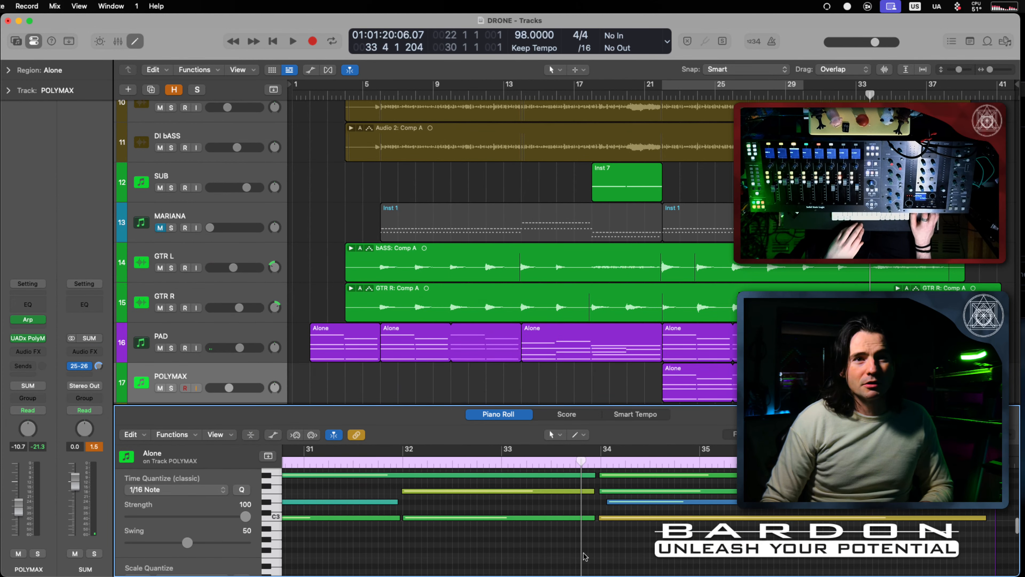
{"action": "scroll", "coordinate": [323, 469], "scroll_direction": "down", "scroll_amount": 1}
{"action": "left_click", "coordinate": [310, 436]}
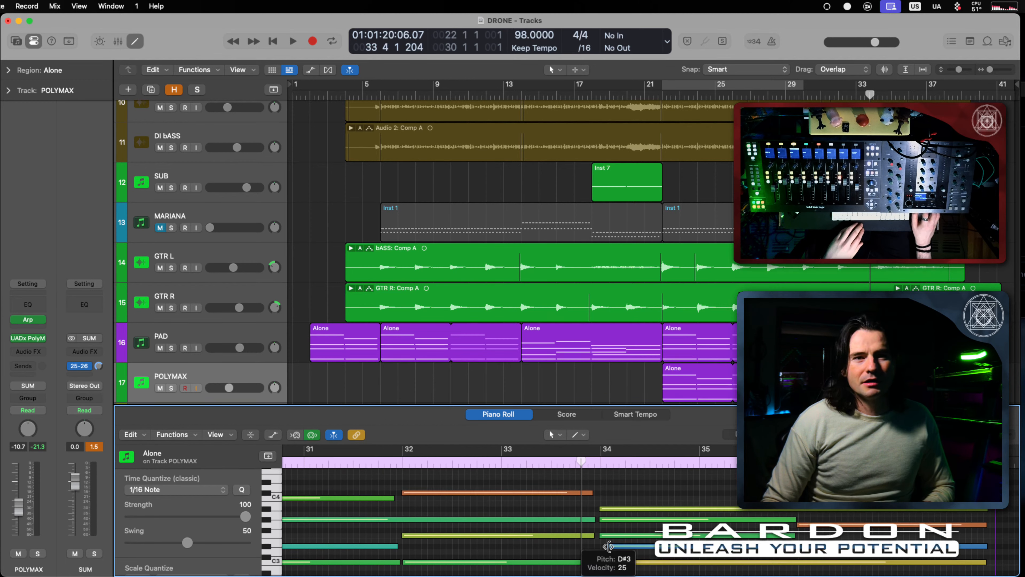
{"action": "left_click_drag", "start_coordinate": [609, 547], "coordinate": [840, 574]}
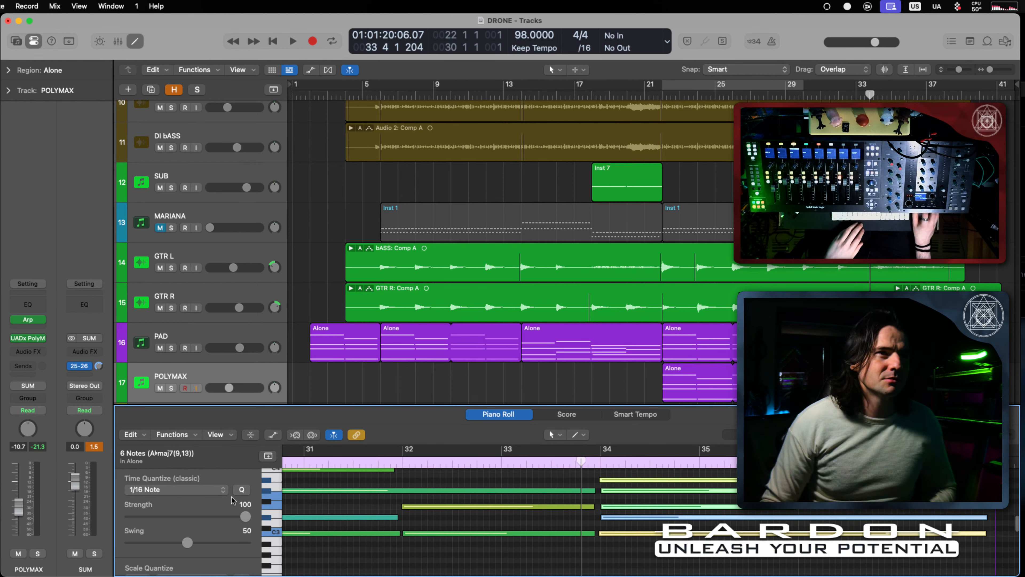
Step: Select the four chord notes starting at bar 32 and play the arrangement from just before bar 30
{"action": "scroll", "coordinate": [447, 547], "scroll_direction": "up", "scroll_amount": 2}
{"action": "scroll", "coordinate": [447, 548], "scroll_direction": "left", "scroll_amount": 3}
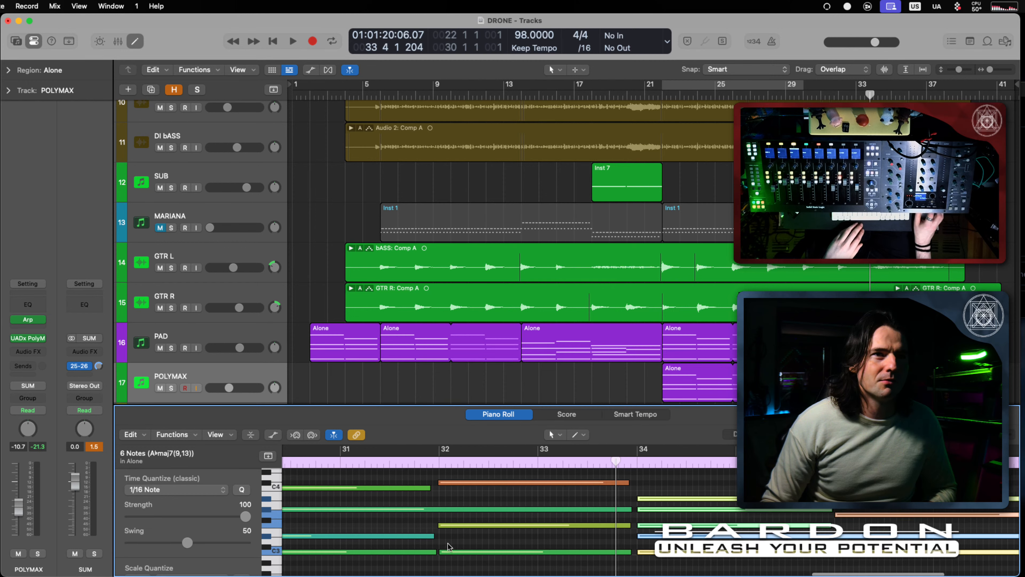
{"action": "left_click_drag", "start_coordinate": [502, 476], "coordinate": [505, 563]}
{"action": "scroll", "coordinate": [462, 509], "scroll_direction": "left", "scroll_amount": 4}
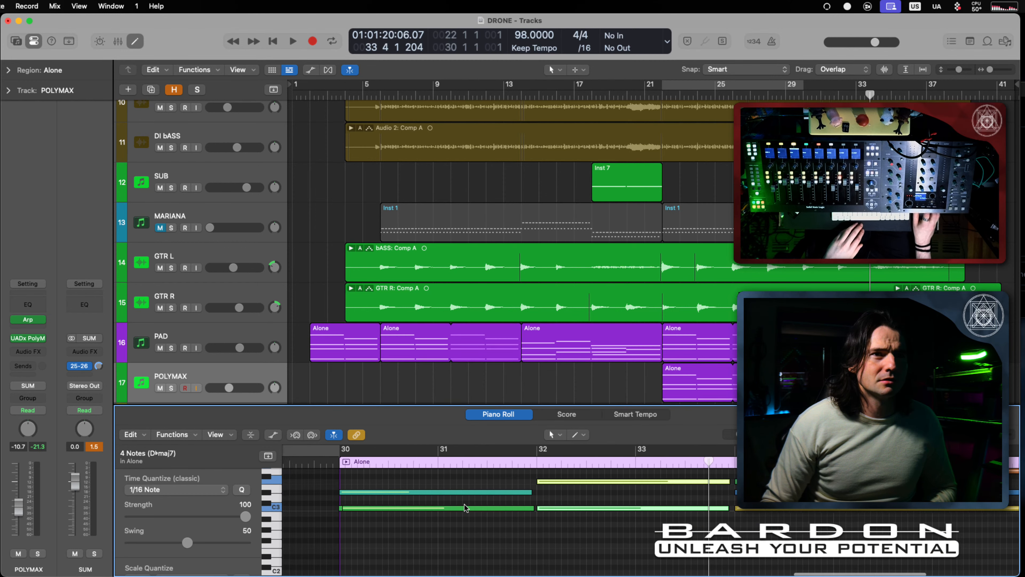
{"action": "scroll", "coordinate": [464, 508], "scroll_direction": "up", "scroll_amount": 3}
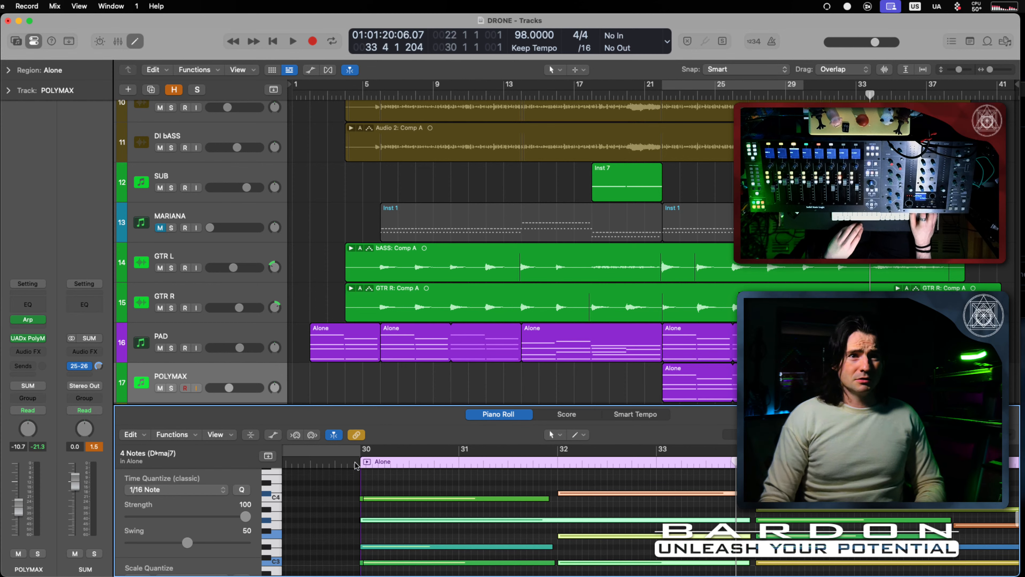
{"action": "left_click", "coordinate": [322, 460]}
{"action": "key", "text": "space"}
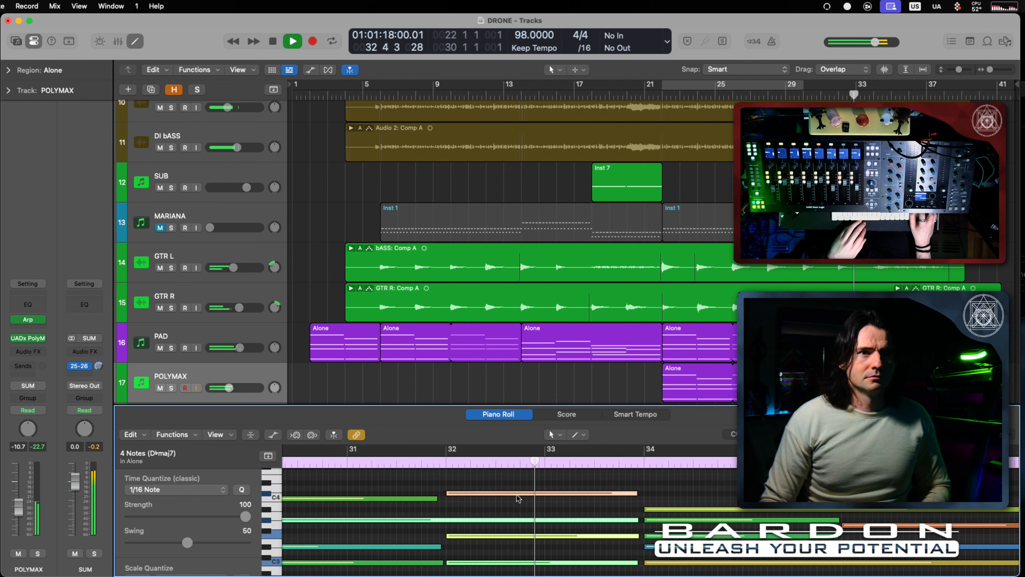
Step: Stop playback and extend the end of the second-highest note in the bar 32 chord to bar 34
{"action": "key", "text": "space"}
{"action": "left_click", "coordinate": [632, 511]}
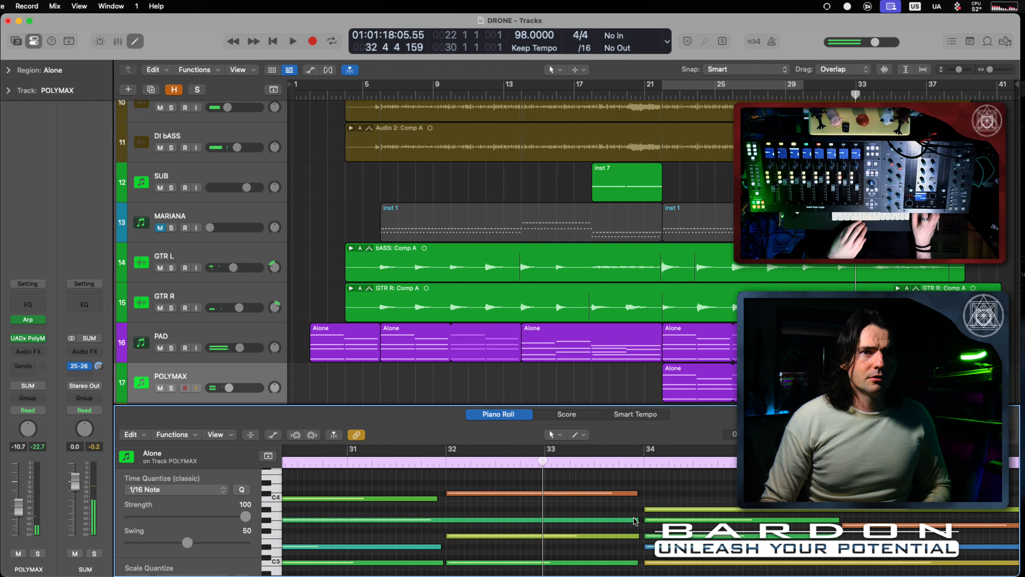
{"action": "left_click_drag", "start_coordinate": [634, 519], "coordinate": [658, 521]}
{"action": "scroll", "coordinate": [455, 524], "scroll_direction": "left", "scroll_amount": 3}
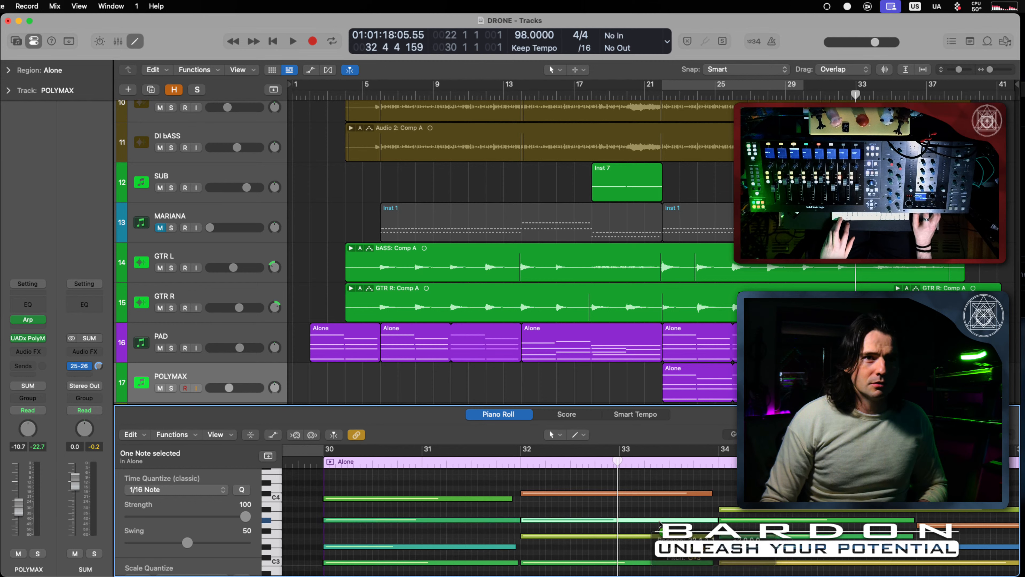
Step: Select the four chord notes at bar 30 and audition the region from just before bar 30 into bar 35
{"action": "left_click_drag", "start_coordinate": [372, 479], "coordinate": [382, 573]}
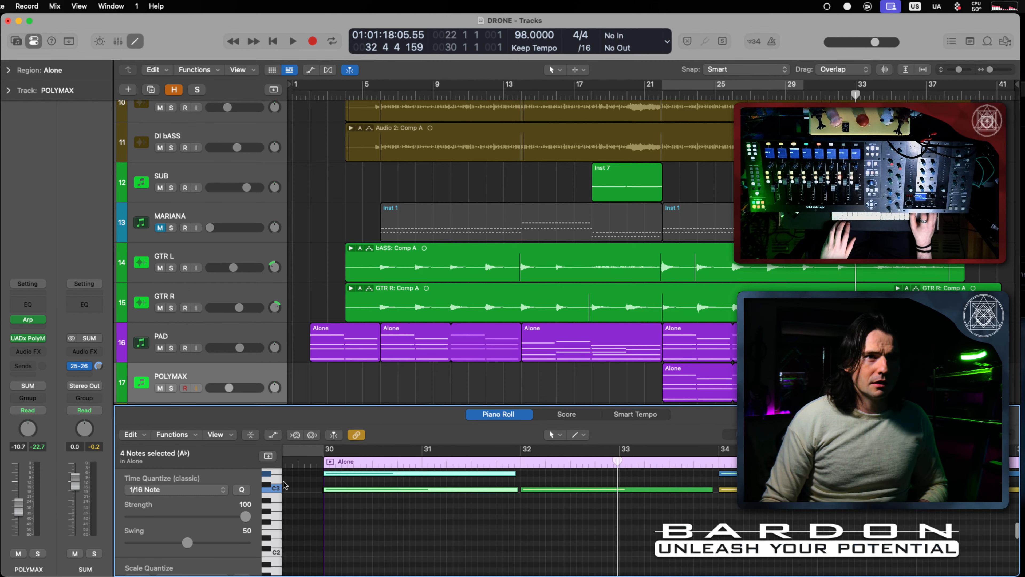
{"action": "scroll", "coordinate": [460, 511], "scroll_direction": "up", "scroll_amount": 5}
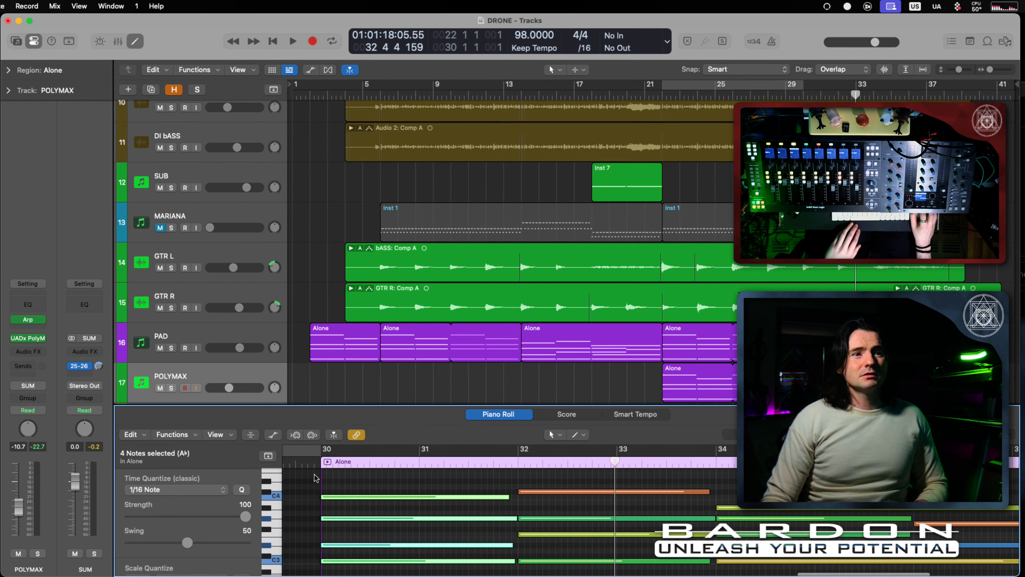
{"action": "left_click", "coordinate": [301, 462]}
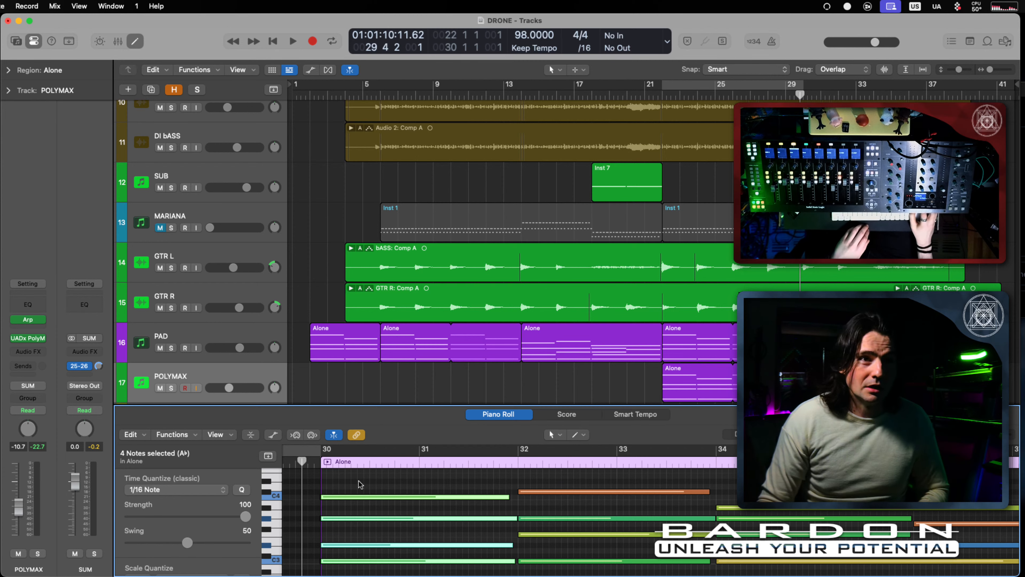
{"action": "key", "text": "space"}
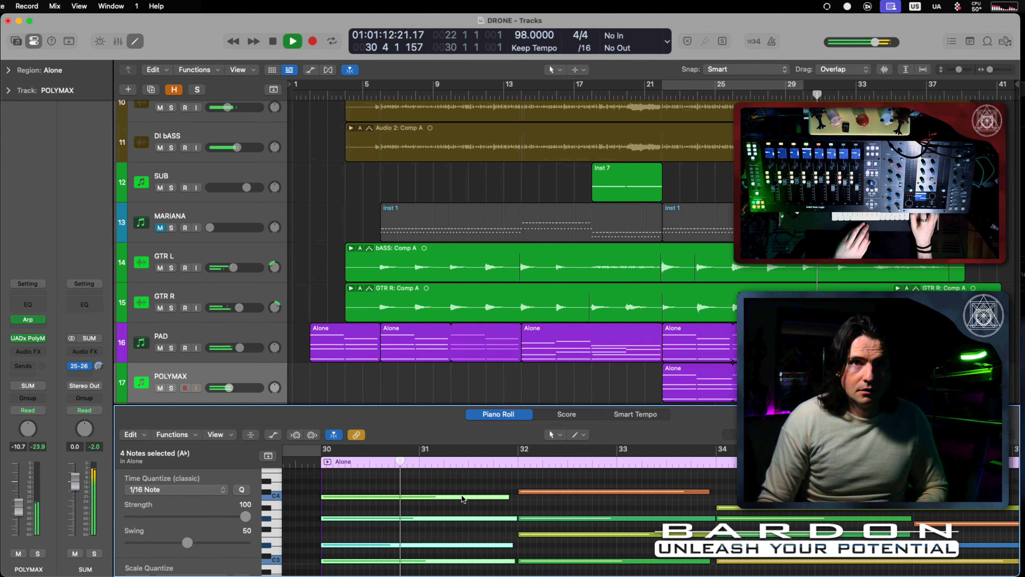
{"action": "left_click", "coordinate": [488, 487]}
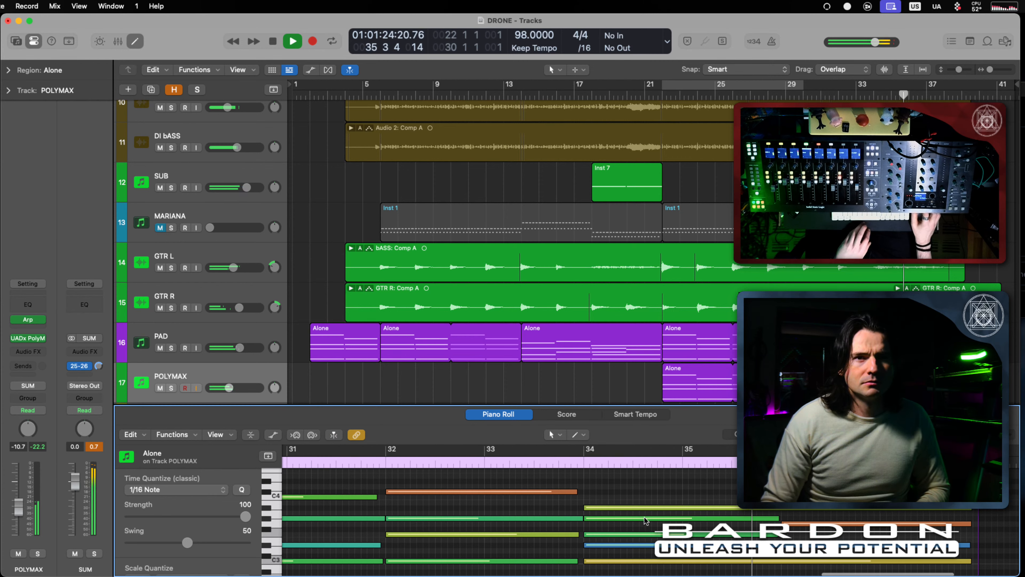
{"action": "key", "text": "space"}
{"action": "scroll", "coordinate": [527, 495], "scroll_direction": "left", "scroll_amount": 3}
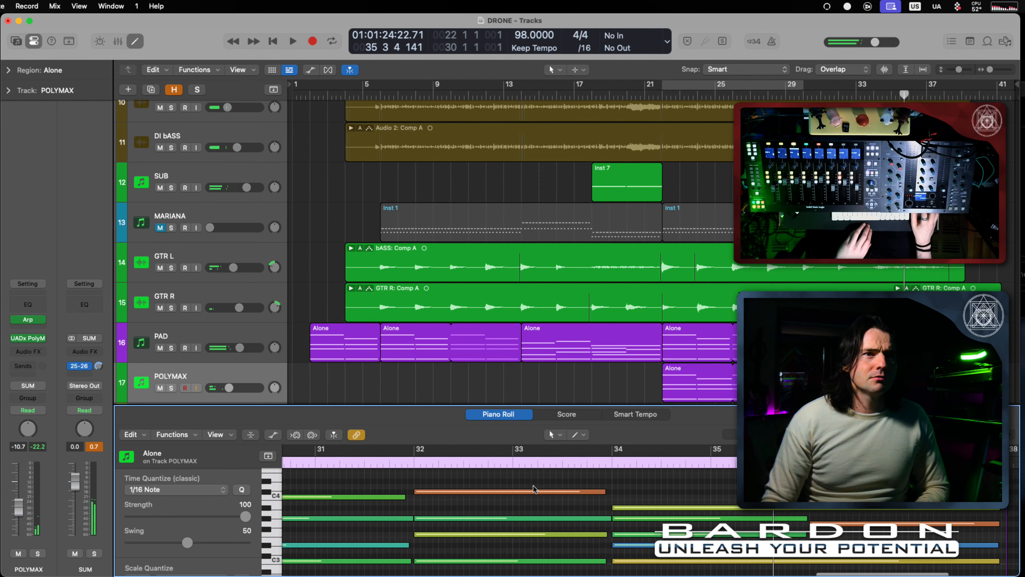
Step: Delete the highest notes of the chords at bars 32 and 30, including the tiny leftover note at the start of bar 30
{"action": "left_click", "coordinate": [526, 492]}
{"action": "key", "text": "Delete"}
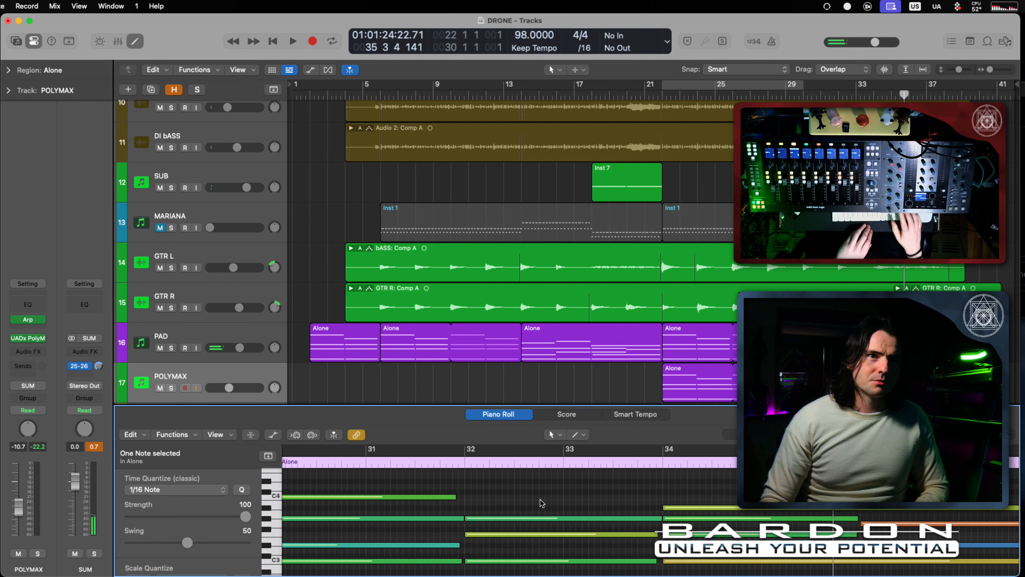
{"action": "scroll", "coordinate": [537, 501], "scroll_direction": "left", "scroll_amount": 3}
{"action": "left_click_drag", "start_coordinate": [496, 474], "coordinate": [532, 506]}
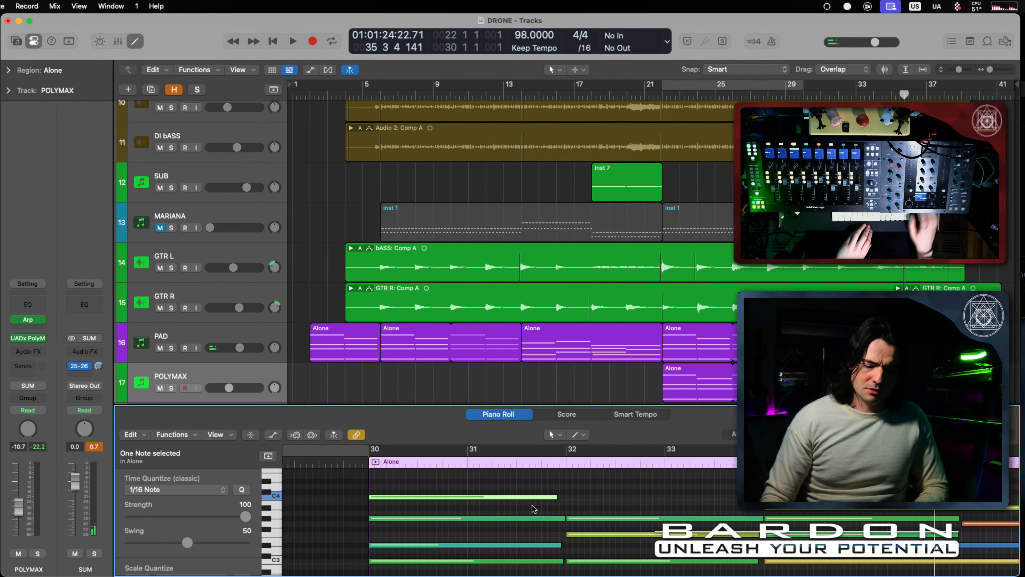
{"action": "key", "text": "Delete"}
{"action": "scroll", "coordinate": [310, 503], "scroll_direction": "left", "scroll_amount": 2}
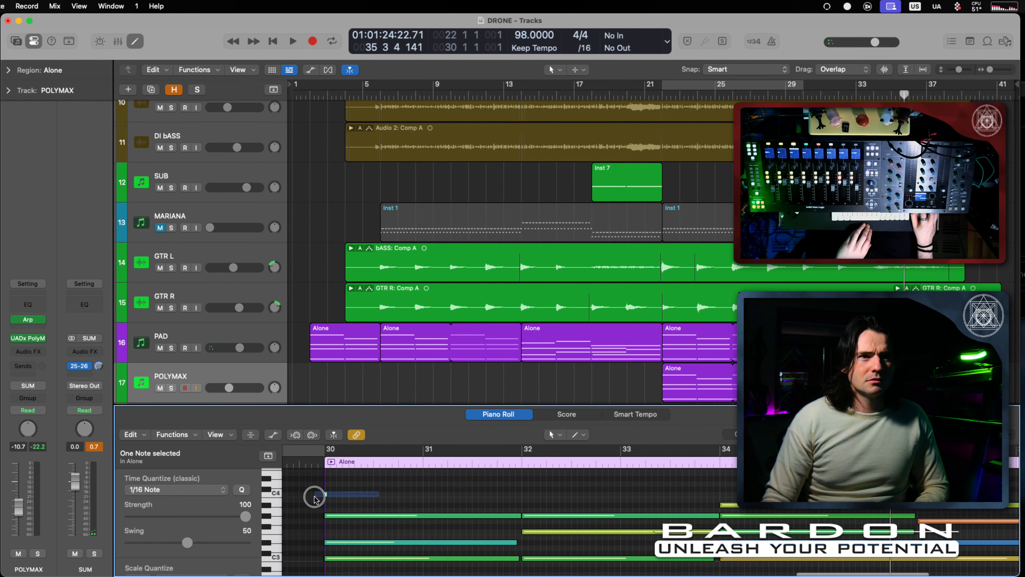
{"action": "left_click_drag", "start_coordinate": [314, 498], "coordinate": [313, 500]}
Step: Delete the highest note of the bar 34 chord and play the part from just before bar 30
{"action": "scroll", "coordinate": [652, 505], "scroll_direction": "right", "scroll_amount": 4}
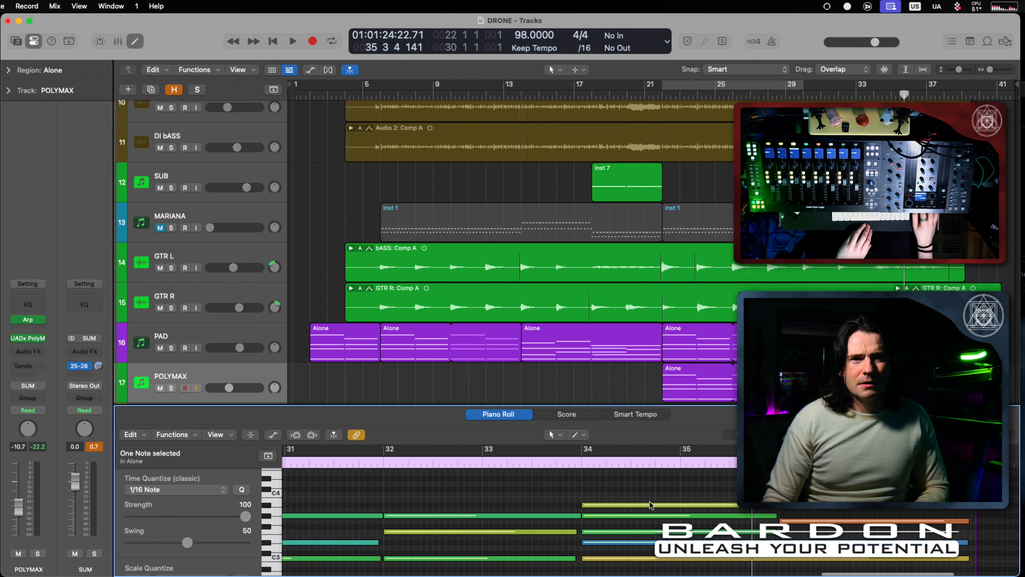
{"action": "left_click_drag", "start_coordinate": [692, 499], "coordinate": [704, 505]}
{"action": "key", "text": "Delete"}
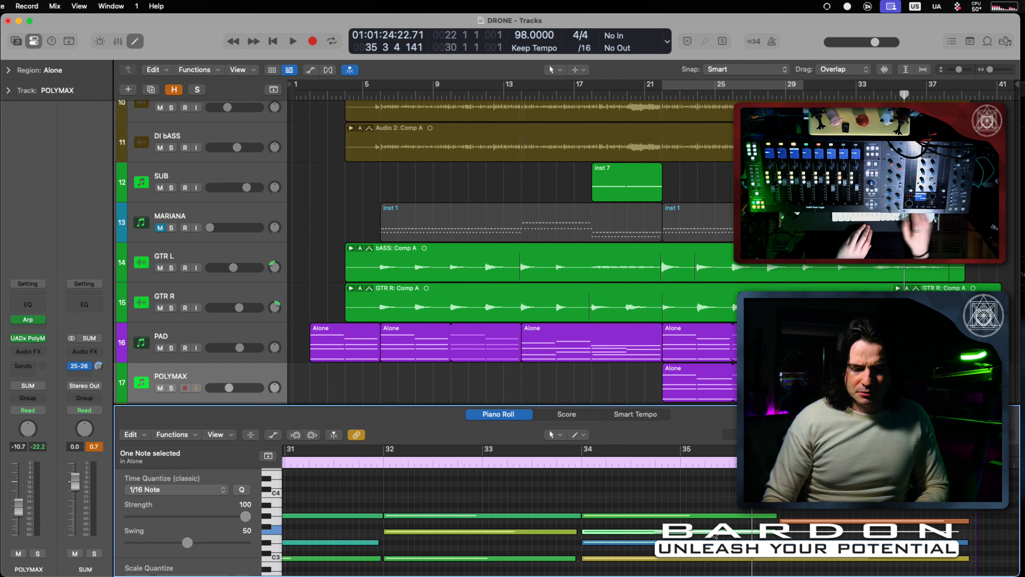
{"action": "scroll", "coordinate": [715, 535], "scroll_direction": "left", "scroll_amount": 6}
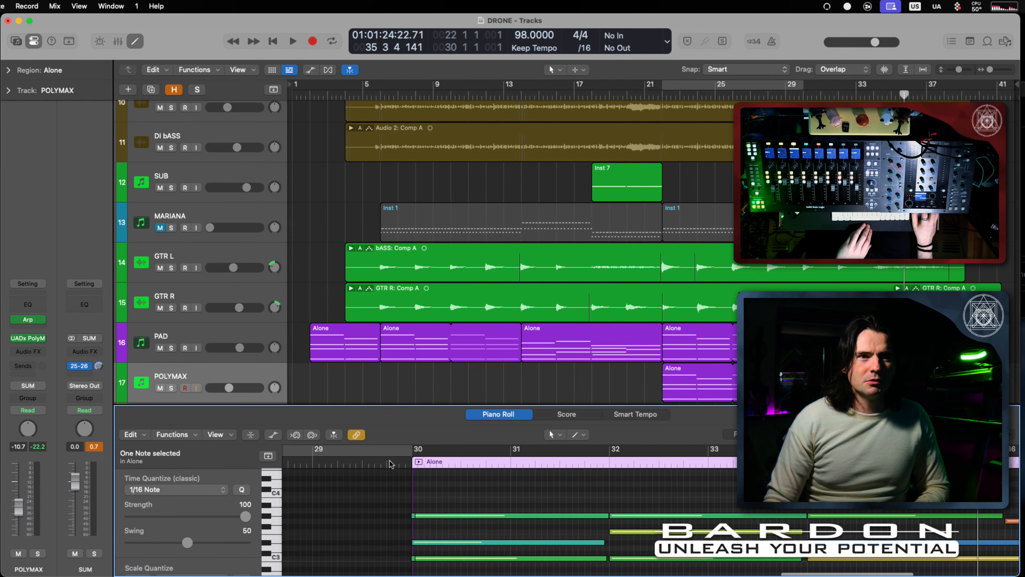
{"action": "left_click", "coordinate": [393, 464]}
{"action": "key", "text": "space"}
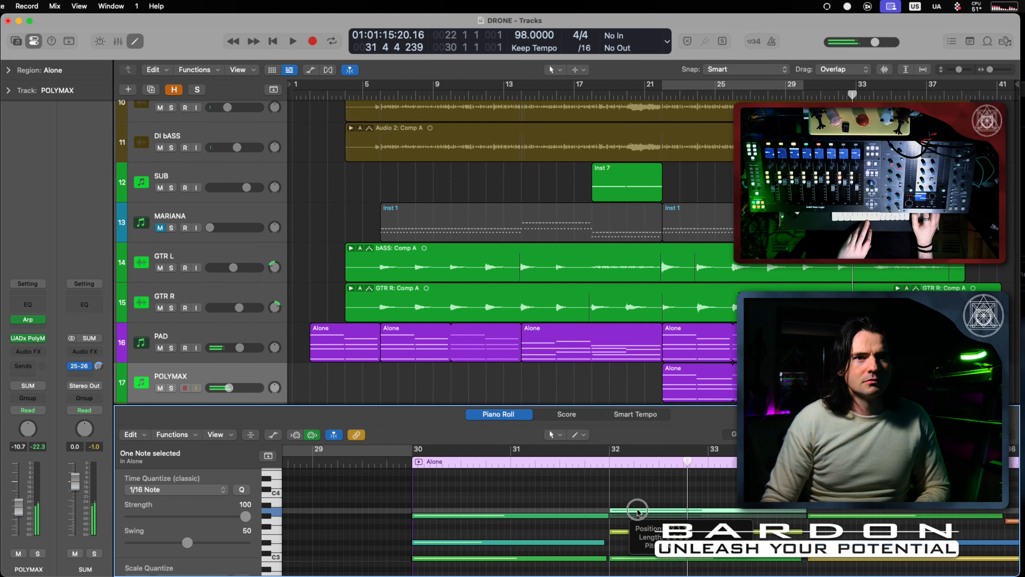
Step: Try the top note of the bar 32 chord at A#3 and audition it from just before bar 30
{"action": "left_click_drag", "start_coordinate": [638, 519], "coordinate": [638, 508]}
{"action": "left_click", "coordinate": [401, 463]}
{"action": "key", "text": "space"}
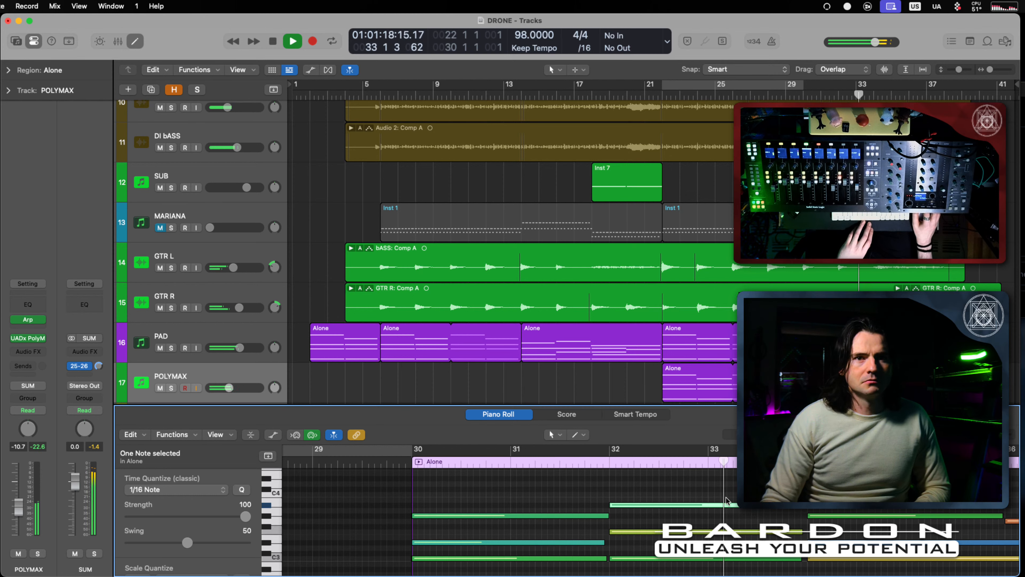
{"action": "key", "text": "space"}
Step: Try the top note of the bar 32 chord at C#4 and play from just before bar 30 to bar 38
{"action": "left_click_drag", "start_coordinate": [719, 505], "coordinate": [714, 484]}
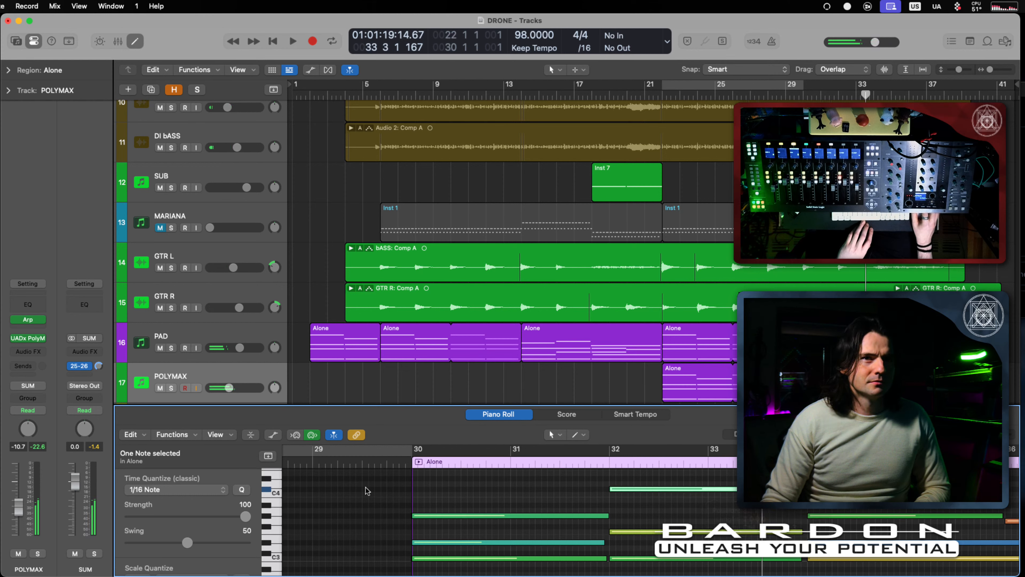
{"action": "left_click", "coordinate": [386, 465]}
{"action": "key", "text": "space"}
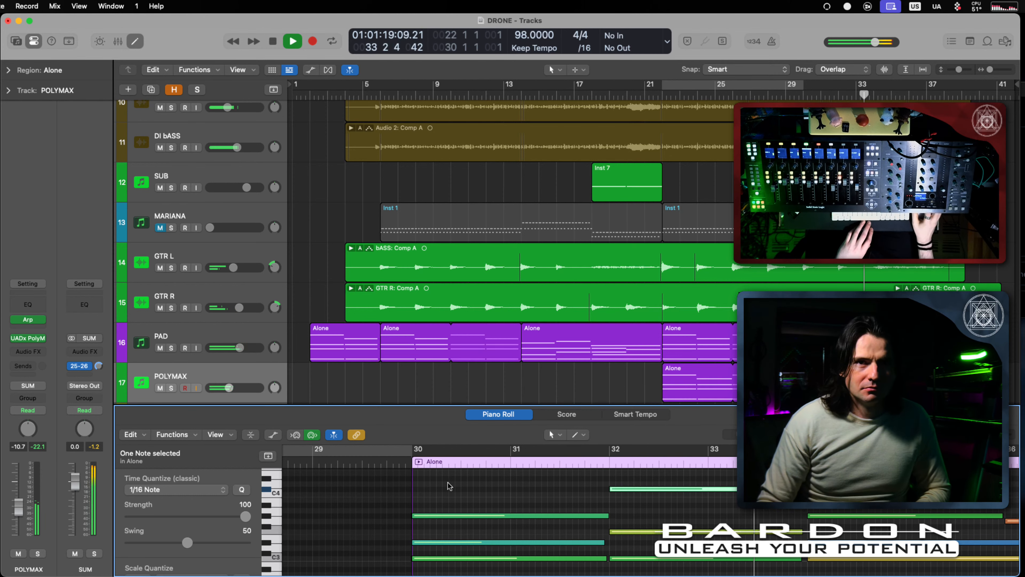
{"action": "scroll", "coordinate": [486, 491], "scroll_direction": "right", "scroll_amount": 2}
{"action": "scroll", "coordinate": [487, 493], "scroll_direction": "right", "scroll_amount": 3}
{"action": "scroll", "coordinate": [486, 489], "scroll_direction": "right", "scroll_amount": 4}
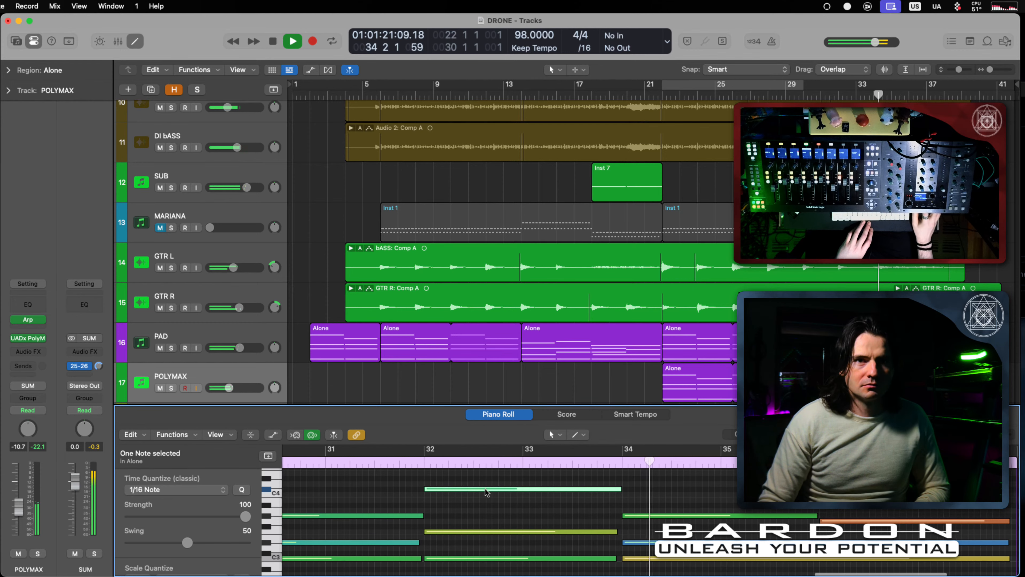
{"action": "scroll", "coordinate": [527, 490], "scroll_direction": "right", "scroll_amount": 1}
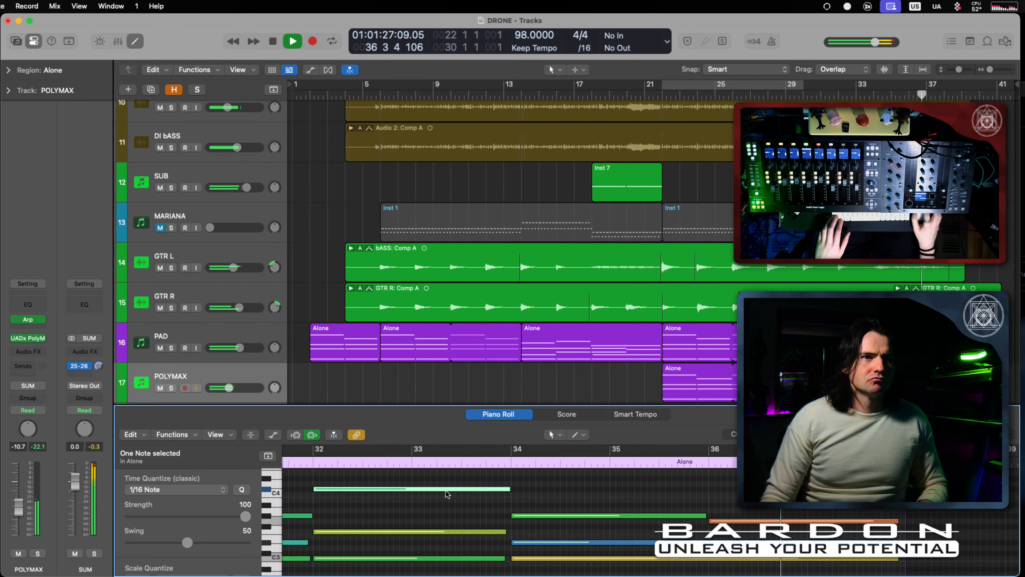
{"action": "scroll", "coordinate": [596, 494], "scroll_direction": "left", "scroll_amount": 2}
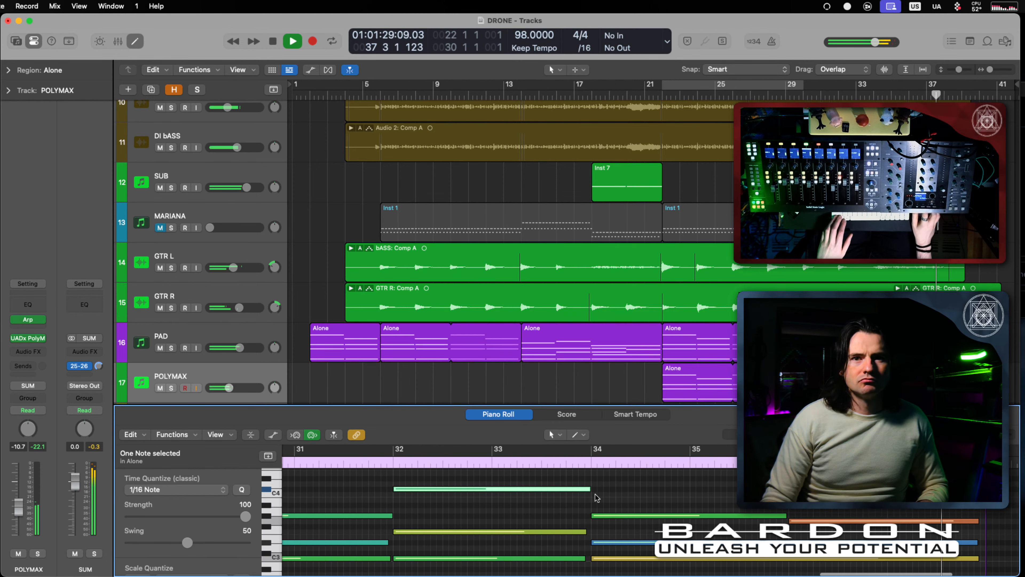
{"action": "key", "text": "space"}
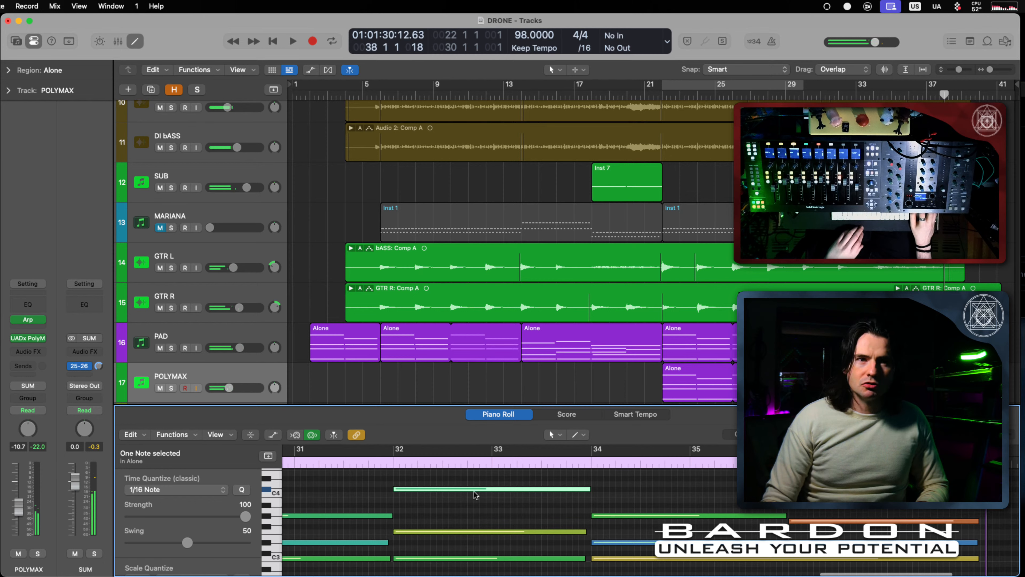
Step: Move the top note of the bar 32 chord to C4 and audition the region from just before bar 30 to bar 38
{"action": "left_click_drag", "start_coordinate": [476, 489], "coordinate": [475, 496]}
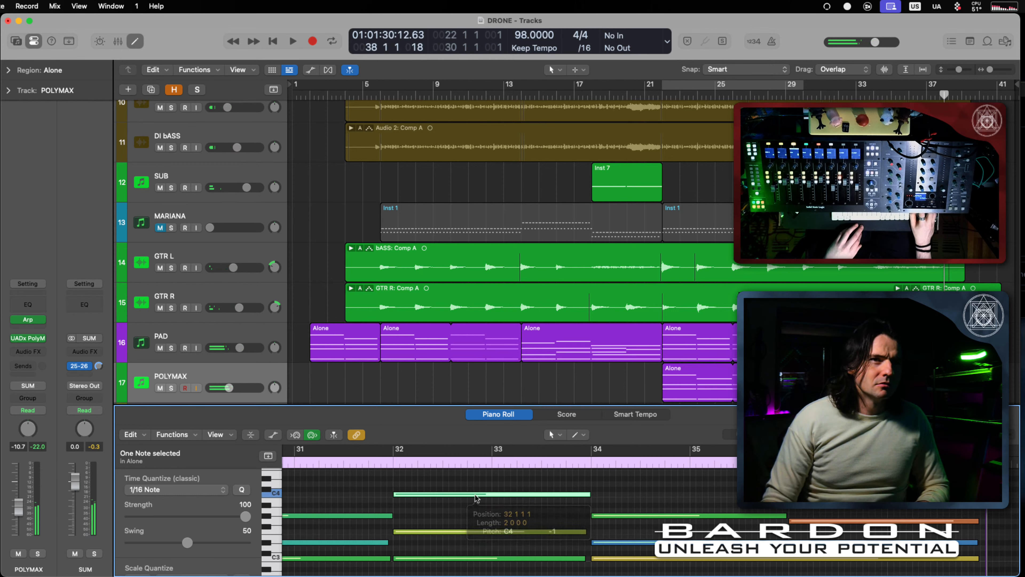
{"action": "scroll", "coordinate": [476, 496], "scroll_direction": "left", "scroll_amount": 4}
{"action": "left_click", "coordinate": [366, 462]}
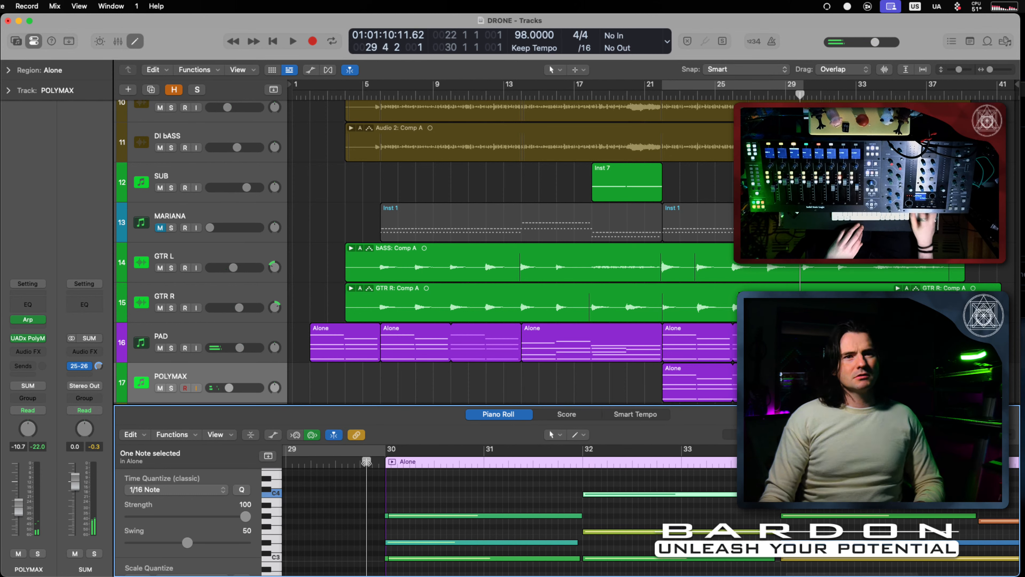
{"action": "key", "text": "space"}
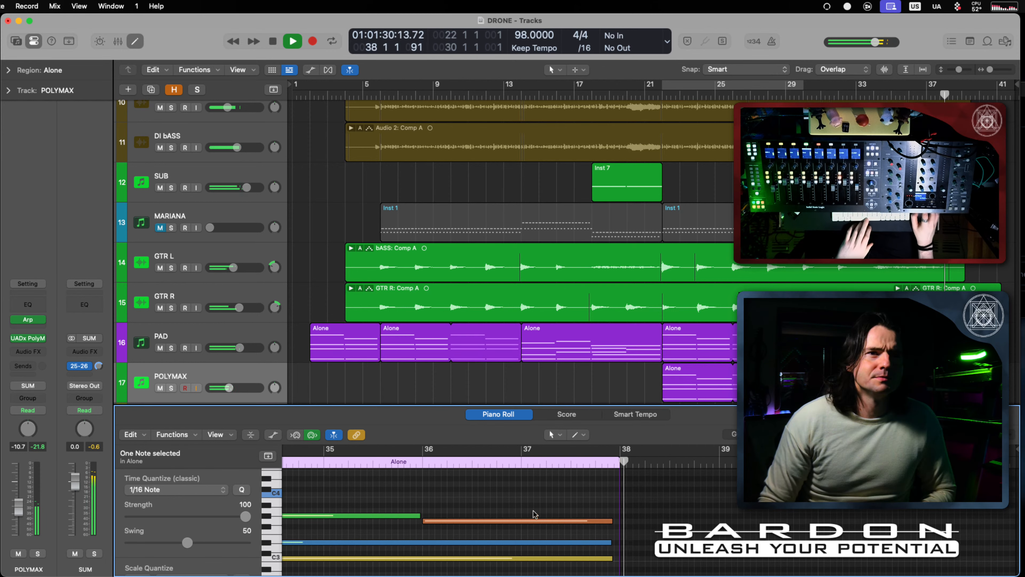
{"action": "key", "text": "space"}
Step: Lower the bottom note of the bar 30 chord to G#2 and delete the short leftover C3 note at its start
{"action": "scroll", "coordinate": [462, 490], "scroll_direction": "left", "scroll_amount": 7}
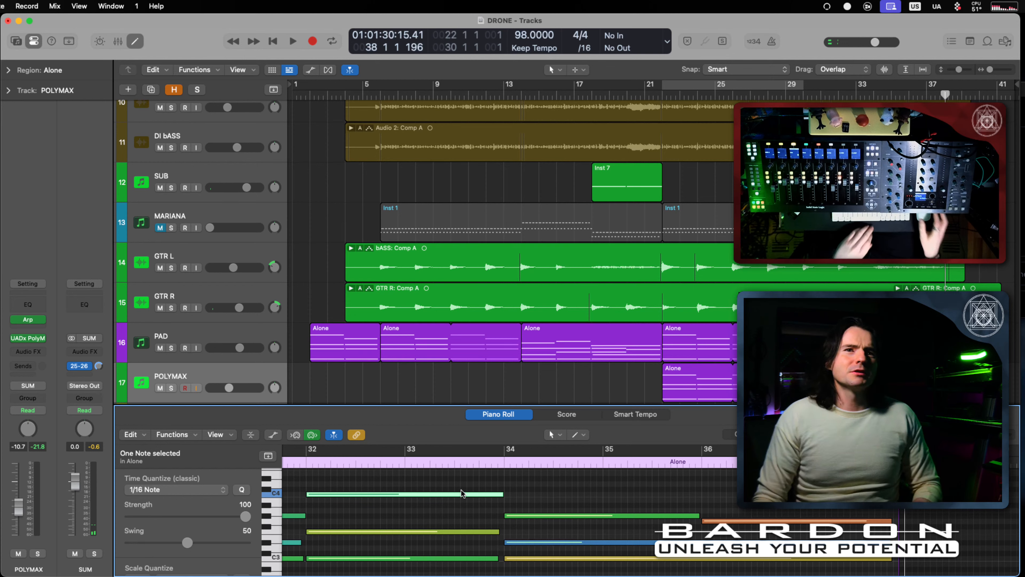
{"action": "scroll", "coordinate": [463, 492], "scroll_direction": "left", "scroll_amount": 3}
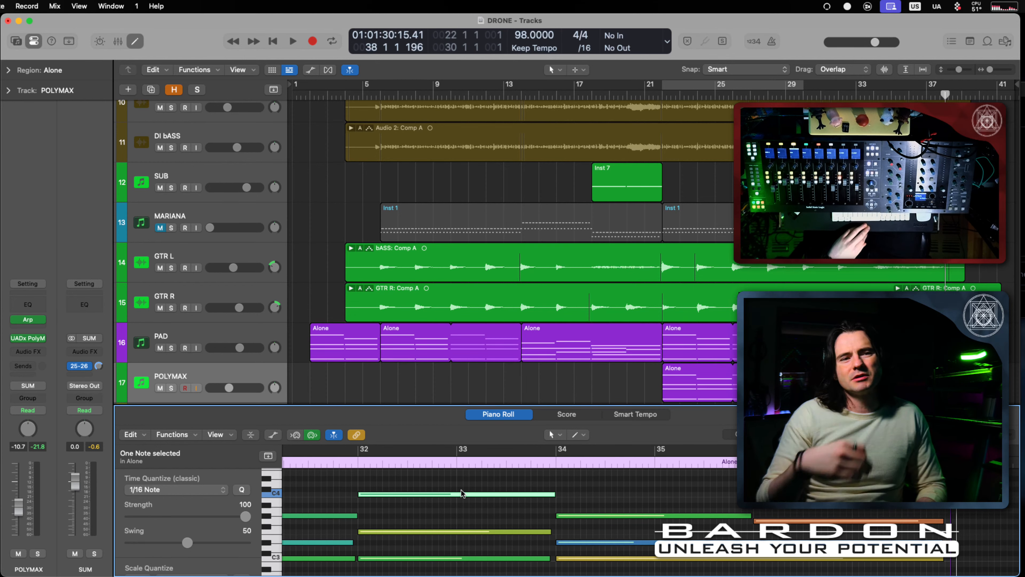
{"action": "scroll", "coordinate": [577, 511], "scroll_direction": "left", "scroll_amount": 5}
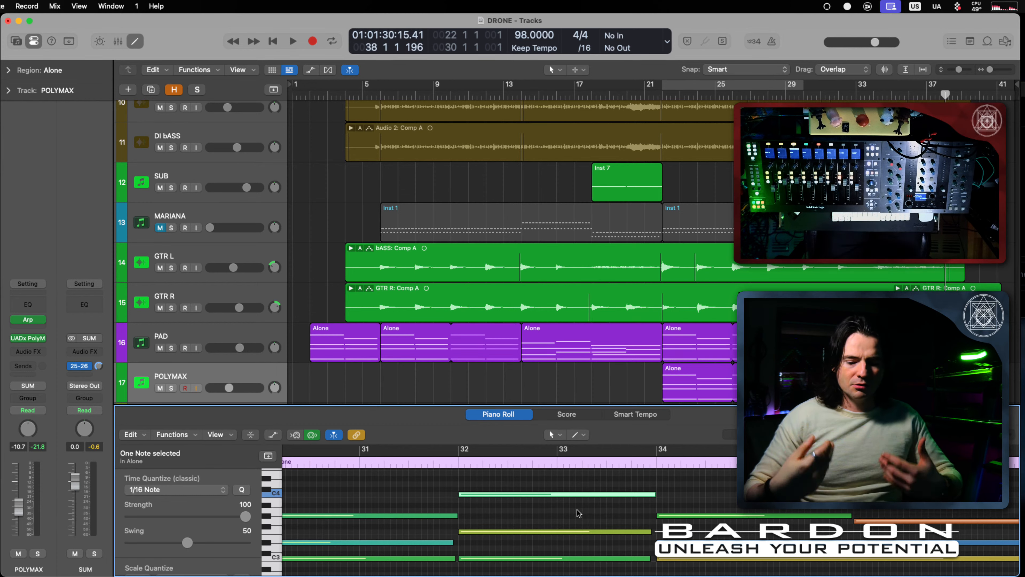
{"action": "scroll", "coordinate": [577, 510], "scroll_direction": "left", "scroll_amount": 2}
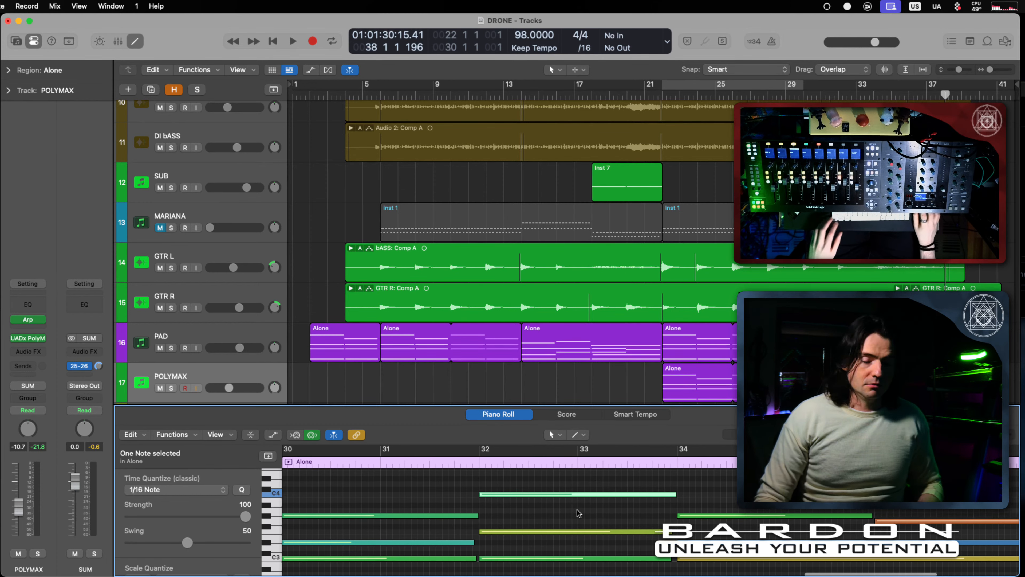
{"action": "scroll", "coordinate": [577, 510], "scroll_direction": "left", "scroll_amount": 5}
{"action": "scroll", "coordinate": [577, 509], "scroll_direction": "down", "scroll_amount": 2}
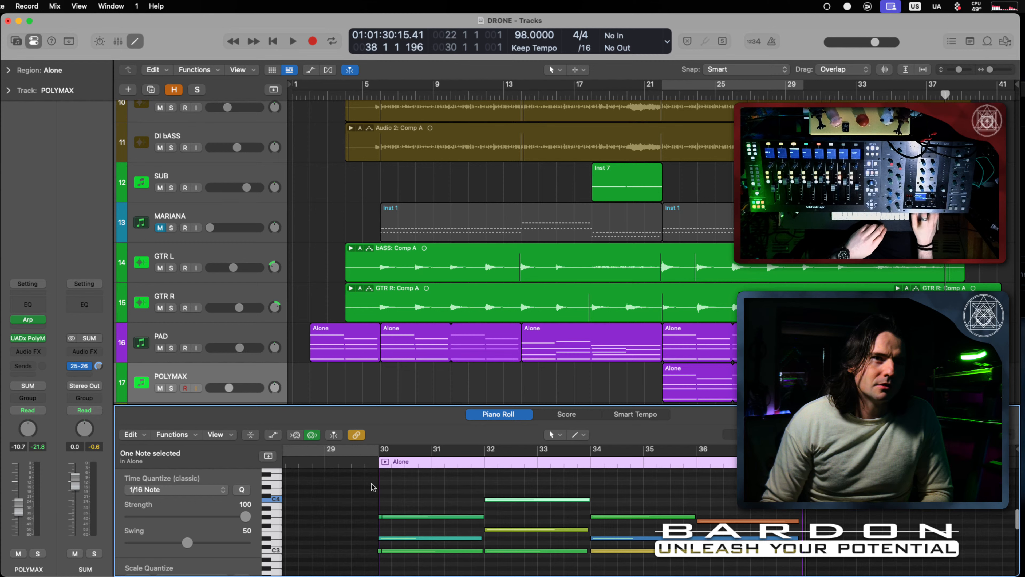
{"action": "left_click", "coordinate": [444, 489]}
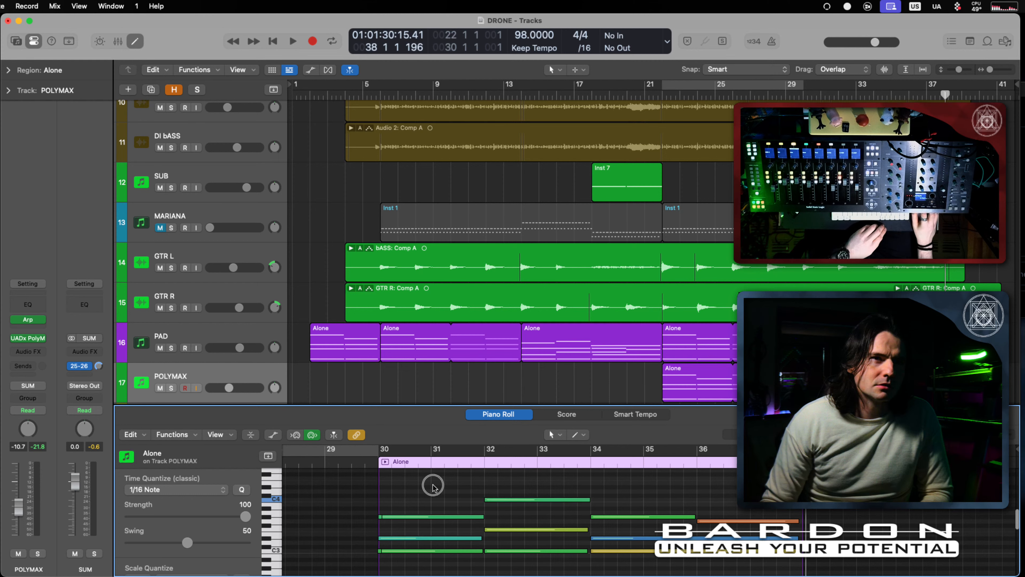
{"action": "scroll", "coordinate": [436, 489], "scroll_direction": "down", "scroll_amount": 3}
{"action": "left_click", "coordinate": [444, 526]}
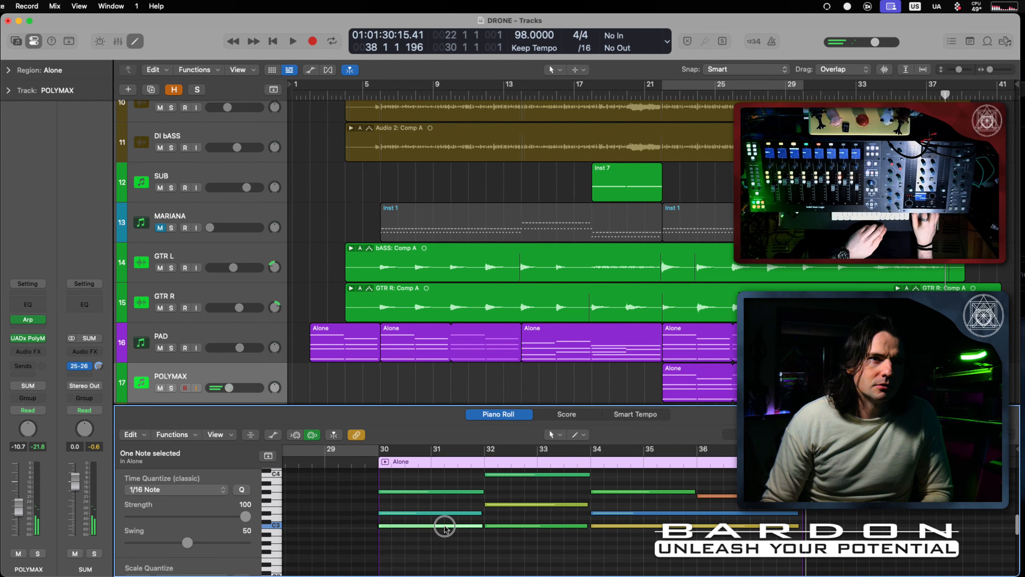
{"action": "left_click_drag", "start_coordinate": [439, 529], "coordinate": [436, 546]}
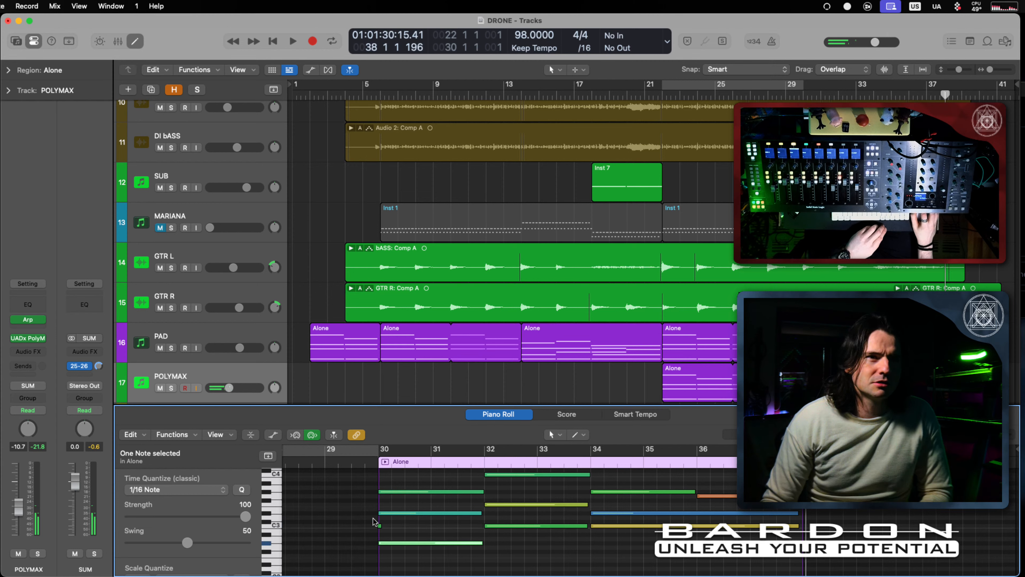
{"action": "left_click_drag", "start_coordinate": [358, 519], "coordinate": [401, 529]}
{"action": "key", "text": "Delete"}
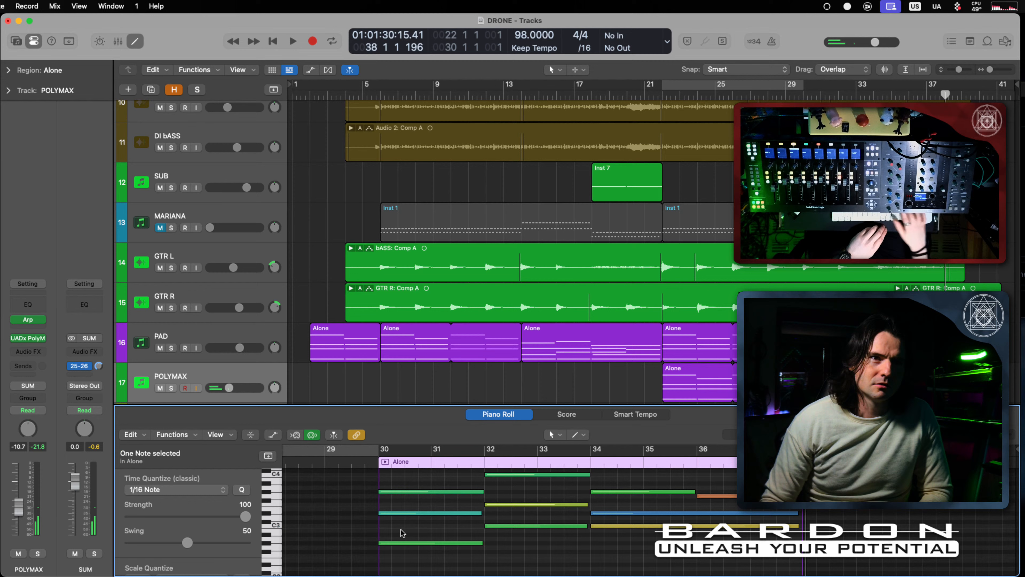
Step: Lower the bottom note of the bar 32 chord to G#2 and audition the change from just before bar 30
{"action": "left_click", "coordinate": [375, 461]}
{"action": "left_click", "coordinate": [538, 526]}
{"action": "left_click_drag", "start_coordinate": [537, 529], "coordinate": [537, 546]}
{"action": "key", "text": "space"}
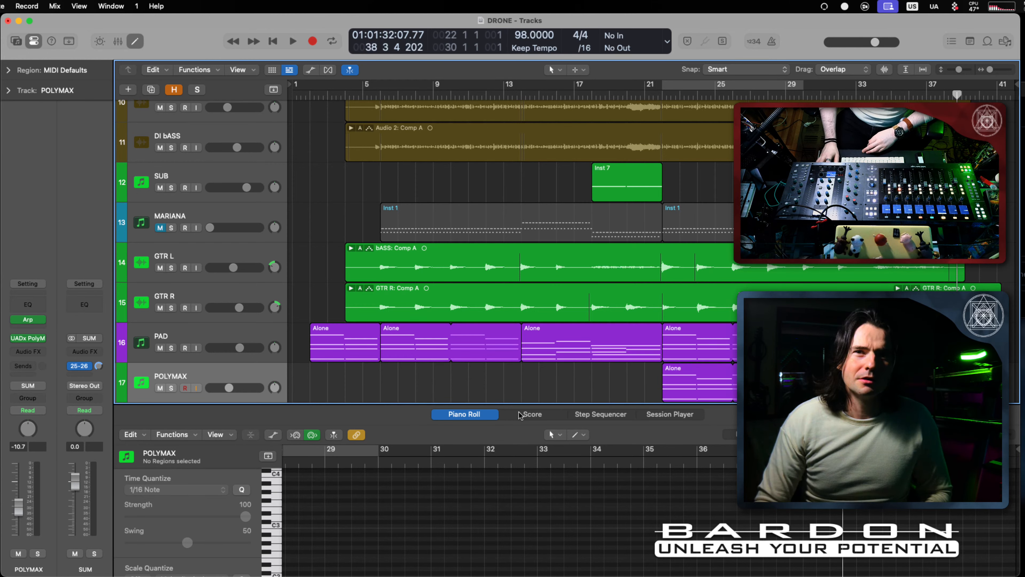
Step: Switch to the YouTube Studio livestream page to check the stream's status and analytics, and come back to the DRONE project's desktop
{"action": "key", "text": "super+Tab"}
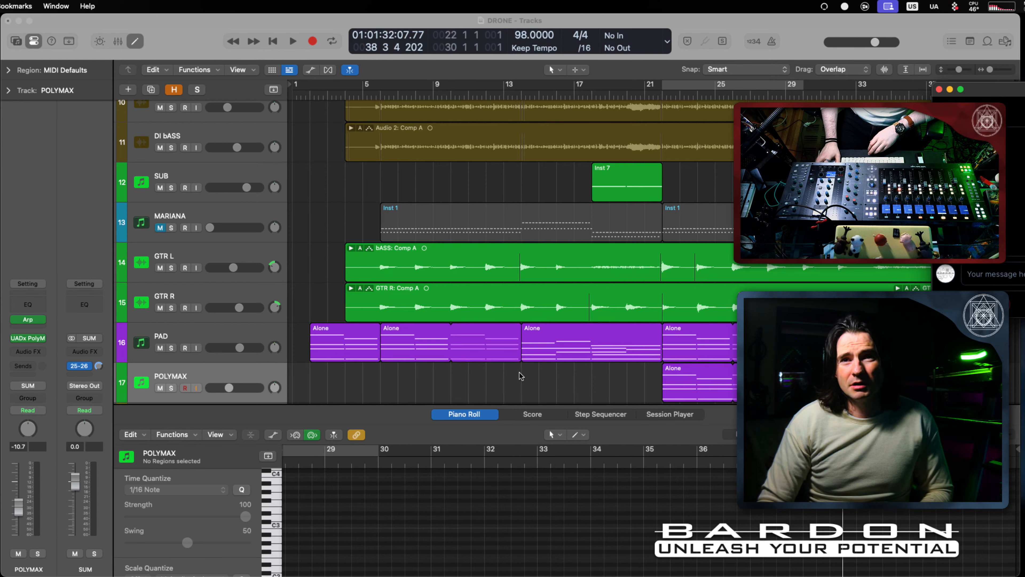
{"action": "key", "text": "ctrl+Left"}
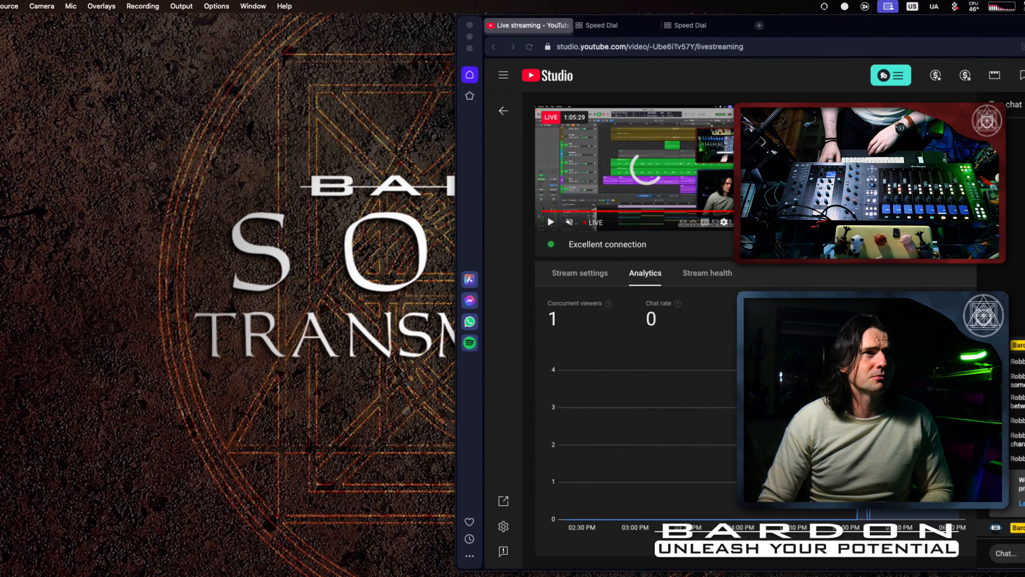
{"action": "key", "text": "ctrl+Up"}
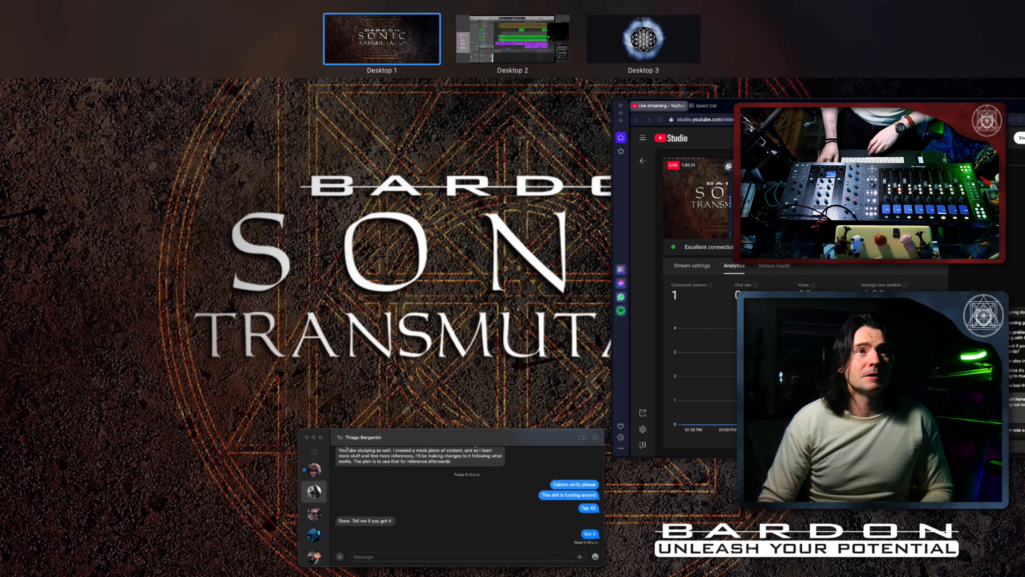
{"action": "left_click", "coordinate": [464, 43]}
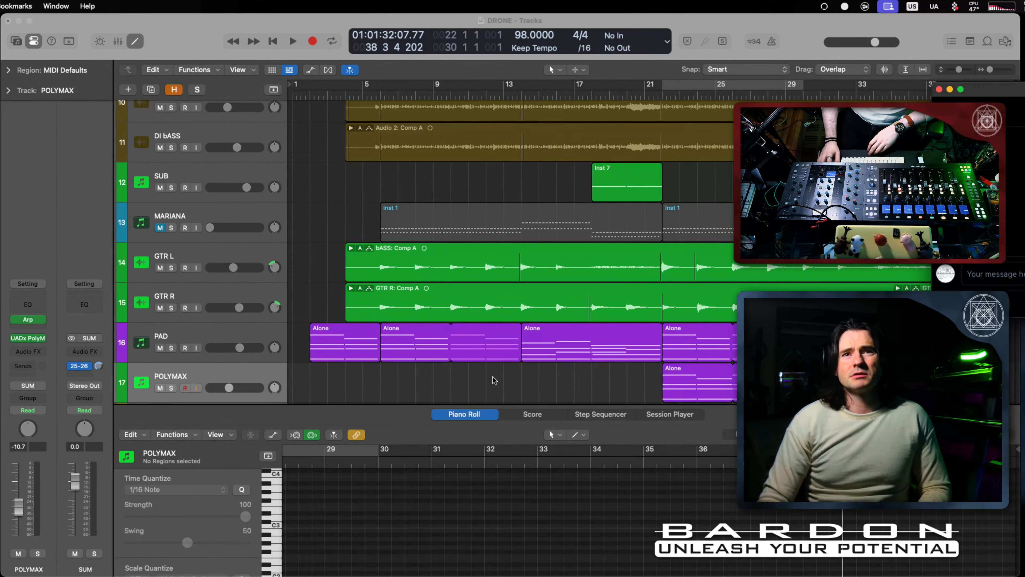
{"action": "key", "text": "ctrl+Left"}
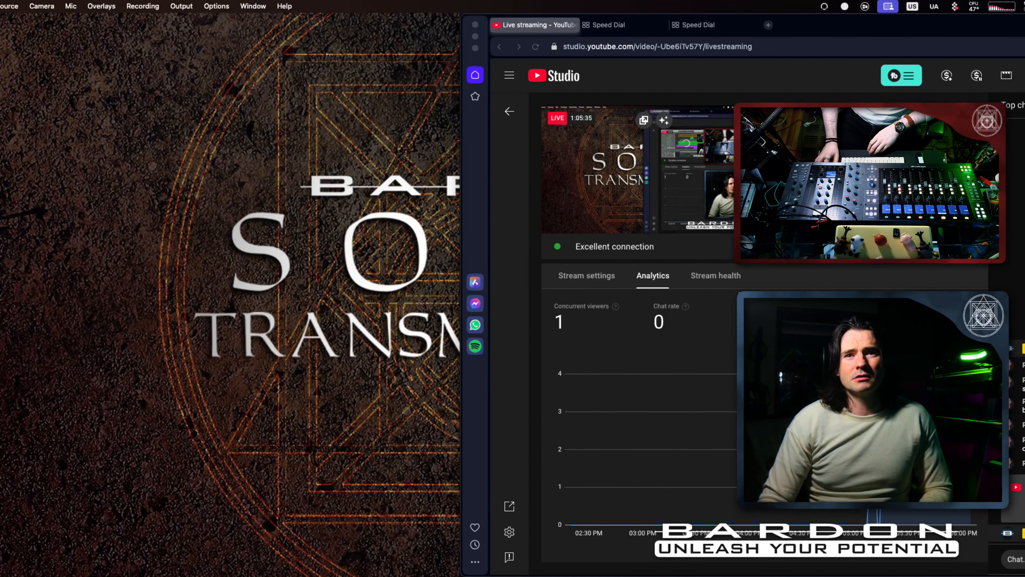
{"action": "key", "text": "ctrl+Right"}
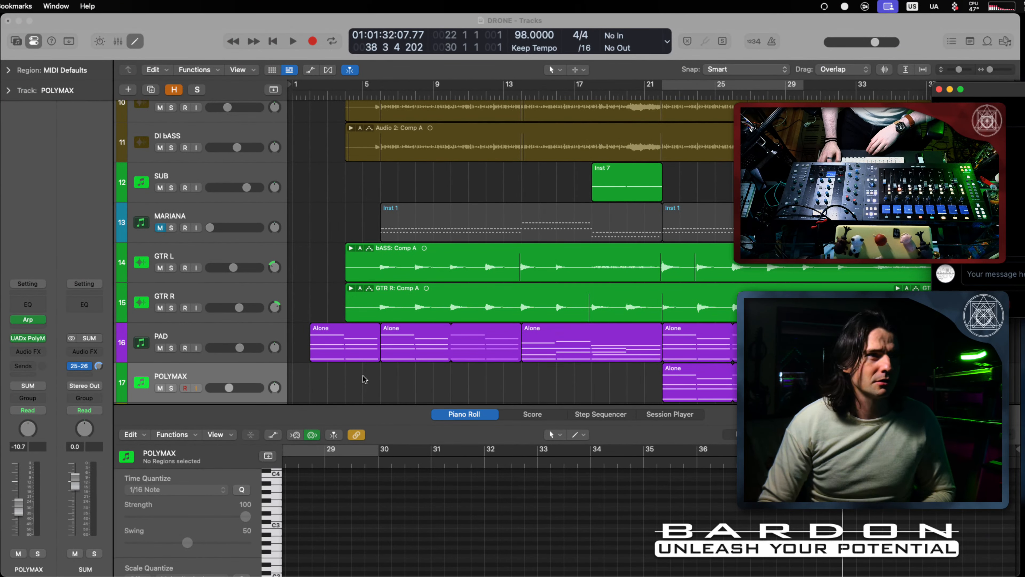
Step: Return to the DRONE project in Logic Pro and select the POLYMAX region starting at bar 30 to show its notes
{"action": "left_click", "coordinate": [476, 380]}
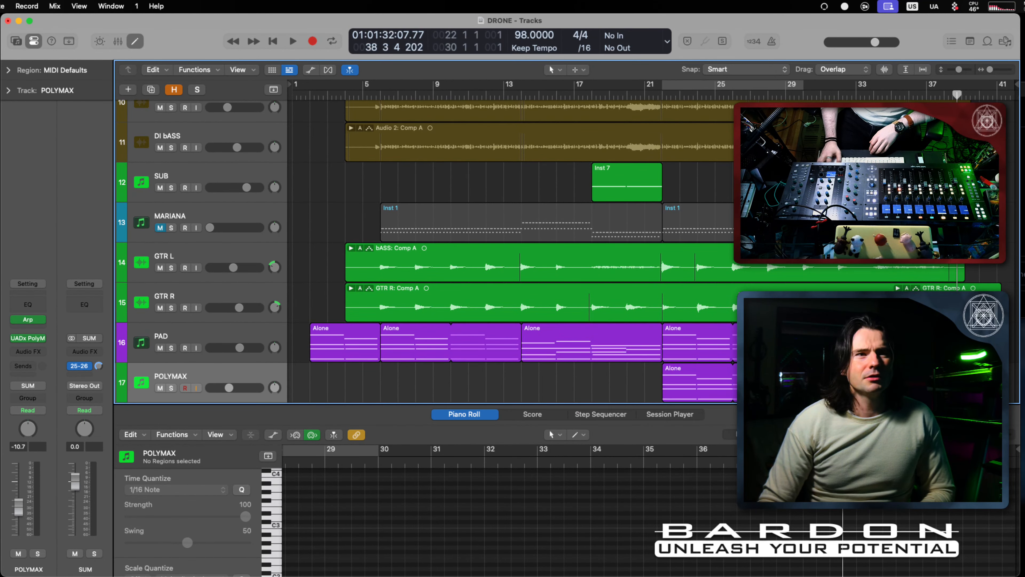
{"action": "left_click", "coordinate": [872, 383]}
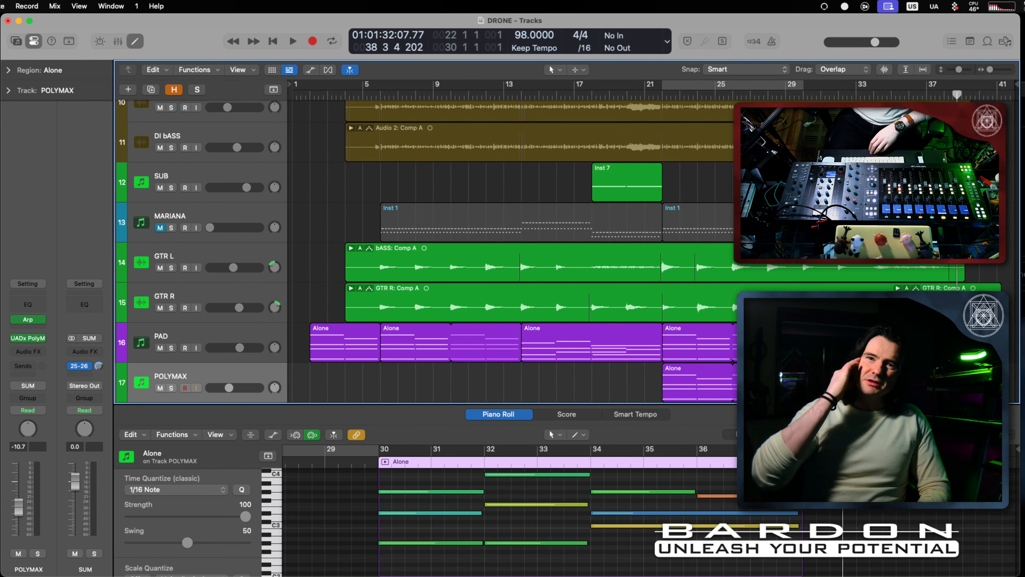
Step: Play the arrangement from bar 21 and lower the POLYMAX track volume to -13.4 dB
{"action": "scroll", "coordinate": [505, 250], "scroll_direction": "down", "scroll_amount": 3}
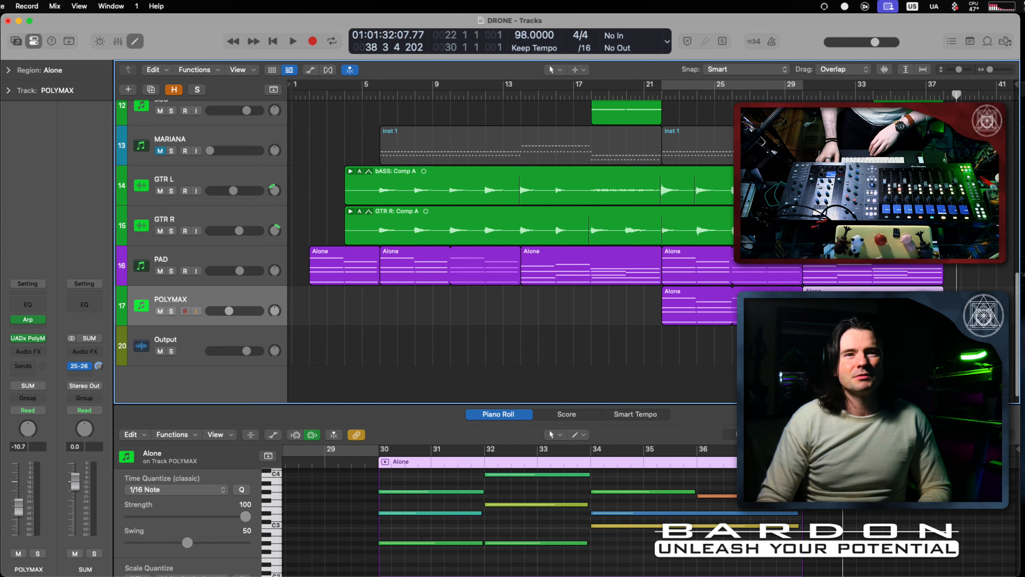
{"action": "left_click", "coordinate": [655, 96]}
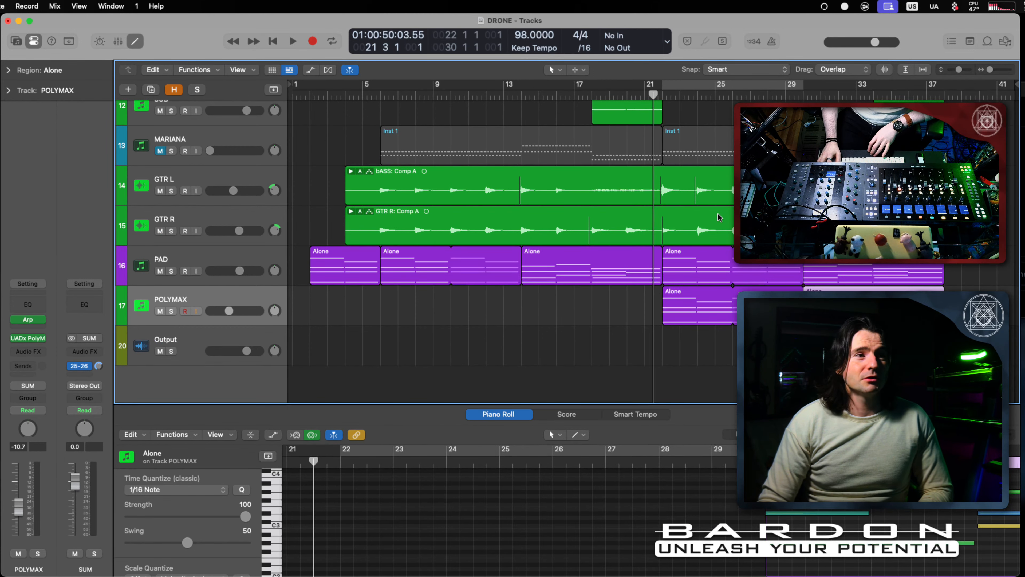
{"action": "key", "text": "space"}
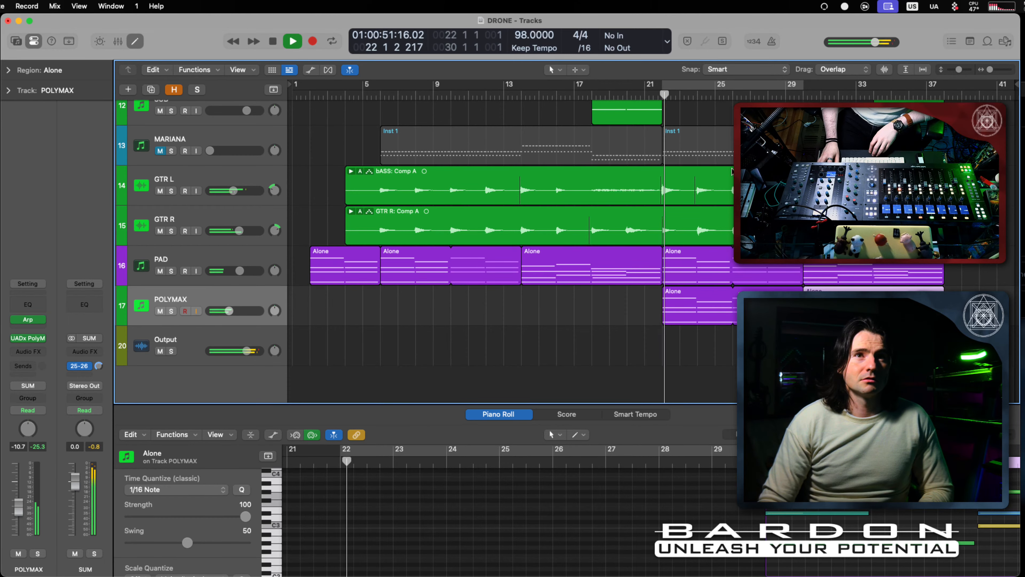
{"action": "key", "text": "ctrl+Left"}
{"action": "key", "text": "ctrl+Right"}
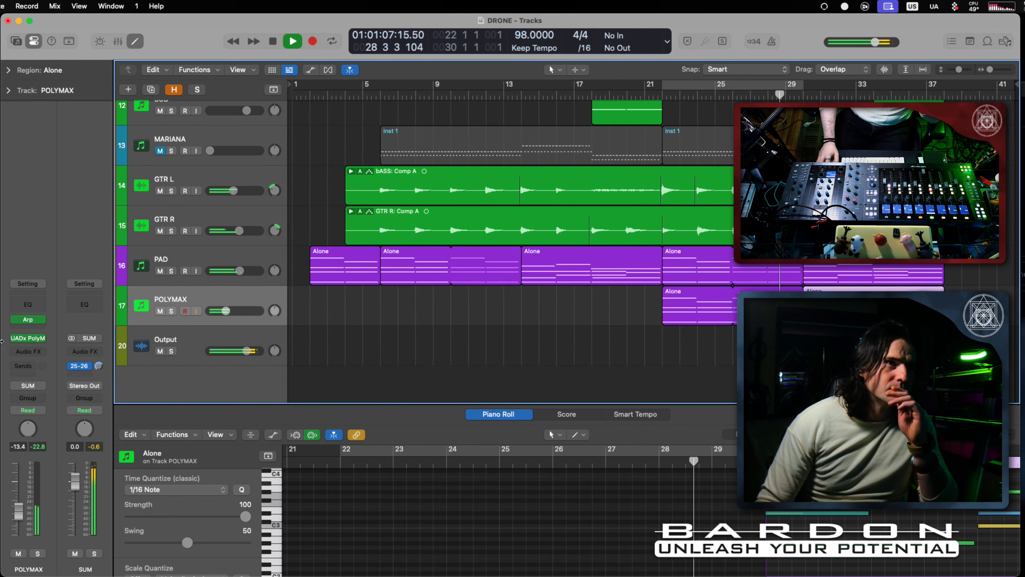
Step: Adjust the Space FX amount in POLYMAX's PolyMAX synth during playback, and stop and close the plug-in window
{"action": "left_click", "coordinate": [28, 338]}
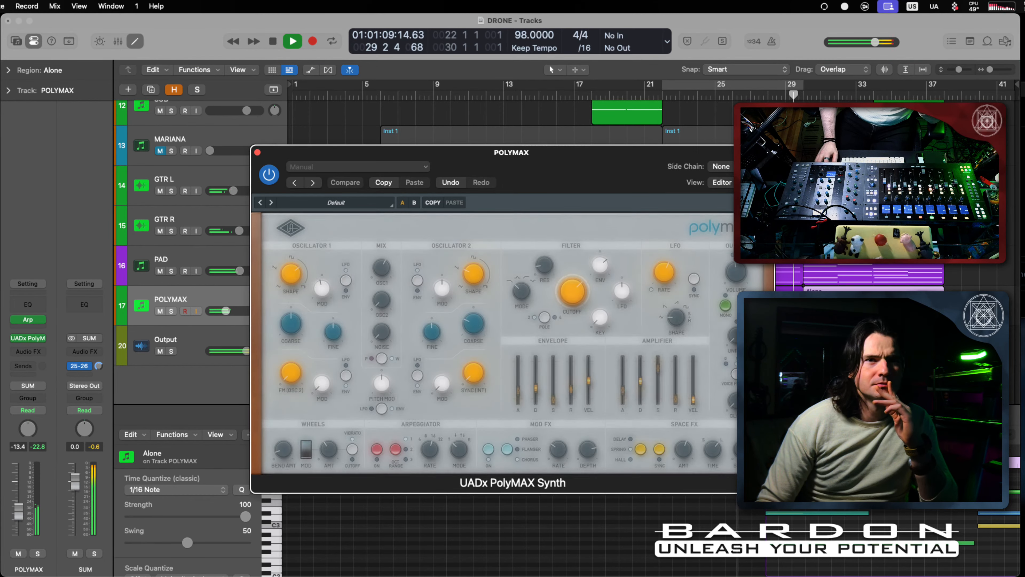
{"action": "left_click_drag", "start_coordinate": [689, 447], "coordinate": [691, 429]}
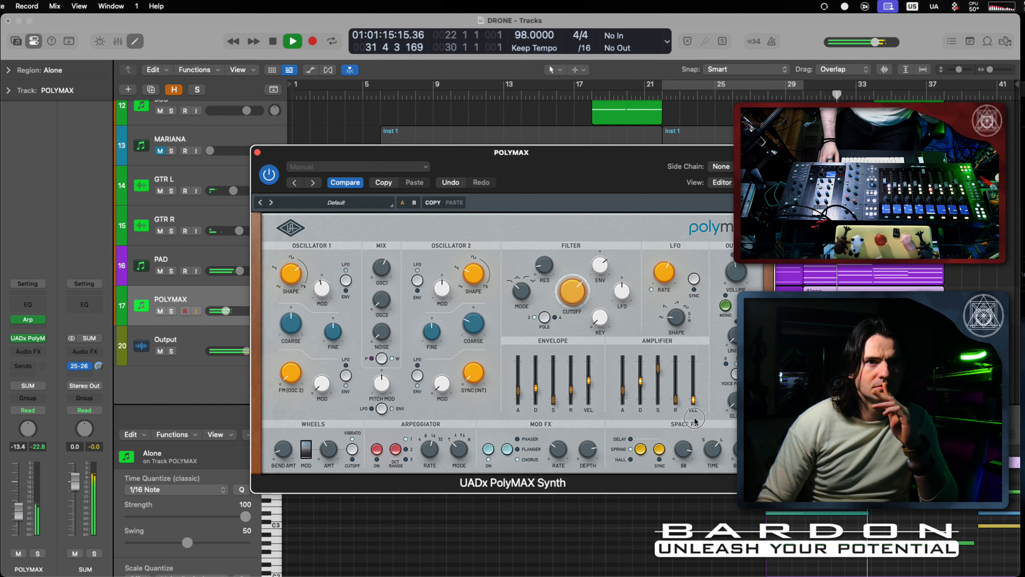
{"action": "left_click_drag", "start_coordinate": [695, 421], "coordinate": [695, 433]}
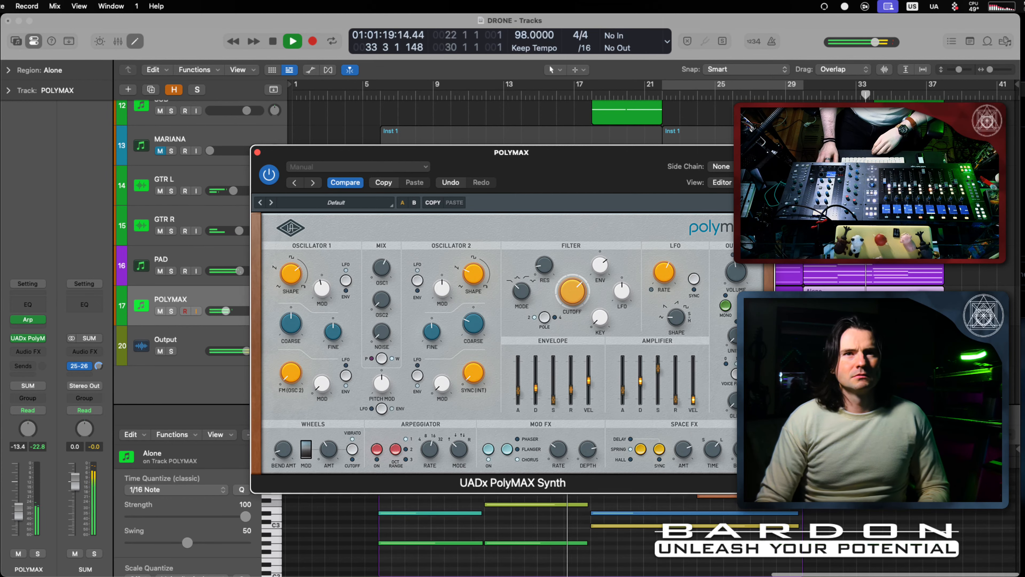
{"action": "mouse_move", "coordinate": [674, 280]}
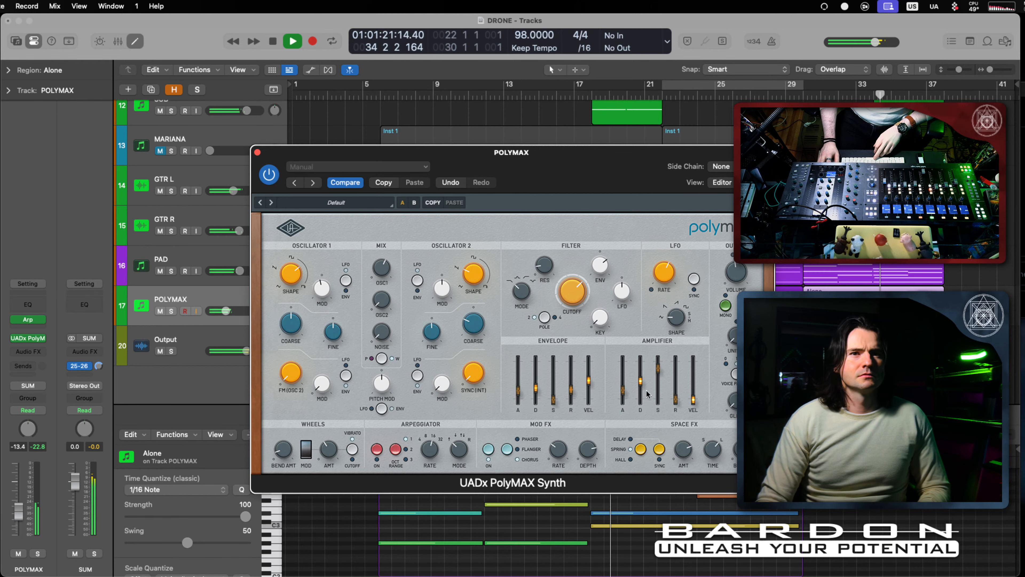
{"action": "key", "text": "space"}
{"action": "key", "text": "super+w"}
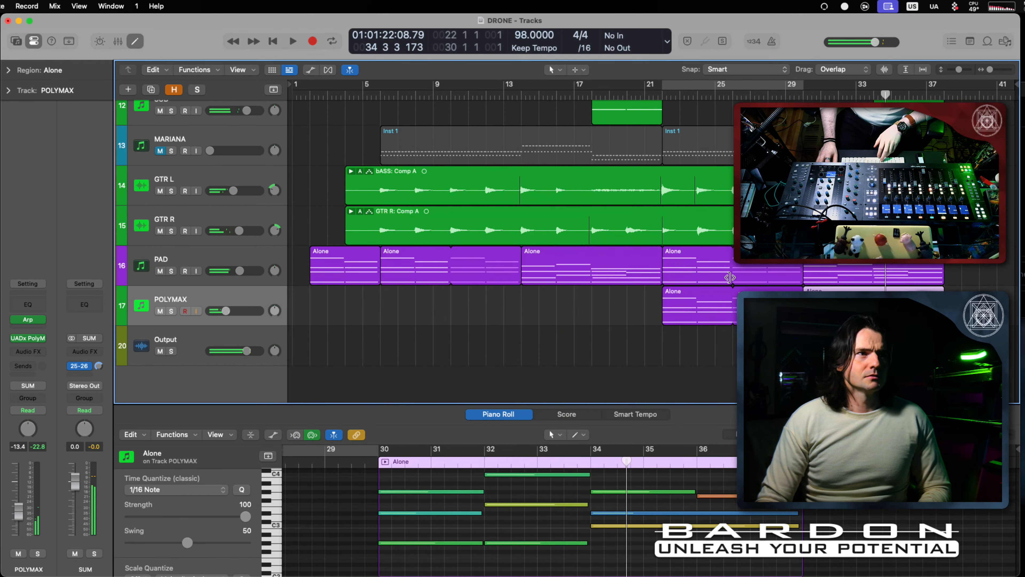
Step: Compare the POLYMAX arpeggio in both sections by playing from just before bar 22 and again from bar 30
{"action": "left_click", "coordinate": [652, 96]}
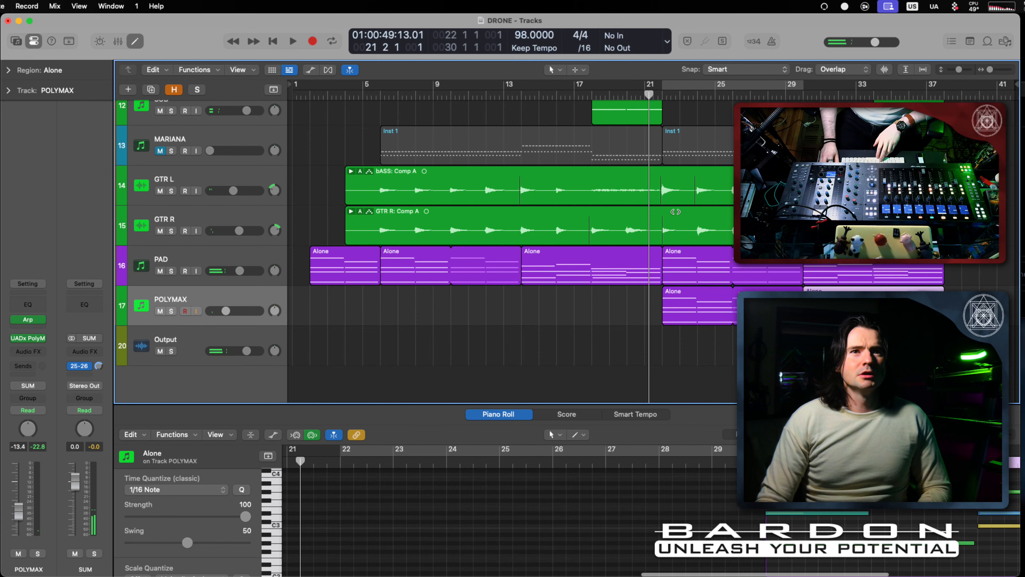
{"action": "left_click", "coordinate": [658, 95]}
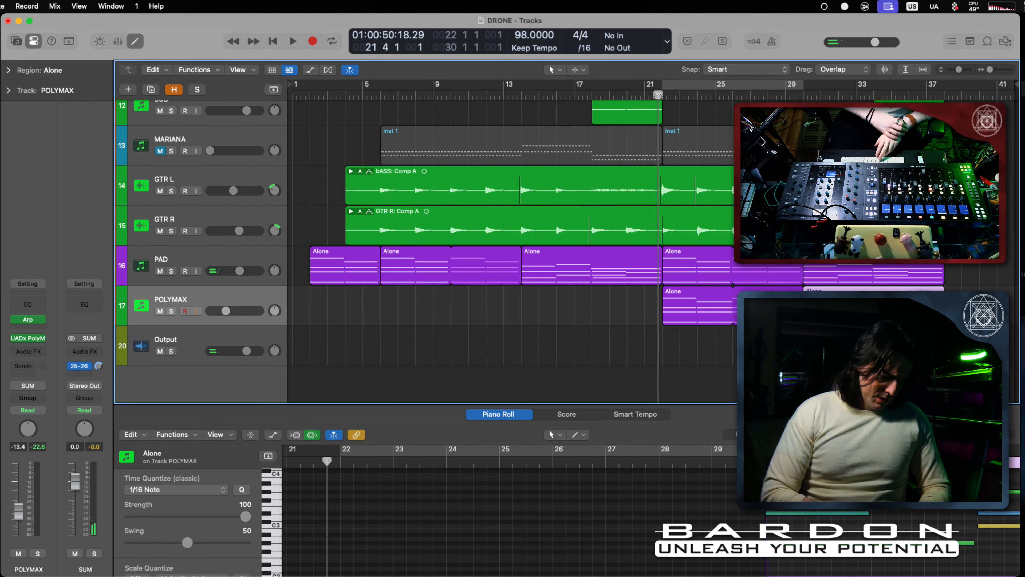
{"action": "left_click", "coordinate": [196, 311]}
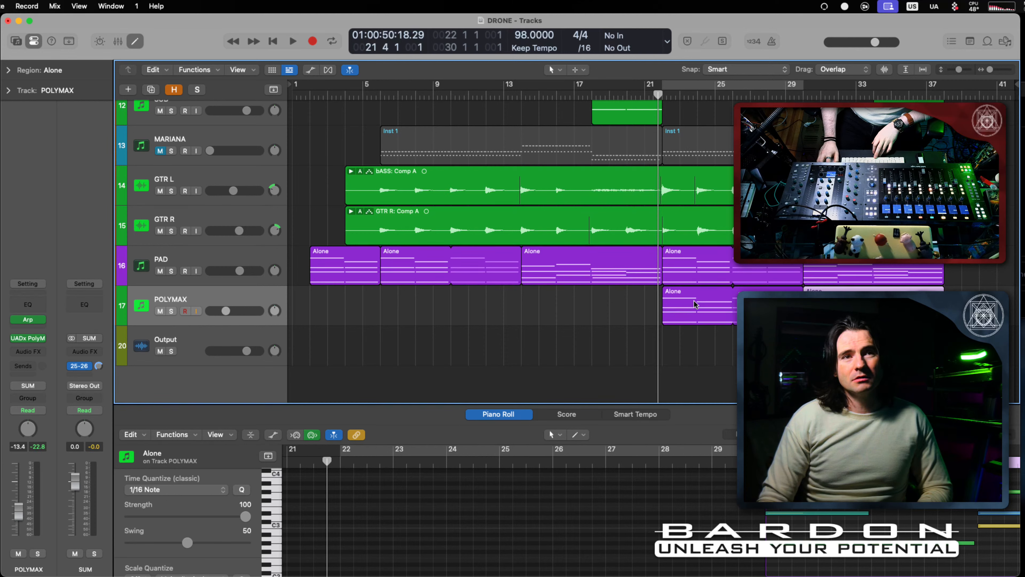
{"action": "key", "text": "space"}
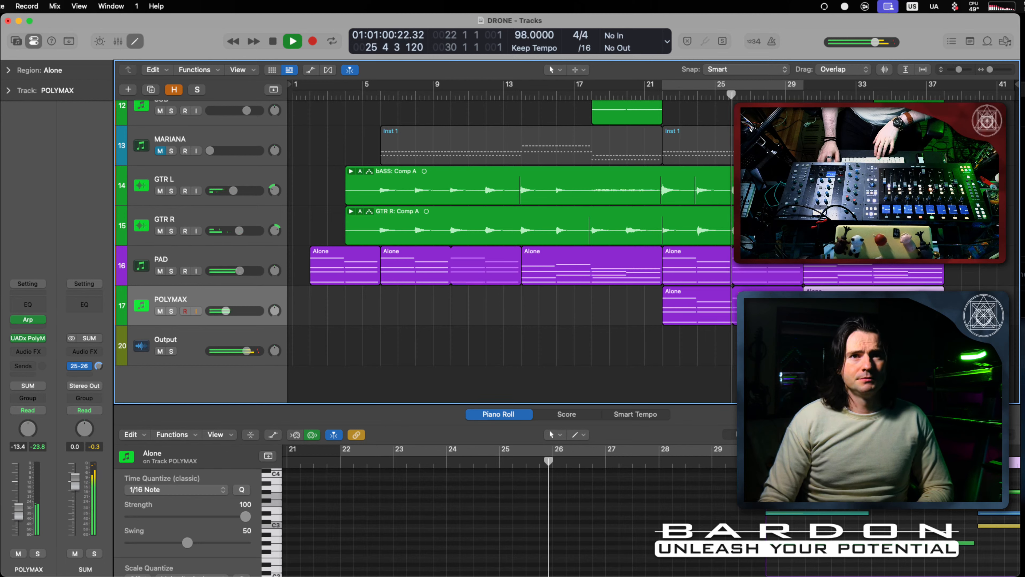
{"action": "key", "text": "space"}
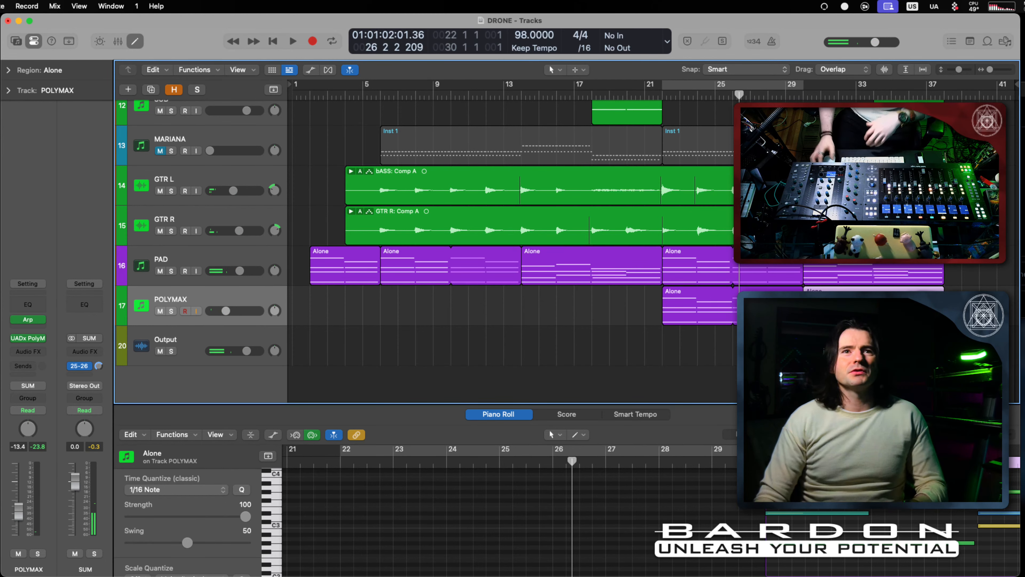
{"action": "left_click", "coordinate": [802, 95]}
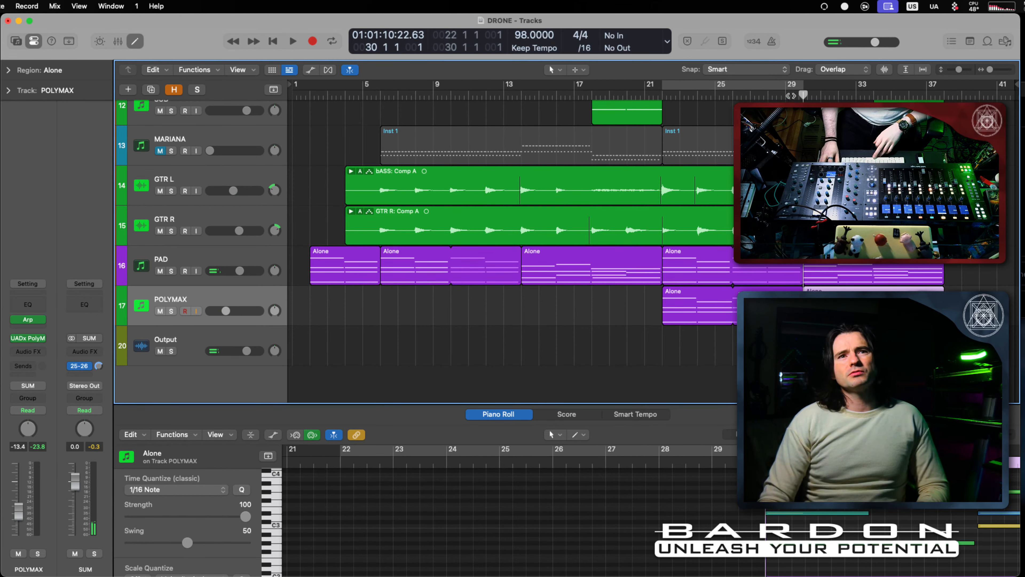
{"action": "key", "text": "space"}
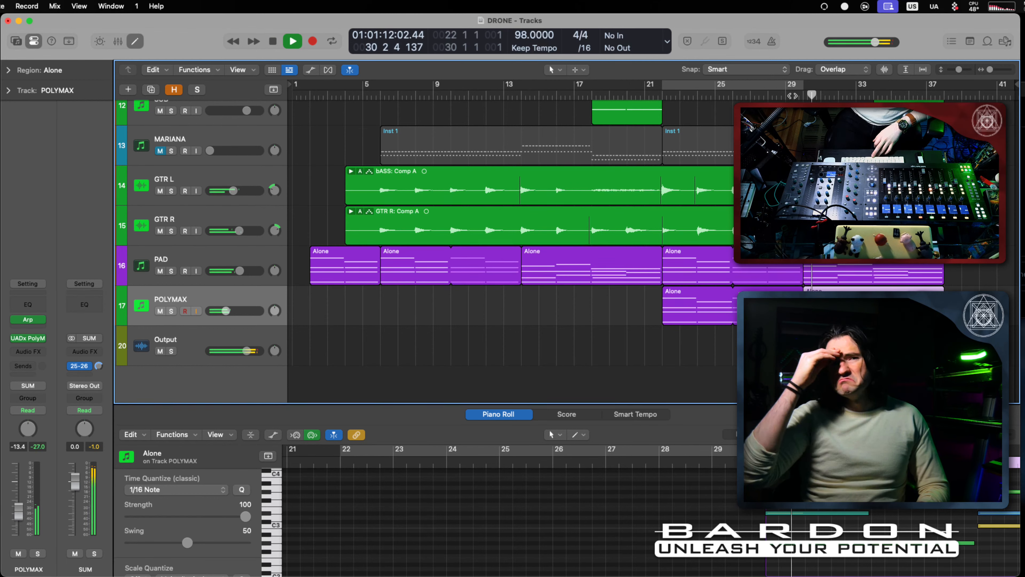
{"action": "key", "text": "space"}
{"action": "scroll", "coordinate": [801, 561], "scroll_direction": "right", "scroll_amount": 10}
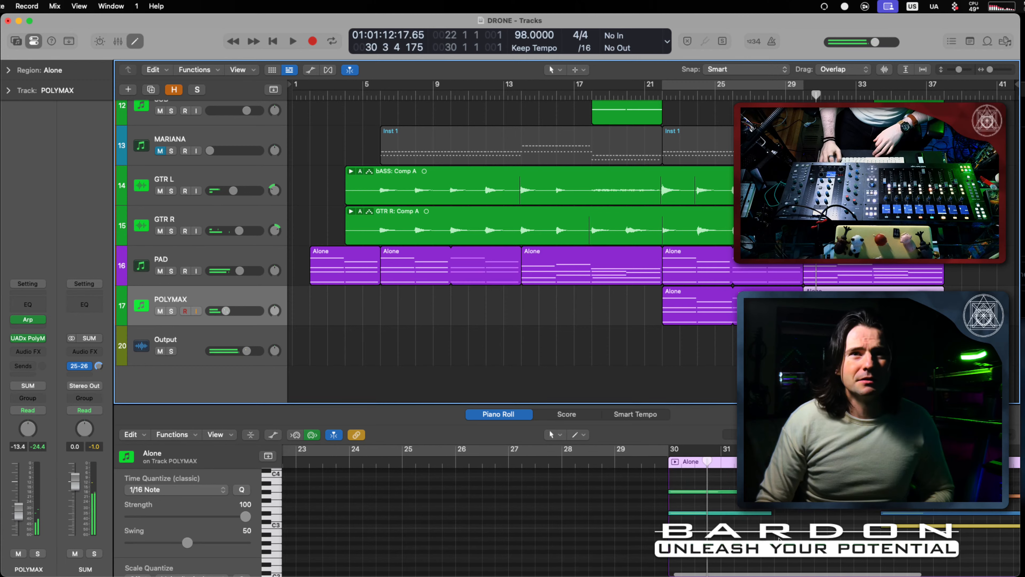
{"action": "scroll", "coordinate": [626, 516], "scroll_direction": "up", "scroll_amount": 3}
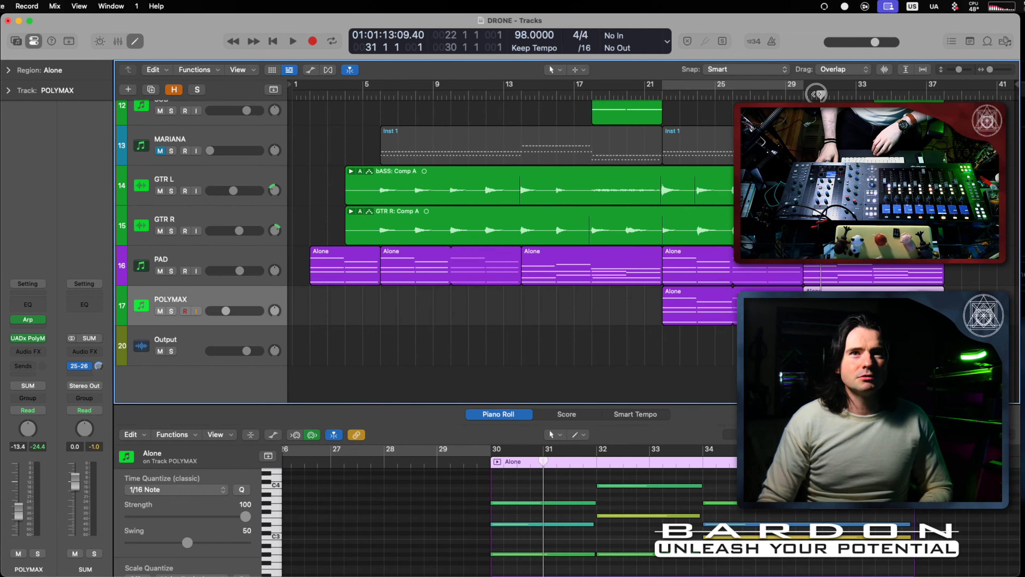
Step: Place the playhead at bar 30 and show automation for the Arpeggiator's Rate parameter on the POLYMAX track
{"action": "left_click_drag", "start_coordinate": [820, 95], "coordinate": [803, 94]}
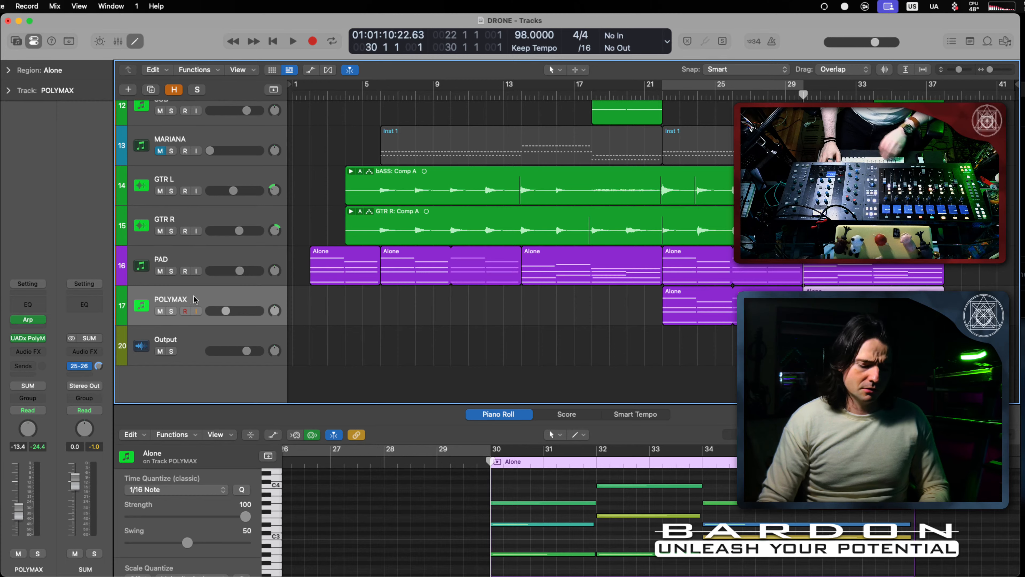
{"action": "key", "text": "a"}
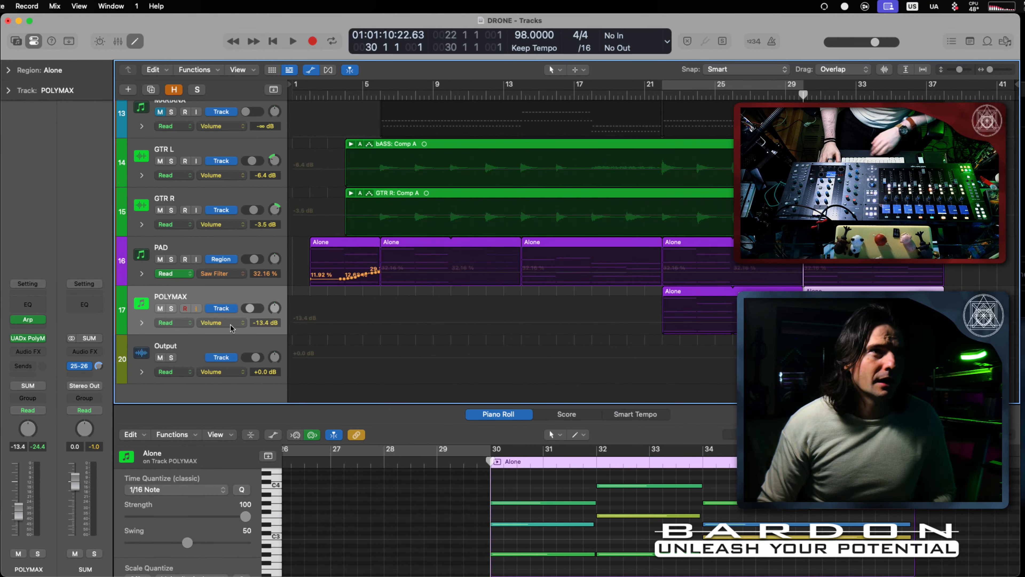
{"action": "left_click", "coordinate": [239, 327]}
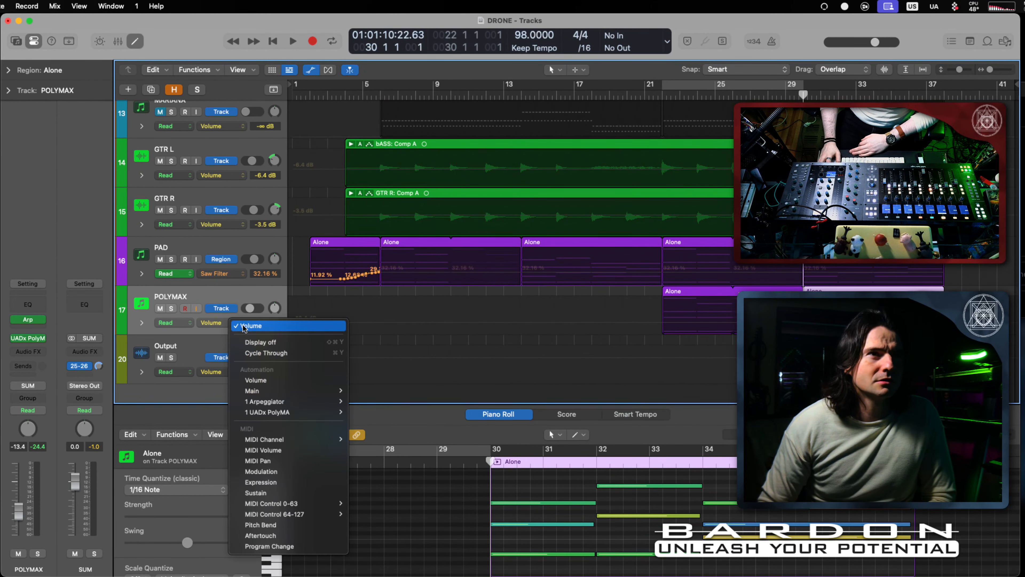
{"action": "mouse_move", "coordinate": [282, 401]}
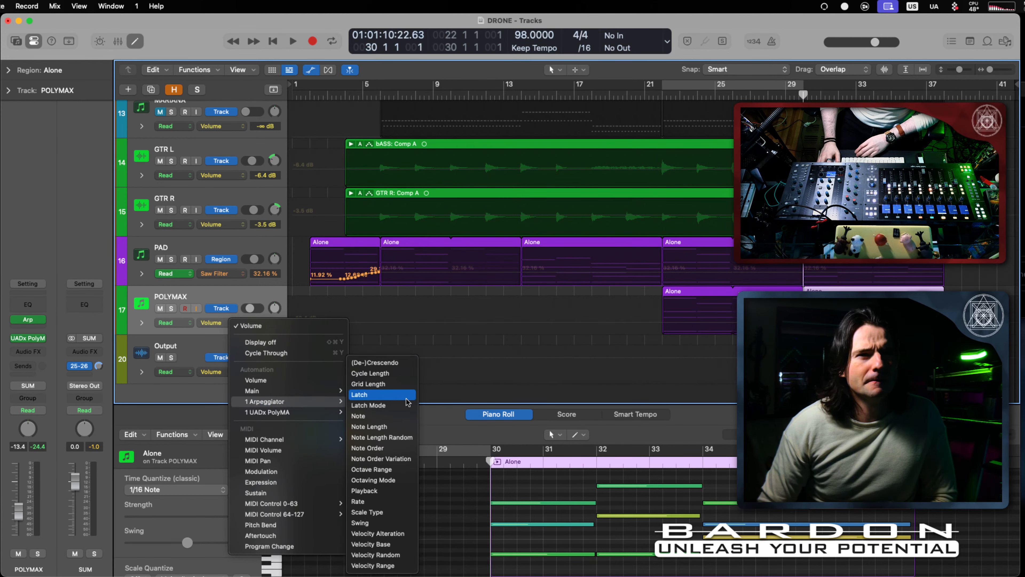
{"action": "left_click", "coordinate": [398, 502]}
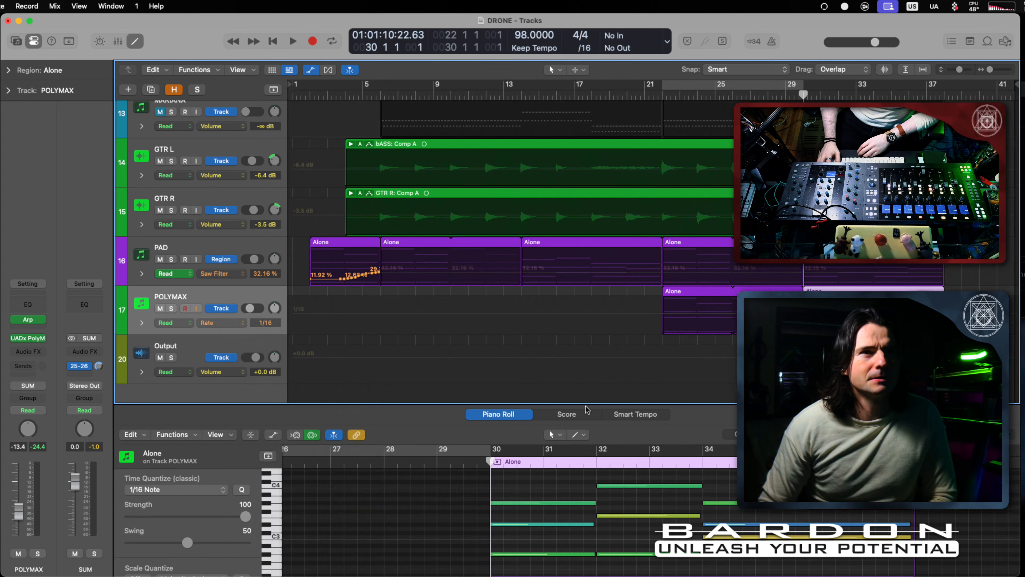
Step: Automate the POLYMAX Arpeggiator rate to switch from 1/16 to 1/8 at bar 30 and audition the transition
{"action": "left_click", "coordinate": [29, 321]}
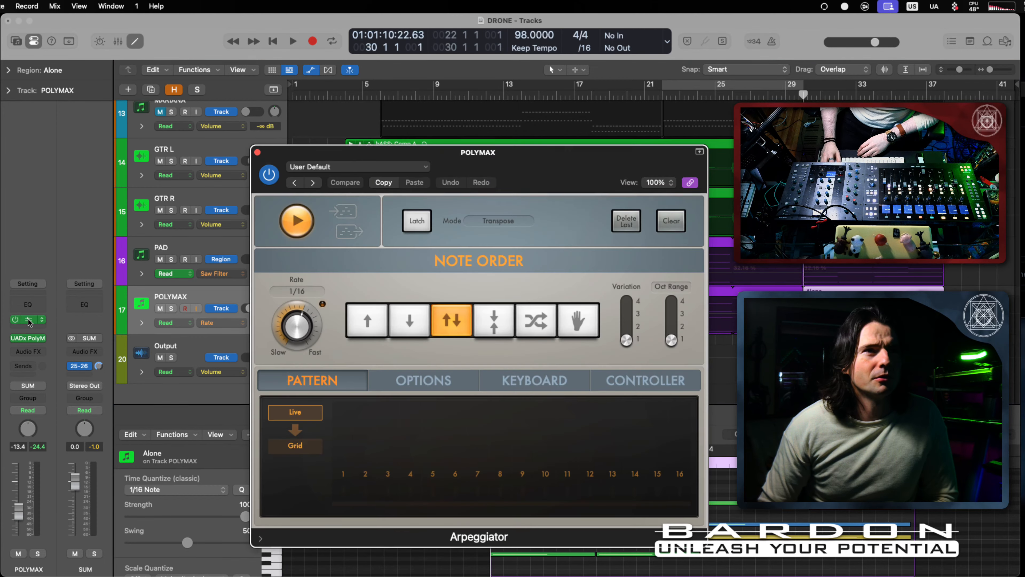
{"action": "left_click", "coordinate": [30, 321]}
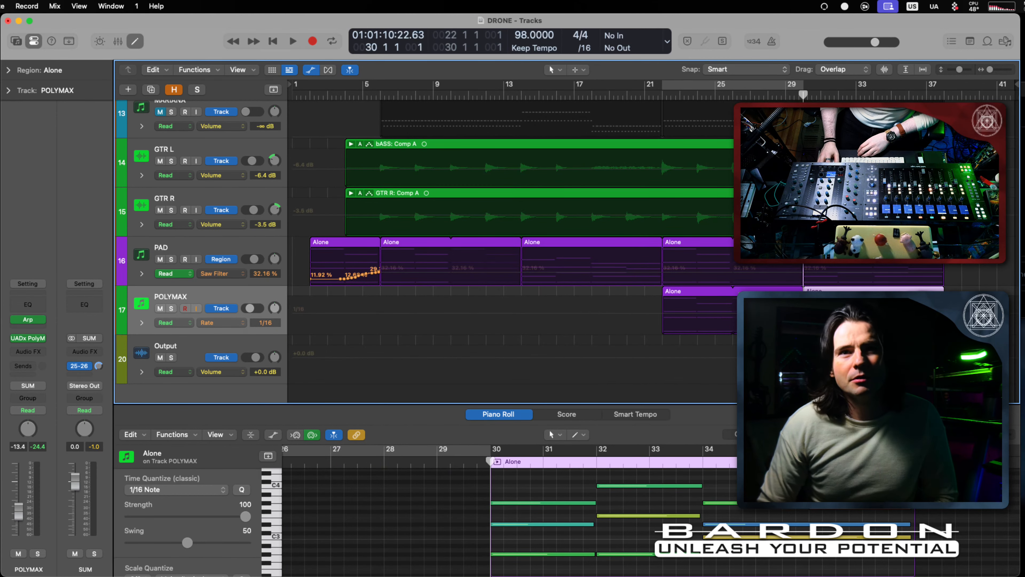
{"action": "left_click", "coordinate": [804, 313]}
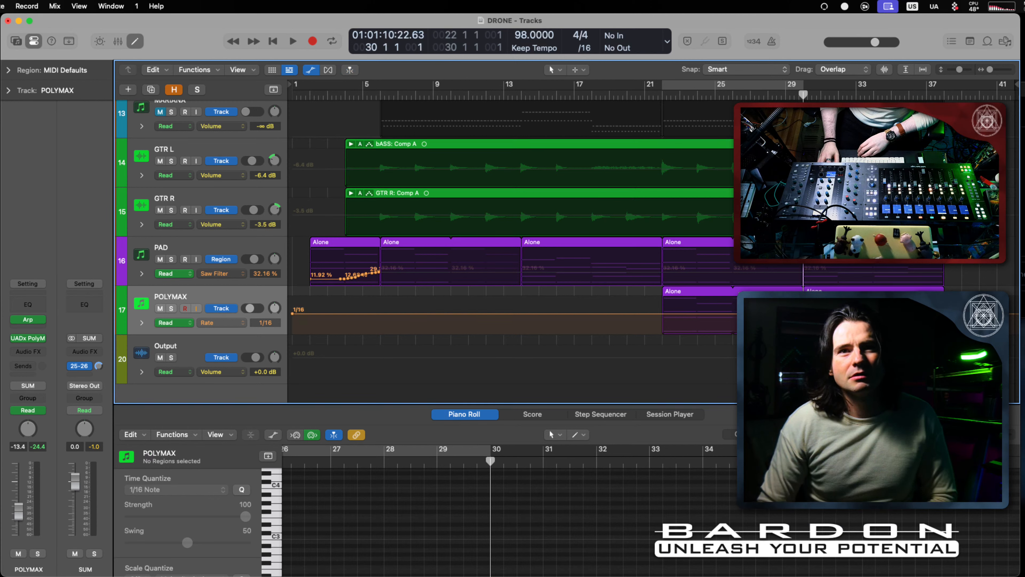
{"action": "left_click", "coordinate": [803, 318]}
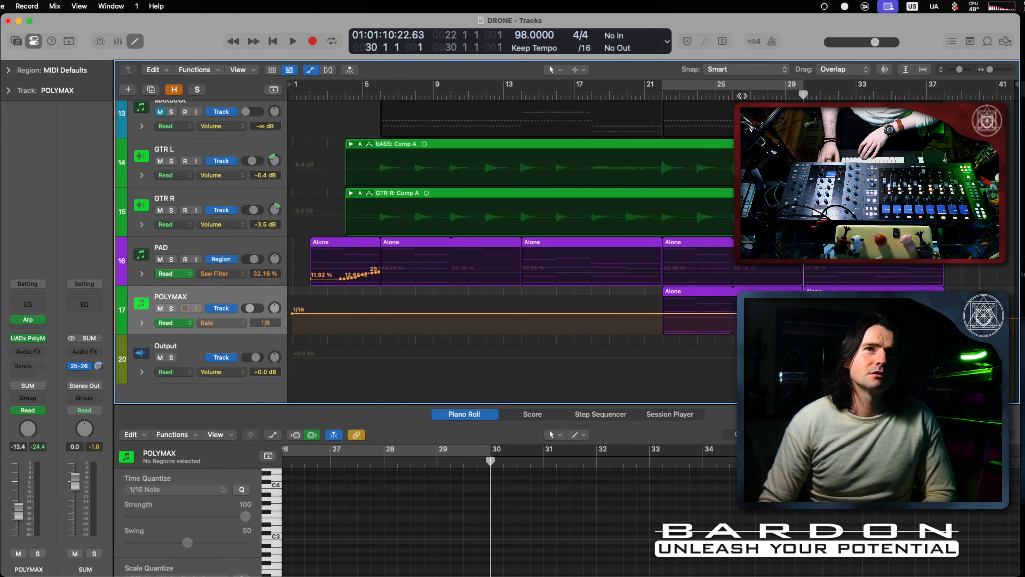
{"action": "left_click", "coordinate": [726, 96]}
{"action": "key", "text": "space"}
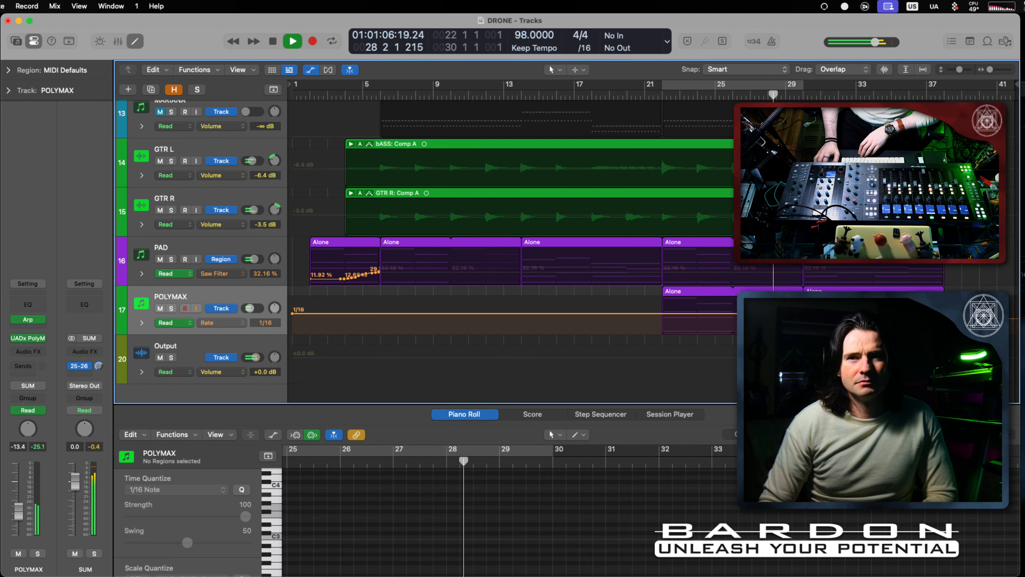
Step: Show the notes of both POLYMAX regions and hide the automation lanes
{"action": "key", "text": "super+Tab"}
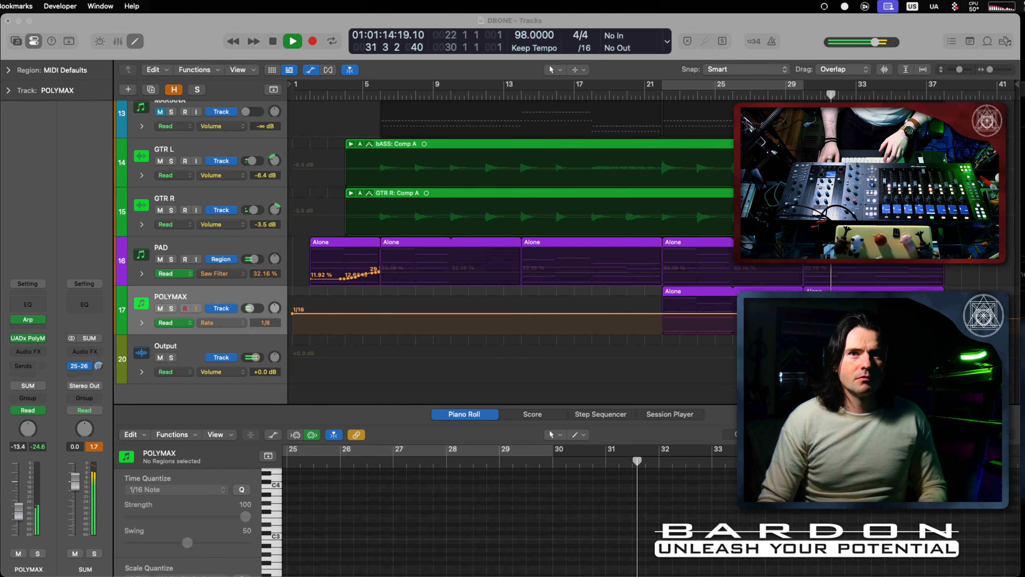
{"action": "left_click", "coordinate": [689, 315]}
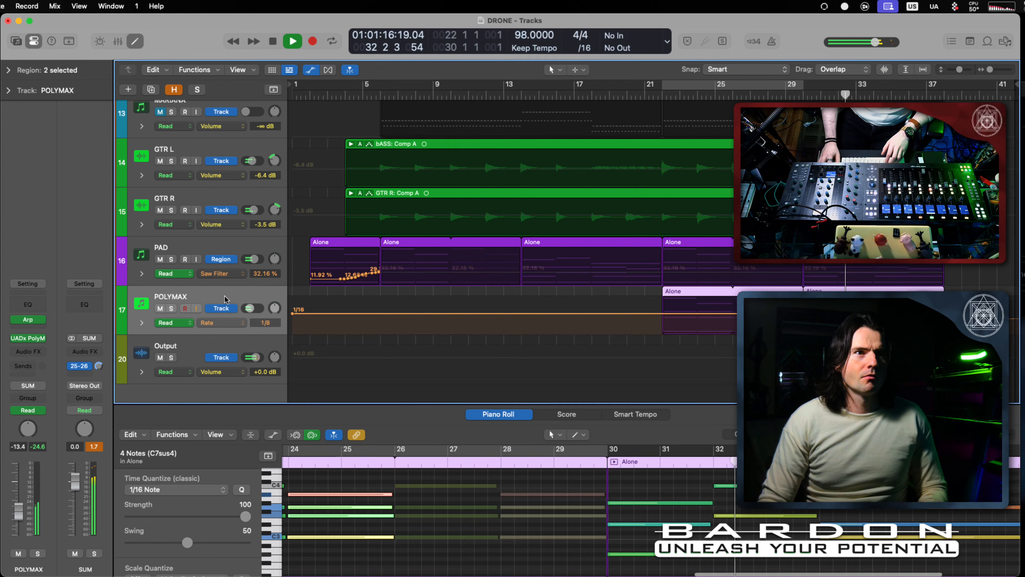
{"action": "key", "text": "a"}
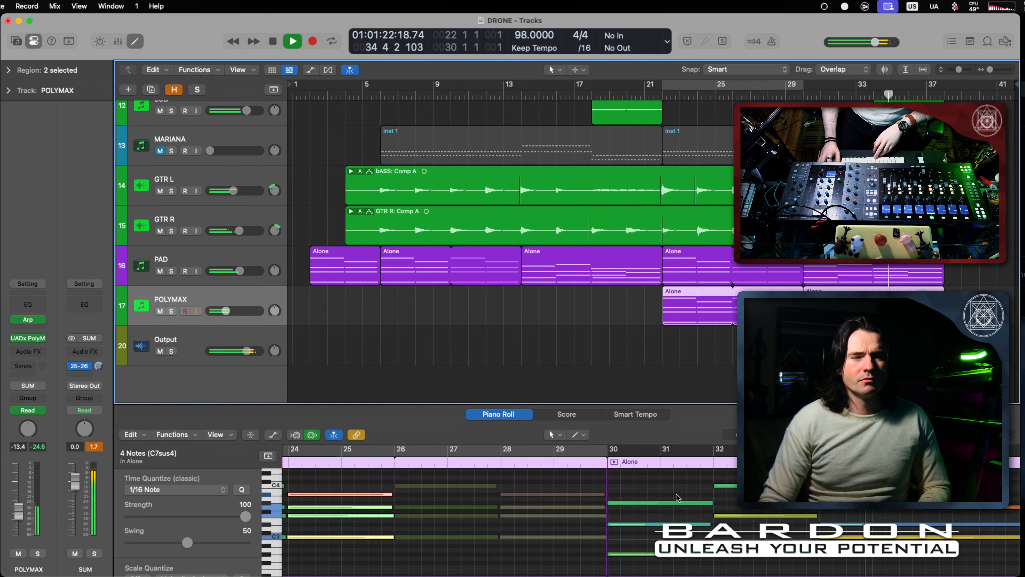
Step: Raise the top note of the bar 30 POLYMAX chord to A#3, audition it from bar 29, and select the region starting at bar 30
{"action": "key", "text": "space"}
{"action": "left_click", "coordinate": [676, 502]}
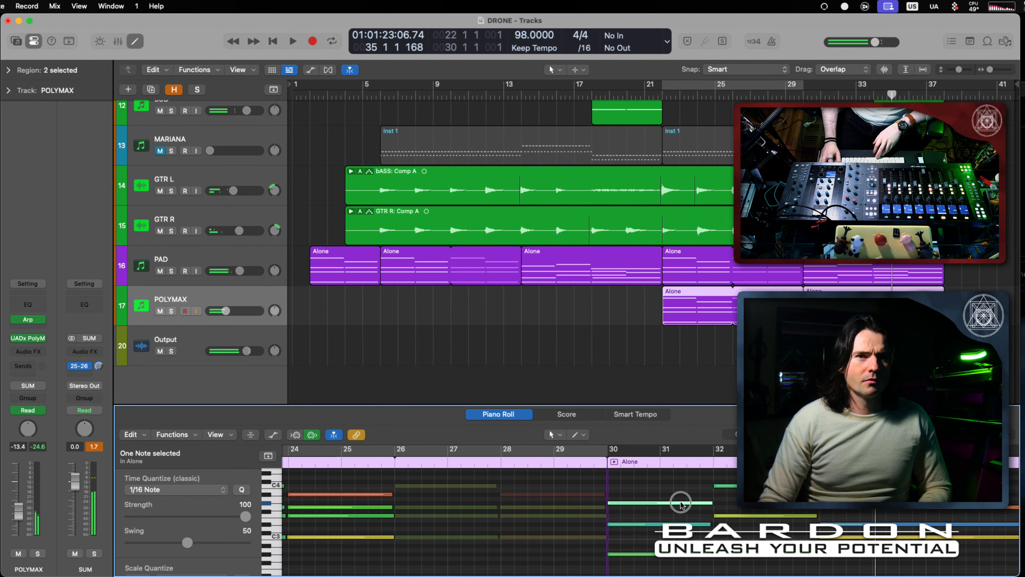
{"action": "left_click_drag", "start_coordinate": [680, 504], "coordinate": [680, 495]}
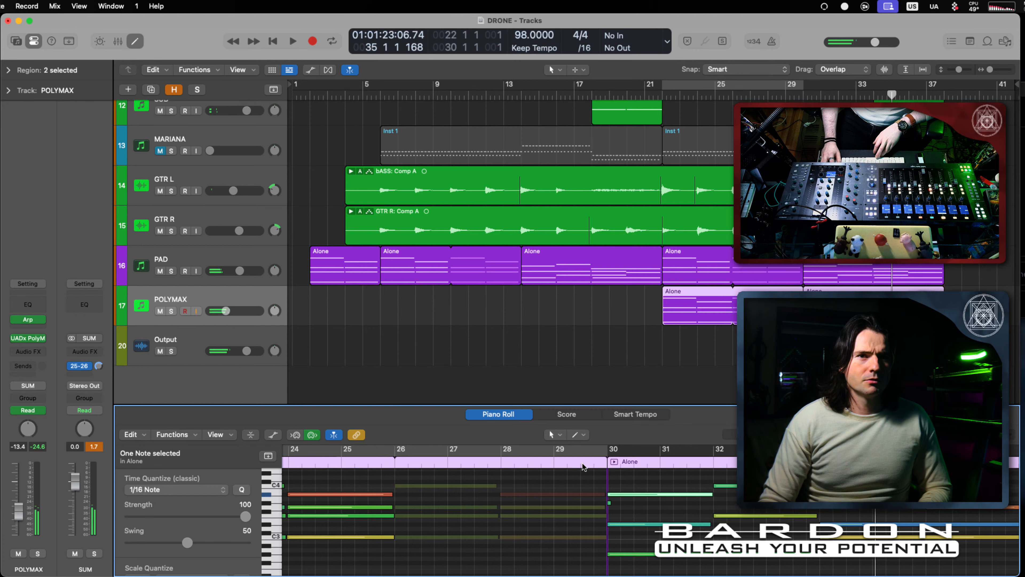
{"action": "left_click", "coordinate": [584, 465]}
{"action": "key", "text": "space"}
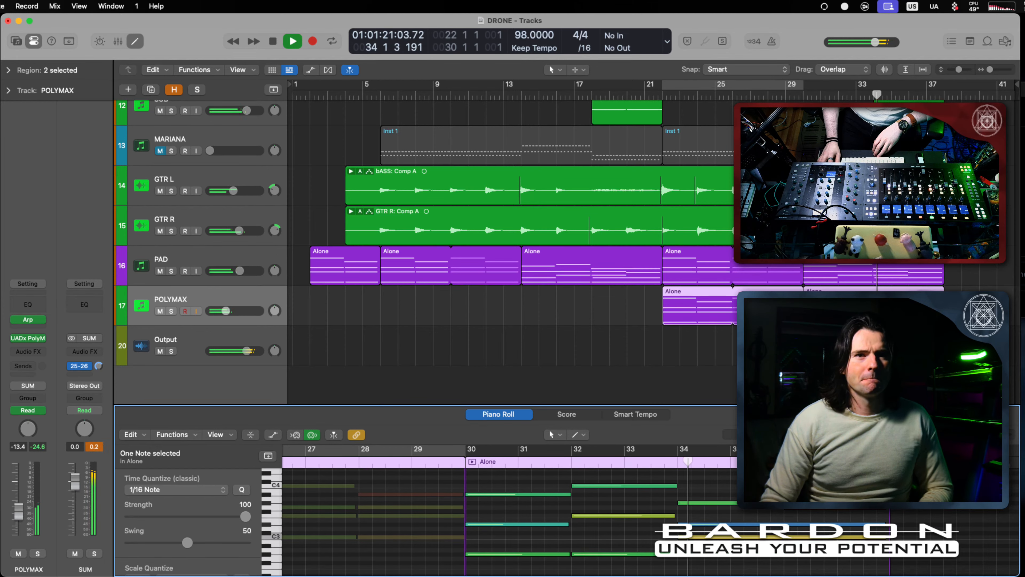
{"action": "key", "text": "space"}
{"action": "left_click", "coordinate": [874, 305]}
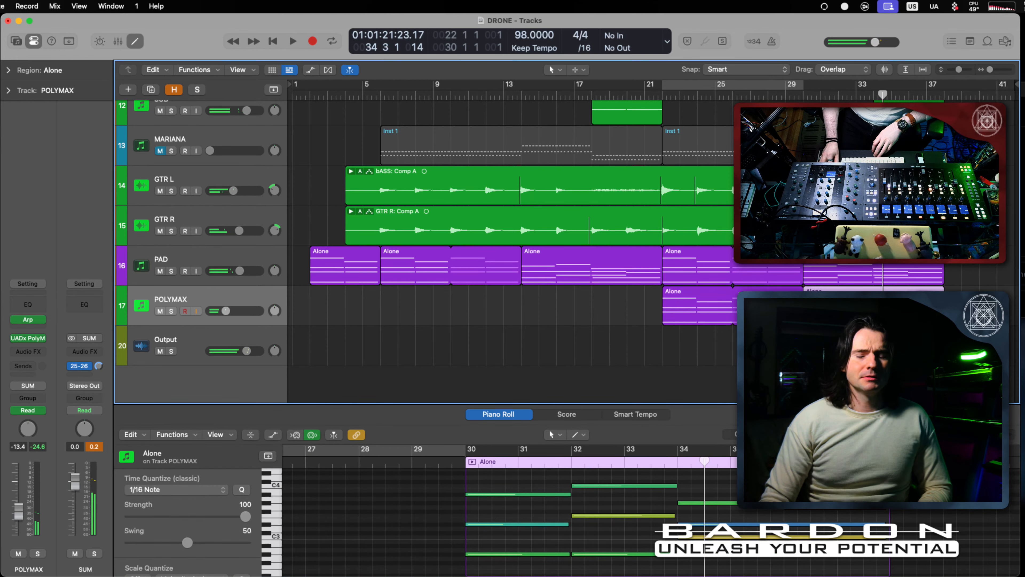
Step: Replace the POLYMAX region at bar 30 with a copy of the PAD region from the same bar
{"action": "key", "text": "Delete"}
{"action": "key", "text": "Return"}
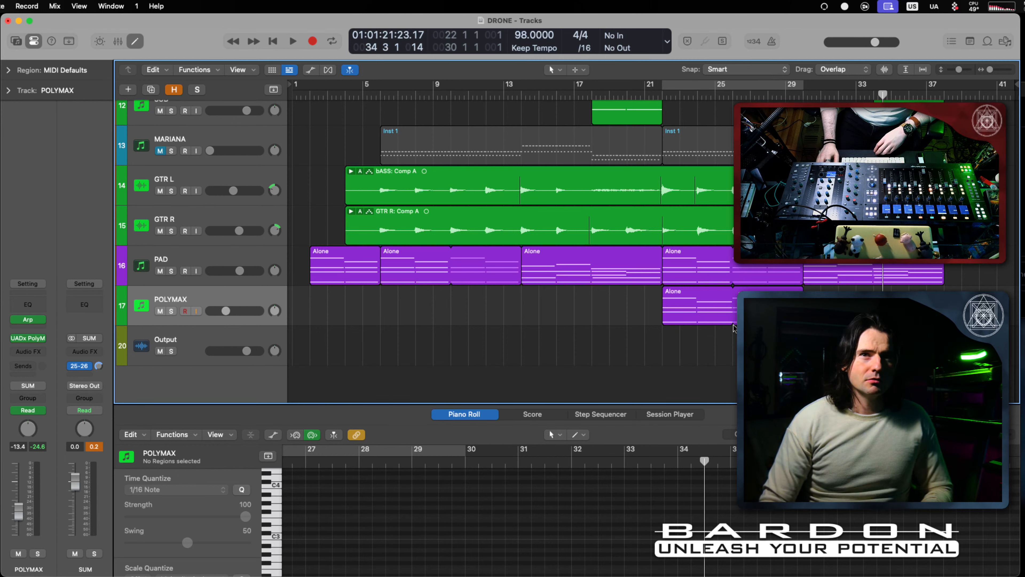
{"action": "left_click", "coordinate": [921, 271]}
{"action": "left_click_drag", "start_coordinate": [842, 269], "coordinate": [578, 315]}
{"action": "left_click", "coordinate": [798, 97]}
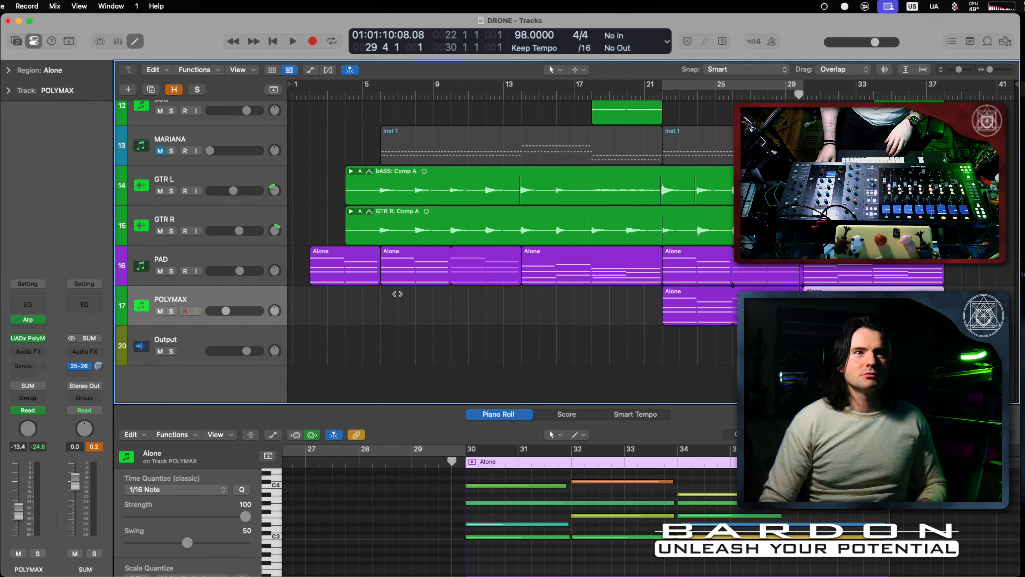
{"action": "key", "text": "a"}
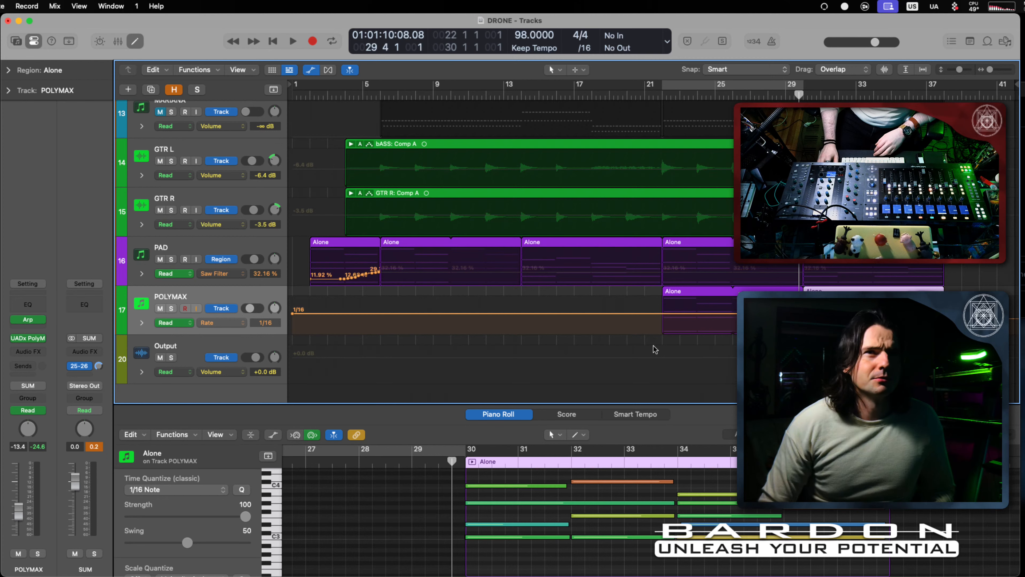
{"action": "left_click", "coordinate": [210, 323]}
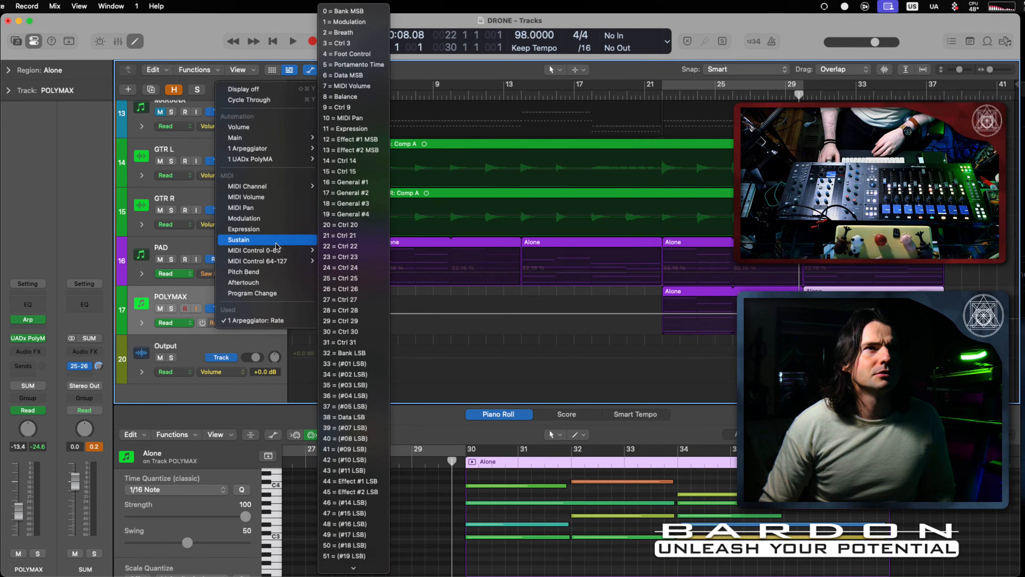
{"action": "mouse_move", "coordinate": [282, 149]}
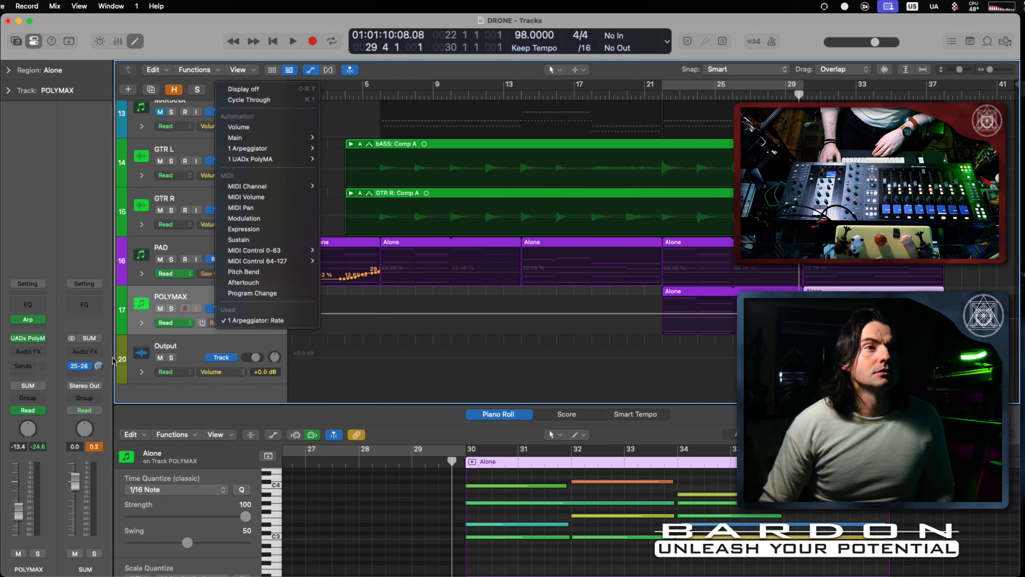
{"action": "left_click", "coordinate": [185, 287]}
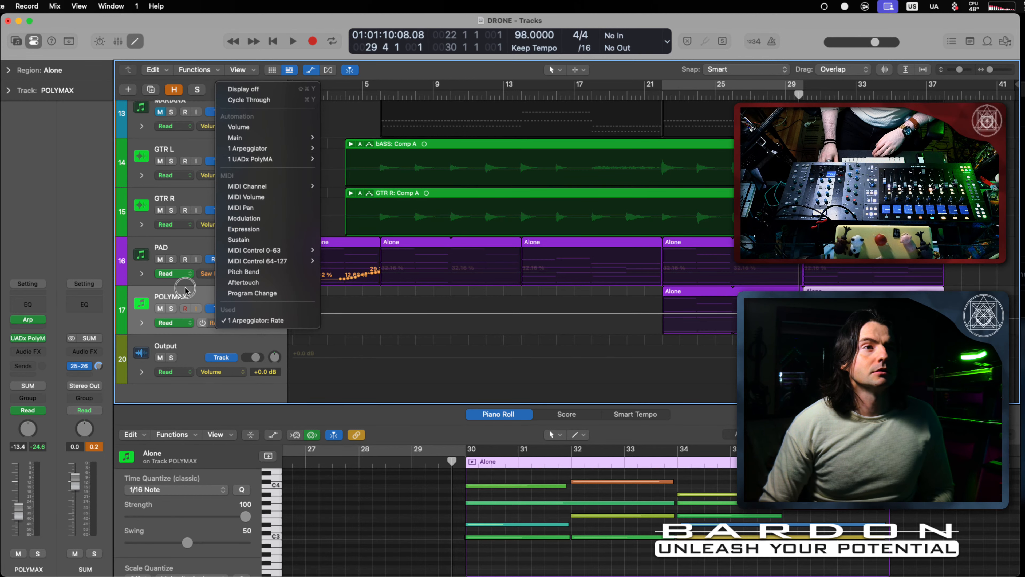
Step: Set POLYMAX automation to Latch and, playing from bar 29, record the Arpeggiator being bypassed around bar 30
{"action": "left_click", "coordinate": [31, 320]}
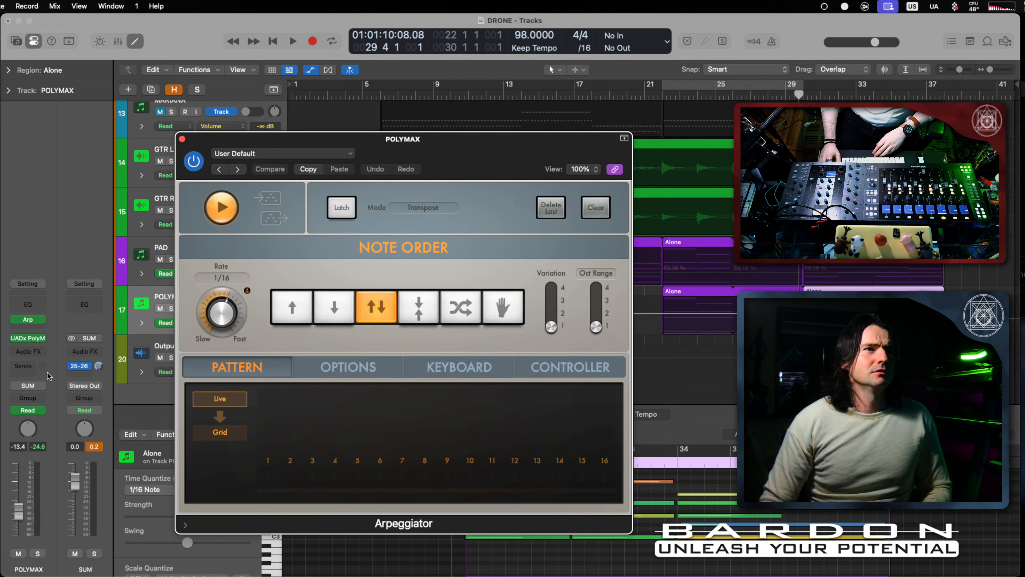
{"action": "left_click", "coordinate": [41, 411]}
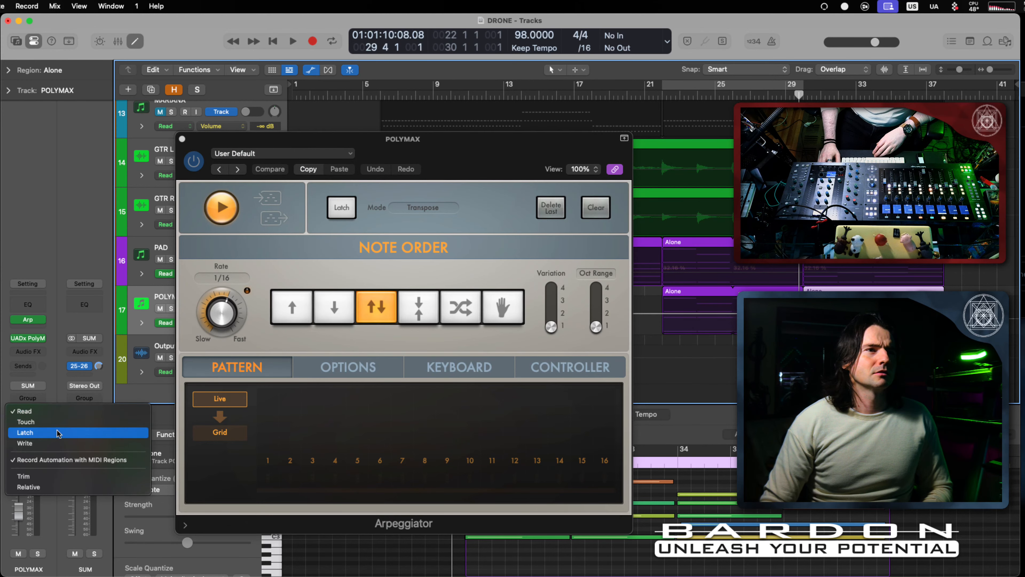
{"action": "left_click", "coordinate": [673, 319]}
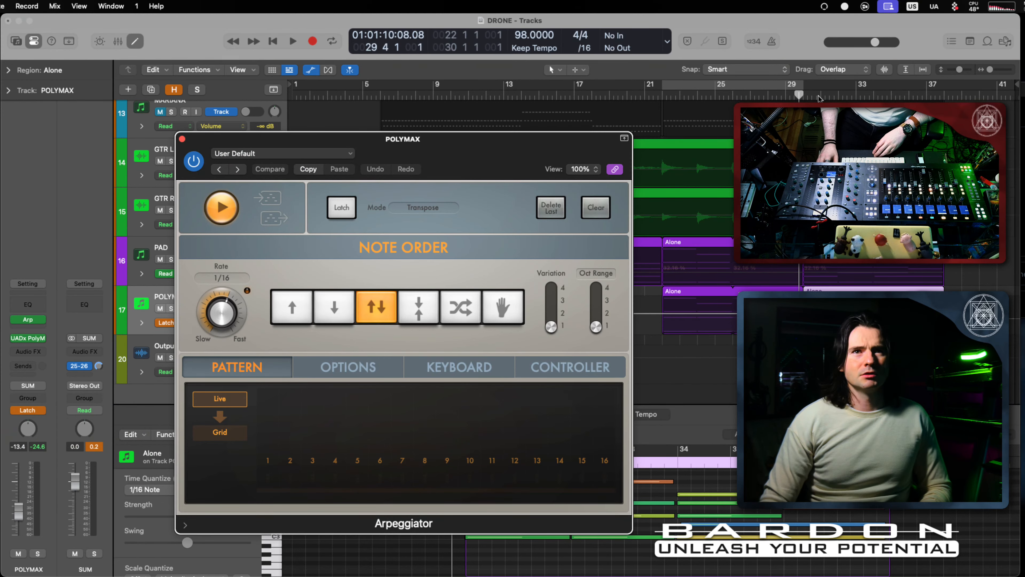
{"action": "left_click", "coordinate": [785, 96]}
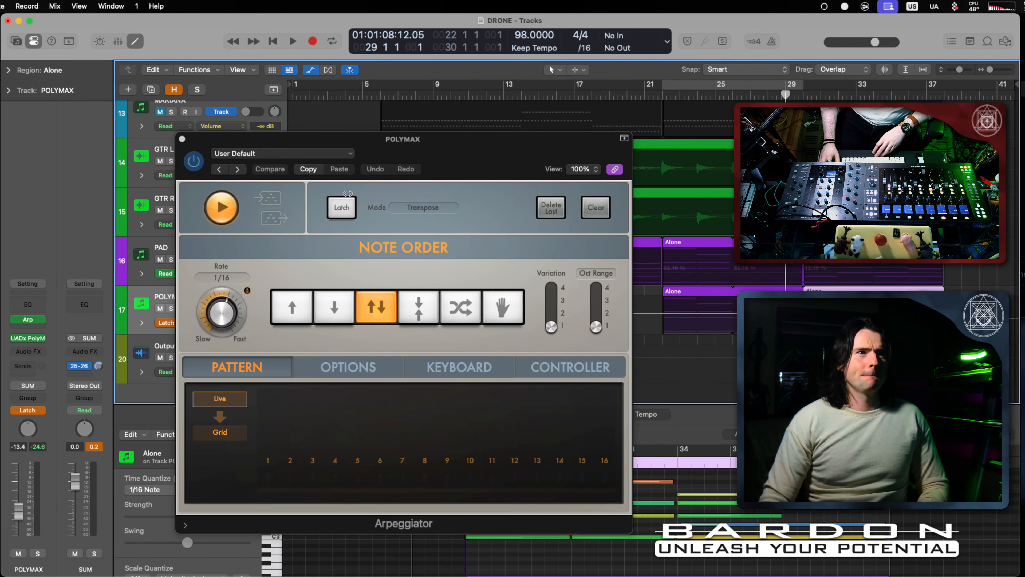
{"action": "key", "text": "space"}
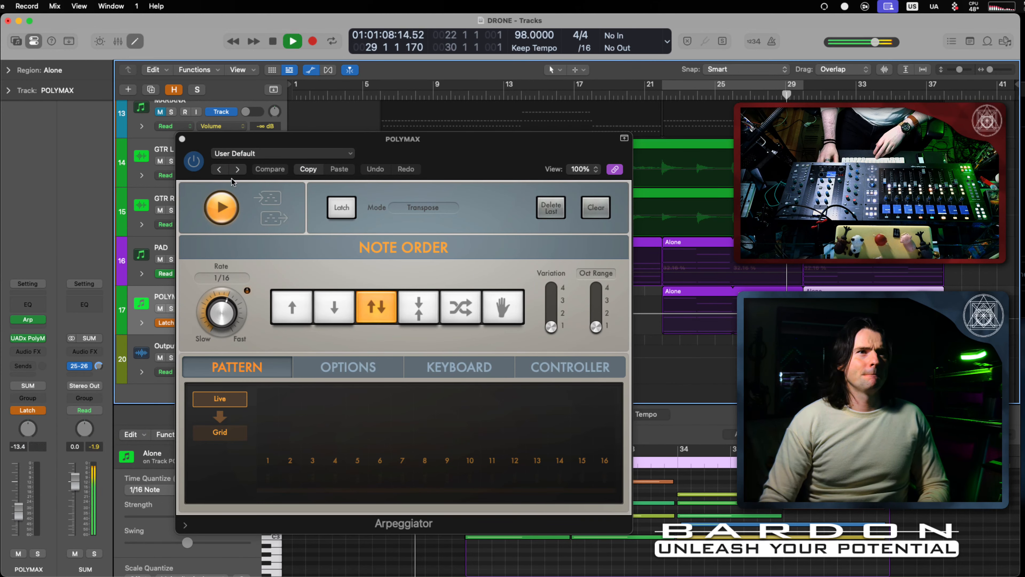
{"action": "left_click", "coordinate": [195, 162]}
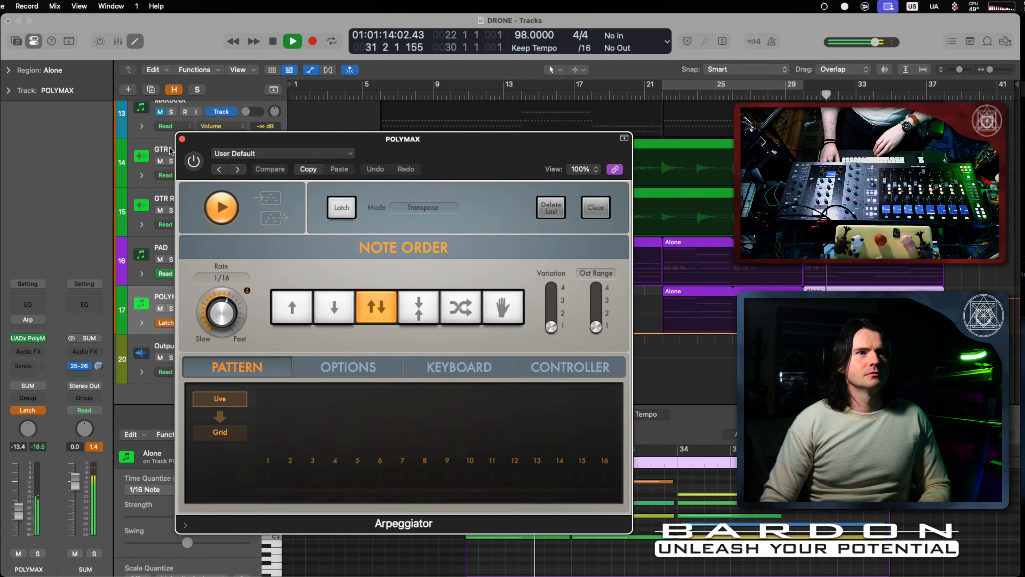
{"action": "left_click", "coordinate": [183, 139]}
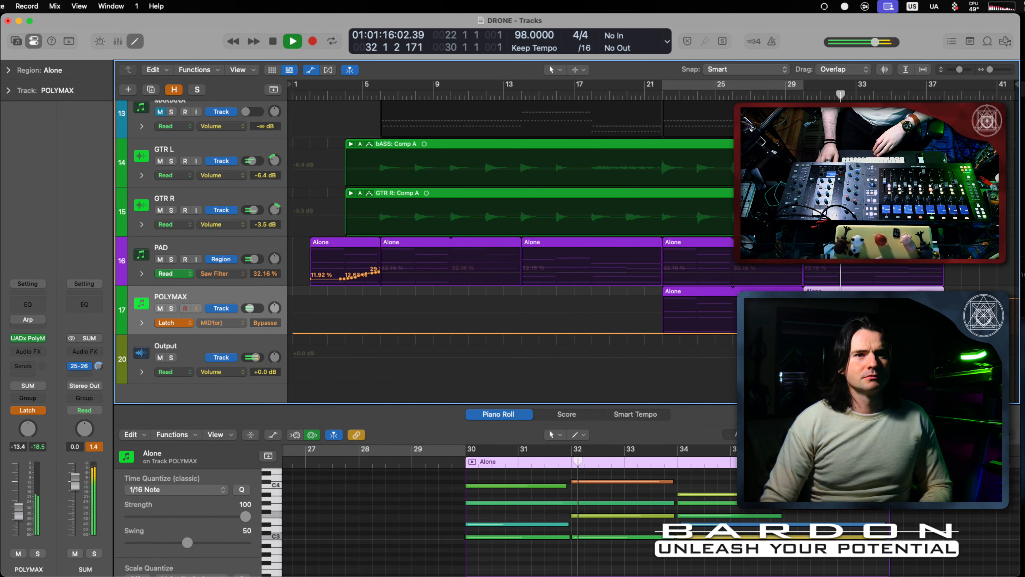
Step: Set POLYMAX automation back to Read, audition the arpeggiator bypass from bar 21, and hide the automation lanes
{"action": "left_click", "coordinate": [645, 95]}
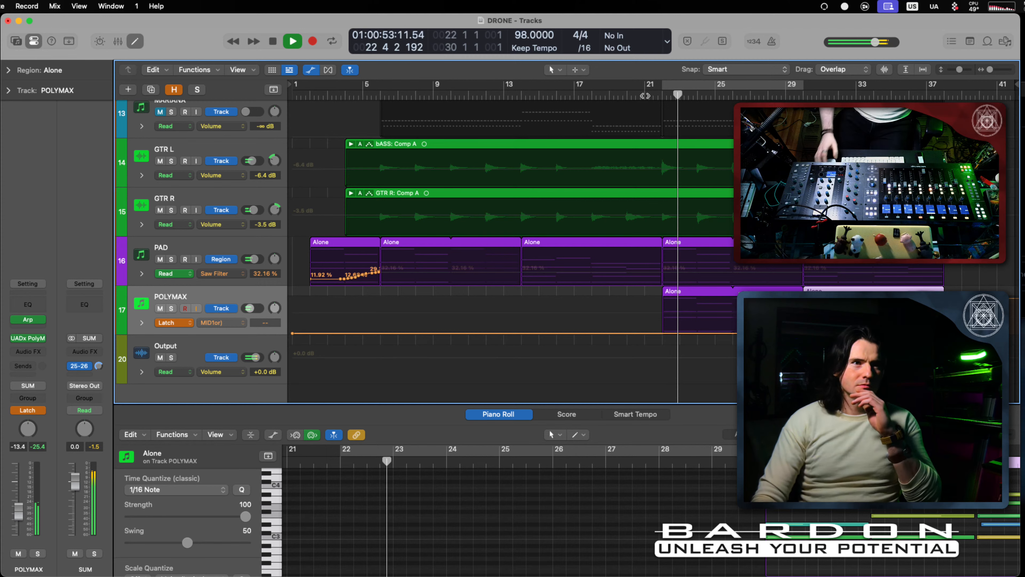
{"action": "left_click", "coordinate": [42, 410]}
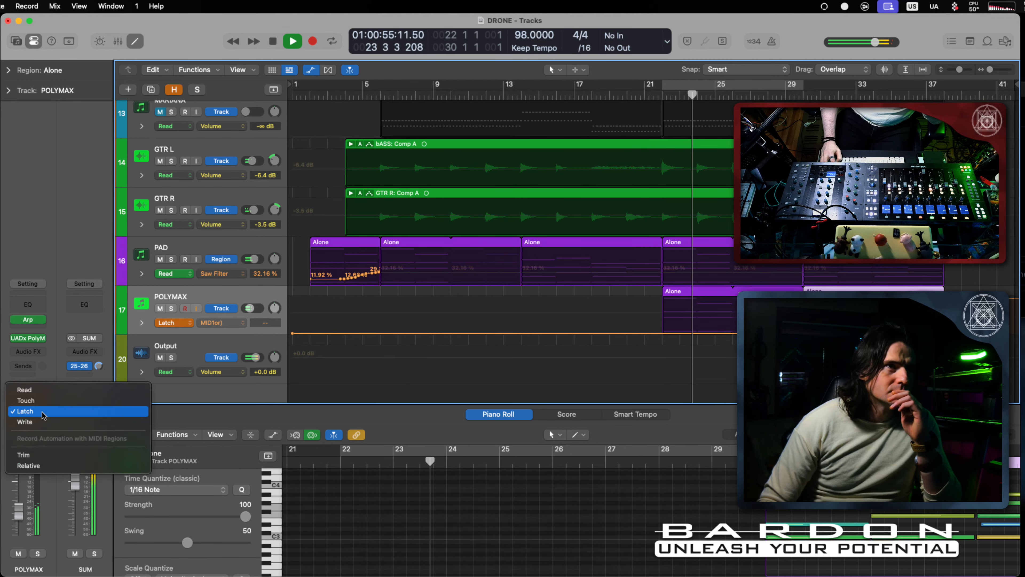
{"action": "left_click", "coordinate": [40, 390]}
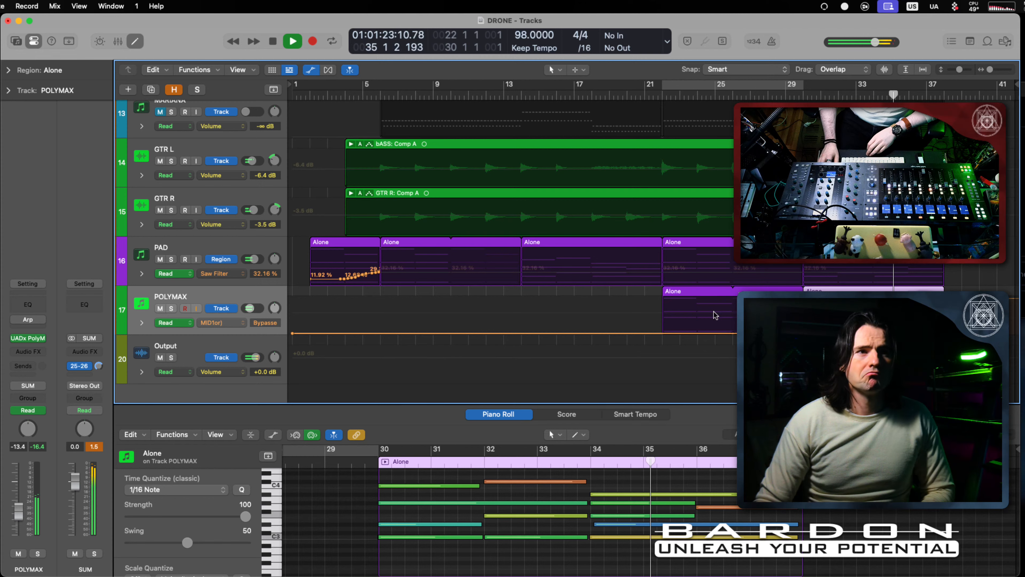
{"action": "key", "text": "space"}
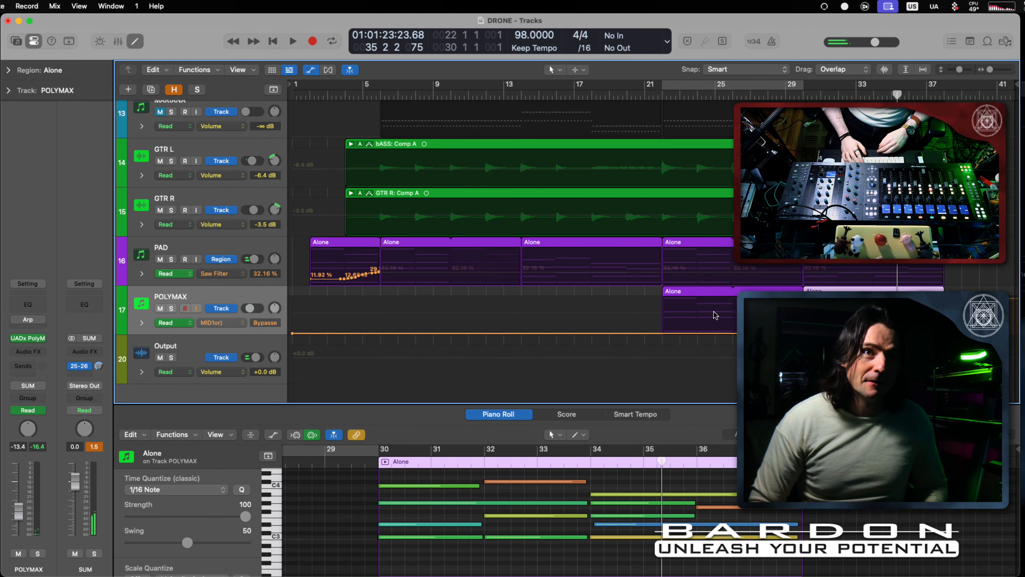
{"action": "key", "text": "a"}
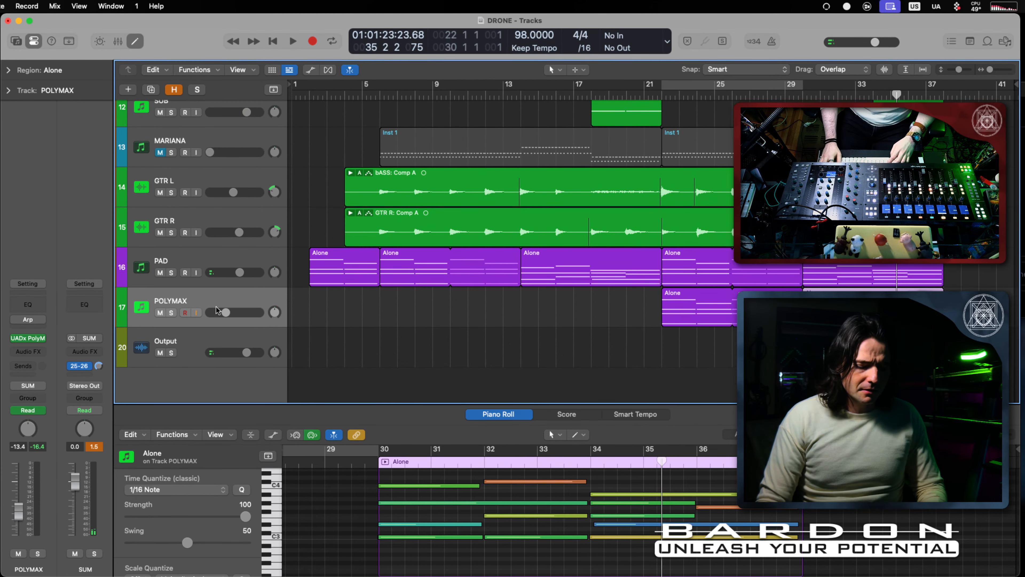
Step: Duplicate the POLYMAX track with its settings and name the new track MELLO
{"action": "key", "text": "super+d"}
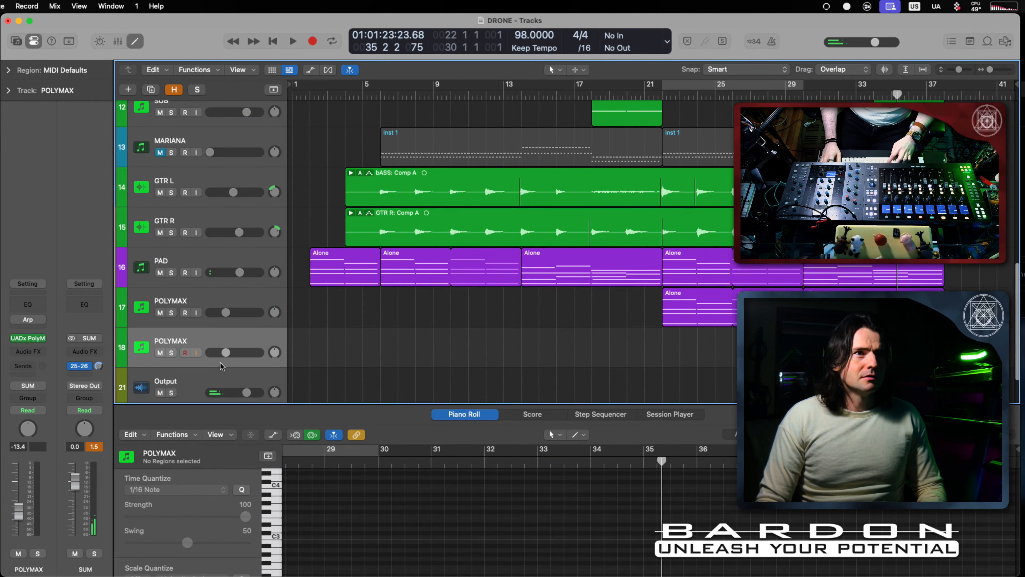
{"action": "double_click", "coordinate": [183, 345]}
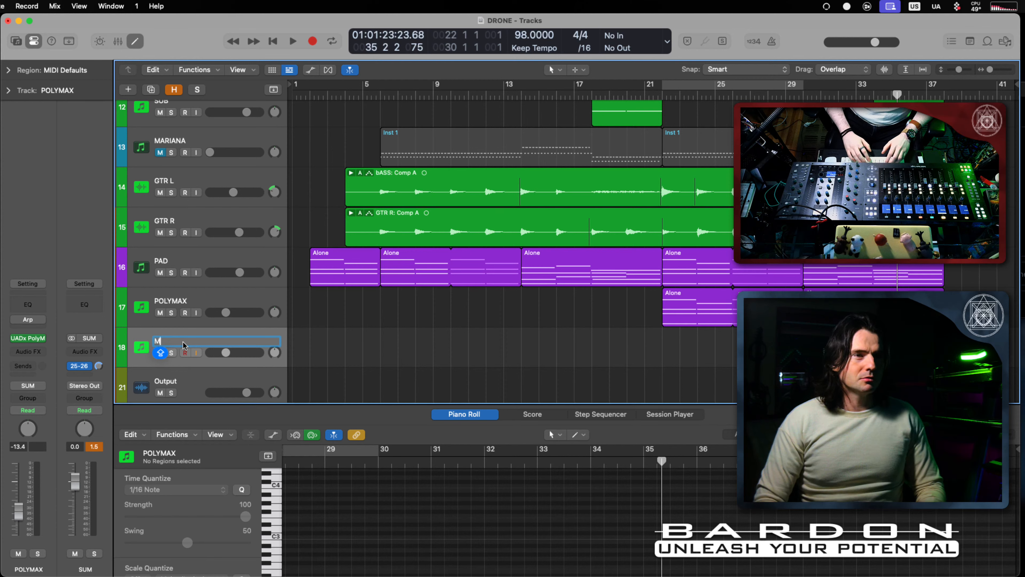
{"action": "type", "text": "MELLO"}
{"action": "key", "text": "Return"}
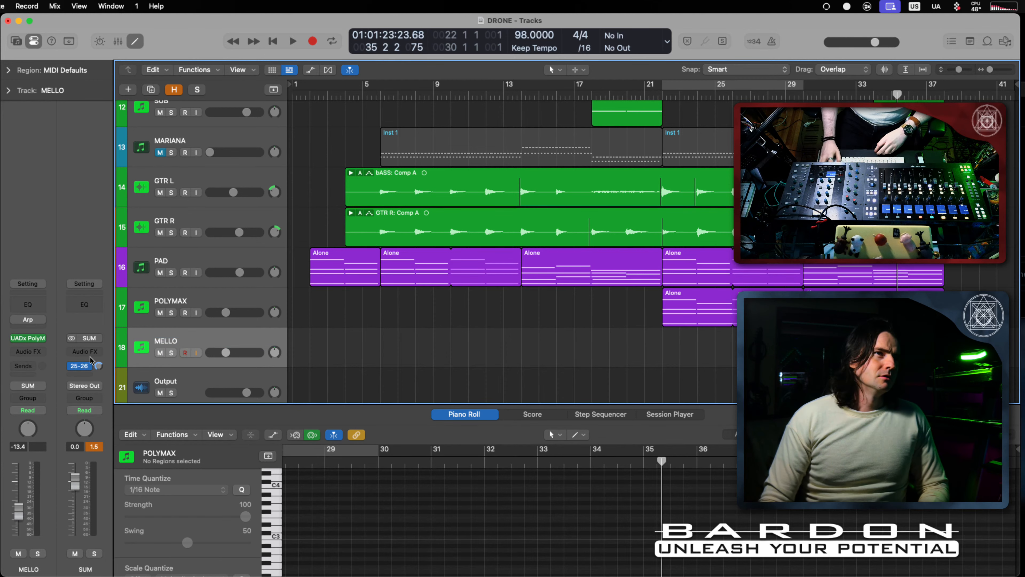
Step: Replace the MELLO track's instrument with Vintage Mellotron and add the AVOX CHOIR effect as Mono->Stereo
{"action": "left_click", "coordinate": [44, 340]}
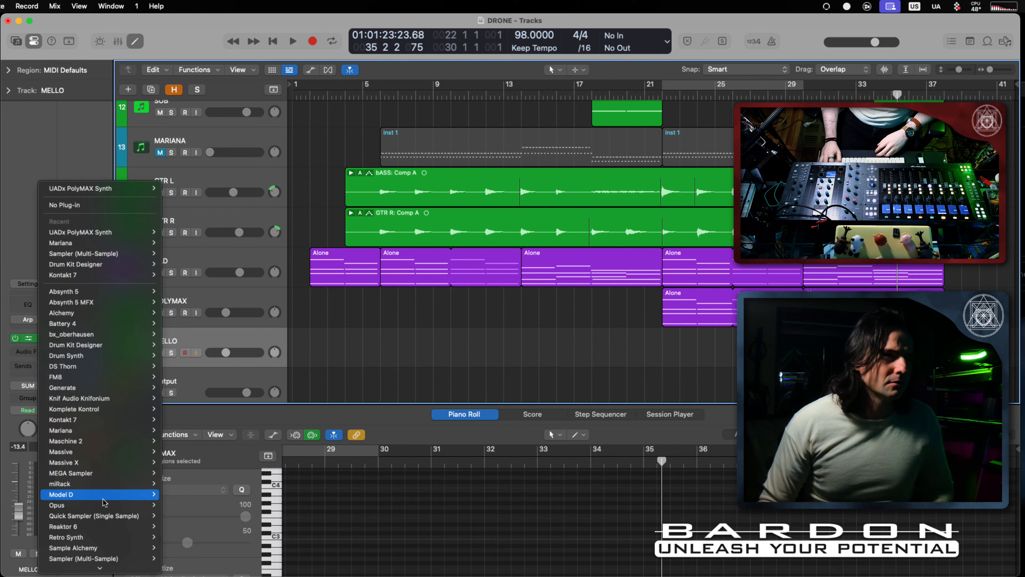
{"action": "scroll", "coordinate": [105, 502], "scroll_direction": "down", "scroll_amount": 5}
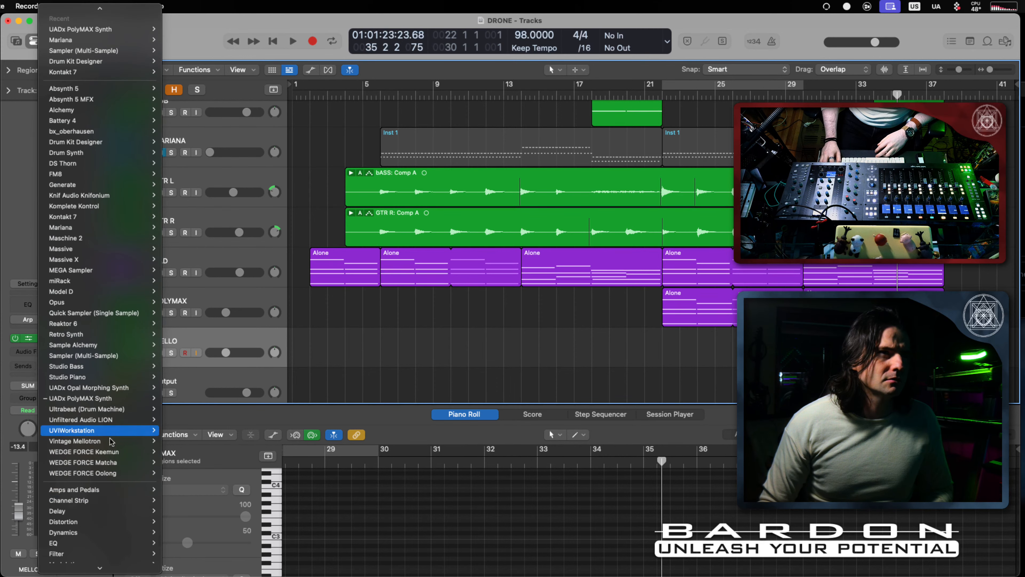
{"action": "mouse_move", "coordinate": [107, 440]}
{"action": "left_click", "coordinate": [172, 441]}
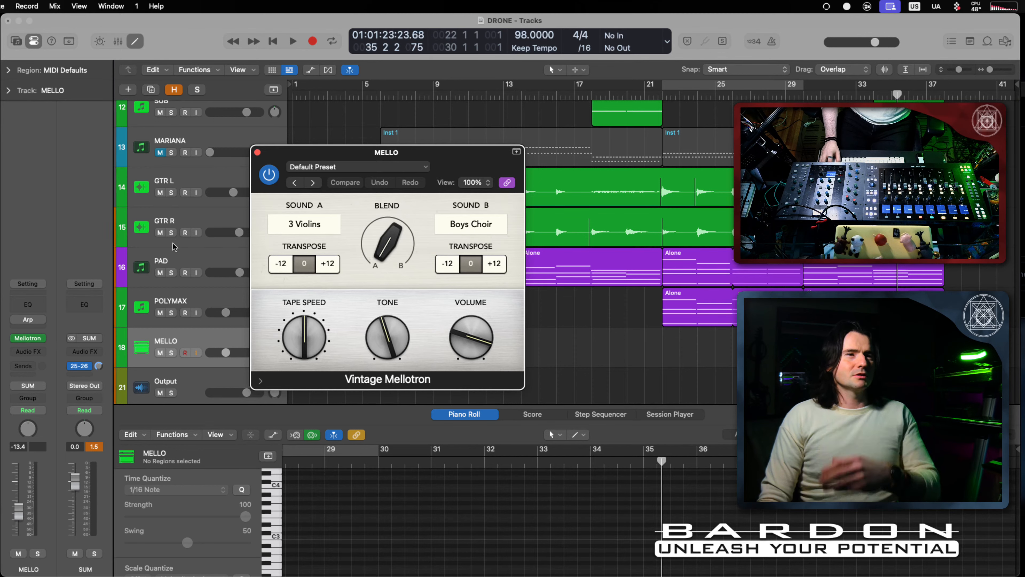
{"action": "left_click", "coordinate": [40, 353]}
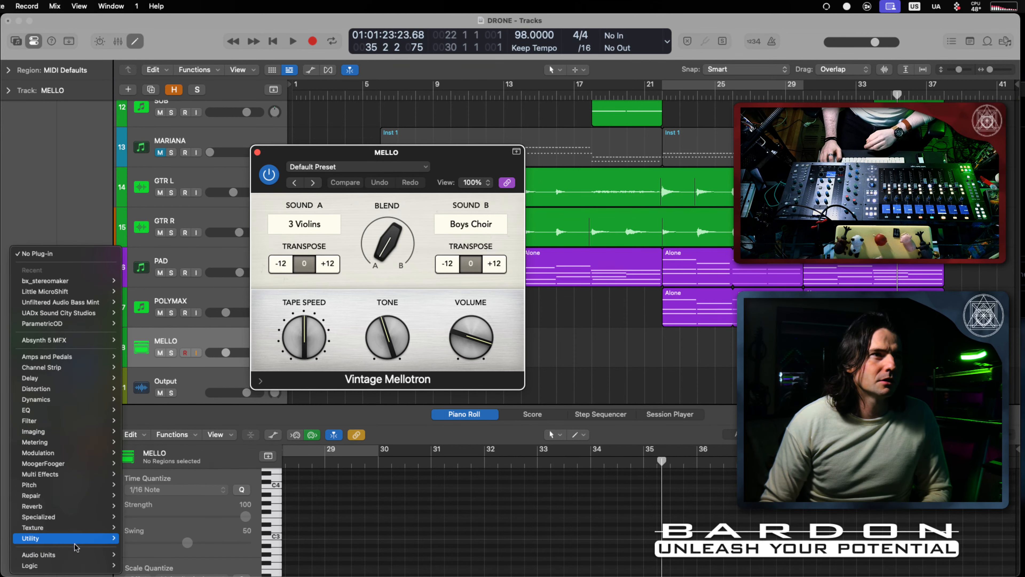
{"action": "mouse_move", "coordinate": [73, 432]}
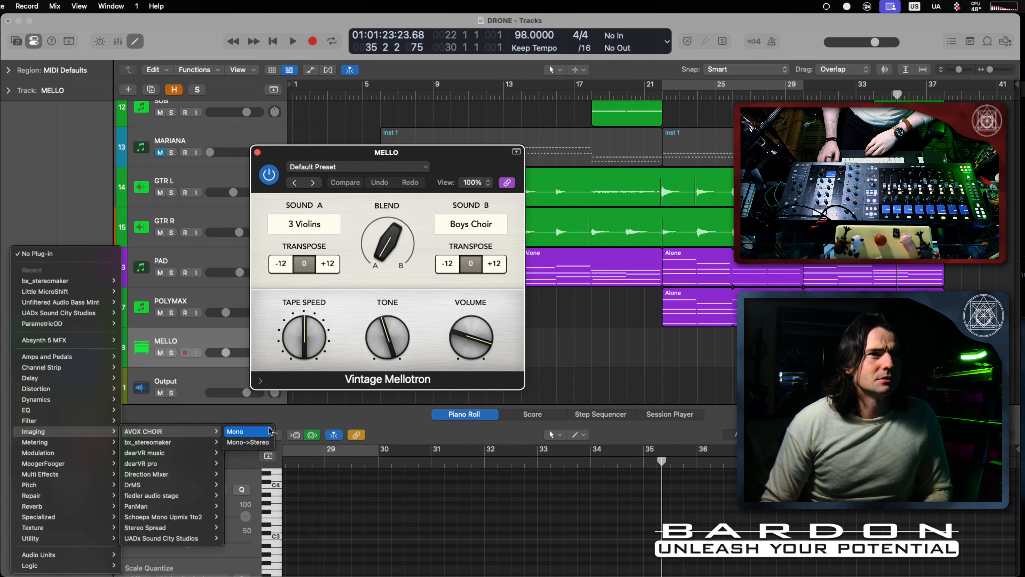
{"action": "left_click", "coordinate": [264, 445]}
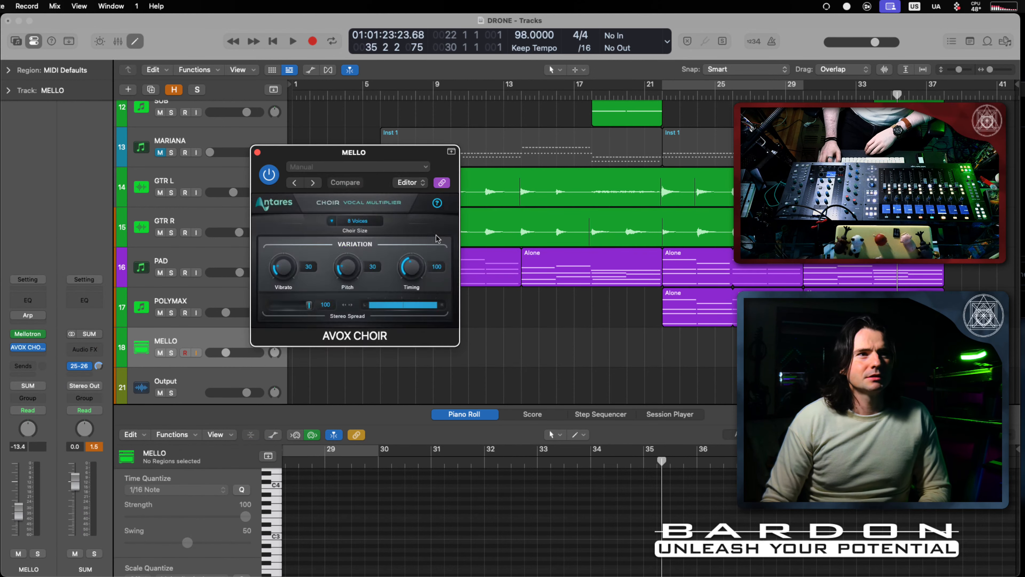
Step: Copy the POLYMAX region at bar 30 onto the MELLO track and lower MELLO's volume to -15.6 dB during playback
{"action": "left_click", "coordinate": [874, 308]}
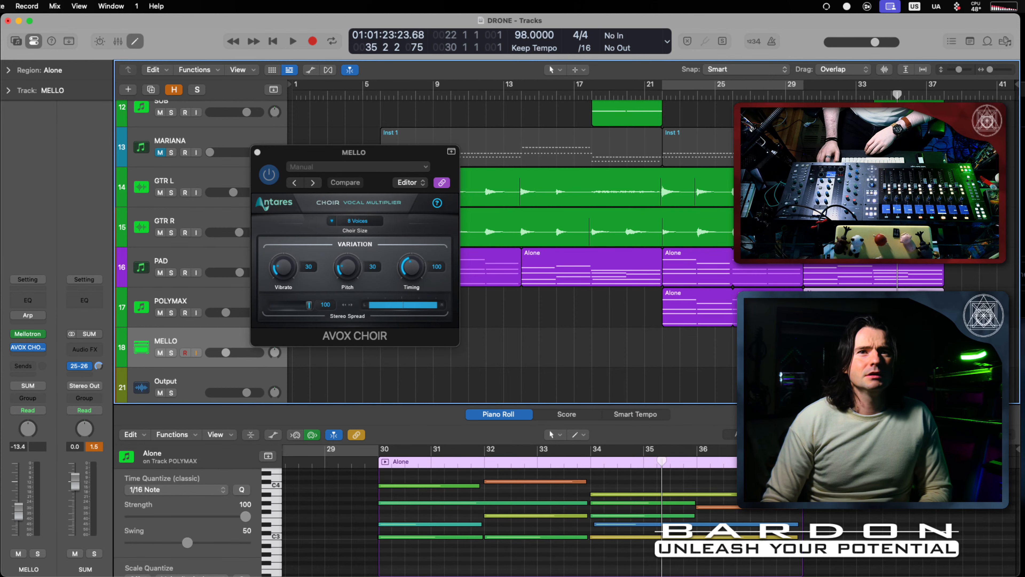
{"action": "left_click_drag", "start_coordinate": [874, 308], "coordinate": [874, 347]}
{"action": "left_click", "coordinate": [543, 227]}
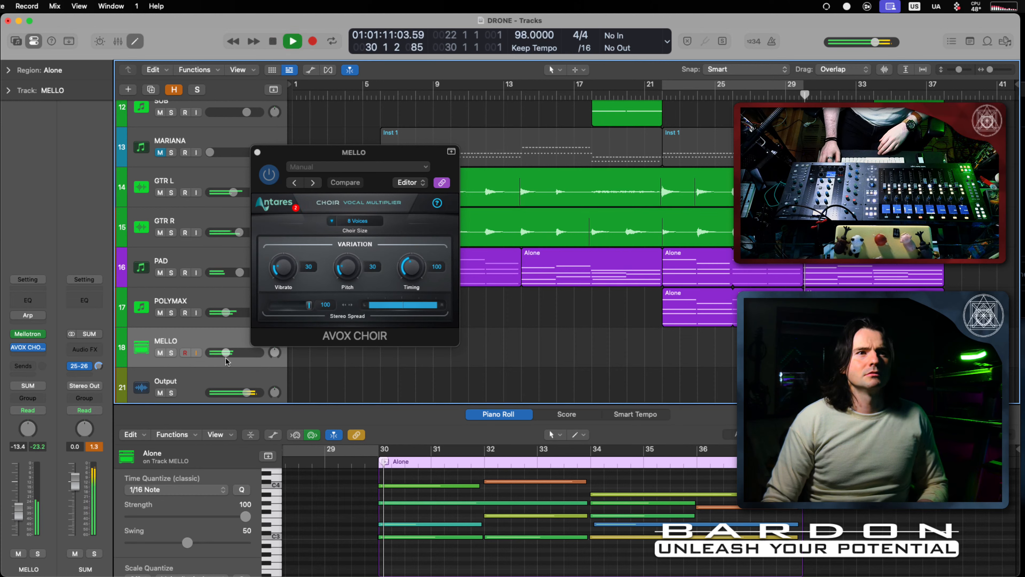
{"action": "left_click_drag", "start_coordinate": [225, 355], "coordinate": [223, 356]}
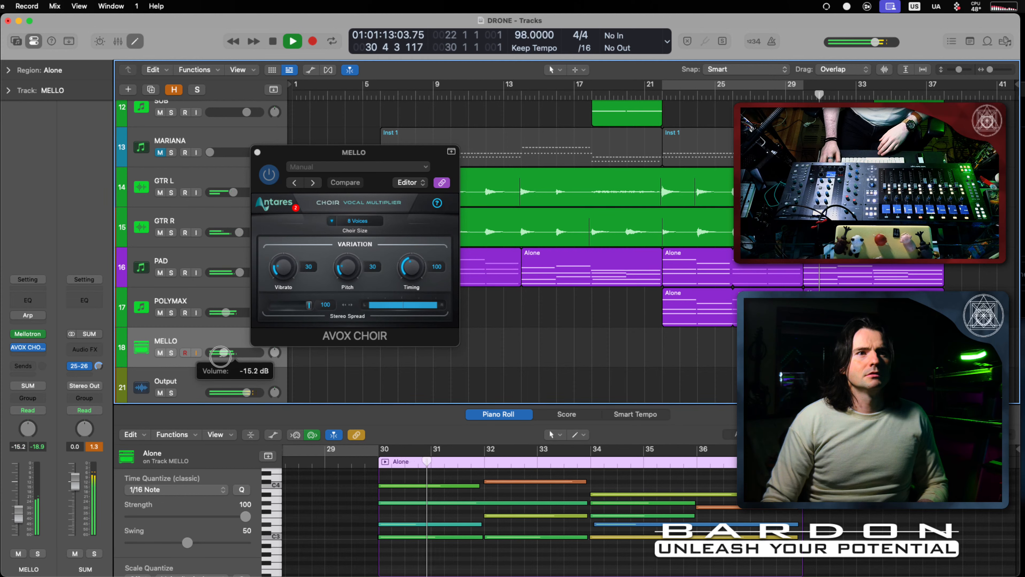
Step: Solo MELLO and set AVOX CHOIR's Vibrato to 18, Pitch to 28, Timing to 91 and Stereo Spread to 100
{"action": "left_click_drag", "start_coordinate": [425, 276], "coordinate": [354, 251]}
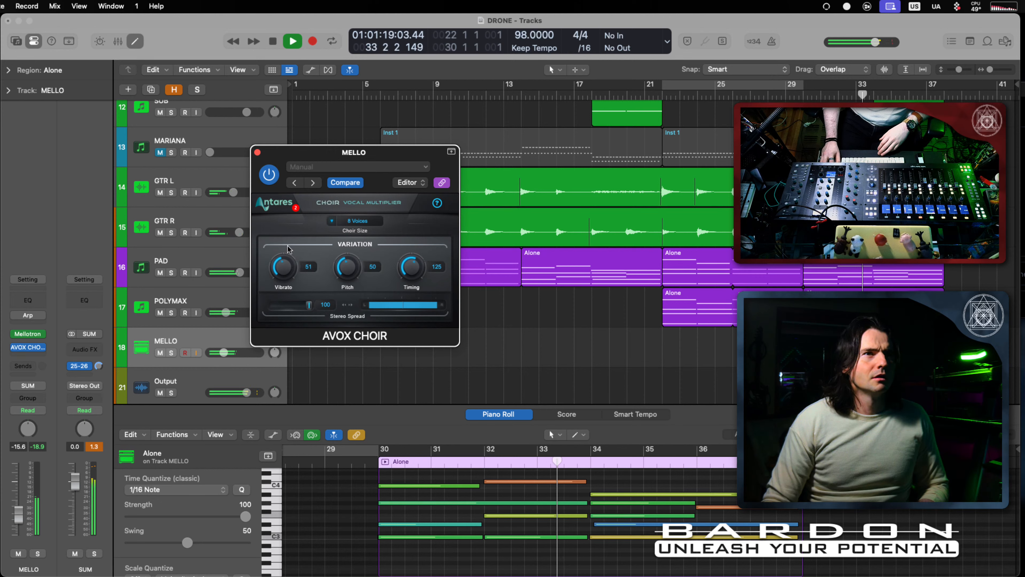
{"action": "left_click_drag", "start_coordinate": [348, 267], "coordinate": [346, 285]}
{"action": "key", "text": "s"}
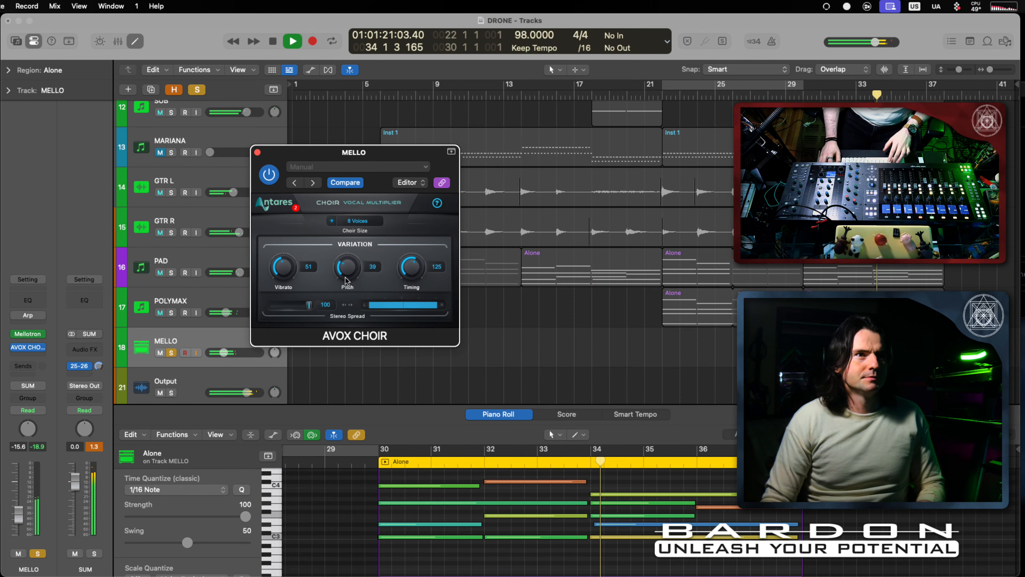
{"action": "left_click_drag", "start_coordinate": [270, 276], "coordinate": [276, 323]}
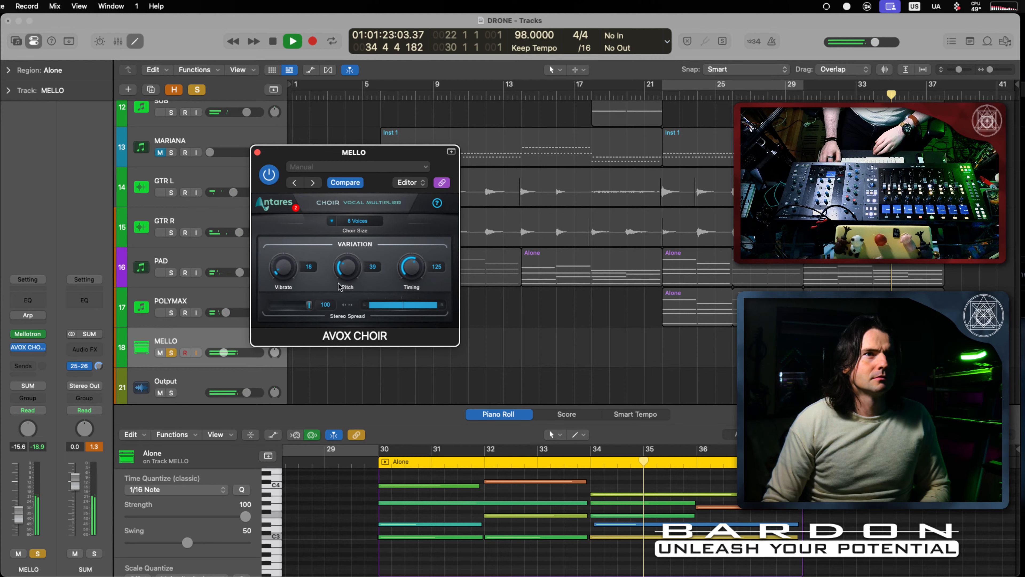
{"action": "left_click_drag", "start_coordinate": [414, 275], "coordinate": [411, 298]}
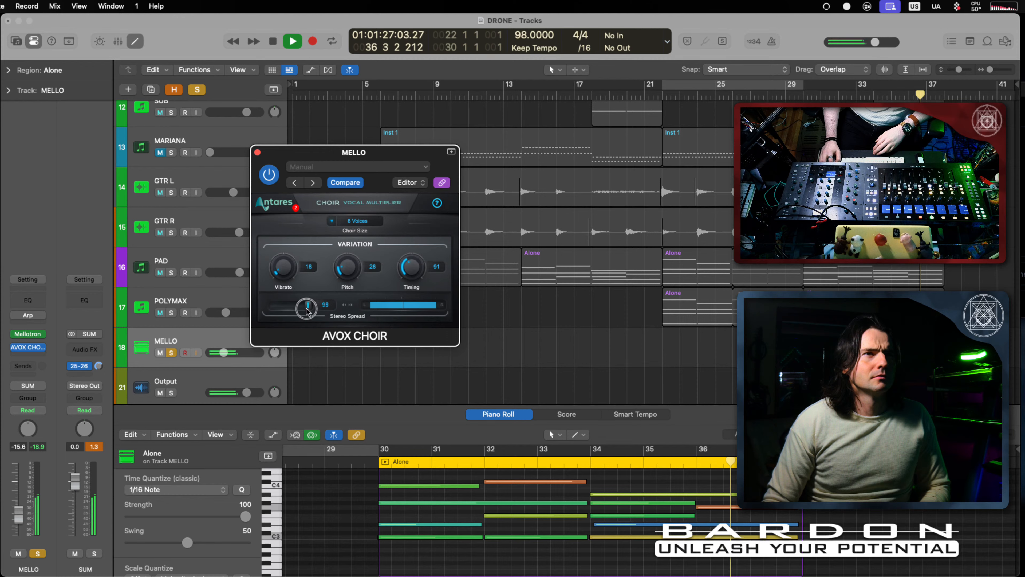
{"action": "mouse_move", "coordinate": [307, 307]}
{"action": "left_mouse_down"}
{"action": "mouse_move", "coordinate": [296, 312]}
{"action": "mouse_move", "coordinate": [312, 311]}
{"action": "left_mouse_up"}
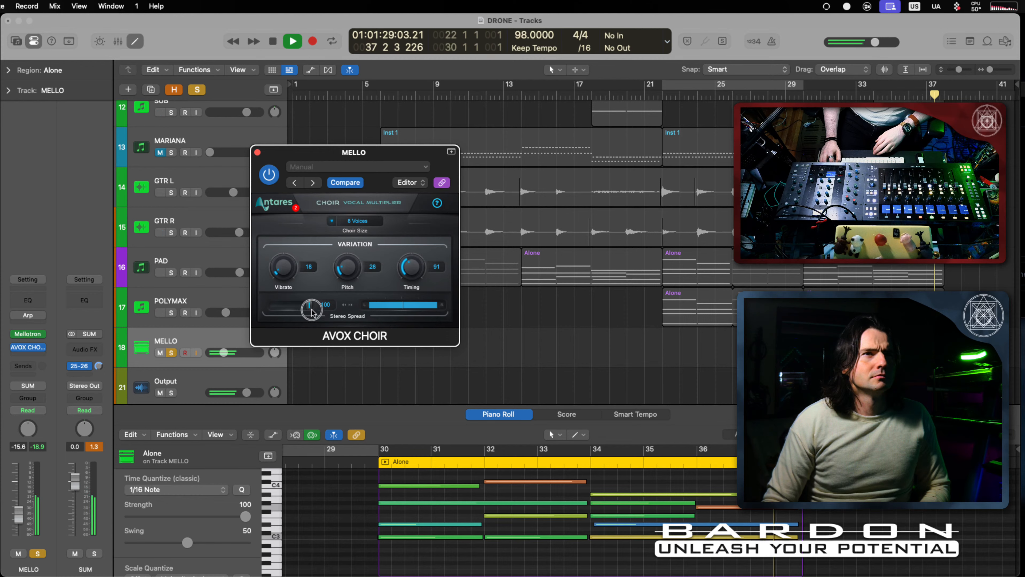
Step: Replay MELLO from bar 30 and set AVOX CHOIR's Timing to 48 and Pitch to 22
{"action": "left_click", "coordinate": [807, 96]}
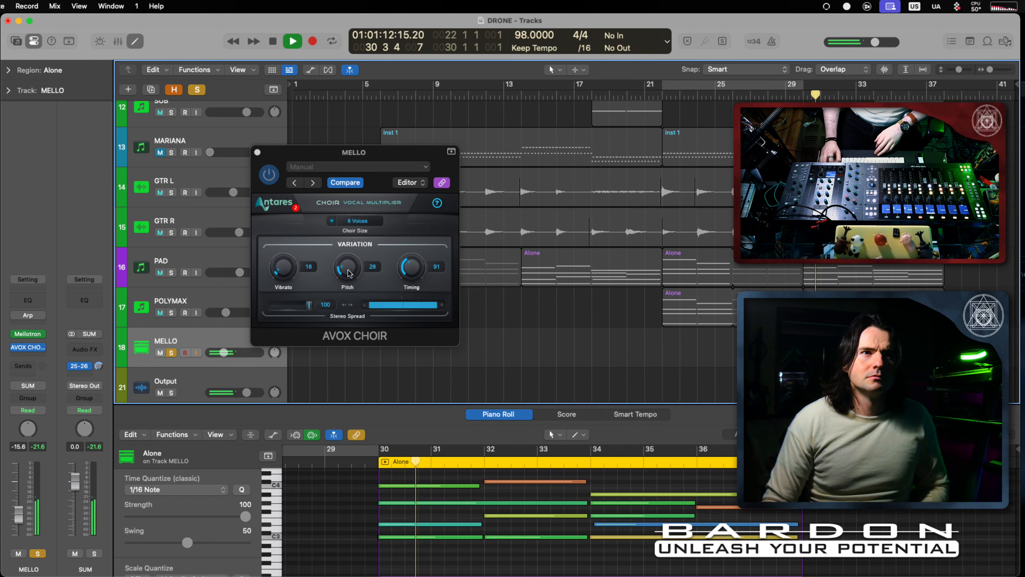
{"action": "left_click_drag", "start_coordinate": [409, 275], "coordinate": [407, 299]}
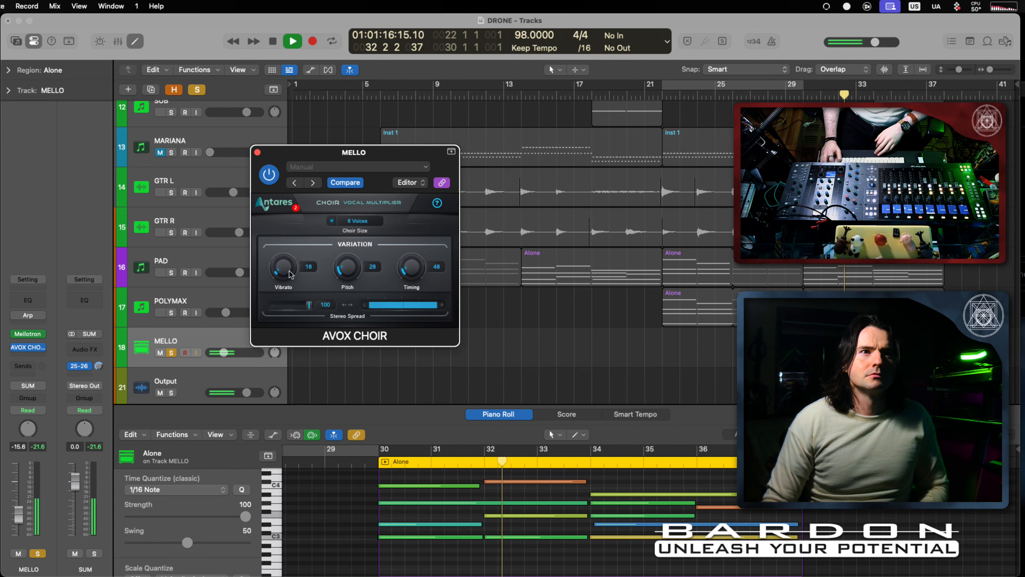
{"action": "key", "text": "space"}
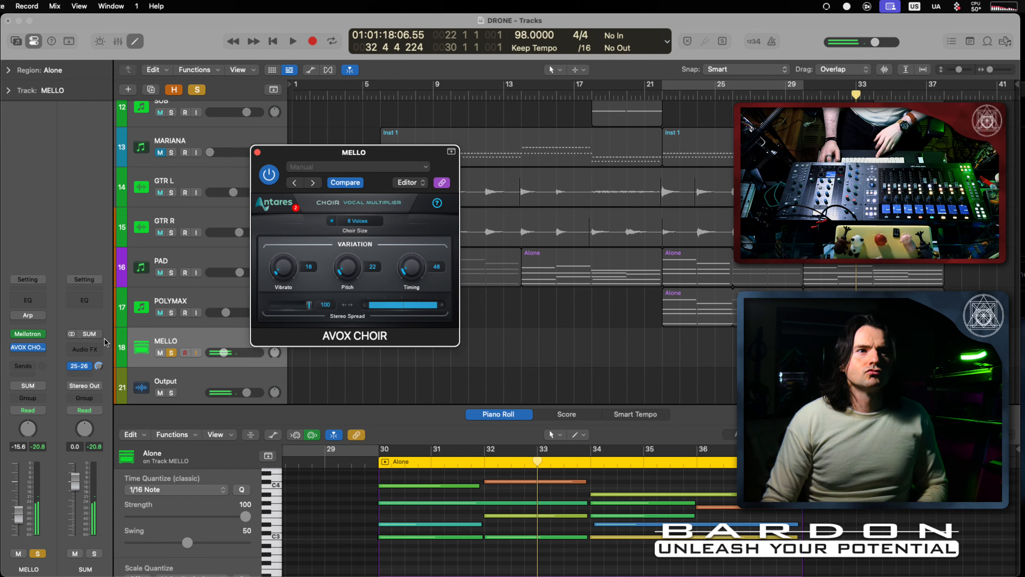
Step: Replace AVOX CHOIR on the MELLO track with UADx Studio D Chorus as Mono->Stereo
{"action": "left_click", "coordinate": [40, 347]}
{"action": "mouse_move", "coordinate": [69, 432]}
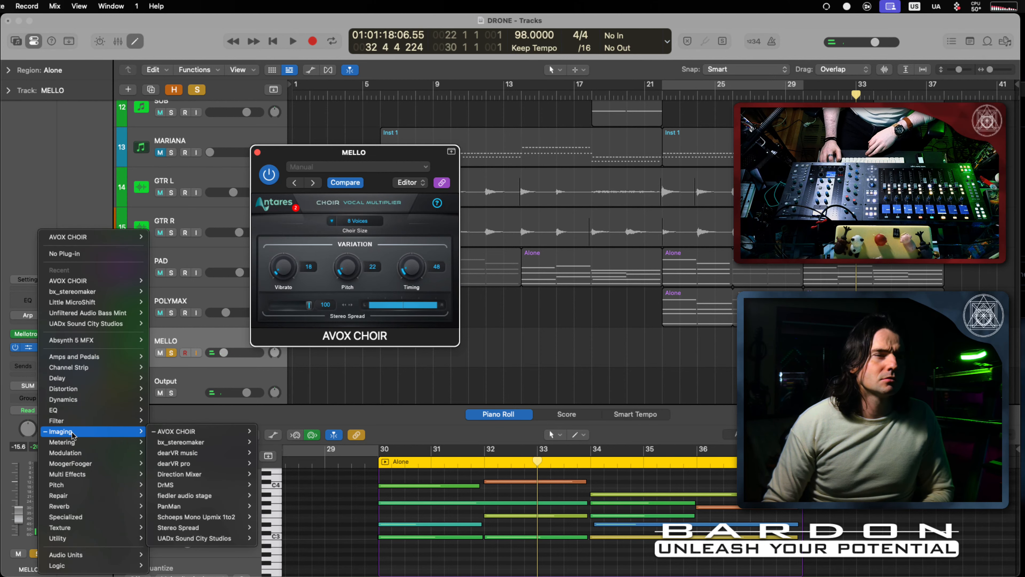
{"action": "mouse_move", "coordinate": [217, 454]}
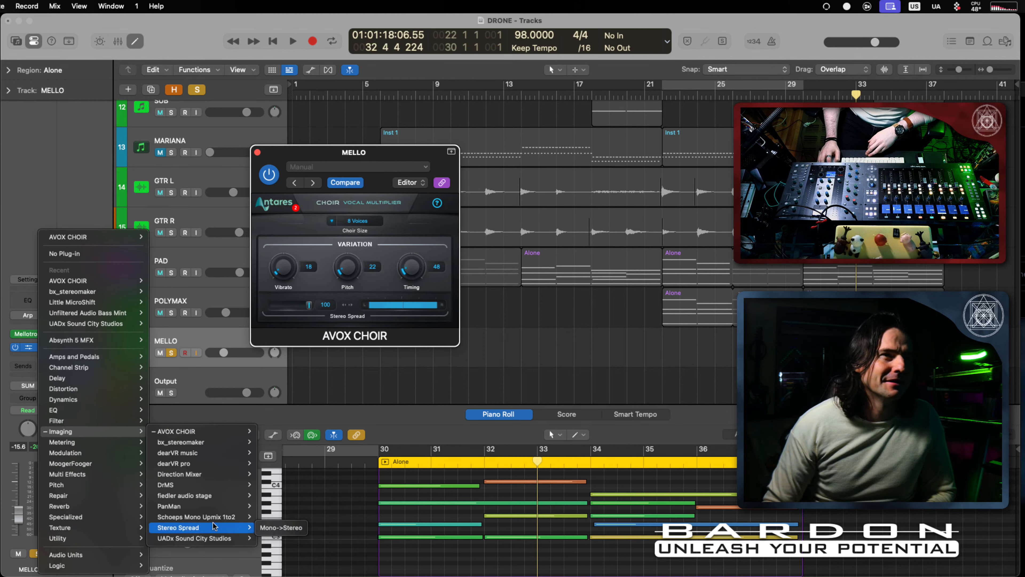
{"action": "mouse_move", "coordinate": [210, 481]}
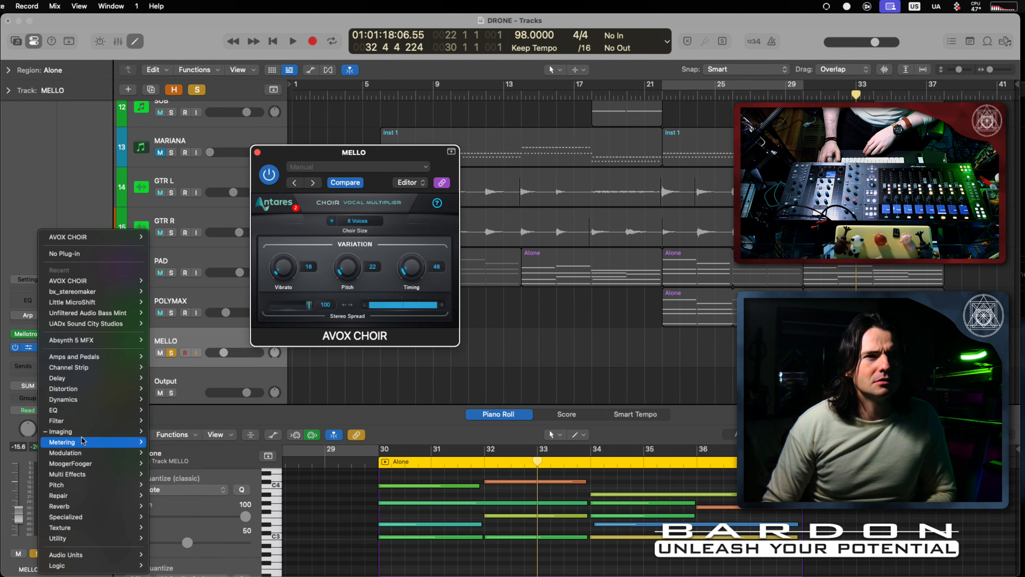
{"action": "mouse_move", "coordinate": [83, 452]}
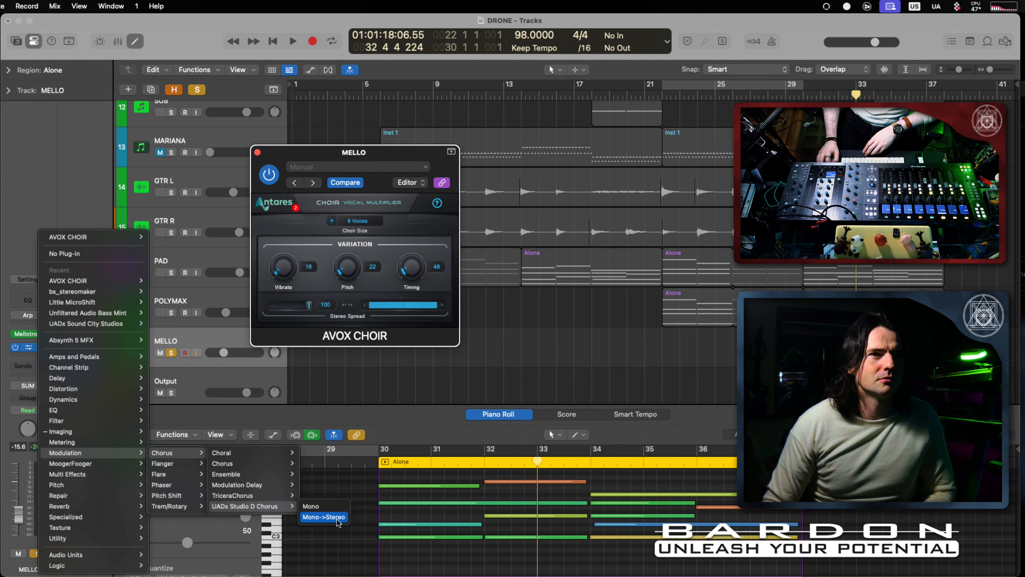
{"action": "left_click", "coordinate": [341, 523]}
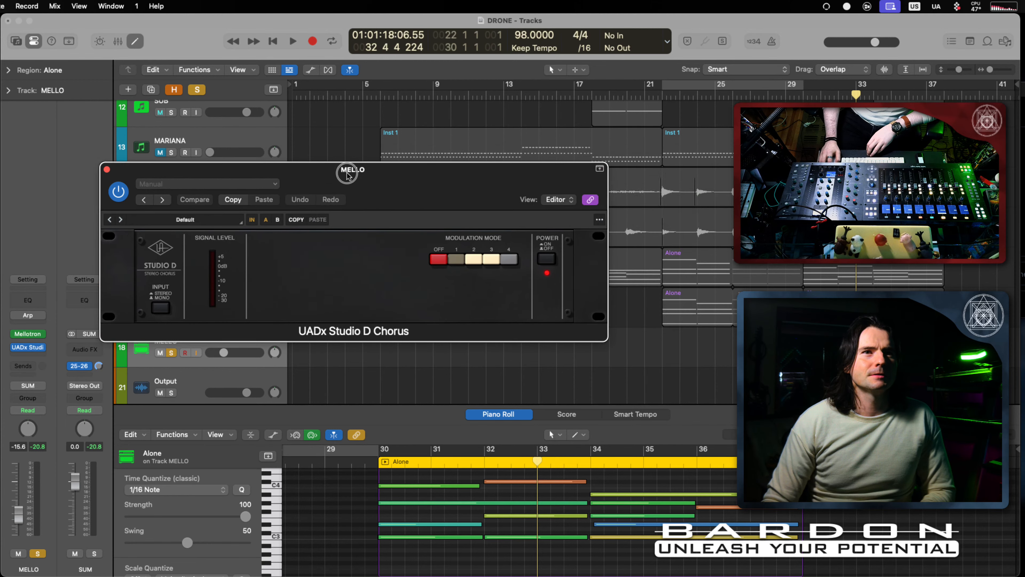
Step: Play the soloed MELLO part from just before bar 30 and set Studio D Chorus's Modulation Mode to 3
{"action": "left_click", "coordinate": [799, 98]}
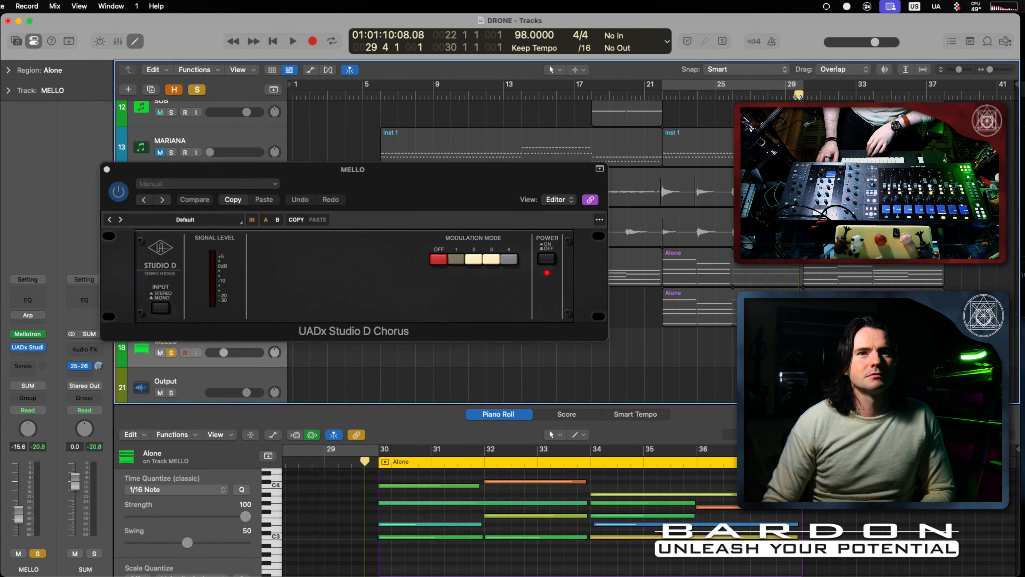
{"action": "key", "text": "space"}
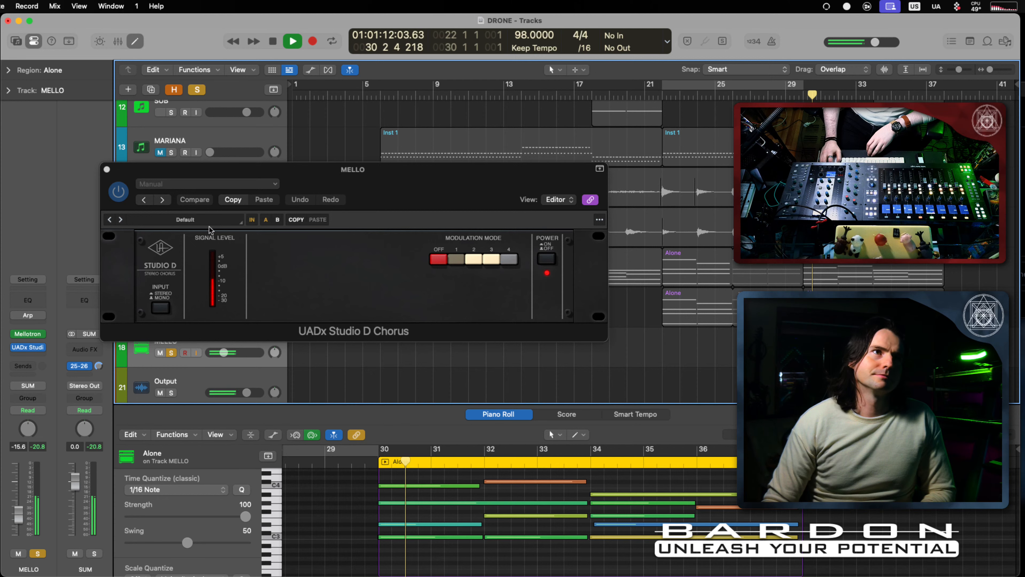
{"action": "left_click", "coordinate": [490, 260]}
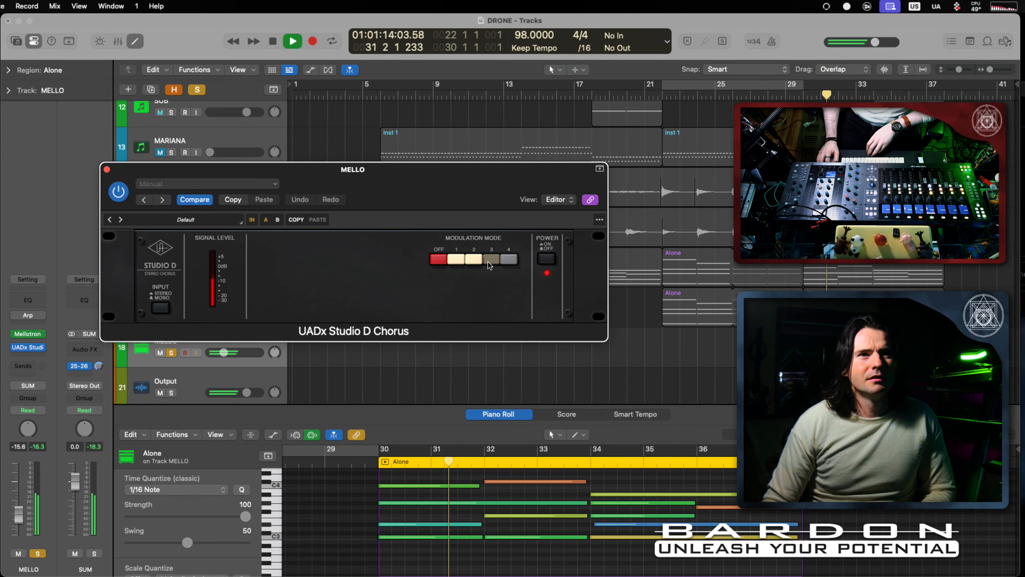
Step: Unsolo MELLO, lower its volume to -24.8 dB against the full mix, and stop playback
{"action": "key", "text": "s"}
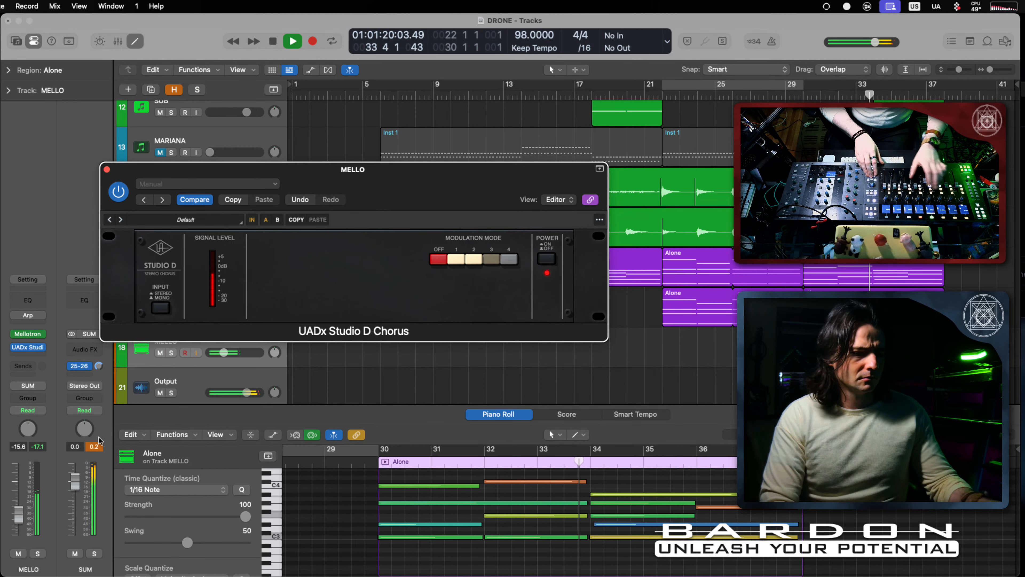
{"action": "key", "text": "s"}
{"action": "key", "text": "s"}
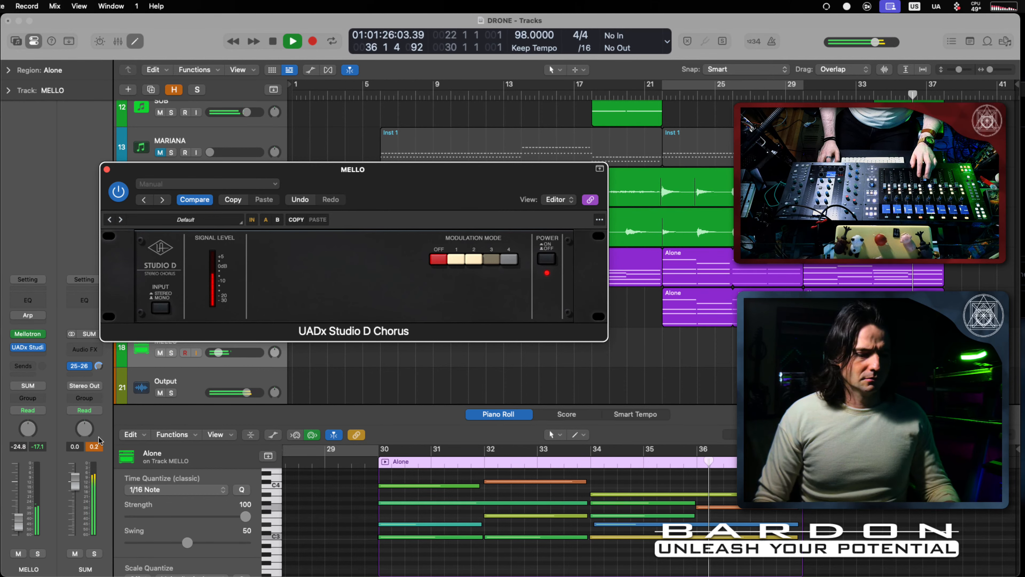
{"action": "key", "text": "space"}
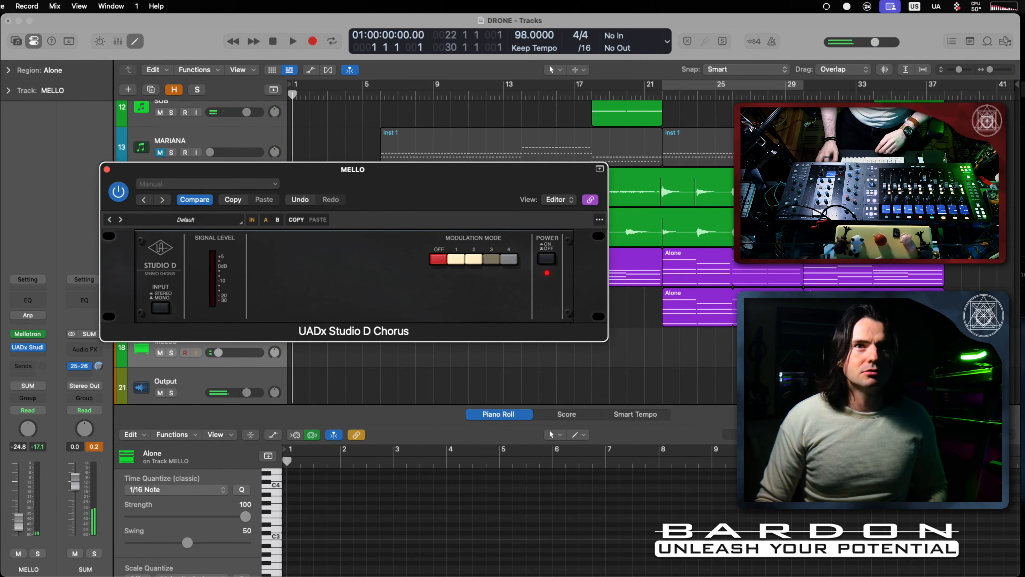
Step: Add the RC 24 reverb as Stereo after the chorus on MELLO, with the playhead at bar 30
{"action": "left_click", "coordinate": [808, 98]}
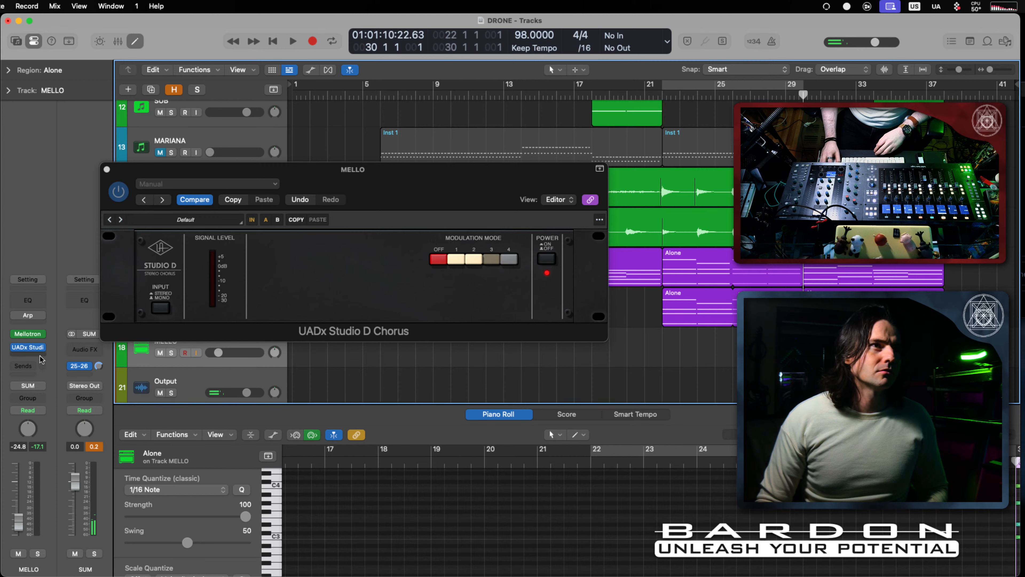
{"action": "left_click", "coordinate": [39, 356]}
{"action": "mouse_move", "coordinate": [61, 506]}
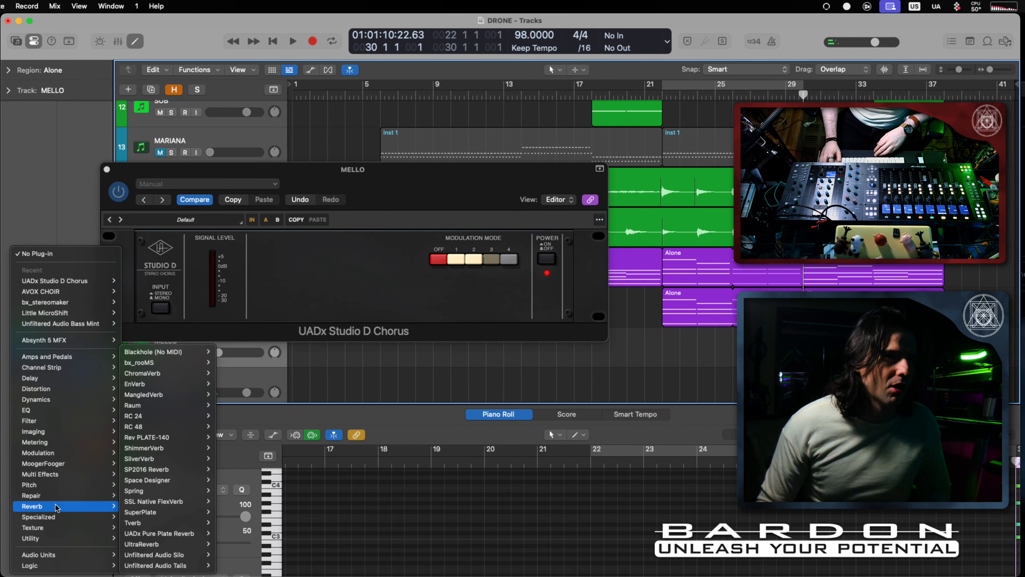
{"action": "mouse_move", "coordinate": [186, 526]}
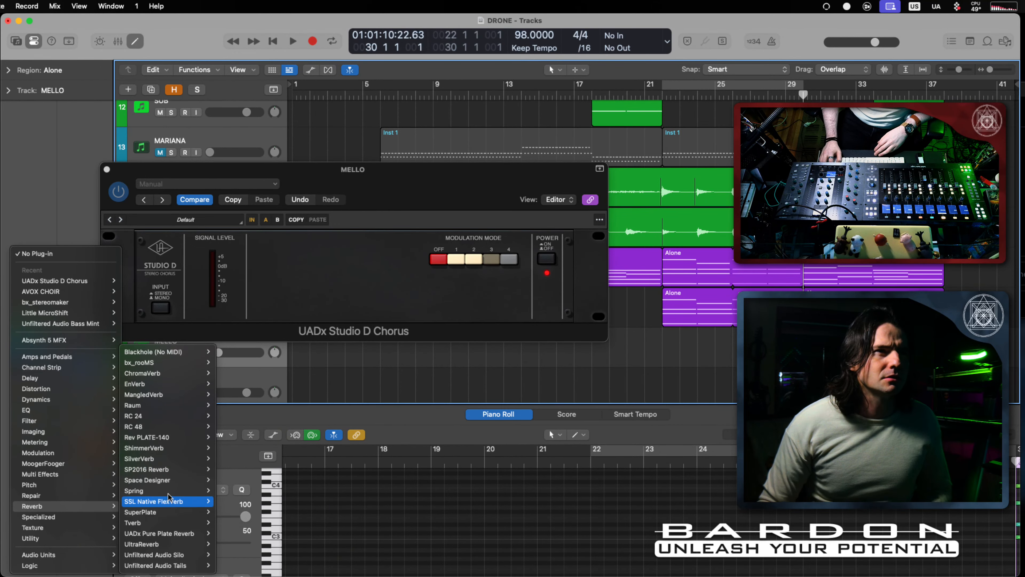
{"action": "mouse_move", "coordinate": [169, 484]}
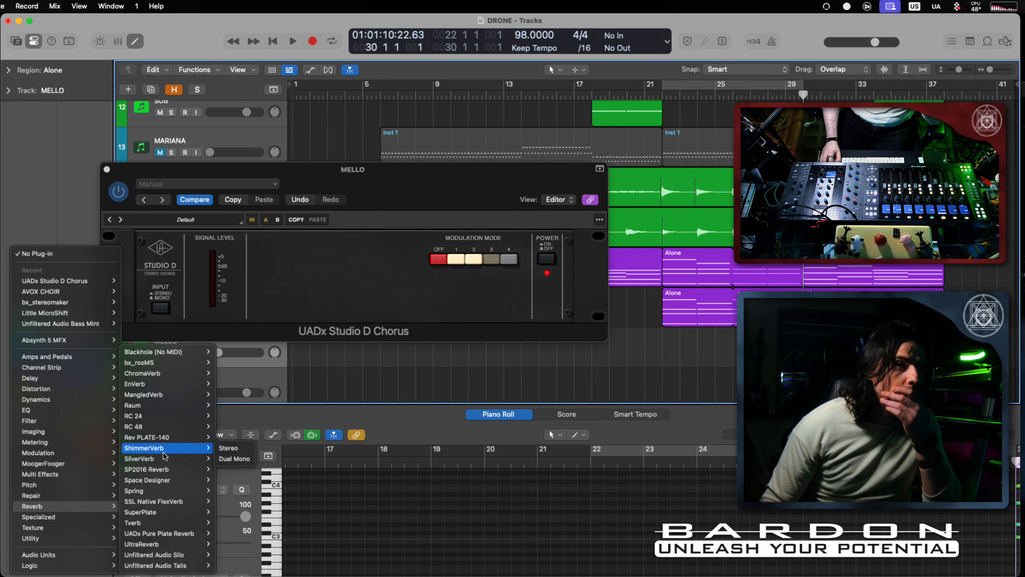
{"action": "mouse_move", "coordinate": [157, 420]}
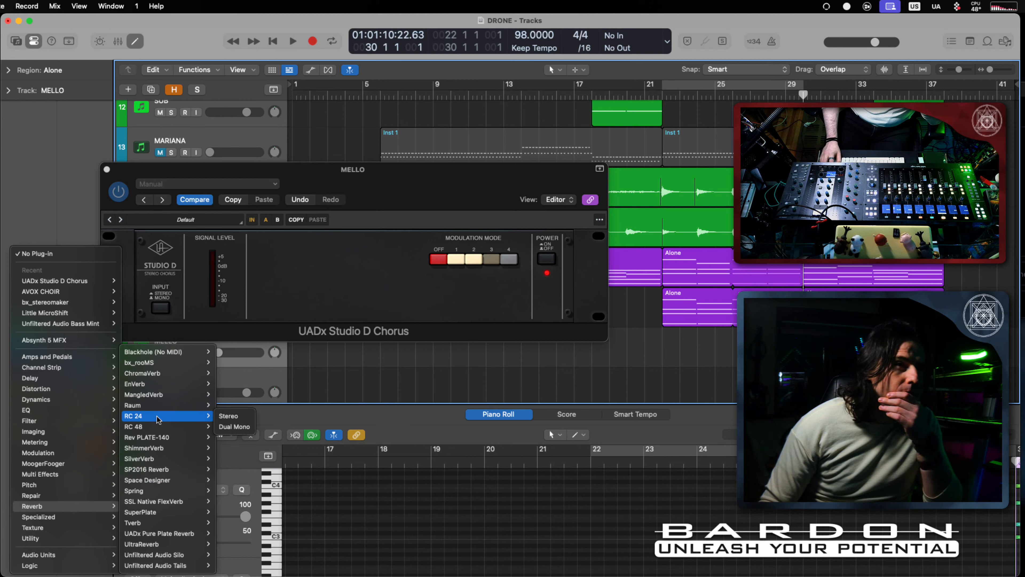
{"action": "left_click", "coordinate": [229, 416]}
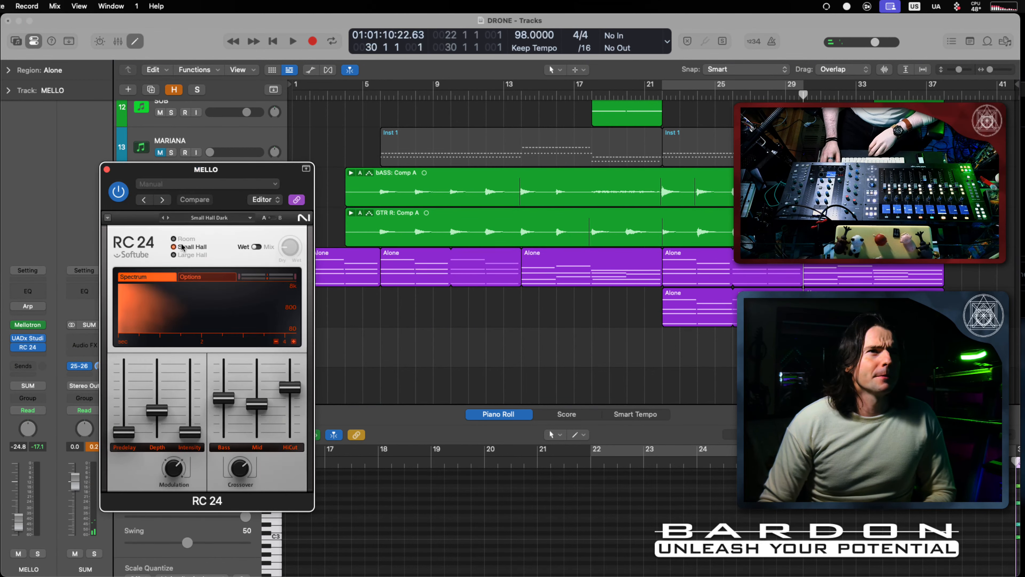
Step: Set RC 24 to Room in Mix mode with a mix of about 32% while auditioning from bar 30
{"action": "left_click", "coordinate": [177, 240]}
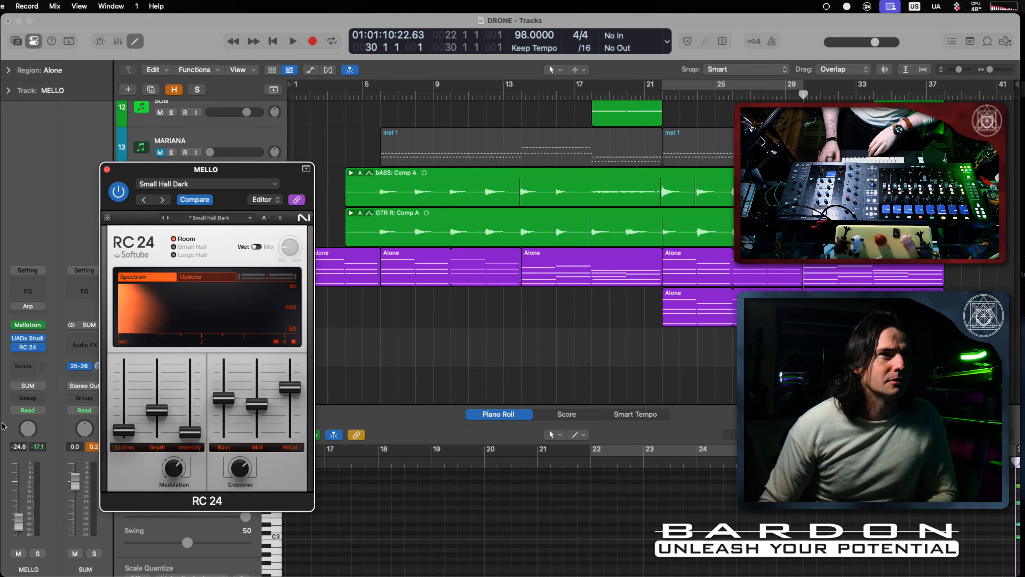
{"action": "key", "text": "space"}
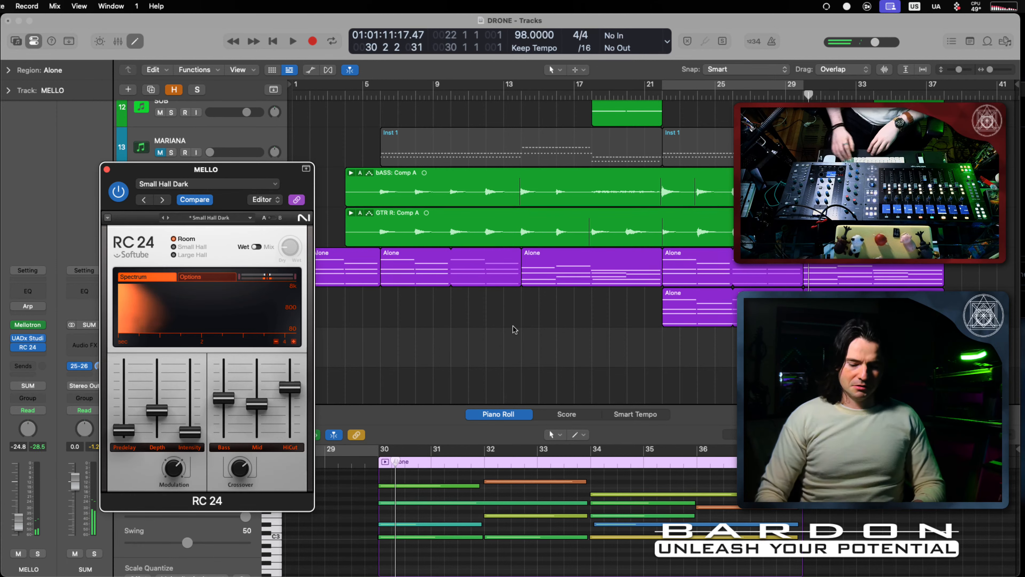
{"action": "key", "text": "Return"}
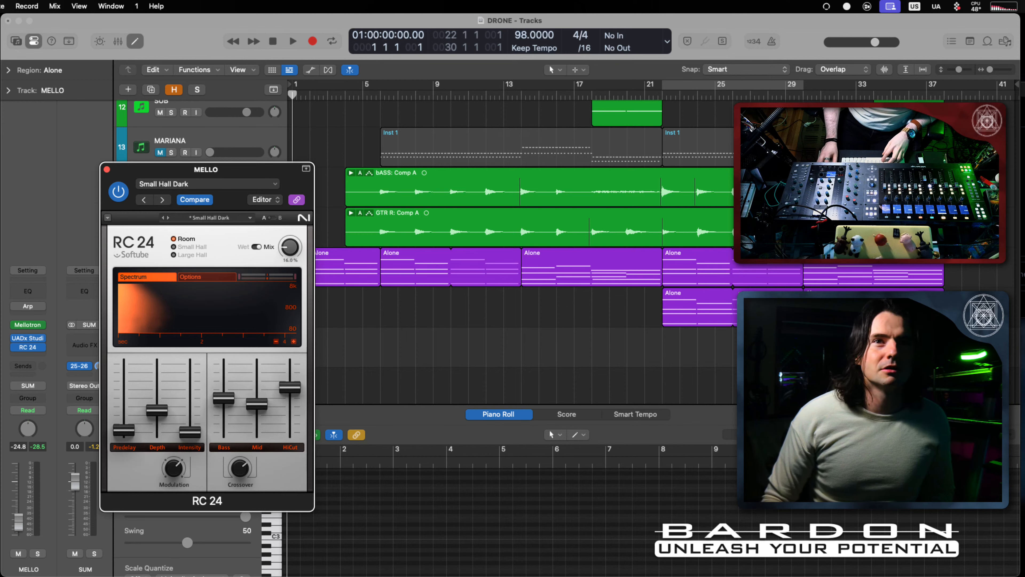
{"action": "left_click", "coordinate": [807, 94]}
{"action": "key", "text": "space"}
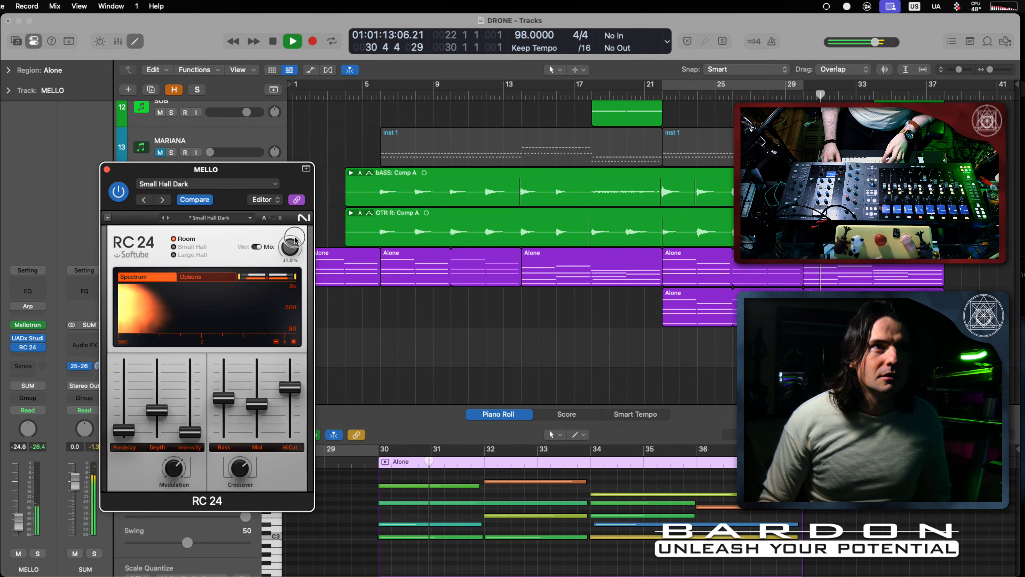
{"action": "key", "text": "space"}
{"action": "key", "text": "Return"}
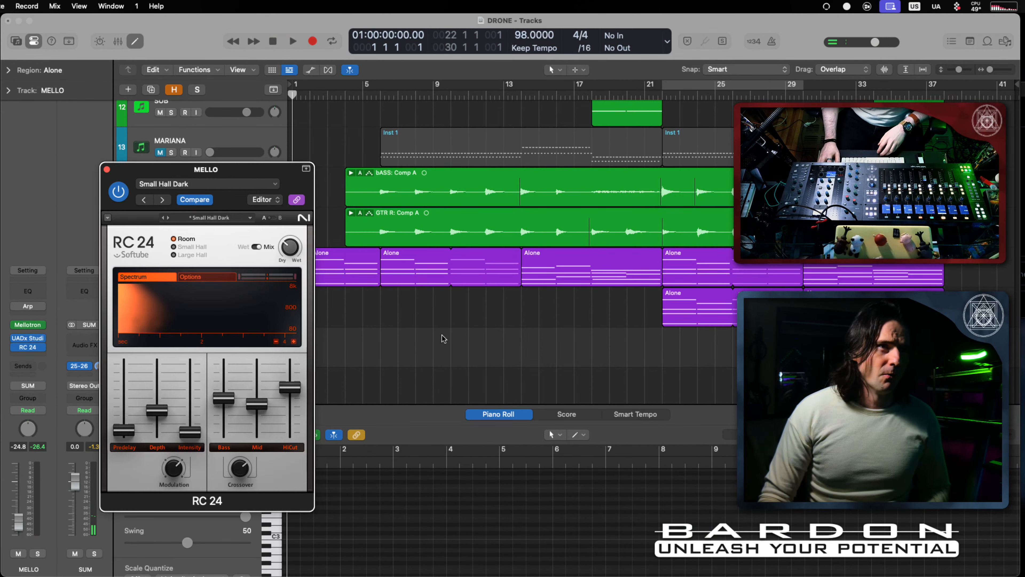
Step: Play the whole arrangement from the start and close the RC 24 reverb
{"action": "key", "text": "space"}
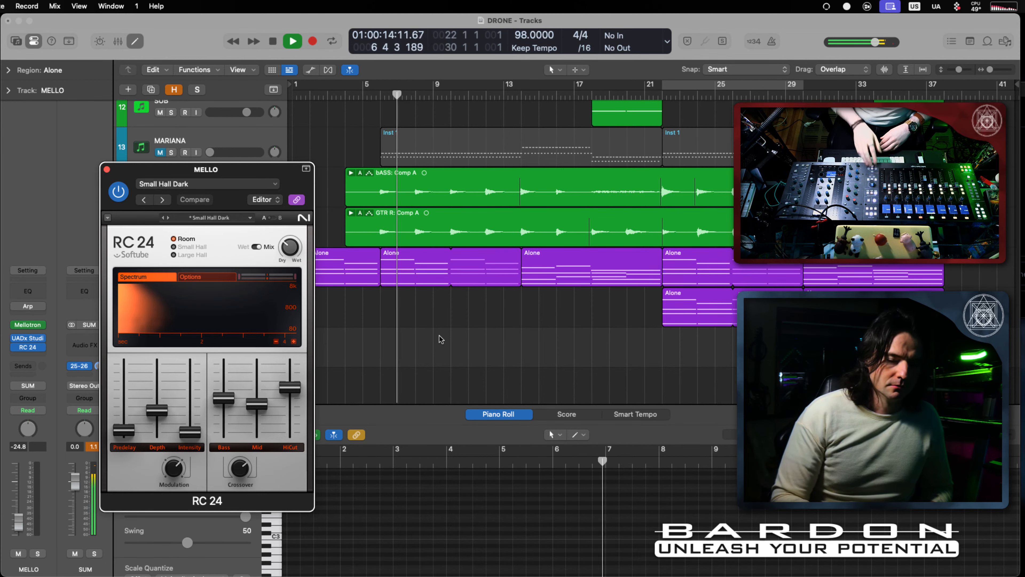
{"action": "key", "text": "super+w"}
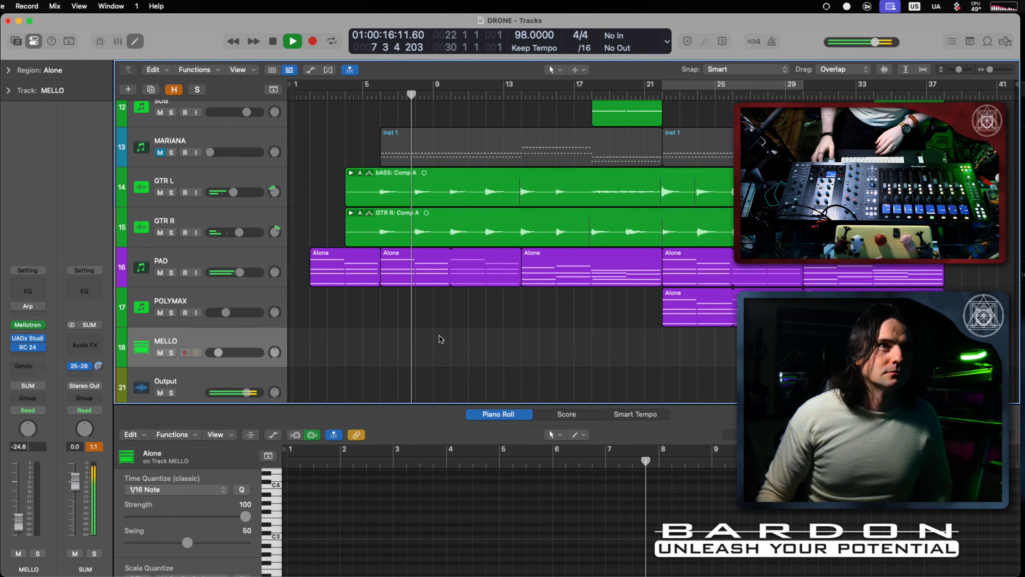
{"action": "scroll", "coordinate": [439, 335], "scroll_direction": "up", "scroll_amount": 2}
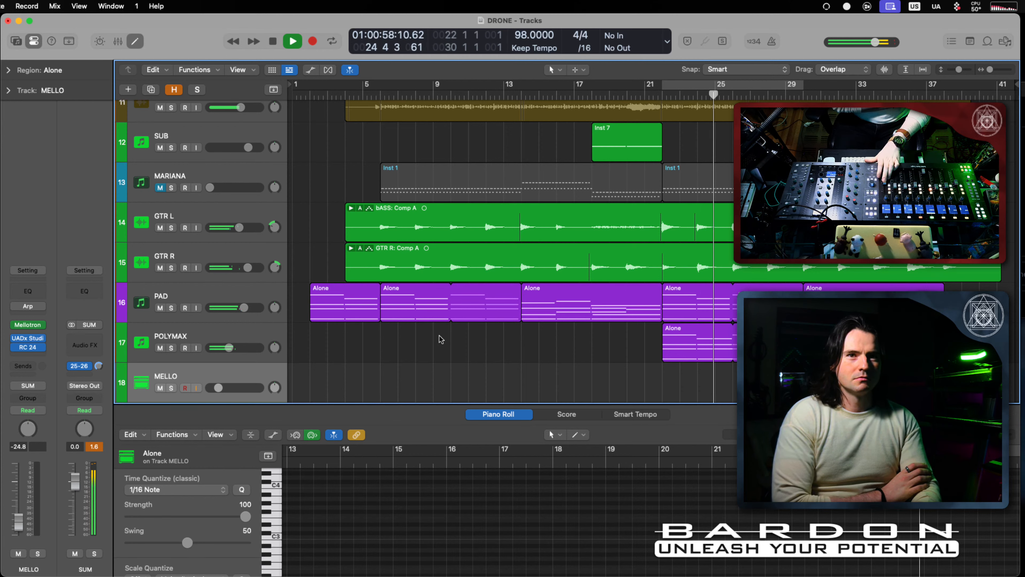
Step: Lower the Space FX amount in the POLYMAX track's PolyMAX synth during playback and close the synth
{"action": "left_click", "coordinate": [178, 338]}
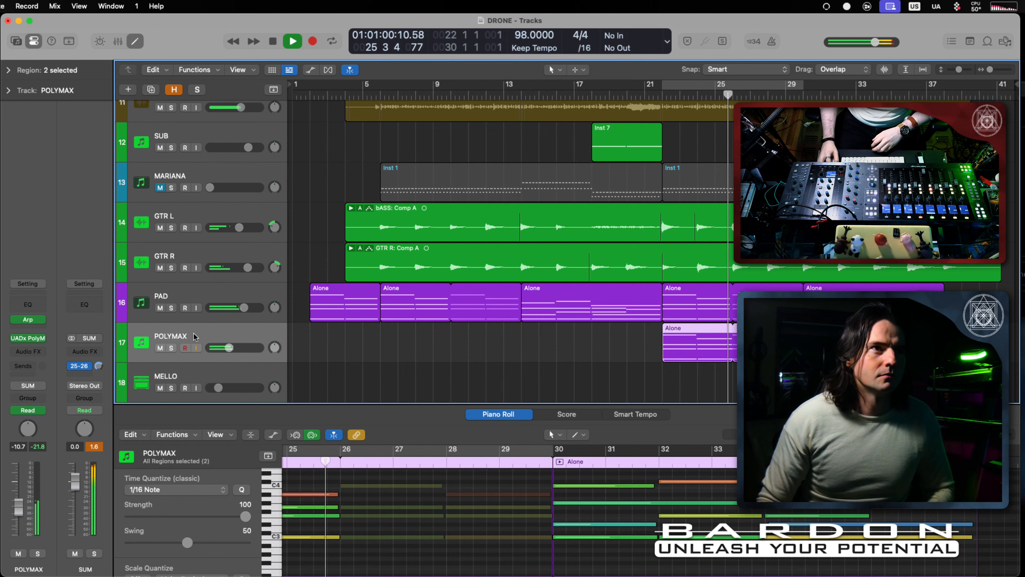
{"action": "left_click", "coordinate": [28, 338]}
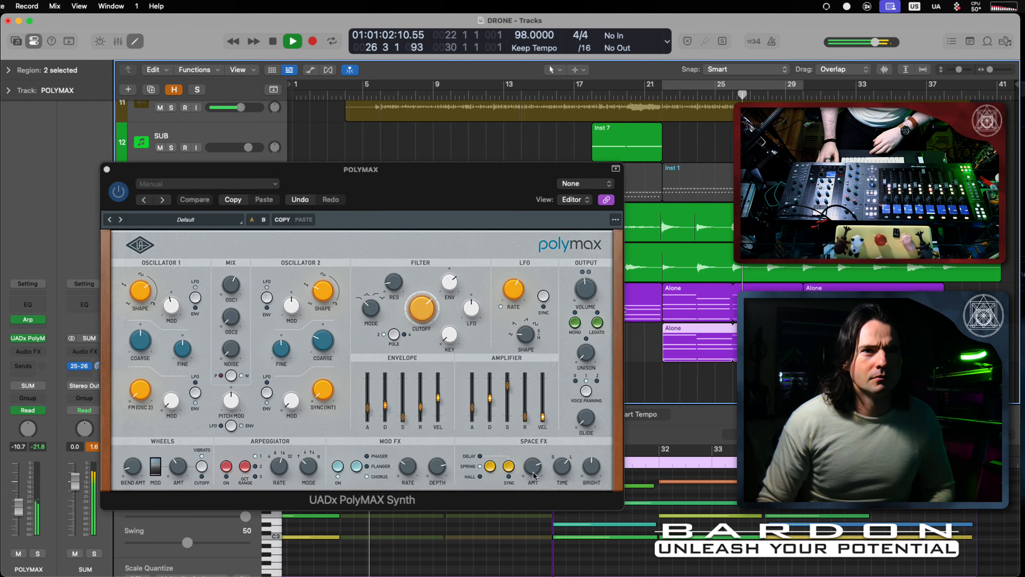
{"action": "left_click_drag", "start_coordinate": [533, 475], "coordinate": [538, 521]}
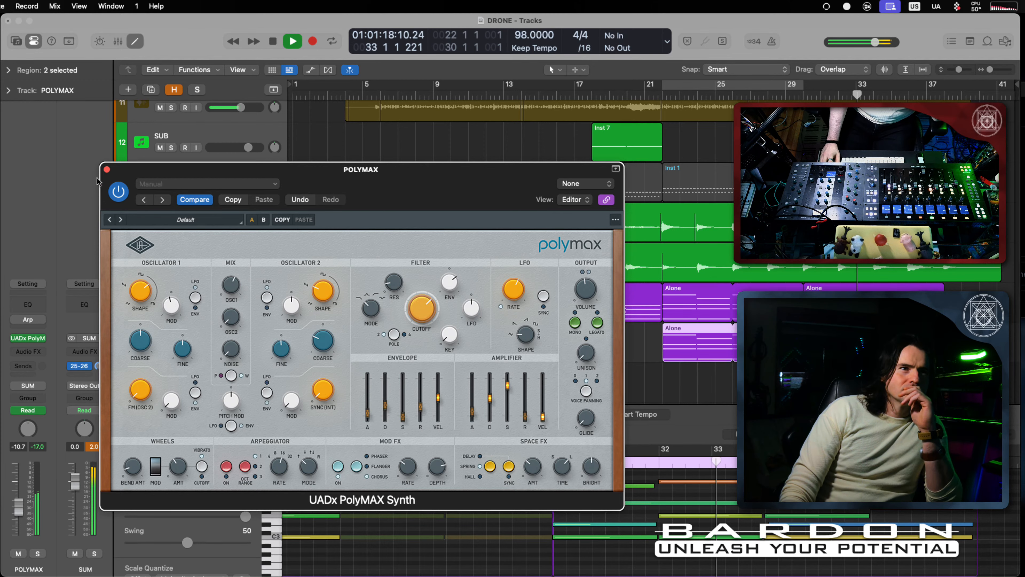
{"action": "left_click", "coordinate": [107, 169]}
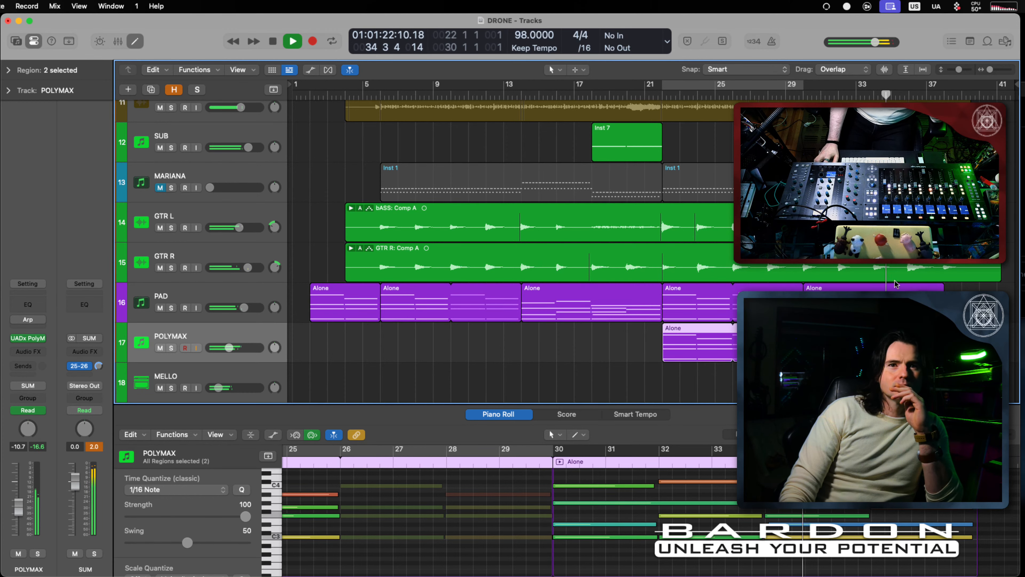
Step: Listen to the arrangement past bar 39, stop playback, and switch to the neighbouring desktop
{"action": "scroll", "coordinate": [895, 284], "scroll_direction": "down", "scroll_amount": 2}
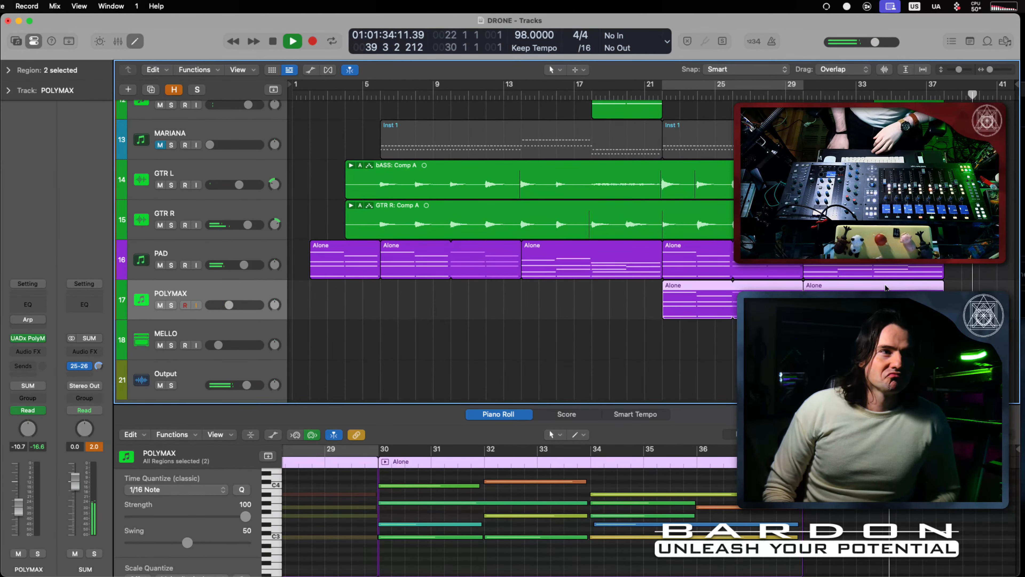
{"action": "key", "text": "space"}
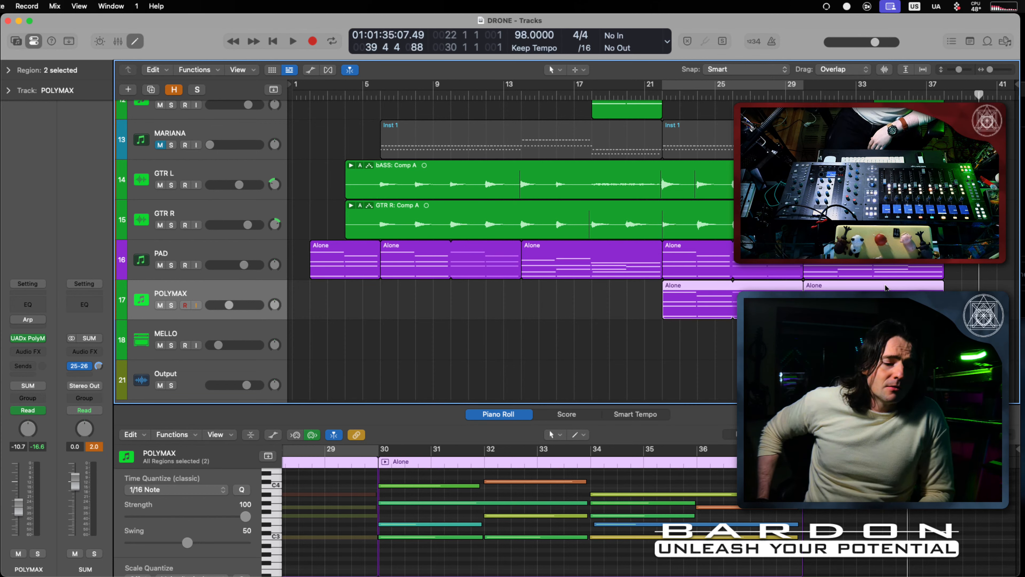
{"action": "key", "text": "ctrl+Left"}
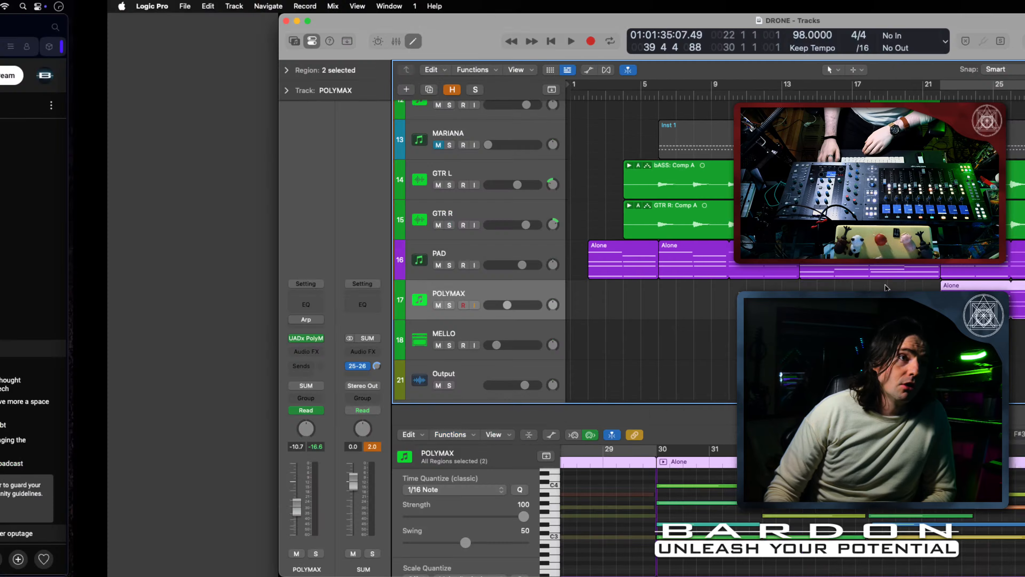